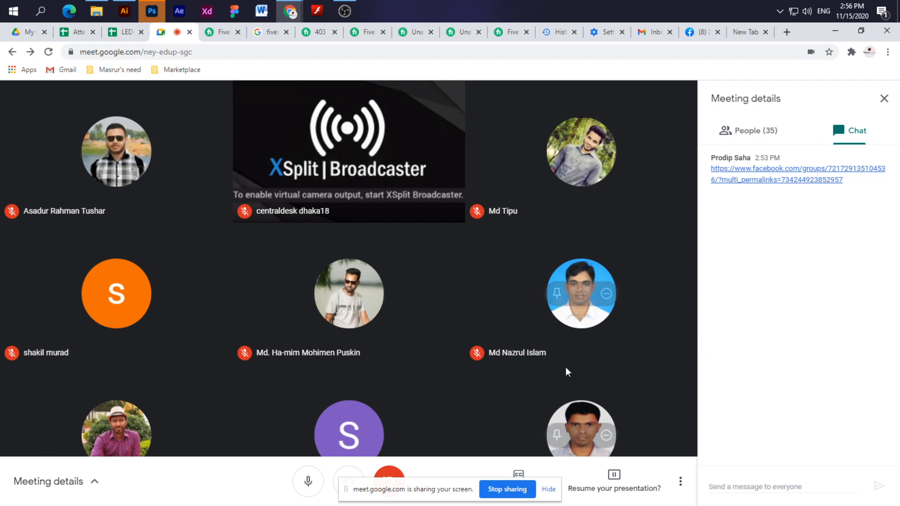
# Show the meeting's participant list and resume presenting the screen to everyone.
pyautogui.click(759, 139)
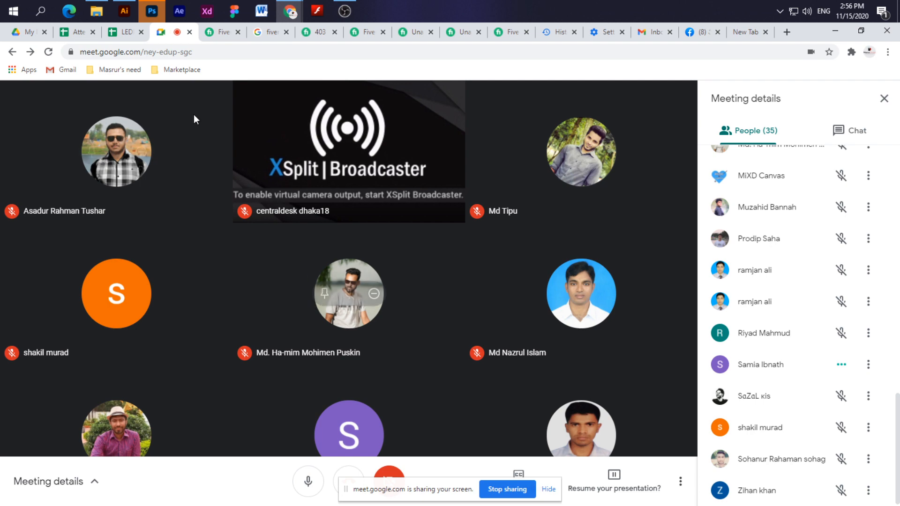
pyautogui.click(204, 50)
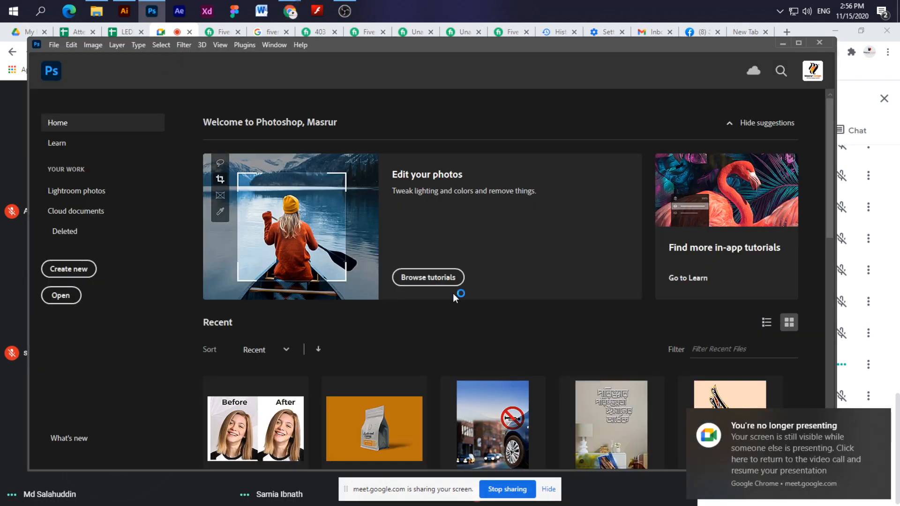
pyautogui.click(846, 38)
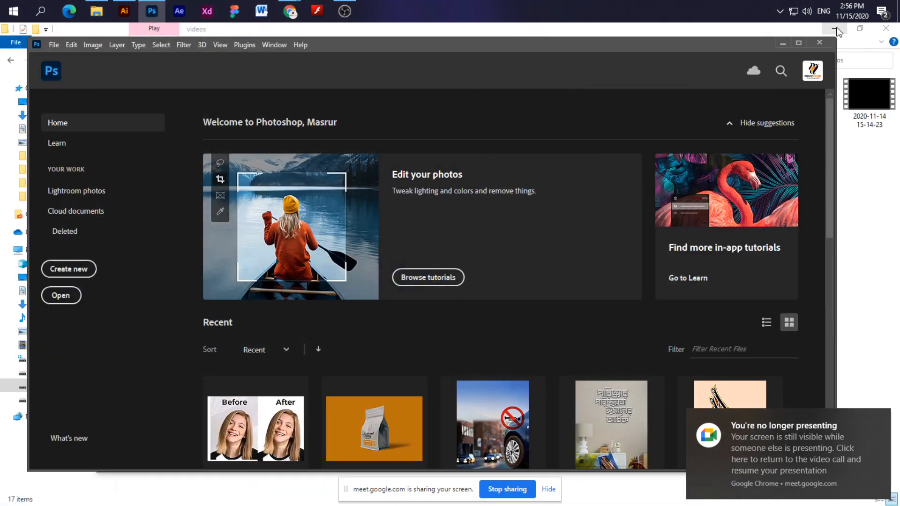
pyautogui.hotkey('alt', 'Tab')
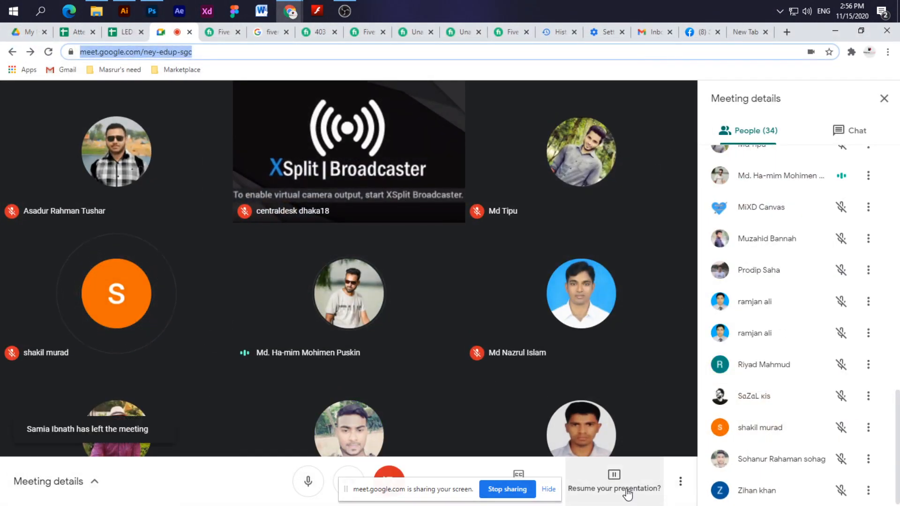
pyautogui.click(627, 493)
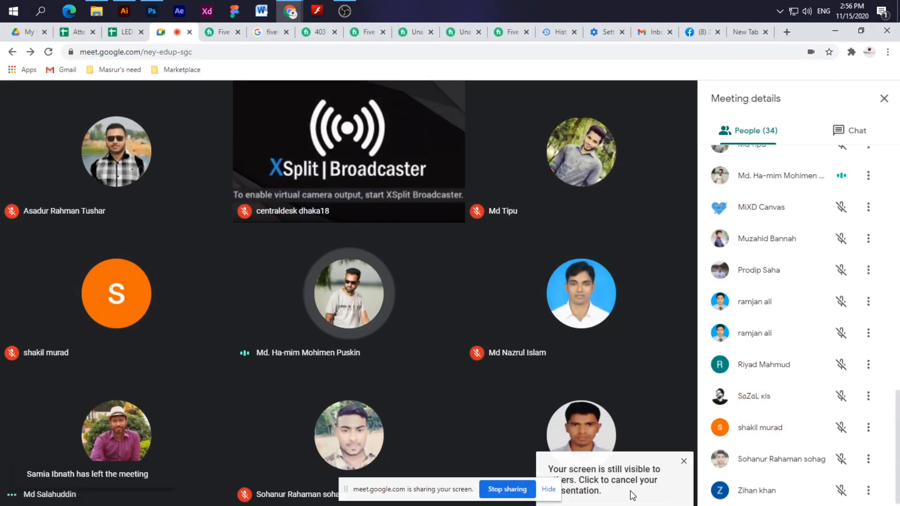
pyautogui.moveTo(646, 491)
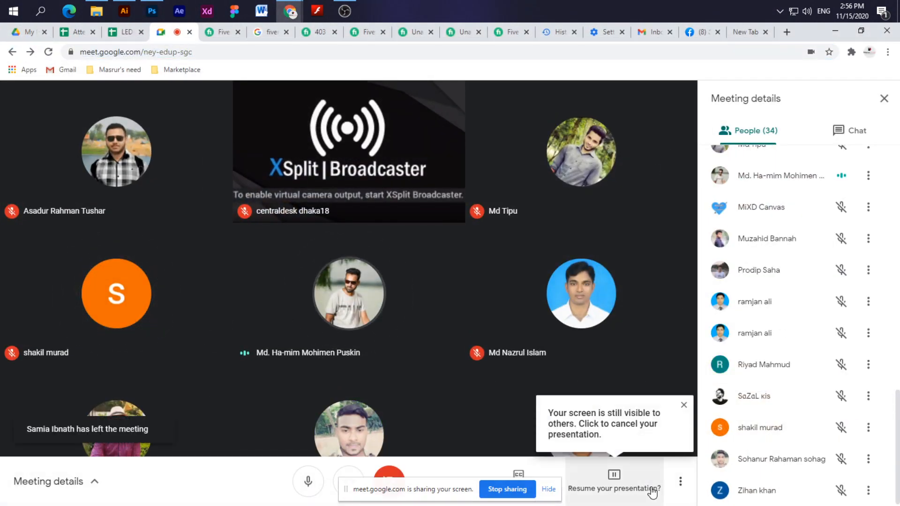
pyautogui.click(616, 477)
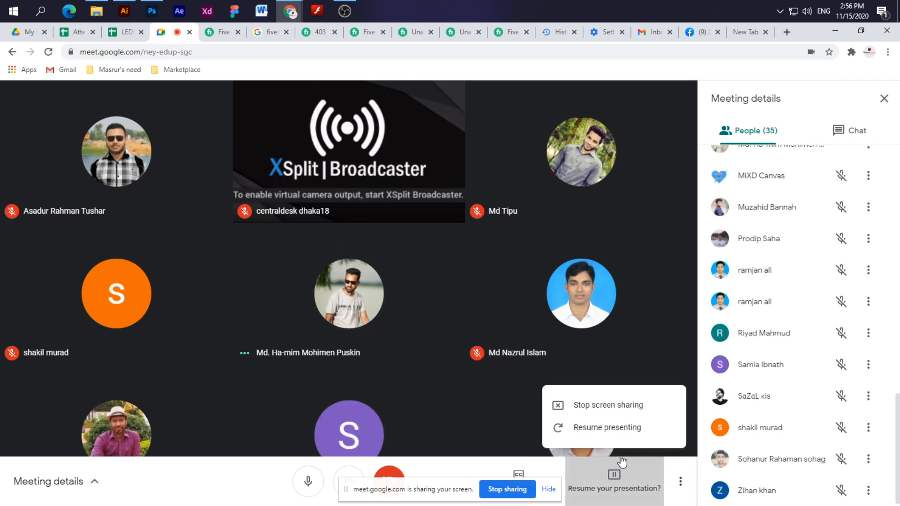
pyautogui.click(612, 432)
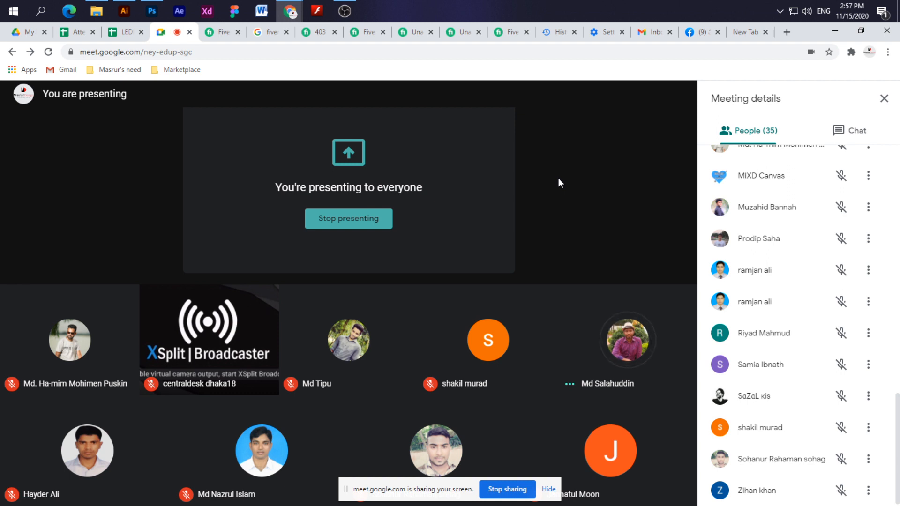
# Switch to Photoshop, open the recent file gig tamplete.psd and maximize the window.
pyautogui.click(151, 10)
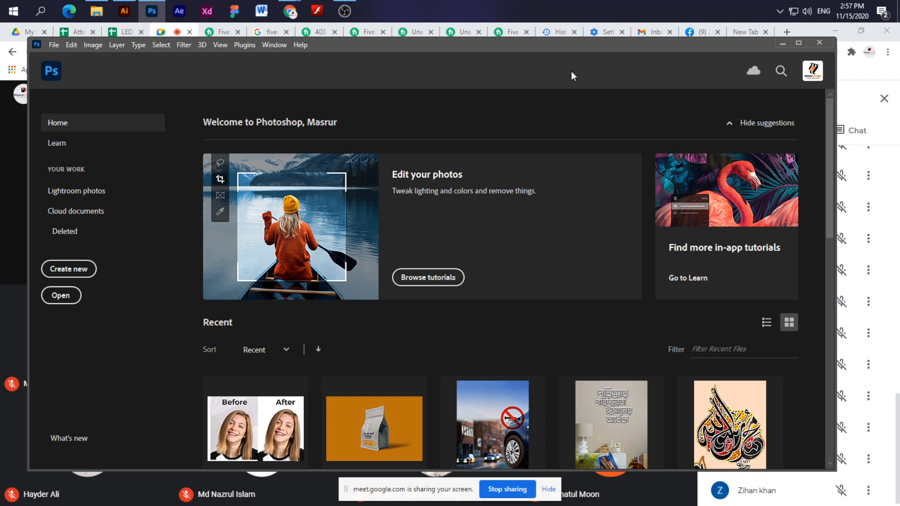
pyautogui.scroll(-2, 371, 403)
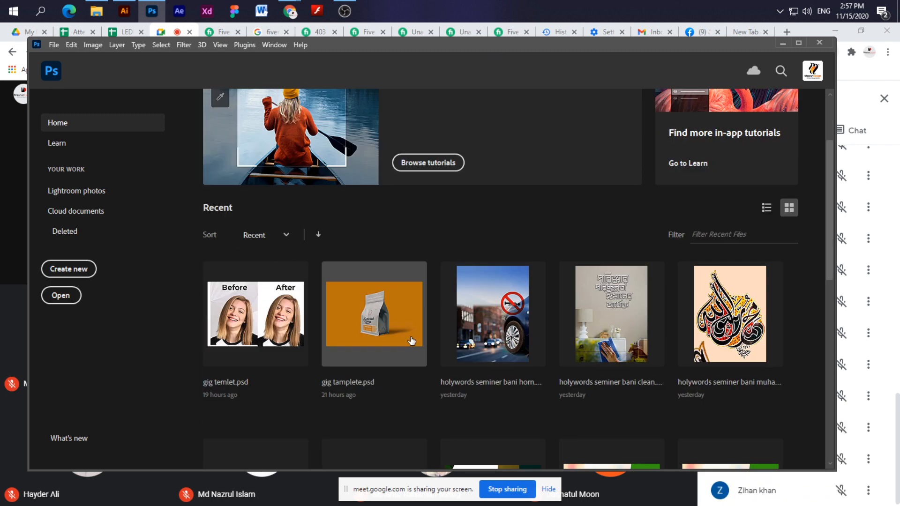
pyautogui.click(381, 337)
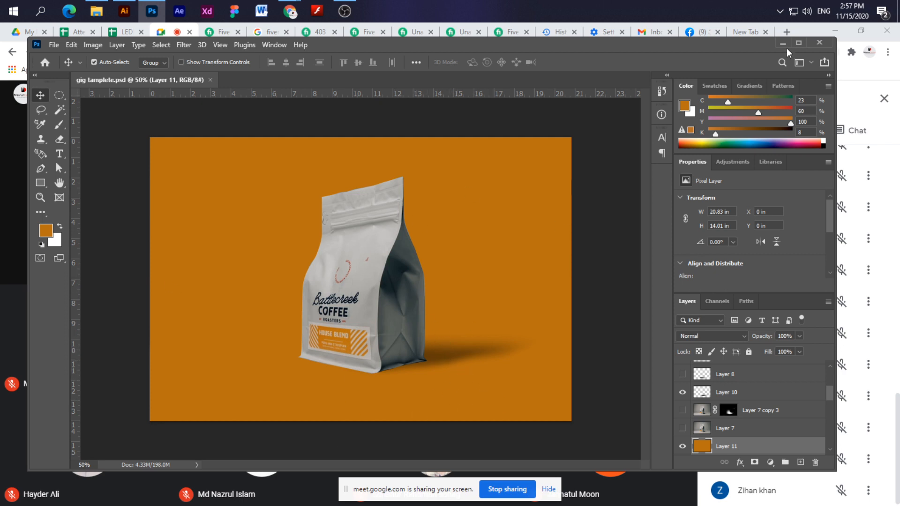
pyautogui.click(798, 43)
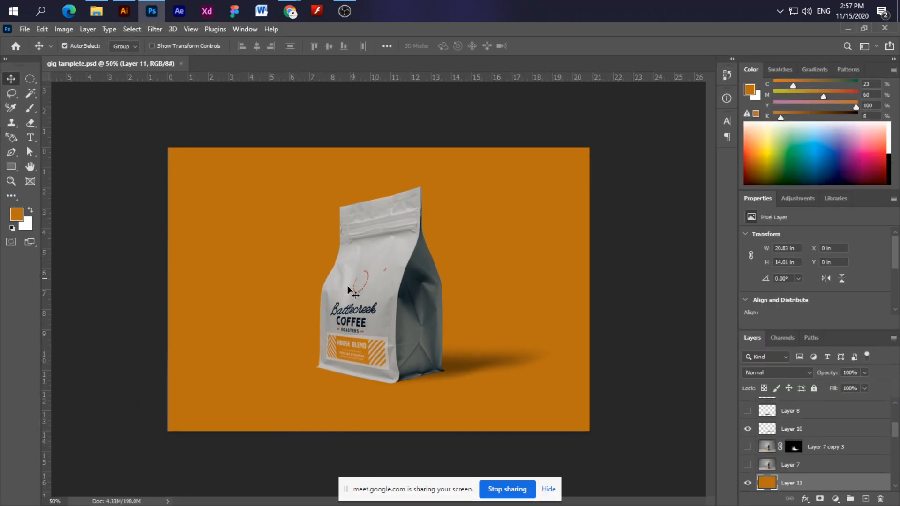
pyautogui.hotkey('ctrl', '+')
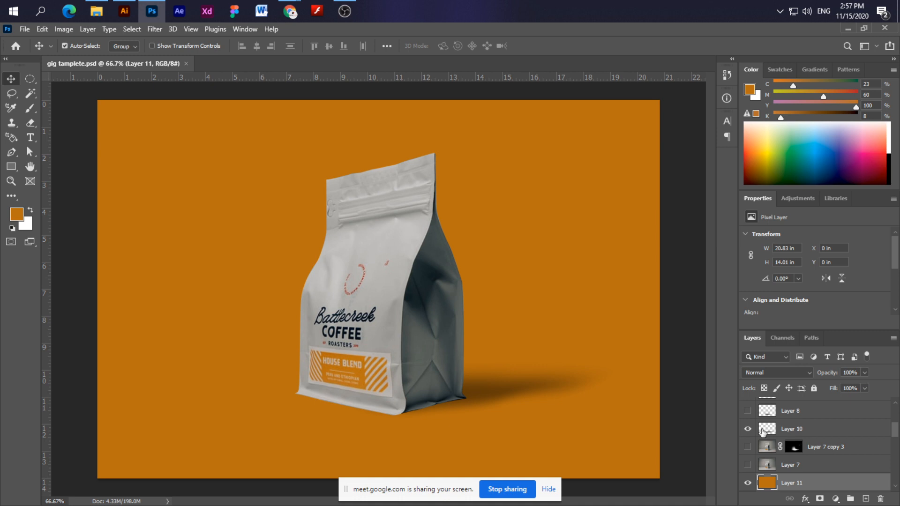
# Toggle the visibility of the masked sunglasses layer, Layer 3 copy, to preview it, leaving it hidden.
pyautogui.scroll(5, 758, 434)
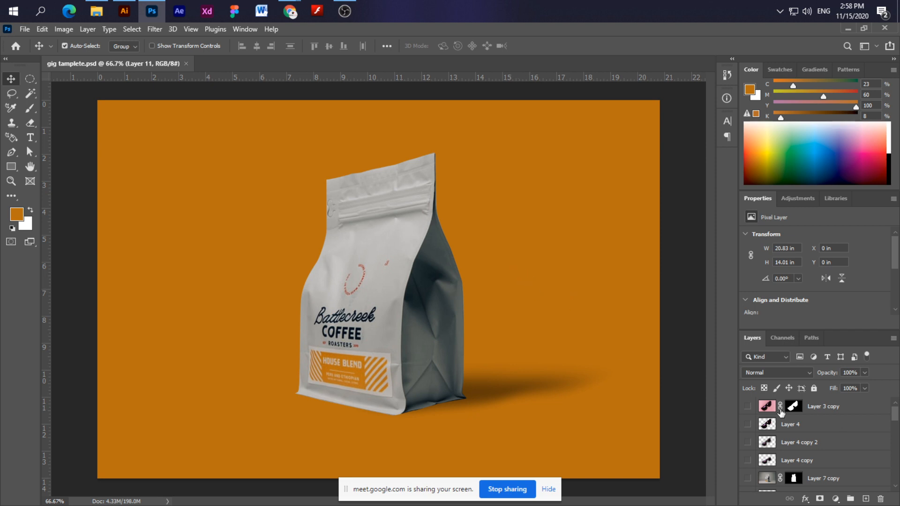
pyautogui.click(746, 407)
pyautogui.click(747, 409)
pyautogui.click(746, 406)
pyautogui.click(747, 407)
pyautogui.scroll(-2, 772, 466)
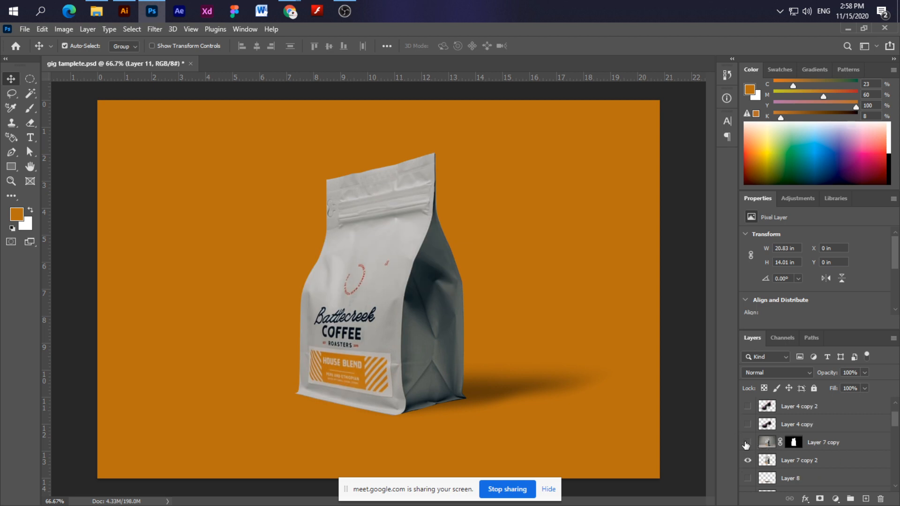
pyautogui.scroll(-2, 755, 464)
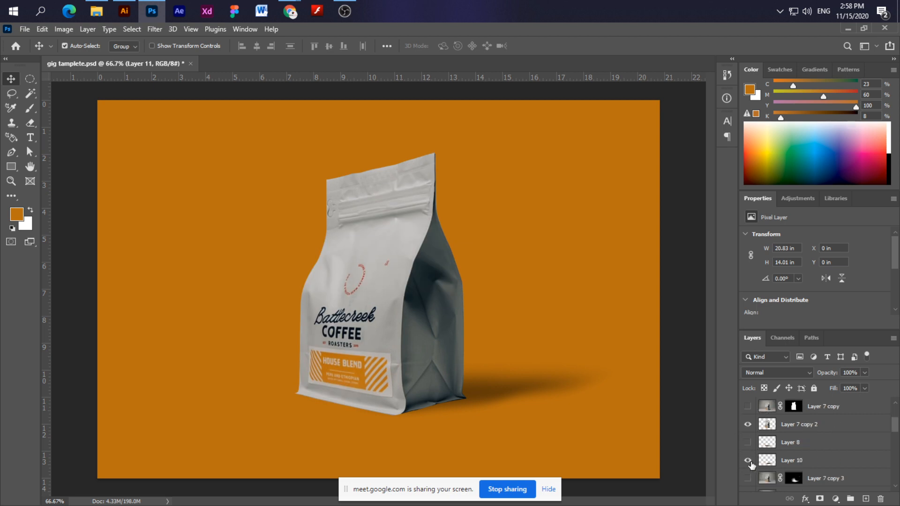
# Select the coffee bag cutout, Layer 7 copy 2, and toggle its visibility to check what the layer contains.
pyautogui.hotkey('ctrl', '-')
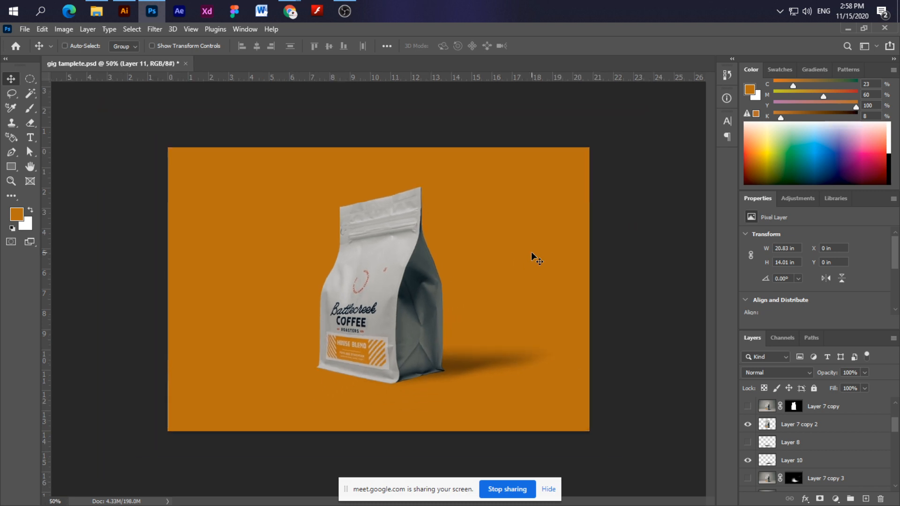
pyautogui.hotkey('ctrl', '+')
pyautogui.click(388, 281)
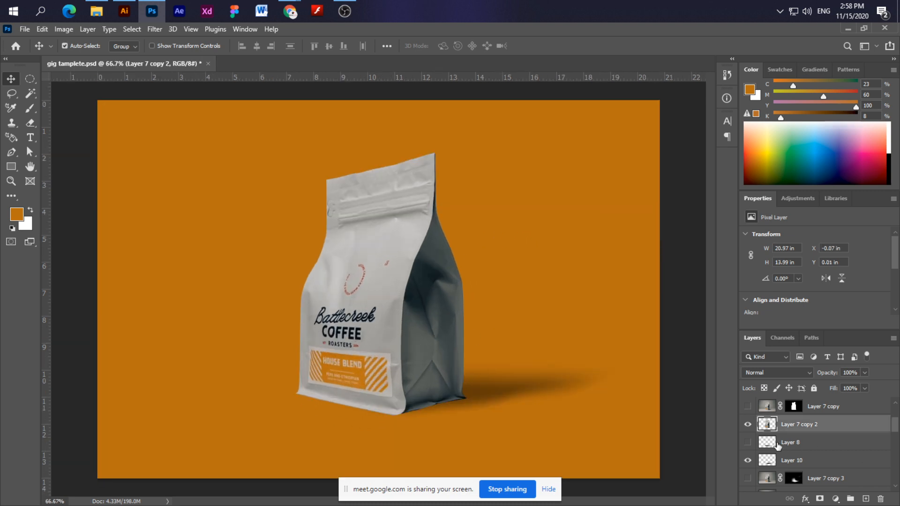
pyautogui.click(748, 424)
pyautogui.click(748, 424)
pyautogui.scroll(-2, 750, 445)
pyautogui.scroll(3, 745, 464)
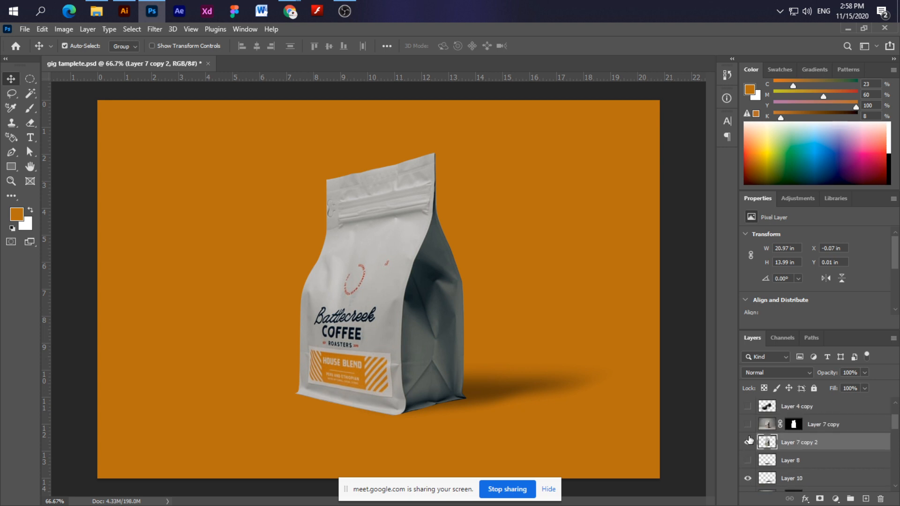
pyautogui.scroll(-2, 759, 450)
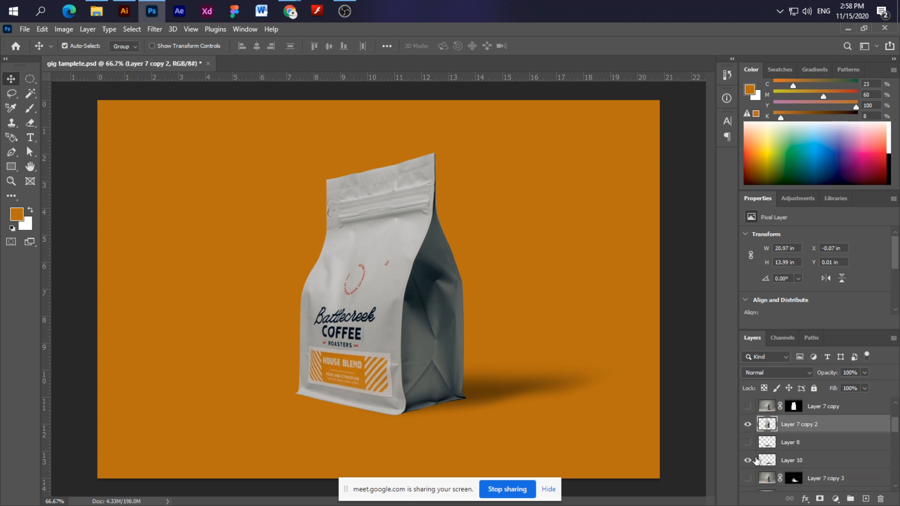
# Hide the bag cutout on Layer 7 copy 2 and its shadow on Layer 10, and show the original photo on Layer 7.
pyautogui.click(747, 407)
pyautogui.click(749, 443)
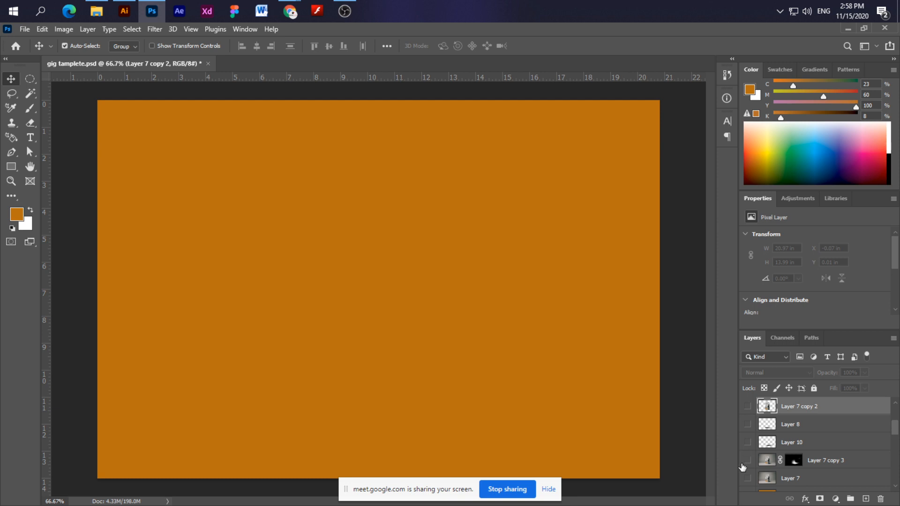
pyautogui.scroll(-1, 745, 467)
pyautogui.scroll(-1, 747, 469)
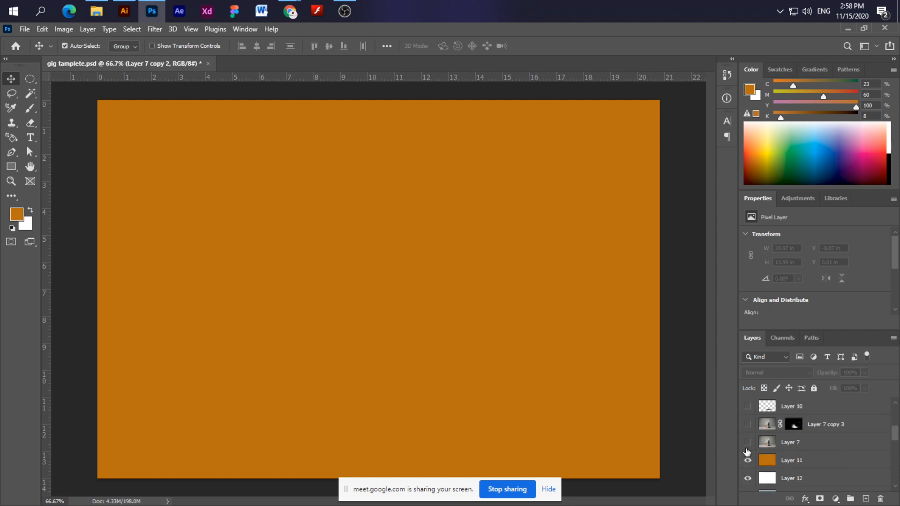
pyautogui.click(747, 443)
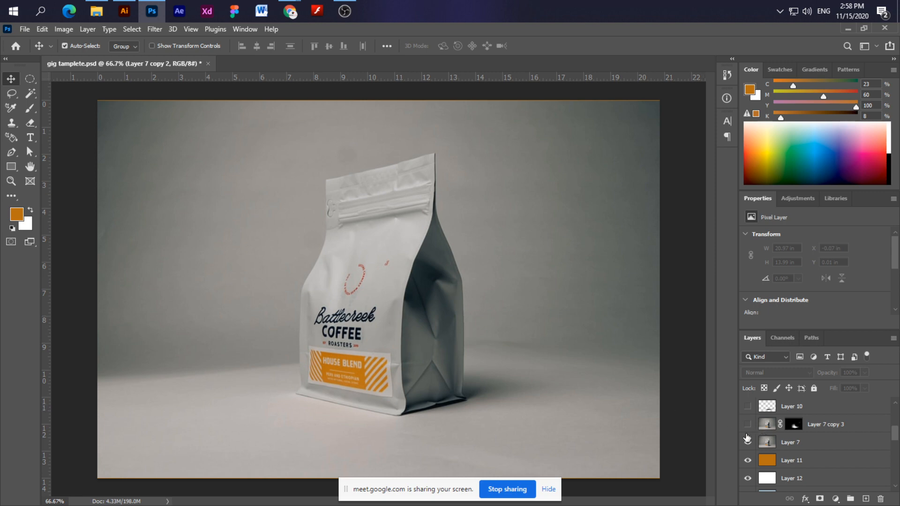
# Toggle the original coffee bag photo on Layer 7 off and on to compare it with the orange background.
pyautogui.scroll(1, 747, 444)
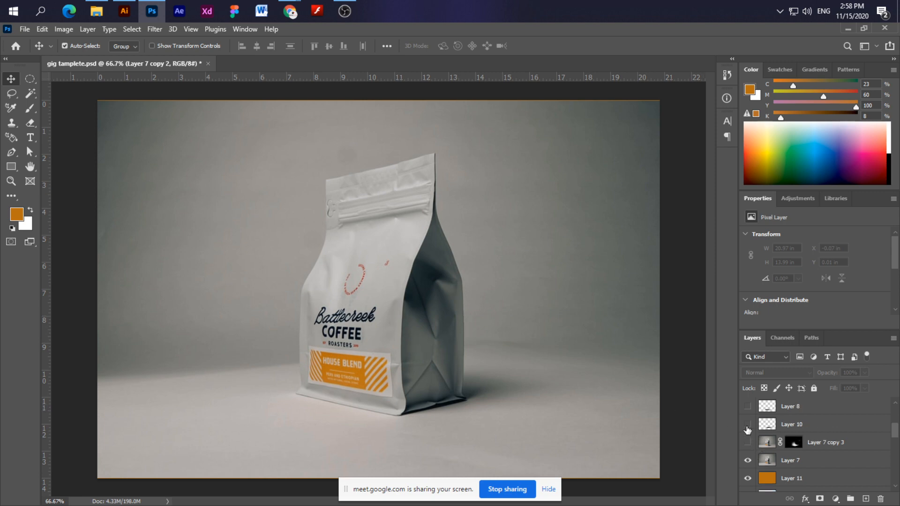
pyautogui.click(747, 461)
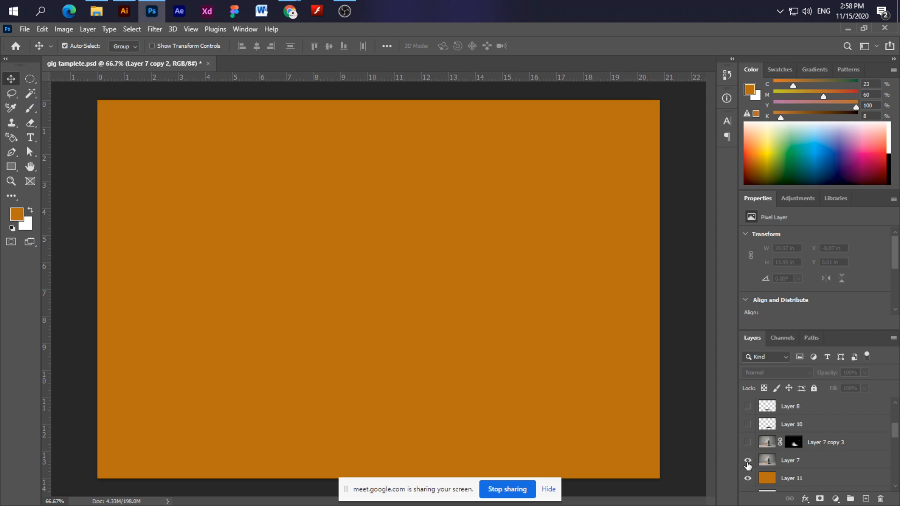
pyautogui.click(747, 461)
pyautogui.scroll(4, 752, 450)
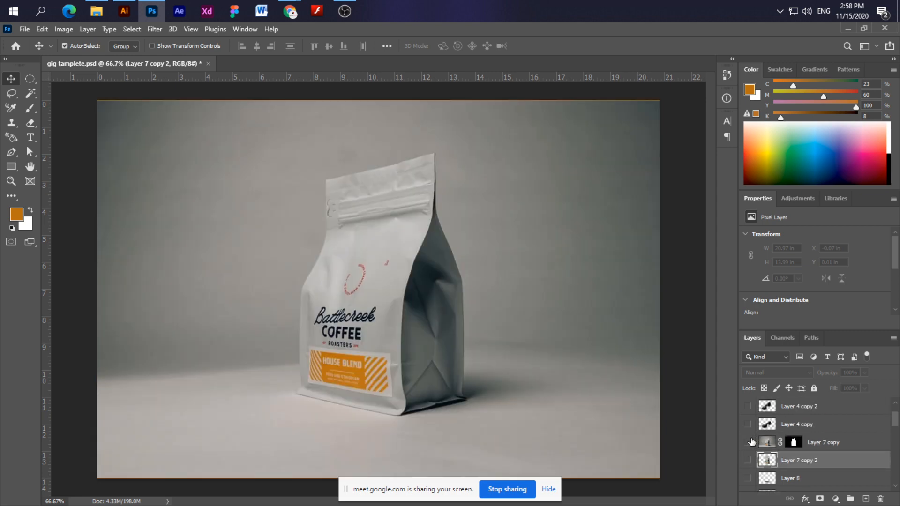
pyautogui.scroll(-4, 747, 438)
pyautogui.scroll(-2, 748, 438)
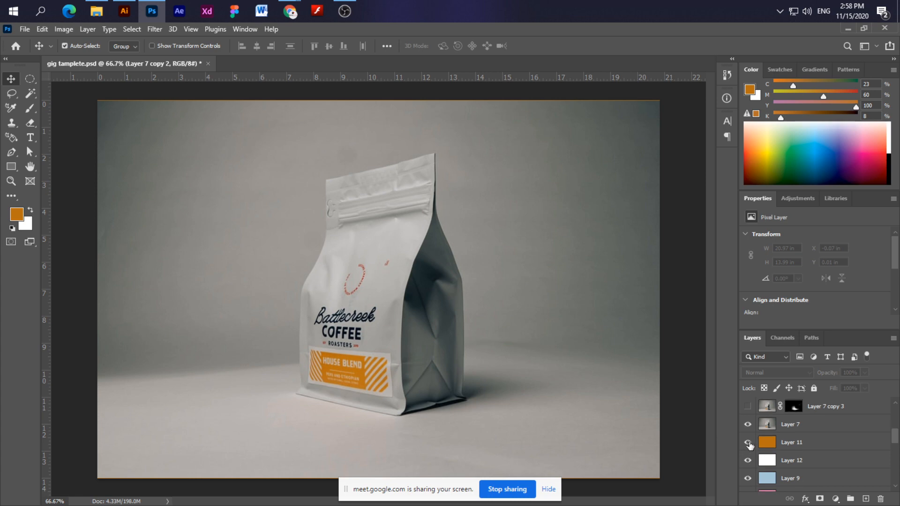
# Hide Layer 7 and the background layers Layer 11, Layer 12 and Layer 9 to reveal the original sunglasses photo.
pyautogui.click(747, 441)
pyautogui.scroll(-4, 749, 453)
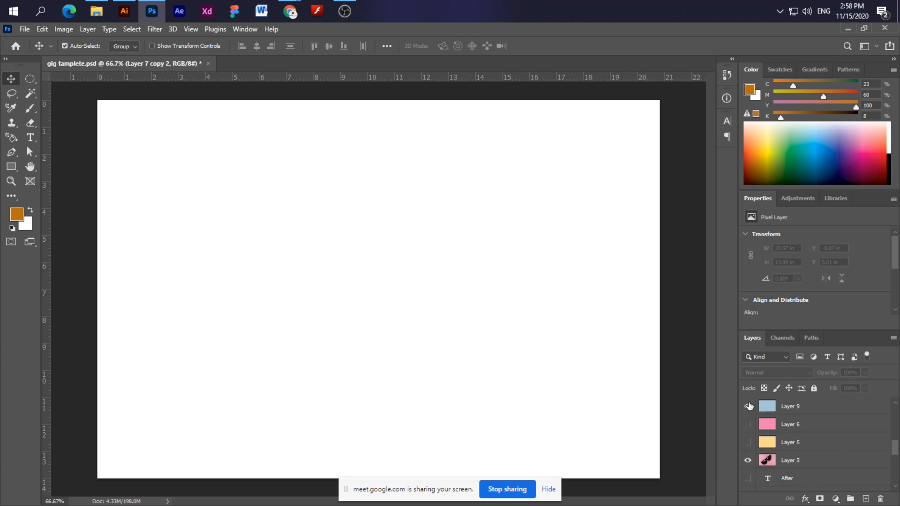
pyautogui.scroll(3, 749, 407)
pyautogui.click(748, 442)
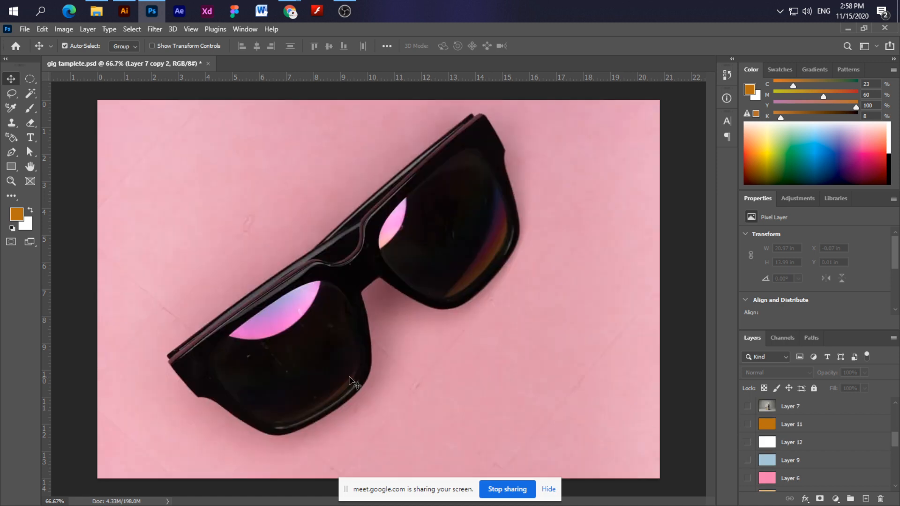
# Select the sunglasses photo on Layer 3, hide it and show the yellow background on Layer 5.
pyautogui.click(349, 325)
pyautogui.scroll(-1, 748, 474)
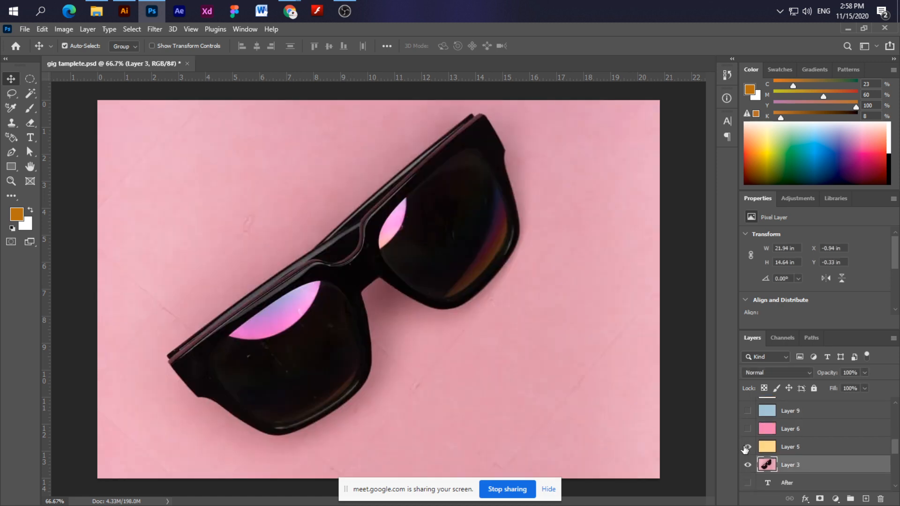
pyautogui.click(747, 465)
# Show the masked sunglasses on Layer 3 copy over the yellow background.
pyautogui.scroll(2, 748, 434)
pyautogui.scroll(5, 748, 434)
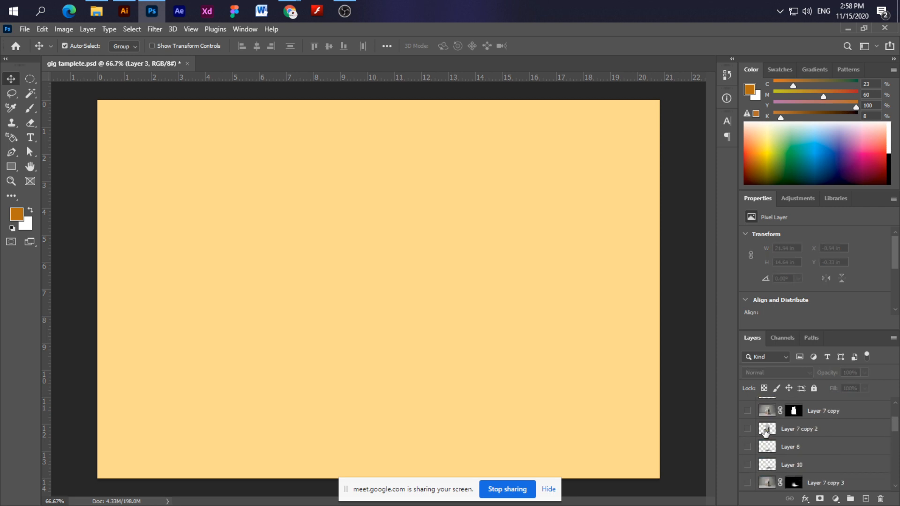
pyautogui.scroll(1, 754, 440)
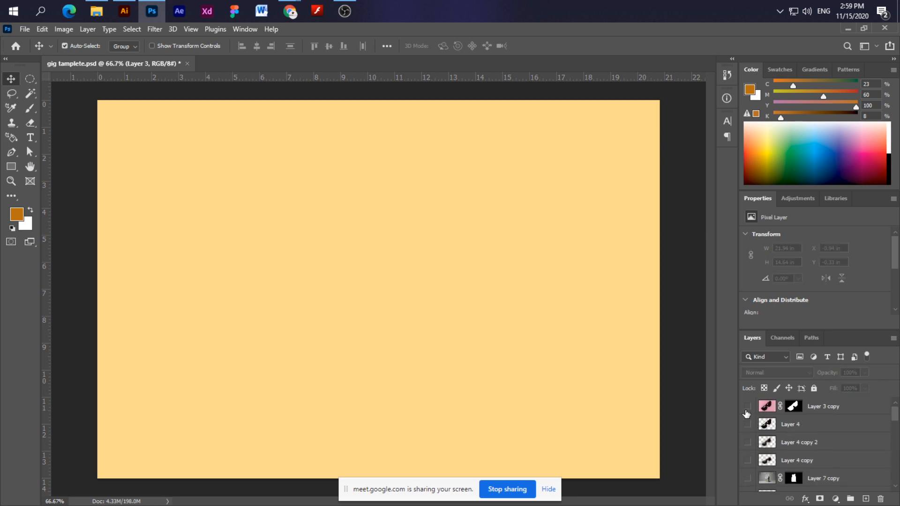
pyautogui.click(746, 407)
# Toggle Layer 8 and Layer 10 on and off to check their contents, leaving both hidden.
pyautogui.scroll(-1, 746, 417)
pyautogui.scroll(-3, 747, 444)
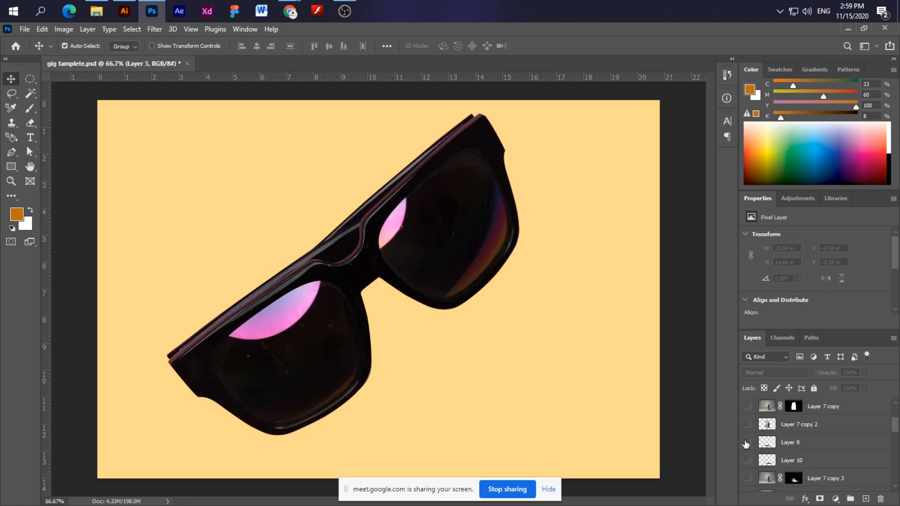
pyautogui.click(747, 443)
pyautogui.click(747, 443)
pyautogui.click(748, 461)
pyautogui.click(749, 460)
# Show Layer 4 beneath the masked sunglasses layer.
pyautogui.scroll(-5, 764, 462)
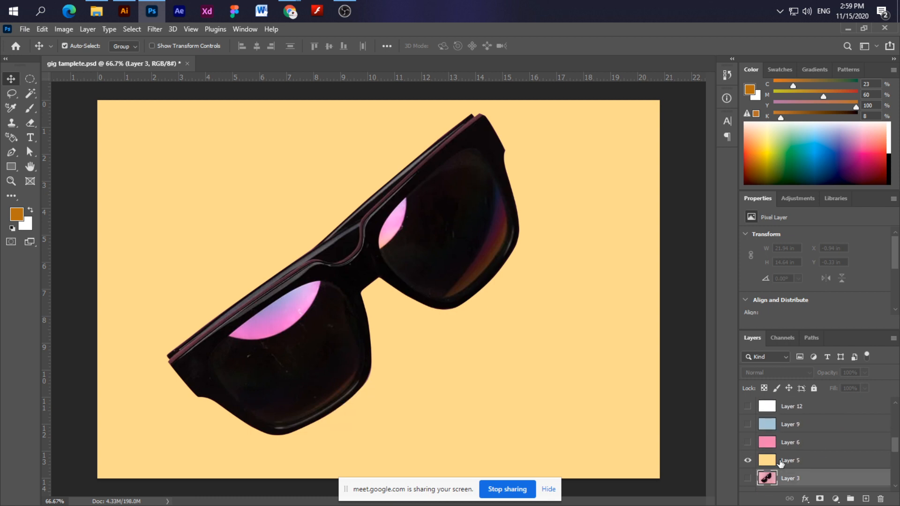
pyautogui.scroll(6, 780, 464)
pyautogui.click(745, 425)
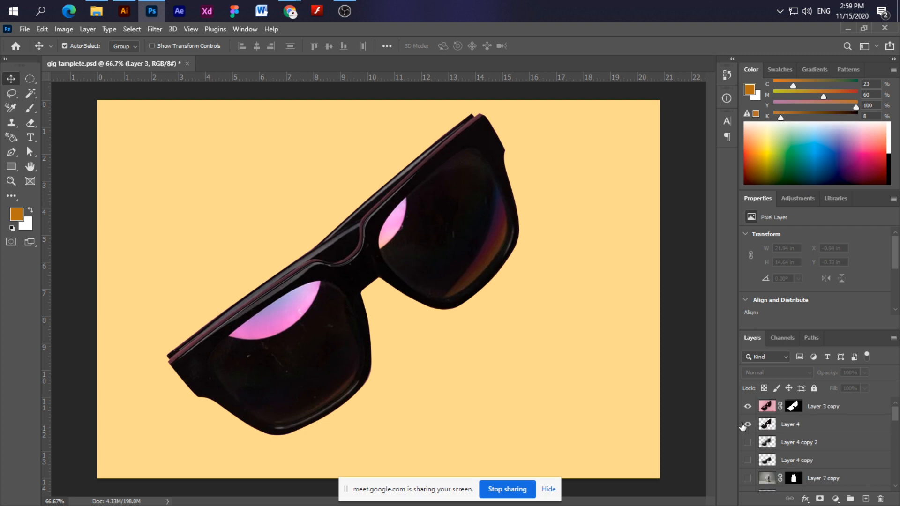
# Hide Layer 4, preview the shadow on Layer 4 copy 2 beneath the masked sunglasses, and hide it again.
pyautogui.click(746, 425)
pyautogui.click(748, 443)
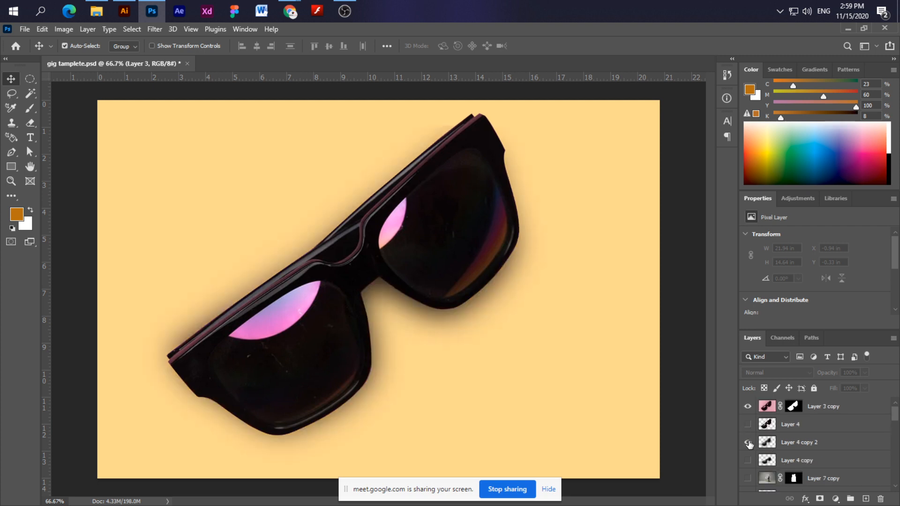
pyautogui.click(821, 444)
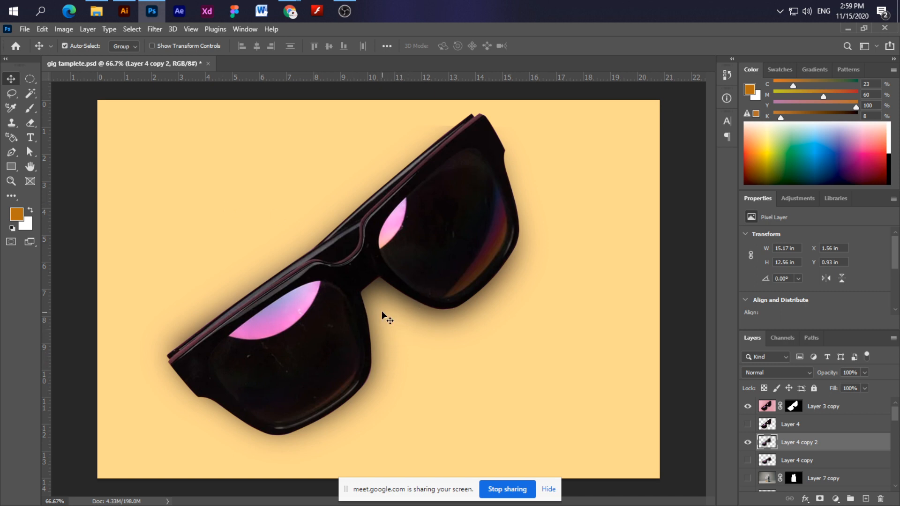
pyautogui.click(748, 443)
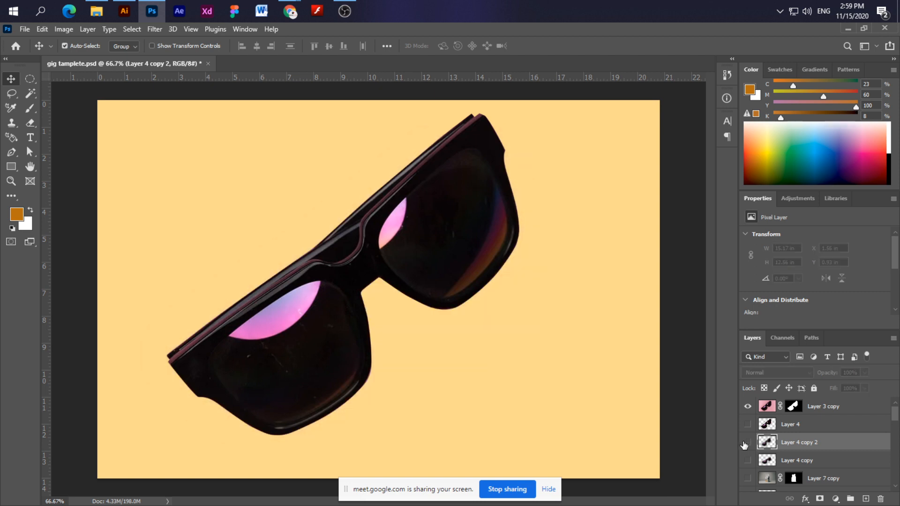
pyautogui.click(452, 257)
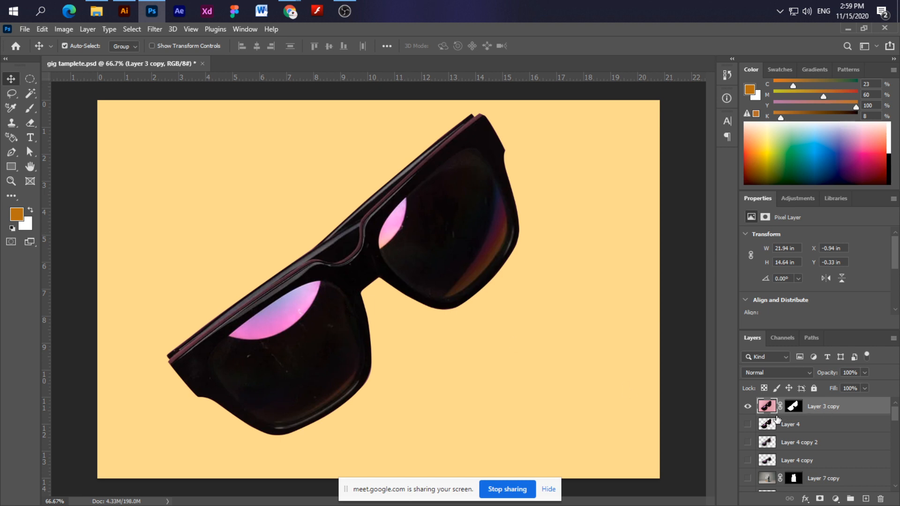
# Show only the original sunglasses photo on Layer 3, hiding Layer 3 copy and the yellow Layer 5.
pyautogui.scroll(-5, 770, 459)
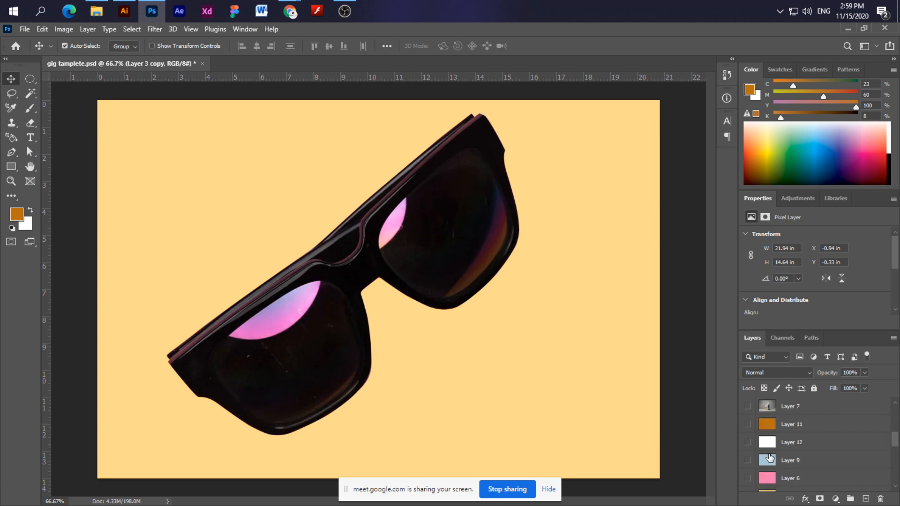
pyautogui.scroll(3, 770, 459)
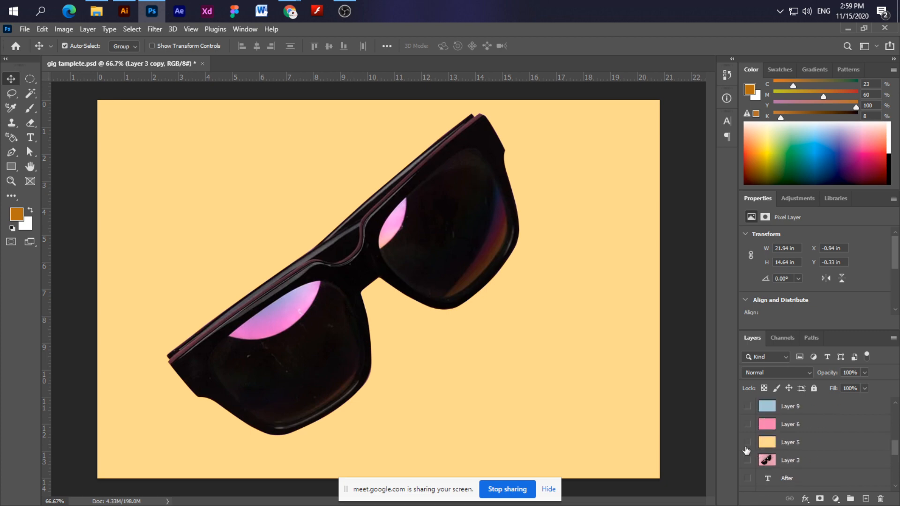
pyautogui.keyDown('alt'); pyautogui.click(748, 459); pyautogui.keyUp('alt')
pyautogui.scroll(-4, 785, 428)
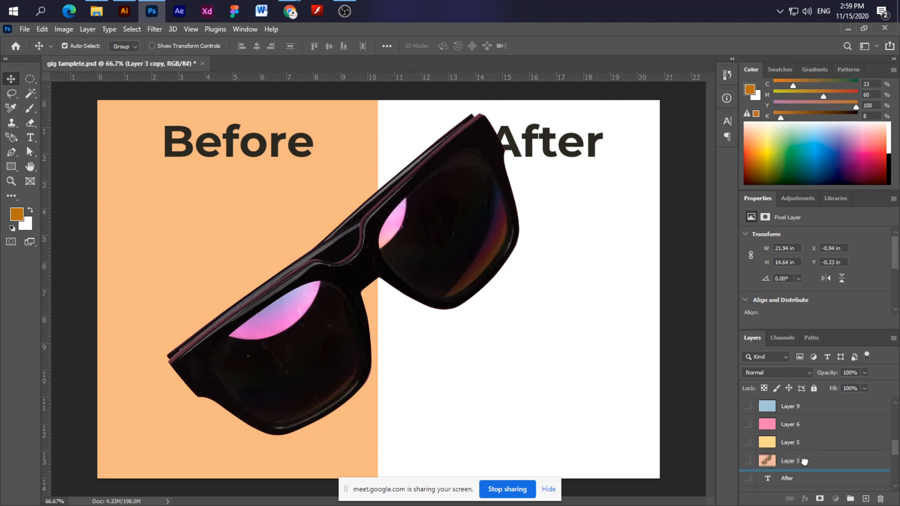
pyautogui.click(806, 465)
pyautogui.keyDown('alt'); pyautogui.click(752, 445); pyautogui.keyUp('alt')
pyautogui.scroll(3, 771, 427)
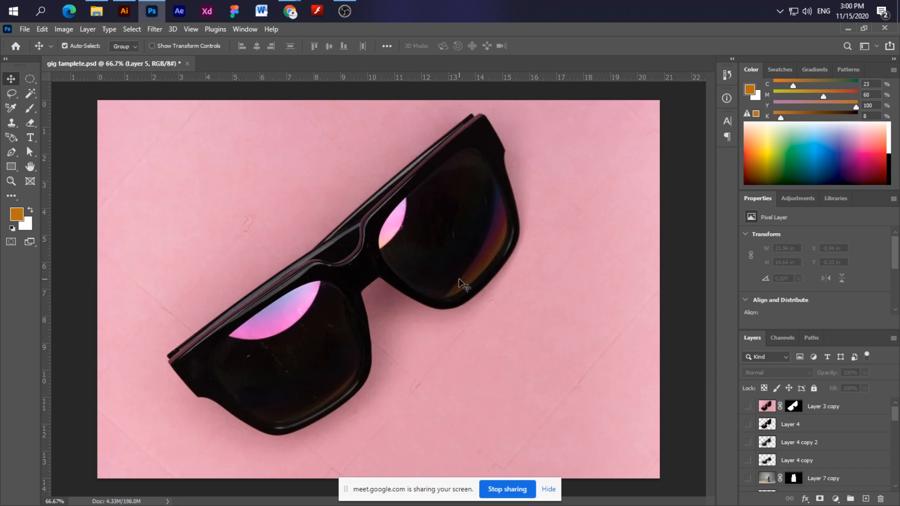
# Select Layer 3 and move it to the top of the layer stack.
pyautogui.click(436, 213)
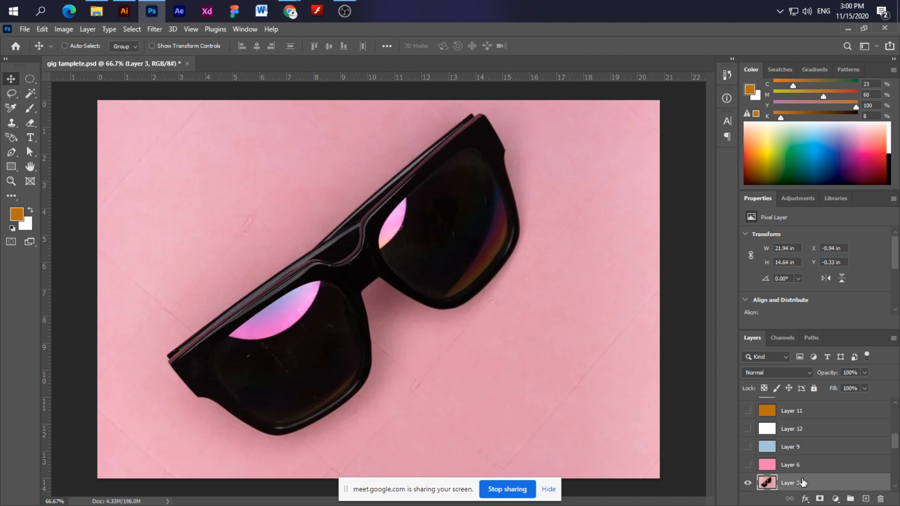
pyautogui.scroll(-2, 803, 482)
pyautogui.scroll(-3, 802, 478)
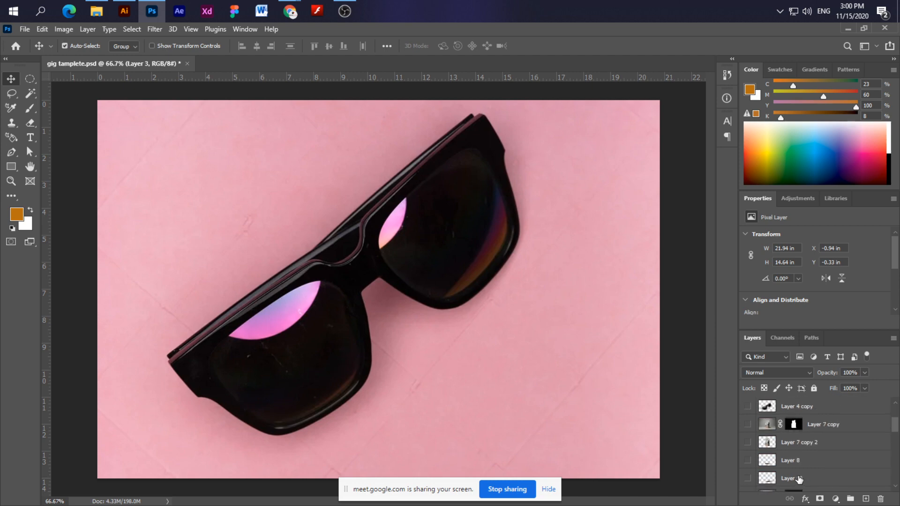
pyautogui.scroll(3, 797, 474)
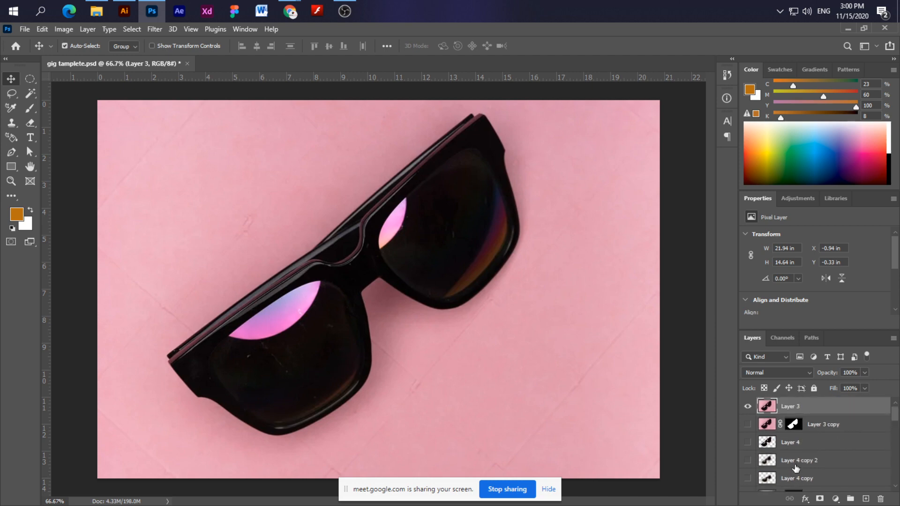
# Create a new empty layer directly above Layer 3 copy, keeping its default settings.
pyautogui.click(837, 428)
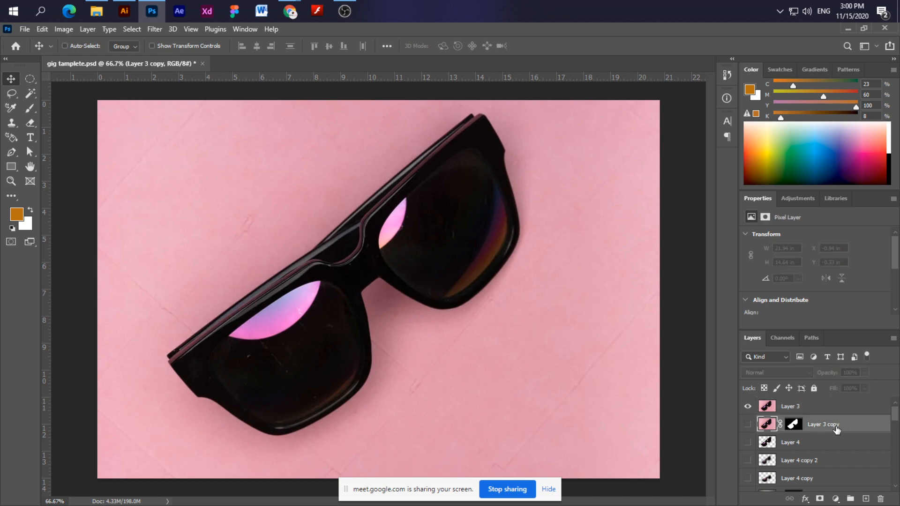
pyautogui.hotkey('ctrl', 'shift', 'n')
pyautogui.press('Return')
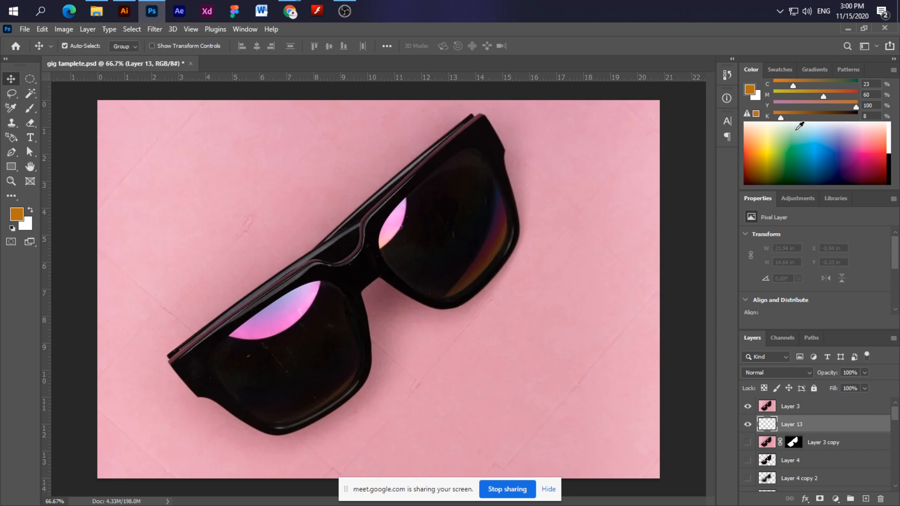
# Set the foreground color to pink with C 0, M 68, Y 0, K 0 and fill the new layer with it.
pyautogui.click(798, 122)
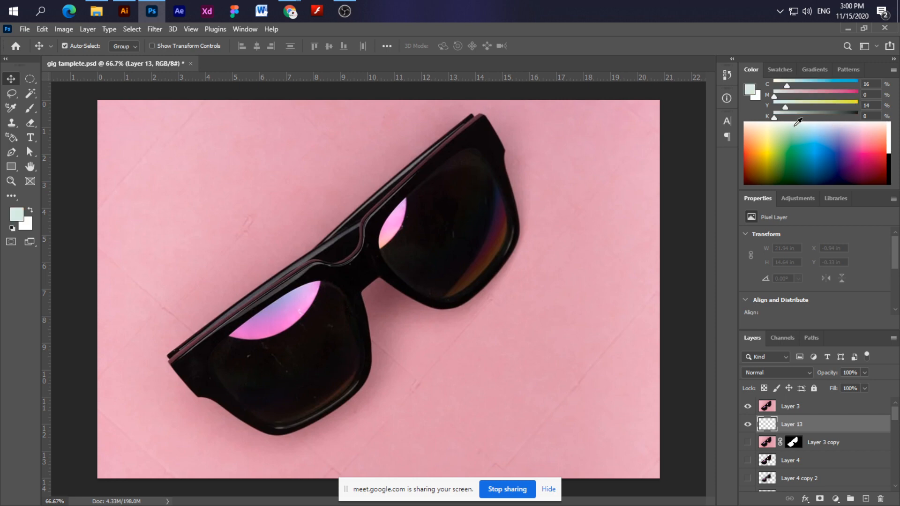
pyautogui.click(822, 125)
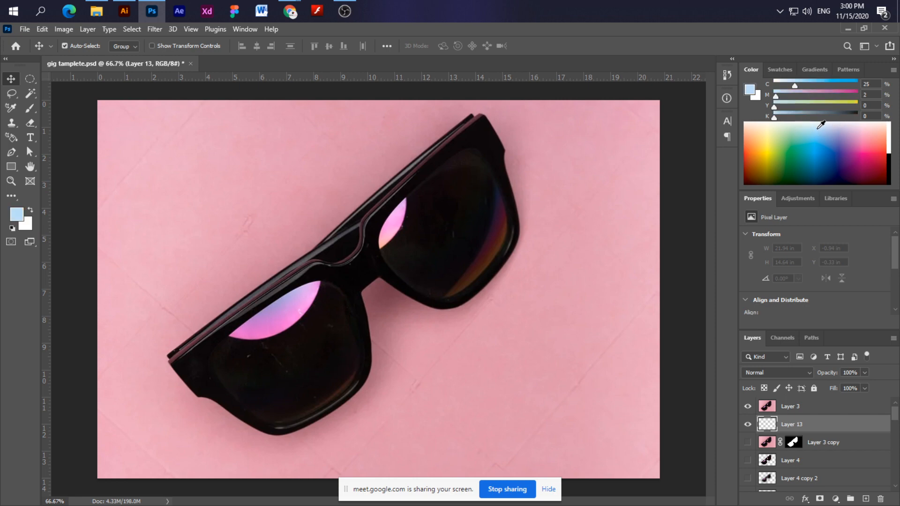
pyautogui.click(846, 153)
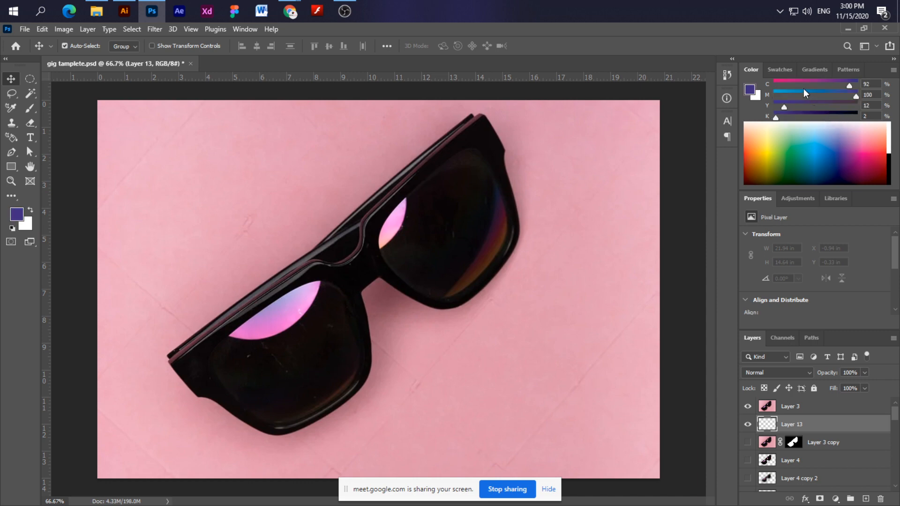
pyautogui.click(775, 83)
pyautogui.click(777, 118)
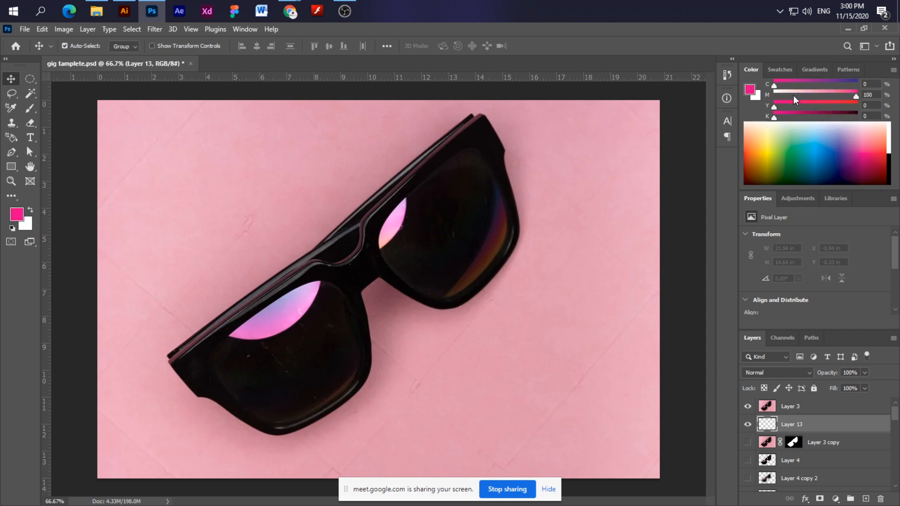
pyautogui.click(818, 97)
pyautogui.hotkey('alt', 'BackSpace')
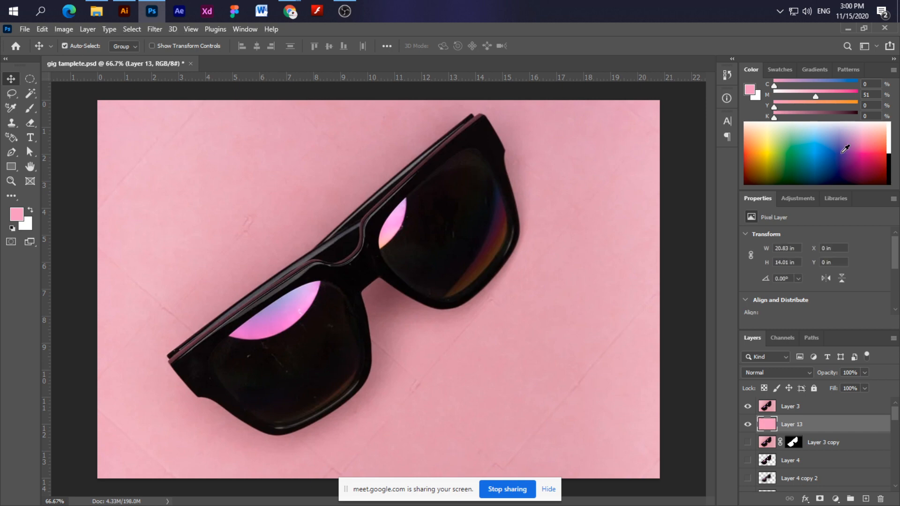
pyautogui.click(830, 94)
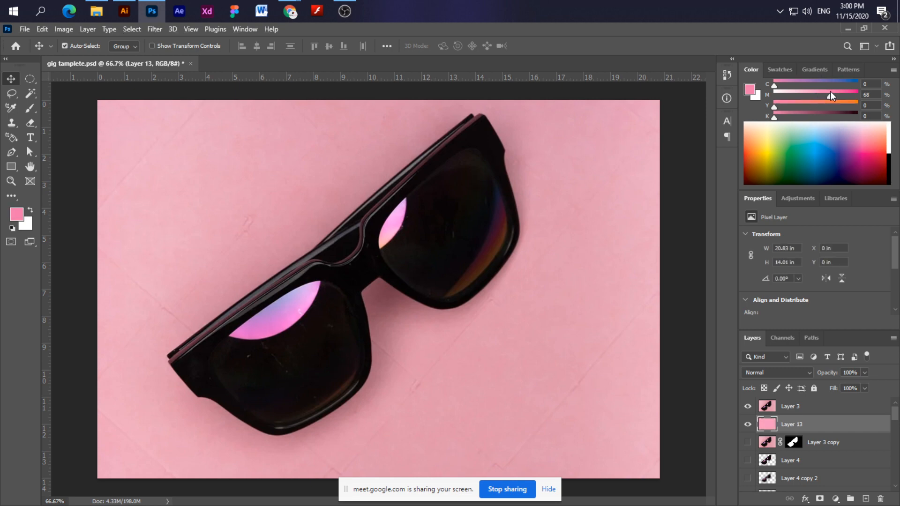
pyautogui.hotkey('alt', 'BackSpace')
# Select the sunglasses photo on Layer 3 and display the saved sunglass path over it.
pyautogui.click(408, 242)
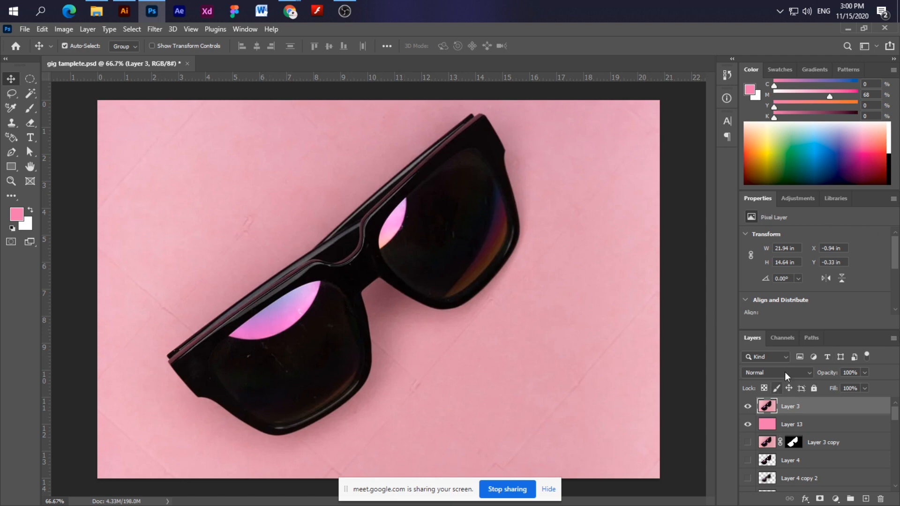
pyautogui.click(809, 339)
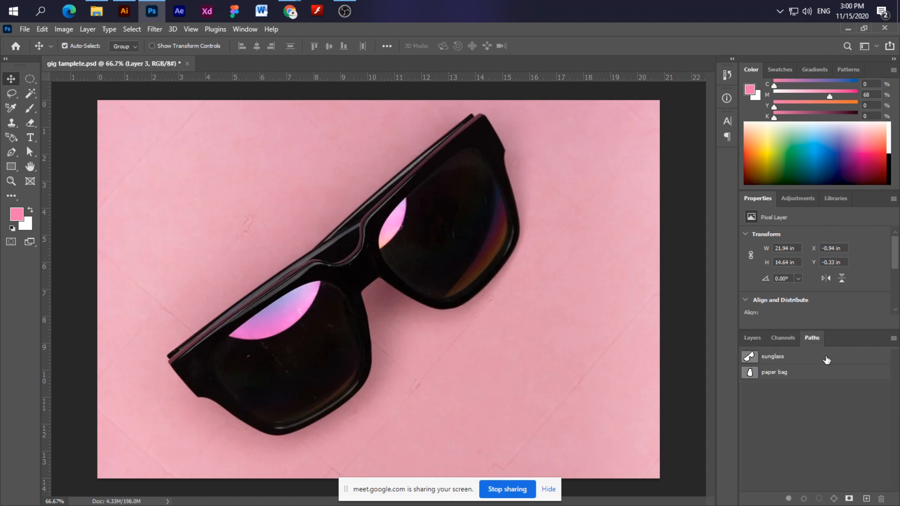
pyautogui.click(750, 362)
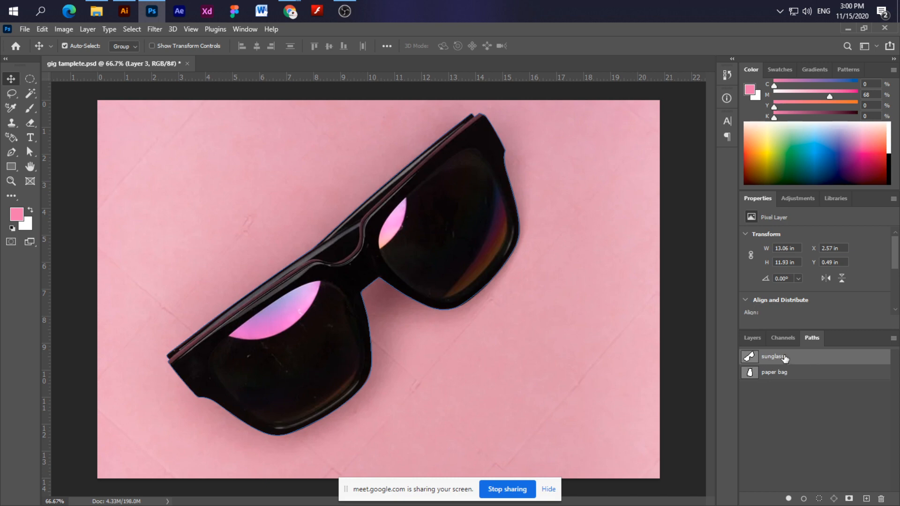
pyautogui.doubleClick(755, 359)
pyautogui.click(748, 358)
pyautogui.click(11, 152)
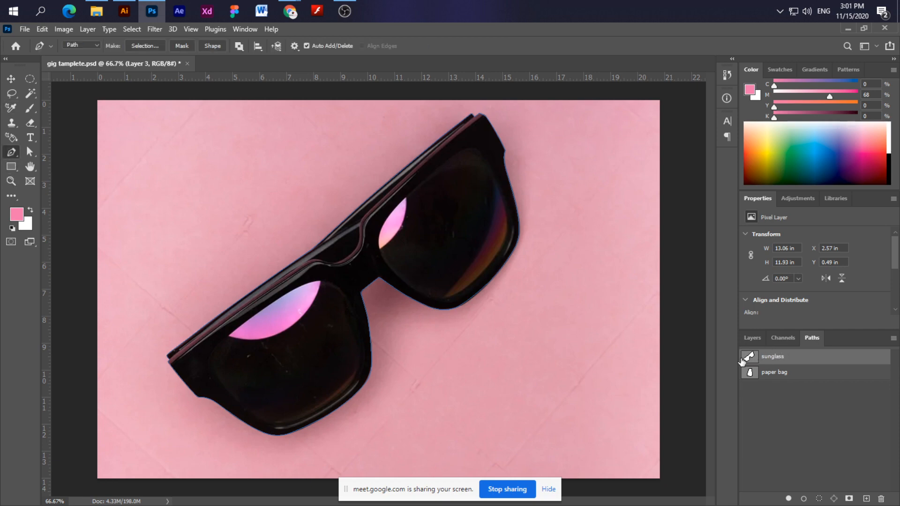
pyautogui.doubleClick(773, 356)
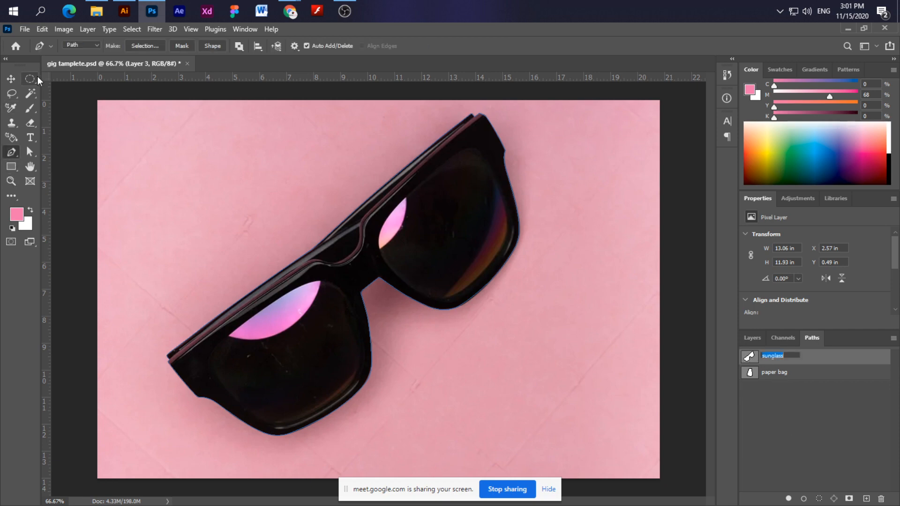
pyautogui.click(7, 80)
pyautogui.click(752, 338)
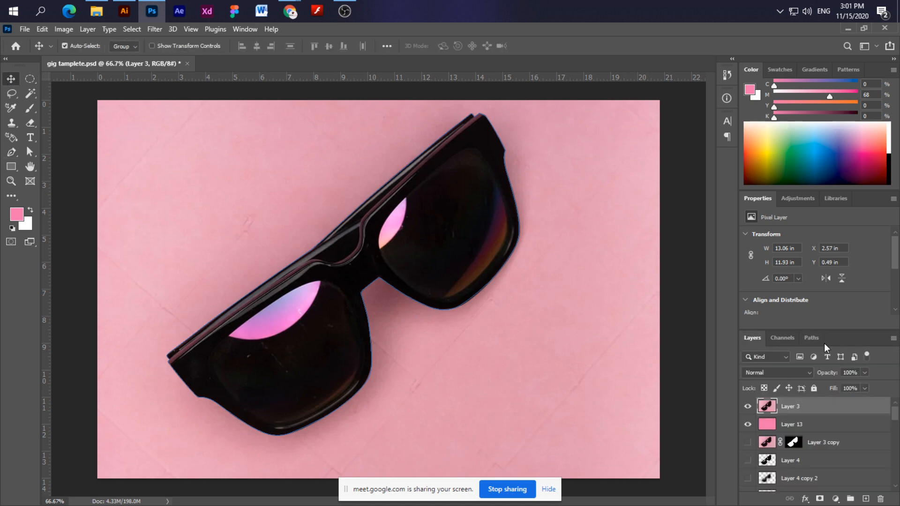
pyautogui.click(808, 342)
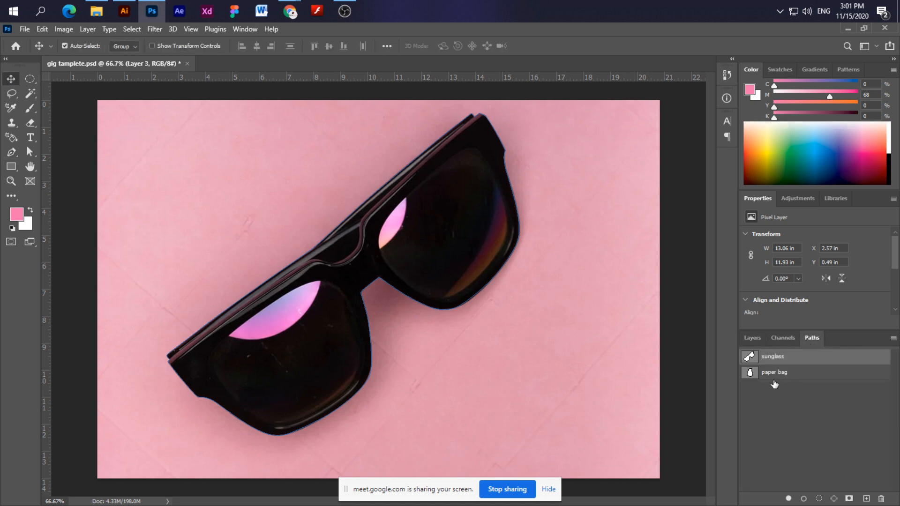
# Load the sunglass path as a selection, zoom in to inspect its edge below the nose bridge, and deselect.
pyautogui.keyDown('ctrl'); pyautogui.click(750, 359); pyautogui.keyUp('ctrl')
pyautogui.click(821, 360)
pyautogui.keyDown('ctrl'); pyautogui.click(391, 280); pyautogui.keyUp('ctrl')
pyautogui.keyDown('ctrl'); pyautogui.click(392, 280); pyautogui.keyUp('ctrl')
pyautogui.keyDown('ctrl'); pyautogui.click(391, 281); pyautogui.keyUp('ctrl')
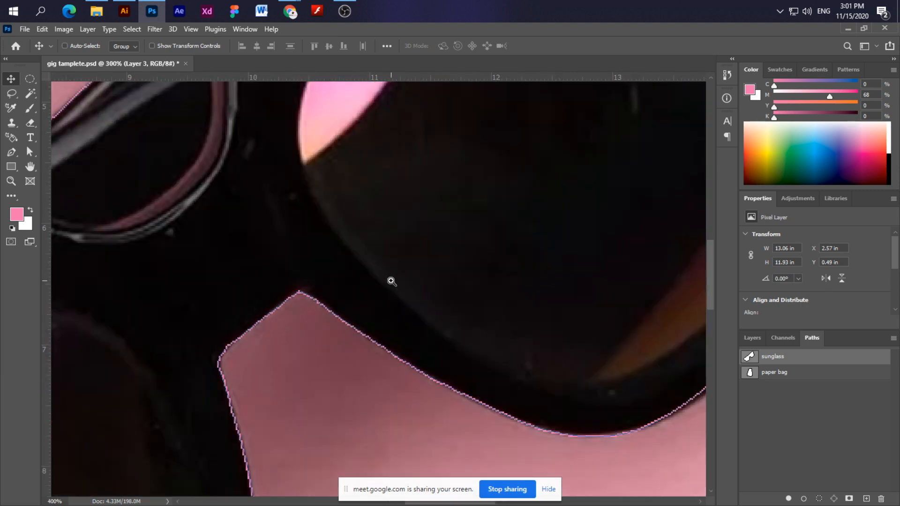
pyautogui.keyDown('ctrl'); pyautogui.click(392, 281); pyautogui.keyUp('ctrl')
pyautogui.hotkey('ctrl', 'd')
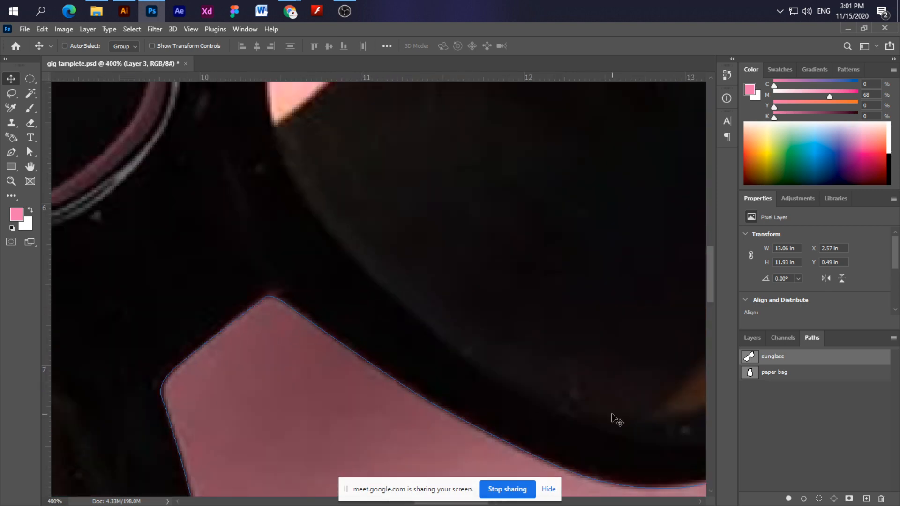
# Display the paper bag path briefly, return to the sunglass path and examine its outline at the nose bridge up close.
pyautogui.click(767, 372)
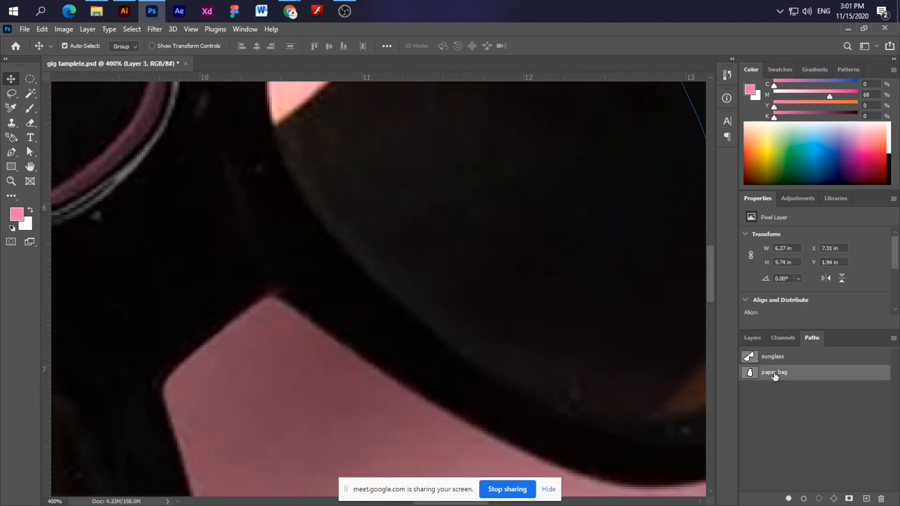
pyautogui.click(769, 356)
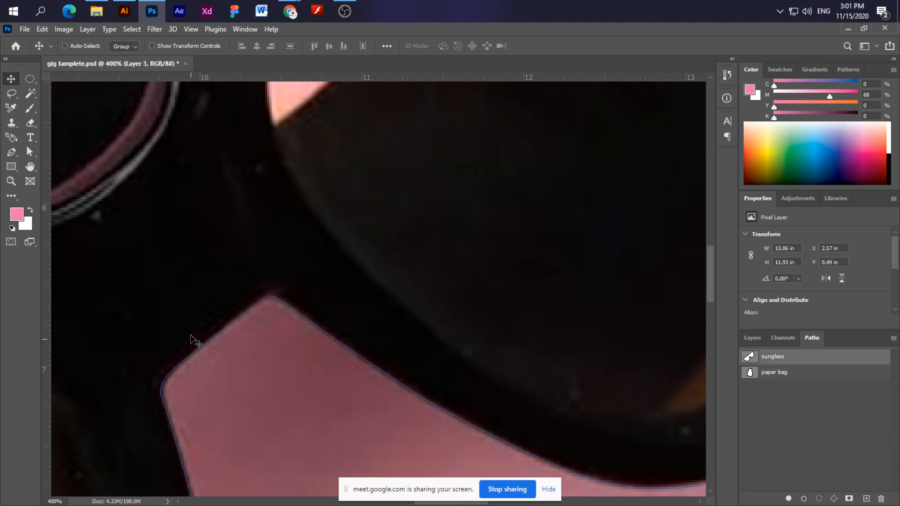
pyautogui.keyDown('ctrl'); pyautogui.click(258, 293); pyautogui.keyUp('ctrl')
pyautogui.keyDown('ctrl'); pyautogui.click(338, 327); pyautogui.keyUp('ctrl')
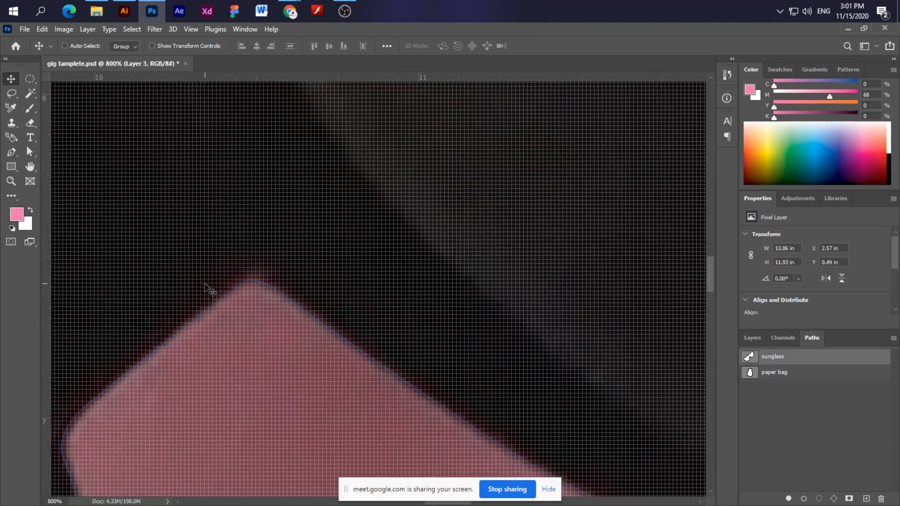
pyautogui.hotkey('ctrl', '-')
pyautogui.hotkey('ctrl', '-')
pyautogui.hotkey('ctrl', '-')
pyautogui.hotkey('ctrl', '-')
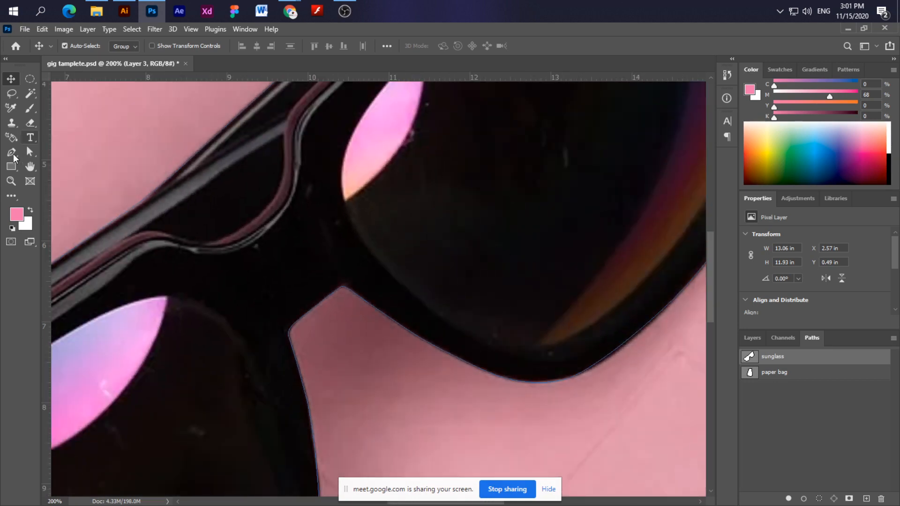
# Activate the Direct Selection Tool for working on the sunglass path.
pyautogui.click(27, 155)
pyautogui.click(30, 157)
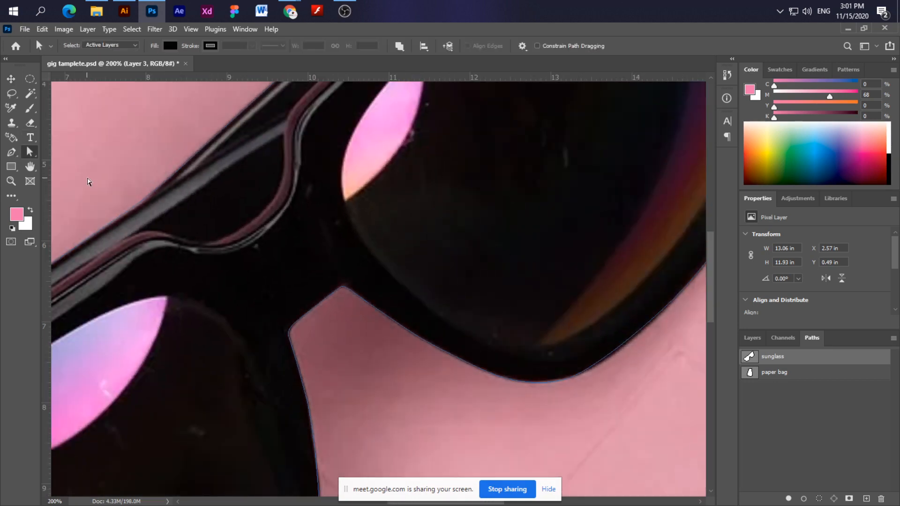
pyautogui.click(30, 156)
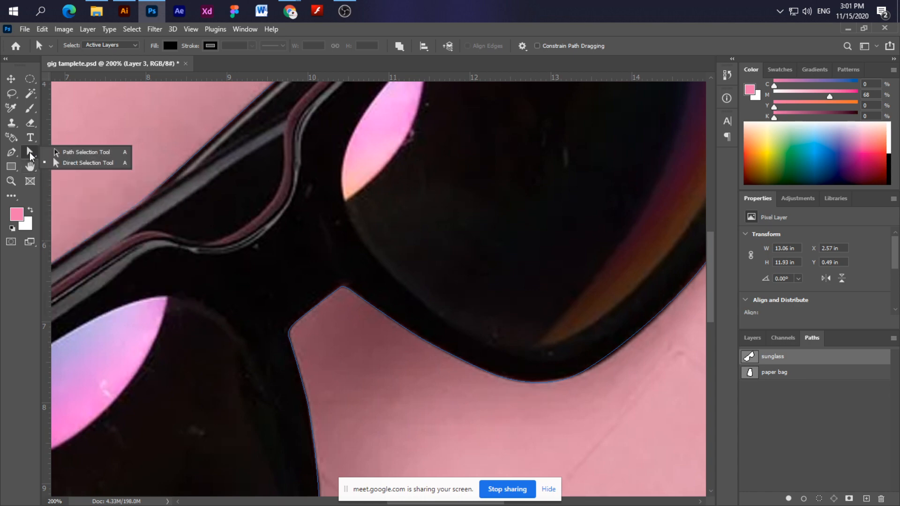
pyautogui.click(102, 161)
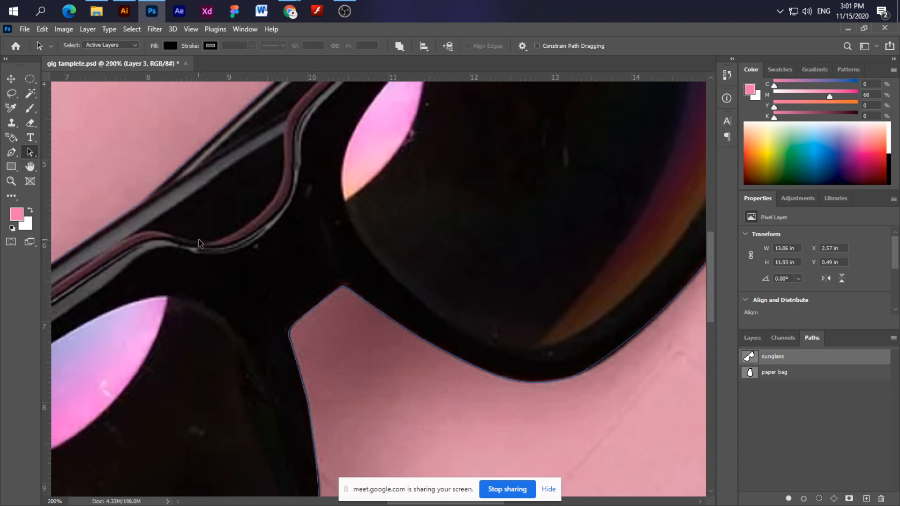
# View the whole sunglass path around the frame and load it as a selection for Layer 3.
pyautogui.scroll(1, 293, 303)
pyautogui.hotkey('ctrl', '1')
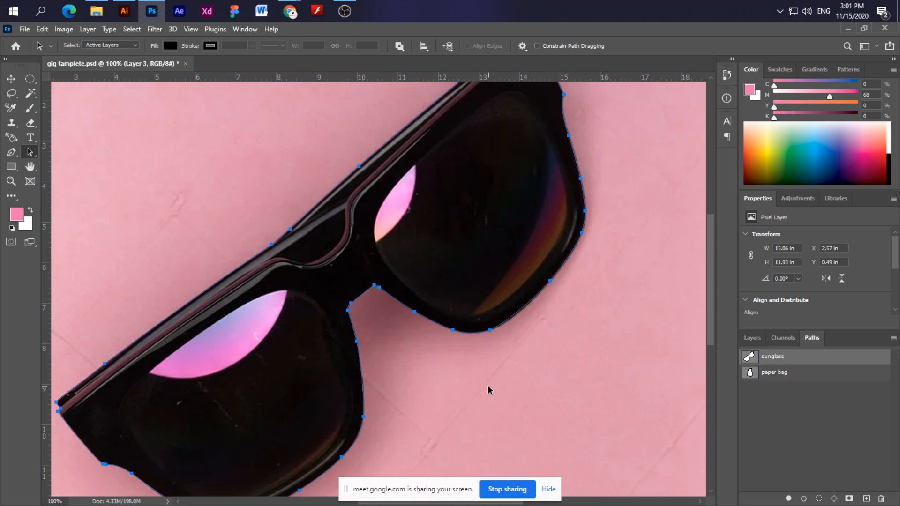
pyautogui.scroll(-2, 382, 361)
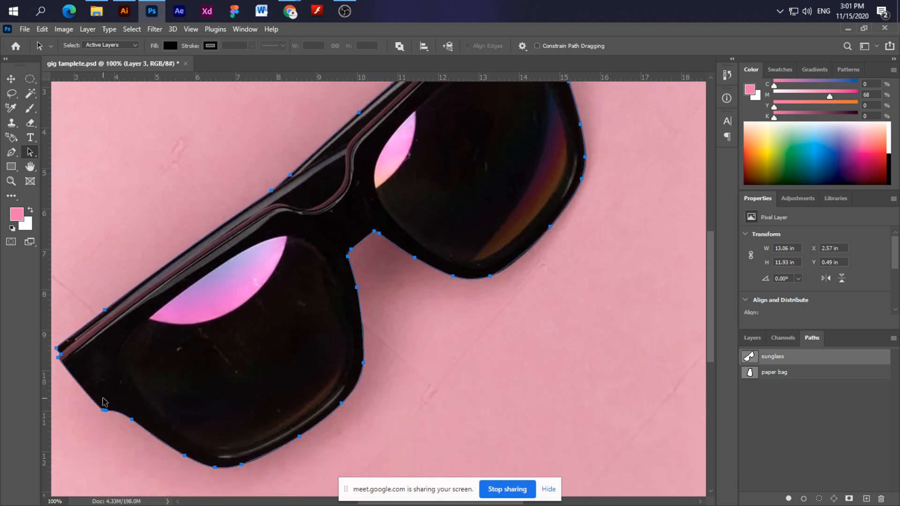
pyautogui.moveTo(240, 329); pyautogui.dragTo(265, 357)
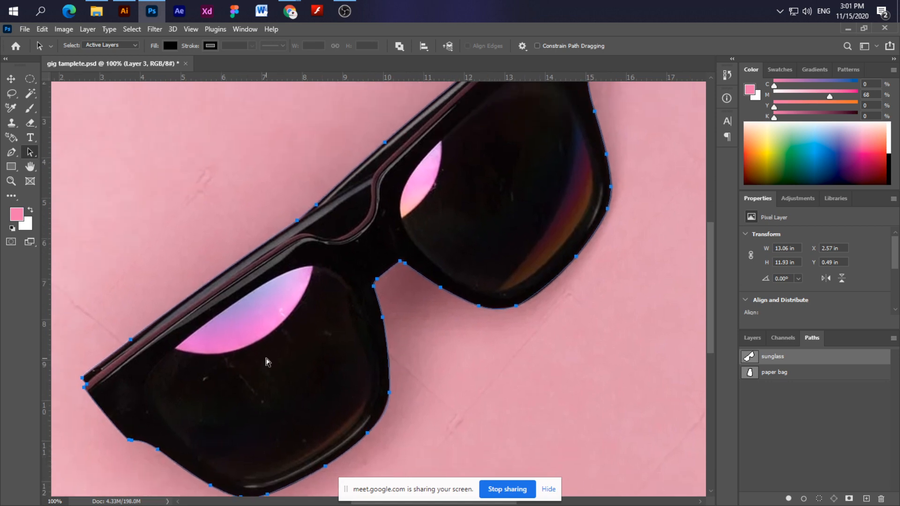
pyautogui.hotkey('ctrl', '-')
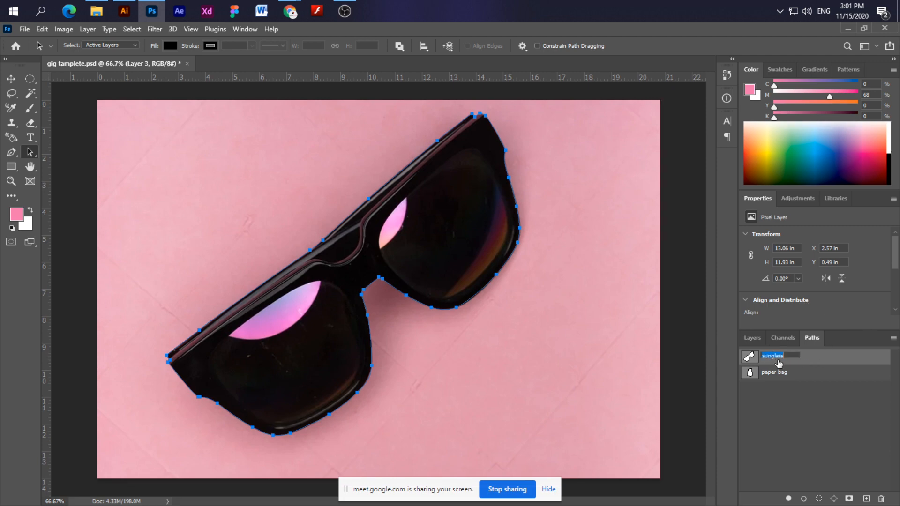
pyautogui.click(755, 339)
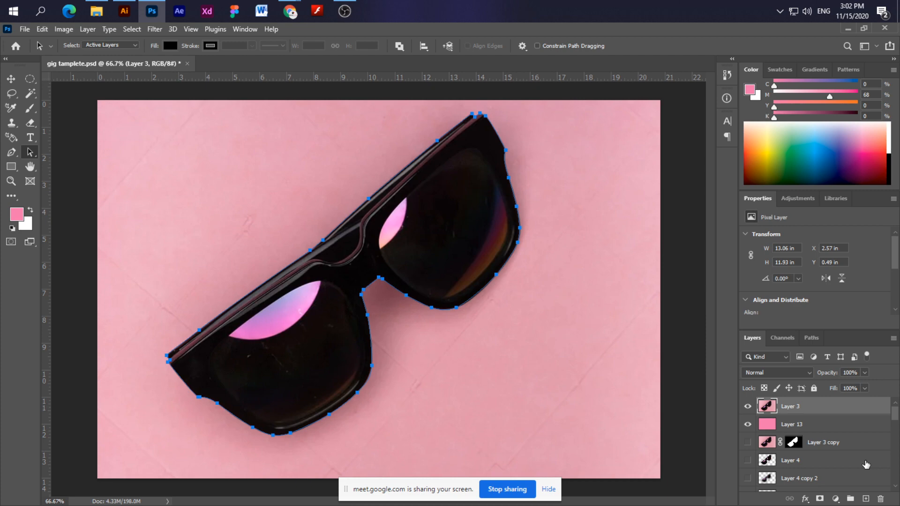
pyautogui.hotkey('ctrl', 'Return')
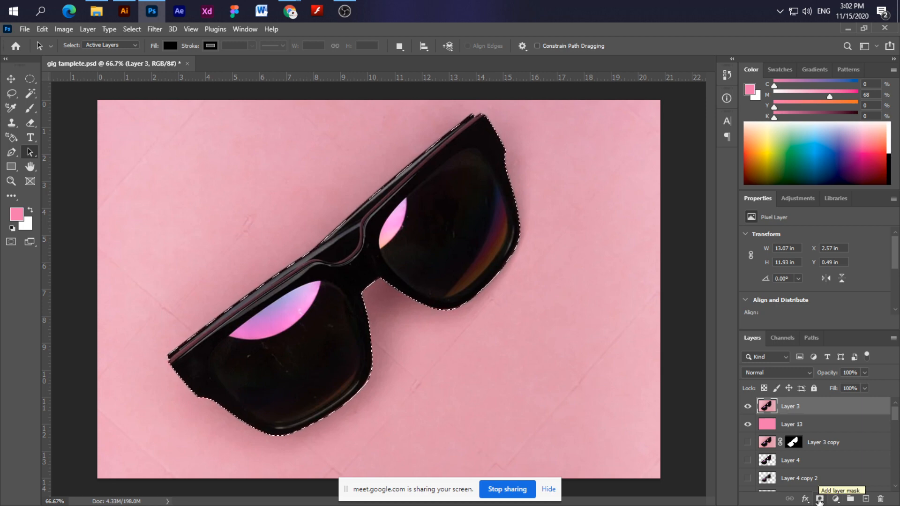
# Mask Layer 3 with the sunglasses selection and add an empty layer directly above the pink Layer 13.
pyautogui.click(820, 499)
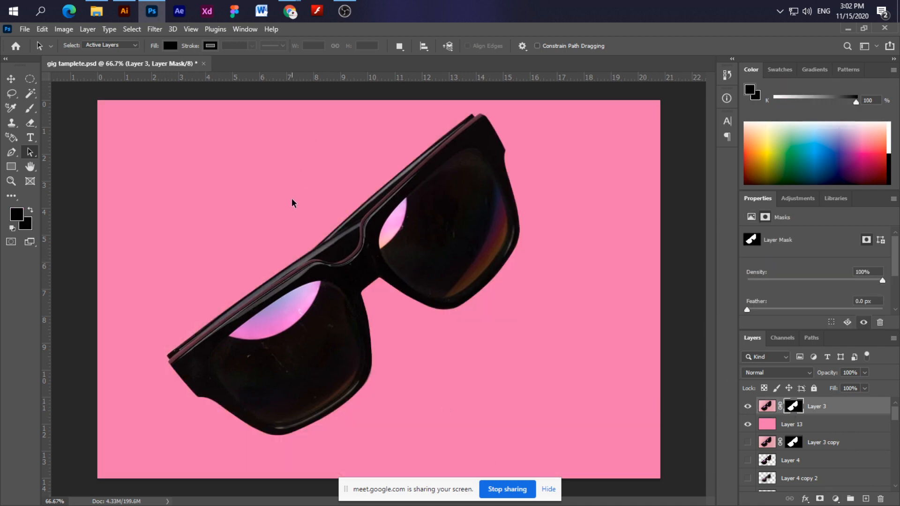
pyautogui.click(805, 422)
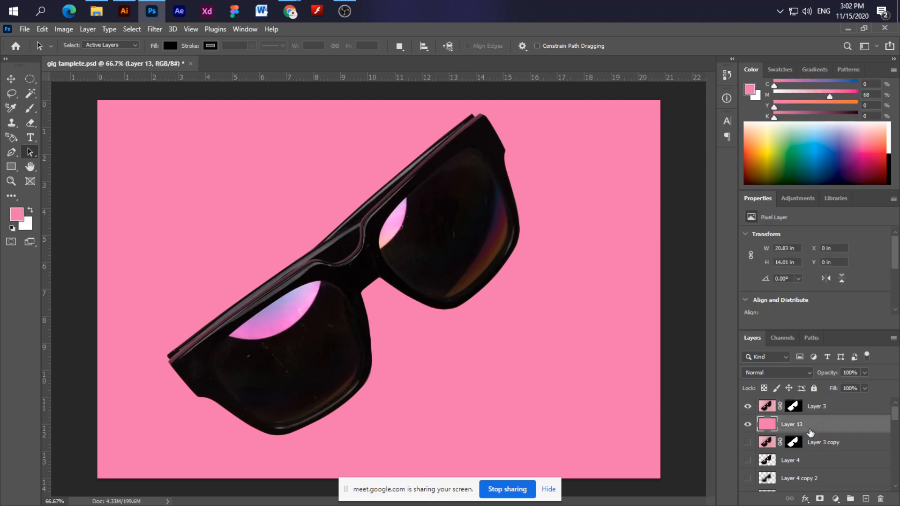
pyautogui.hotkey('ctrl', 'shift', 'n')
pyautogui.press('Return')
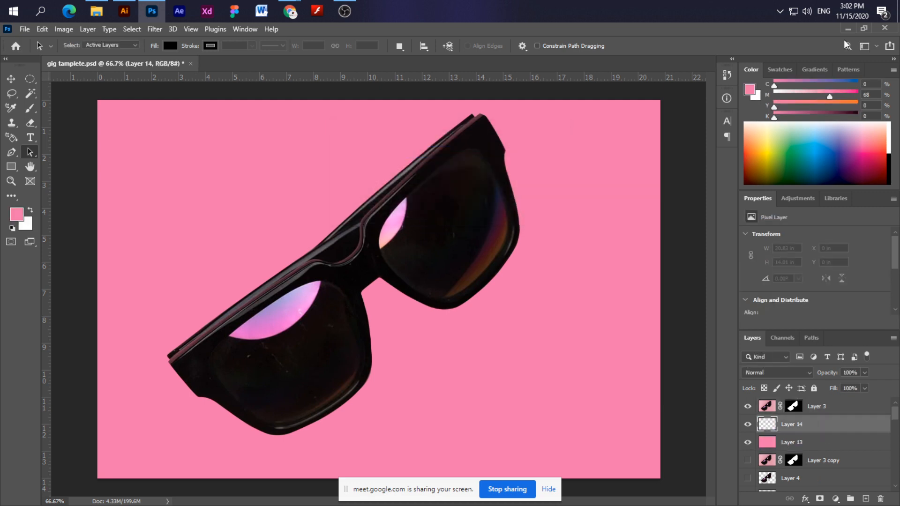
# Fill the new layer with light blue at 40% cyan and 0% magenta, and refill it with 64% cyan.
pyautogui.click(751, 97)
pyautogui.click(807, 86)
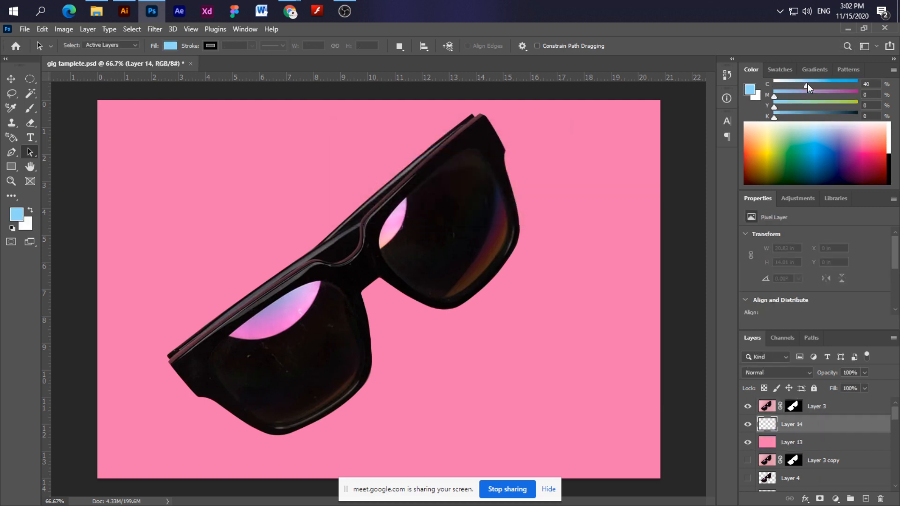
pyautogui.hotkey('alt', 'BackSpace')
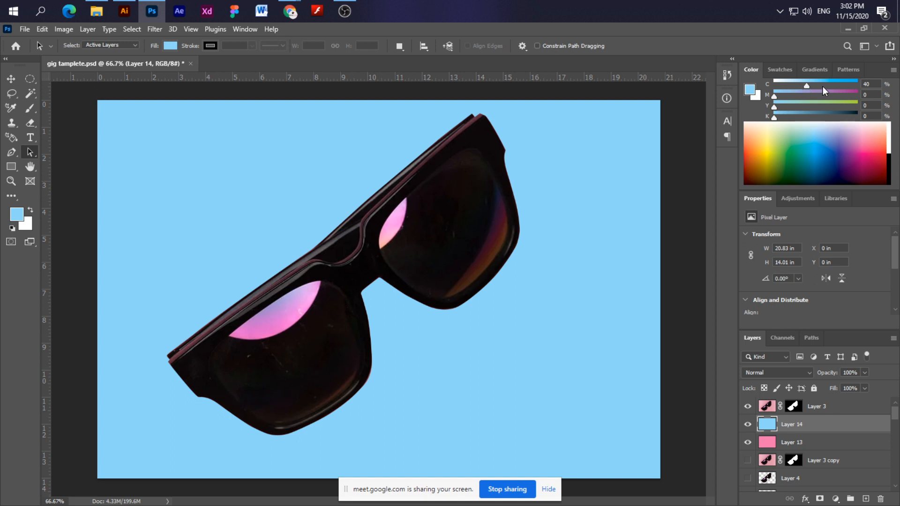
pyautogui.click(826, 87)
pyautogui.hotkey('alt', 'BackSpace')
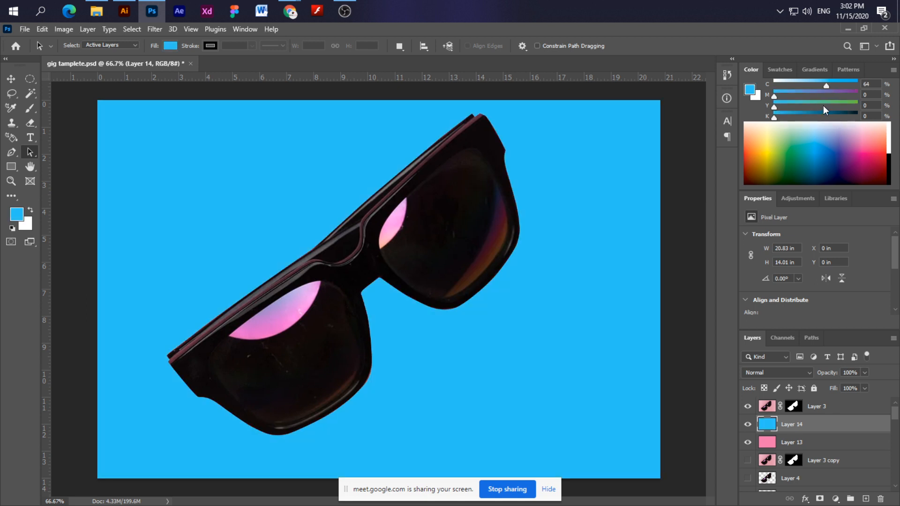
# Recolor the new background layer green with 57% yellow added, and refill it with the orange-red swatch.
pyautogui.click(822, 106)
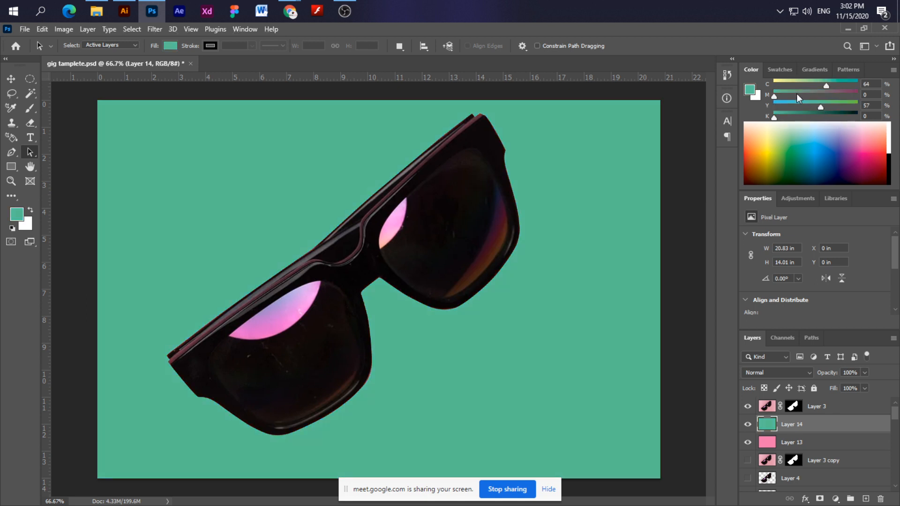
pyautogui.click(780, 69)
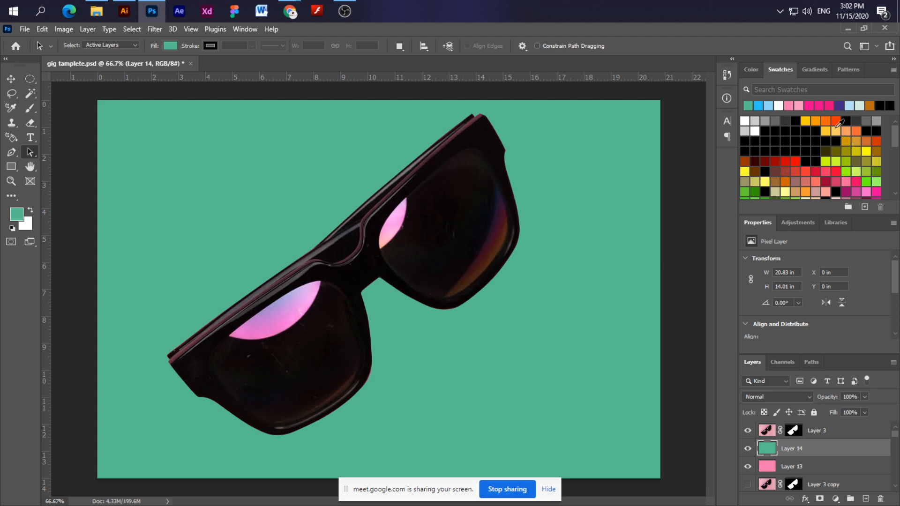
pyautogui.click(836, 122)
pyautogui.hotkey('alt', 'BackSpace')
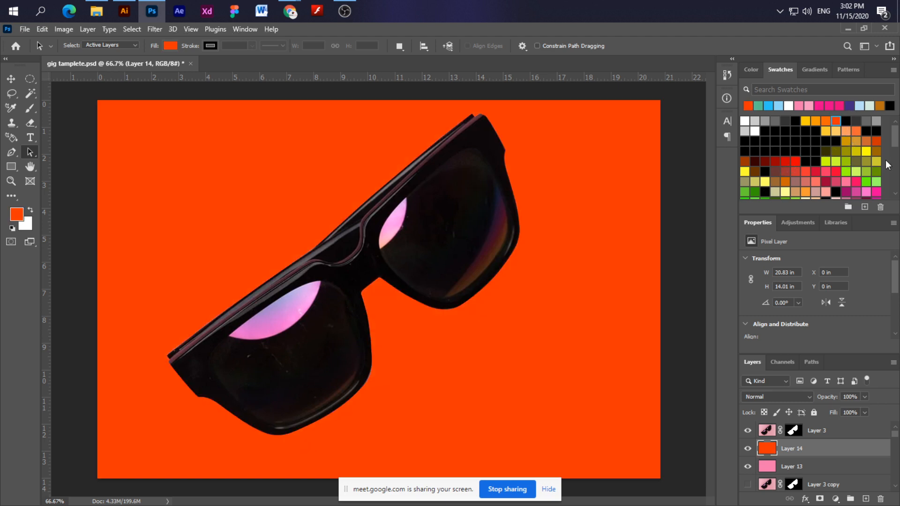
# Select the sunglasses layer with the Move tool and examine the cutout's edges against the orange background up close.
pyautogui.click(11, 79)
pyautogui.click(441, 249)
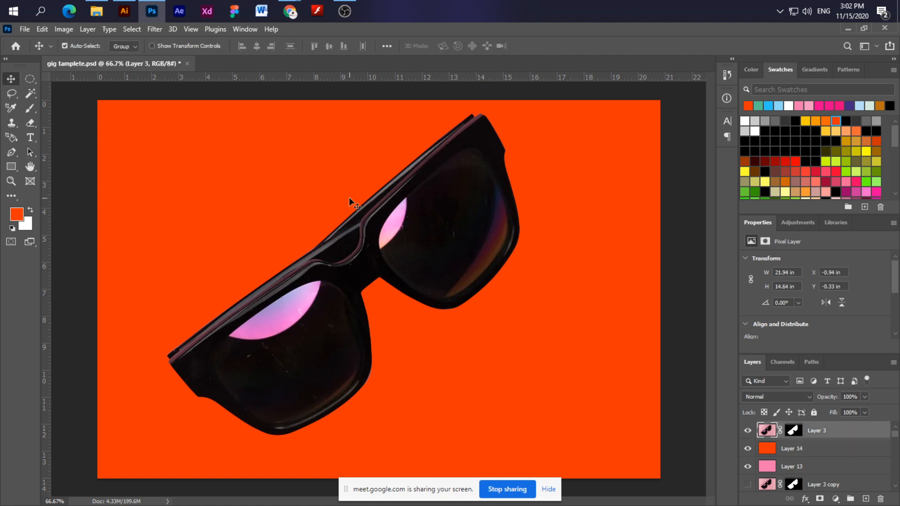
pyautogui.hotkey('ctrl', '+')
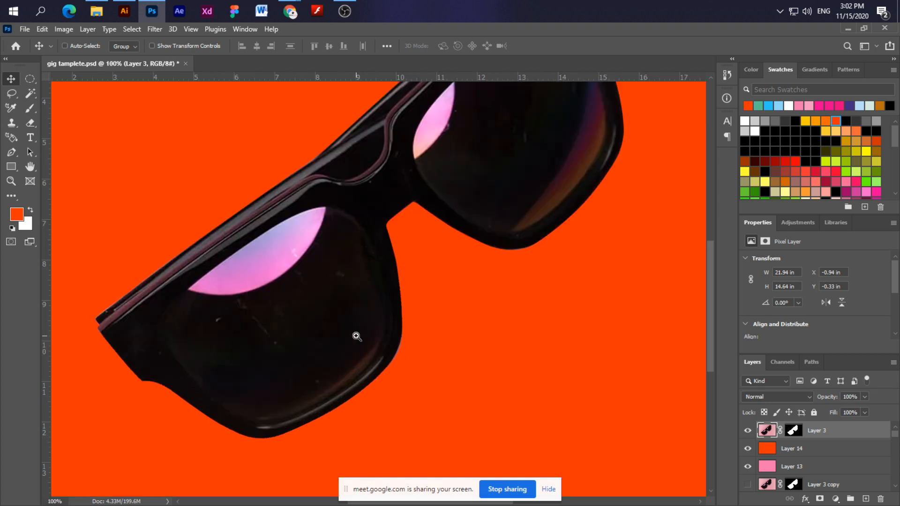
pyautogui.hotkey('ctrl', '-')
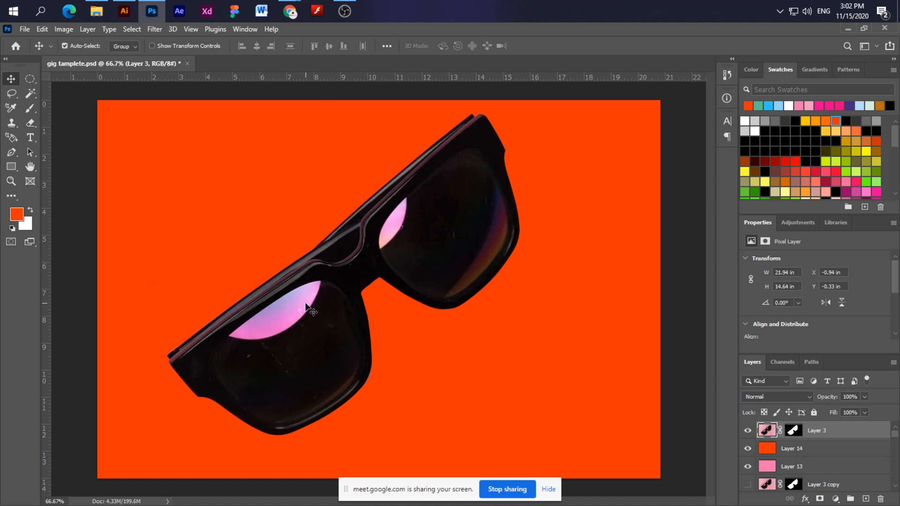
pyautogui.scroll(4, 311, 308)
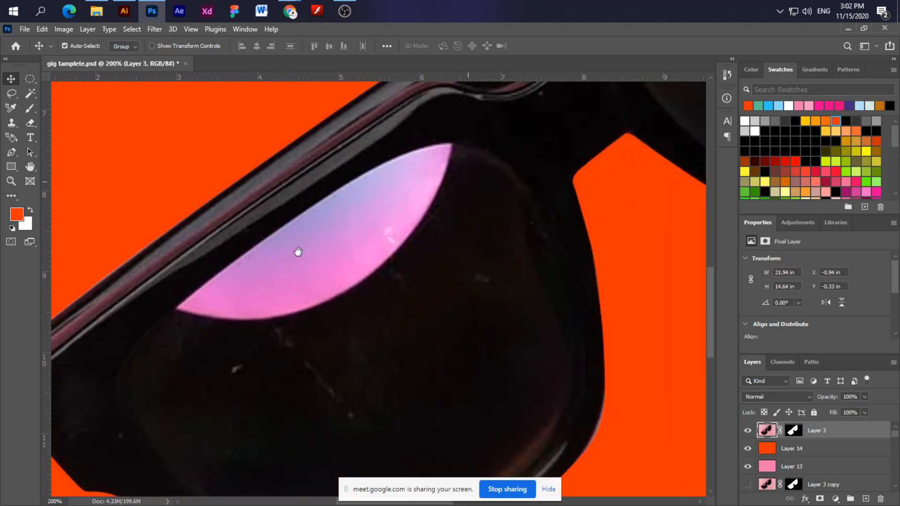
pyautogui.moveTo(298, 252); pyautogui.dragTo(245, 337)
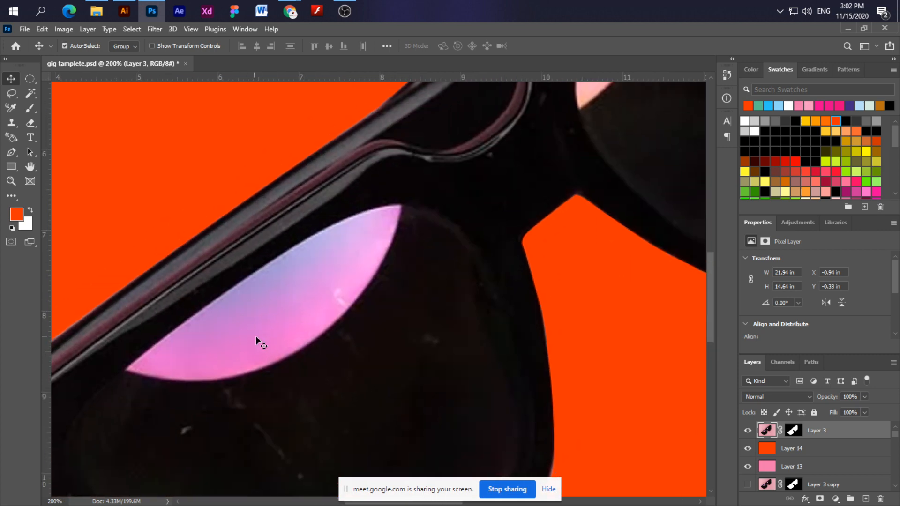
pyautogui.hotkey('ctrl', '-')
pyautogui.hotkey('ctrl', '-')
pyautogui.hotkey('ctrl', '-')
pyautogui.hotkey('ctrl', '-')
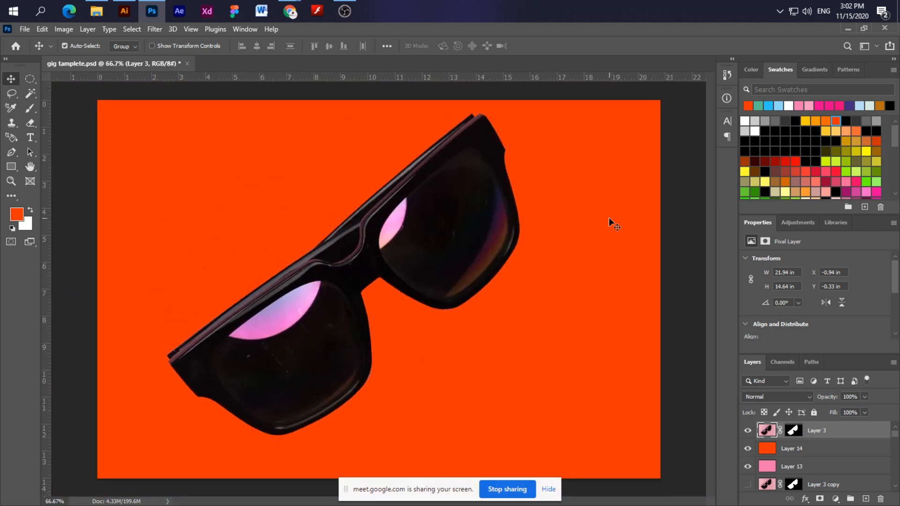
# Compare the sunglasses with the orange background layer hidden and shown, and inspect the lens reflections up close.
pyautogui.click(747, 449)
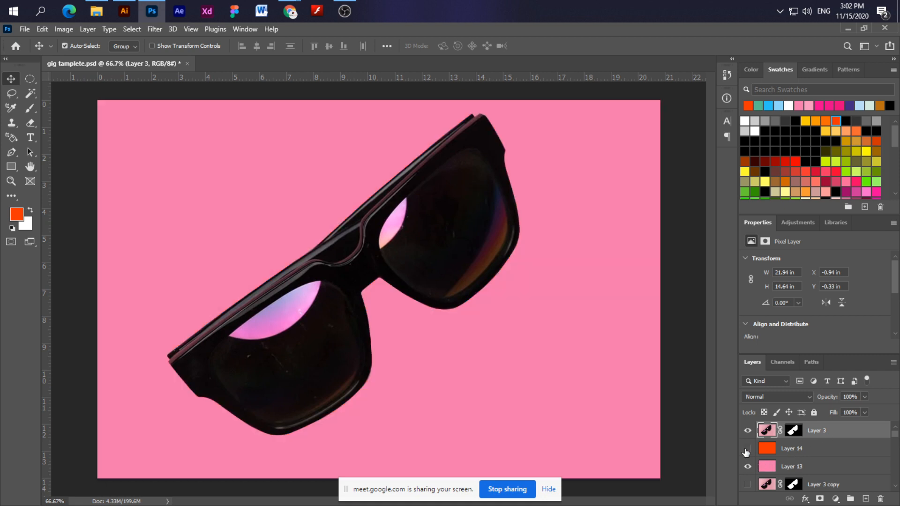
pyautogui.click(747, 449)
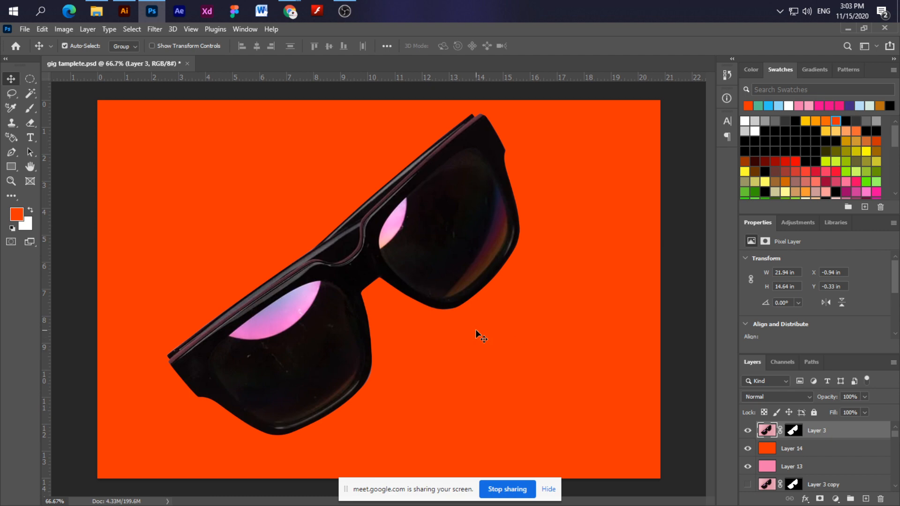
pyautogui.keyDown('ctrl'); pyautogui.click(342, 291); pyautogui.keyUp('ctrl')
pyautogui.keyDown('ctrl'); pyautogui.click(342, 290); pyautogui.keyUp('ctrl')
pyautogui.hotkey('ctrl', '-')
pyautogui.hotkey('ctrl', '-')
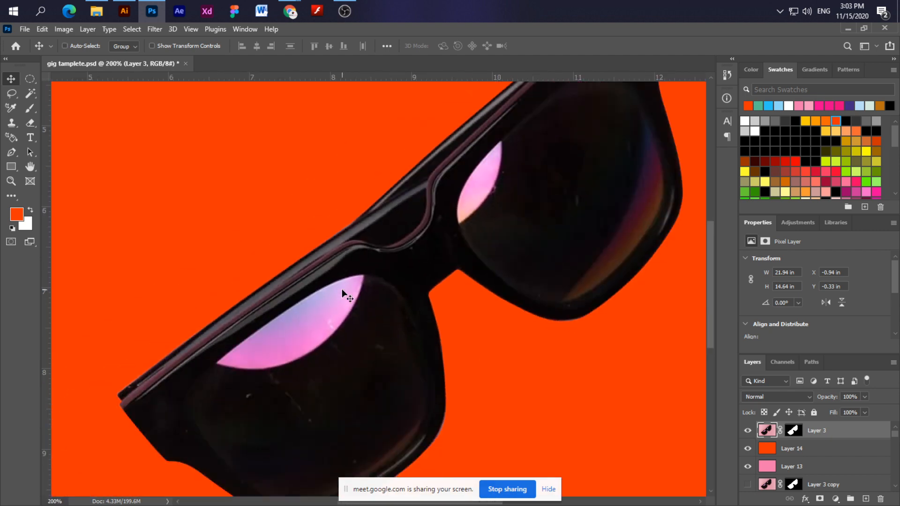
pyautogui.keyDown('ctrl'); pyautogui.click(319, 302); pyautogui.keyUp('ctrl')
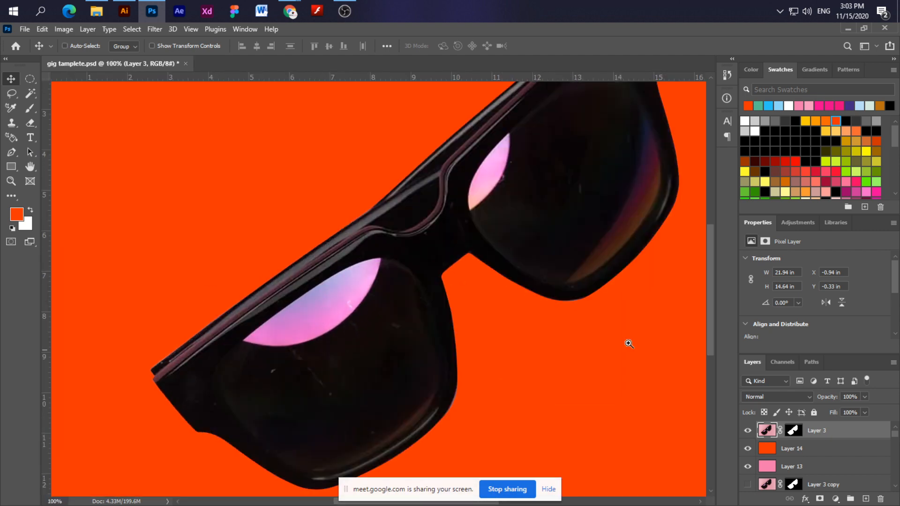
pyautogui.keyDown('ctrl'); pyautogui.click(281, 352); pyautogui.keyUp('ctrl')
pyautogui.hotkey('ctrl', '-')
pyautogui.hotkey('ctrl', '-')
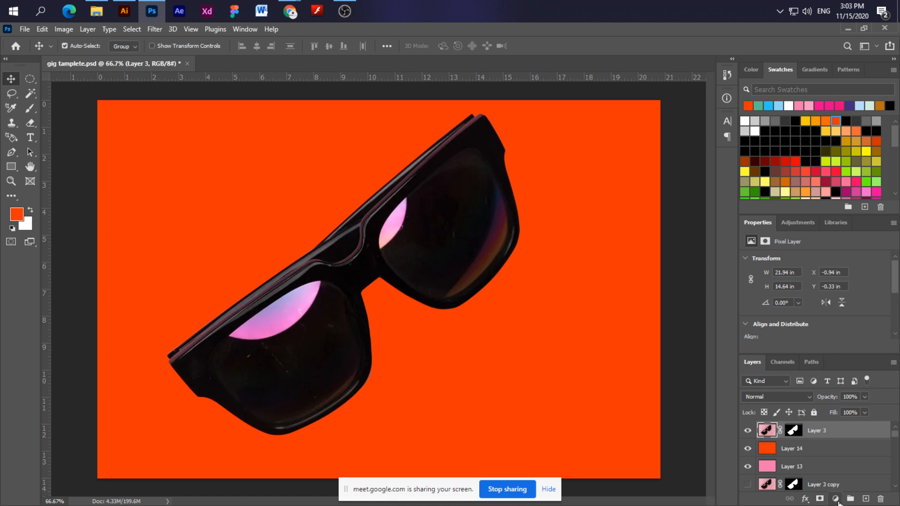
pyautogui.click(836, 500)
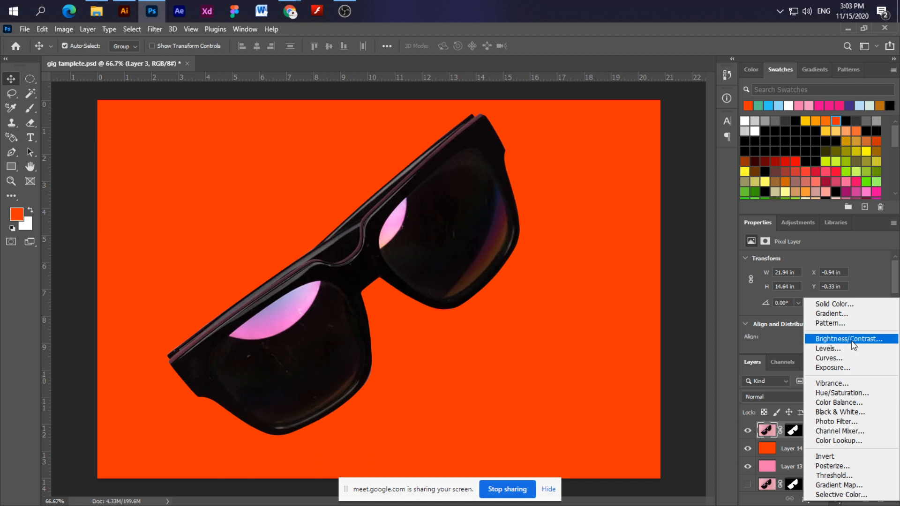
pyautogui.click(733, 289)
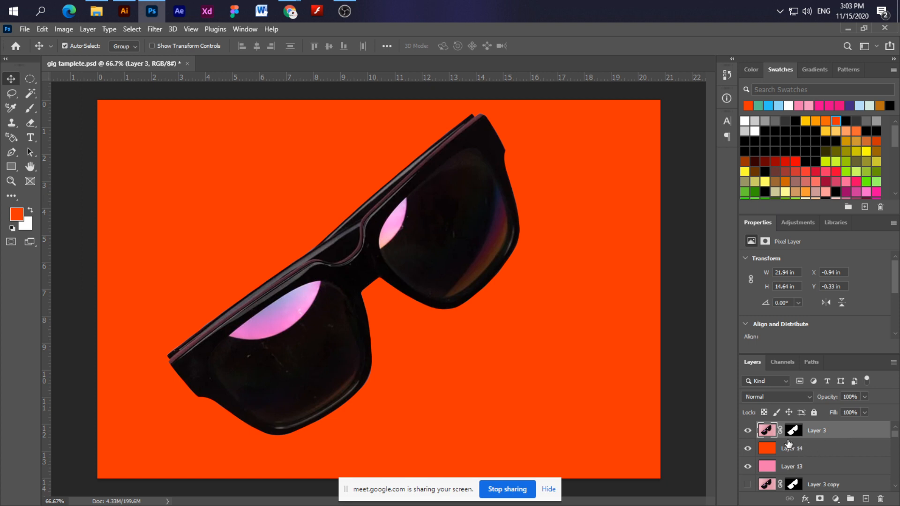
# Undo the color fills, the added background layer and the layer mask, back to the sunglasses selection on Layer 3.
pyautogui.hotkey('ctrl', 'z')
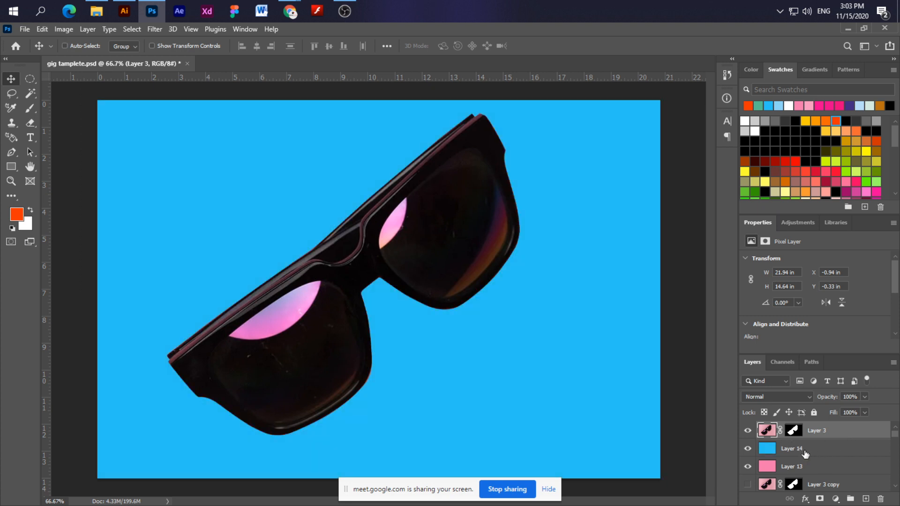
pyautogui.hotkey('ctrl', 'z')
pyautogui.hotkey('ctrl', 'z')
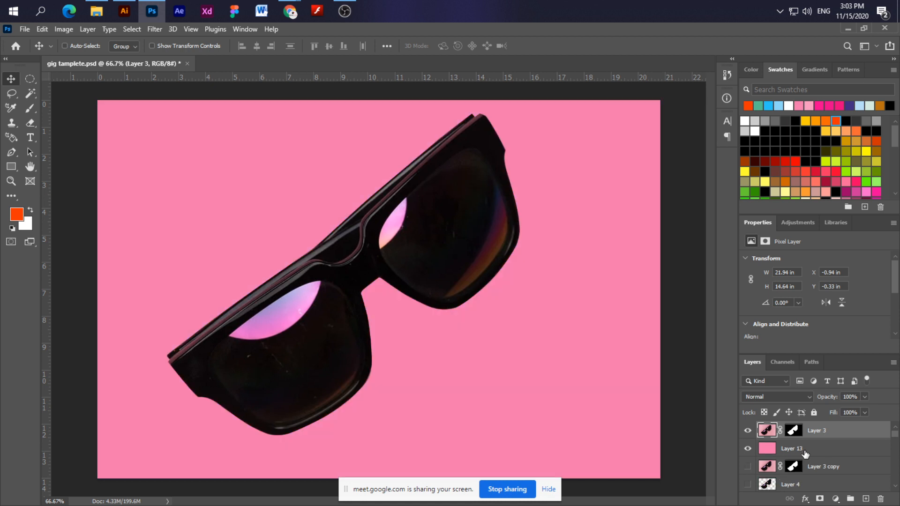
pyautogui.hotkey('ctrl', 'z')
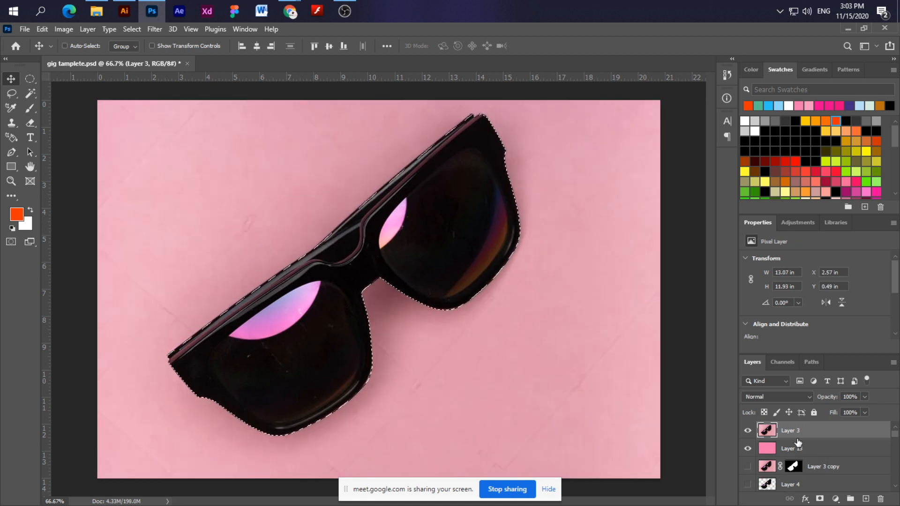
# Copy the selected sunglasses from Layer 3 onto their own new layer and hide that copy.
pyautogui.hotkey('ctrl', 'j')
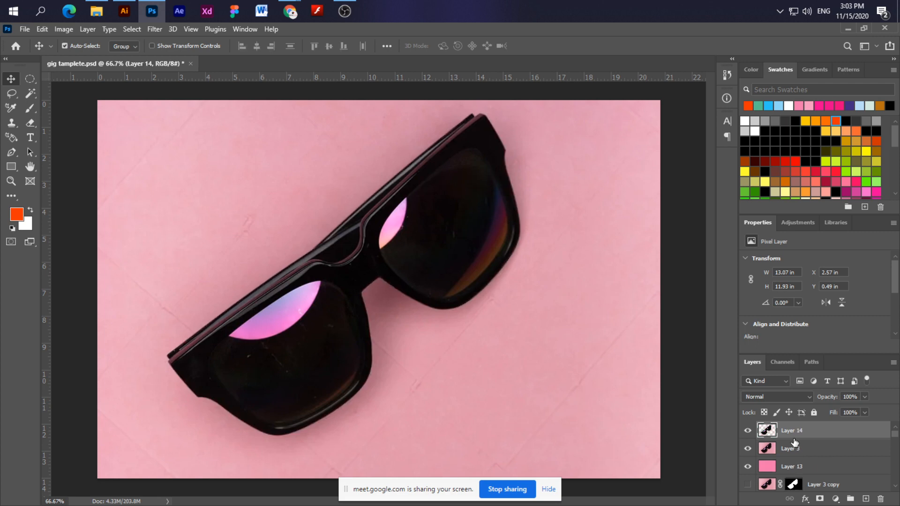
pyautogui.hotkey('ctrl', 'z')
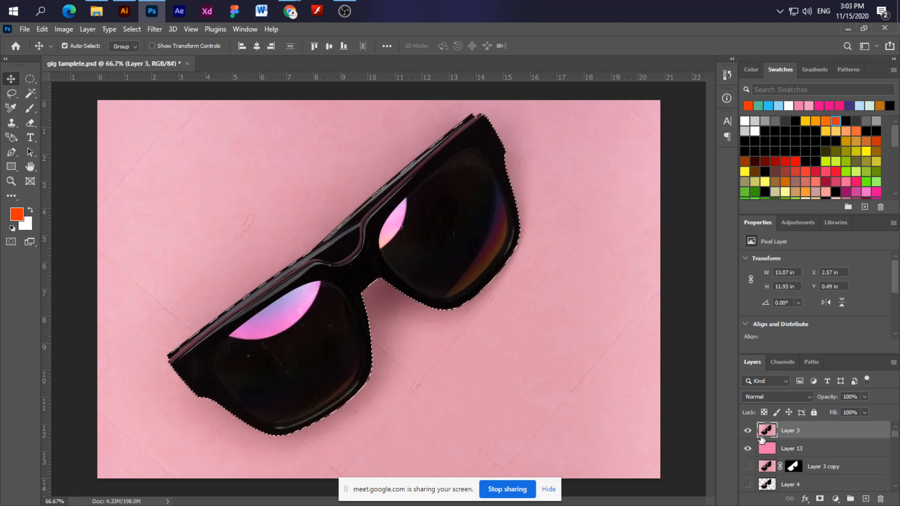
pyautogui.hotkey('ctrl', 'j')
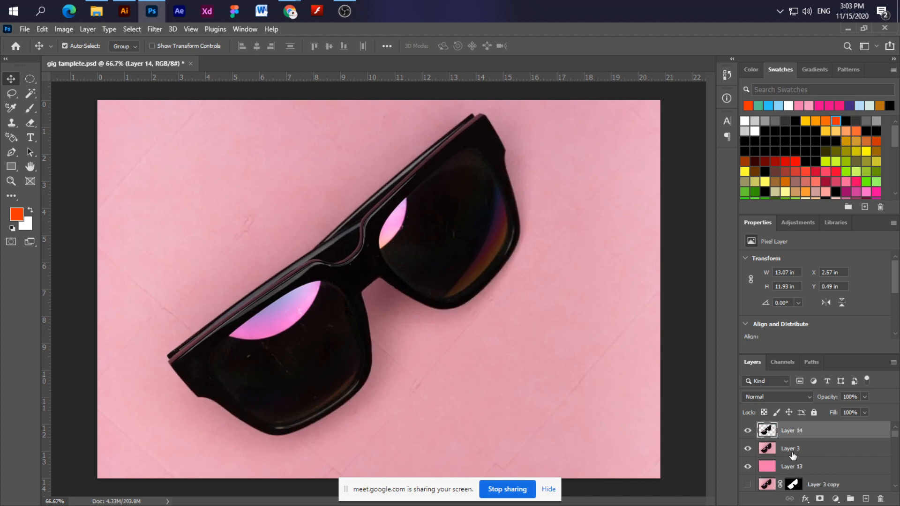
pyautogui.click(748, 431)
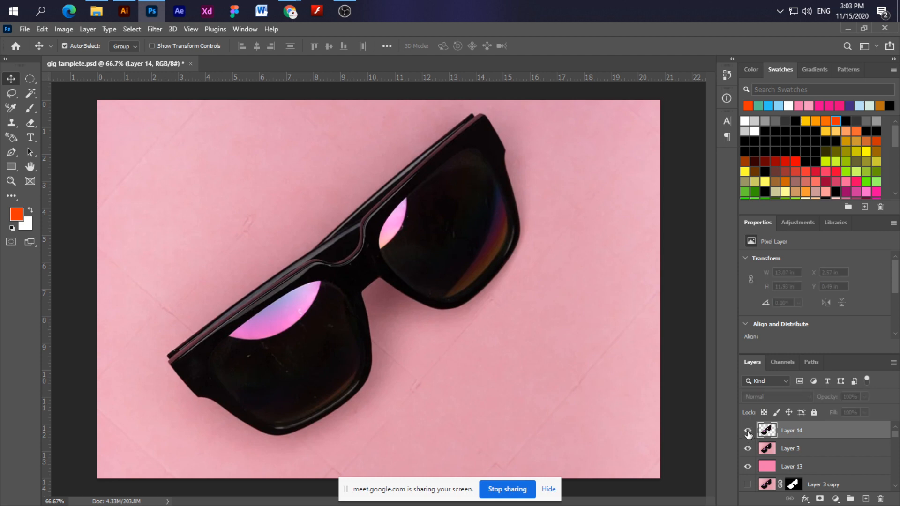
# Show the Layer 14 cutout and hide Layer 3 to view the sunglasses against the pink background layer.
pyautogui.click(770, 449)
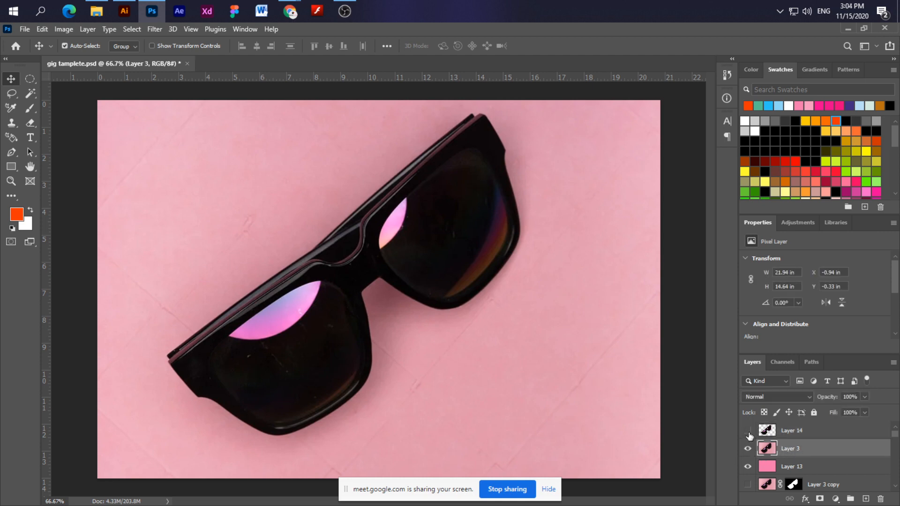
pyautogui.click(800, 435)
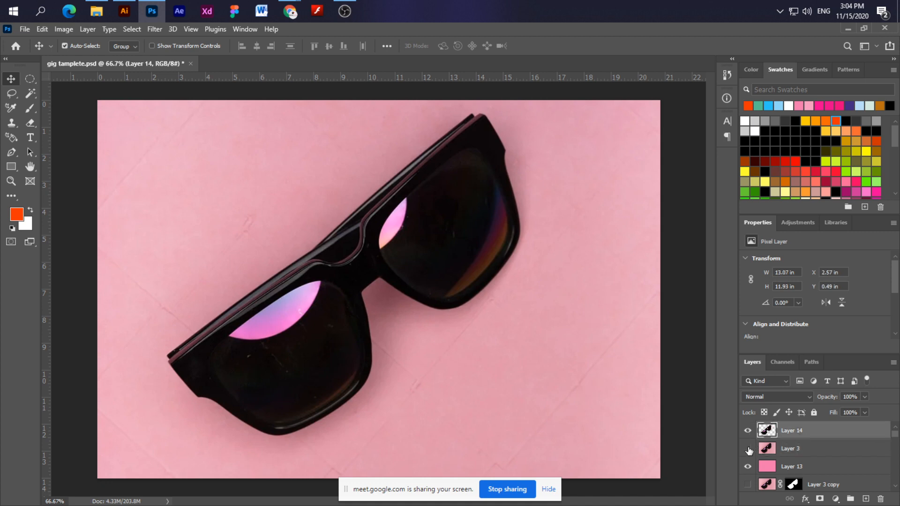
pyautogui.click(748, 449)
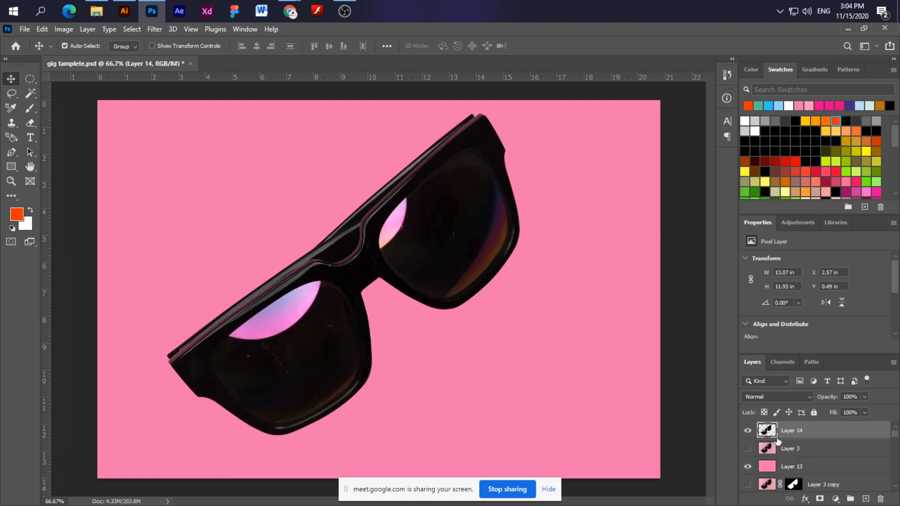
# Hide Layer 14, show Layer 3 again and duplicate Layer 3.
pyautogui.click(747, 432)
pyautogui.click(747, 449)
pyautogui.click(795, 450)
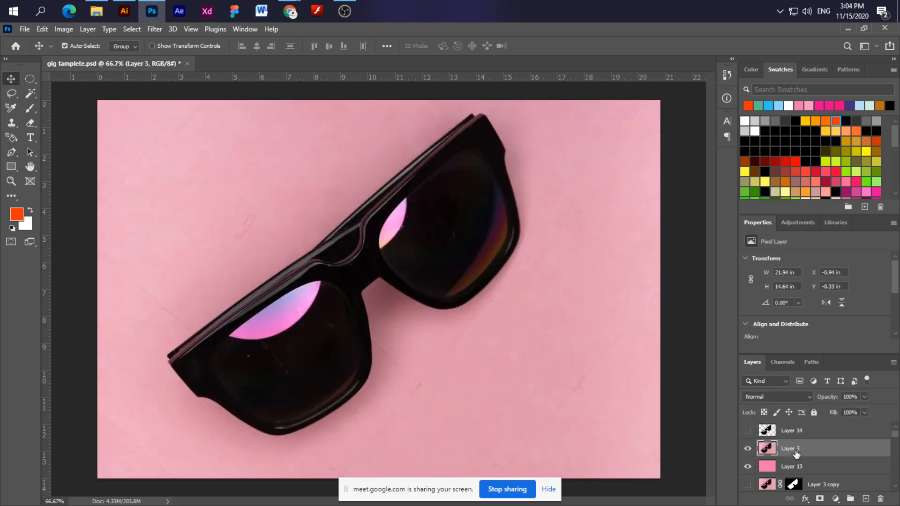
pyautogui.hotkey('ctrl', 'j')
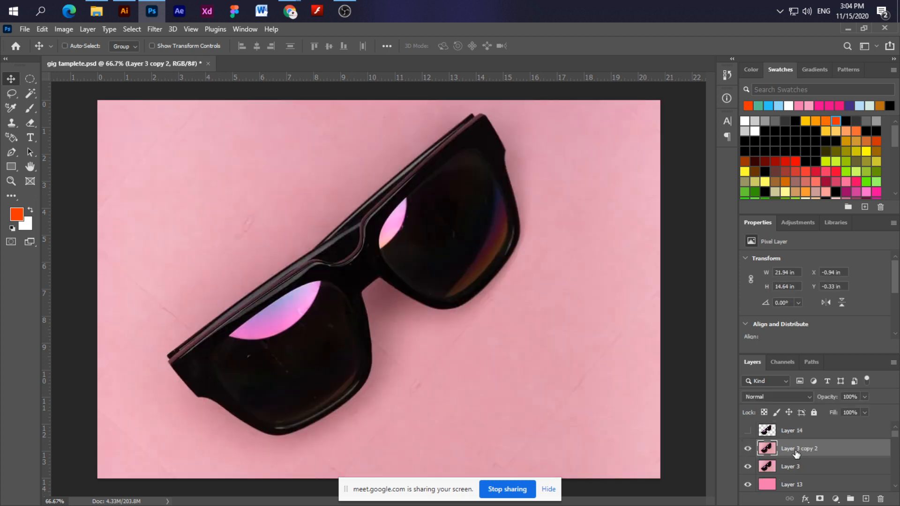
# Inspect the saved sungless path along the frame and load it as a selection on Layer 3 copy 2.
pyautogui.click(811, 362)
pyautogui.click(751, 382)
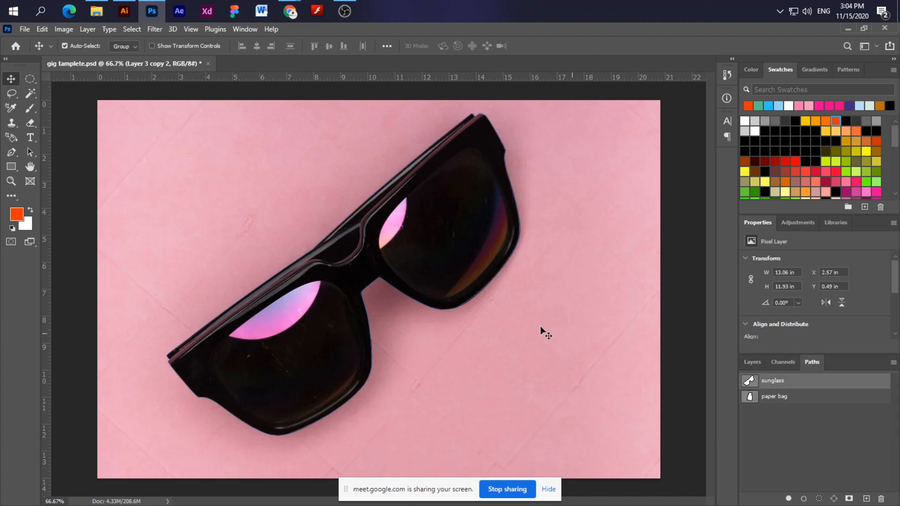
pyautogui.keyDown('ctrl'); pyautogui.click(382, 287); pyautogui.keyUp('ctrl')
pyautogui.keyDown('ctrl'); pyautogui.click(388, 285); pyautogui.keyUp('ctrl')
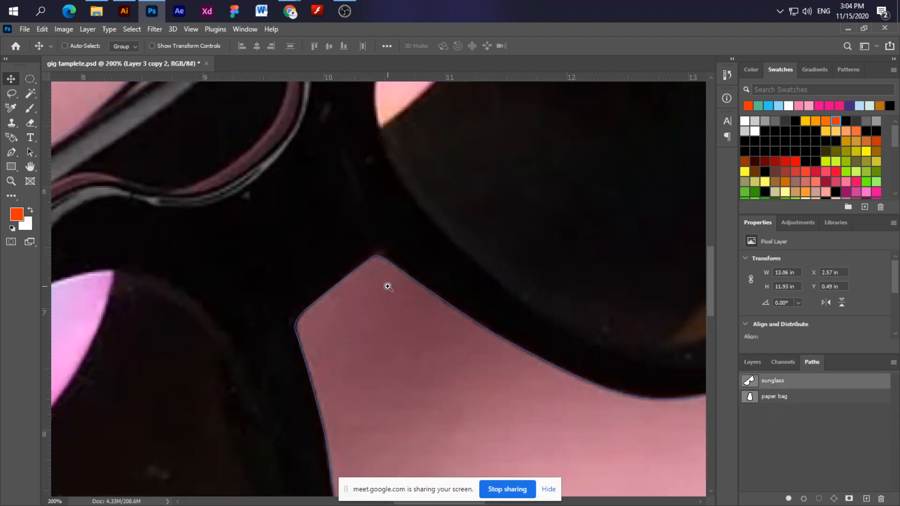
pyautogui.keyDown('ctrl'); pyautogui.click(384, 242); pyautogui.keyUp('ctrl')
pyautogui.scroll(-4, 387, 279)
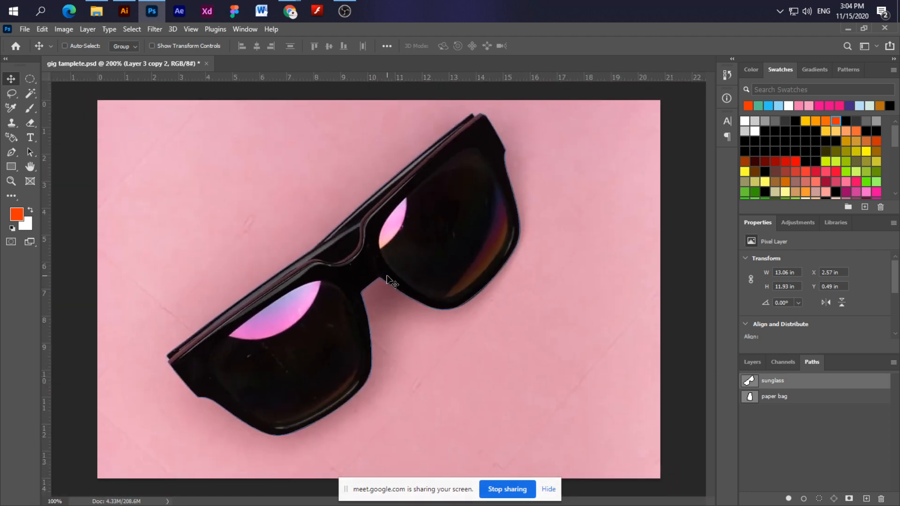
pyautogui.click(750, 362)
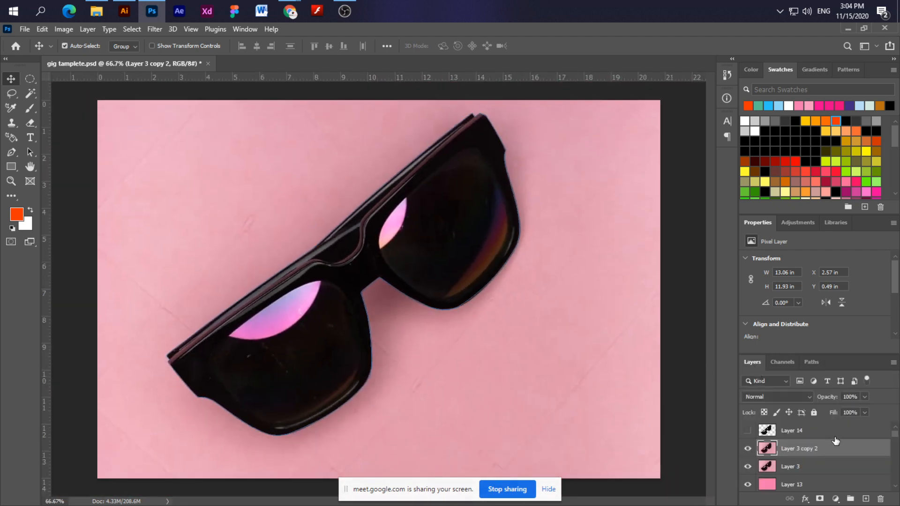
pyautogui.hotkey('ctrl', 'Return')
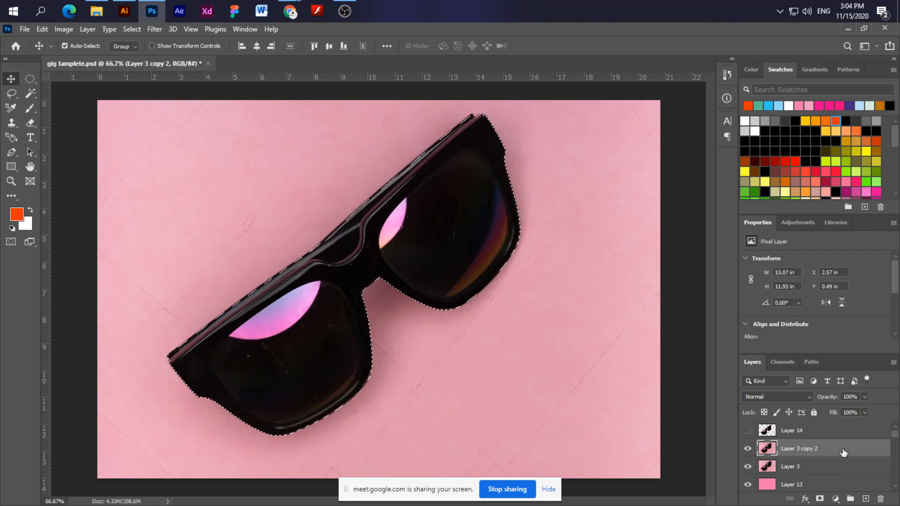
# With Layer 3 hidden, invert the sunglasses selection, delete the background from Layer 3 copy 2 and deselect.
pyautogui.click(748, 467)
pyautogui.press('ctrl')
pyautogui.hotkey('ctrl', 'shift', 'i')
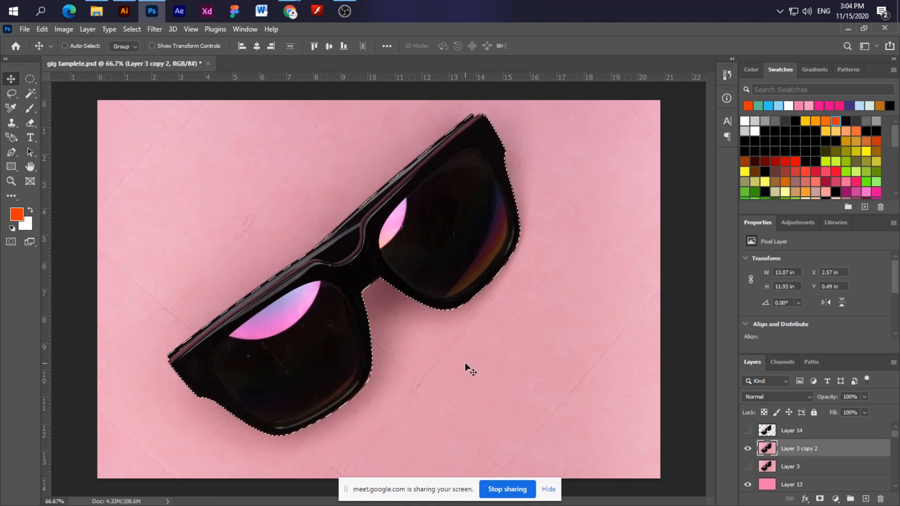
pyautogui.click(129, 29)
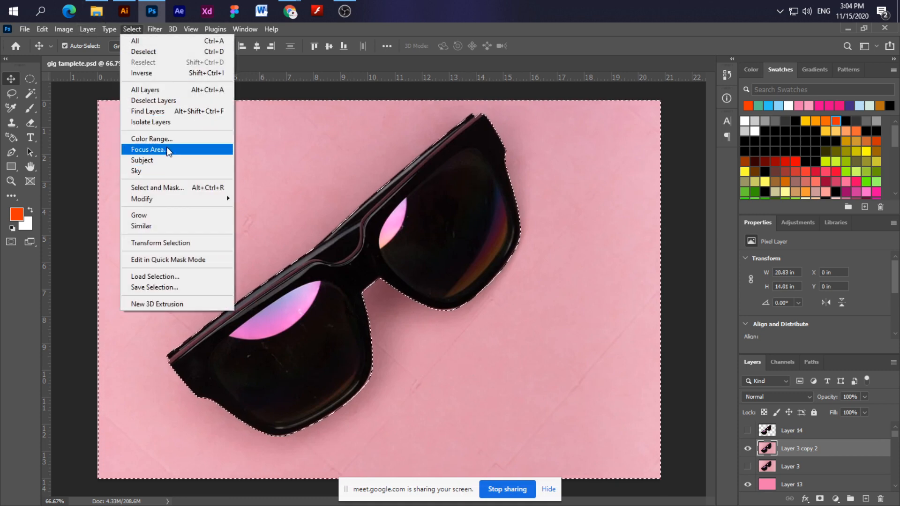
pyautogui.moveTo(165, 199)
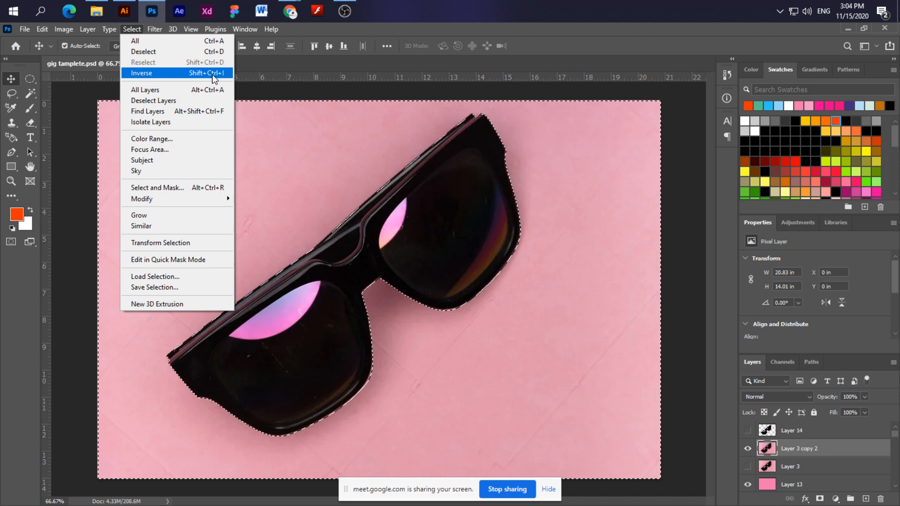
pyautogui.click(249, 89)
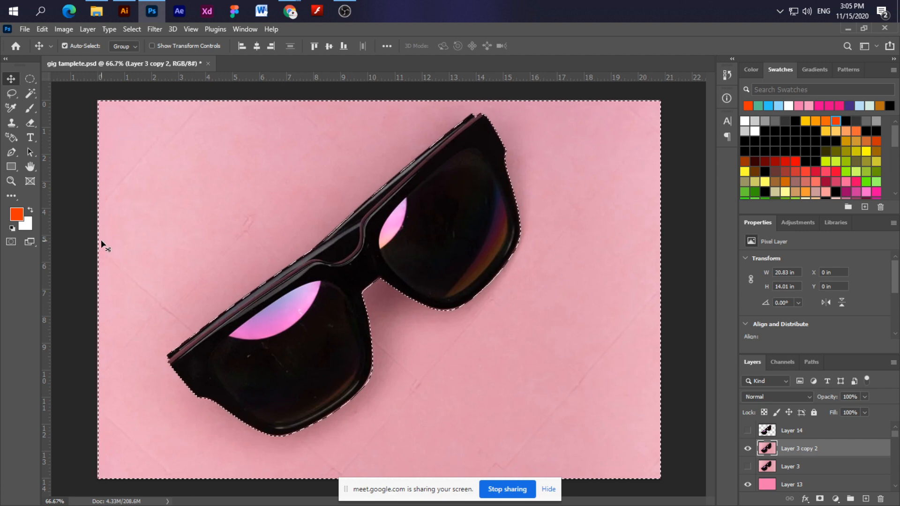
pyautogui.press('Delete')
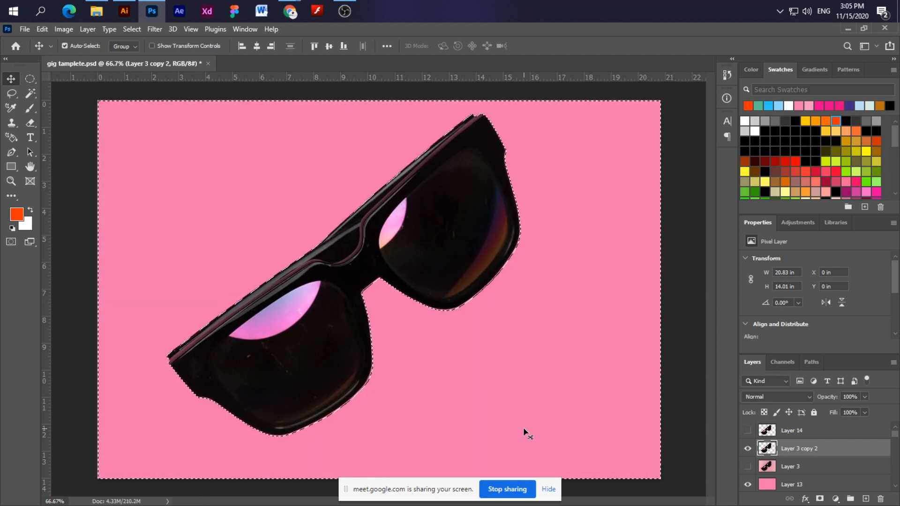
pyautogui.hotkey('ctrl', 'd')
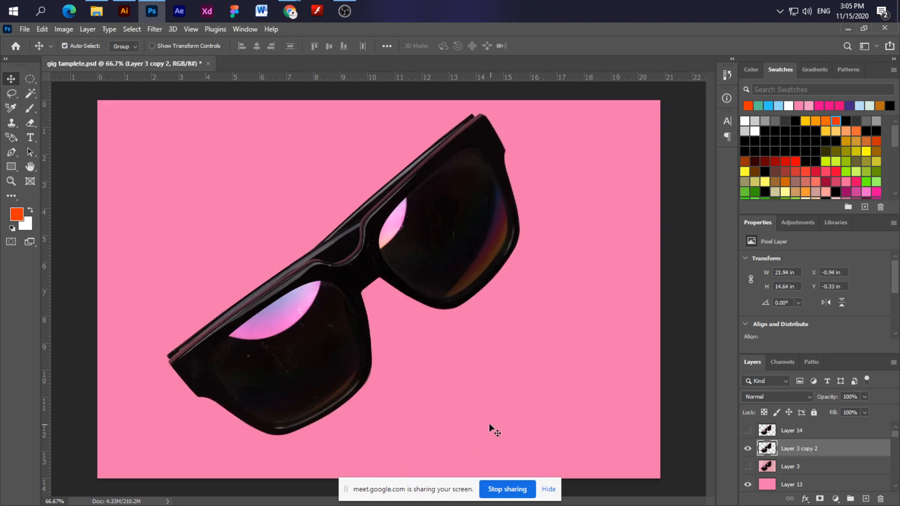
# Add a new layer directly above Layer 13 and fill it with the orange foreground color.
pyautogui.click(818, 483)
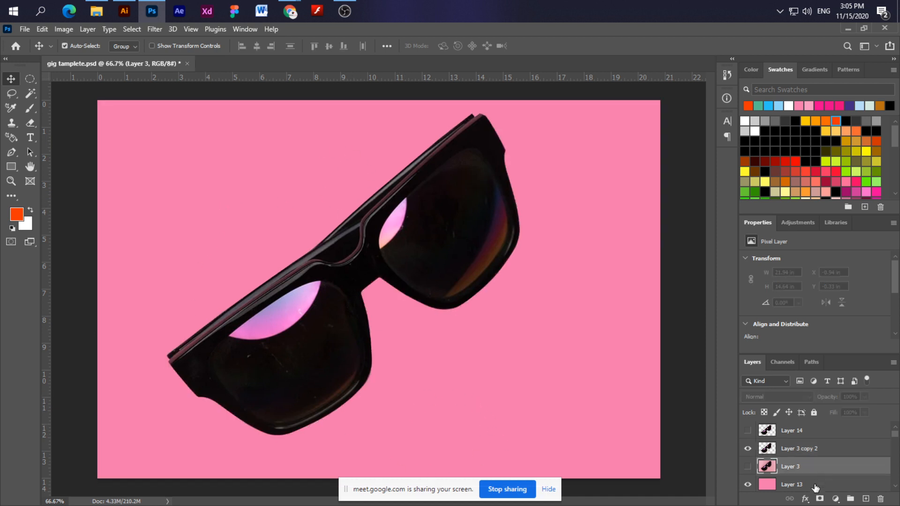
pyautogui.press('ctrl')
pyautogui.hotkey('ctrl', 'shift', 'n')
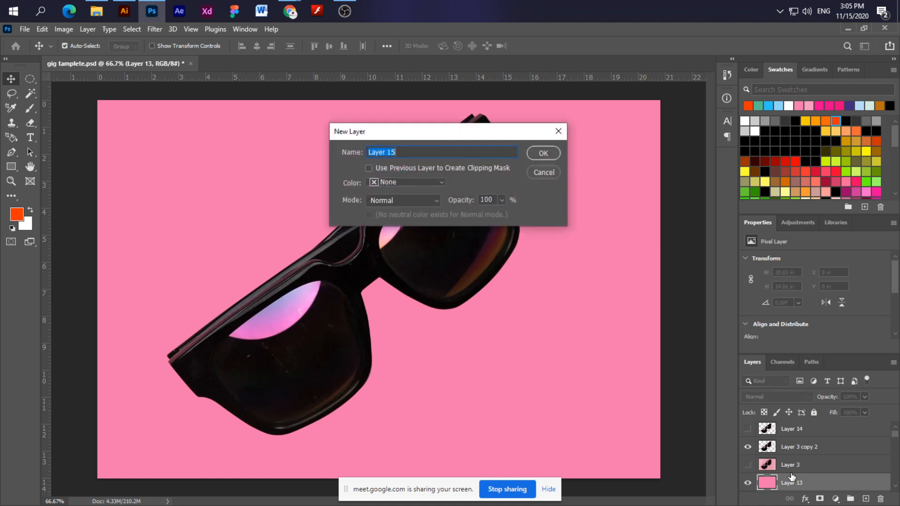
pyautogui.press('Return')
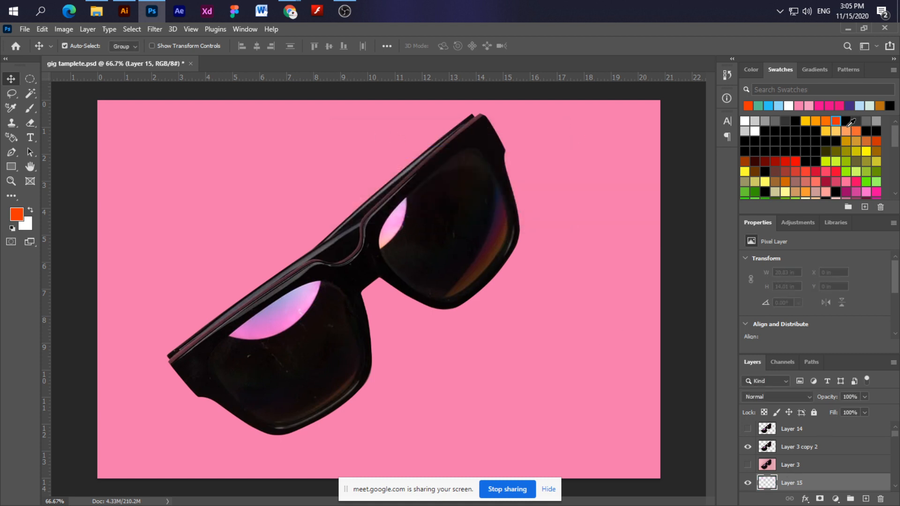
pyautogui.hotkey('alt', 'BackSpace')
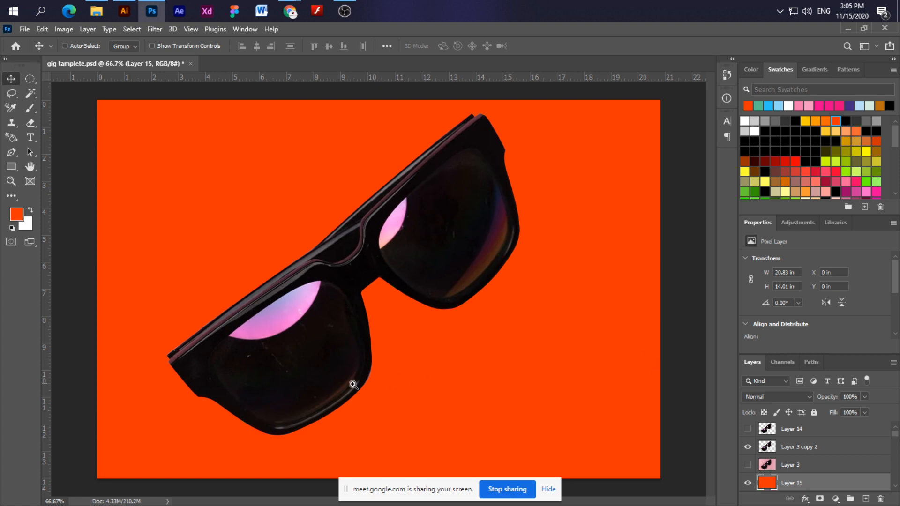
# Examine the sunglasses cutout on Layer 3 copy 2 up close and at full view against the orange background.
pyautogui.click(814, 432)
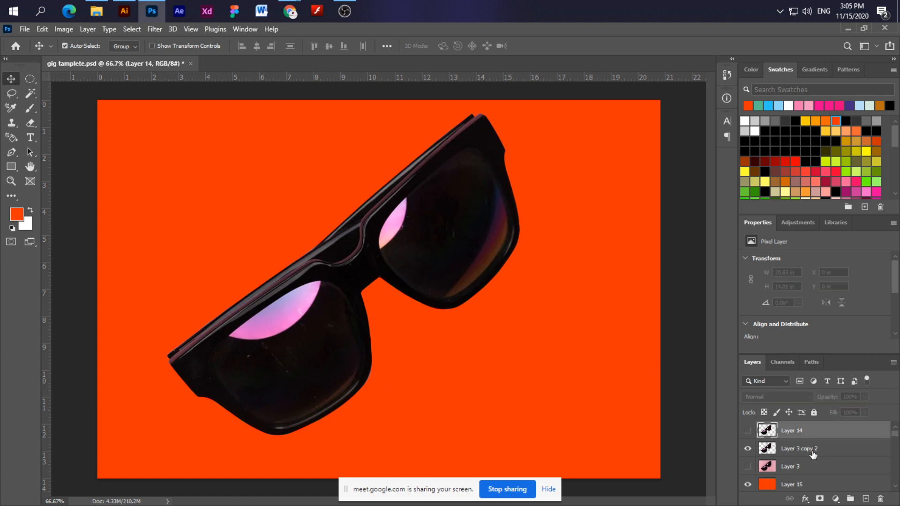
pyautogui.click(813, 454)
pyautogui.keyDown('ctrl'); pyautogui.click(317, 335); pyautogui.keyUp('ctrl')
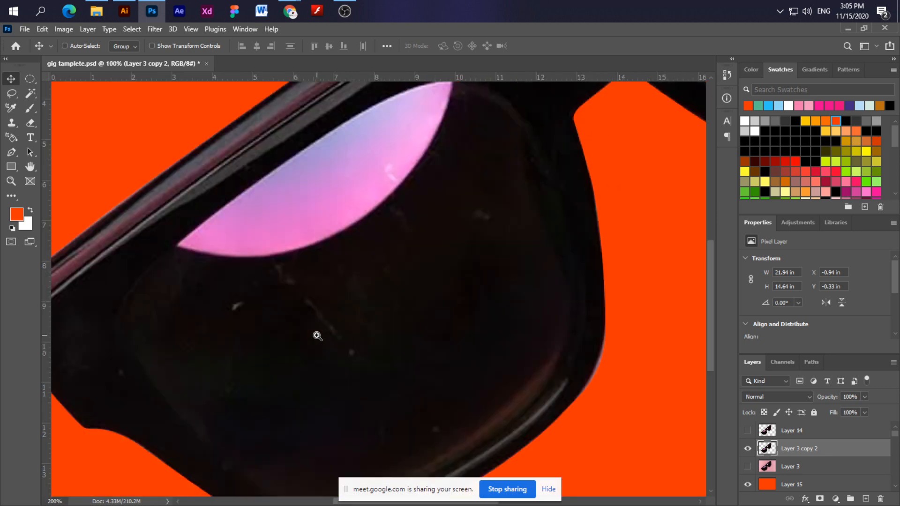
pyautogui.hotkey('ctrl', '0')
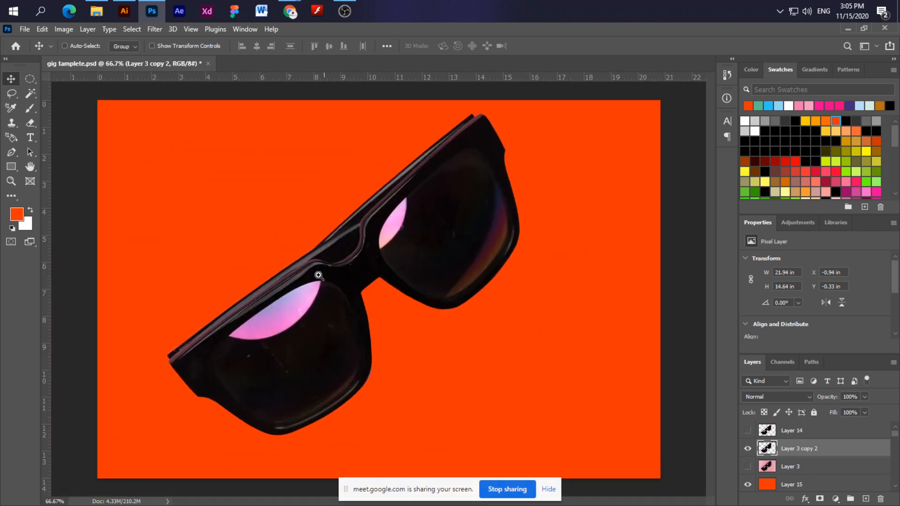
pyautogui.keyDown('ctrl'); pyautogui.click(318, 275); pyautogui.keyUp('ctrl')
pyautogui.hotkey('ctrl', '-')
pyautogui.hotkey('ctrl', '-')
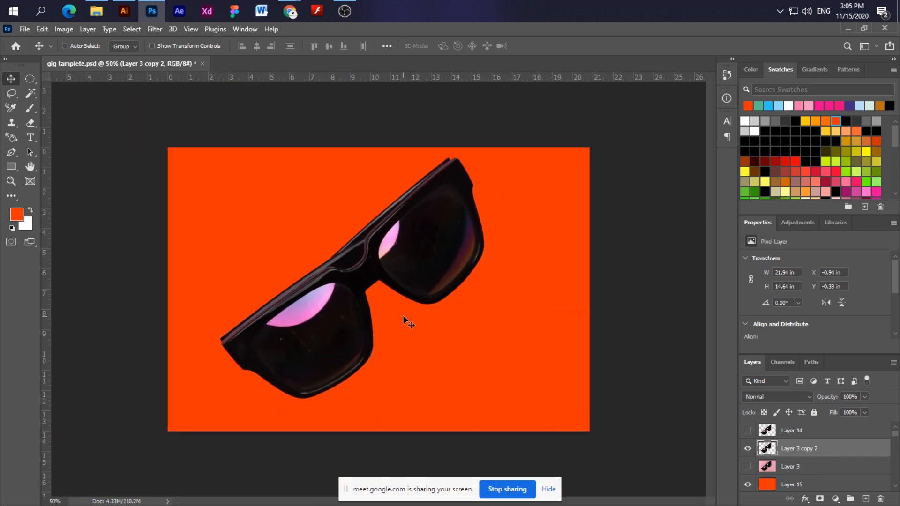
pyautogui.hotkey('ctrl', '+')
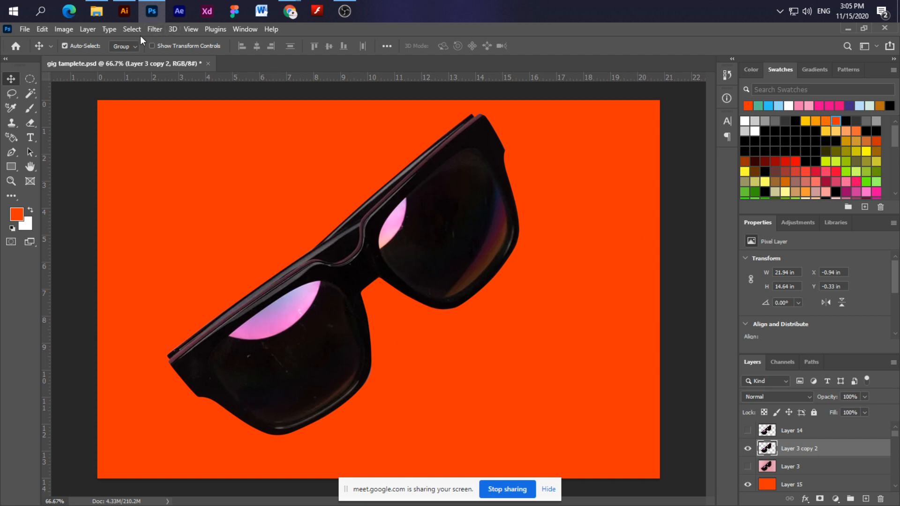
pyautogui.click(62, 29)
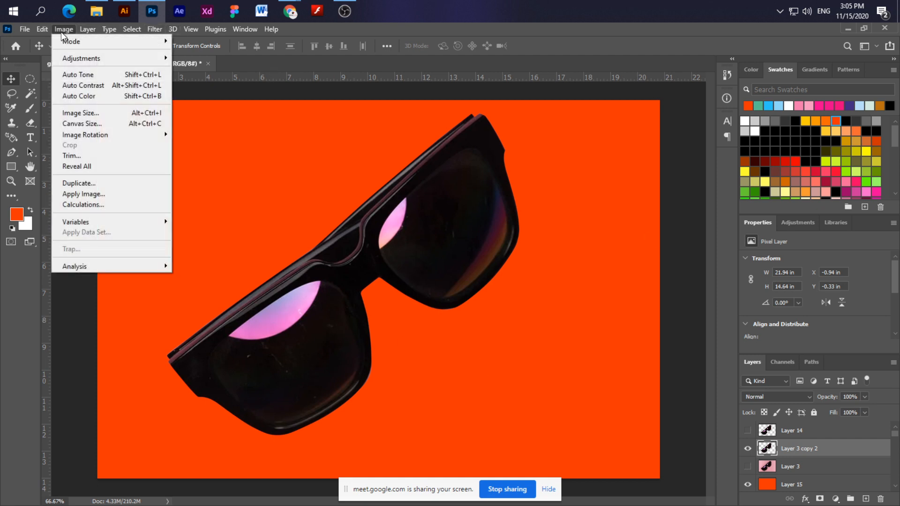
pyautogui.moveTo(62, 60)
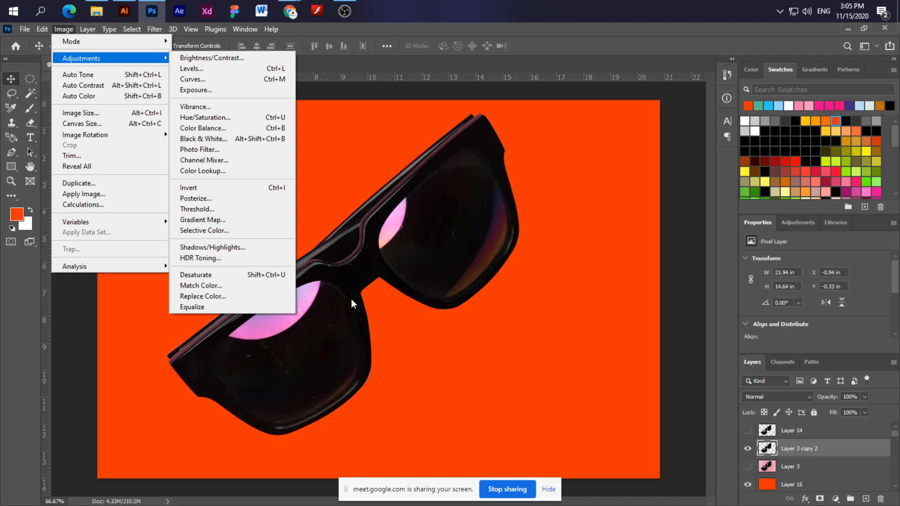
pyautogui.click(426, 241)
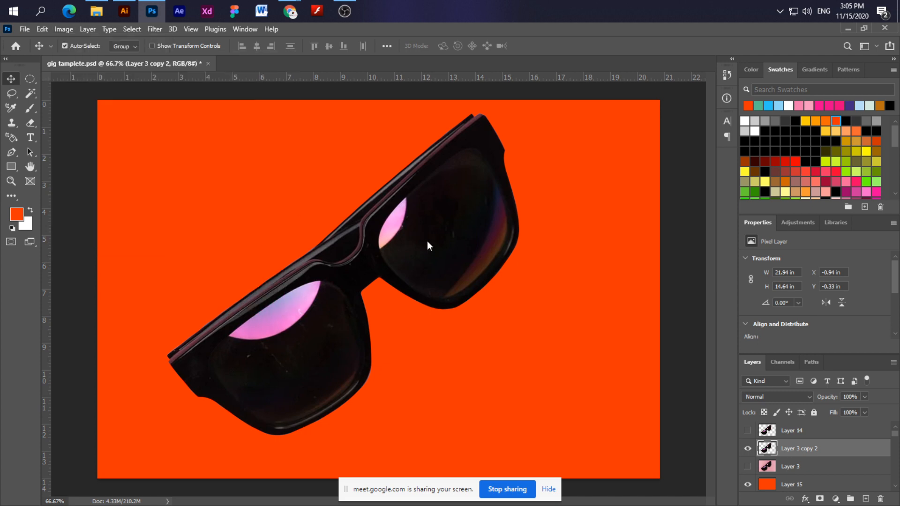
# Try a Color Balance adjustment layer above Layer 3 copy 2, with midtones Cyan-Red -63, Magenta-Green +69 and Yellow-Blue +33.
pyautogui.click(837, 500)
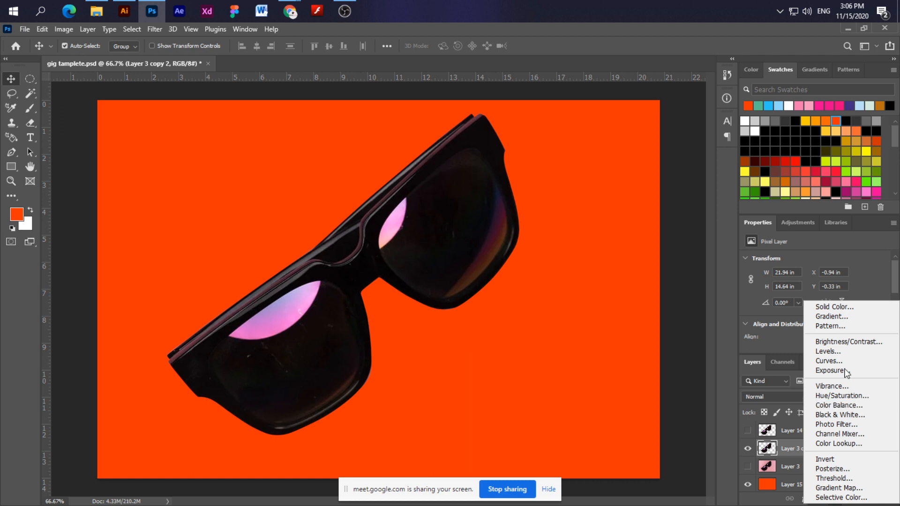
pyautogui.click(848, 409)
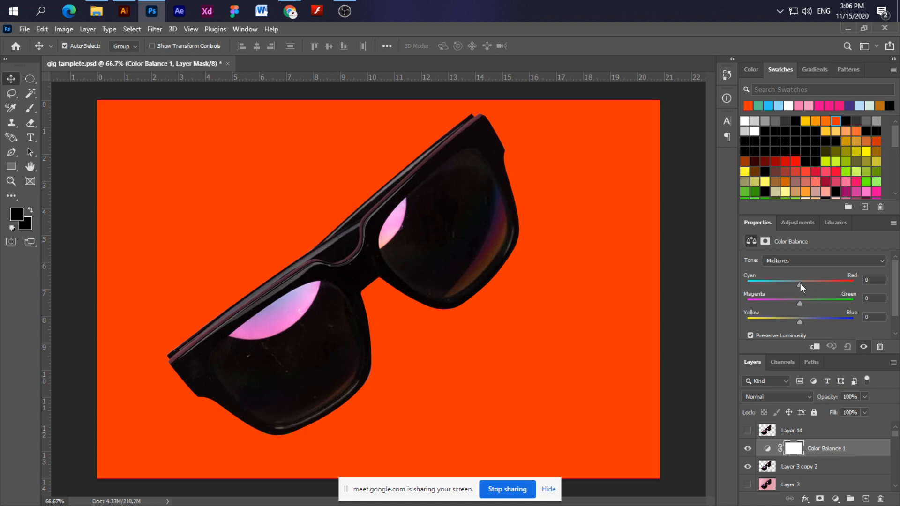
pyautogui.moveTo(800, 283); pyautogui.dragTo(855, 288)
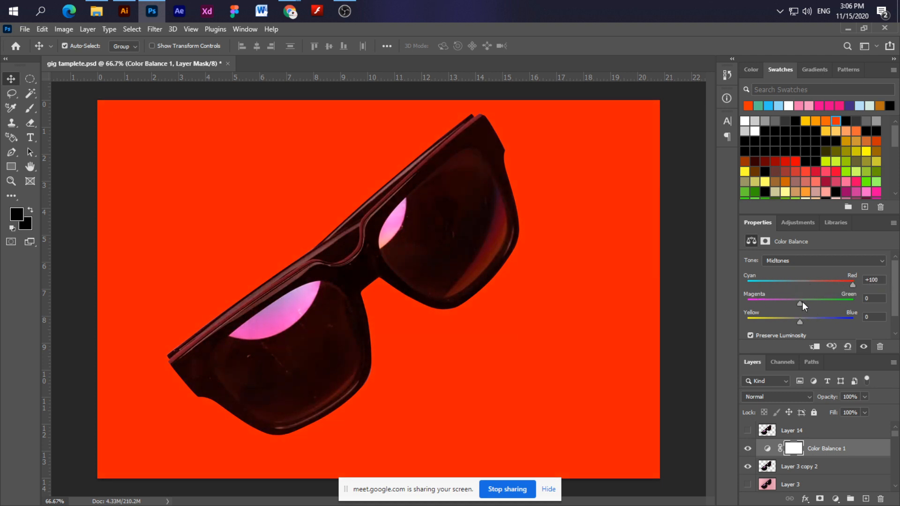
pyautogui.moveTo(800, 322); pyautogui.dragTo(873, 320)
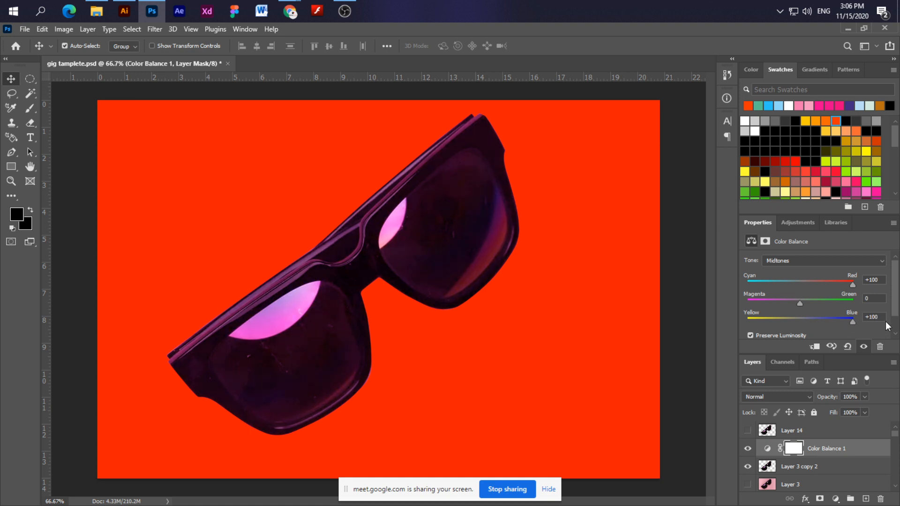
pyautogui.moveTo(802, 304); pyautogui.dragTo(729, 309)
pyautogui.moveTo(809, 323); pyautogui.dragTo(754, 323)
pyautogui.moveTo(853, 285); pyautogui.dragTo(818, 323)
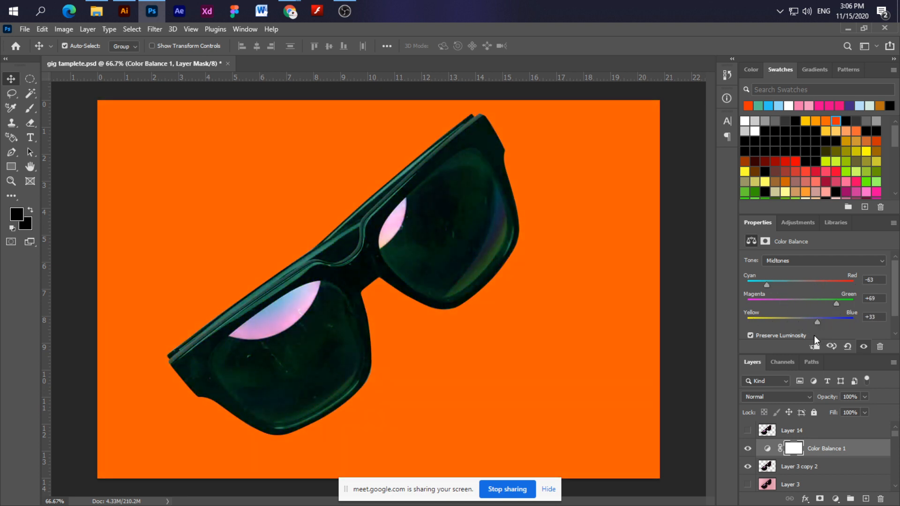
# Delete the Color Balance adjustment layer's mask and the adjustment layer itself.
pyautogui.scroll(-2, 802, 443)
pyautogui.scroll(2, 802, 444)
pyautogui.press('Delete')
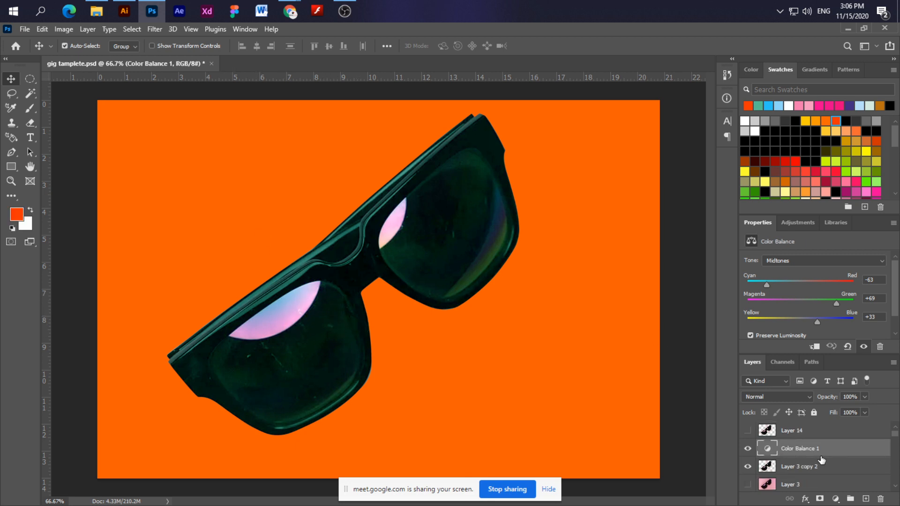
pyautogui.press('Delete')
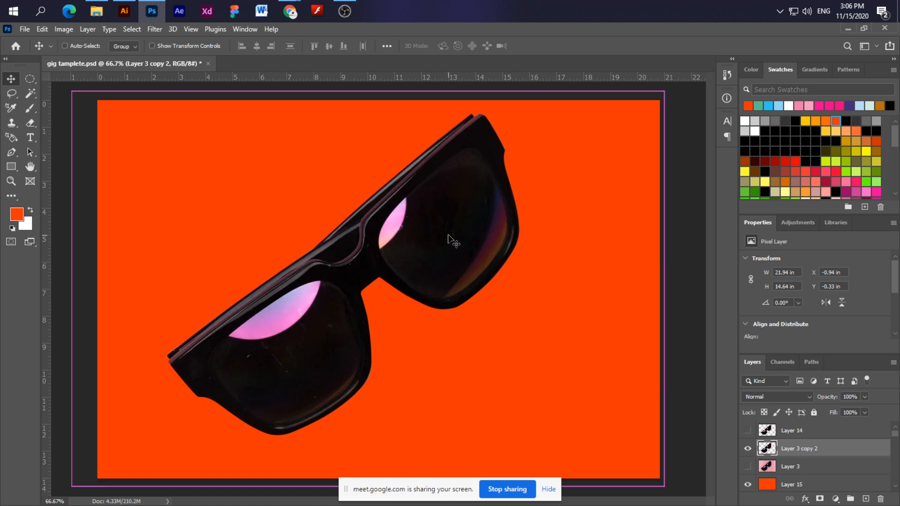
# Undo the edits back to before Layer 15's orange fill, and redo the fill and the selection of Layer 3 copy 2.
pyautogui.hotkey('ctrl', 'z')
pyautogui.hotkey('ctrl', 'z')
pyautogui.hotkey('ctrl', 'z')
pyautogui.hotkey('ctrl', 'z')
pyautogui.hotkey('ctrl', 'z')
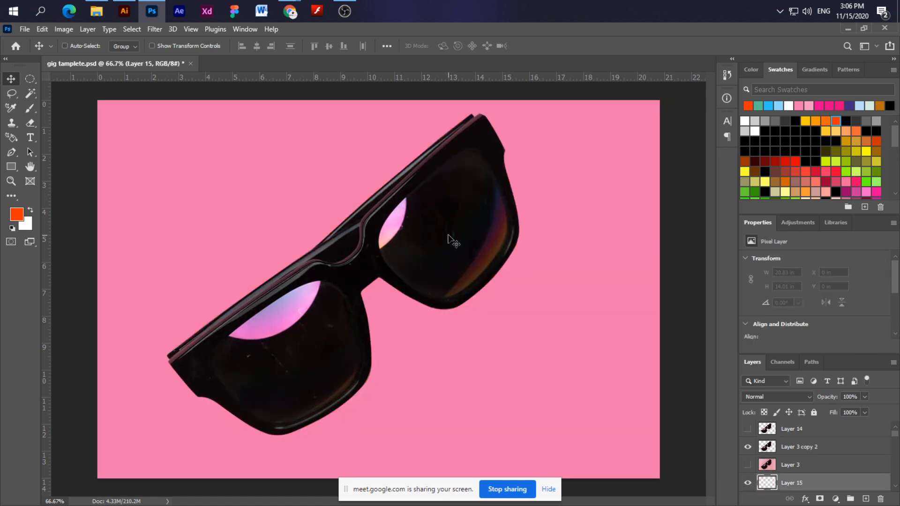
pyautogui.hotkey('ctrl', 'shift', 'z')
pyautogui.hotkey('ctrl', 'shift', 'z')
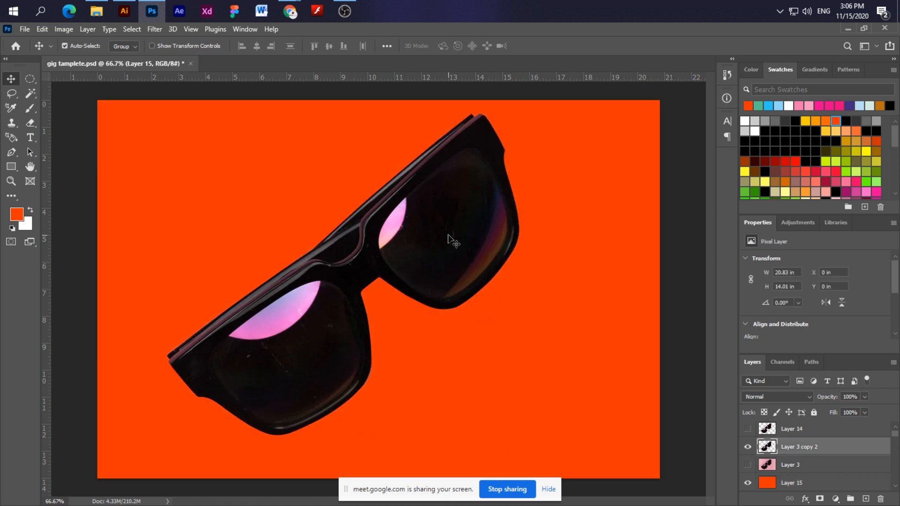
# Start Replace Color on Layer 3 copy 2, sampling the pink reflection in the lower lens with Fuzziness 64.
pyautogui.click(64, 29)
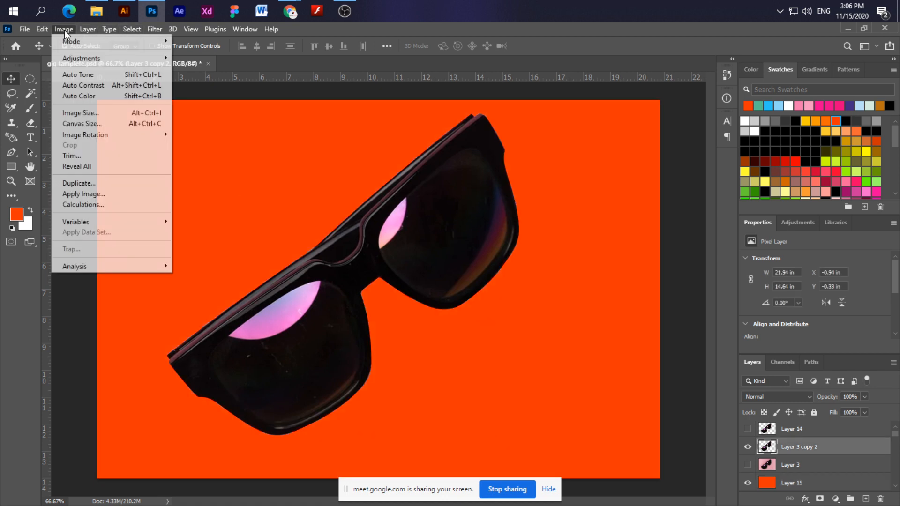
pyautogui.moveTo(84, 136)
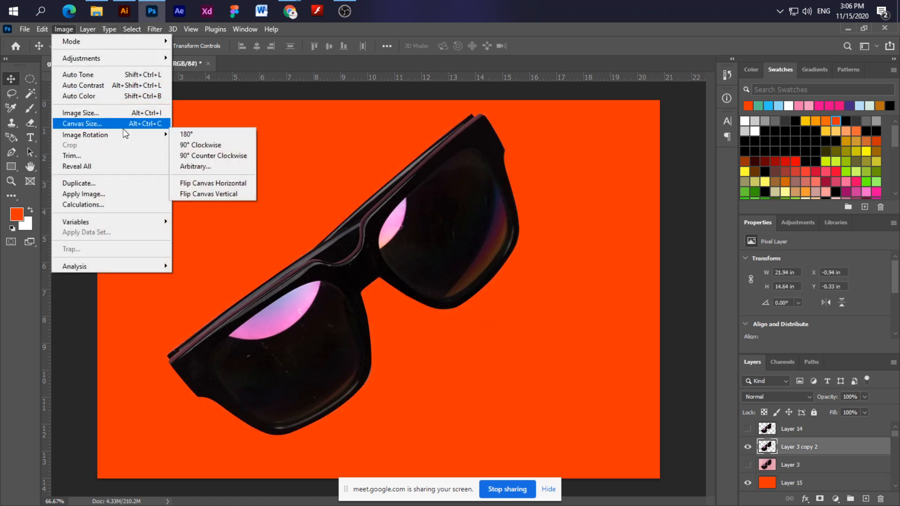
pyautogui.moveTo(88, 29)
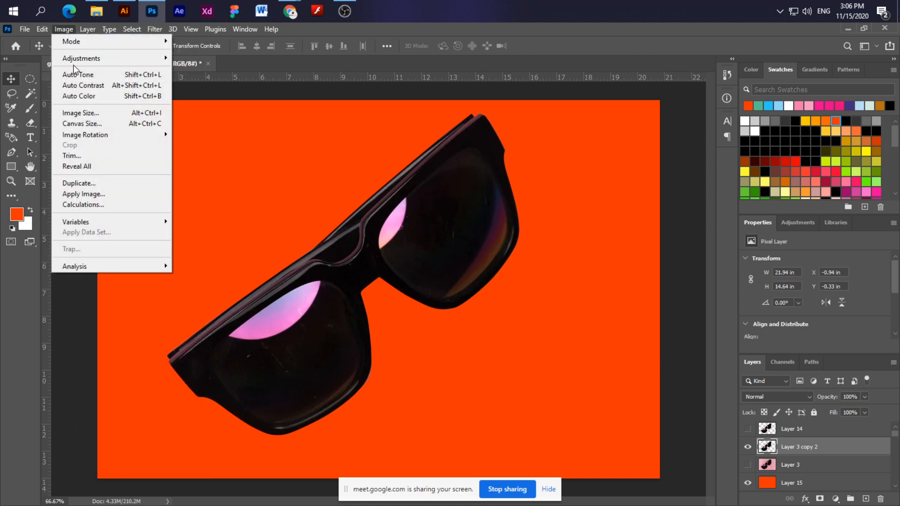
pyautogui.moveTo(73, 59)
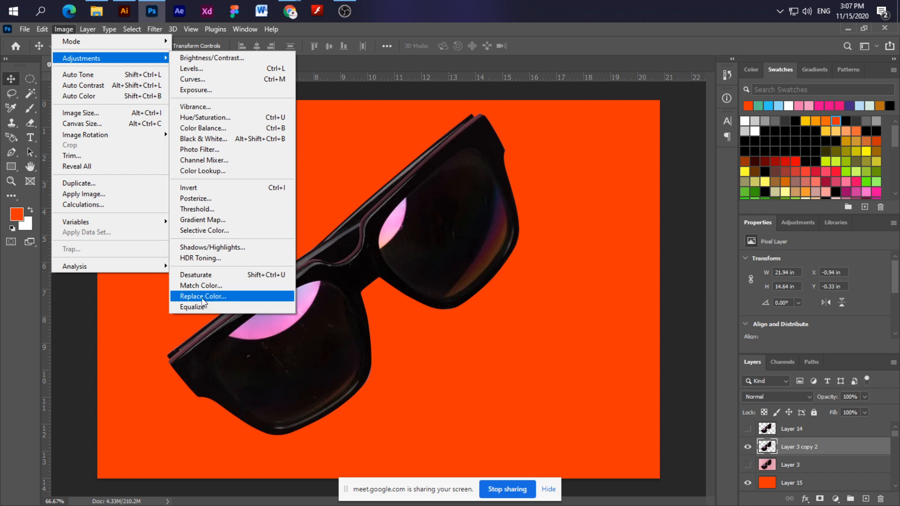
pyautogui.click(188, 296)
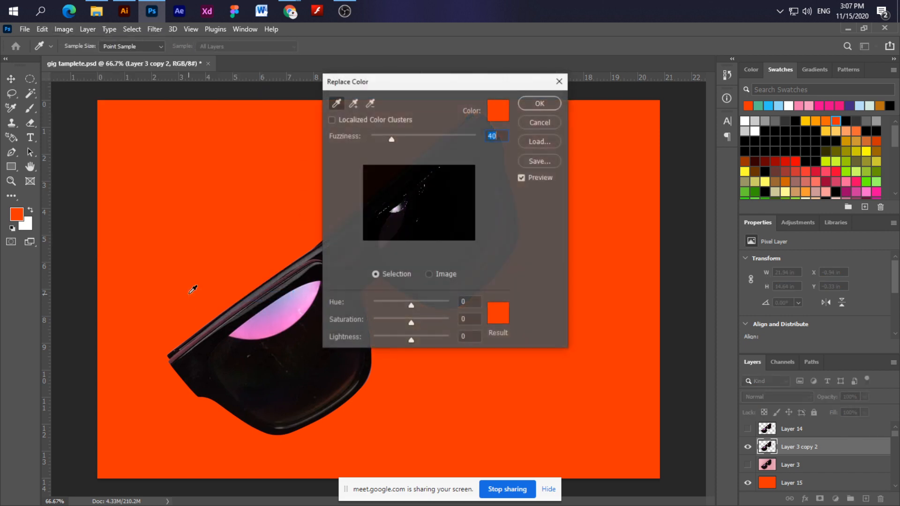
pyautogui.moveTo(425, 83); pyautogui.dragTo(571, 137)
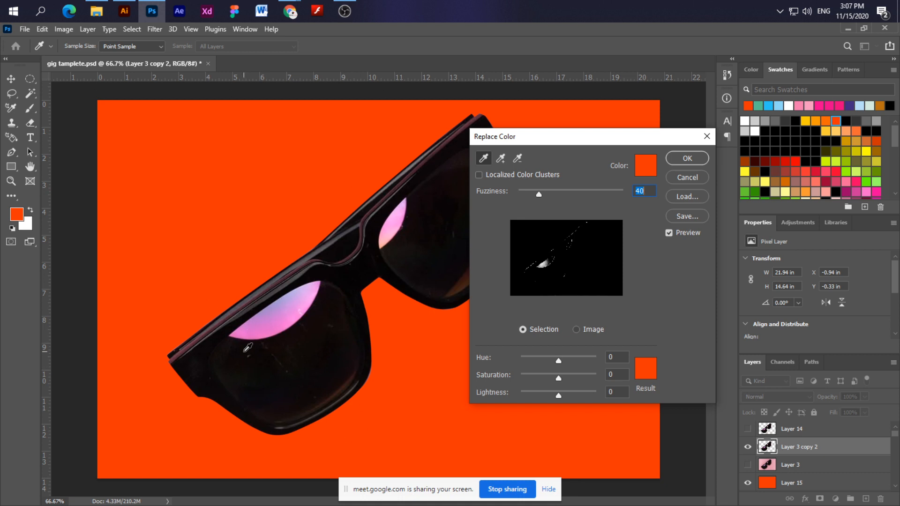
pyautogui.click(250, 329)
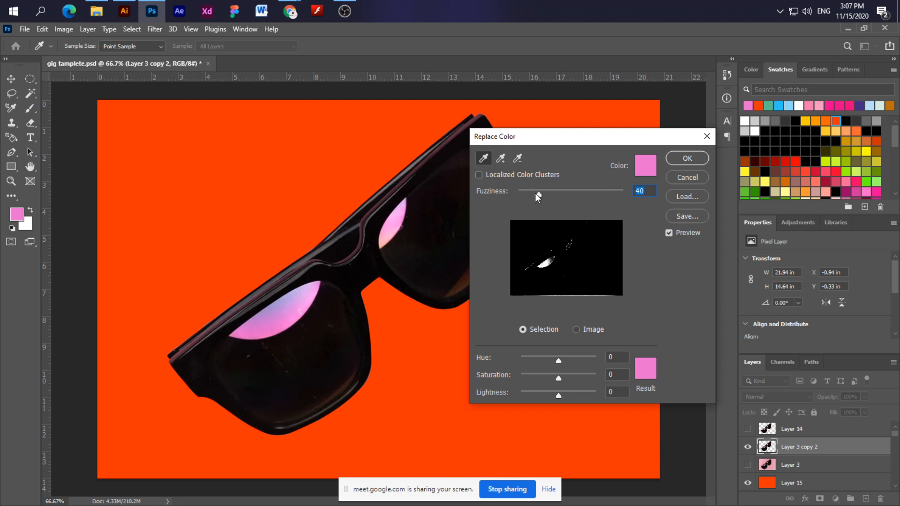
pyautogui.moveTo(534, 191)
pyautogui.mouseDown()
pyautogui.moveTo(628, 190)
pyautogui.moveTo(537, 195)
pyautogui.mouseUp()
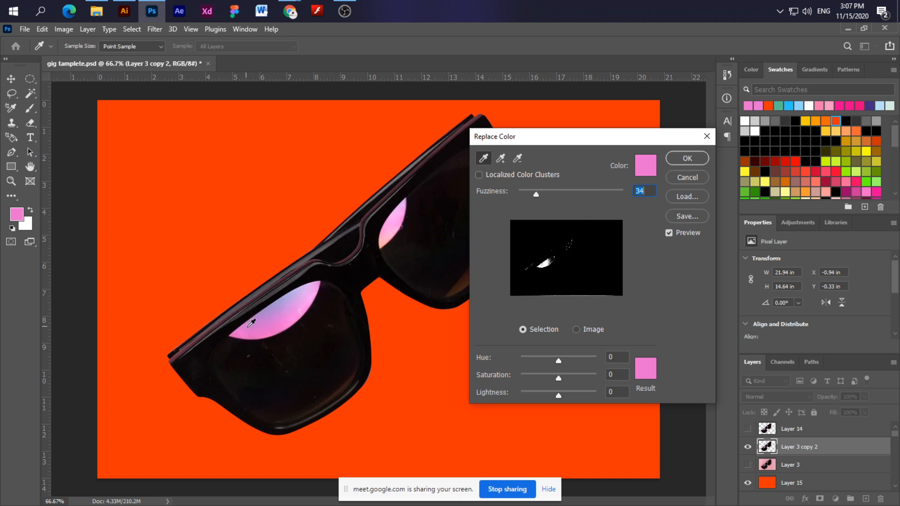
pyautogui.click(251, 324)
pyautogui.moveTo(534, 195); pyautogui.dragTo(553, 193)
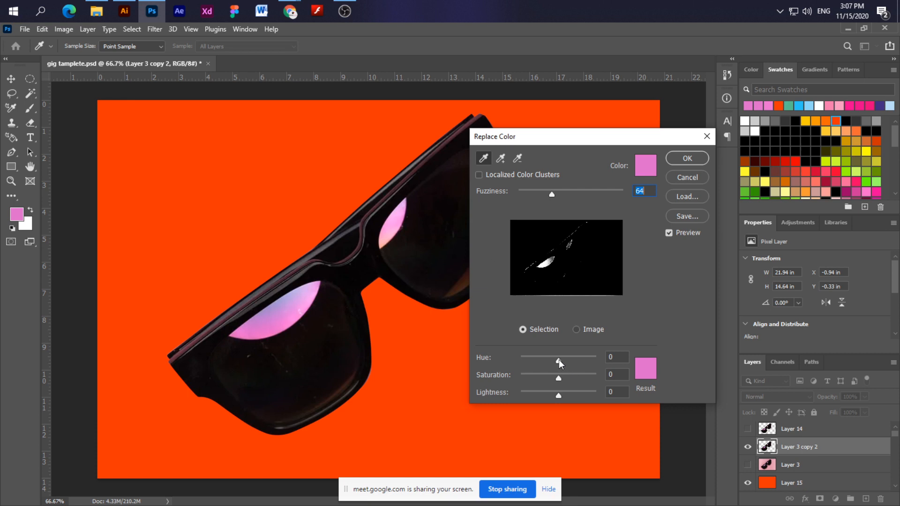
# Reset the trial Hue and Lightness shifts to 0, and try a violet reflection with Fuzziness 104, Hue -52 and Saturation +23.
pyautogui.moveTo(559, 359)
pyautogui.mouseDown()
pyautogui.moveTo(665, 361)
pyautogui.moveTo(497, 369)
pyautogui.moveTo(559, 361)
pyautogui.mouseUp()
pyautogui.moveTo(559, 396)
pyautogui.mouseDown()
pyautogui.moveTo(585, 398)
pyautogui.moveTo(530, 398)
pyautogui.moveTo(560, 396)
pyautogui.mouseUp()
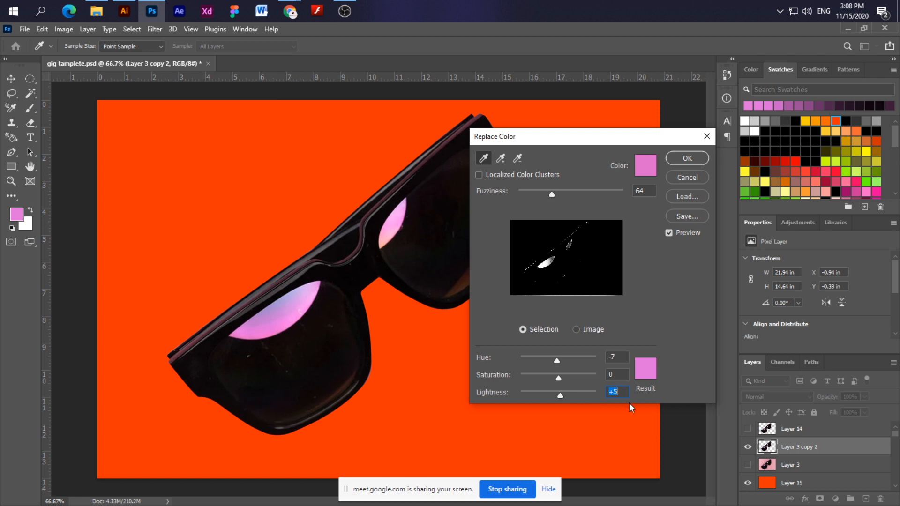
pyautogui.write('0')
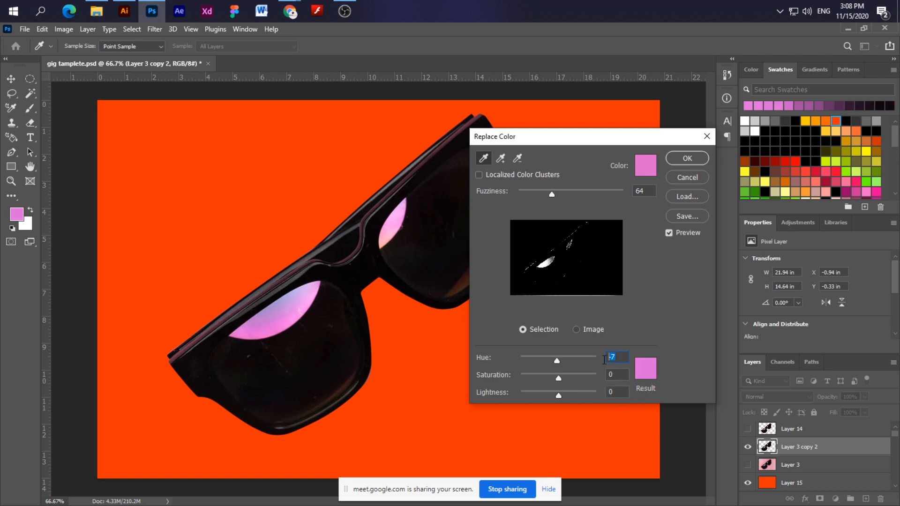
pyautogui.write('0')
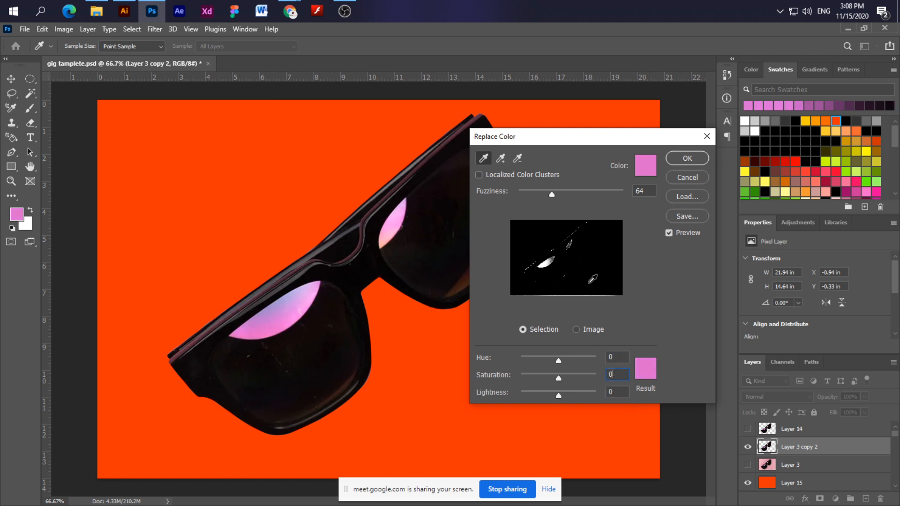
pyautogui.moveTo(550, 193); pyautogui.dragTo(573, 192)
pyautogui.moveTo(558, 360); pyautogui.dragTo(566, 379)
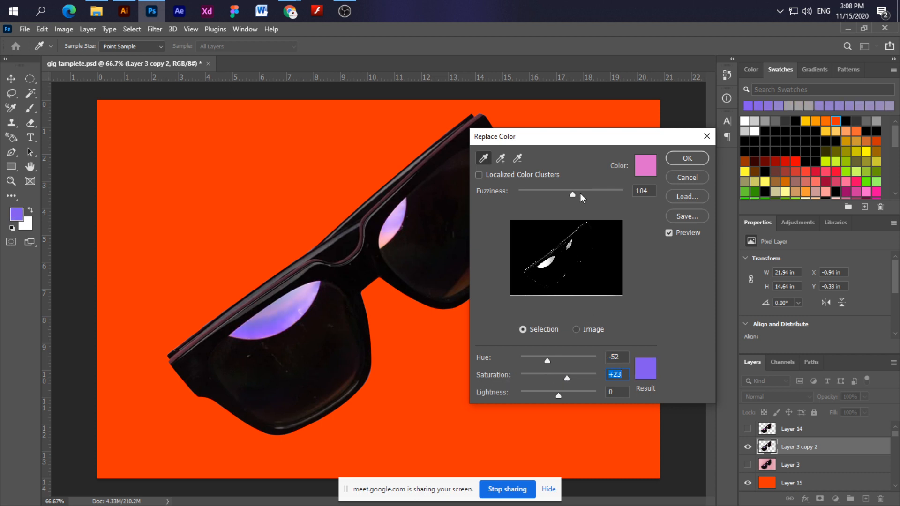
# Try a coral reflection with Hue +39, Saturation +36, Lightness +11 and Fuzziness 119, checking both the image and selection thumbnails.
pyautogui.moveTo(584, 191); pyautogui.dragTo(605, 194)
pyautogui.moveTo(547, 361)
pyautogui.mouseDown()
pyautogui.moveTo(573, 361)
pyautogui.moveTo(562, 365)
pyautogui.mouseUp()
pyautogui.moveTo(560, 397)
pyautogui.mouseDown()
pyautogui.moveTo(576, 395)
pyautogui.moveTo(564, 398)
pyautogui.mouseUp()
pyautogui.moveTo(560, 361); pyautogui.dragTo(571, 379)
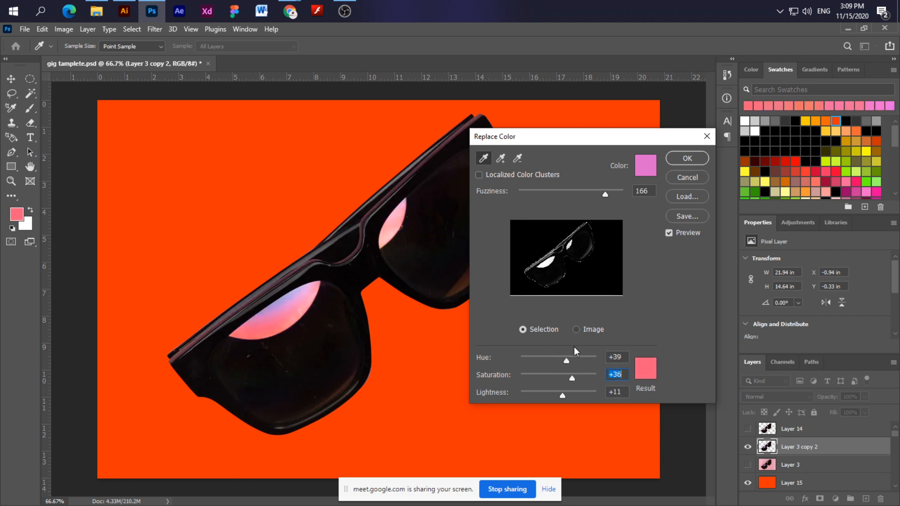
pyautogui.moveTo(585, 196)
pyautogui.mouseDown()
pyautogui.moveTo(572, 198)
pyautogui.moveTo(580, 195)
pyautogui.mouseUp()
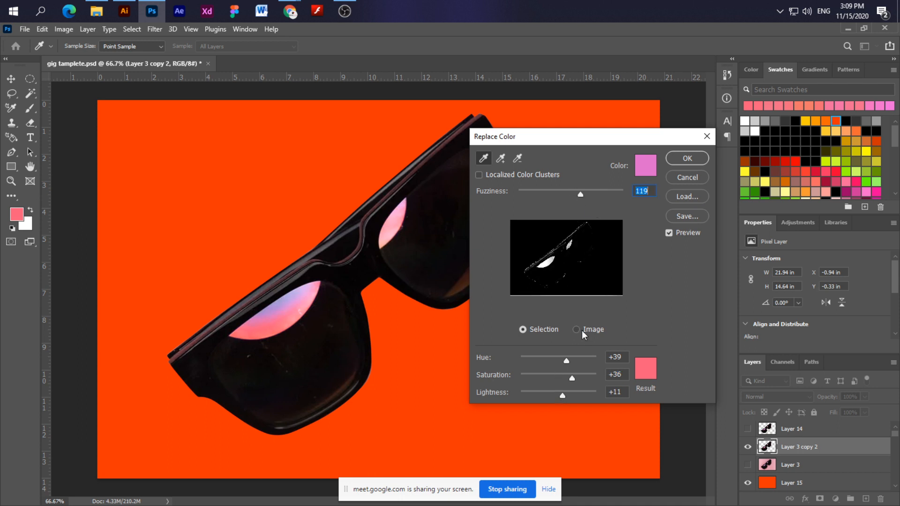
pyautogui.click(576, 330)
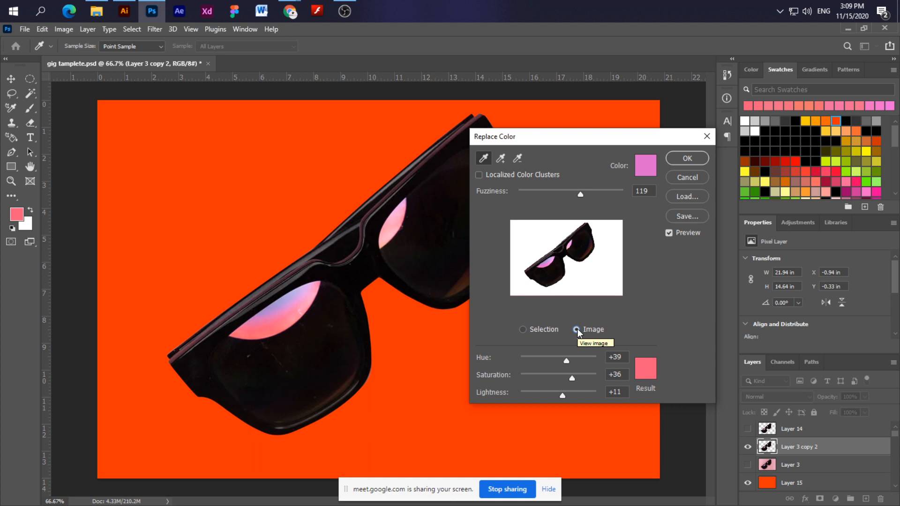
pyautogui.click(522, 330)
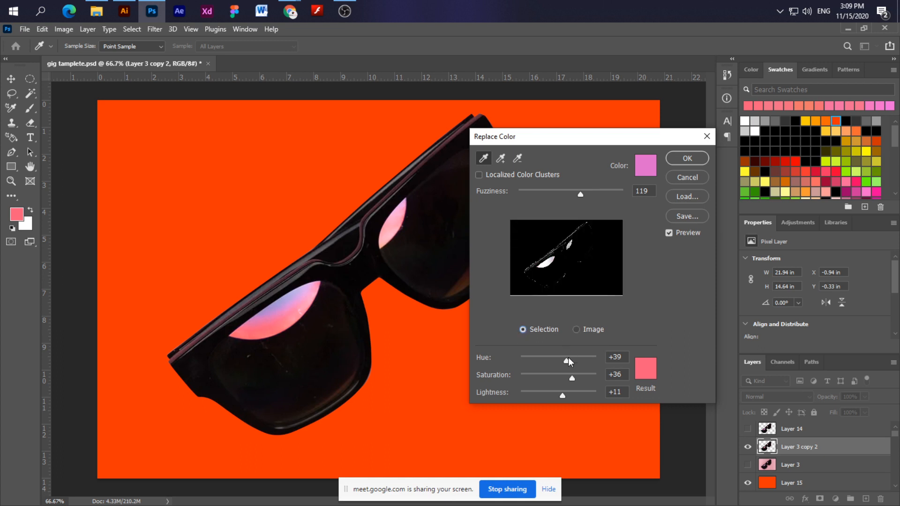
# Try a peach reflection with Hue +65, Saturation +16 and Lightness +32, and compare it with the original using the preview.
pyautogui.moveTo(568, 360); pyautogui.dragTo(571, 395)
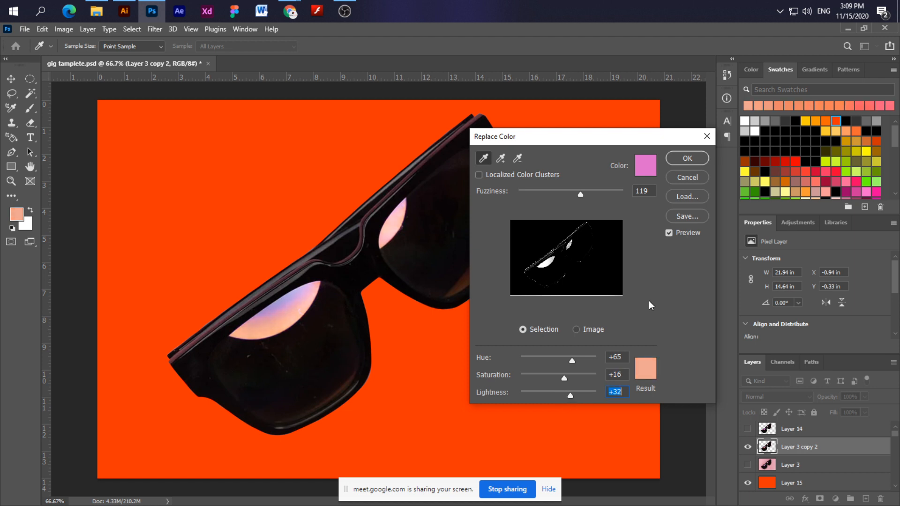
pyautogui.click(669, 233)
pyautogui.click(669, 233)
pyautogui.click(669, 233)
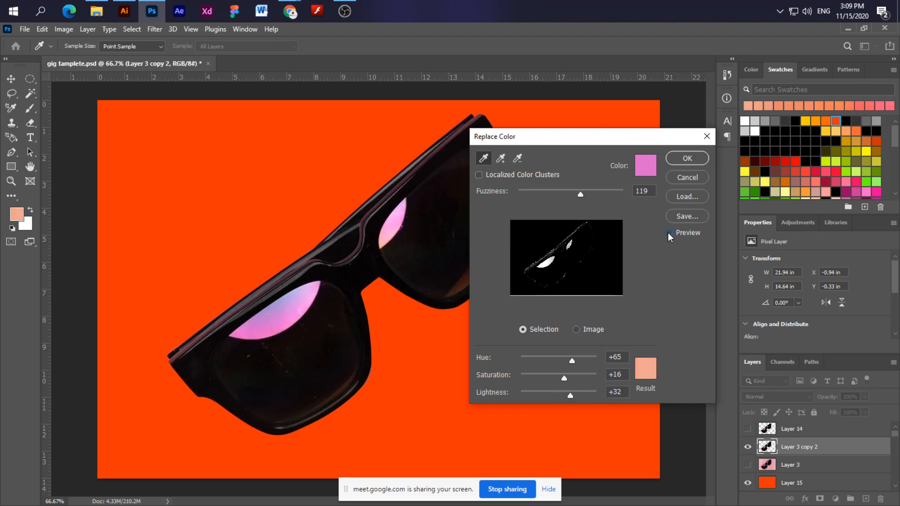
pyautogui.click(669, 233)
pyautogui.click(669, 233)
# Restore the preview and try Hue -100, followed by a green reflection with Hue +180, Saturation +100 and Lightness +30.
pyautogui.moveTo(570, 361); pyautogui.dragTo(536, 362)
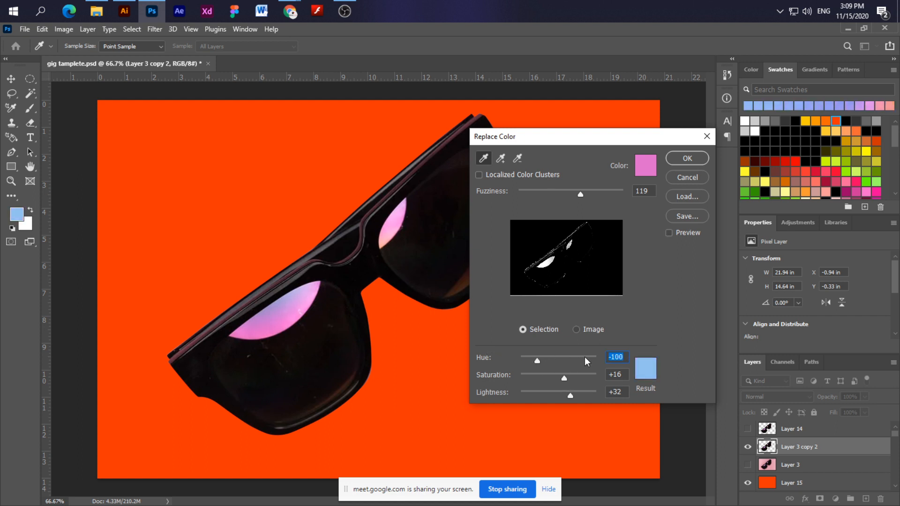
pyautogui.click(669, 233)
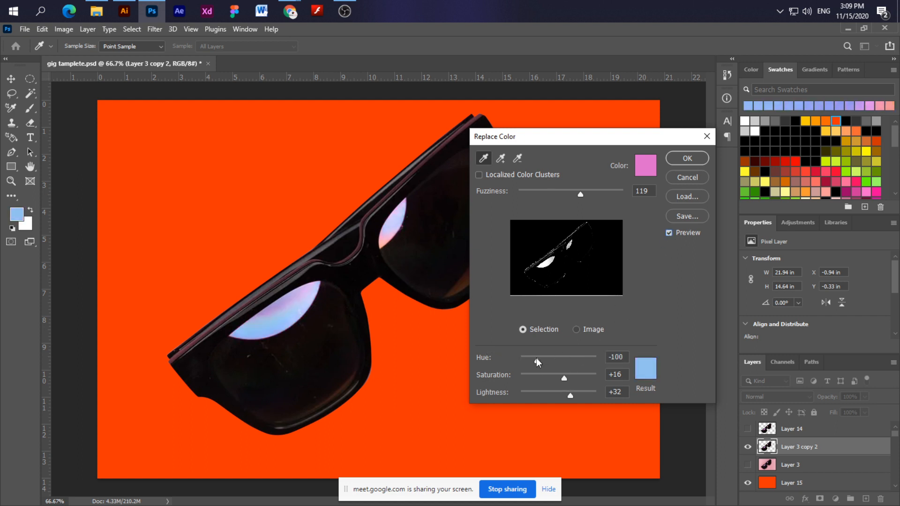
pyautogui.moveTo(537, 362); pyautogui.dragTo(560, 362)
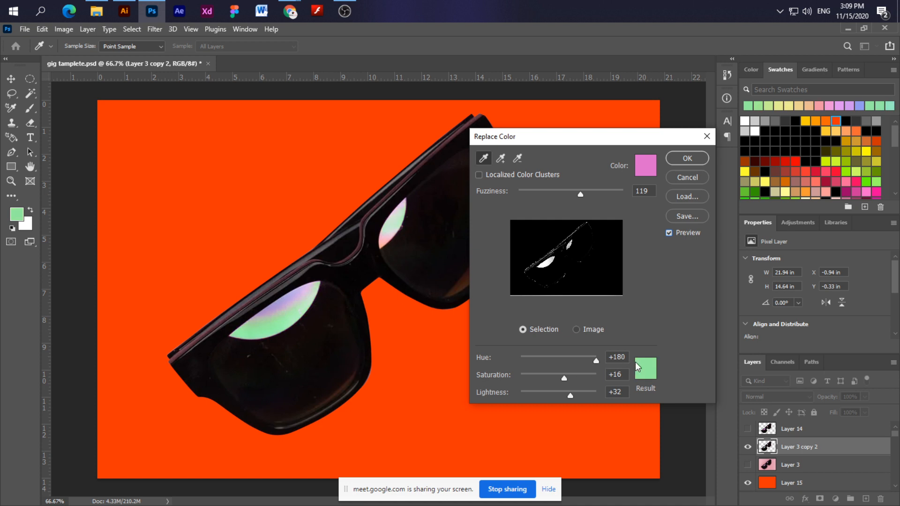
pyautogui.click(595, 361)
pyautogui.moveTo(565, 378); pyautogui.dragTo(597, 379)
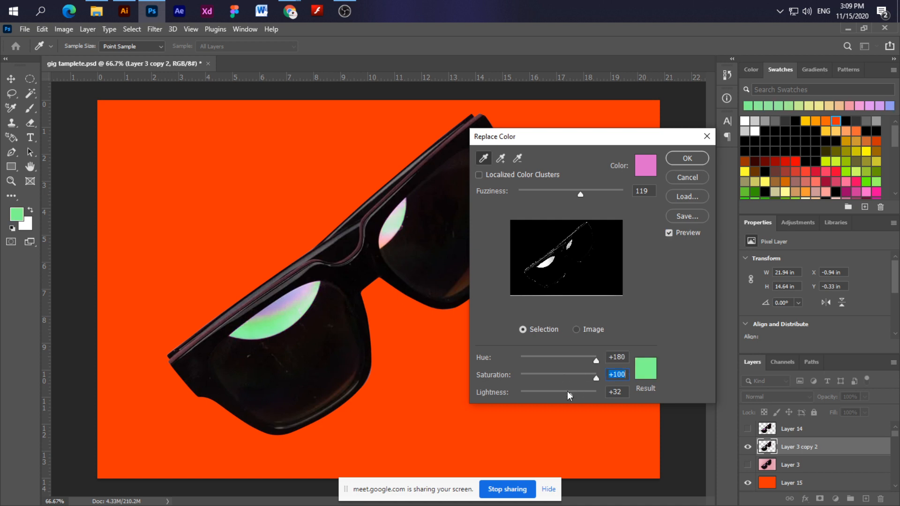
pyautogui.click(570, 397)
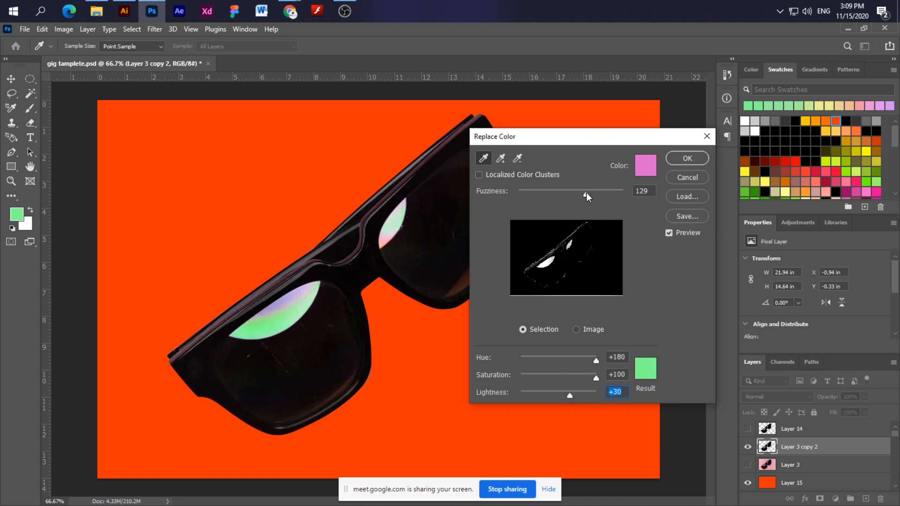
# Set Fuzziness to 108 and resample the replaced color from the light purple upper part of the lower lens reflection.
pyautogui.moveTo(586, 193)
pyautogui.mouseDown()
pyautogui.moveTo(609, 188)
pyautogui.moveTo(575, 196)
pyautogui.mouseUp()
pyautogui.click(292, 294)
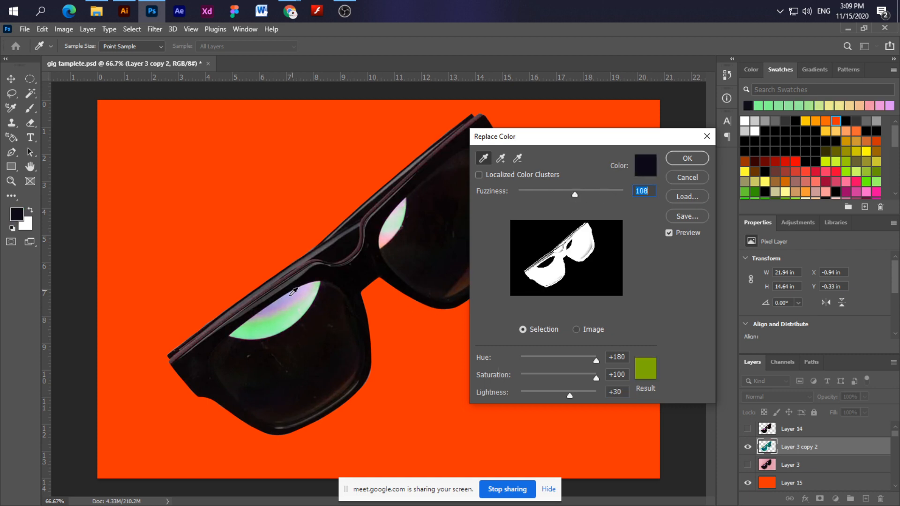
pyautogui.click(294, 294)
pyautogui.click(307, 284)
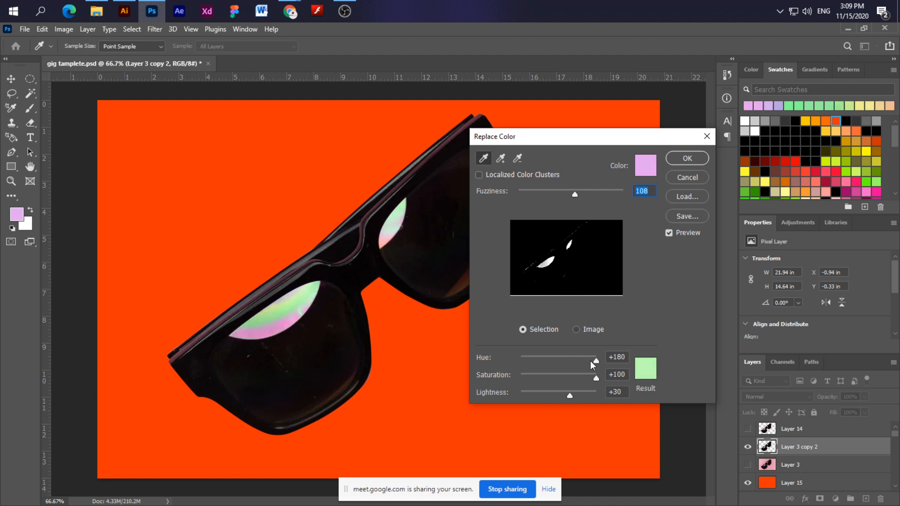
# Try Fuzziness 41 with Hue -145, Saturation -63 and Lightness +39, and cancel the color replacement.
pyautogui.moveTo(592, 365); pyautogui.dragTo(518, 368)
pyautogui.click(558, 190)
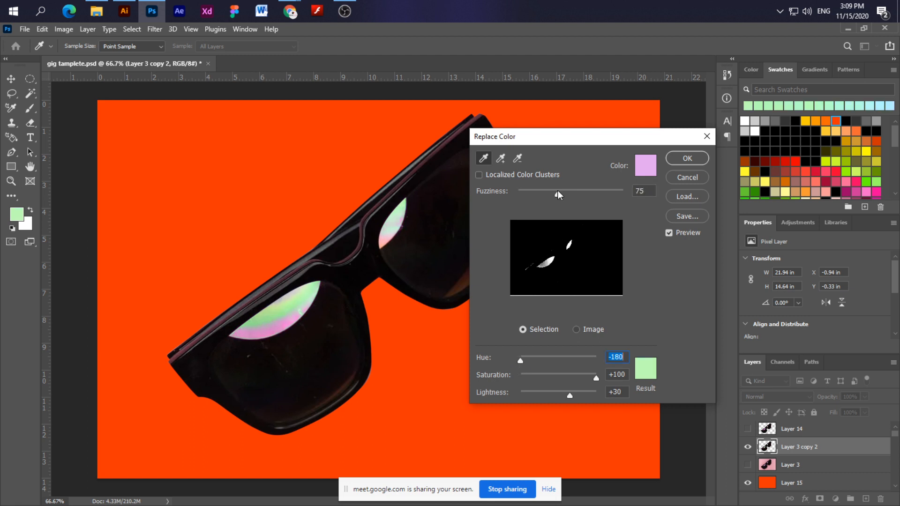
pyautogui.moveTo(552, 190); pyautogui.dragTo(539, 193)
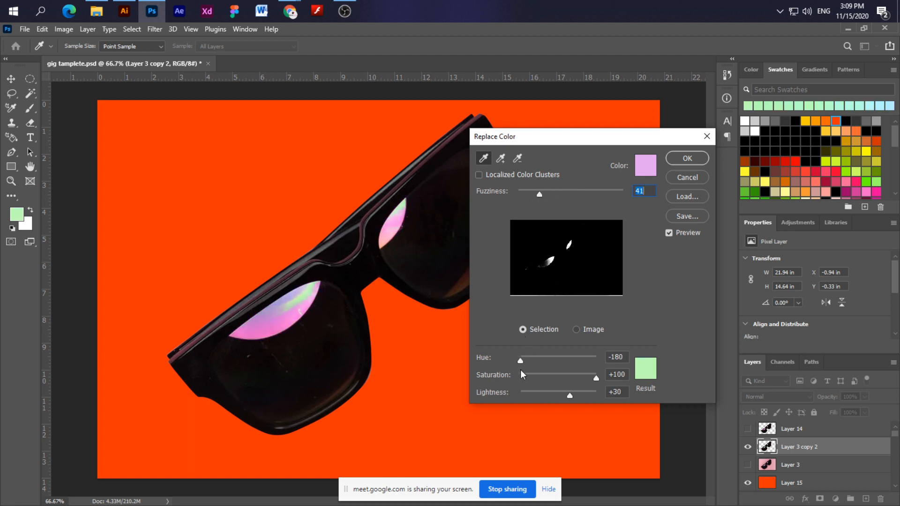
pyautogui.moveTo(520, 364); pyautogui.dragTo(527, 361)
pyautogui.moveTo(596, 378); pyautogui.dragTo(534, 377)
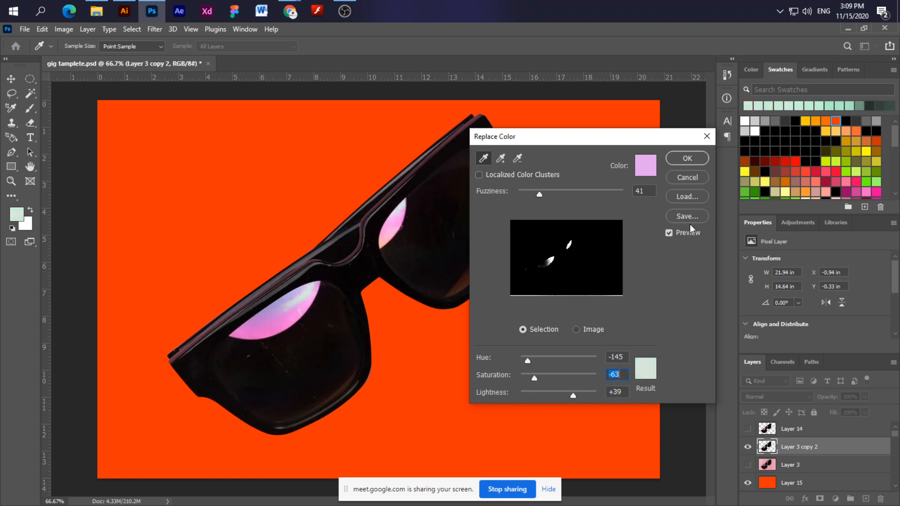
pyautogui.click(688, 178)
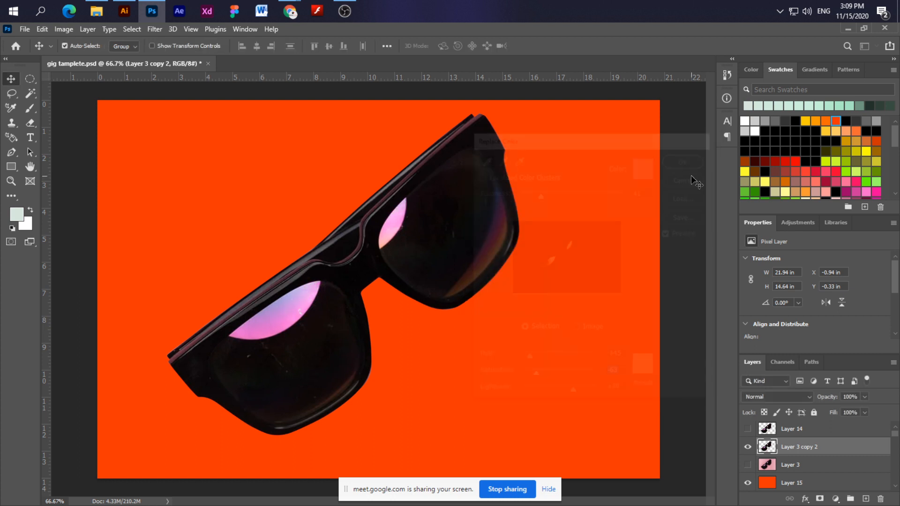
# Try shifting the midtones of the sunglasses cutout with Color Balance, and cancel the adjustment.
pyautogui.click(63, 30)
pyautogui.moveTo(94, 58)
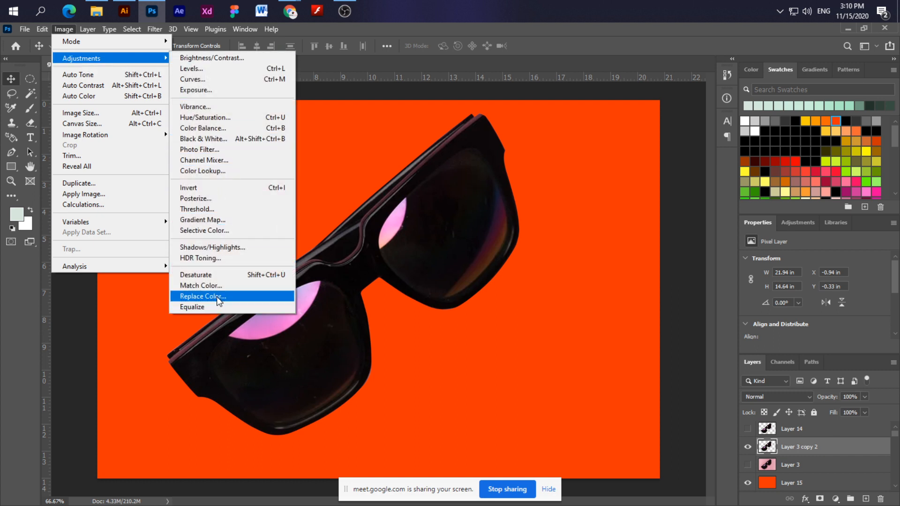
pyautogui.click(219, 130)
pyautogui.moveTo(432, 124); pyautogui.dragTo(618, 172)
pyautogui.click(270, 316)
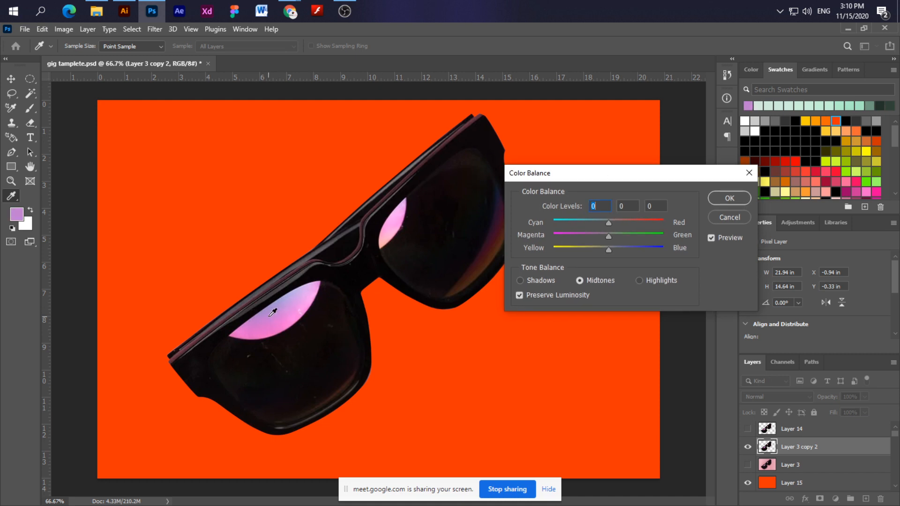
pyautogui.moveTo(606, 223)
pyautogui.mouseDown()
pyautogui.moveTo(651, 219)
pyautogui.moveTo(604, 220)
pyautogui.mouseUp()
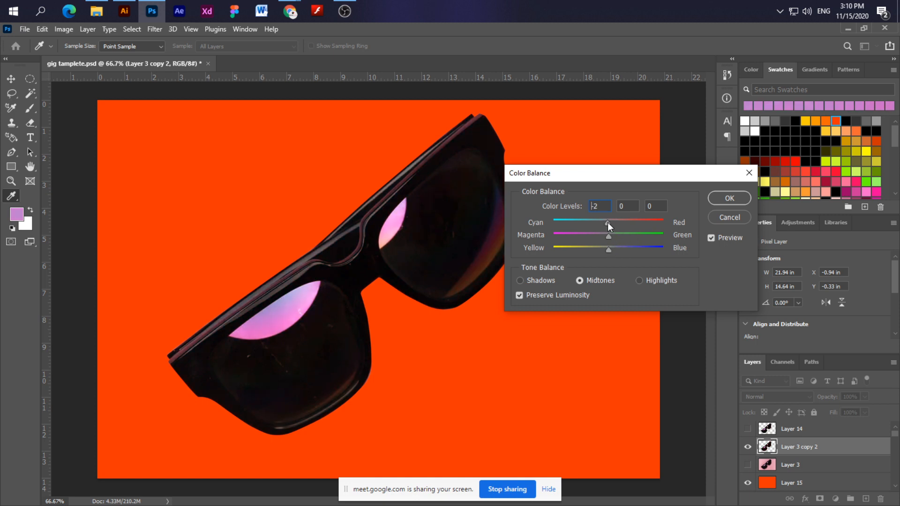
pyautogui.moveTo(607, 237); pyautogui.dragTo(624, 227)
pyautogui.click(727, 218)
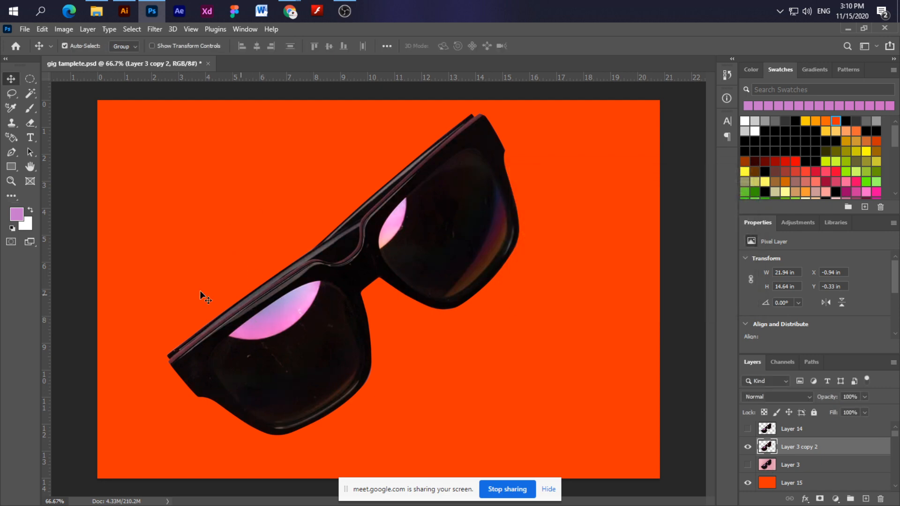
# Start a Replace Color adjustment with Localized Color Clusters enabled, sampling the pink of the lower lens reflection.
pyautogui.keyDown('ctrl'); pyautogui.click(319, 299); pyautogui.keyUp('ctrl')
pyautogui.keyDown('ctrl'); pyautogui.click(318, 298); pyautogui.keyUp('ctrl')
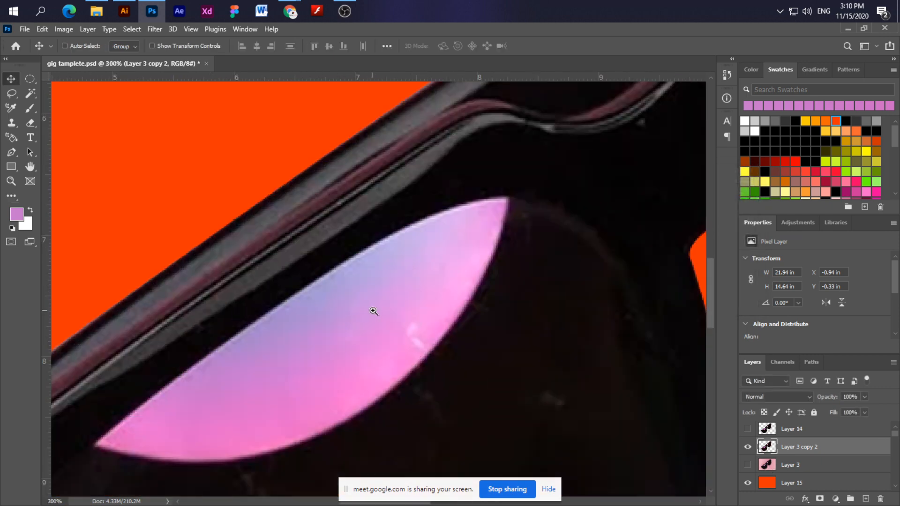
pyautogui.keyDown('ctrl'); pyautogui.keyDown('alt'); pyautogui.click(438, 355); pyautogui.keyUp('alt'); pyautogui.keyUp('ctrl')
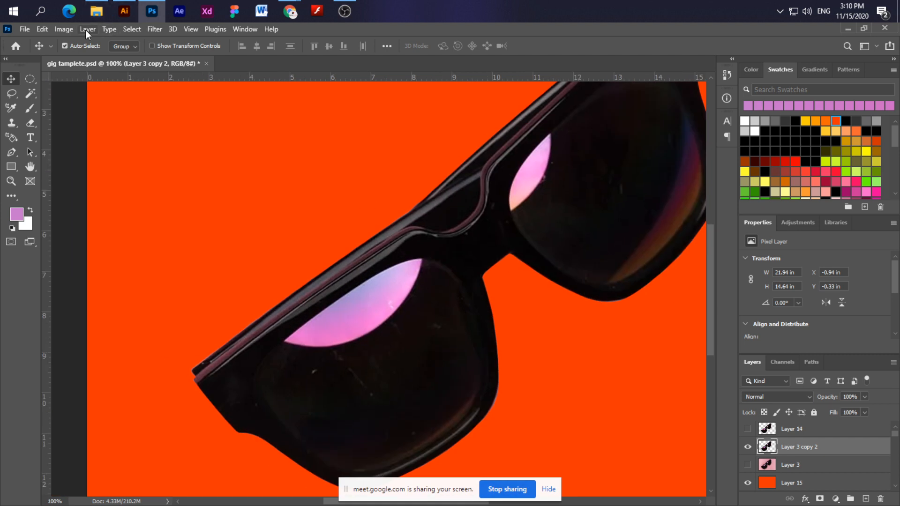
pyautogui.click(61, 30)
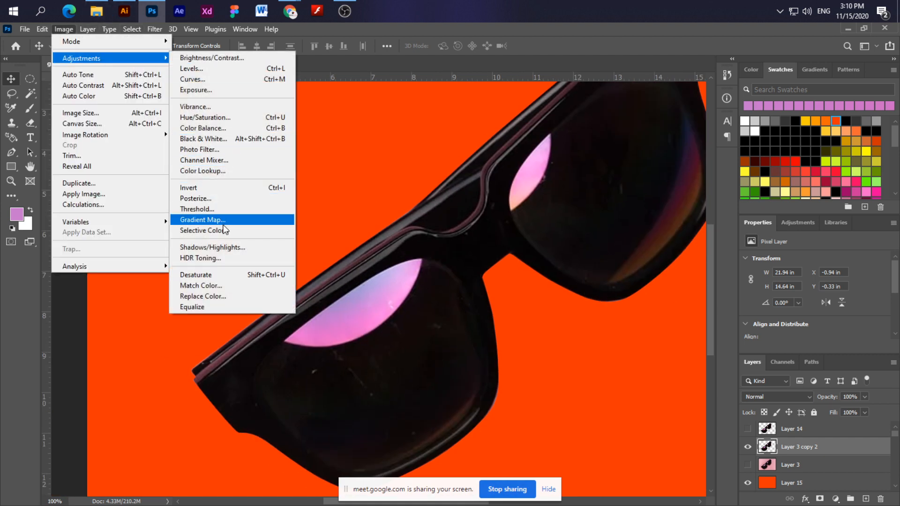
pyautogui.click(210, 296)
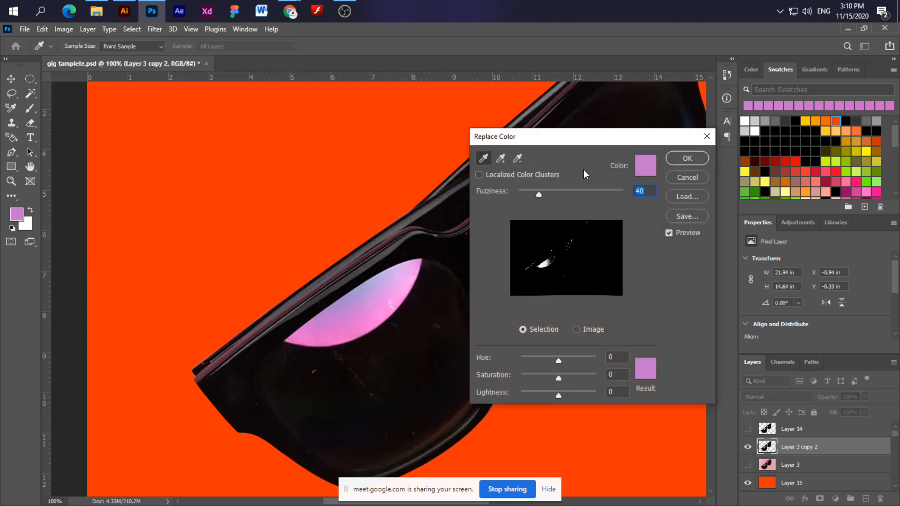
pyautogui.click(479, 176)
pyautogui.click(371, 316)
pyautogui.click(378, 307)
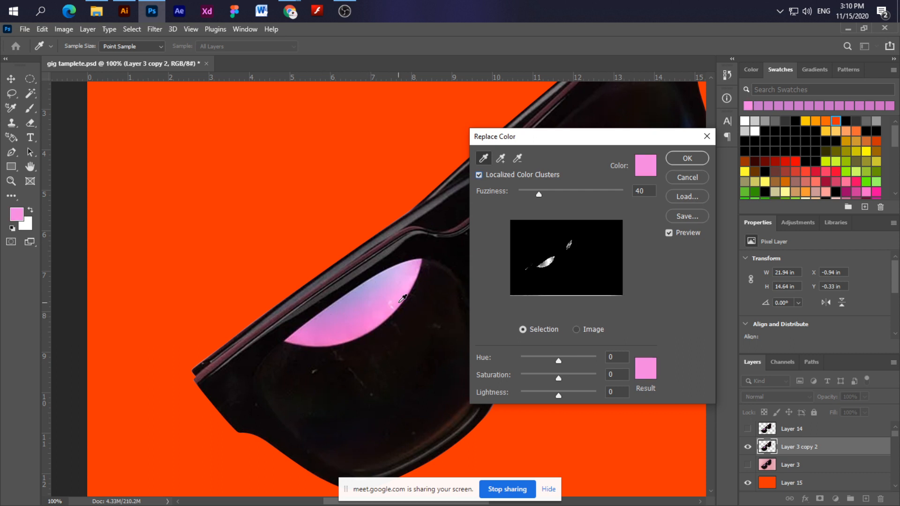
pyautogui.click(409, 268)
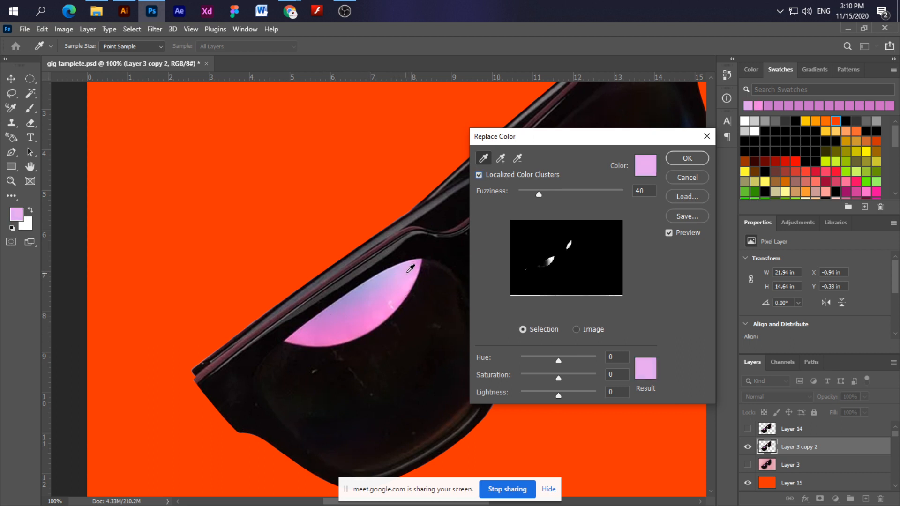
pyautogui.click(327, 336)
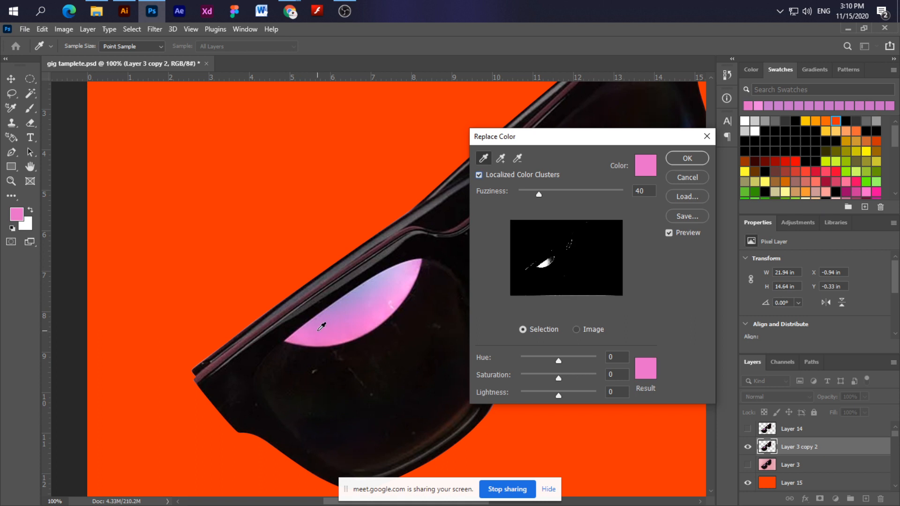
# Set Fuzziness to 78 and Hue to +47 for the sampled pink, and apply the color replacement.
pyautogui.moveTo(539, 193); pyautogui.dragTo(559, 187)
pyautogui.moveTo(559, 361); pyautogui.dragTo(571, 368)
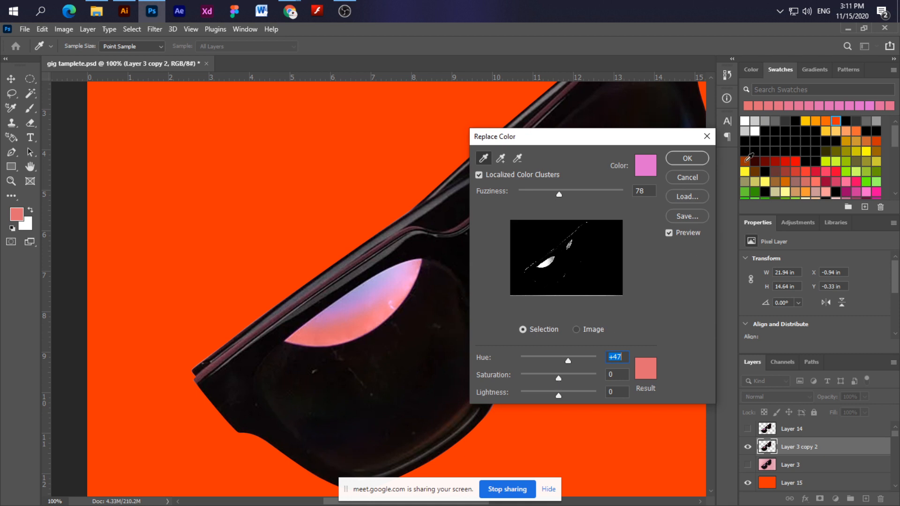
pyautogui.click(701, 162)
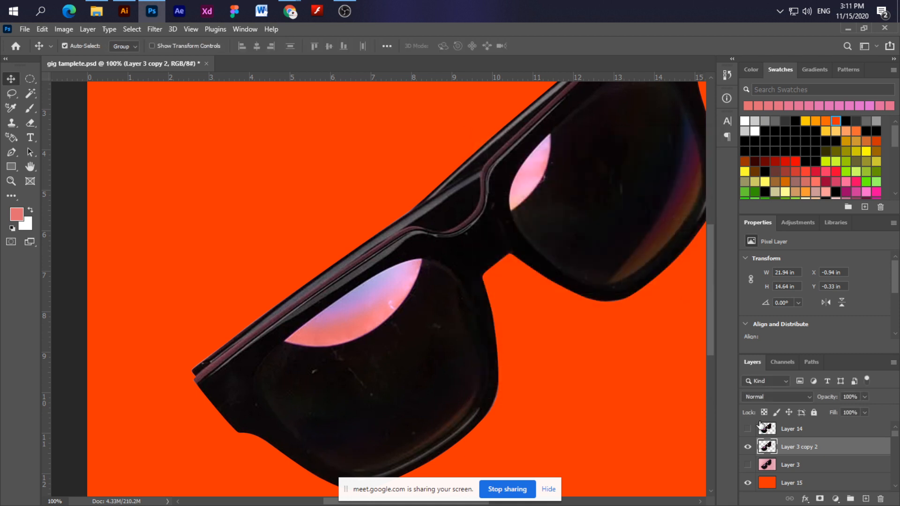
# Start another Replace Color adjustment sampled from the light purple upper part of the lower lens reflection, with Hue +108.
pyautogui.click(64, 29)
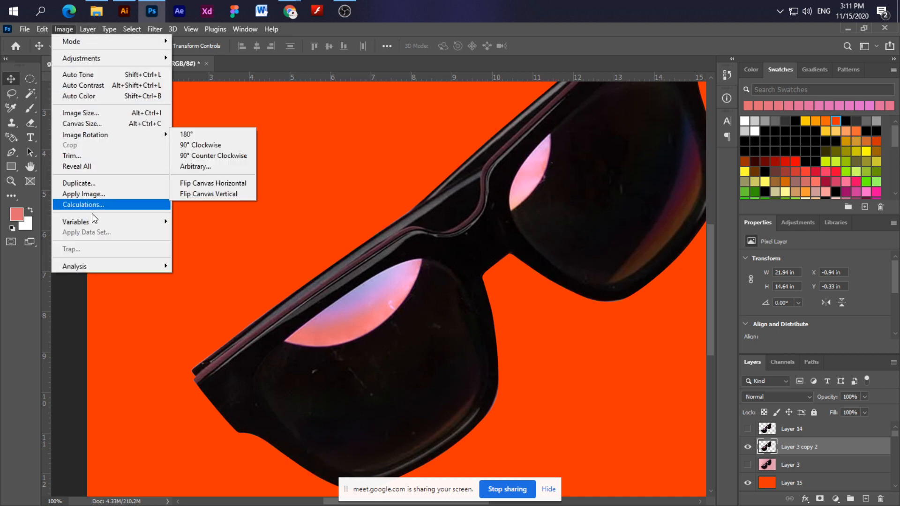
pyautogui.moveTo(115, 59)
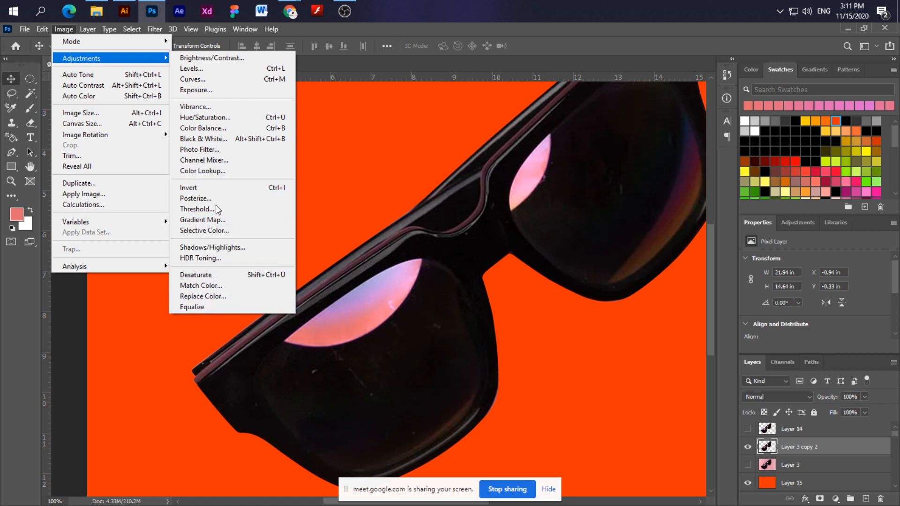
pyautogui.click(203, 296)
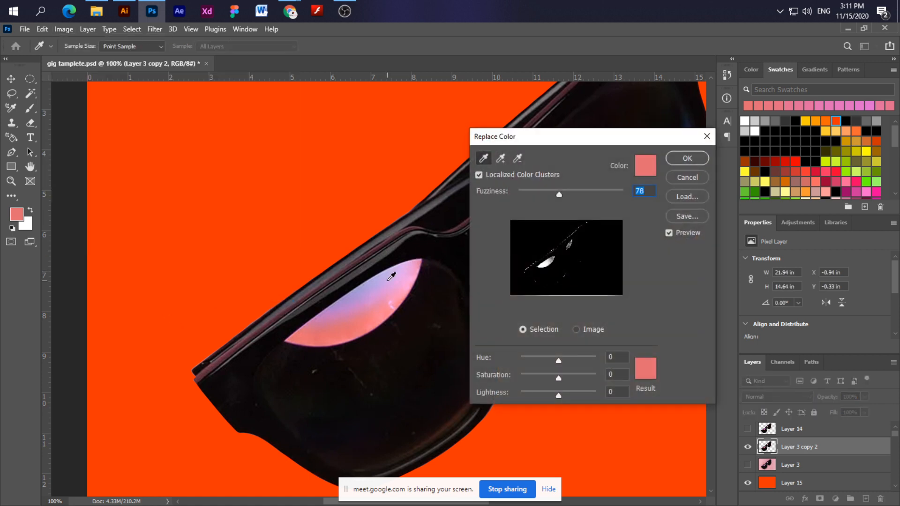
pyautogui.click(388, 279)
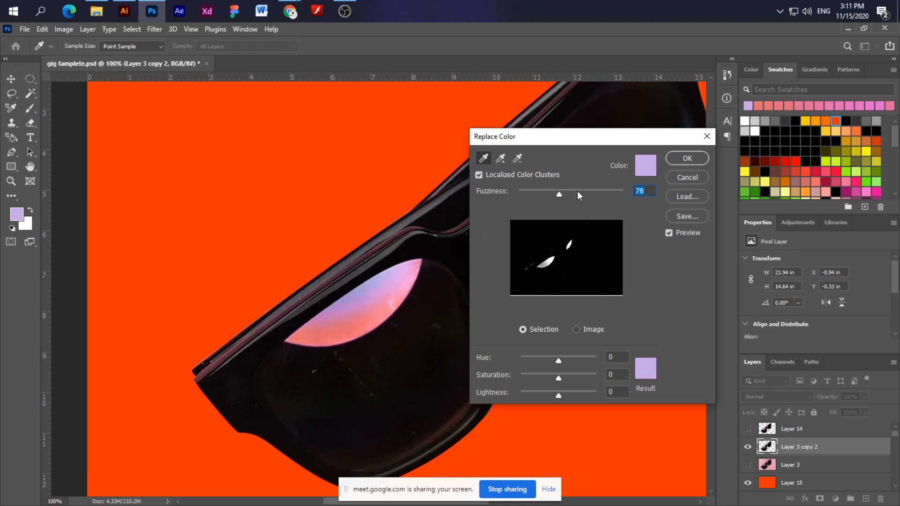
pyautogui.moveTo(560, 360)
pyautogui.mouseDown()
pyautogui.moveTo(551, 361)
pyautogui.moveTo(587, 365)
pyautogui.moveTo(549, 364)
pyautogui.moveTo(577, 359)
pyautogui.mouseUp()
pyautogui.click(383, 290)
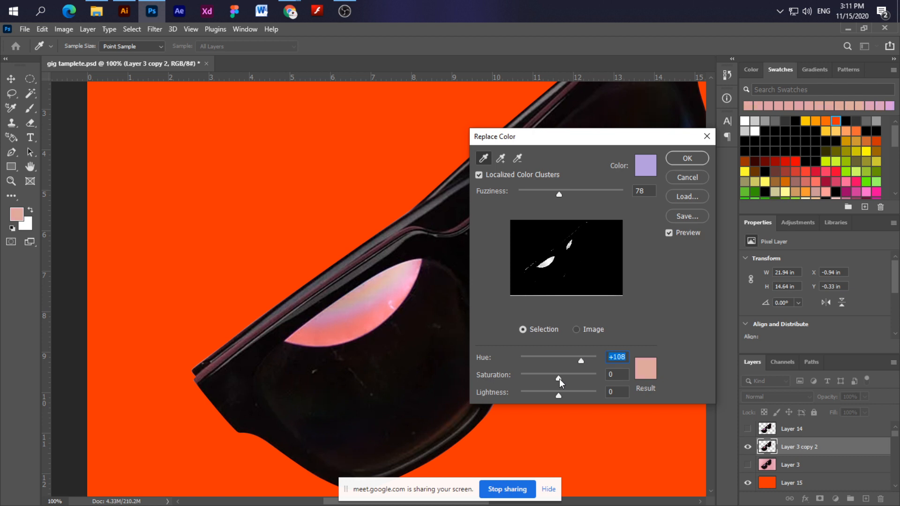
# Set the replacement's Saturation to -32 and Lightness to +14, and apply it.
pyautogui.moveTo(561, 382)
pyautogui.mouseDown()
pyautogui.moveTo(572, 381)
pyautogui.moveTo(532, 382)
pyautogui.moveTo(541, 396)
pyautogui.moveTo(574, 396)
pyautogui.moveTo(540, 378)
pyautogui.moveTo(548, 379)
pyautogui.mouseUp()
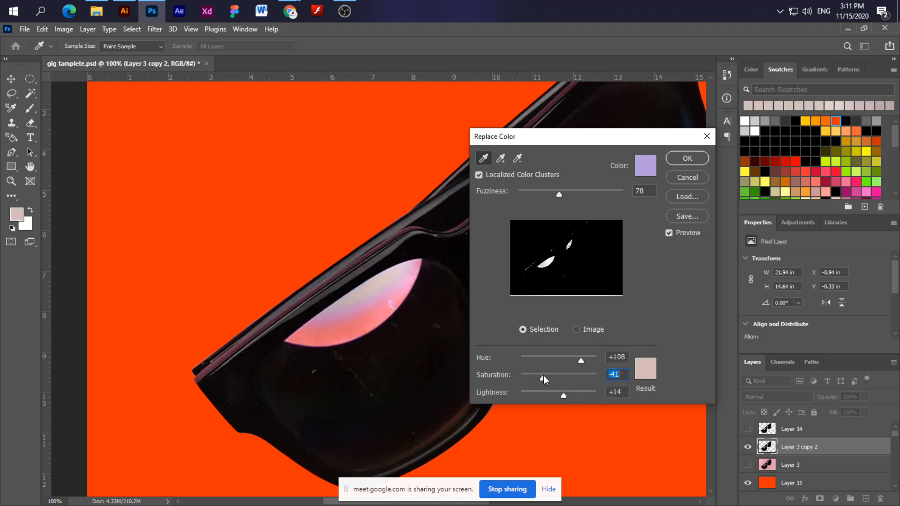
pyautogui.click(581, 361)
pyautogui.click(705, 161)
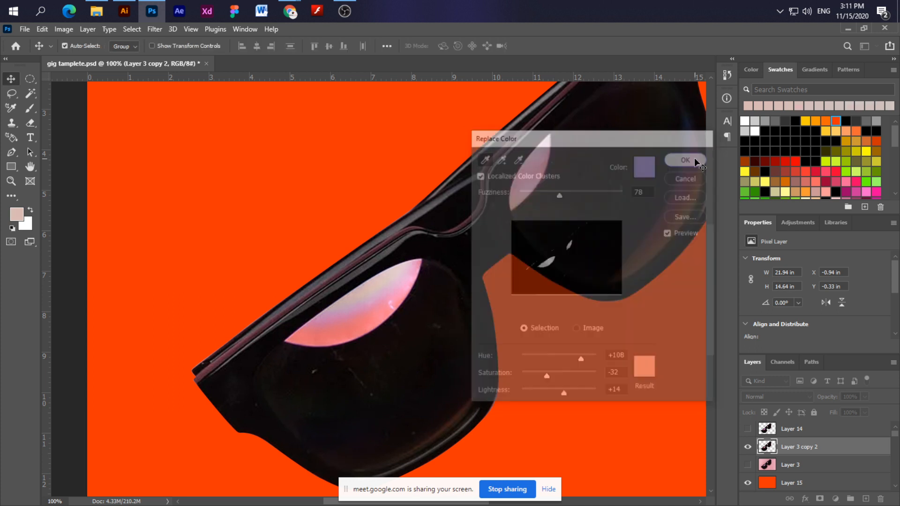
# Examine the recolored lens reflections on the whole sunglasses at several magnifications.
pyautogui.hotkey('ctrl', '-')
pyautogui.hotkey('ctrl', '-')
pyautogui.hotkey('ctrl', '-')
pyautogui.hotkey('ctrl', '-')
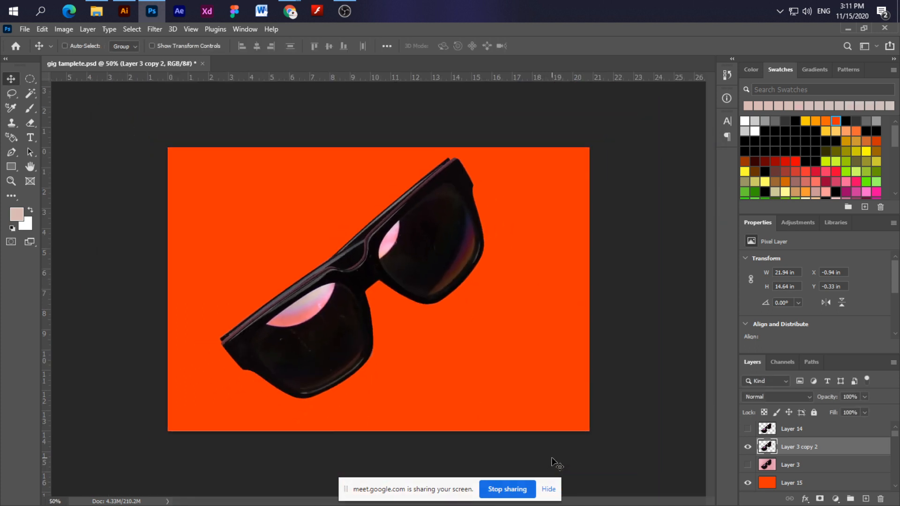
pyautogui.hotkey('ctrl', '+')
pyautogui.hotkey('ctrl', '-')
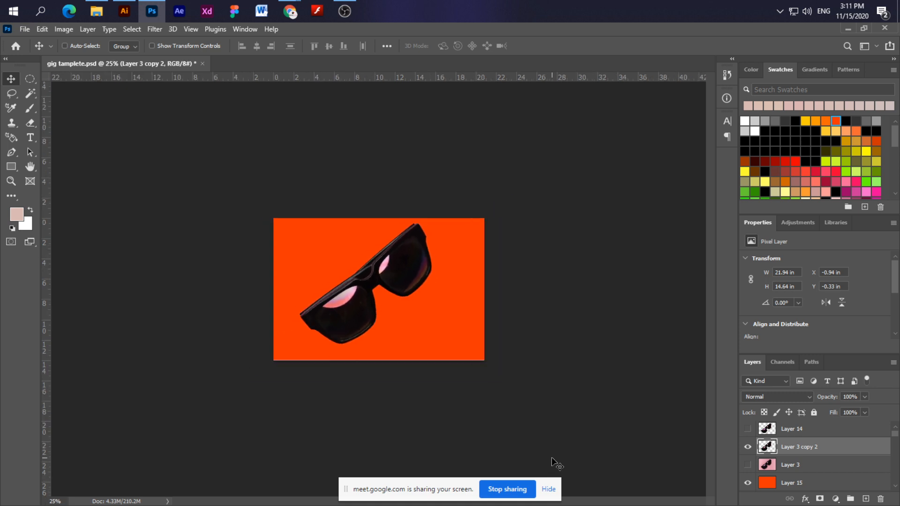
pyautogui.hotkey('ctrl', '+')
pyautogui.hotkey('ctrl', '+')
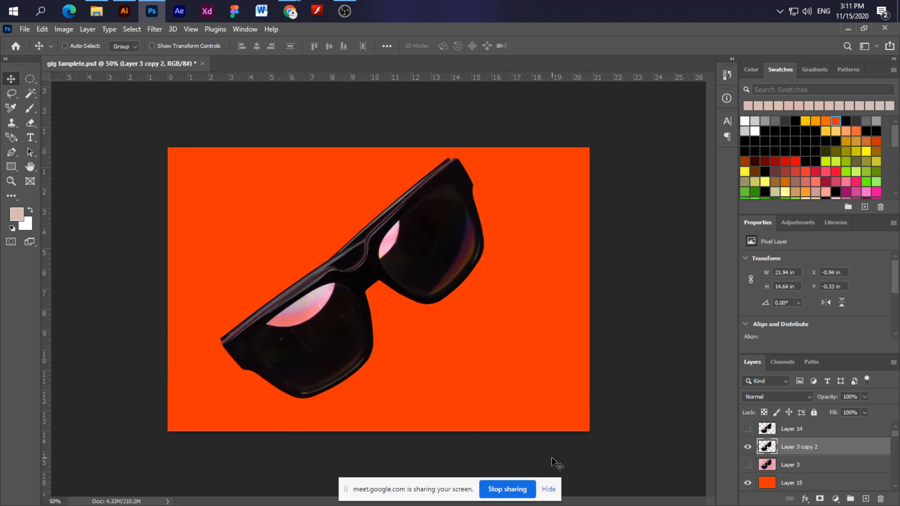
pyautogui.hotkey('ctrl', '+')
pyautogui.hotkey('ctrl', '+')
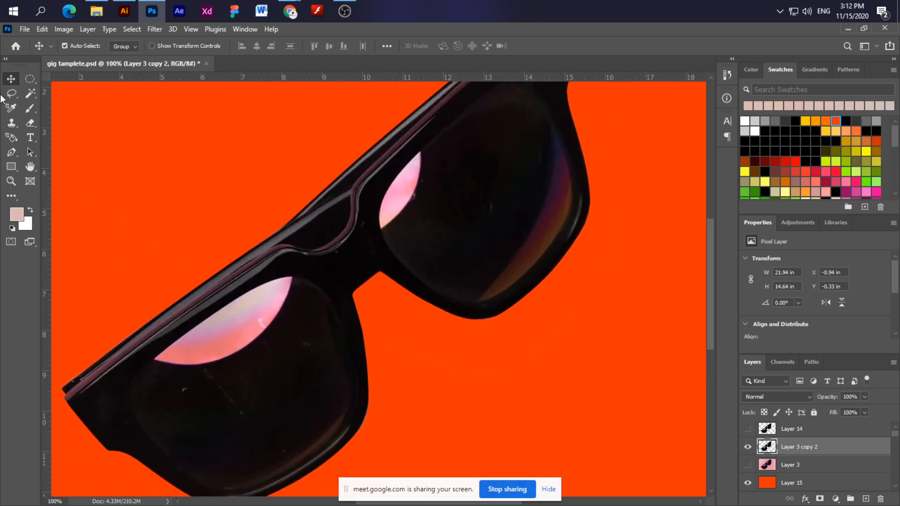
# Trace the lower edge of the lower lens reflection with a curved Pen path from one tip to the other.
pyautogui.press('ctrl')
pyautogui.click(11, 152)
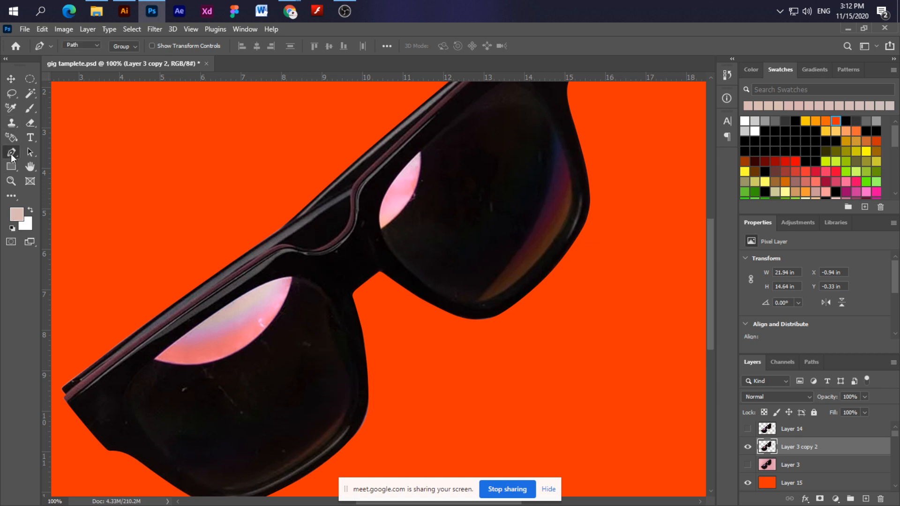
pyautogui.scroll(1, 207, 370)
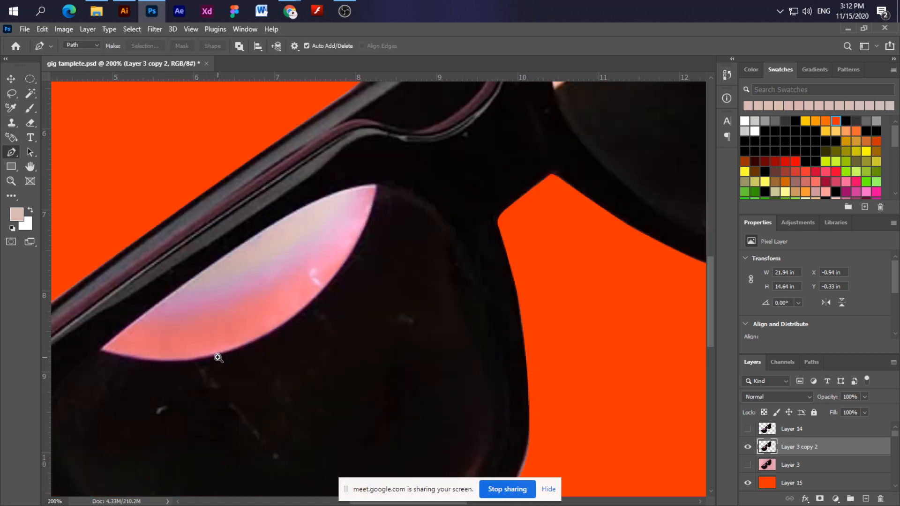
pyautogui.click(101, 350)
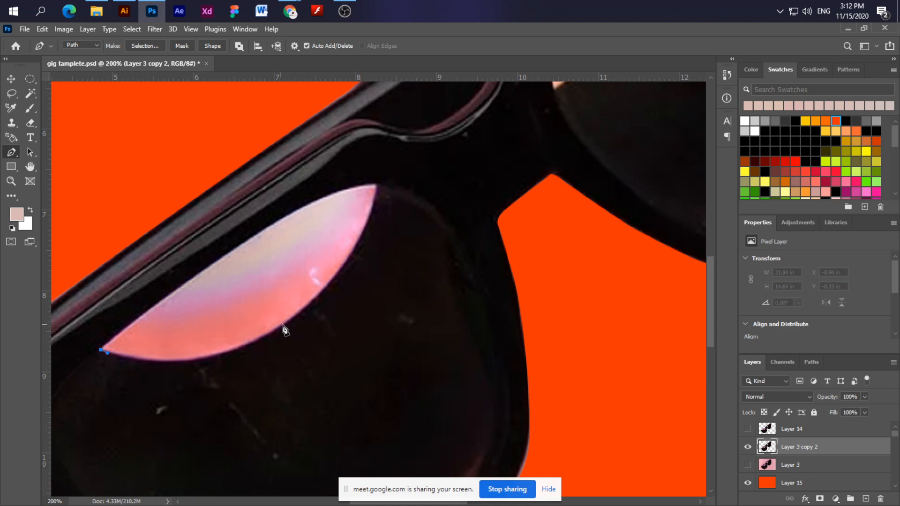
pyautogui.moveTo(285, 324); pyautogui.dragTo(375, 262)
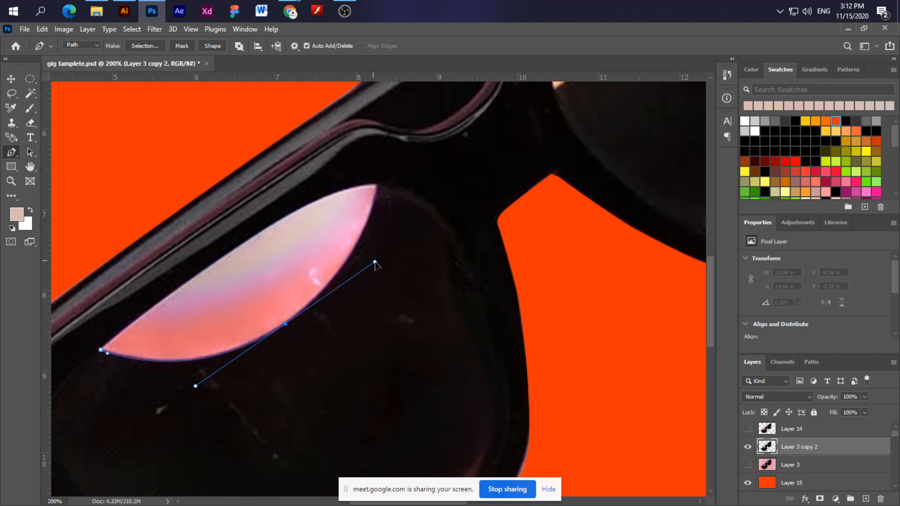
pyautogui.click(378, 187)
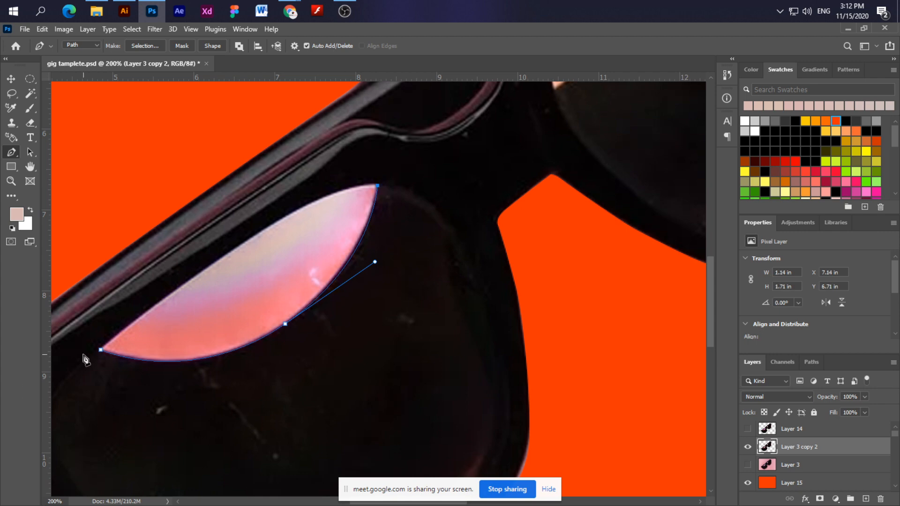
# Try to close the path along the reflection's upper edge with a single curve, and undo the closing segment.
pyautogui.moveTo(100, 350); pyautogui.dragTo(95, 354)
pyautogui.hscroll(-2, 65, 417)
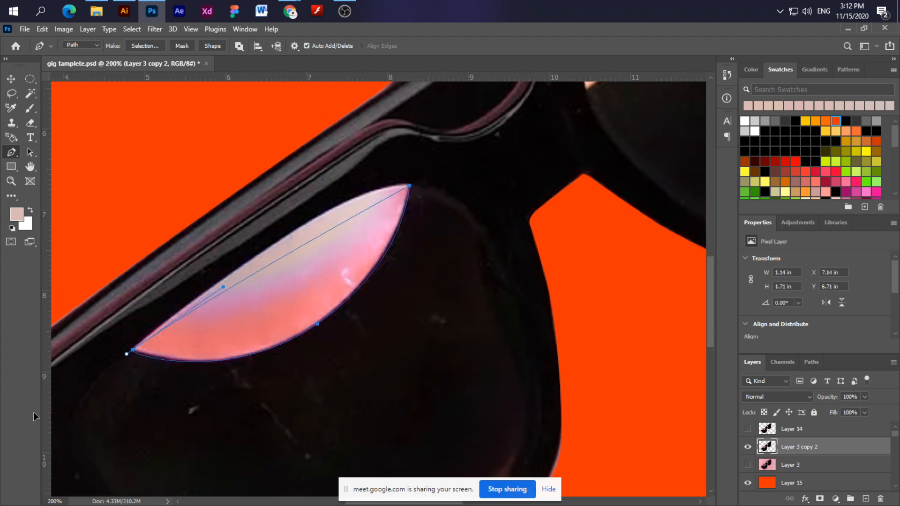
pyautogui.hscroll(-6, 33, 413)
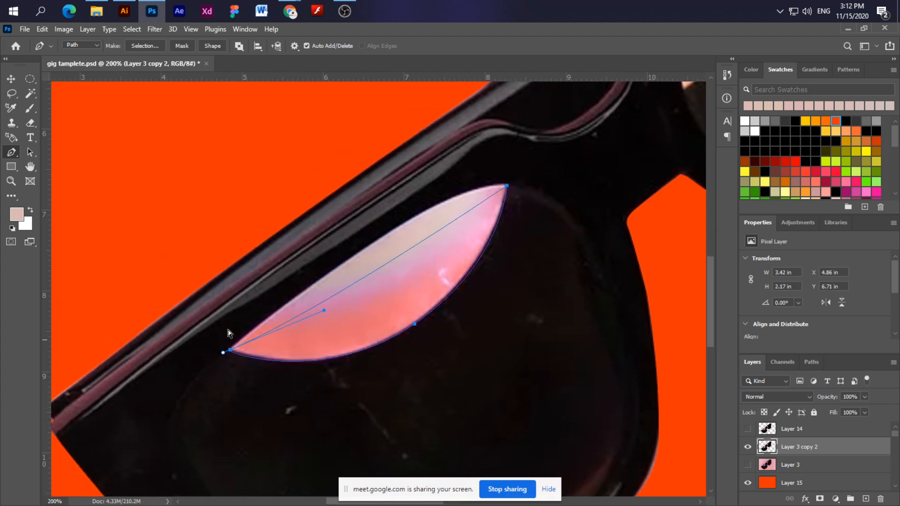
pyautogui.keyDown('ctrl'); pyautogui.click(361, 232); pyautogui.keyUp('ctrl')
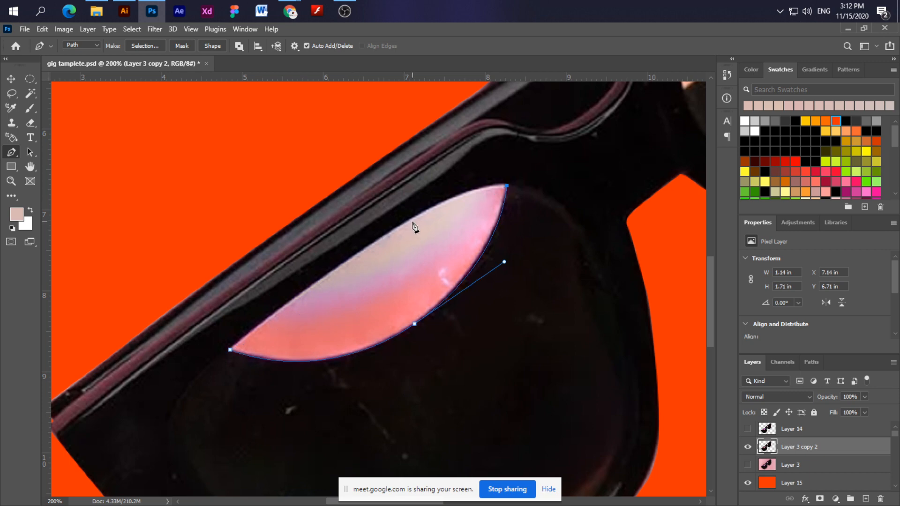
# Add a curved anchor point midway along the reflection's upper edge and close the path at its starting tip.
pyautogui.moveTo(413, 218); pyautogui.dragTo(348, 254)
pyautogui.moveTo(231, 351); pyautogui.dragTo(224, 356)
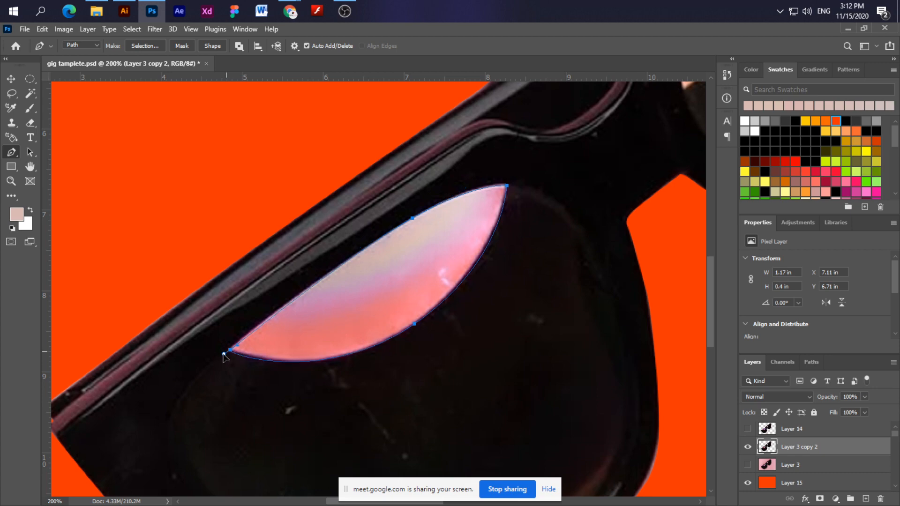
pyautogui.hotkey('ctrl', '-')
pyautogui.hotkey('ctrl', '-')
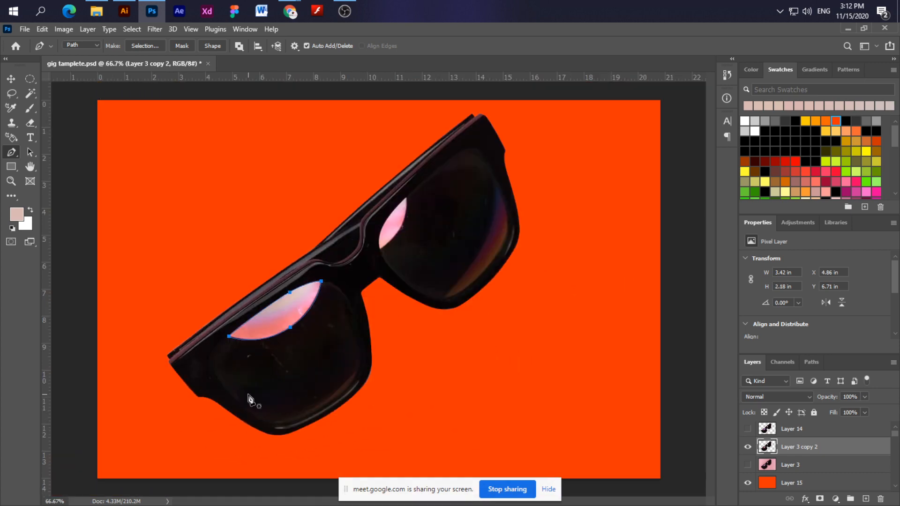
pyautogui.hotkey('ctrl', '-')
pyautogui.hotkey('ctrl', '-')
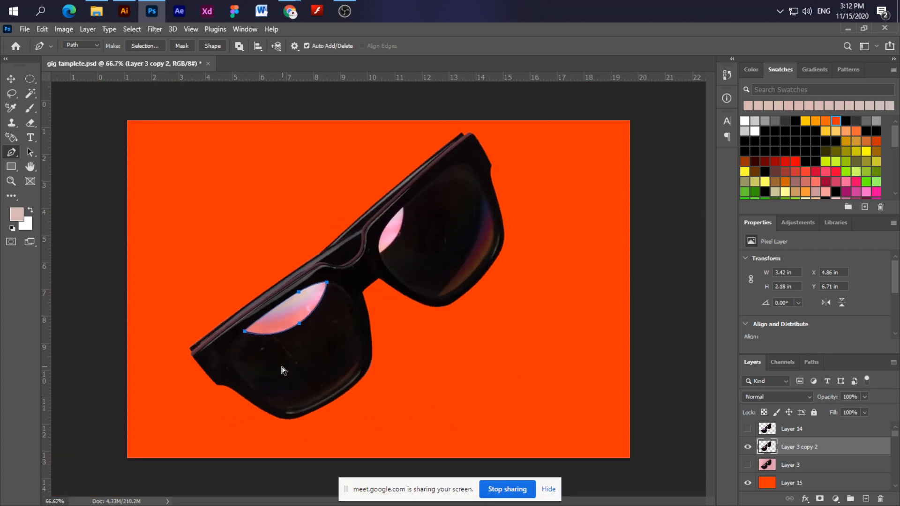
# Convert the closed path around the lower lens reflection into a selection.
pyautogui.hotkey('ctrl', '-')
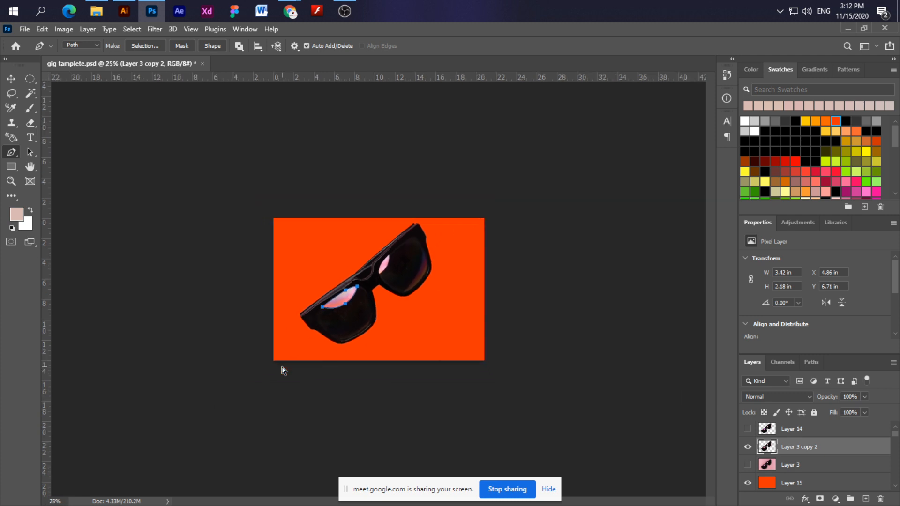
pyautogui.hotkey('ctrl', 'Return')
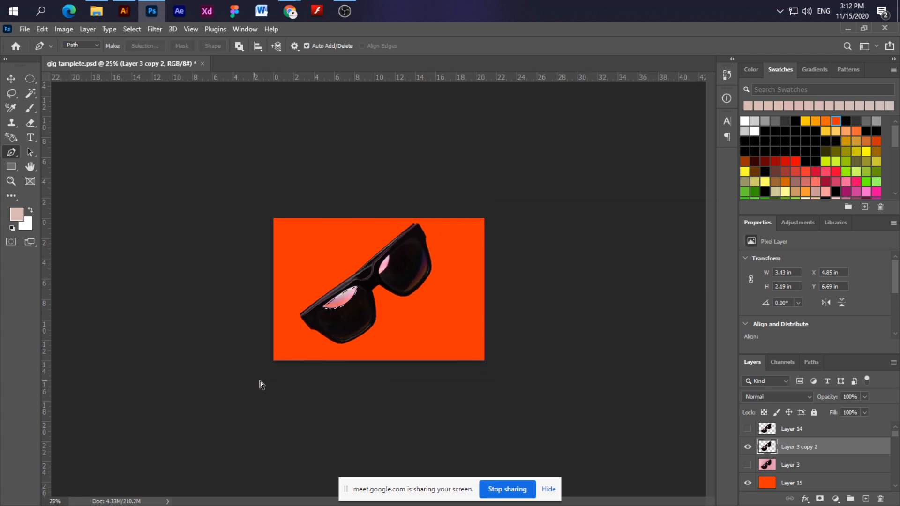
pyautogui.moveTo(372, 315); pyautogui.dragTo(372, 315)
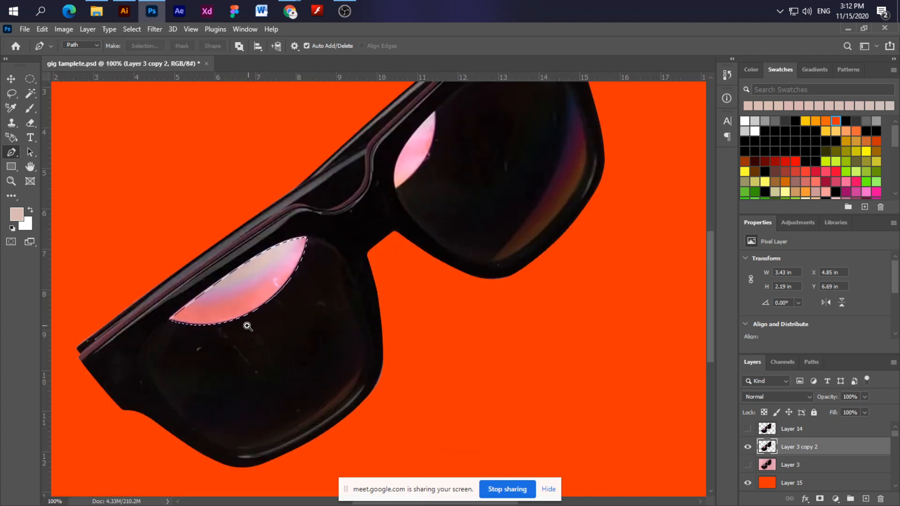
pyautogui.click(200, 271)
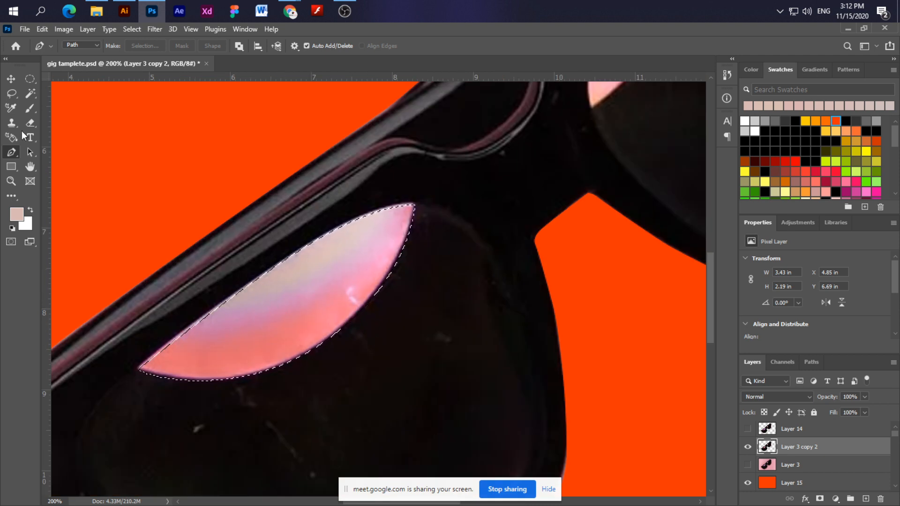
pyautogui.click(292, 338)
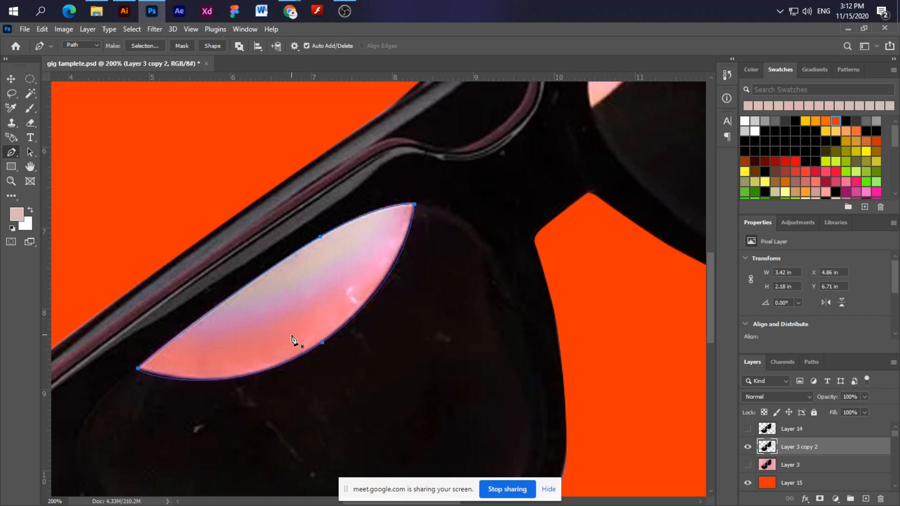
pyautogui.press('Escape')
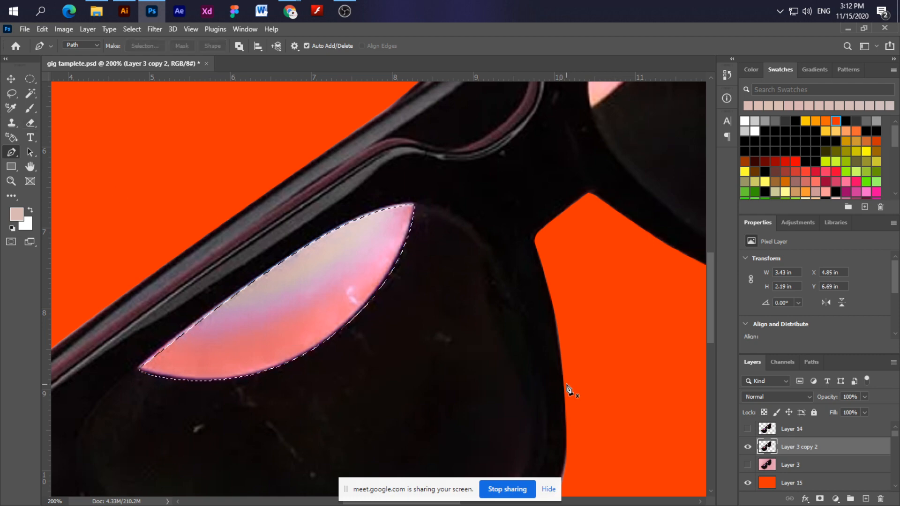
# Nudge the selection to align with the reflection's edge and copy the selected area to a new layer.
pyautogui.click(29, 78)
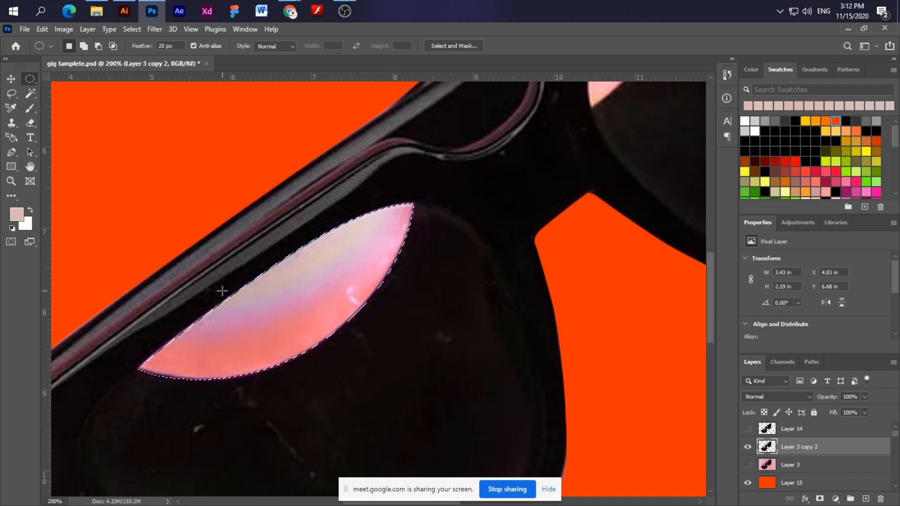
pyautogui.moveTo(778, 481); pyautogui.dragTo(774, 471)
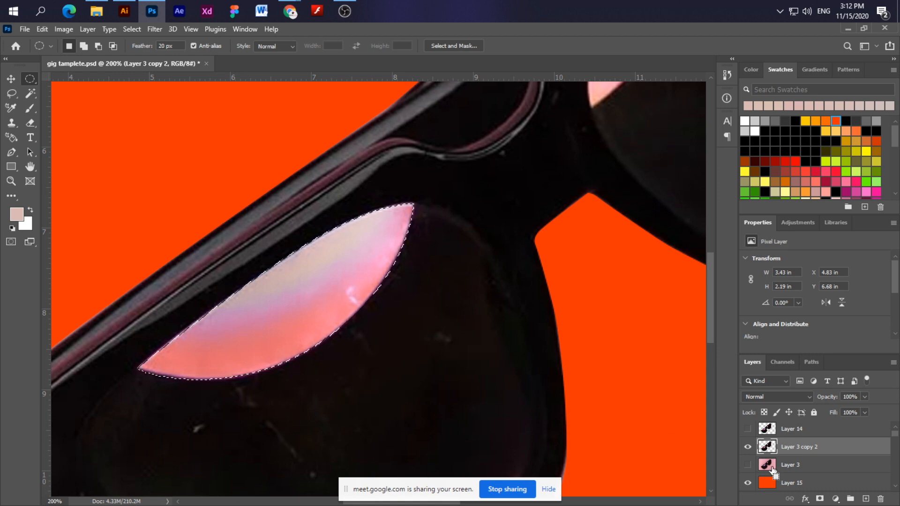
pyautogui.hotkey('ctrl', 'j')
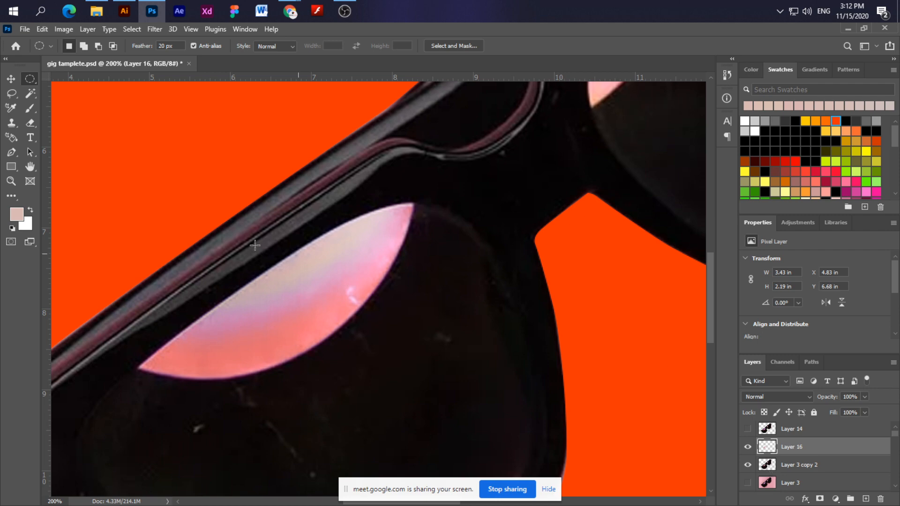
# Open a Hue/Saturation adjustment on the copied reflection layer and turn on Colorize.
pyautogui.click(11, 80)
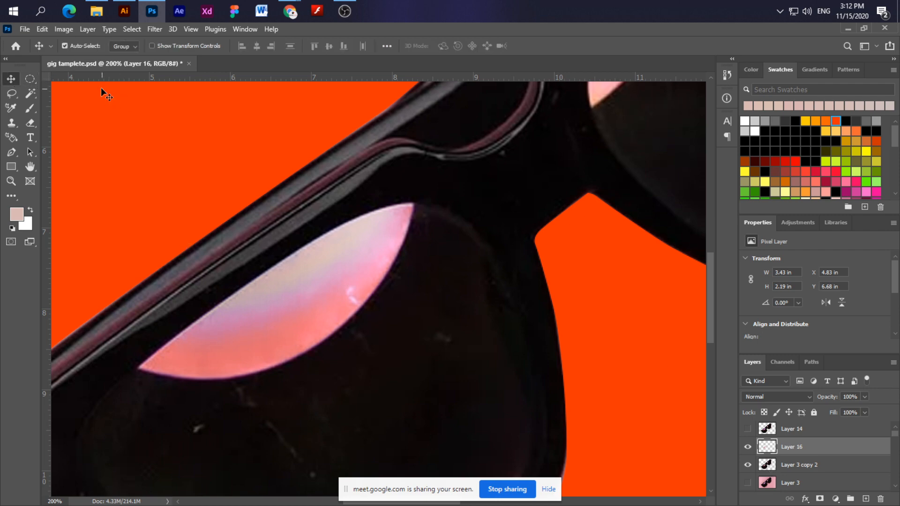
pyautogui.press('ctrl')
pyautogui.click(64, 30)
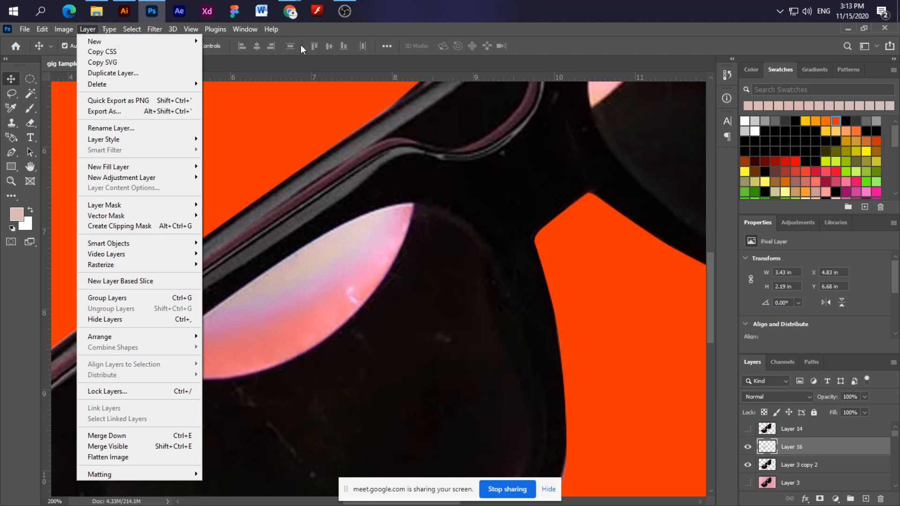
pyautogui.click(87, 29)
pyautogui.click(162, 30)
pyautogui.click(508, 66)
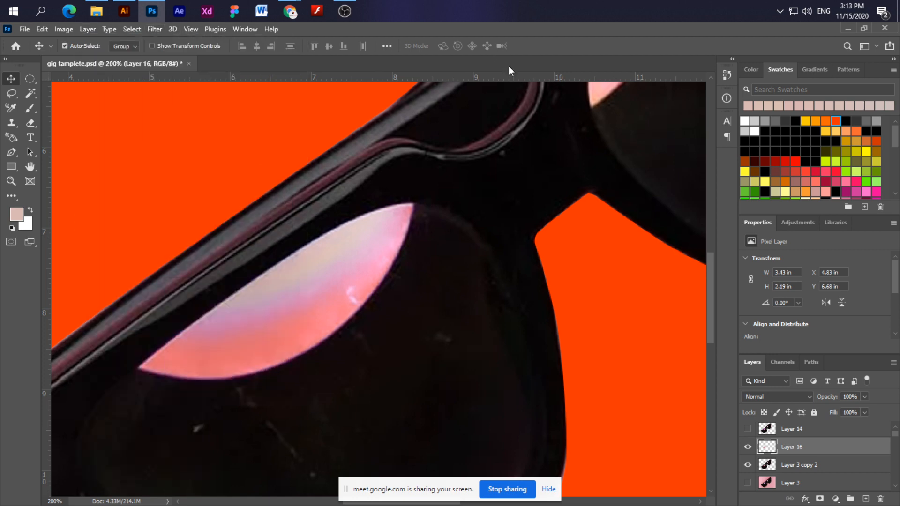
pyautogui.click(63, 30)
pyautogui.moveTo(78, 61)
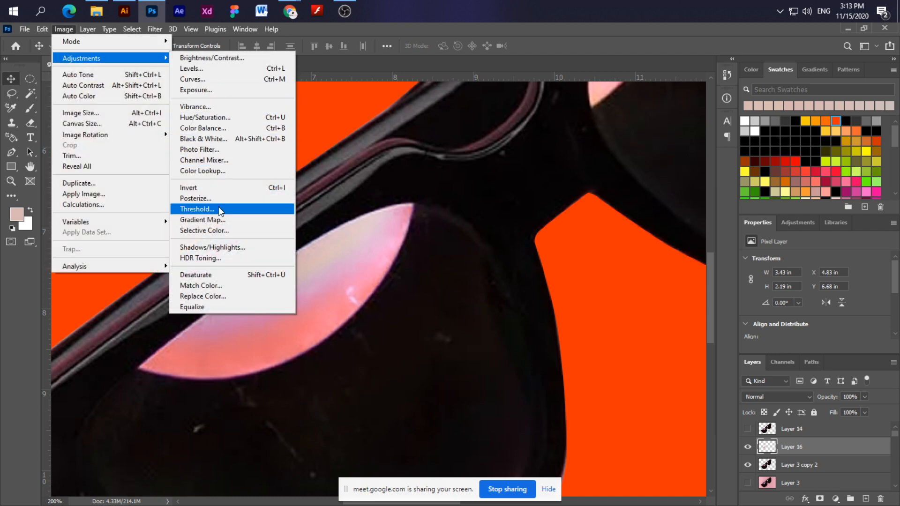
pyautogui.click(221, 121)
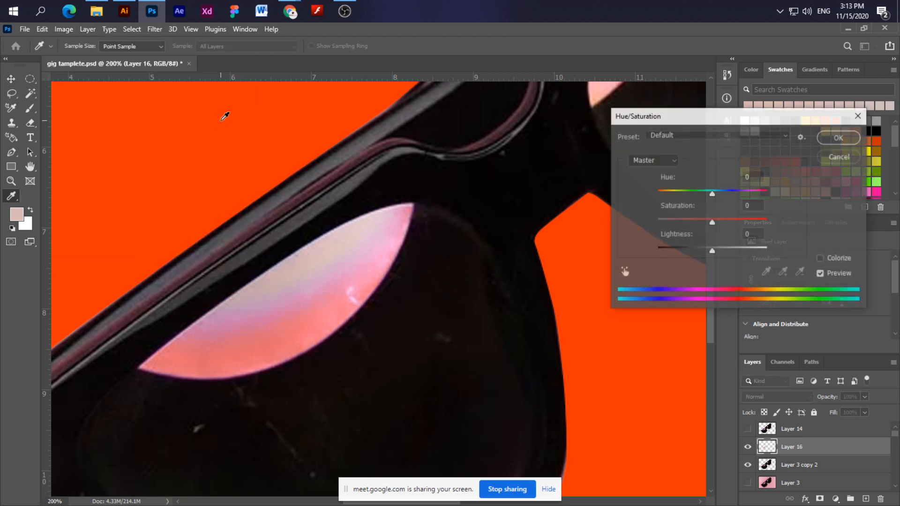
pyautogui.moveTo(715, 196); pyautogui.dragTo(681, 194)
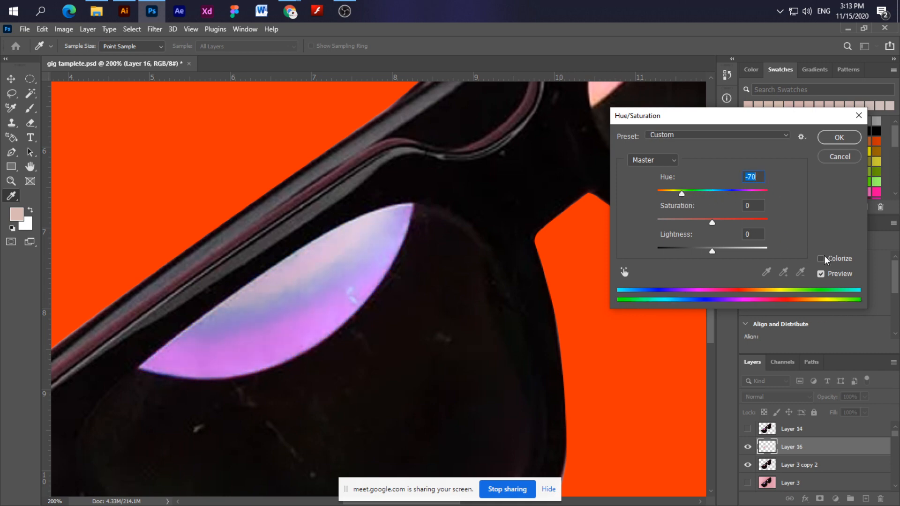
pyautogui.click(826, 261)
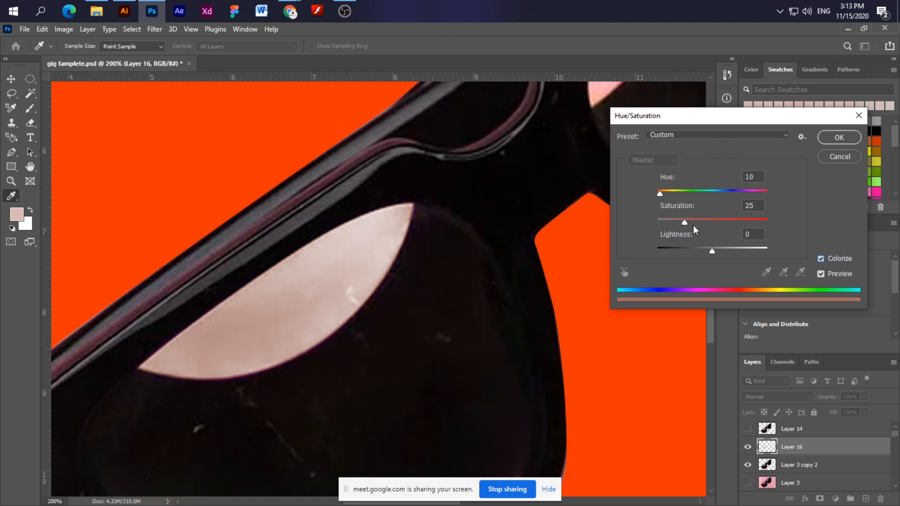
# Raise the reflection's colorize Saturation to 100 and set its Hue to 7.
pyautogui.moveTo(687, 223); pyautogui.dragTo(730, 223)
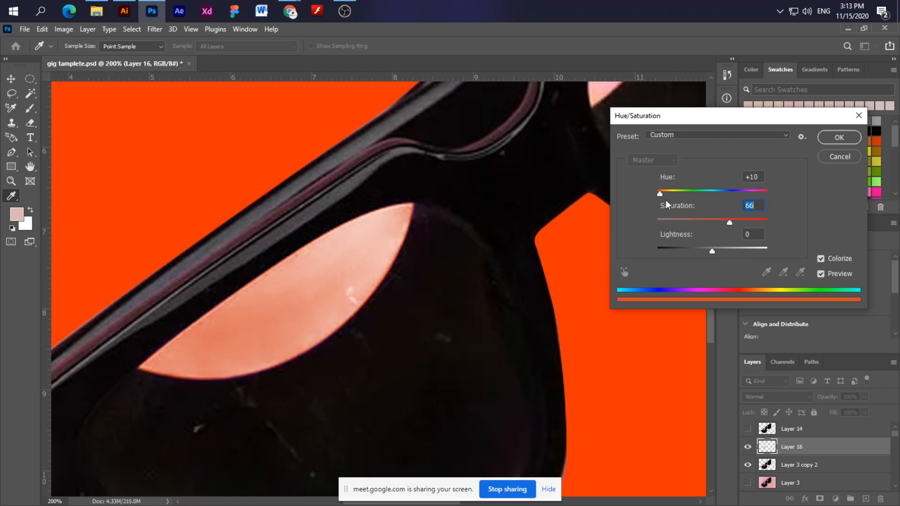
pyautogui.moveTo(662, 193)
pyautogui.mouseDown()
pyautogui.moveTo(719, 194)
pyautogui.moveTo(663, 201)
pyautogui.mouseUp()
pyautogui.click(772, 224)
pyautogui.moveTo(663, 194); pyautogui.dragTo(791, 201)
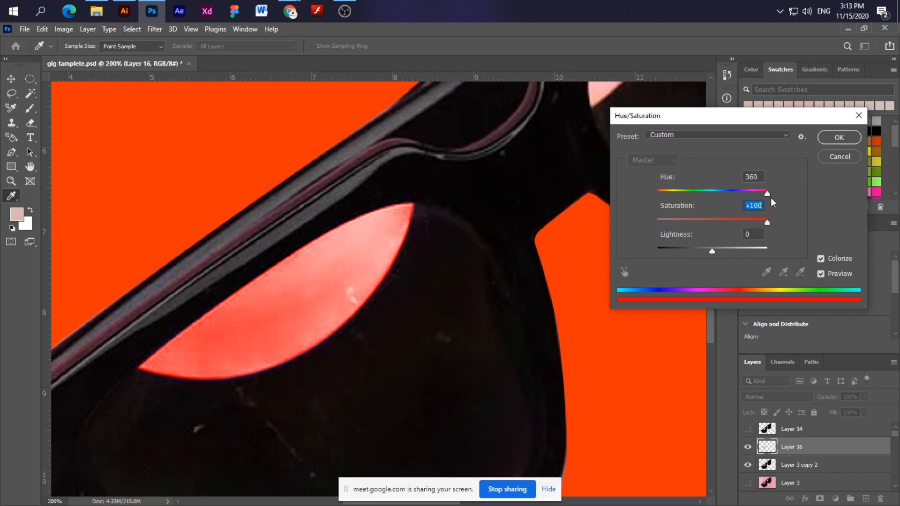
pyautogui.moveTo(768, 192); pyautogui.dragTo(659, 204)
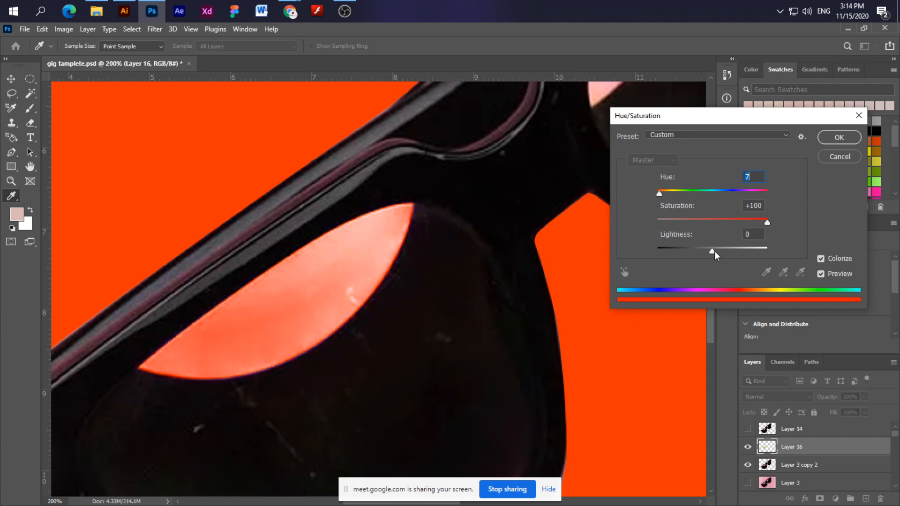
# Fine-tune the reflection to Hue 9 and Lightness -3, and apply the Hue/Saturation adjustment.
pyautogui.moveTo(714, 251); pyautogui.dragTo(705, 253)
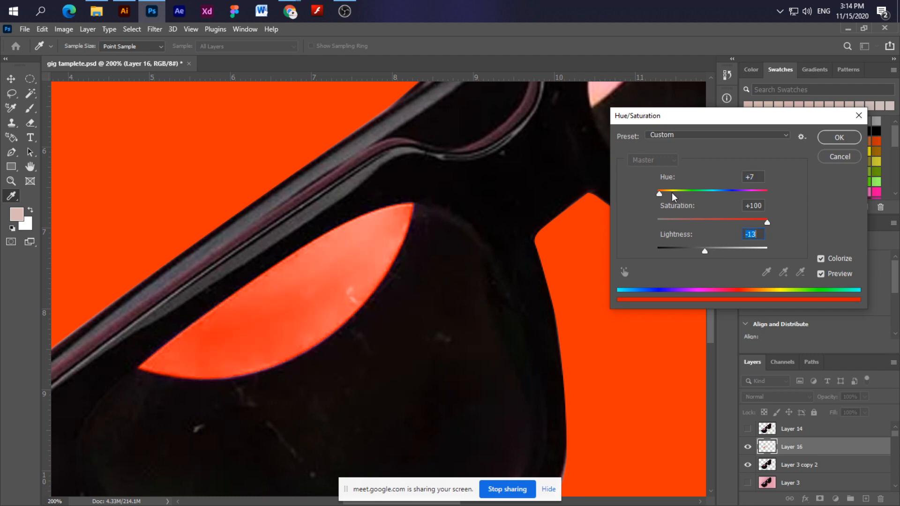
pyautogui.moveTo(660, 193); pyautogui.dragTo(660, 194)
pyautogui.moveTo(704, 249); pyautogui.dragTo(711, 249)
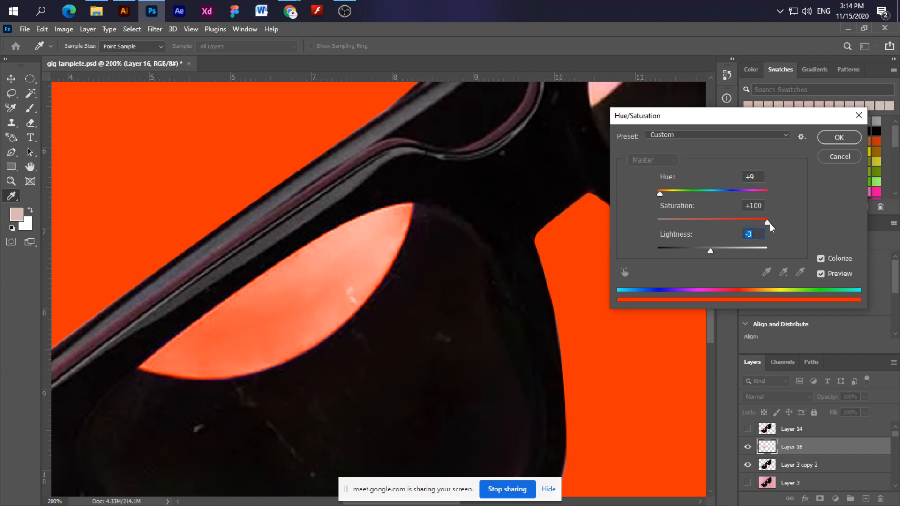
pyautogui.click(839, 137)
# Examine the recolored lower reflection against the whole sunglasses at several magnifications.
pyautogui.press('v')
pyautogui.hotkey('ctrl', '-')
pyautogui.hotkey('ctrl', '-')
pyautogui.hotkey('ctrl', '-')
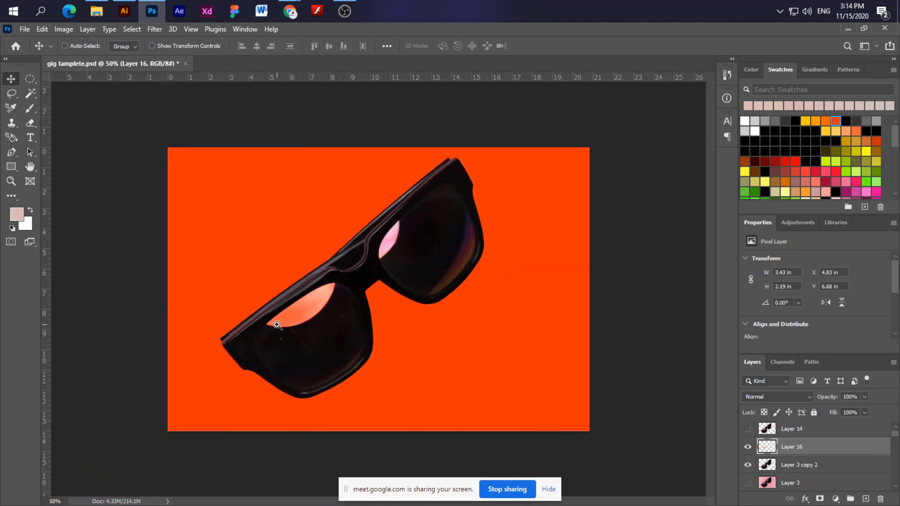
pyautogui.hotkey('ctrl', '+')
pyautogui.hotkey('ctrl', '+')
pyautogui.hotkey('ctrl', '-')
pyautogui.hotkey('ctrl', '-')
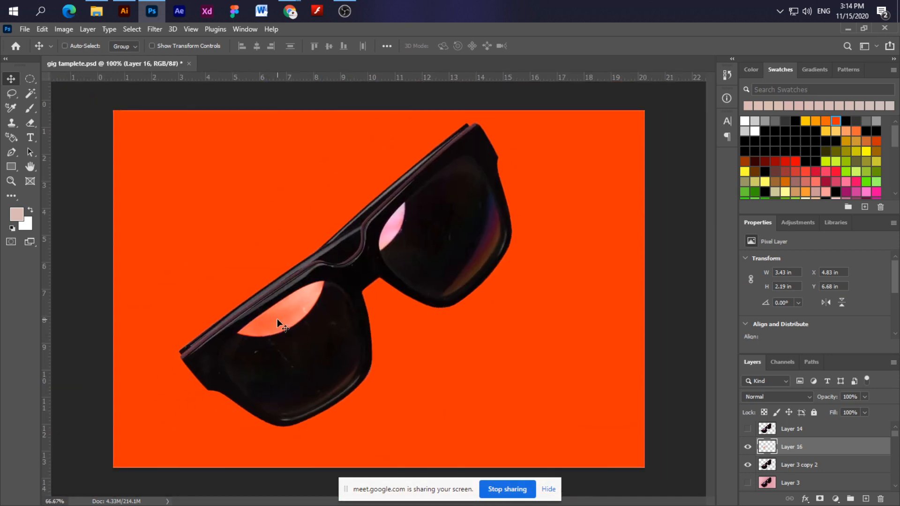
pyautogui.hotkey('ctrl', '+')
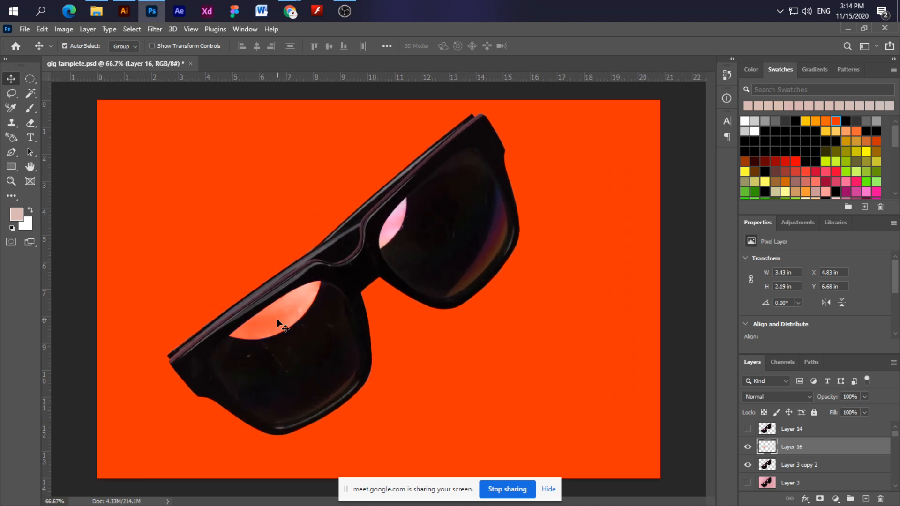
# Reopen and cancel Hue/Saturation, then try moving the recolored reflection away from its place and undo the move.
pyautogui.hotkey('ctrl', 'u')
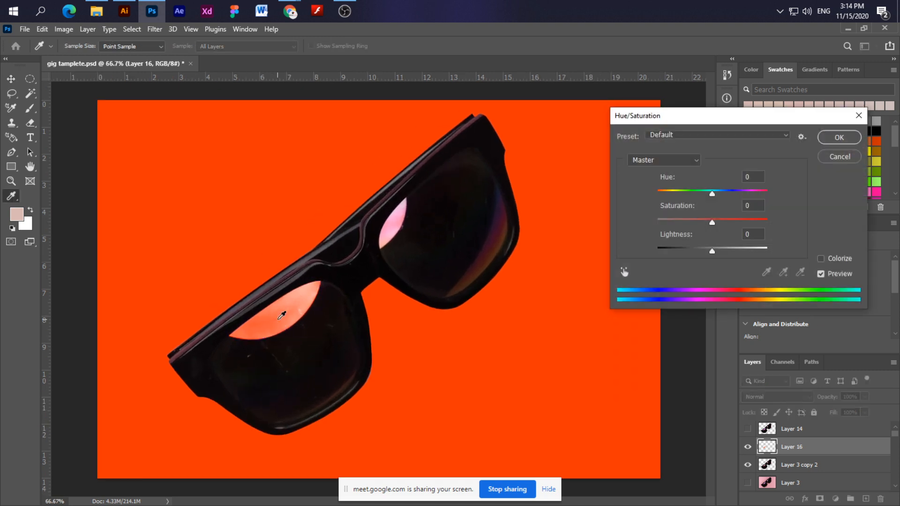
pyautogui.click(840, 159)
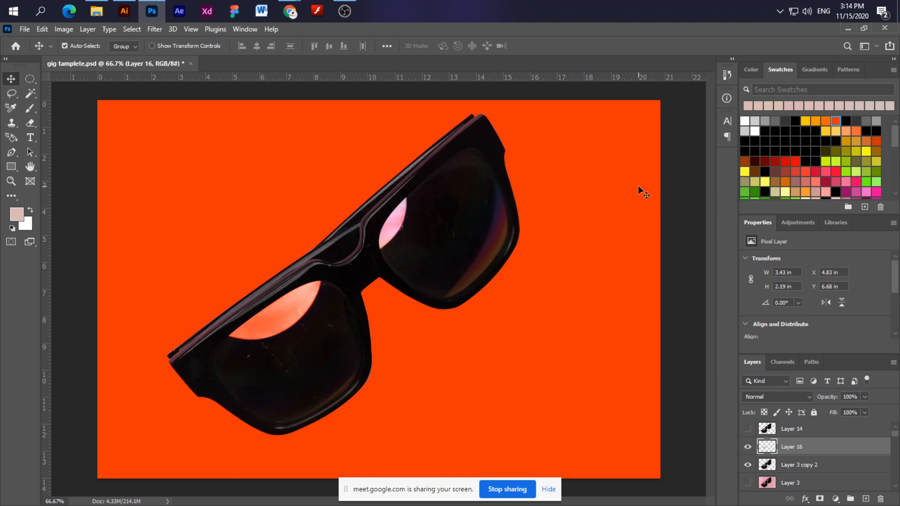
pyautogui.click(458, 225)
pyautogui.moveTo(287, 323); pyautogui.dragTo(357, 364)
pyautogui.hotkey('ctrl', 'z')
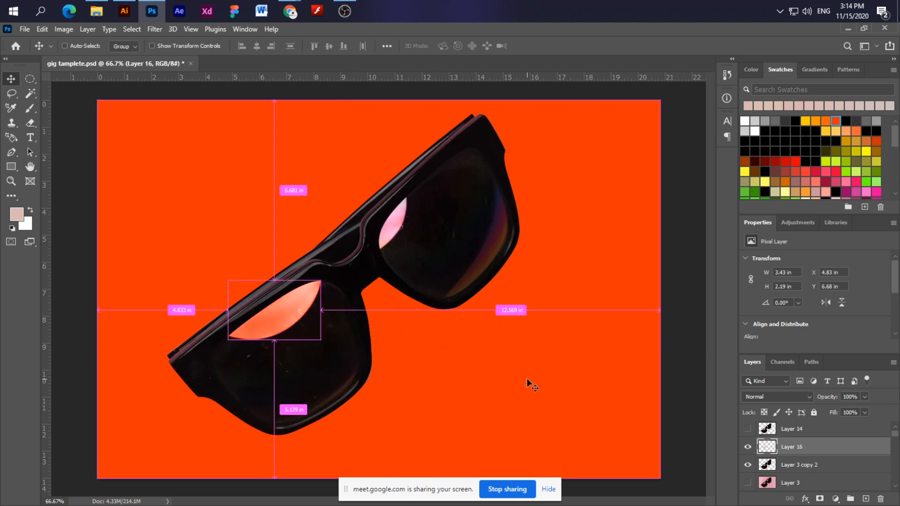
# Load the outline of the recolored reflection layer as a selection and choose the Gradient tool.
pyautogui.keyDown('ctrl'); pyautogui.click(352, 349); pyautogui.keyUp('ctrl')
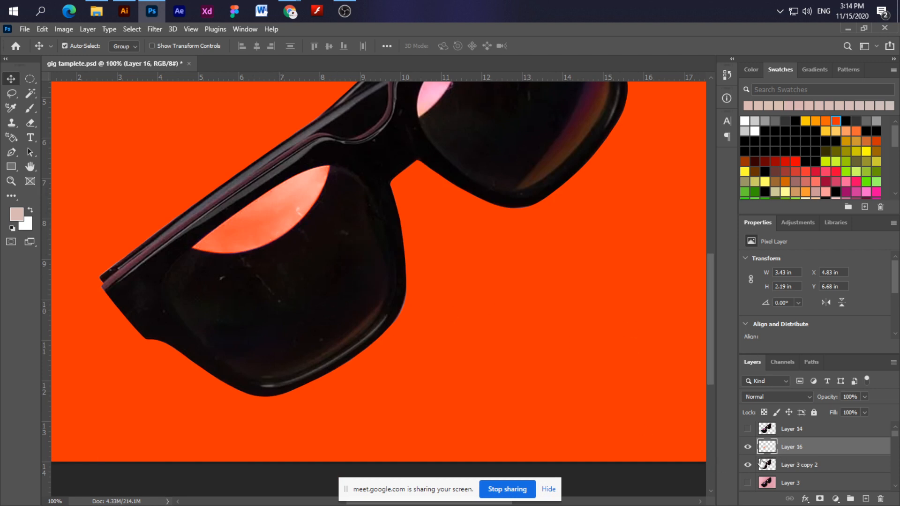
pyautogui.keyDown('ctrl'); pyautogui.click(768, 449); pyautogui.keyUp('ctrl')
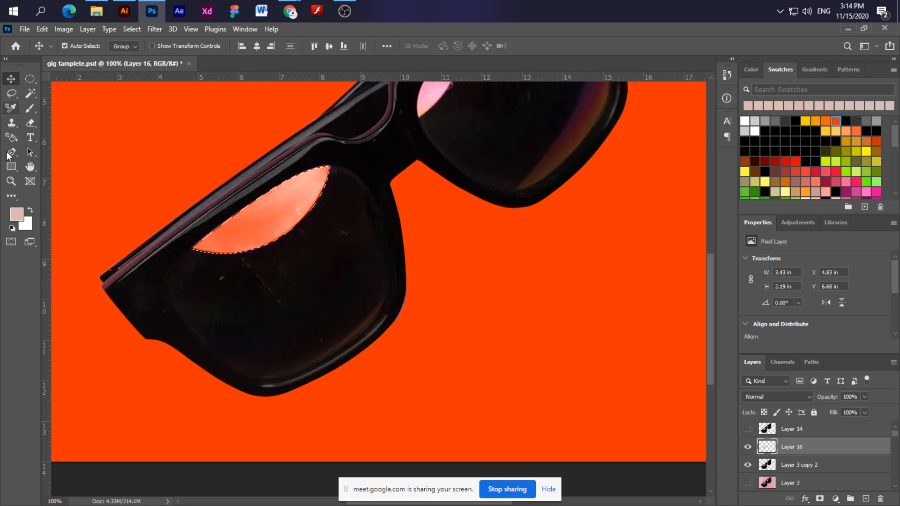
pyautogui.press('i')
pyautogui.click(4, 200)
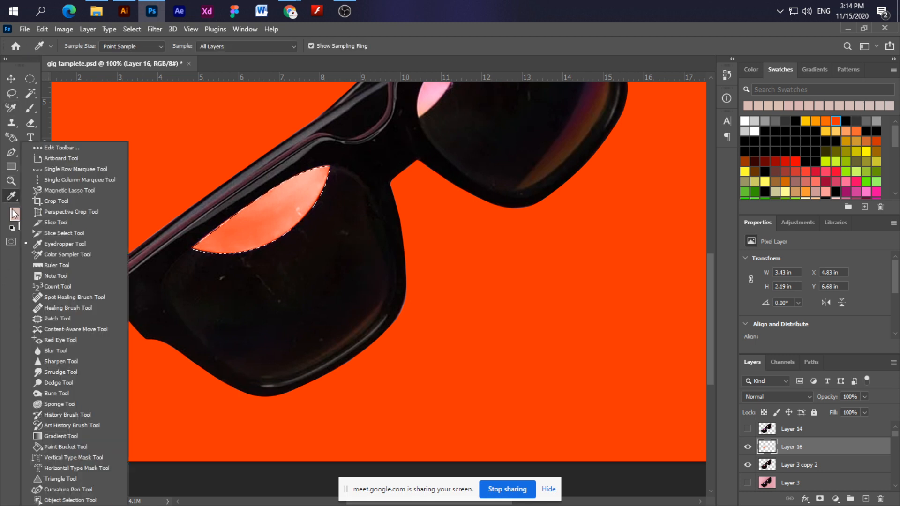
pyautogui.click(70, 436)
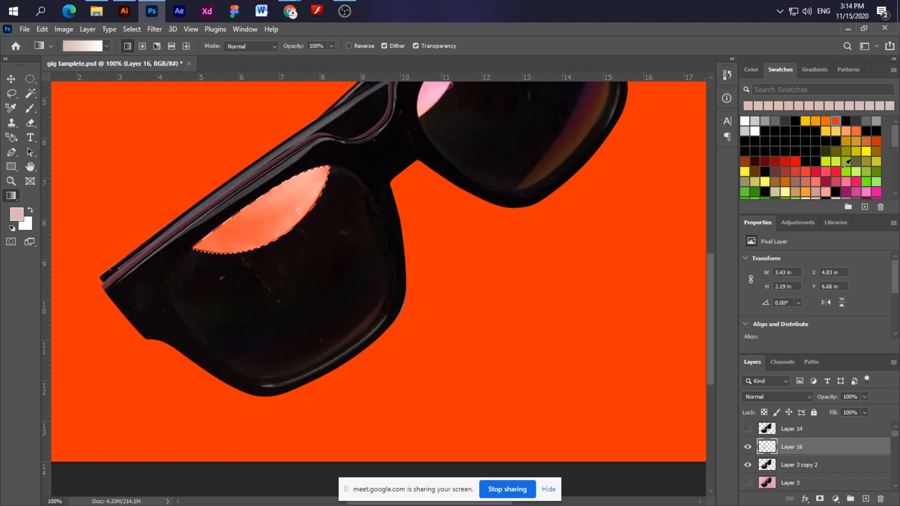
# Fill the reflection selection with a diagonal linear gradient from the background's orange to white, and deselect.
pyautogui.click(836, 121)
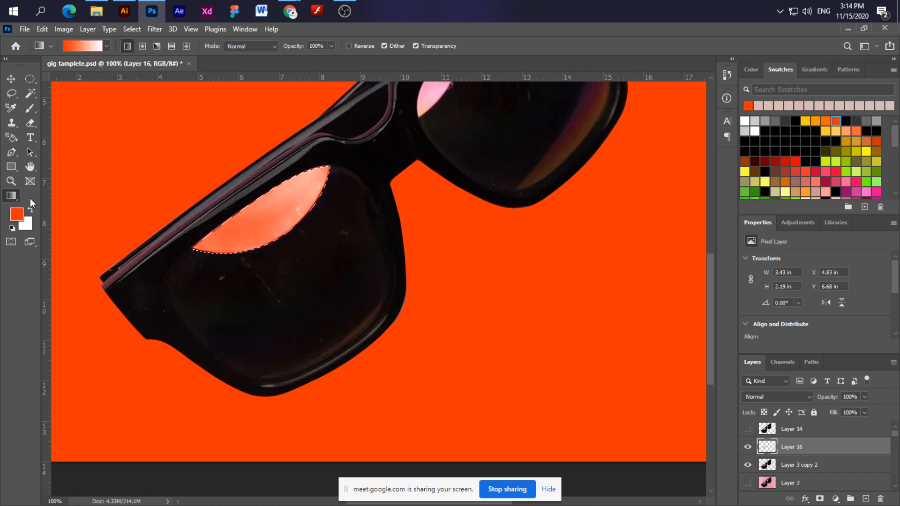
pyautogui.moveTo(175, 299); pyautogui.dragTo(327, 161)
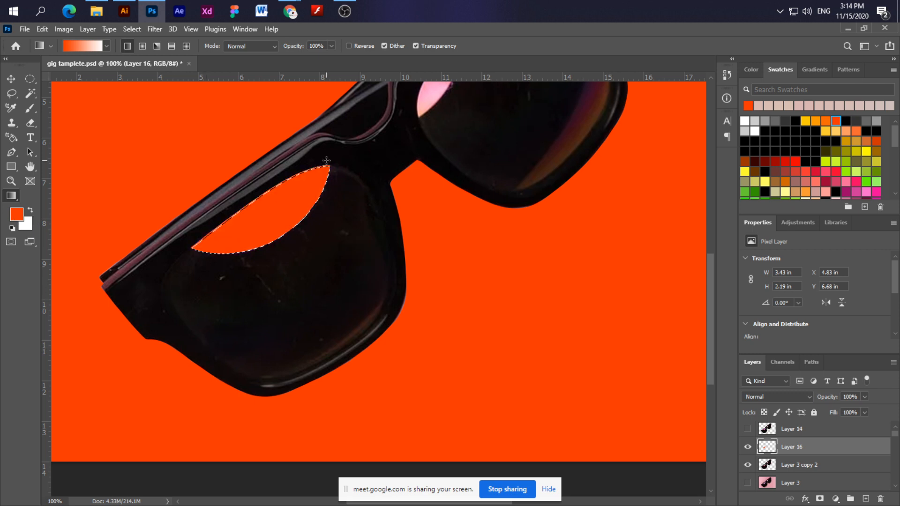
pyautogui.moveTo(250, 300); pyautogui.dragTo(281, 208)
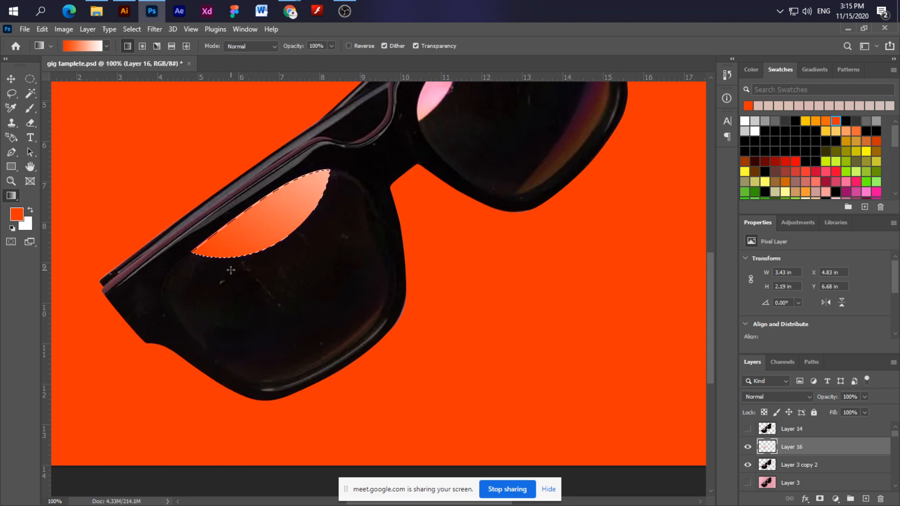
pyautogui.click(11, 79)
pyautogui.hotkey('ctrl', 'd')
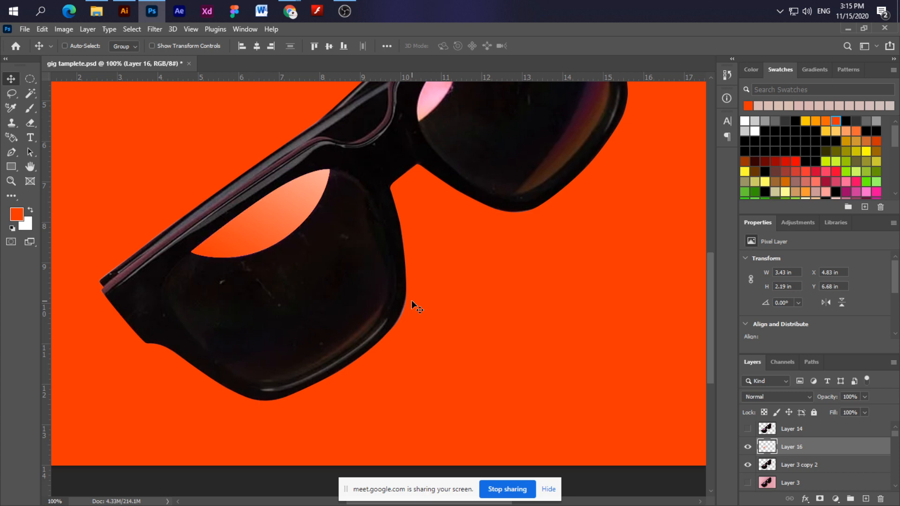
# Start a Pen path at the upper tip of the pink reflection, with the sunglasses layer Layer 3 copy 2 active.
pyautogui.hotkey('ctrl', '-')
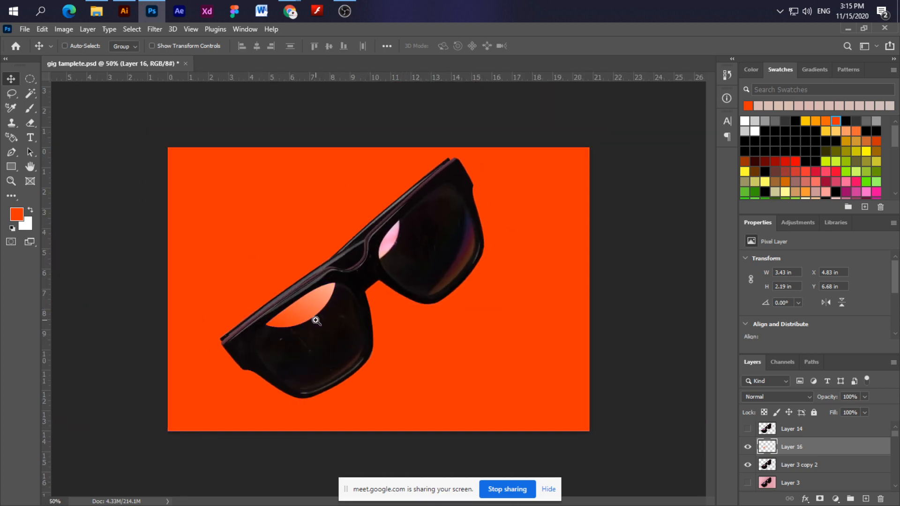
pyautogui.hotkey('ctrl', '+')
pyautogui.hotkey('ctrl', '+')
pyautogui.keyDown('ctrl'); pyautogui.click(464, 368); pyautogui.keyUp('ctrl')
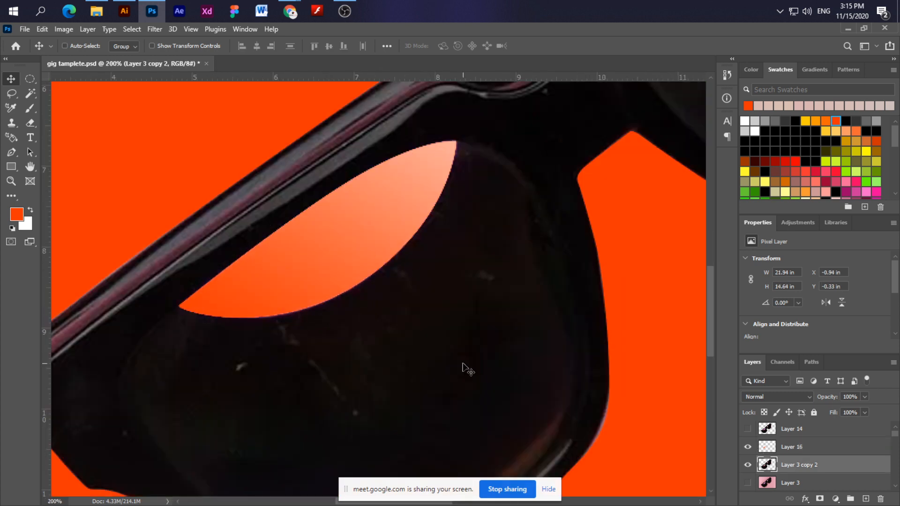
pyautogui.hotkey('ctrl', '-')
pyautogui.scroll(5, 463, 367)
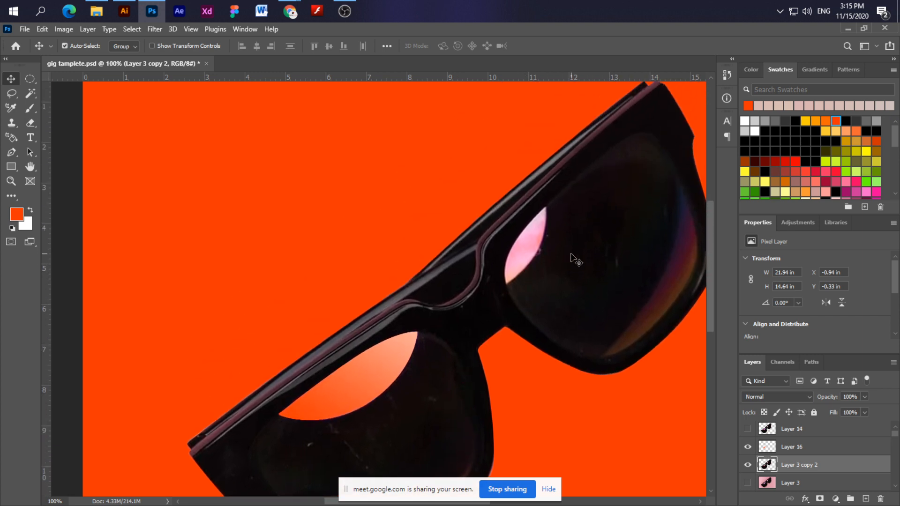
pyautogui.keyDown('ctrl'); pyautogui.click(551, 263); pyautogui.keyUp('ctrl')
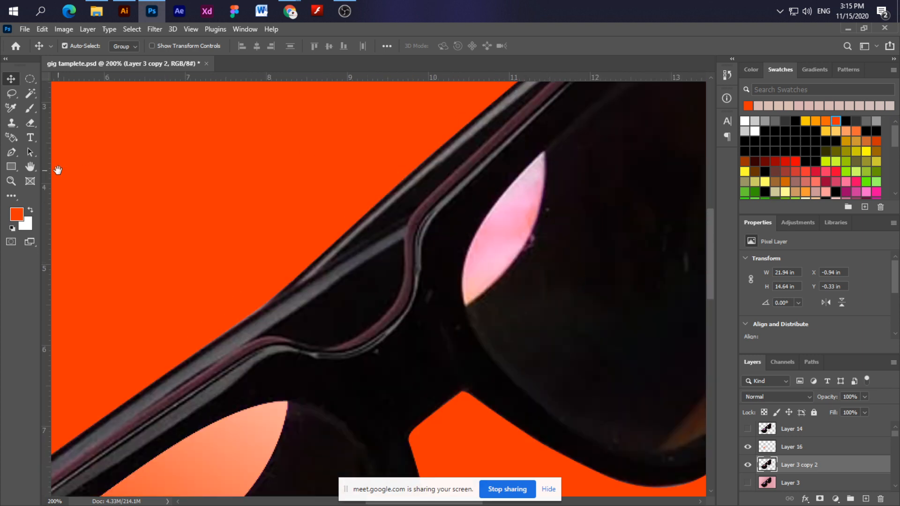
pyautogui.click(13, 151)
pyautogui.keyDown('ctrl'); pyautogui.click(537, 214); pyautogui.keyUp('ctrl')
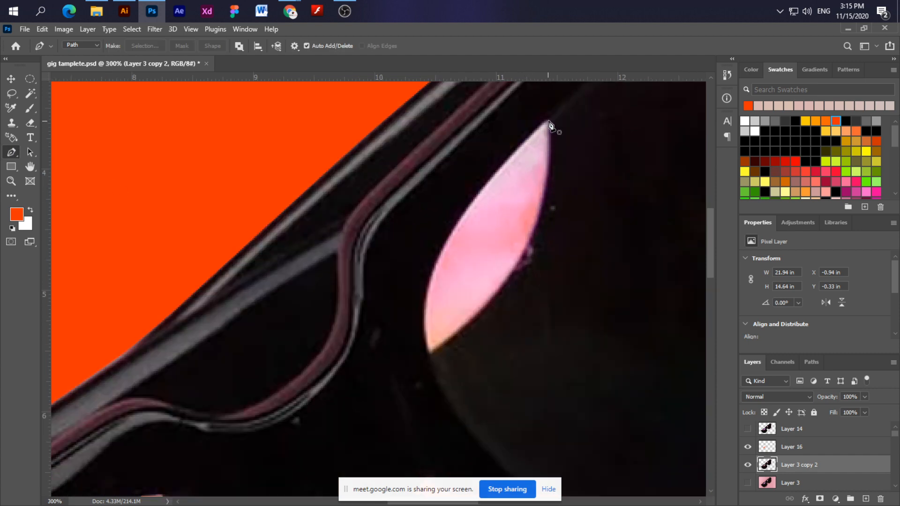
pyautogui.click(549, 121)
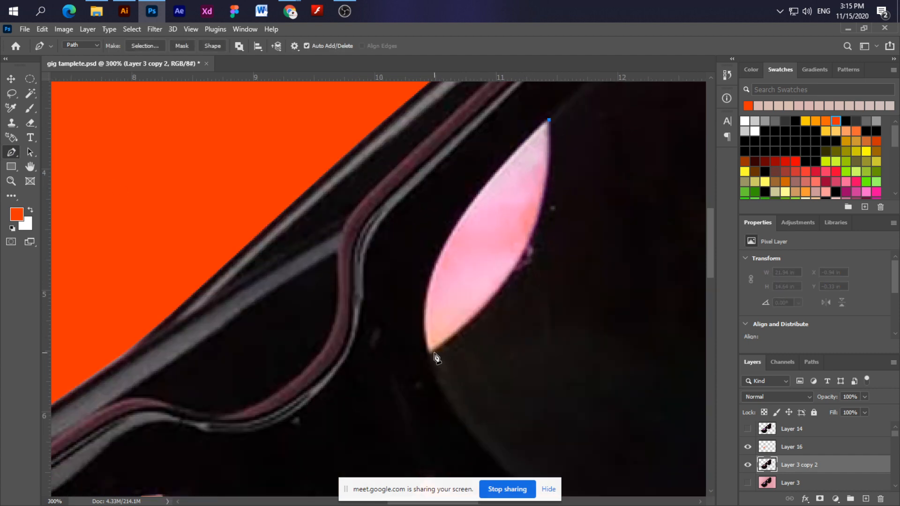
pyautogui.moveTo(435, 352); pyautogui.dragTo(305, 423)
pyautogui.hotkey('ctrl', 'z')
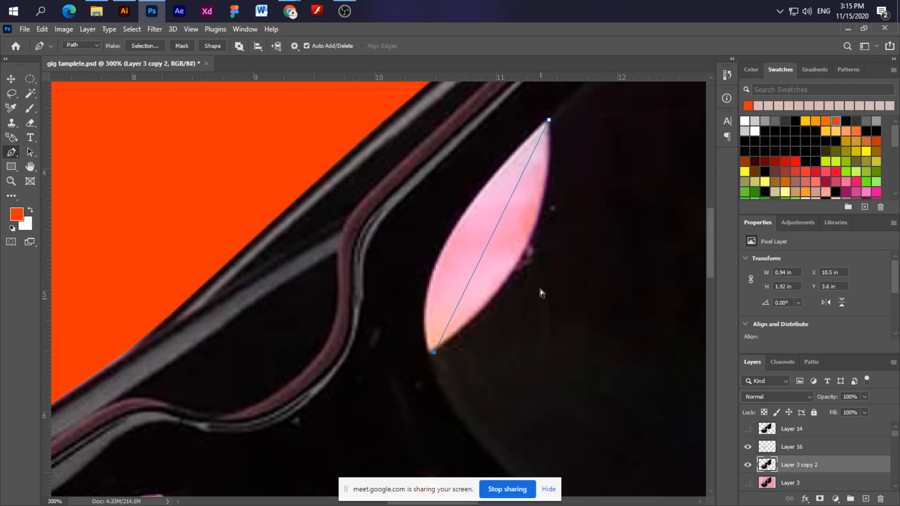
pyautogui.hotkey('ctrl', 'z')
# Trace the path with curved segments down one edge of the pink reflection and back up the other, closing it at the upper tip.
pyautogui.moveTo(528, 246); pyautogui.dragTo(497, 298)
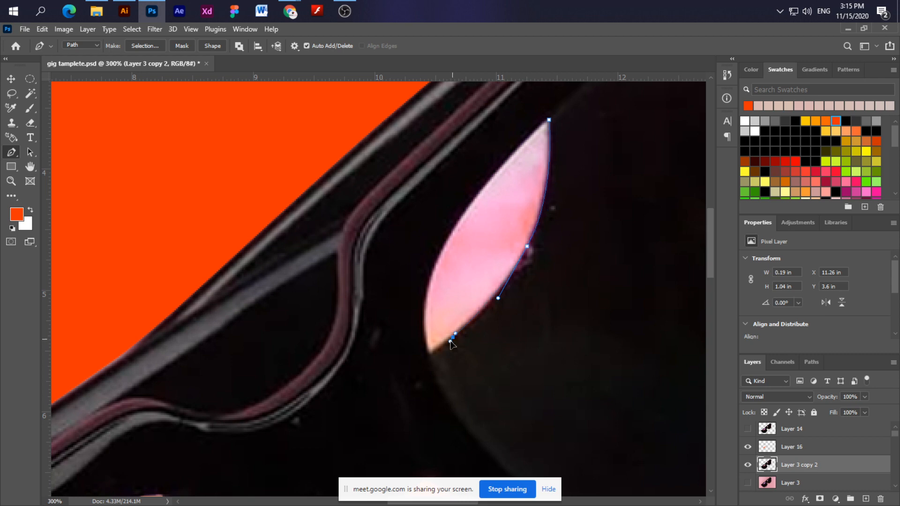
pyautogui.moveTo(453, 337); pyautogui.dragTo(437, 353)
pyautogui.click(431, 355)
pyautogui.moveTo(437, 257); pyautogui.dragTo(464, 196)
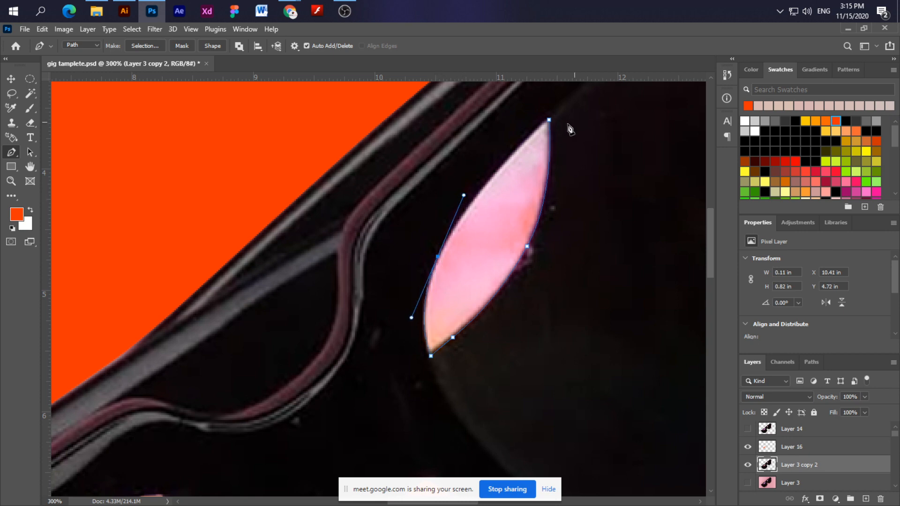
pyautogui.moveTo(549, 120); pyautogui.dragTo(584, 93)
# Convert the traced path into a selection and copy the pink reflection onto its own layer.
pyautogui.hotkey('ctrl', '0')
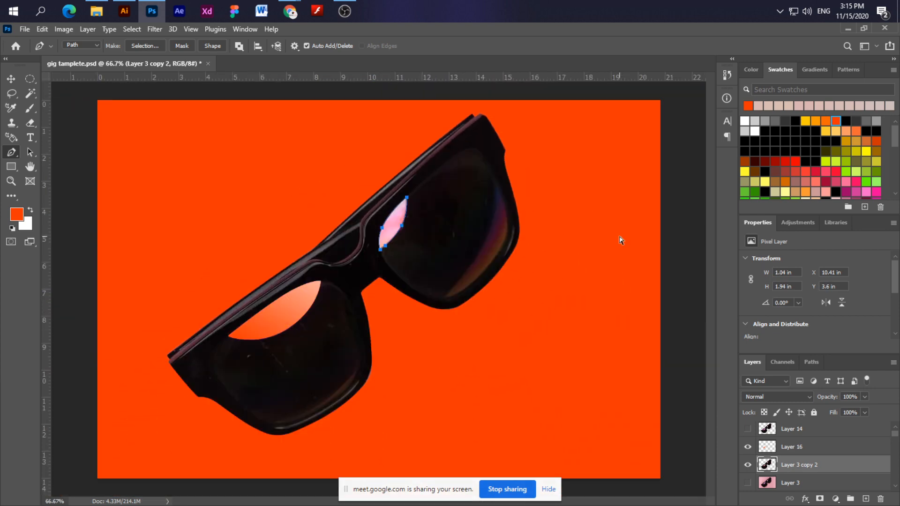
pyautogui.hotkey('ctrl', 'Return')
pyautogui.hotkey('ctrl', 'j')
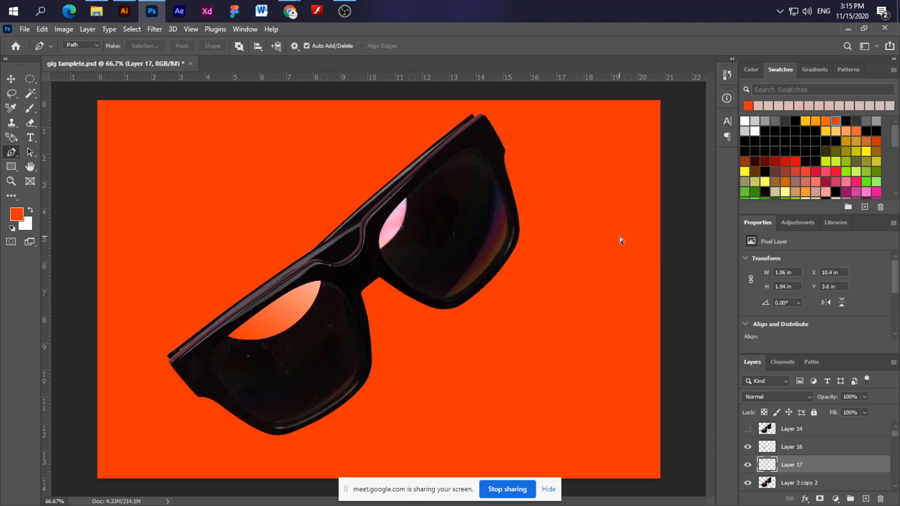
# Remove the small specks beside the pink reflection's edge on Layer 3 copy 2 with the Spot Healing Brush.
pyautogui.click(402, 236)
pyautogui.click(402, 236)
pyautogui.hotkey('ctrl', '+')
pyautogui.hotkey('ctrl', '+')
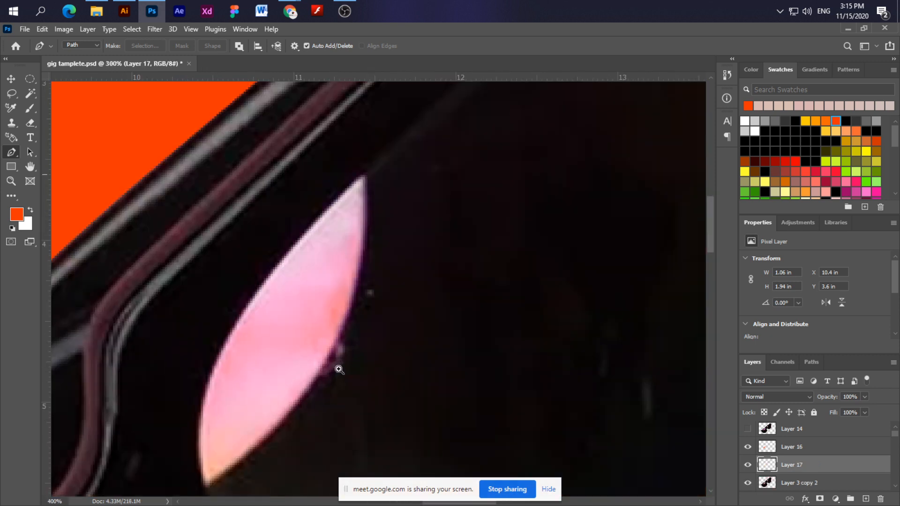
pyautogui.press('v')
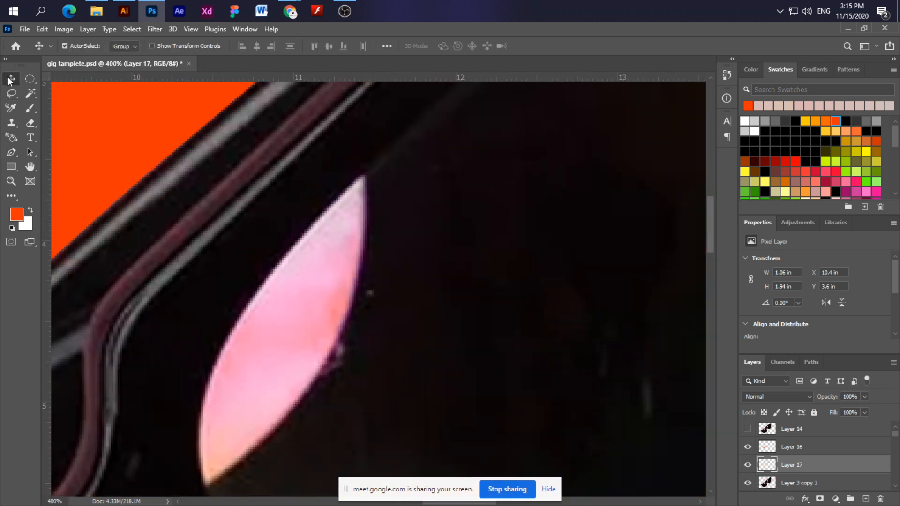
pyautogui.click(388, 321)
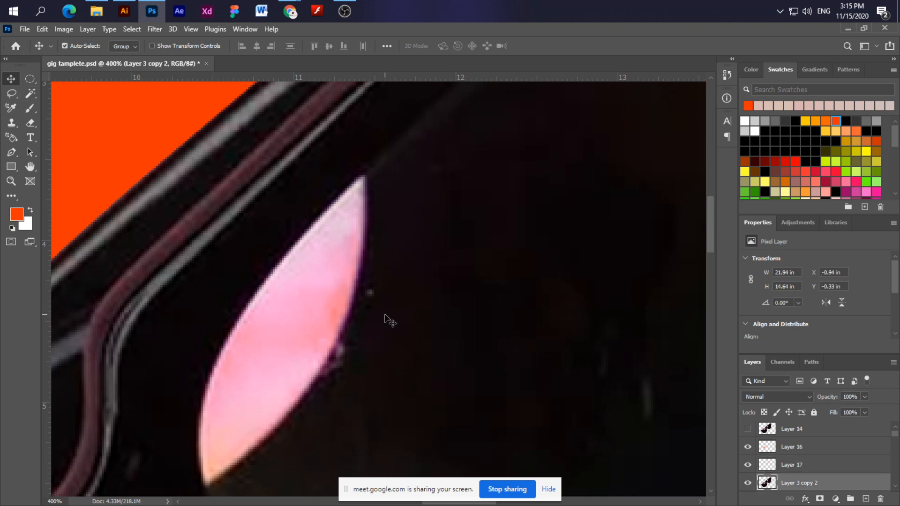
pyautogui.click(11, 123)
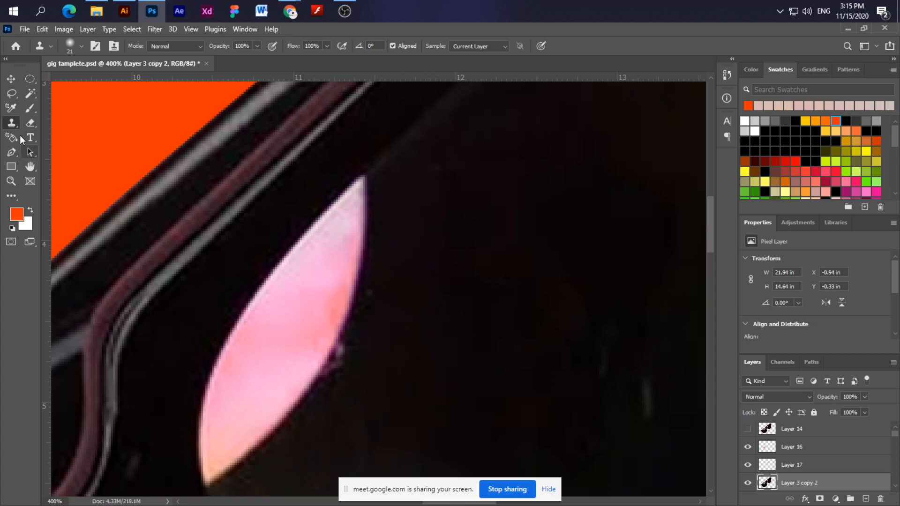
pyautogui.click(11, 199)
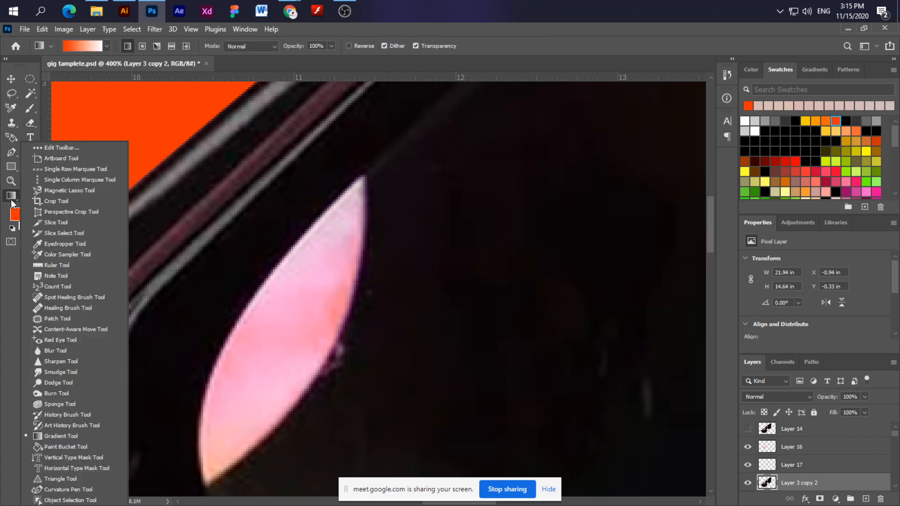
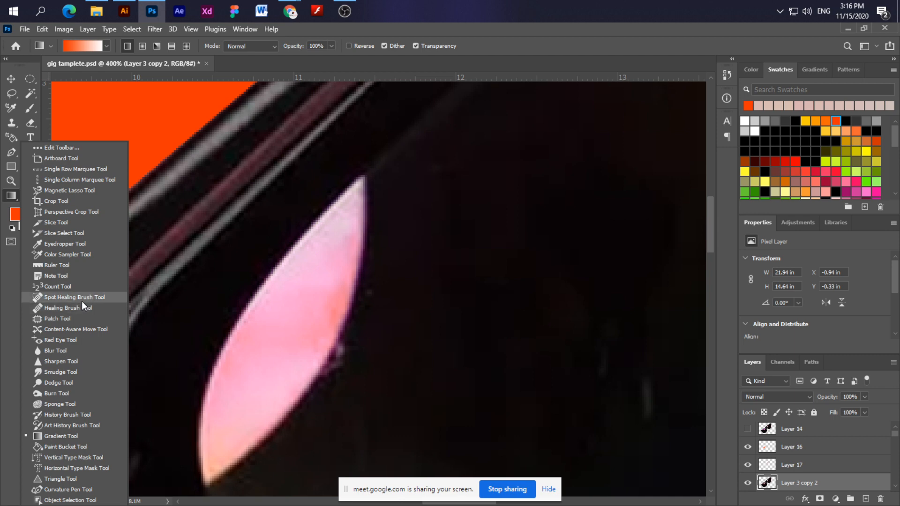
pyautogui.click(82, 299)
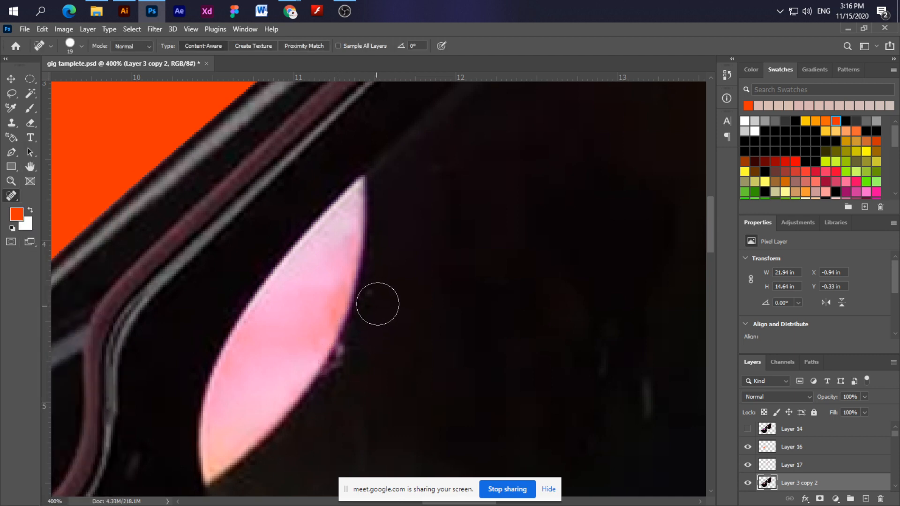
pyautogui.click(380, 298)
pyautogui.click(341, 355)
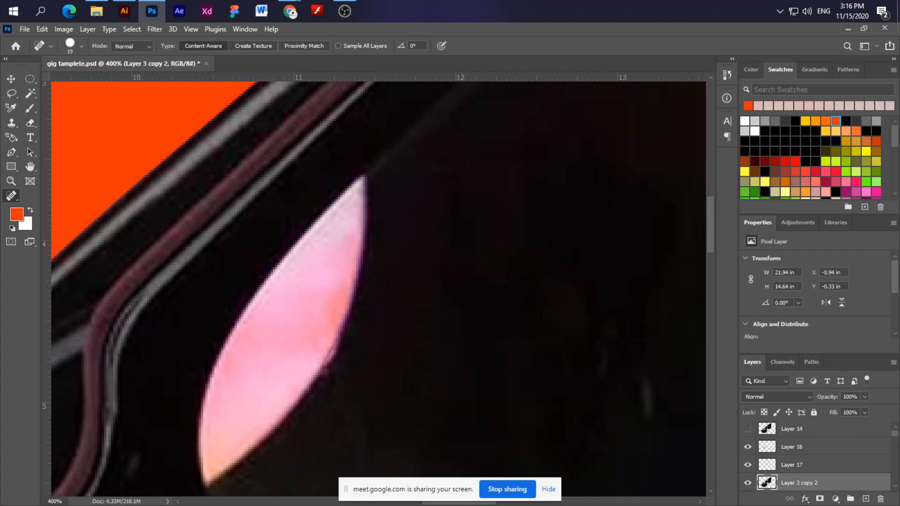
# Clean the remaining marks along the pink reflection's edge and on the dark lens with the Clone Stamp.
pyautogui.click(12, 123)
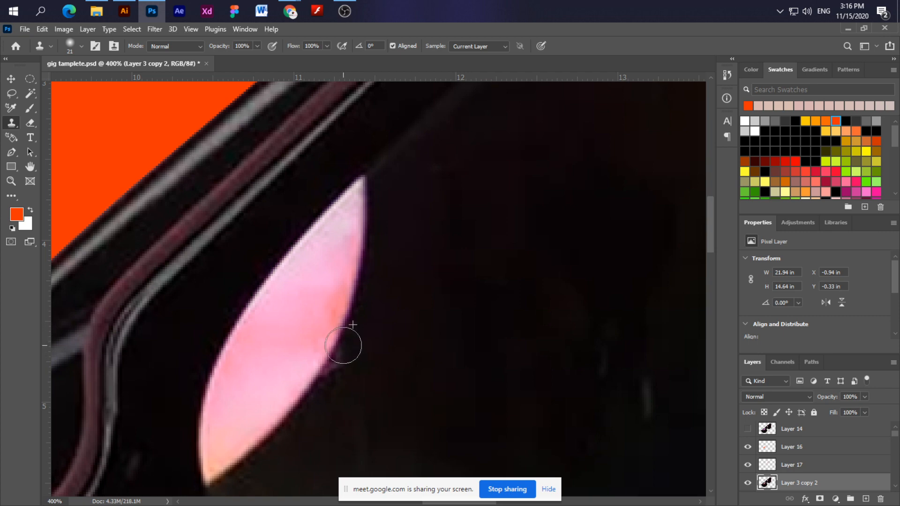
pyautogui.moveTo(345, 347); pyautogui.dragTo(338, 355)
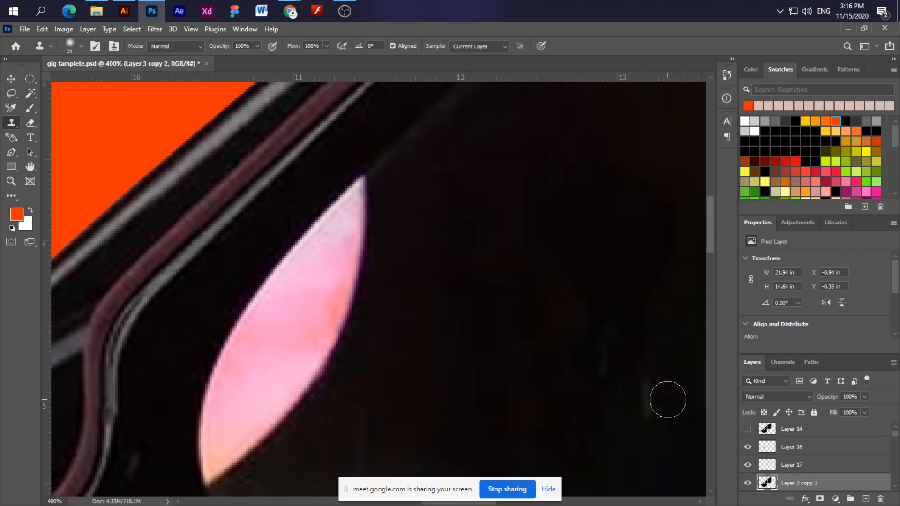
pyautogui.keyDown('alt'); pyautogui.click(655, 356); pyautogui.keyUp('alt')
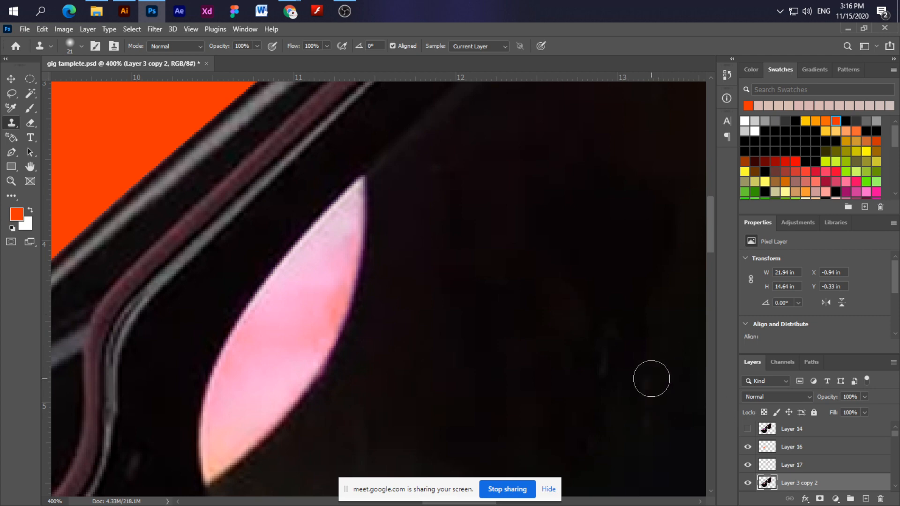
pyautogui.hotkey('ctrl', '-')
pyautogui.hotkey('ctrl', '-')
pyautogui.hotkey('ctrl', '-')
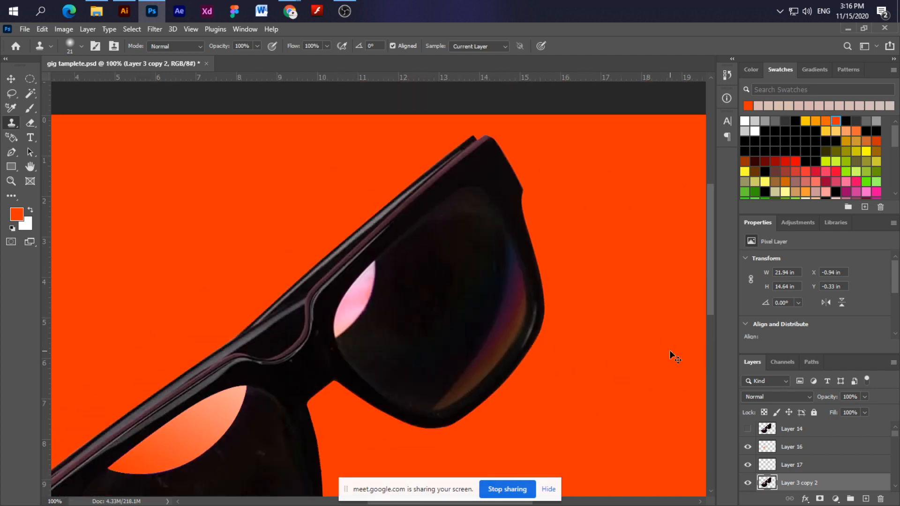
pyautogui.hotkey('ctrl', '+')
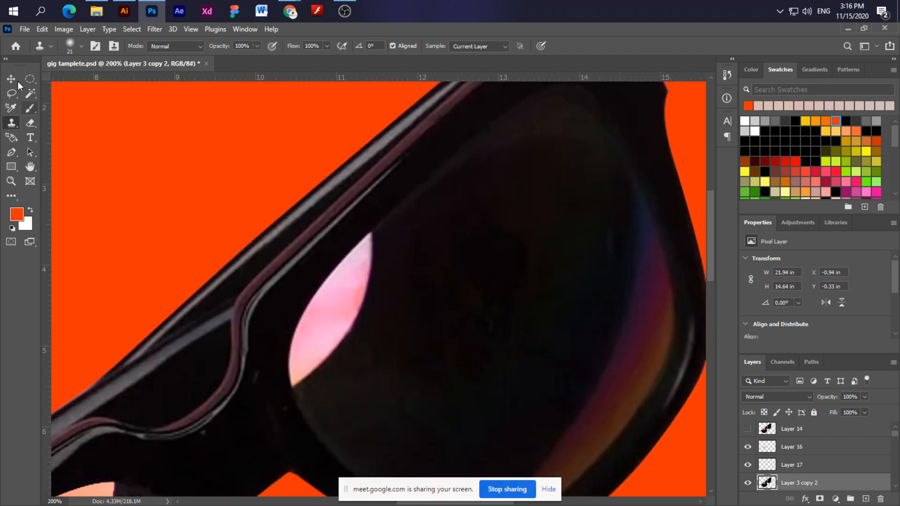
# Choose the Gradient tool, load the outline of the pink reflection's layer as a selection, and fill it with the foreground orange.
pyautogui.press('v')
pyautogui.click(330, 318)
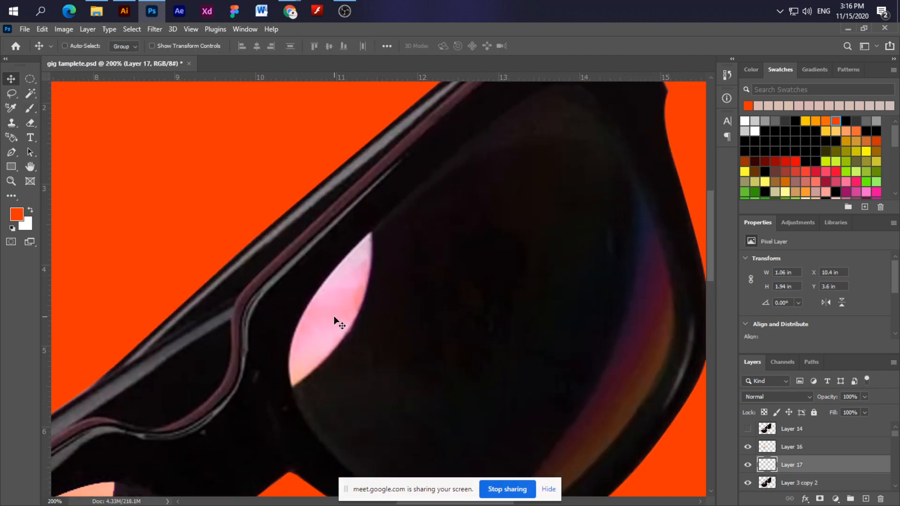
pyautogui.scroll(-1, 334, 316)
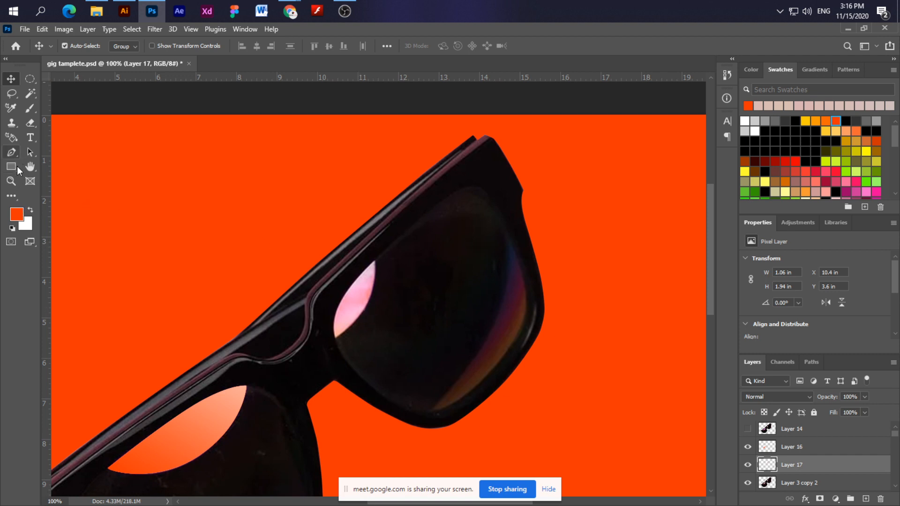
pyautogui.click(12, 197)
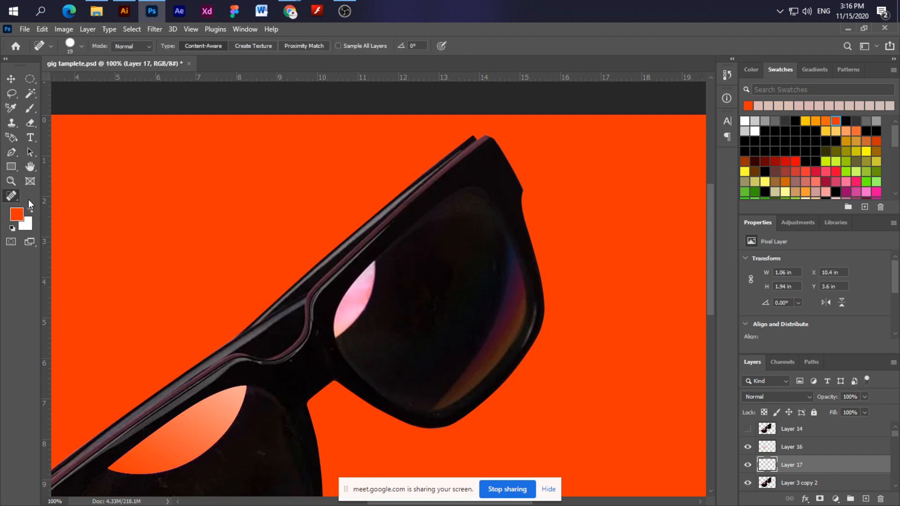
pyautogui.click(18, 198)
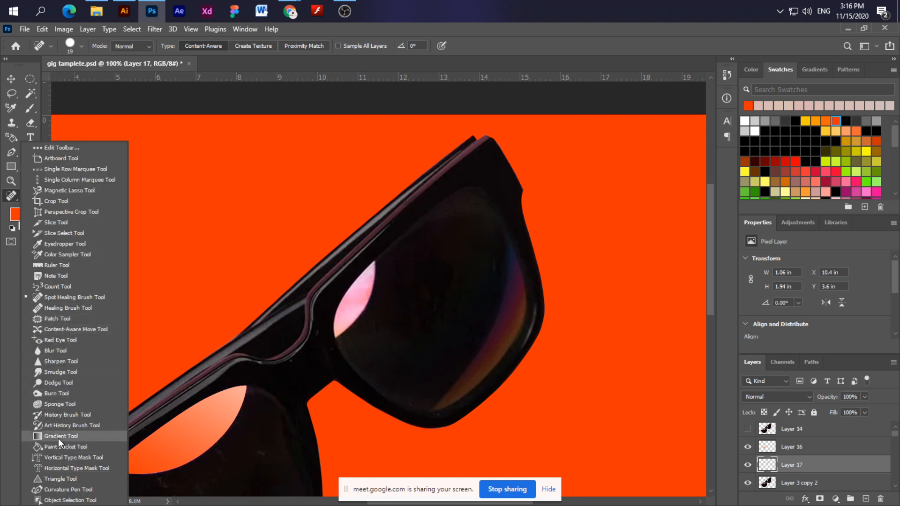
pyautogui.click(60, 437)
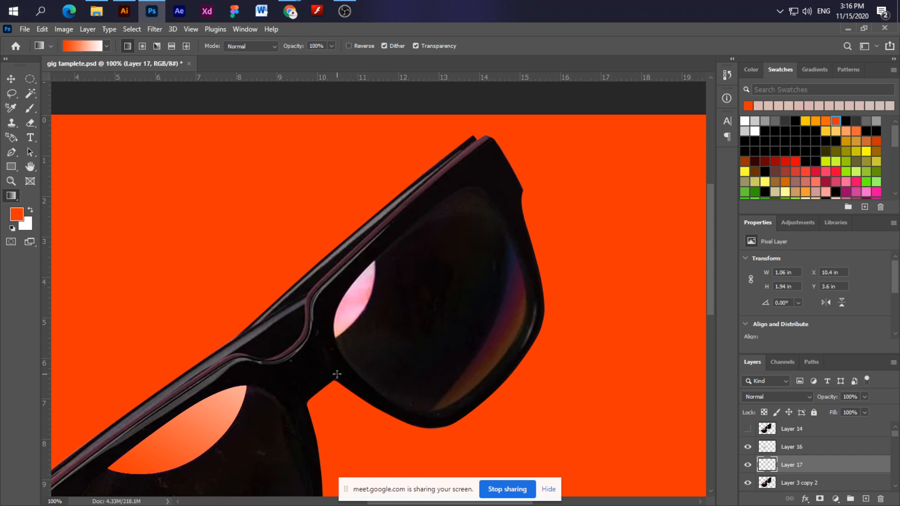
pyautogui.keyDown('ctrl'); pyautogui.click(767, 466); pyautogui.keyUp('ctrl')
pyautogui.press('Delete')
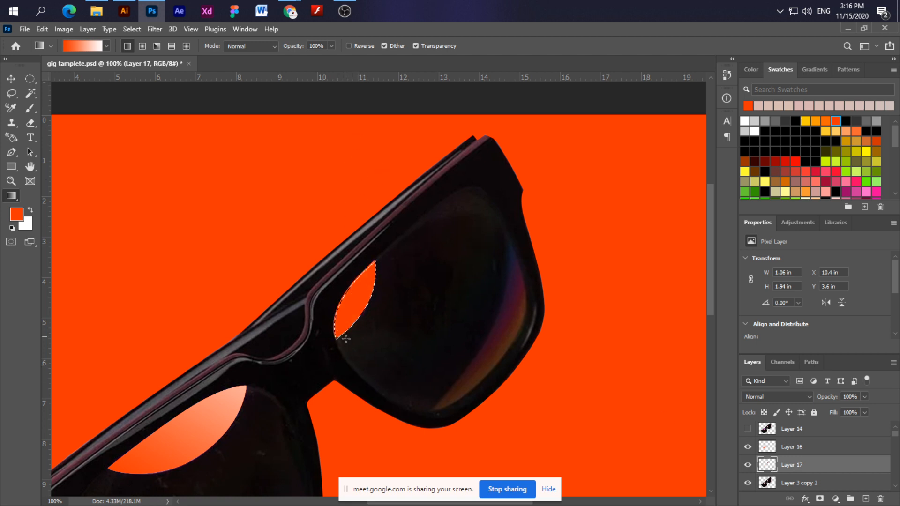
# Fill the selected reflection on the upper lens with an orange-to-white linear gradient on Layer 17 and remove the selection.
pyautogui.moveTo(374, 216); pyautogui.dragTo(352, 350)
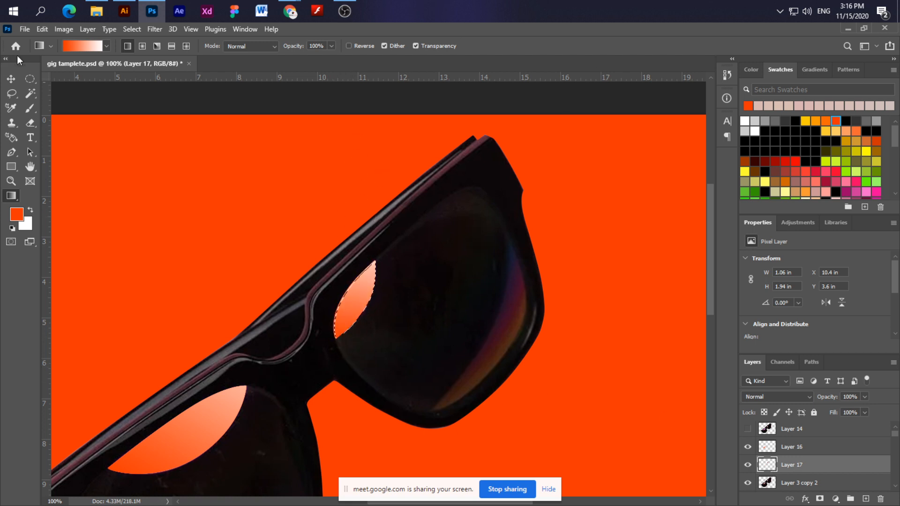
pyautogui.click(11, 79)
pyautogui.hotkey('ctrl', 'd')
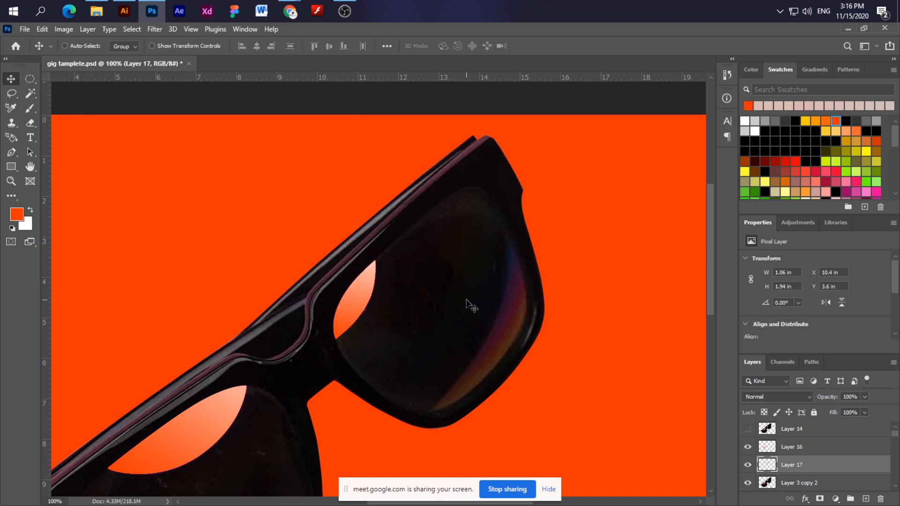
pyautogui.hotkey('ctrl', '-')
pyautogui.hotkey('ctrl', '-')
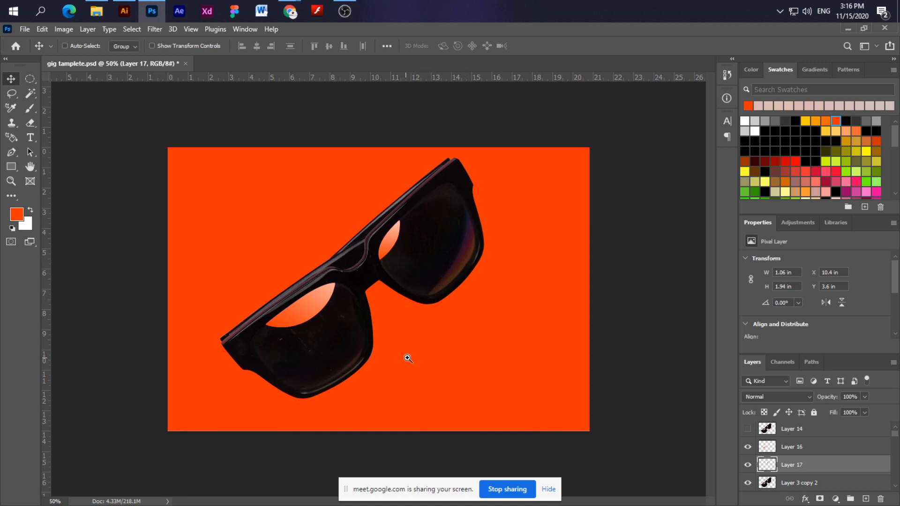
pyautogui.hotkey('ctrl', '+')
pyautogui.hotkey('ctrl', '-')
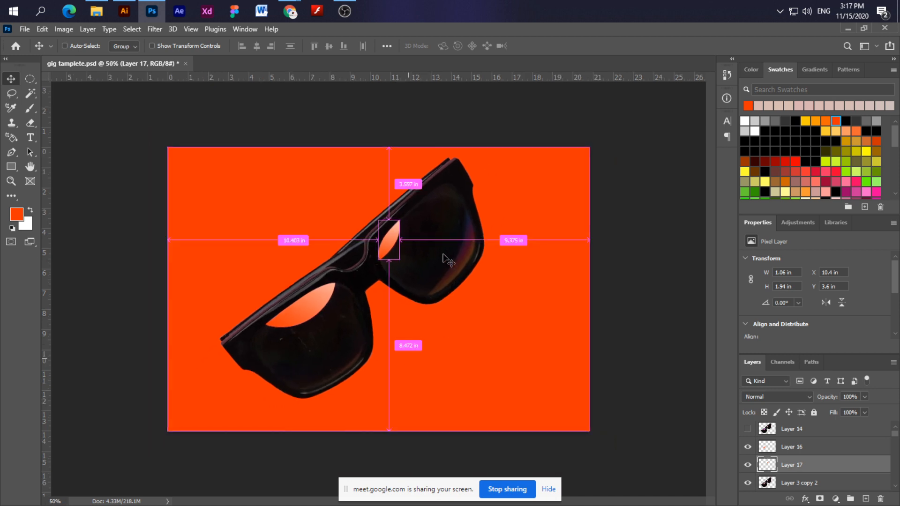
# Select the sunglasses cutout, Layer 3 copy 2, and toggle its visibility to compare the image with and without it.
pyautogui.keyDown('ctrl'); pyautogui.click(443, 255); pyautogui.keyUp('ctrl')
pyautogui.scroll(-2, 797, 457)
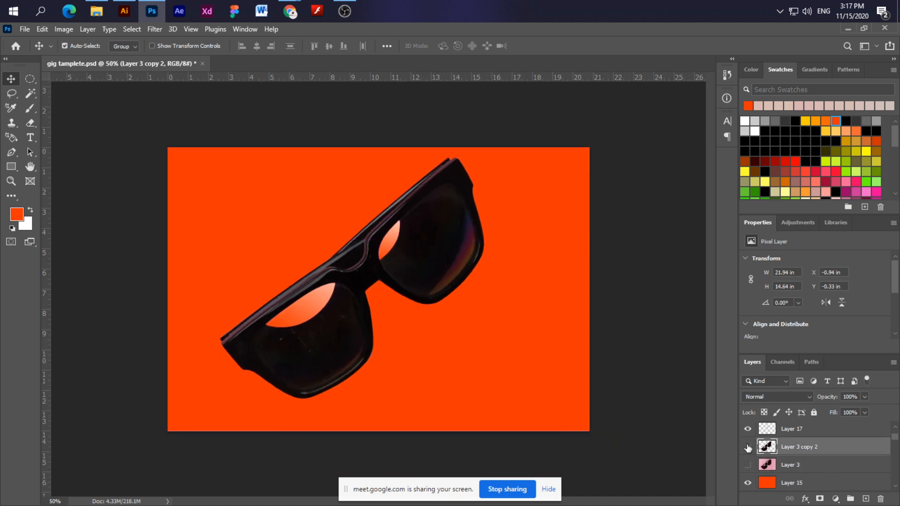
pyautogui.click(748, 447)
pyautogui.click(748, 448)
pyautogui.click(748, 448)
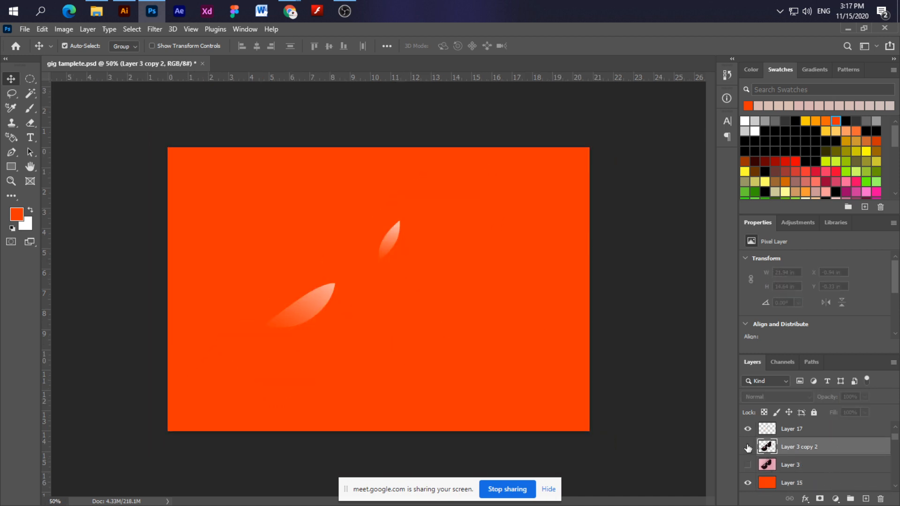
pyautogui.click(748, 448)
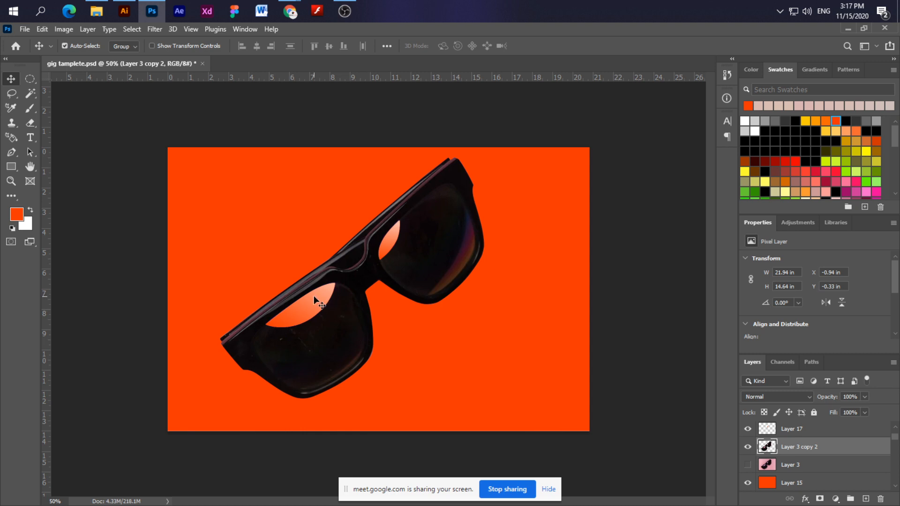
# Hide Layer 3 copy 2 and pick each of the two gradient lens reflections to examine them on their own layers.
pyautogui.click(748, 447)
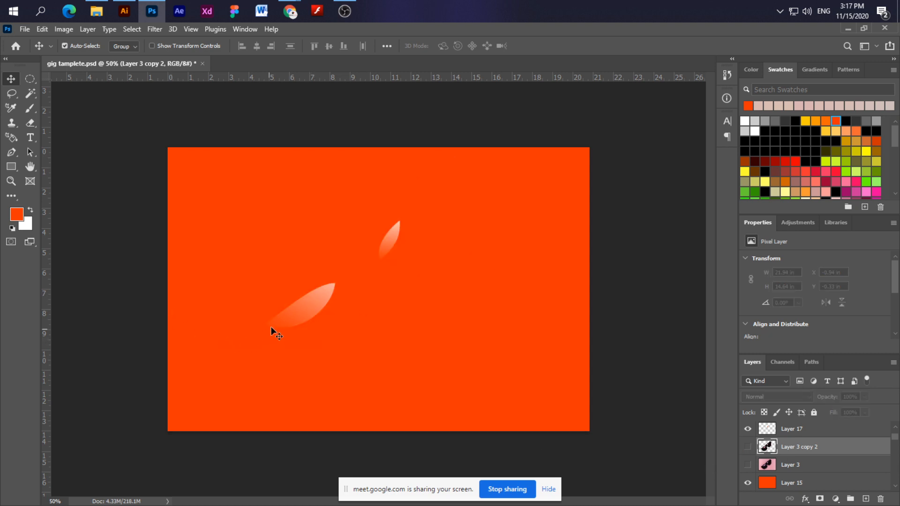
pyautogui.click(295, 316)
pyautogui.click(389, 242)
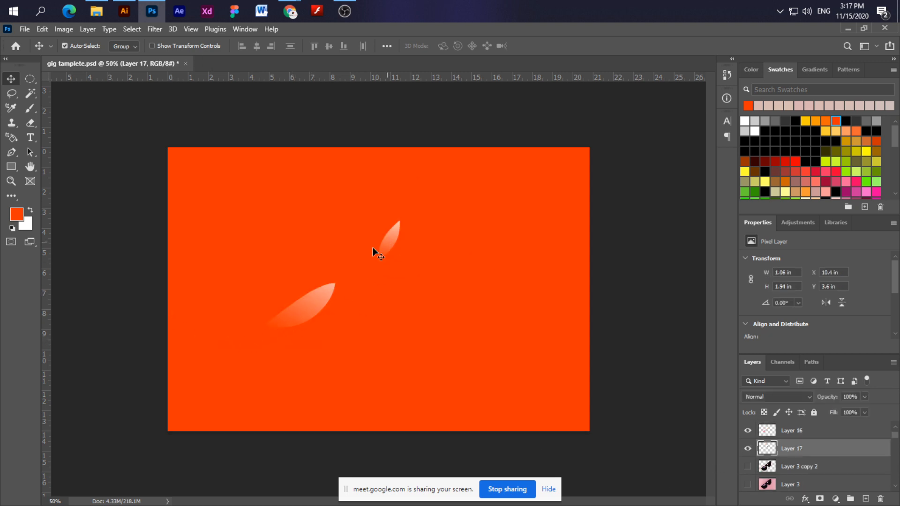
pyautogui.click(369, 258)
pyautogui.click(386, 243)
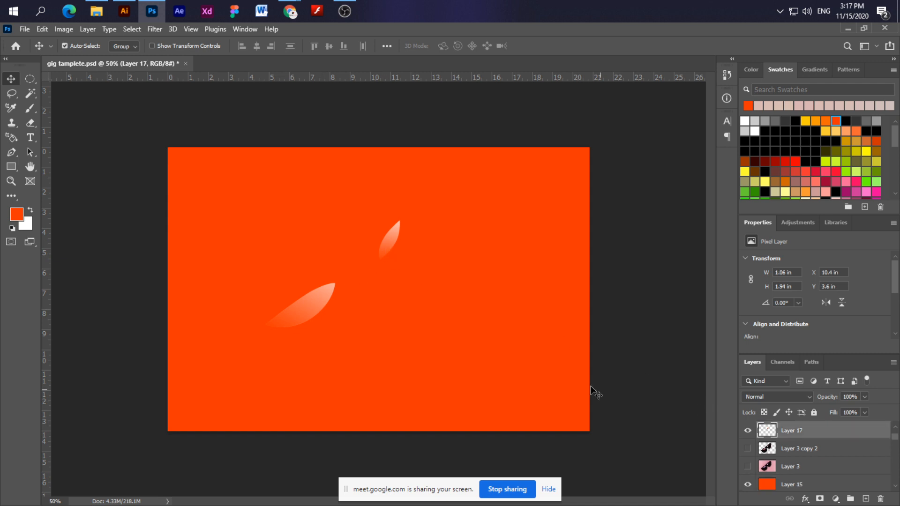
pyautogui.click(290, 298)
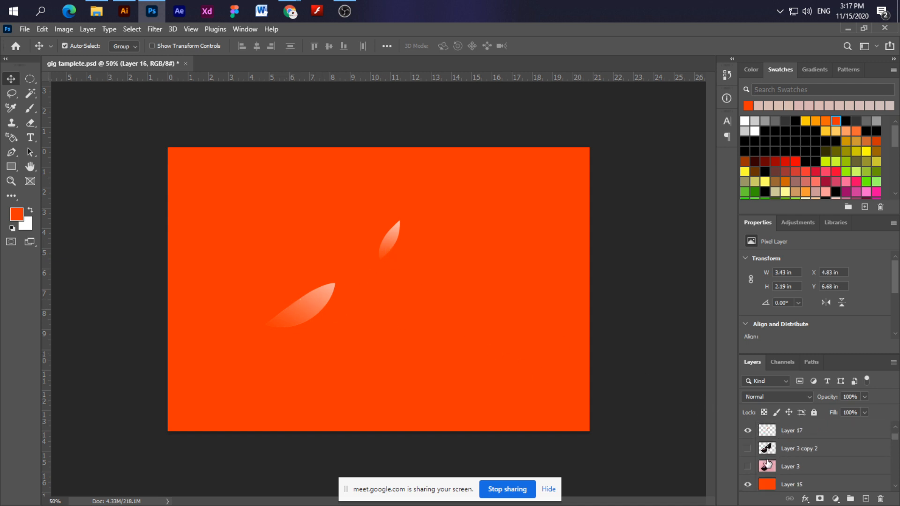
# Briefly display the original pink-background photo in Layer 3, hide it again and restore Layer 3 copy 2.
pyautogui.scroll(-2, 765, 465)
pyautogui.click(749, 466)
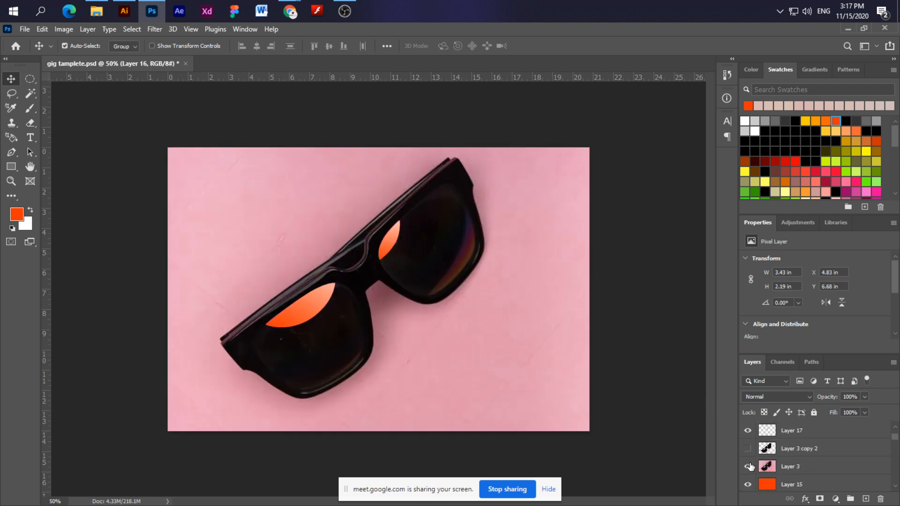
pyautogui.click(749, 466)
pyautogui.click(748, 448)
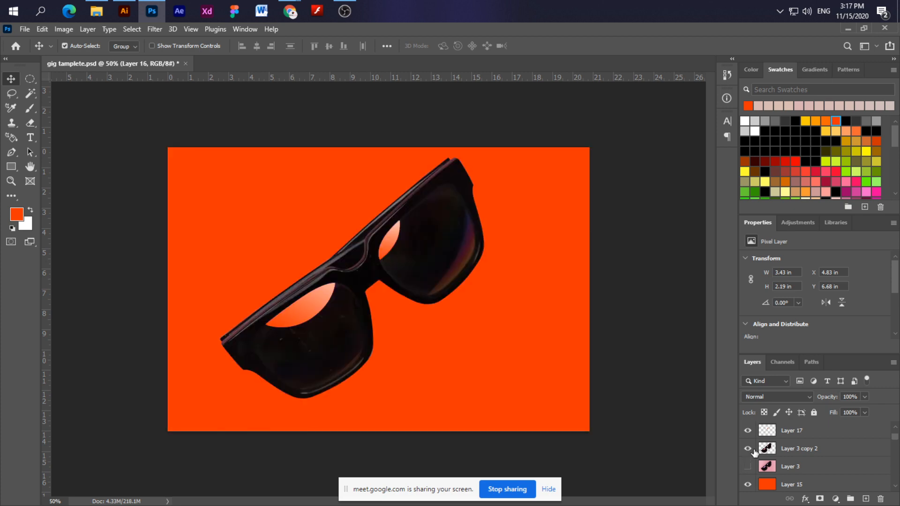
# Merge Layer 16, Layer 17 and Layer 3 copy 2 into a single layer.
pyautogui.click(791, 450)
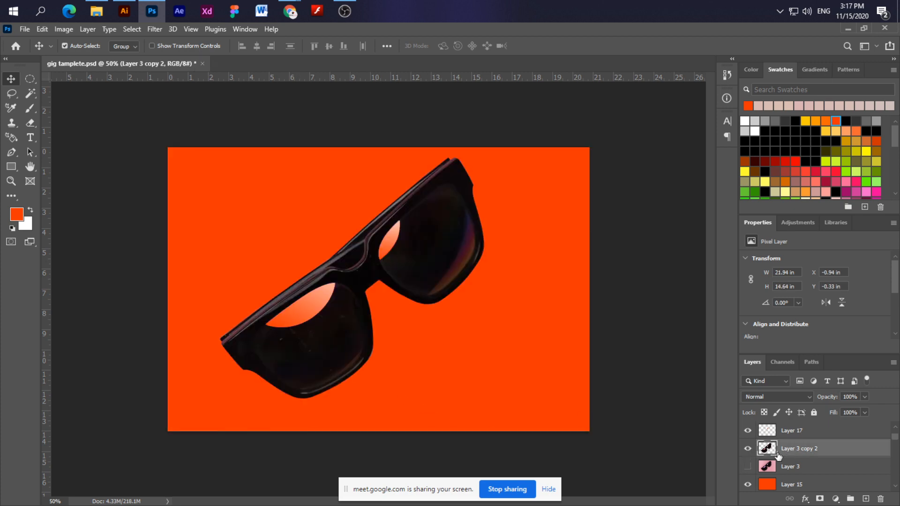
pyautogui.scroll(1, 780, 457)
pyautogui.scroll(1, 782, 457)
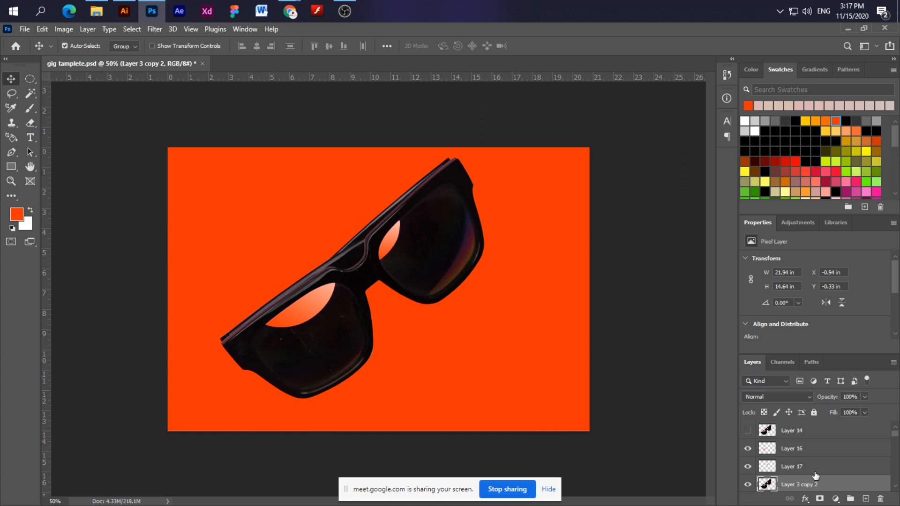
pyautogui.keyDown('shift'); pyautogui.click(800, 450); pyautogui.keyUp('shift')
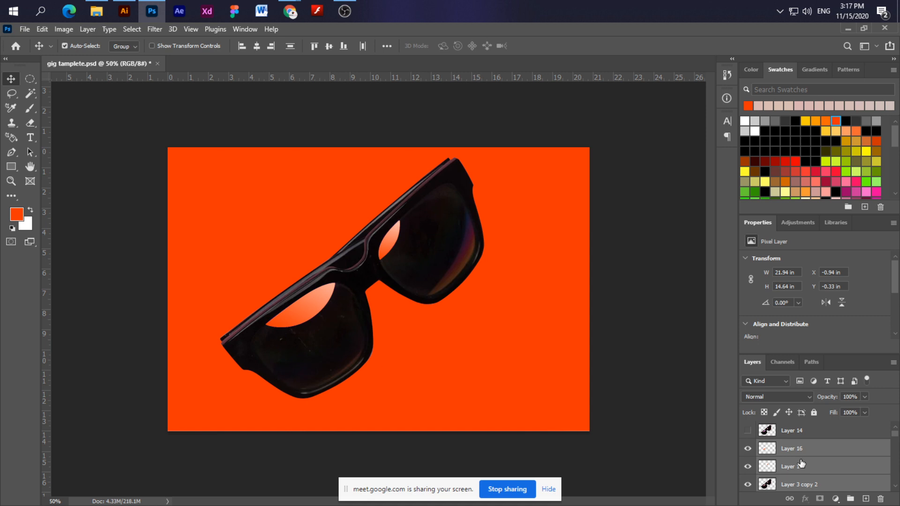
pyautogui.rightClick(801, 464)
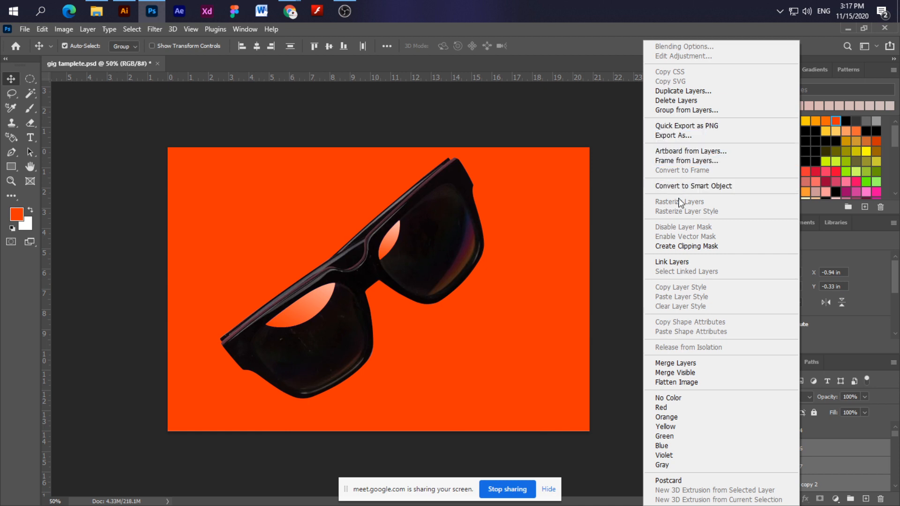
pyautogui.click(699, 364)
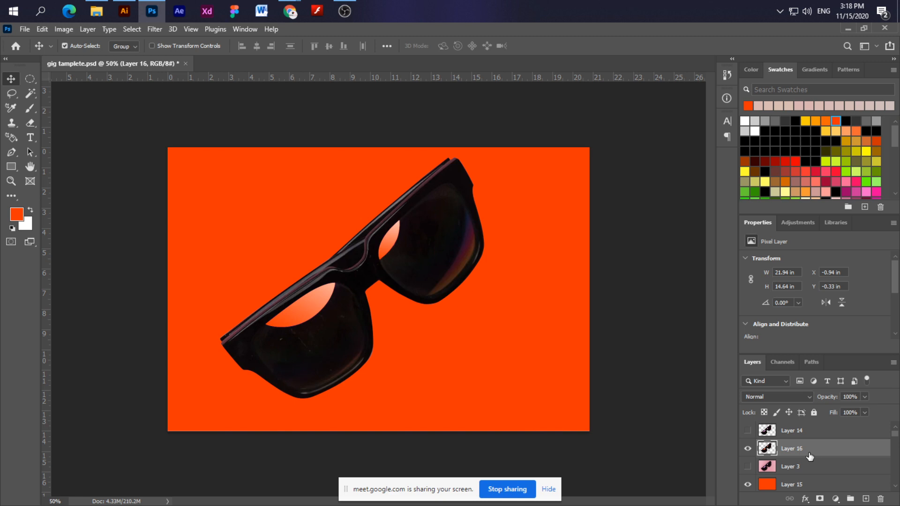
# Check the merged sunglasses layer by hiding and showing it, and undo the merge.
pyautogui.click(748, 450)
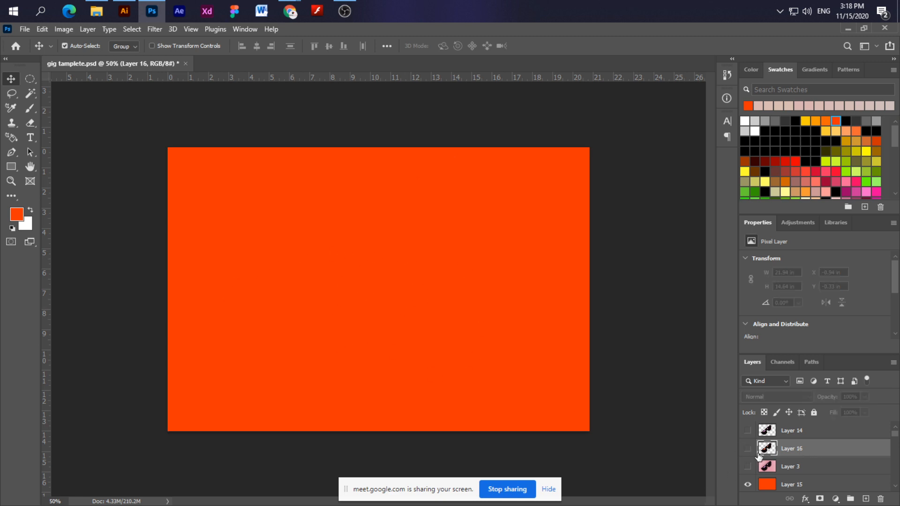
pyautogui.click(747, 449)
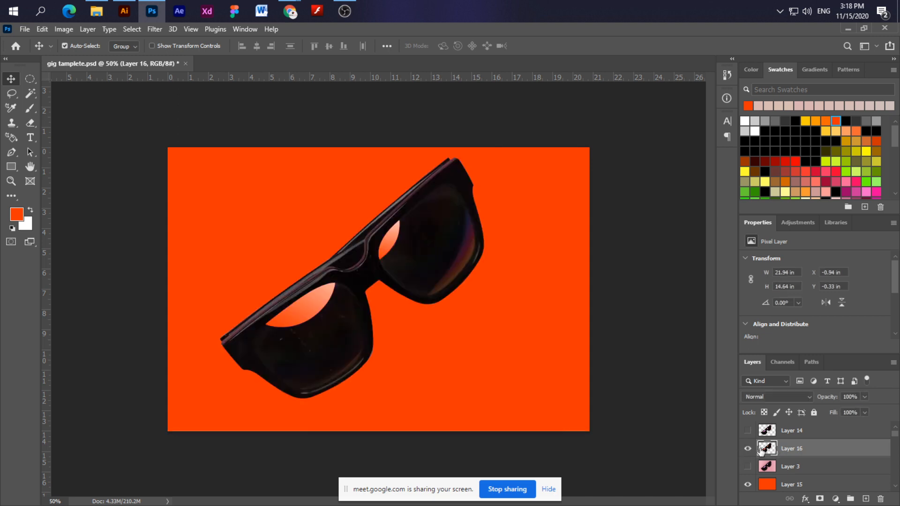
pyautogui.press('ctrl')
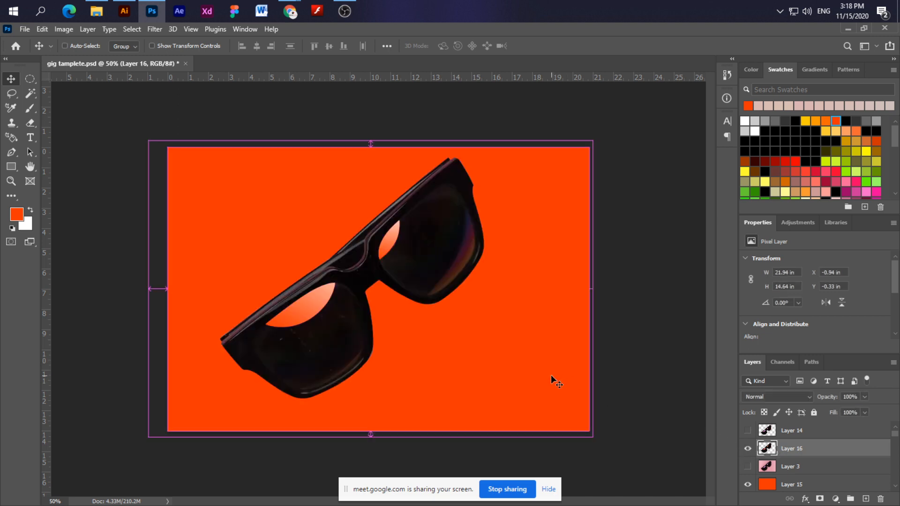
pyautogui.hotkey('ctrl', 'v')
pyautogui.scroll(-1, 809, 452)
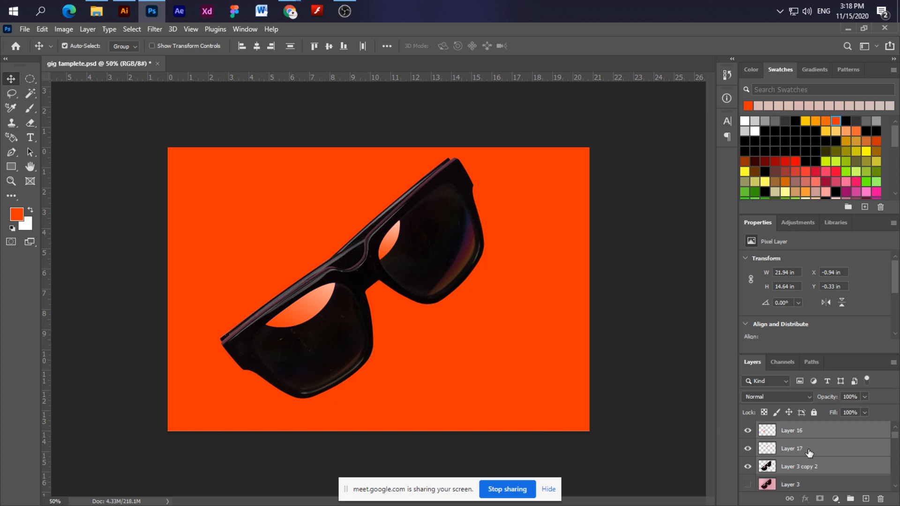
# Select only Layer 3 copy 2, and detach and lengthen the Layers panel so more of the layer stack is shown.
pyautogui.scroll(1, 809, 452)
pyautogui.scroll(-1, 809, 453)
pyautogui.click(810, 472)
pyautogui.scroll(1, 811, 477)
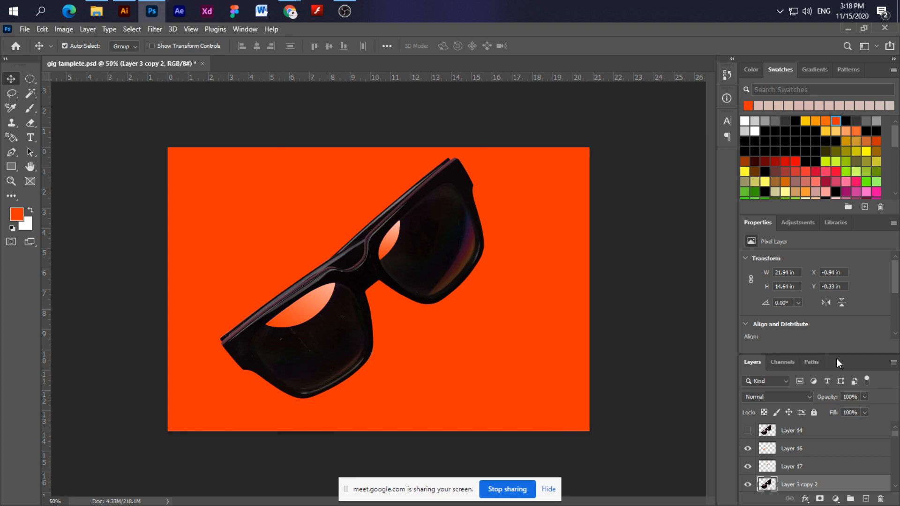
pyautogui.moveTo(838, 359); pyautogui.dragTo(758, 270)
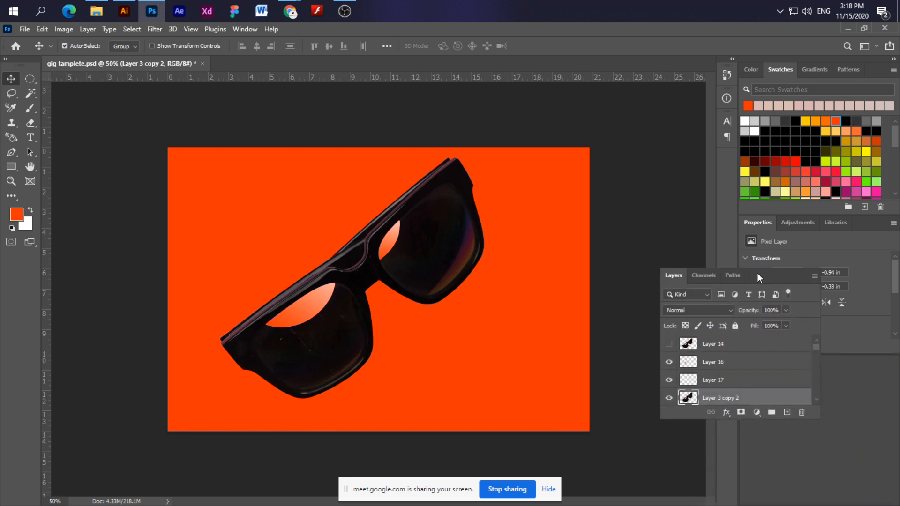
pyautogui.moveTo(739, 391); pyautogui.dragTo(742, 497)
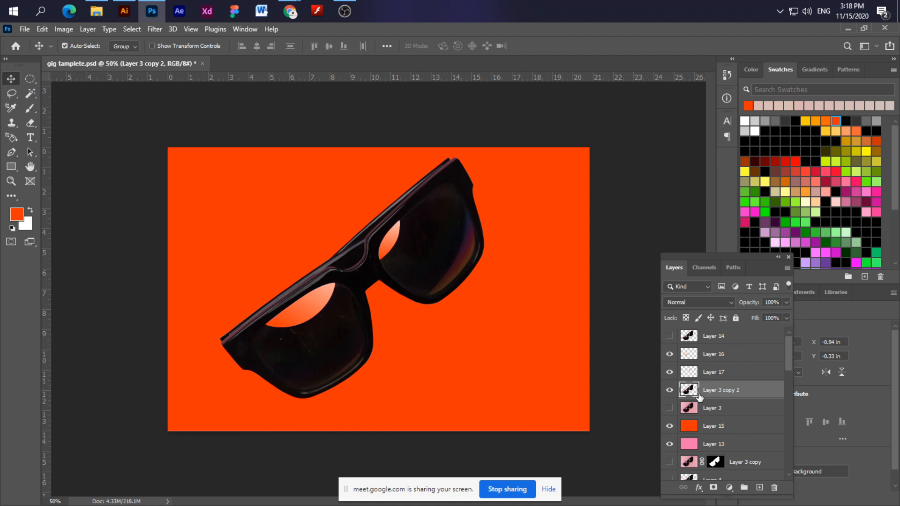
pyautogui.scroll(-1, 720, 460)
pyautogui.scroll(-10, 720, 459)
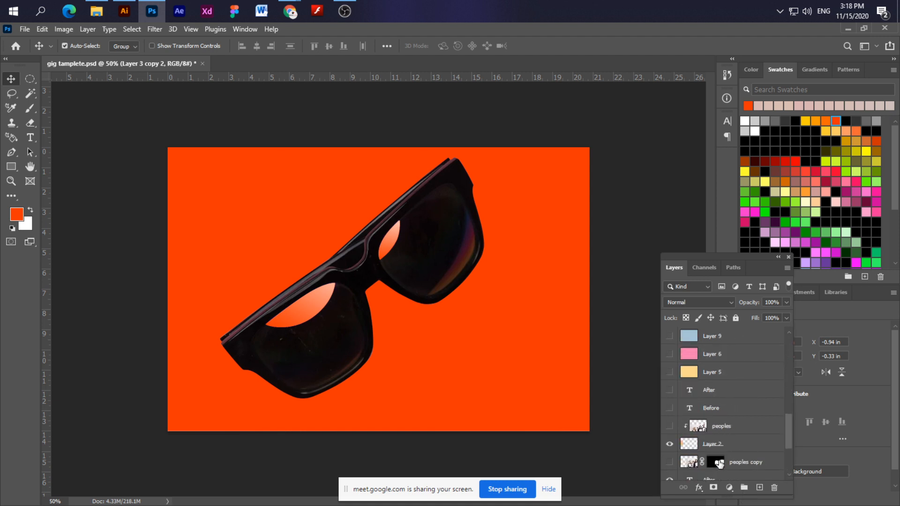
pyautogui.scroll(10, 720, 464)
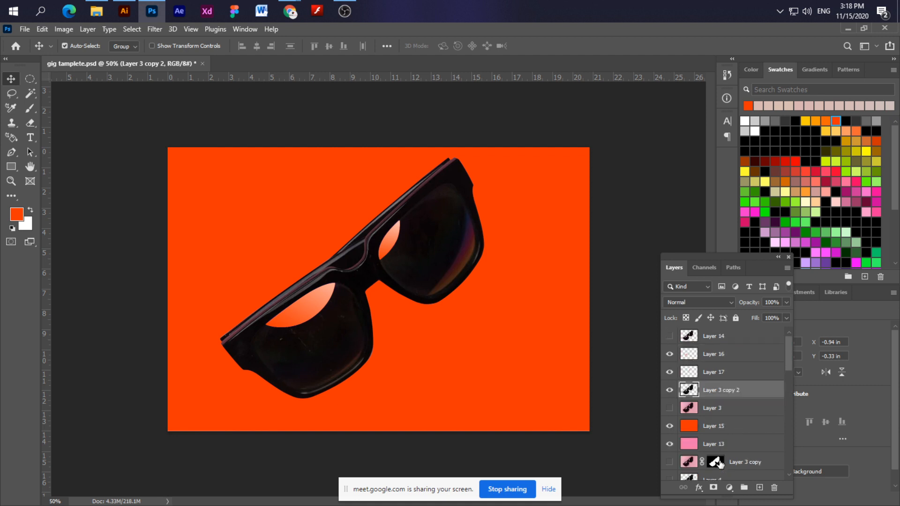
# Merge Layer 16, Layer 17 and Layer 3 copy 2 again, check the result by toggling its visibility, and undo the merge.
pyautogui.keyDown('shift'); pyautogui.click(732, 357); pyautogui.keyUp('shift')
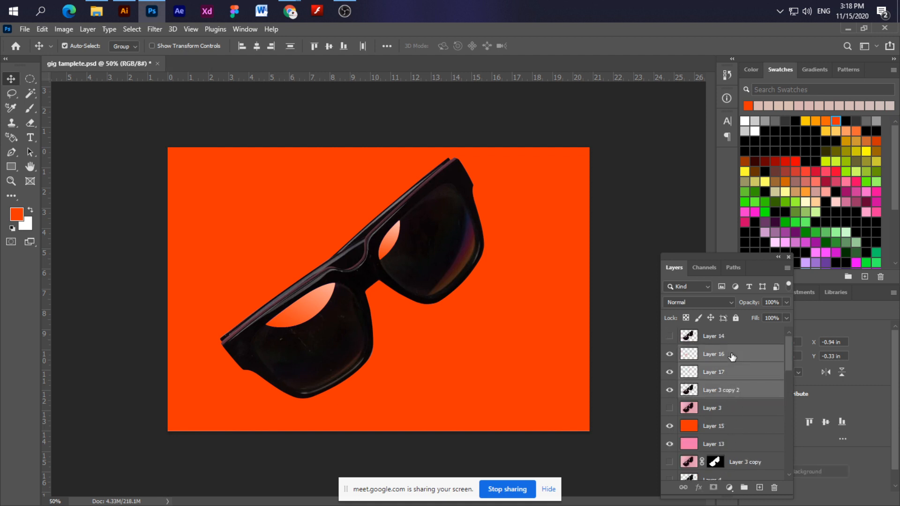
pyautogui.hotkey('ctrl', 'e')
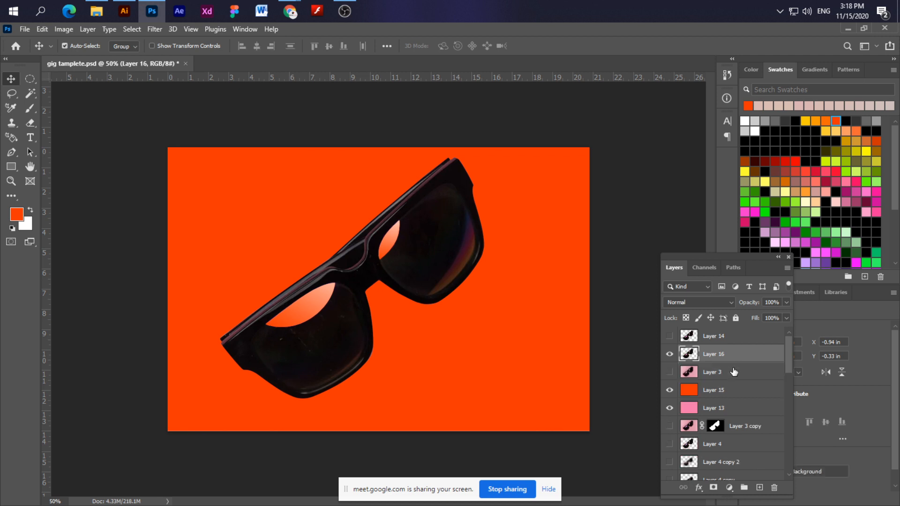
pyautogui.click(668, 356)
pyautogui.click(668, 356)
pyautogui.click(668, 356)
pyautogui.click(668, 357)
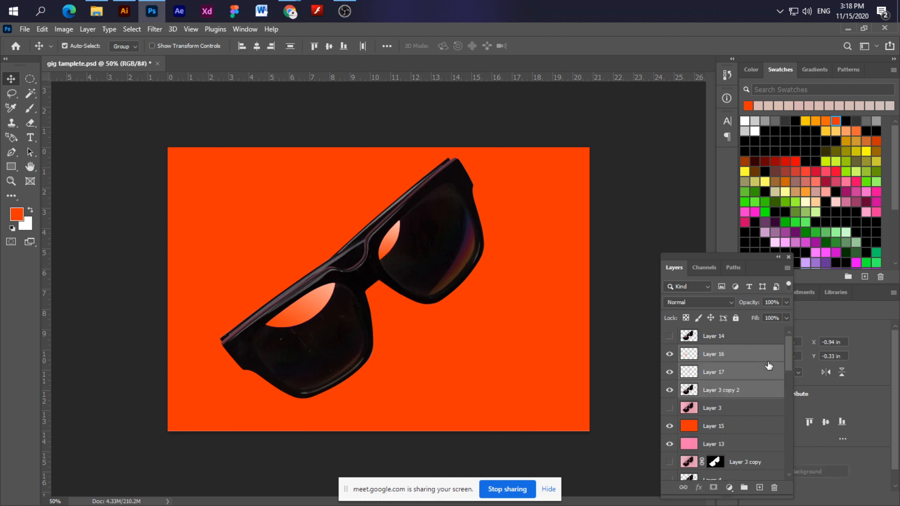
# Select Layer 16 alone, examine its available merge commands and look through which layers in the stack are visible.
pyautogui.click(768, 362)
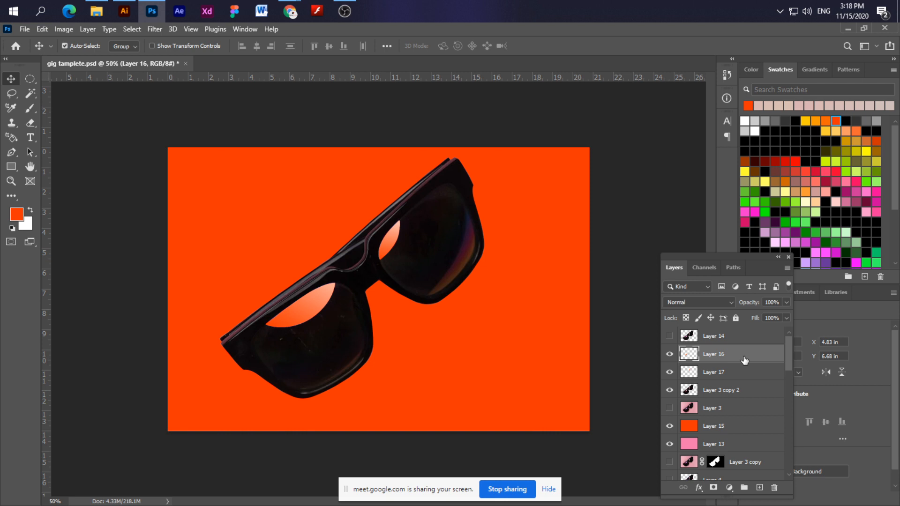
pyautogui.rightClick(732, 355)
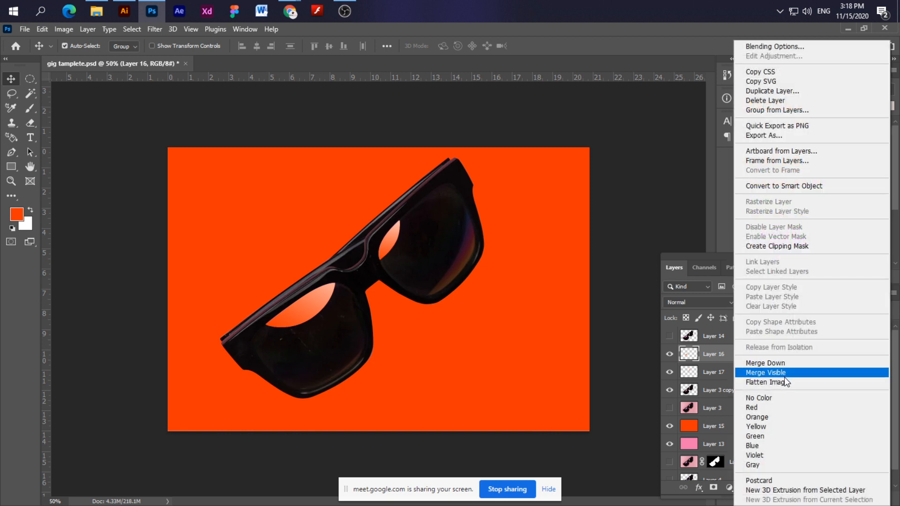
pyautogui.click(705, 254)
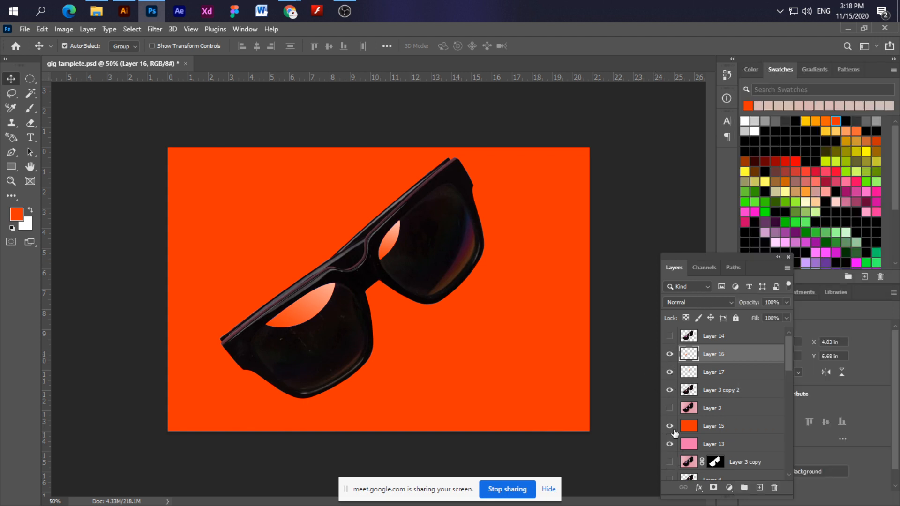
pyautogui.scroll(-2, 681, 428)
pyautogui.scroll(-8, 680, 426)
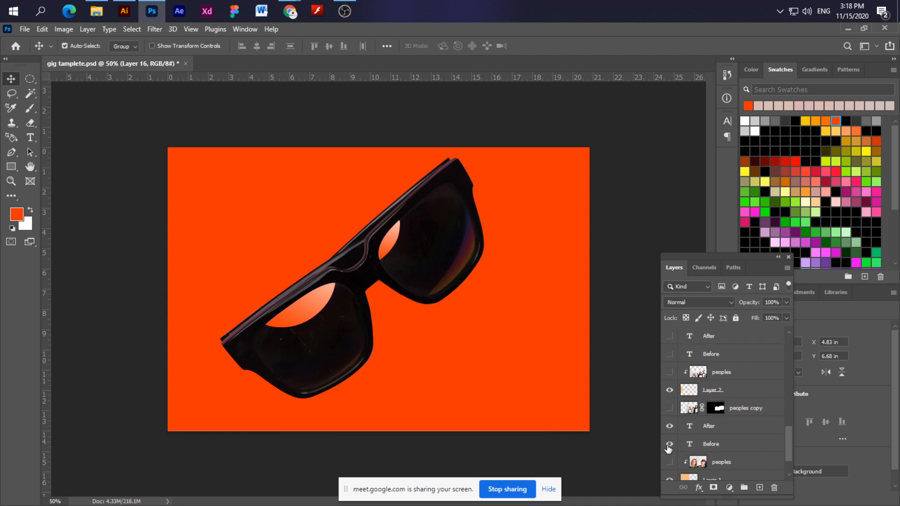
pyautogui.scroll(6, 668, 450)
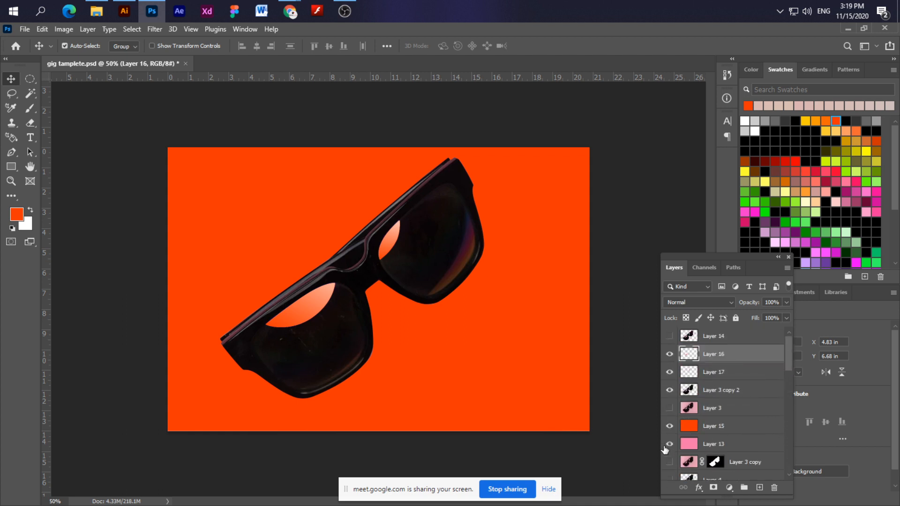
# Merge all visible layers into one, look through the remaining layer stack, and undo the merge.
pyautogui.rightClick(747, 355)
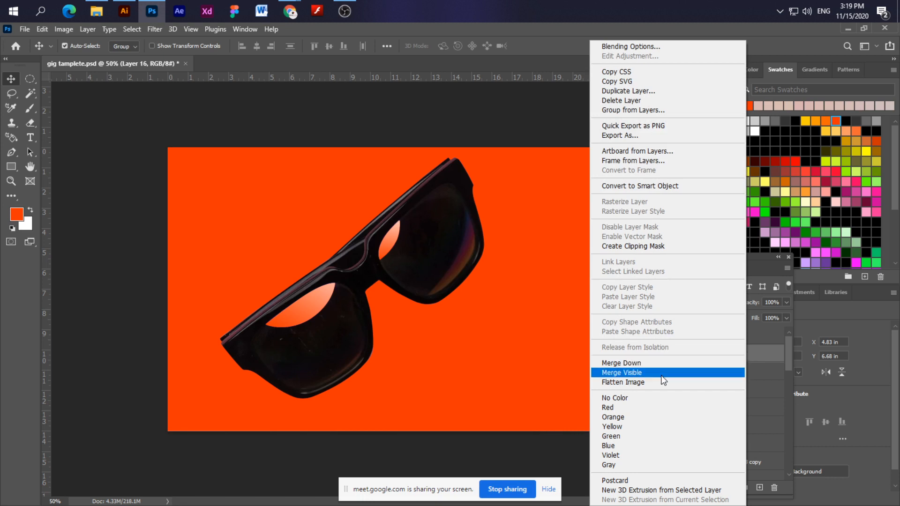
pyautogui.click(621, 374)
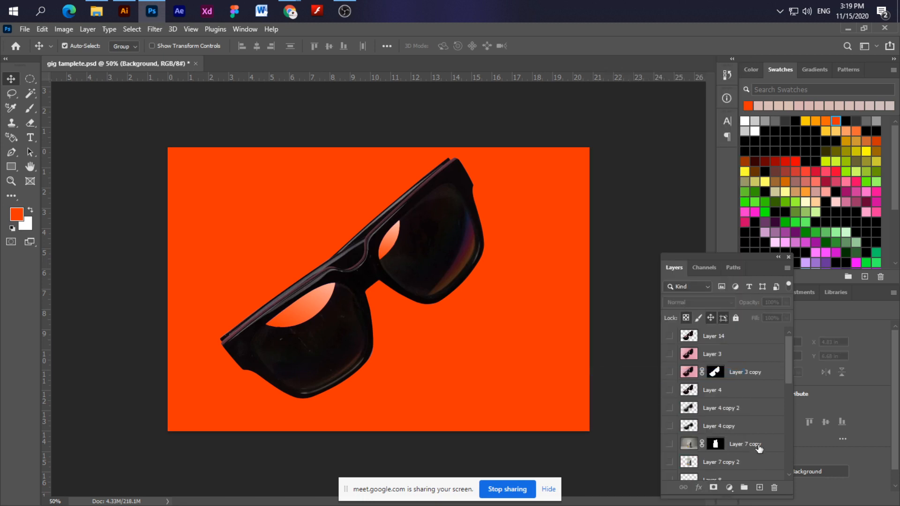
pyautogui.scroll(1, 733, 436)
pyautogui.scroll(-5, 733, 436)
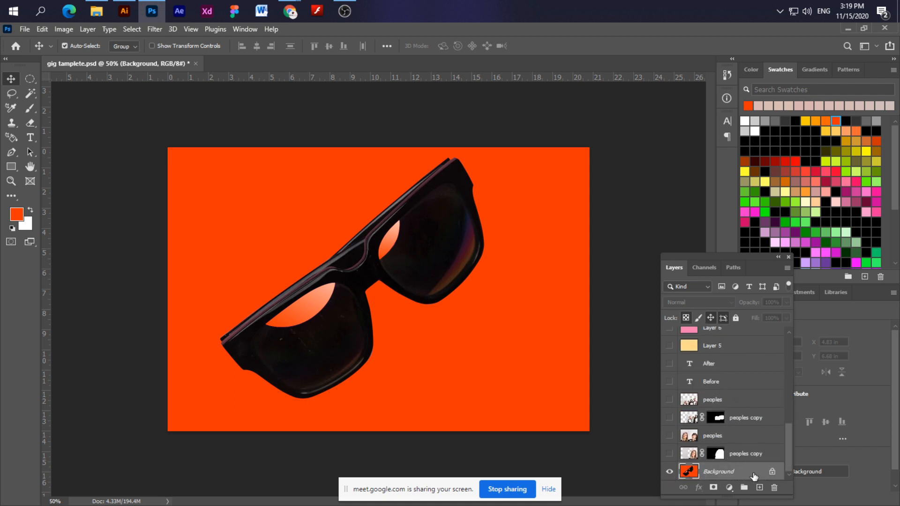
pyautogui.scroll(5, 727, 447)
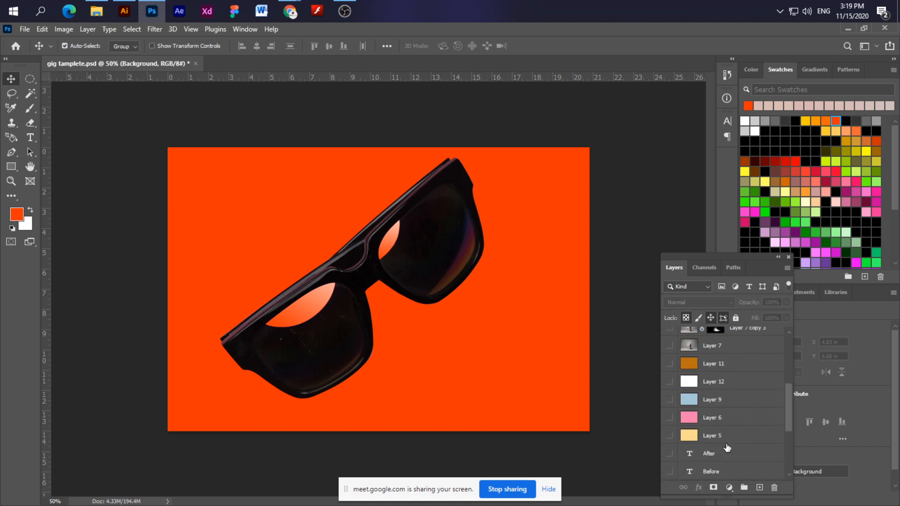
pyautogui.scroll(-5, 727, 447)
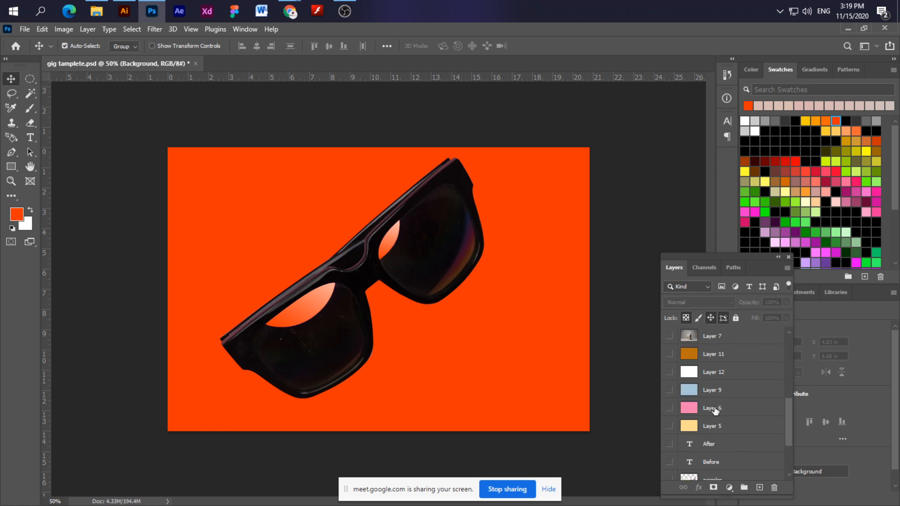
pyautogui.hotkey('alt', '.')
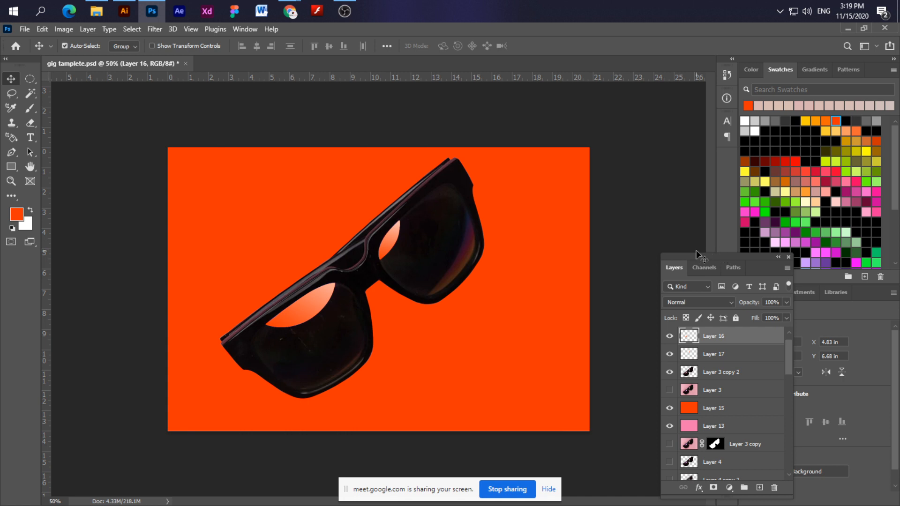
# Move the floating Layers panel higher, lengthen it to show more layers, and look through the whole stack.
pyautogui.moveTo(696, 255); pyautogui.dragTo(687, 155)
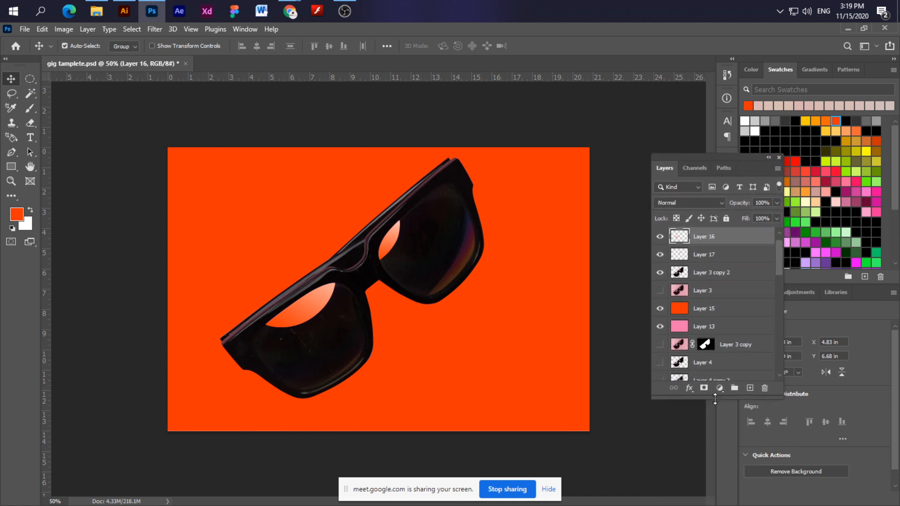
pyautogui.moveTo(715, 399); pyautogui.dragTo(714, 492)
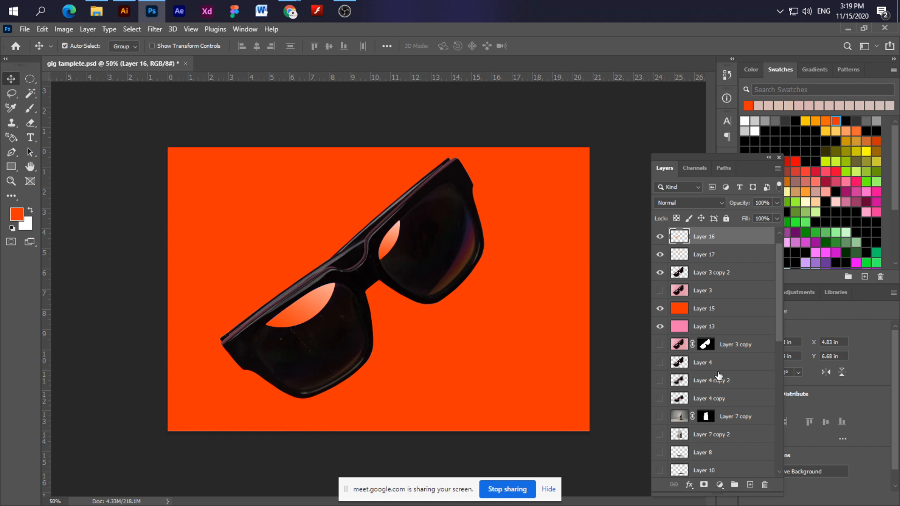
pyautogui.scroll(1, 718, 375)
pyautogui.scroll(-5, 715, 372)
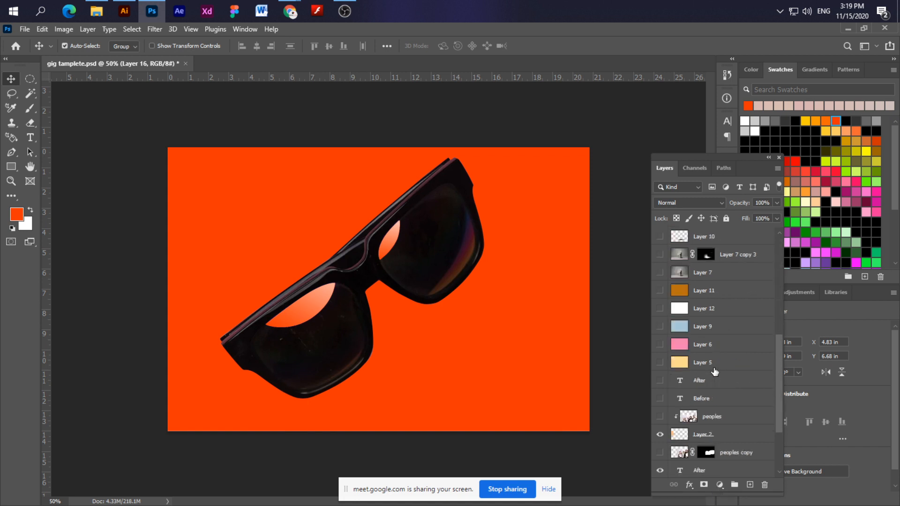
pyautogui.scroll(10, 705, 403)
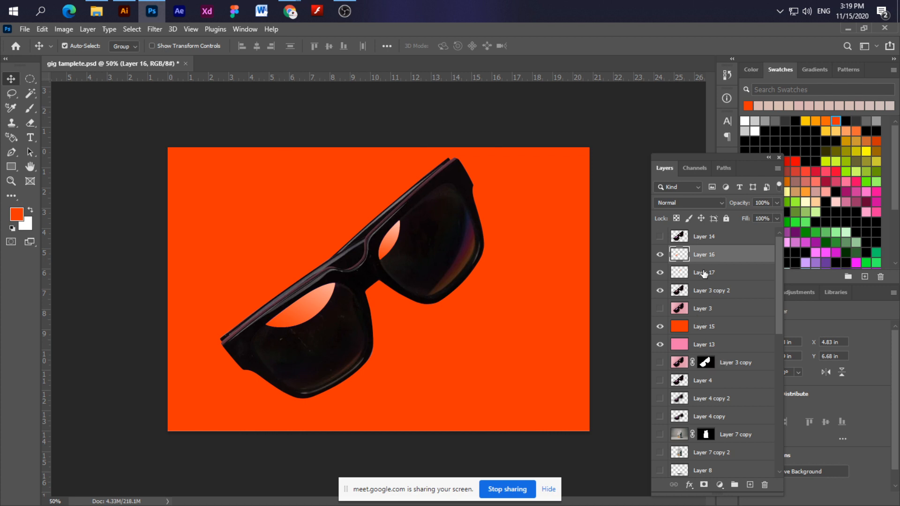
pyautogui.scroll(-3, 728, 425)
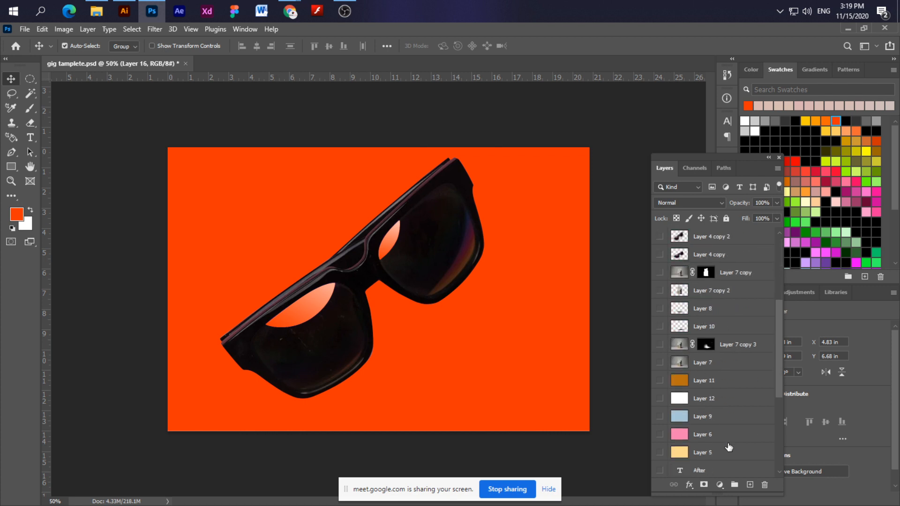
pyautogui.scroll(3, 713, 359)
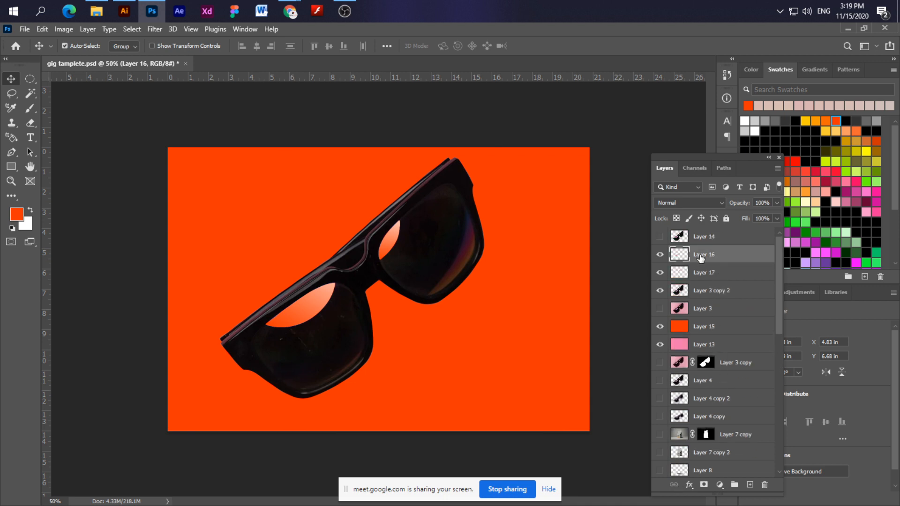
# Flatten the image, discarding the hidden layers, undo the flattening, and look over the layer stack.
pyautogui.rightClick(736, 262)
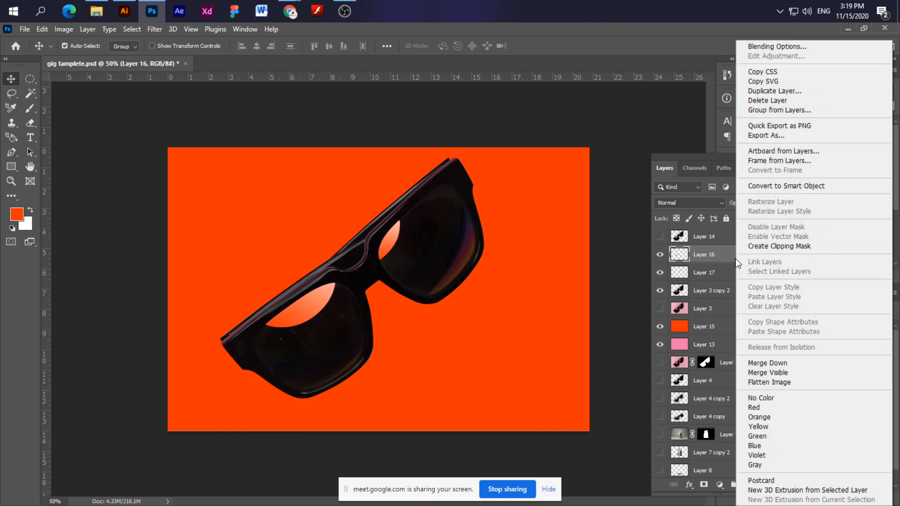
pyautogui.click(812, 385)
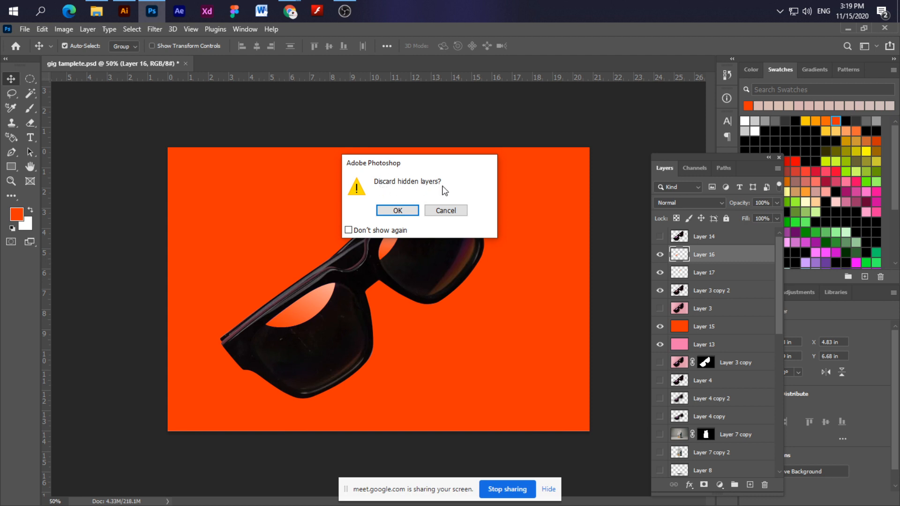
pyautogui.click(400, 209)
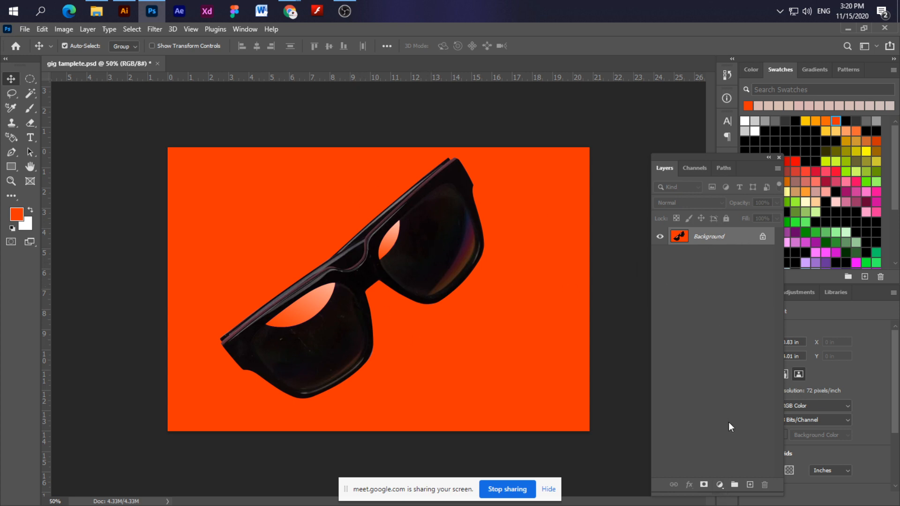
pyautogui.hotkey('ctrl', 'z')
pyautogui.scroll(-3, 724, 419)
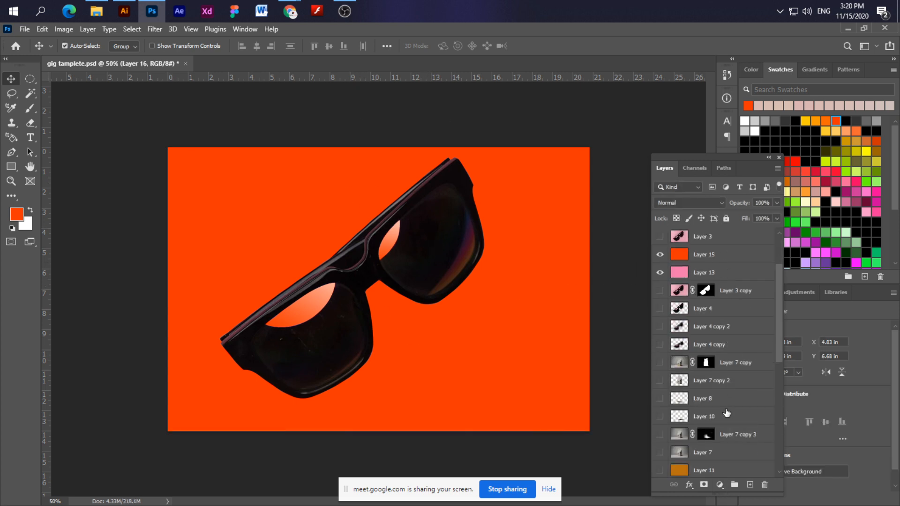
pyautogui.scroll(3, 724, 422)
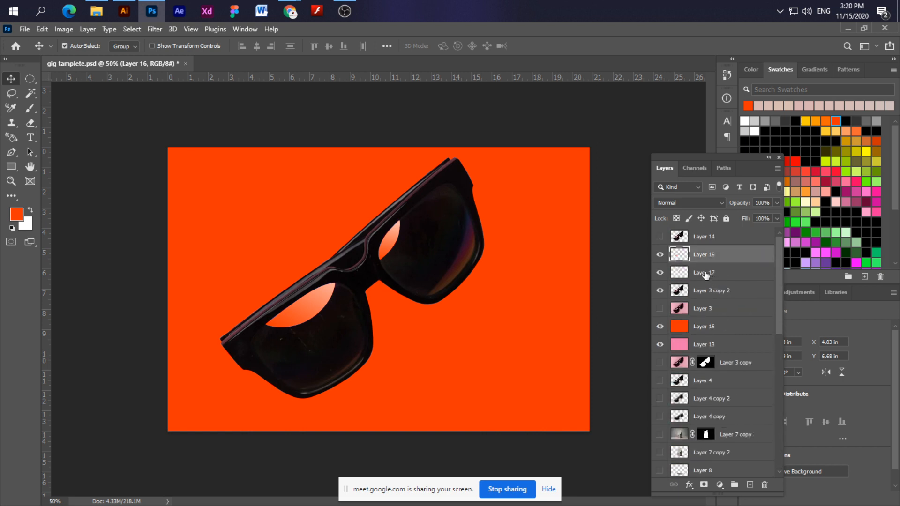
# Duplicate the sunglasses layer, Layer 3 copy 2, and place the duplicate directly beneath the original.
pyautogui.click(425, 280)
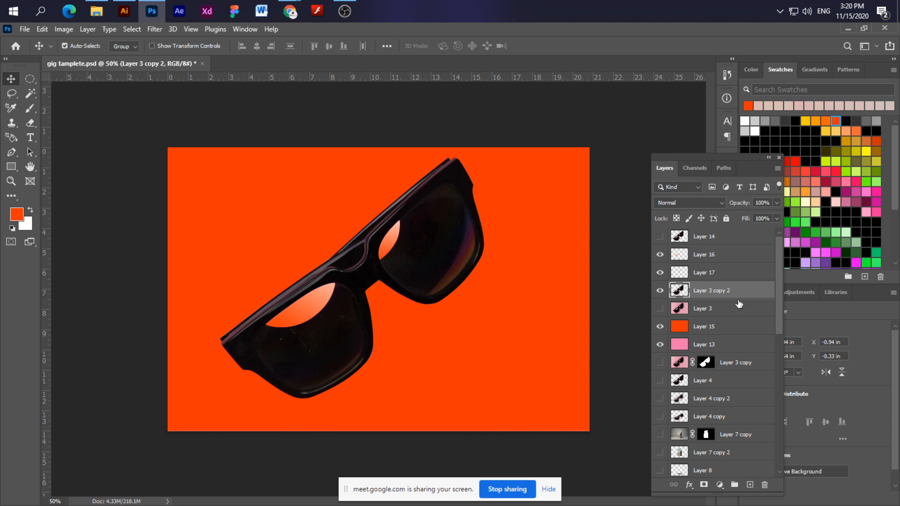
pyautogui.press('ctrl')
pyautogui.hotkey('ctrl', 'j')
pyautogui.moveTo(711, 299); pyautogui.dragTo(713, 311)
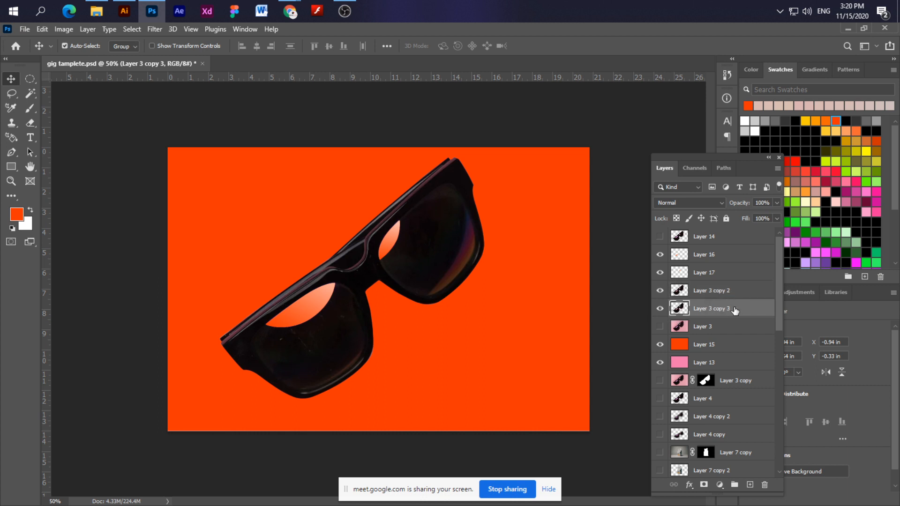
# Try a Gaussian Blur on Layer 3 copy 3, switch its preview off and on, and cancel the filter.
pyautogui.click(153, 30)
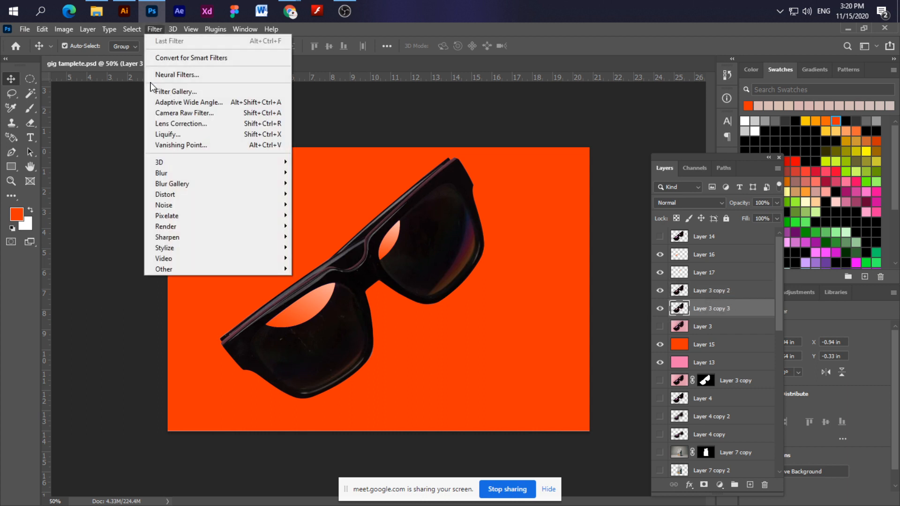
pyautogui.moveTo(179, 174)
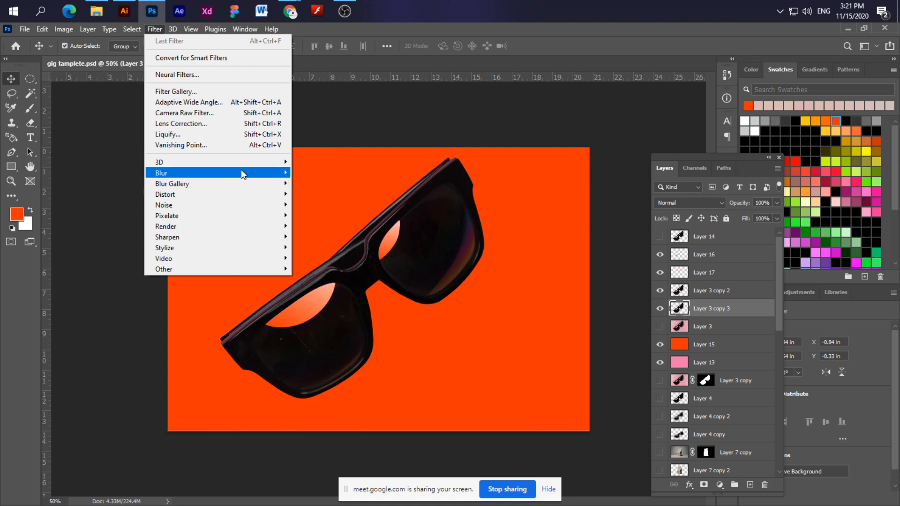
pyautogui.moveTo(241, 174)
pyautogui.click(321, 216)
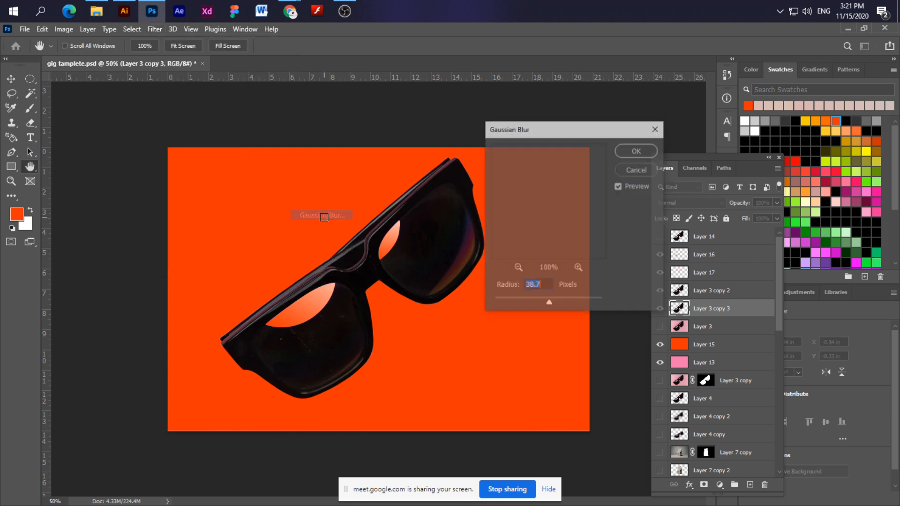
pyautogui.click(620, 186)
pyautogui.click(619, 186)
pyautogui.click(620, 186)
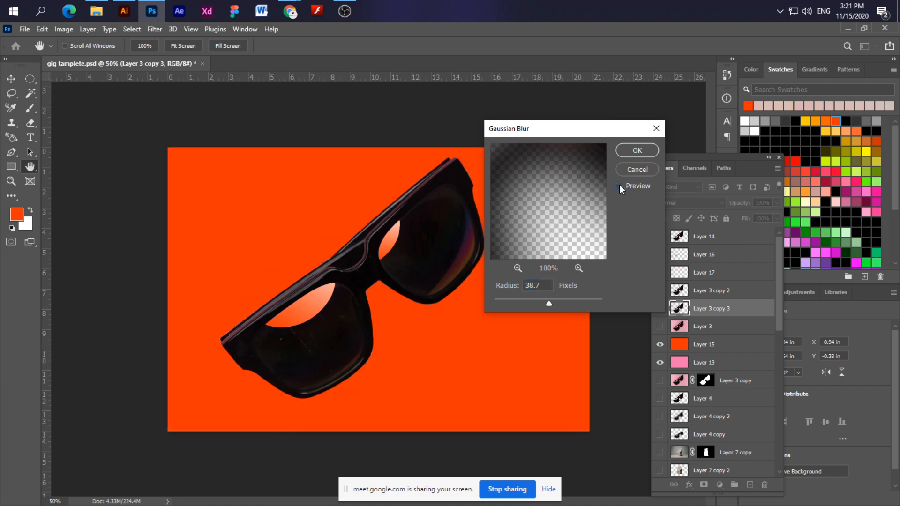
pyautogui.click(620, 185)
pyautogui.click(620, 185)
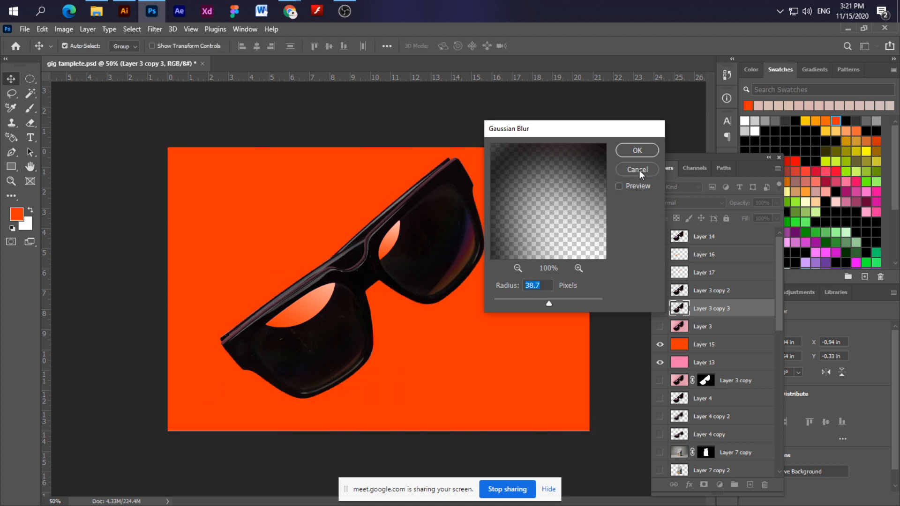
pyautogui.click(639, 170)
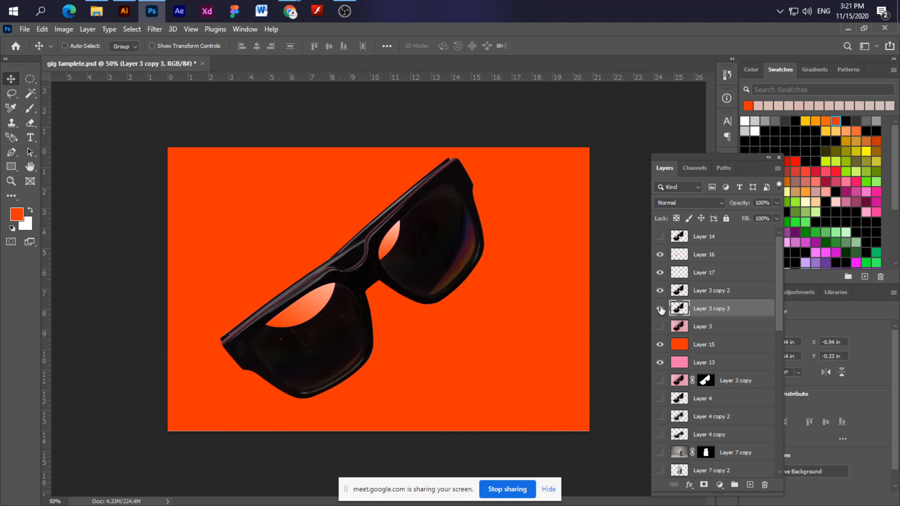
# Make Layer 14 visible and compare its free transform bounds with those of Layer 3 copy 3, leaving both layers unchanged.
pyautogui.hotkey('ctrl', 't')
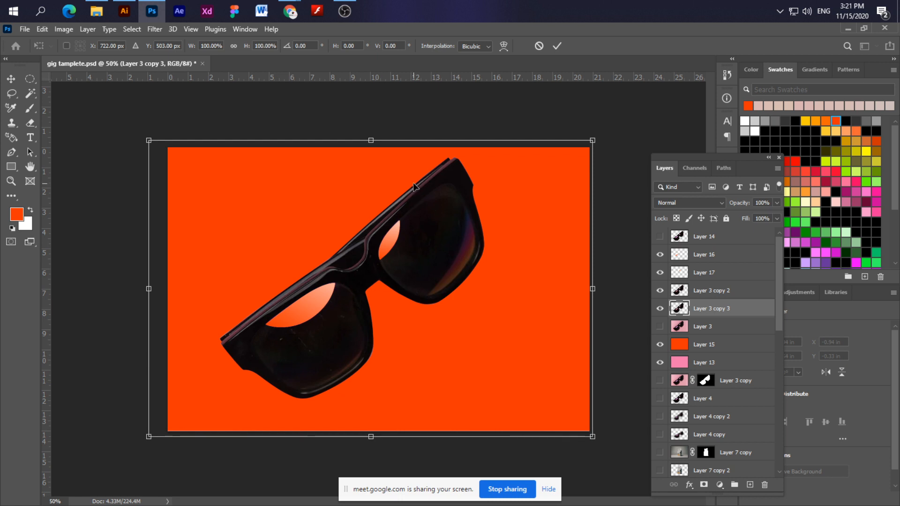
pyautogui.press('Return')
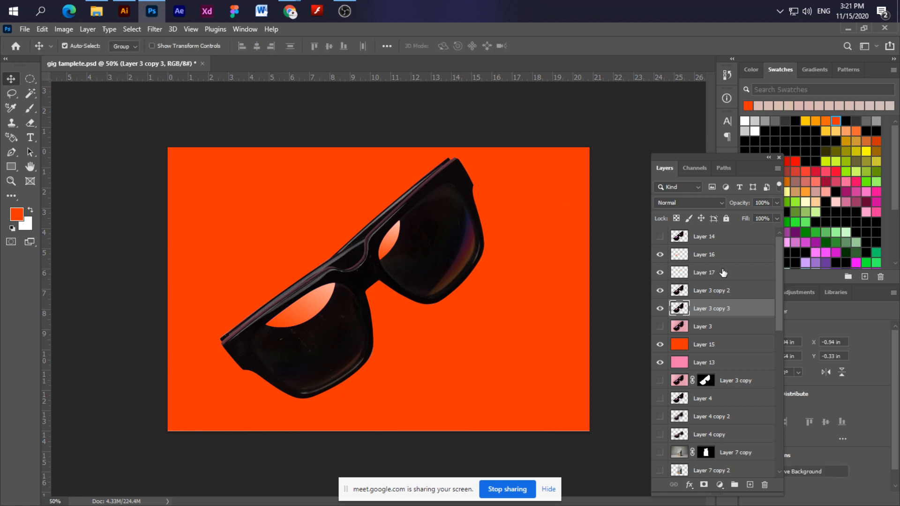
pyautogui.click(660, 237)
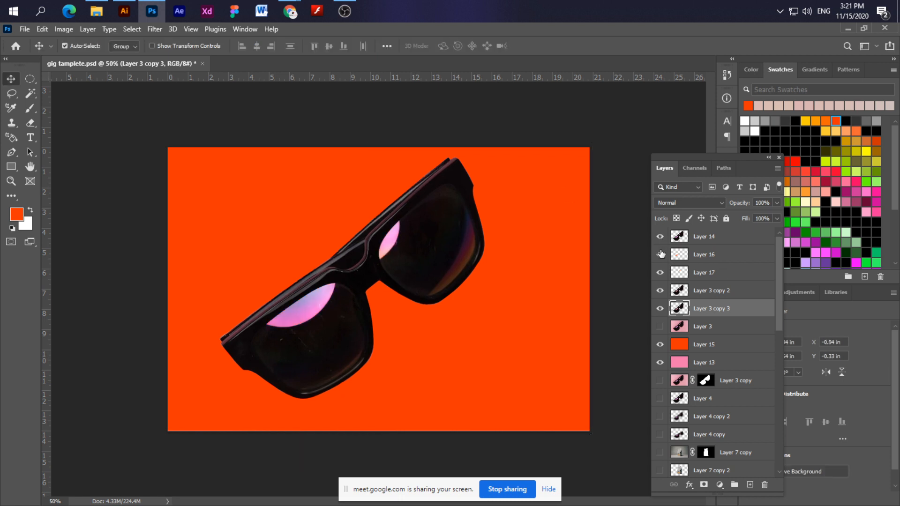
pyautogui.click(682, 240)
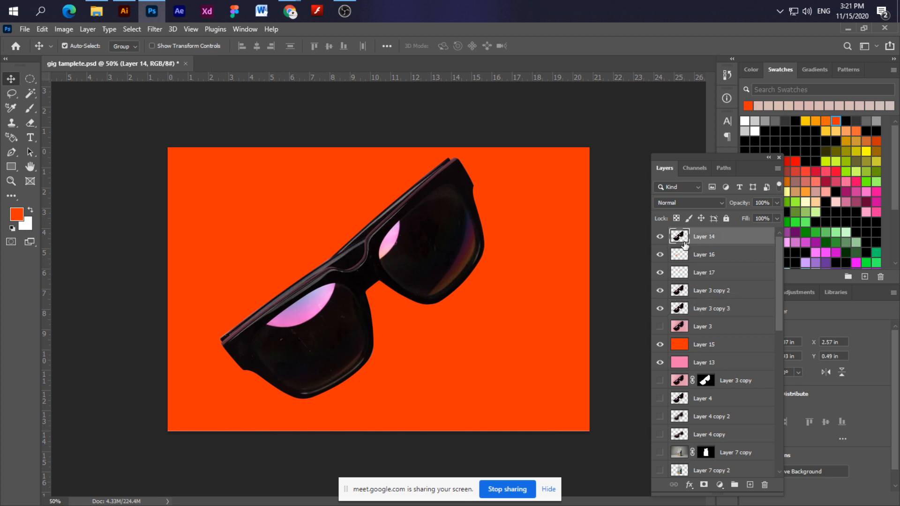
pyautogui.hotkey('ctrl', 't')
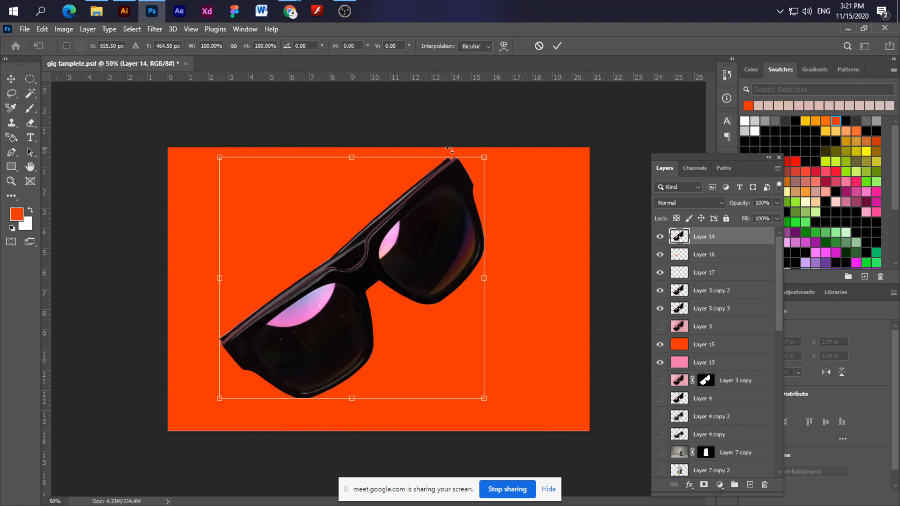
pyautogui.press('Return')
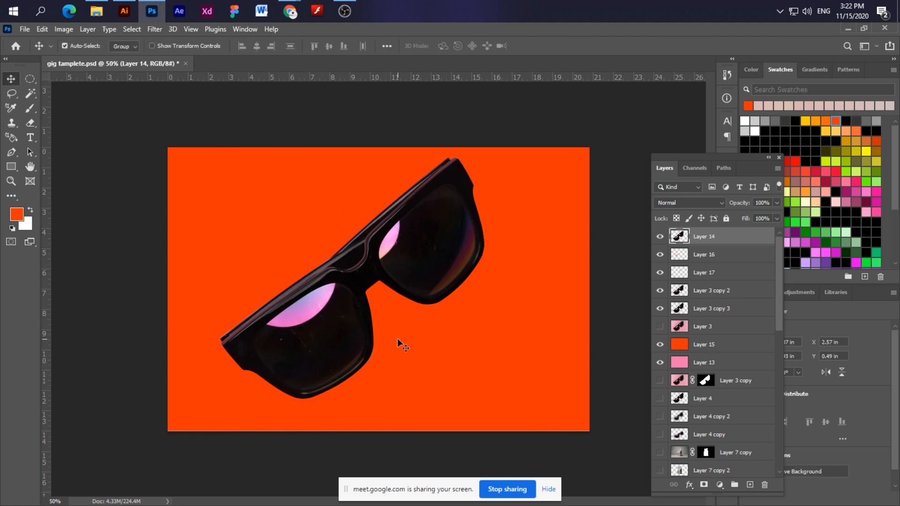
# Compare the free transform bounds of Layer 3 copy 2 with those of Layer 14, leaving both layers unchanged.
pyautogui.click(703, 291)
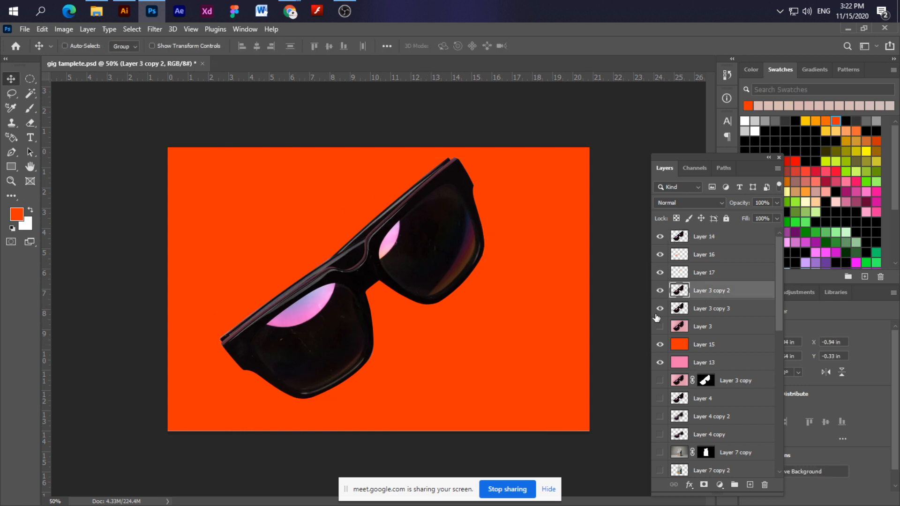
pyautogui.hotkey('ctrl', 't')
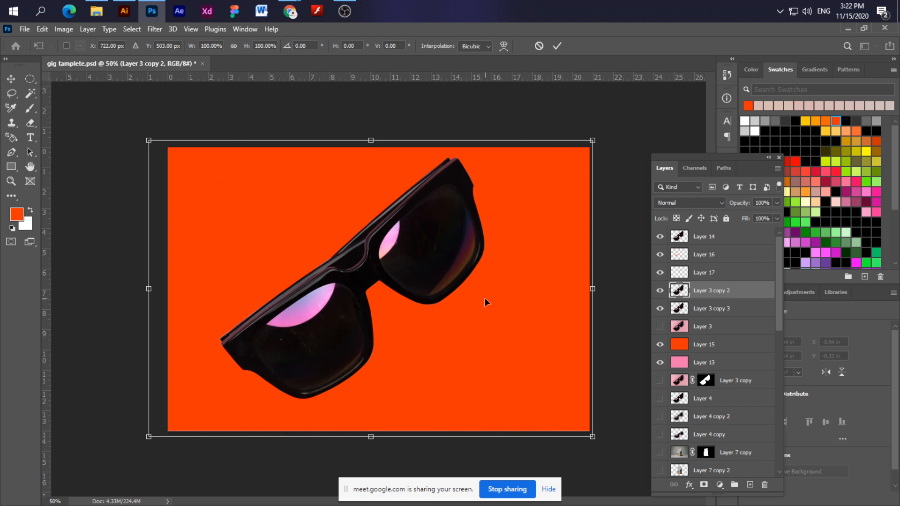
pyautogui.press('Return')
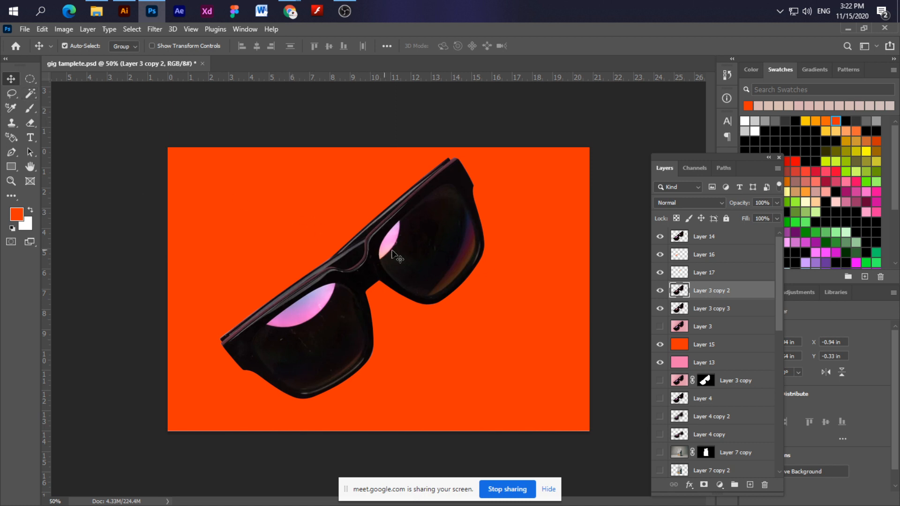
pyautogui.click(406, 254)
pyautogui.hotkey('ctrl', 't')
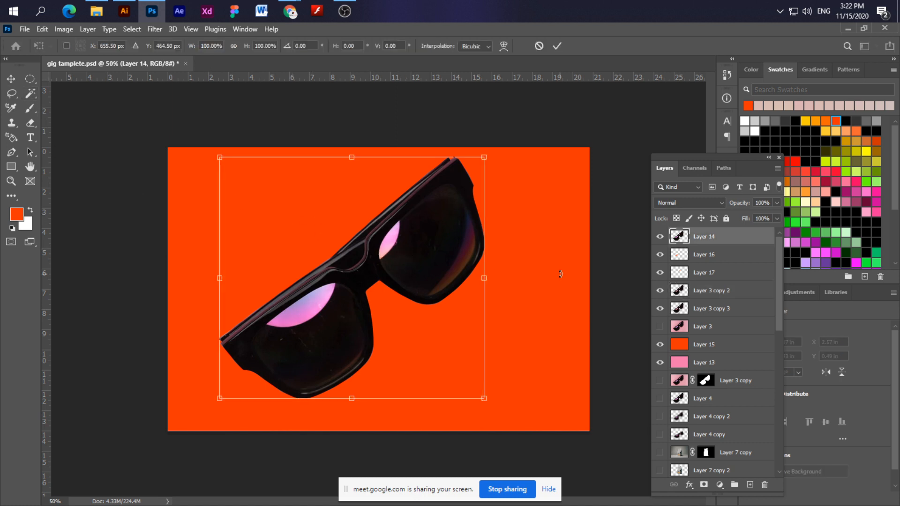
pyautogui.press('Return')
# Hide Layer 14 and check the free transform bounds of Layer 3 copy 2 without altering it.
pyautogui.click(661, 241)
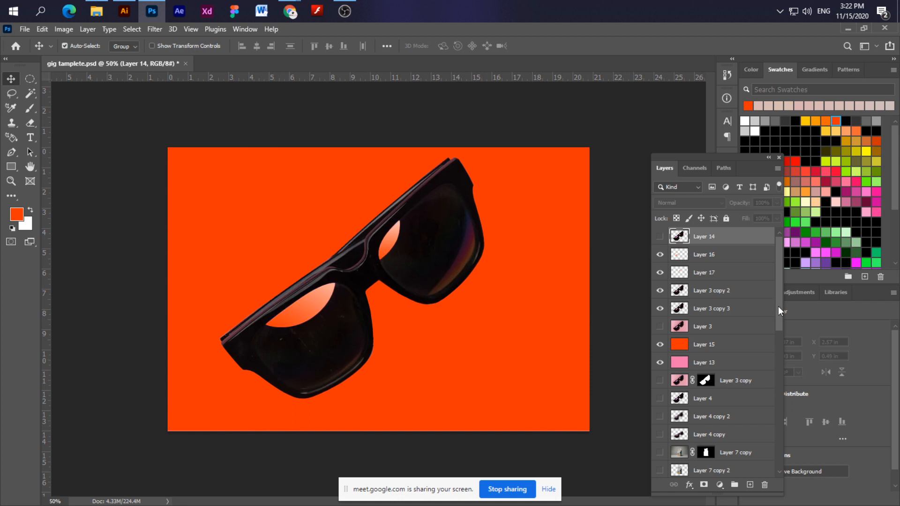
pyautogui.click(721, 298)
pyautogui.hotkey('ctrl', 't')
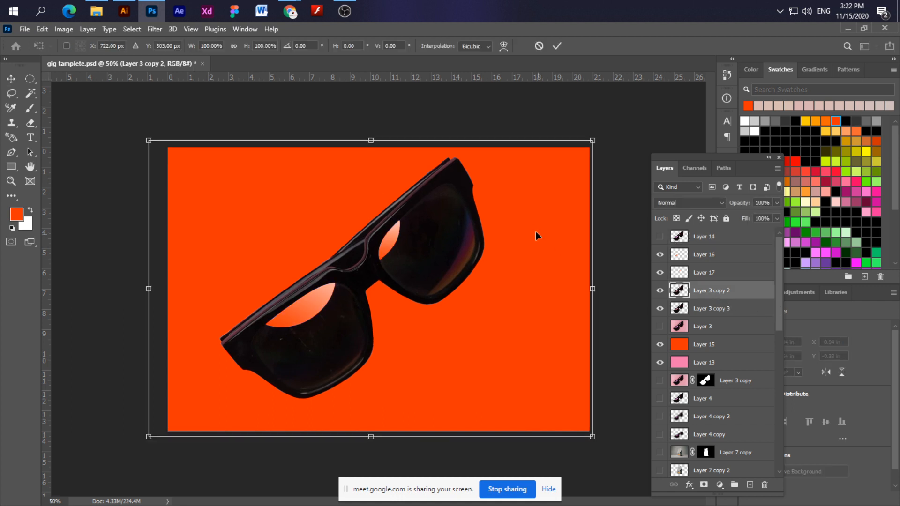
pyautogui.moveTo(536, 231)
pyautogui.mouseDown()
pyautogui.moveTo(595, 262)
pyautogui.moveTo(525, 105)
pyautogui.moveTo(415, 257)
pyautogui.moveTo(616, 286)
pyautogui.moveTo(614, 219)
pyautogui.moveTo(649, 253)
pyautogui.moveTo(564, 241)
pyautogui.moveTo(538, 205)
pyautogui.moveTo(558, 248)
pyautogui.moveTo(551, 235)
pyautogui.mouseUp()
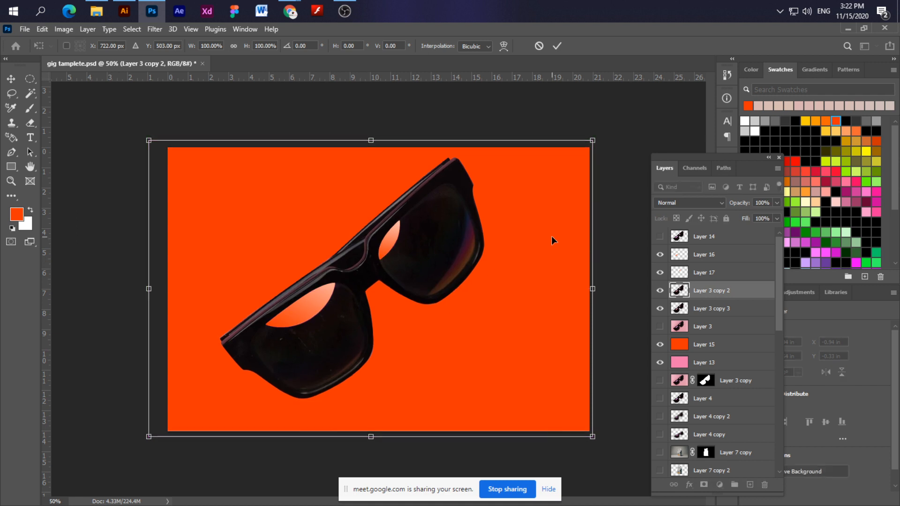
pyautogui.press('Return')
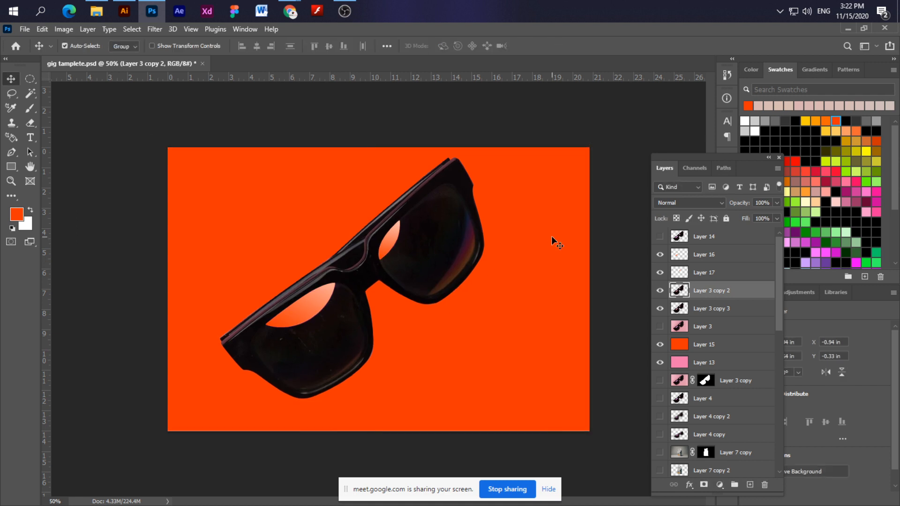
# Delete Layer 3 copy 2, switch Layer 3 copy 3 off and on to inspect it, and delete it too.
pyautogui.press('Delete')
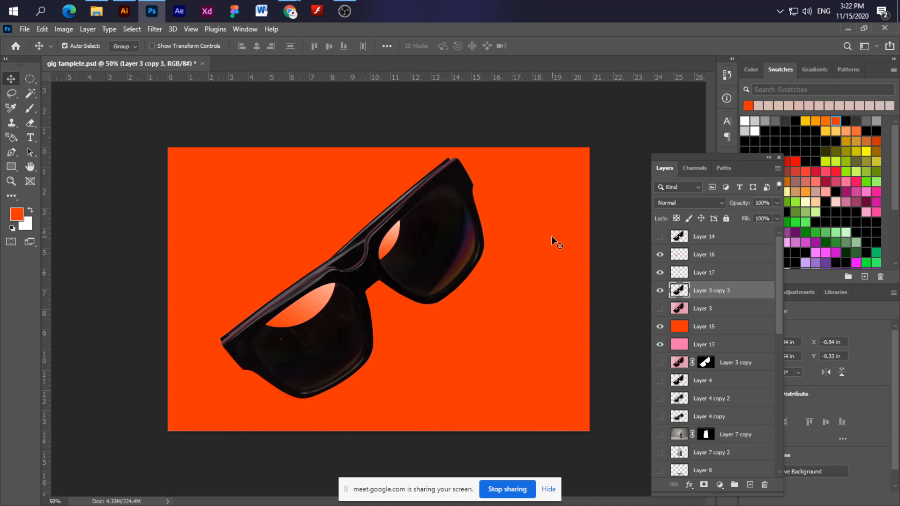
pyautogui.click(660, 291)
pyautogui.click(660, 290)
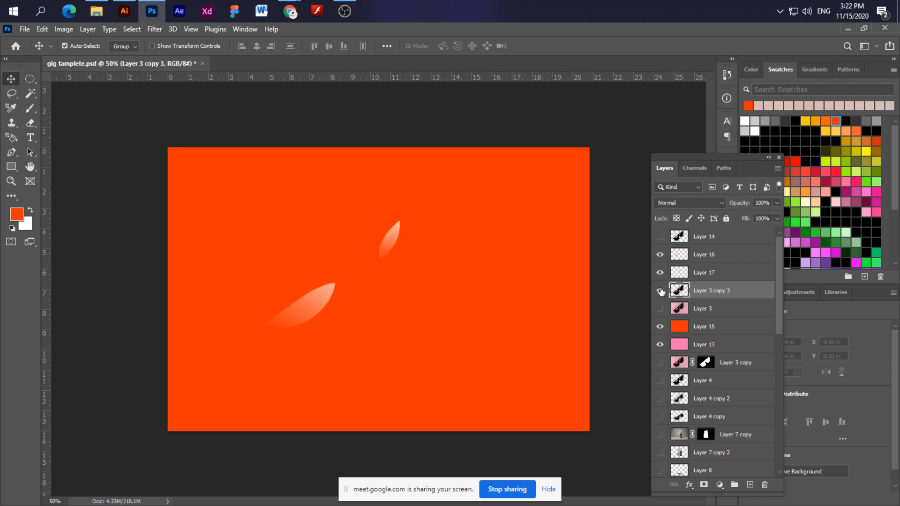
pyautogui.press('Delete')
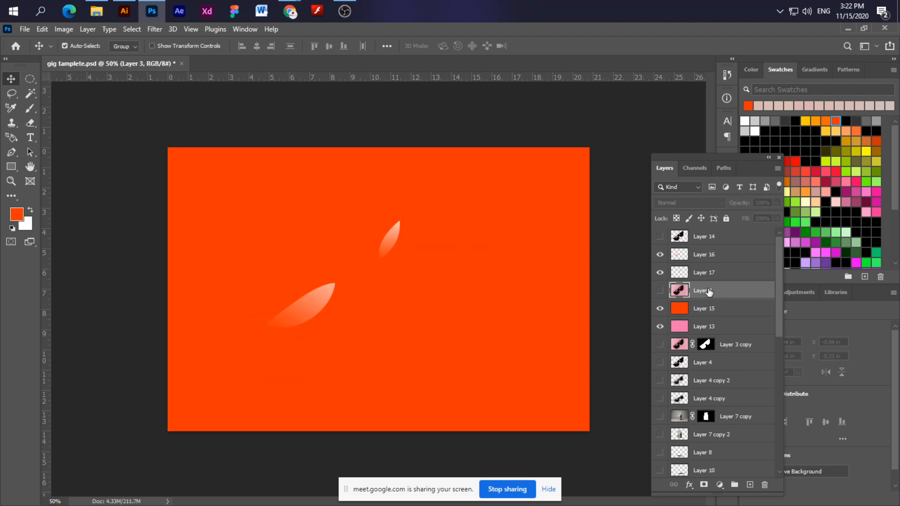
# Make Layer 14 visible and place it directly beneath Layer 17 in the layer stack.
pyautogui.click(713, 240)
pyautogui.click(659, 236)
pyautogui.doubleClick(706, 236)
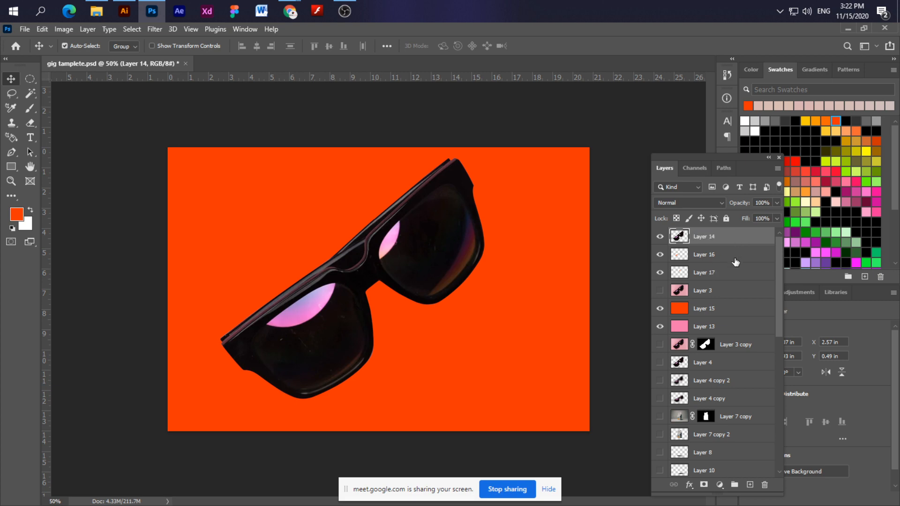
pyautogui.doubleClick(744, 241)
pyautogui.click(869, 229)
pyautogui.moveTo(747, 238); pyautogui.dragTo(743, 289)
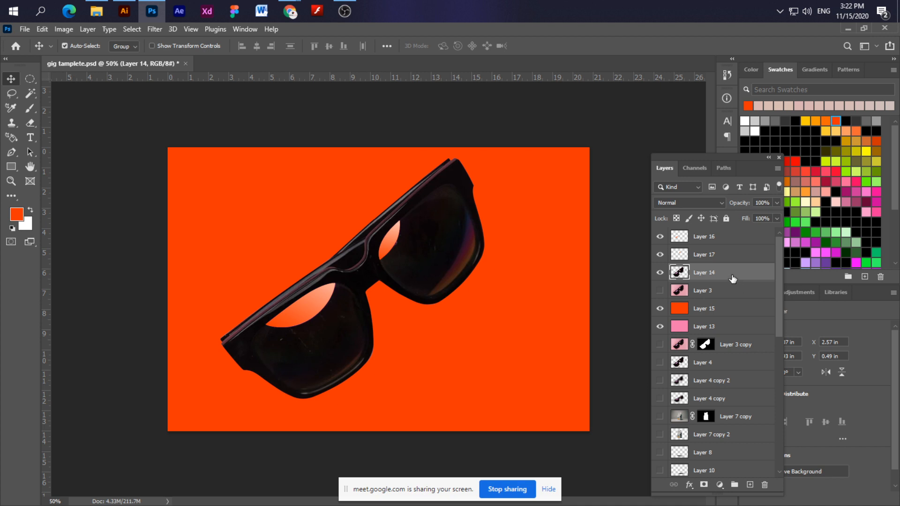
pyautogui.click(660, 272)
# Undo the Layer 14 changes and the deletion of both sunglasses copies.
pyautogui.hotkey('ctrl', 'z')
pyautogui.hotkey('ctrl', 'z')
pyautogui.hotkey('ctrl', 'z')
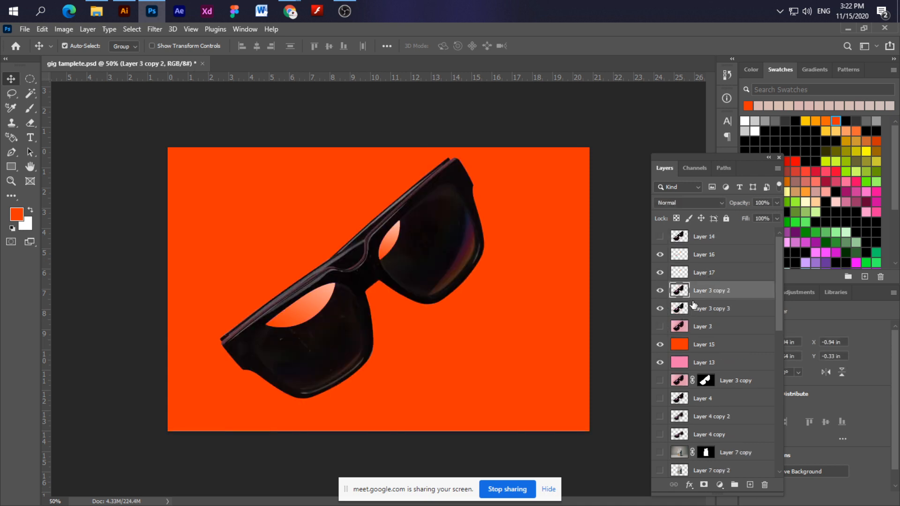
# Delete Layer 3 copy 2 and check the free transform bounds of Layer 3 copy 3.
pyautogui.press('Delete')
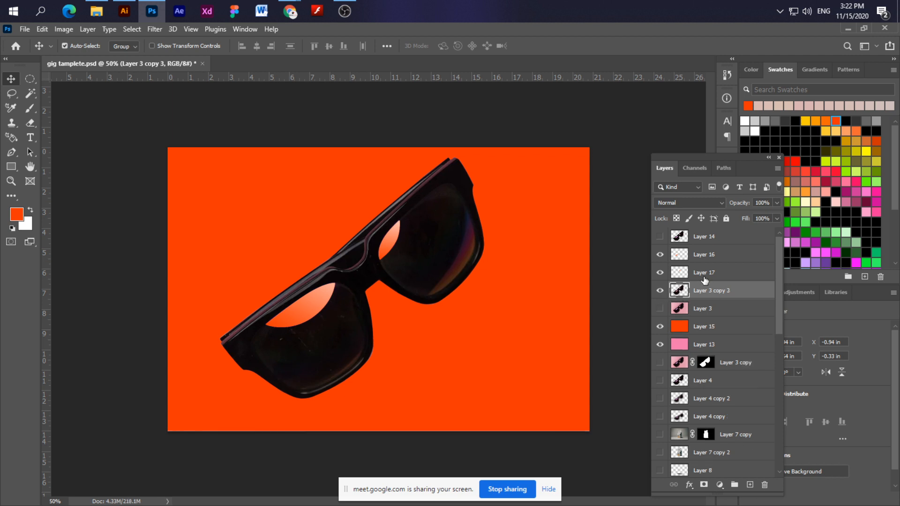
pyautogui.hotkey('ctrl', 't')
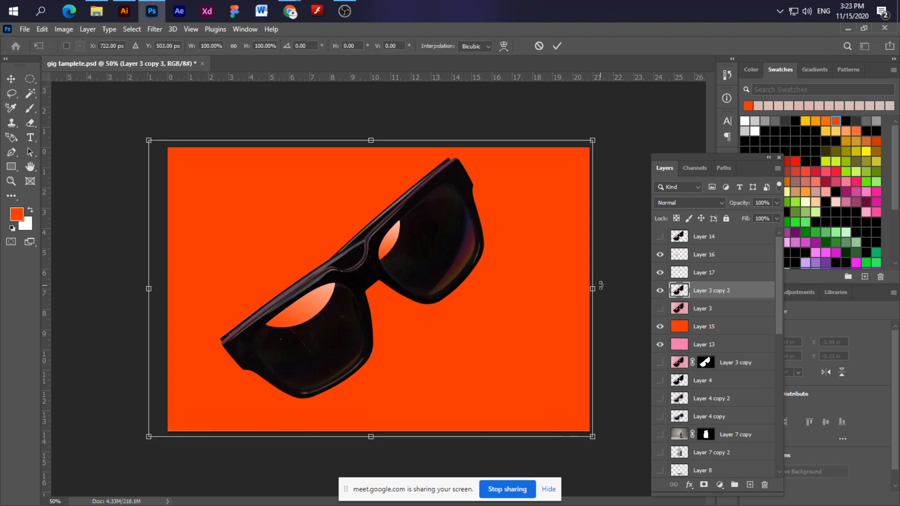
pyautogui.press('Return')
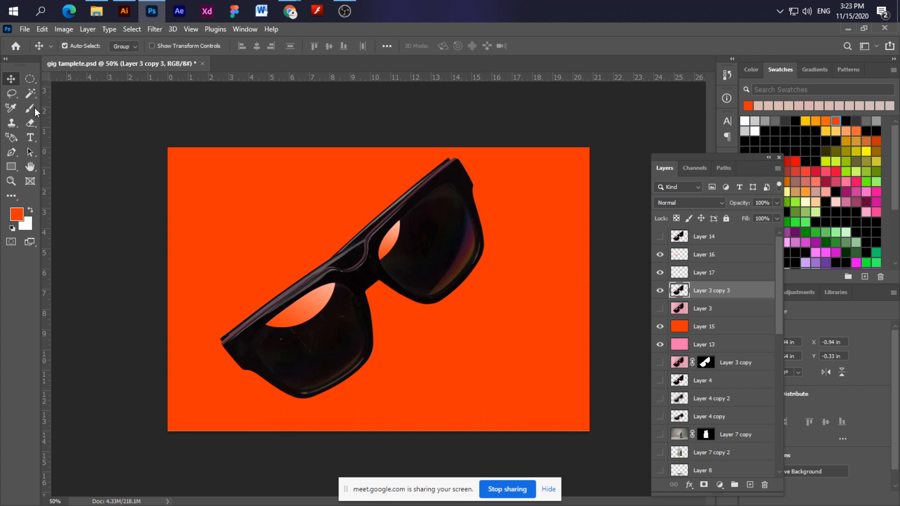
# Try rectangular marquee selections over part of the sunglasses and over the whole canvas, clearing each selection.
pyautogui.moveTo(31, 82); pyautogui.dragTo(60, 80)
pyautogui.moveTo(344, 245); pyautogui.dragTo(603, 433)
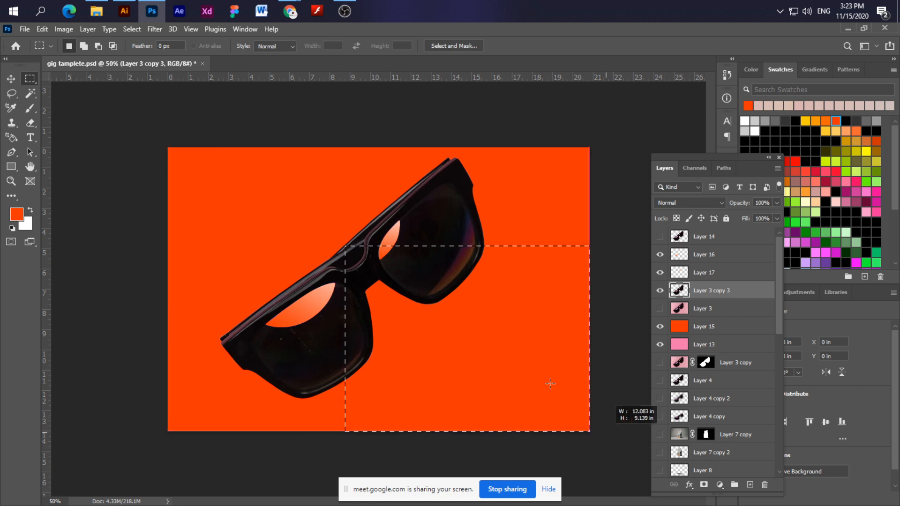
pyautogui.hotkey('ctrl', 'd')
pyautogui.moveTo(156, 128); pyautogui.dragTo(643, 466)
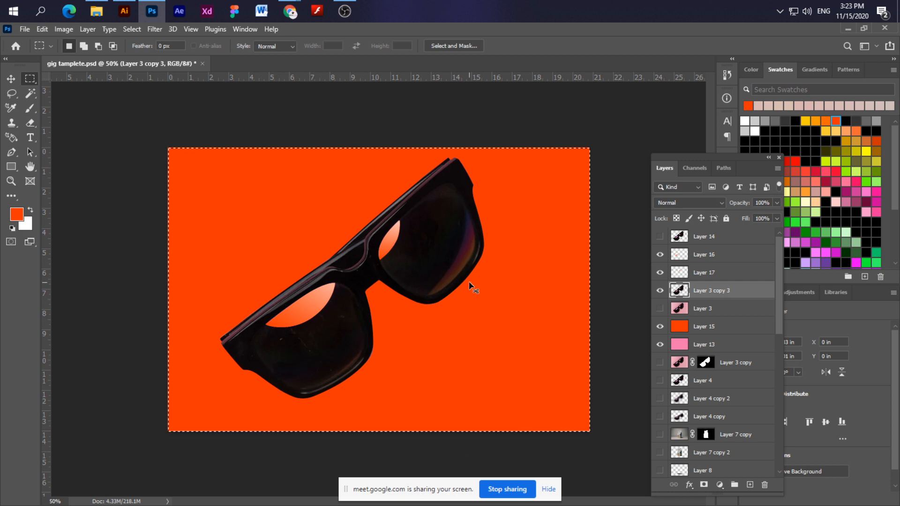
pyautogui.hotkey('ctrl', 'd')
pyautogui.hotkey('ctrl', 'a')
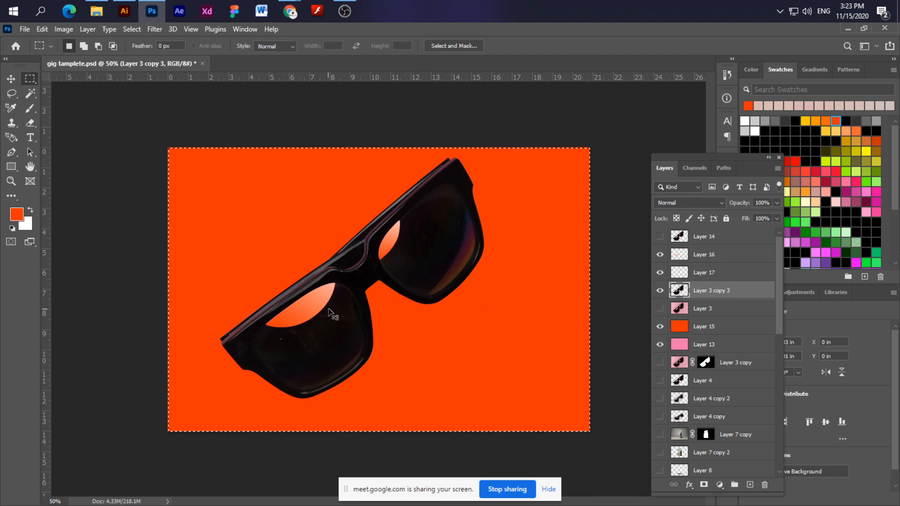
pyautogui.hotkey('ctrl', 'd')
# Switch to Chrome to check the Google Meet call, and return to Photoshop.
pyautogui.moveTo(289, 11)
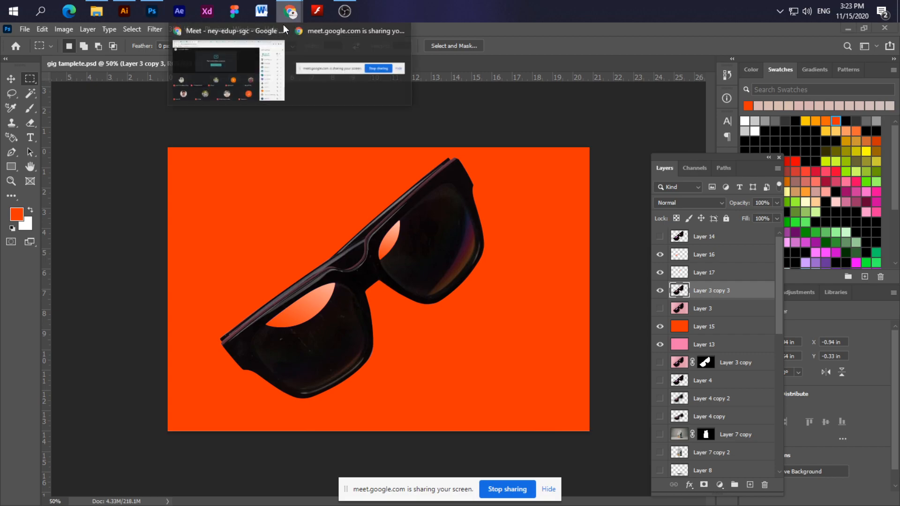
pyautogui.click(243, 56)
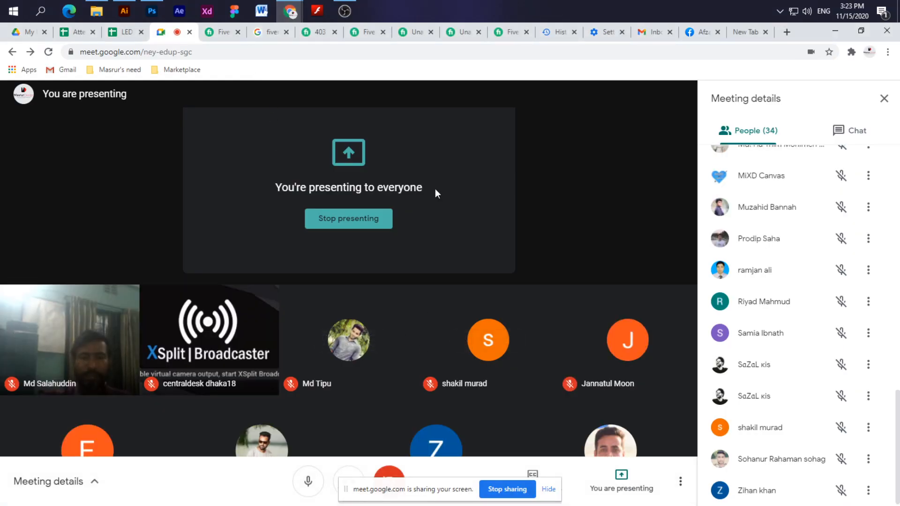
pyautogui.hotkey('alt', 'Tab')
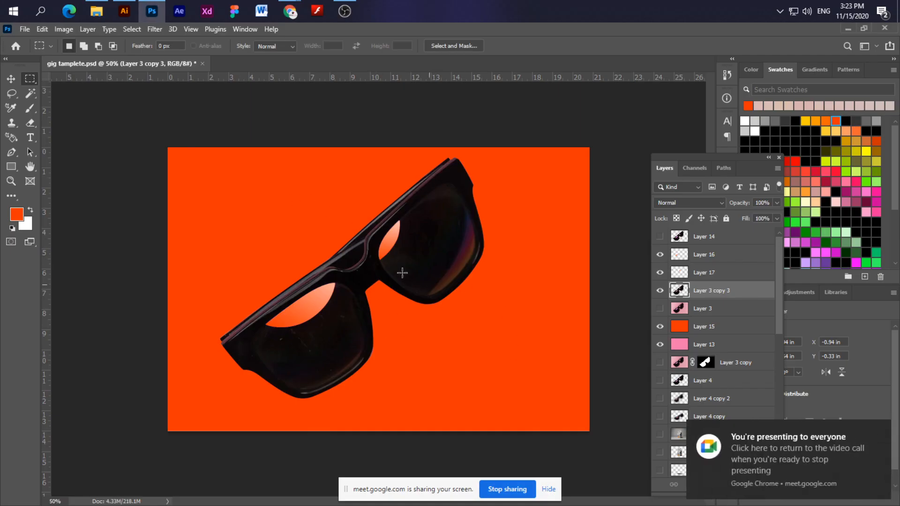
# Draw another rectangular marquee around the entire canvas and clear it.
pyautogui.moveTo(160, 145); pyautogui.dragTo(654, 451)
pyautogui.hotkey('ctrl', 'd')
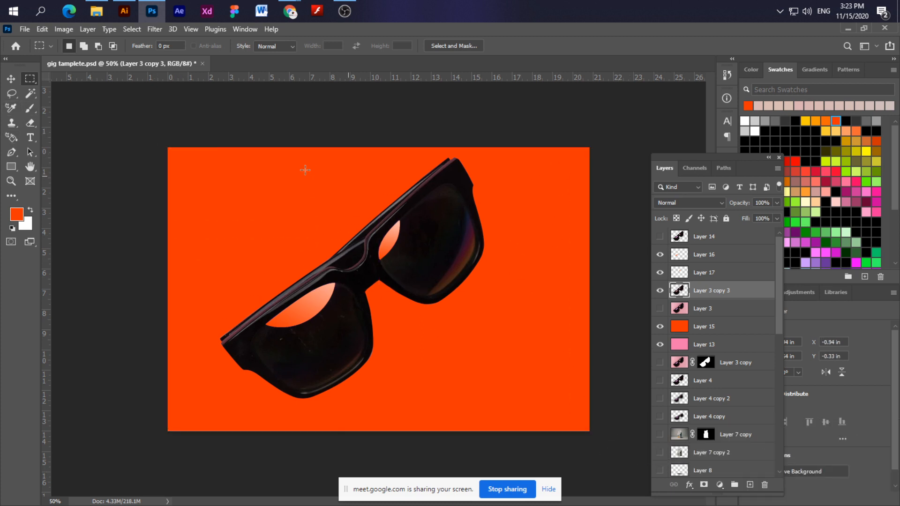
# Lasso loosely around the sunglasses on Layer 3 copy 3 and copy the selection to a new layer.
pyautogui.click(14, 96)
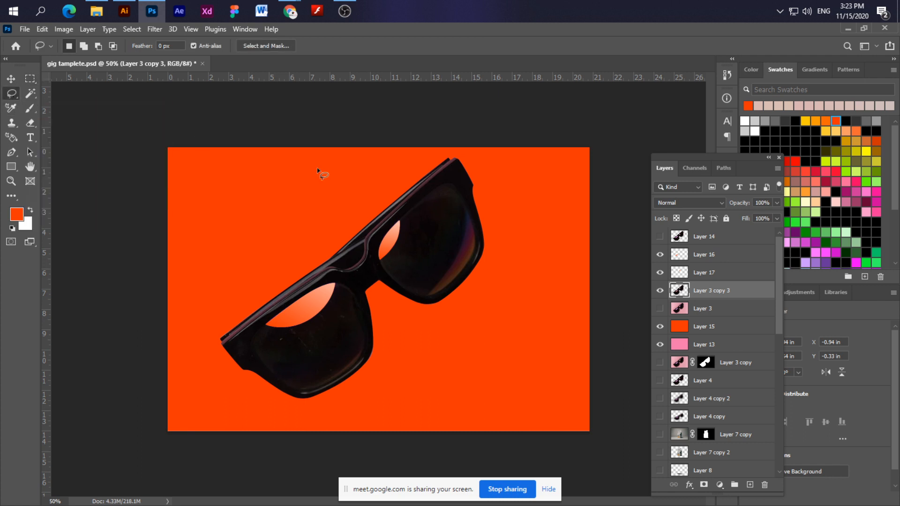
pyautogui.moveTo(476, 153)
pyautogui.mouseDown()
pyautogui.moveTo(379, 160)
pyautogui.moveTo(263, 204)
pyautogui.moveTo(212, 259)
pyautogui.moveTo(194, 334)
pyautogui.moveTo(201, 384)
pyautogui.moveTo(231, 411)
pyautogui.moveTo(276, 415)
pyautogui.moveTo(360, 408)
pyautogui.moveTo(448, 365)
pyautogui.moveTo(522, 250)
pyautogui.moveTo(516, 191)
pyautogui.moveTo(488, 151)
pyautogui.mouseUp()
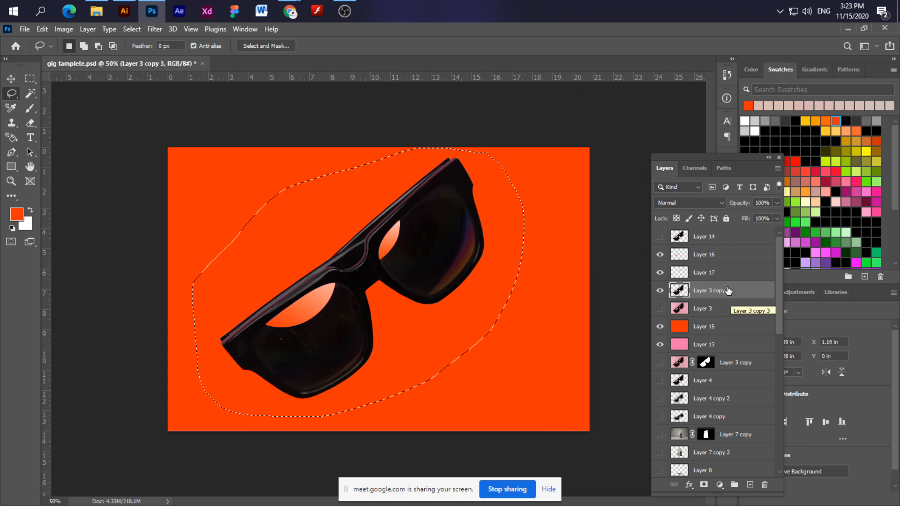
pyautogui.hotkey('ctrl', 'j')
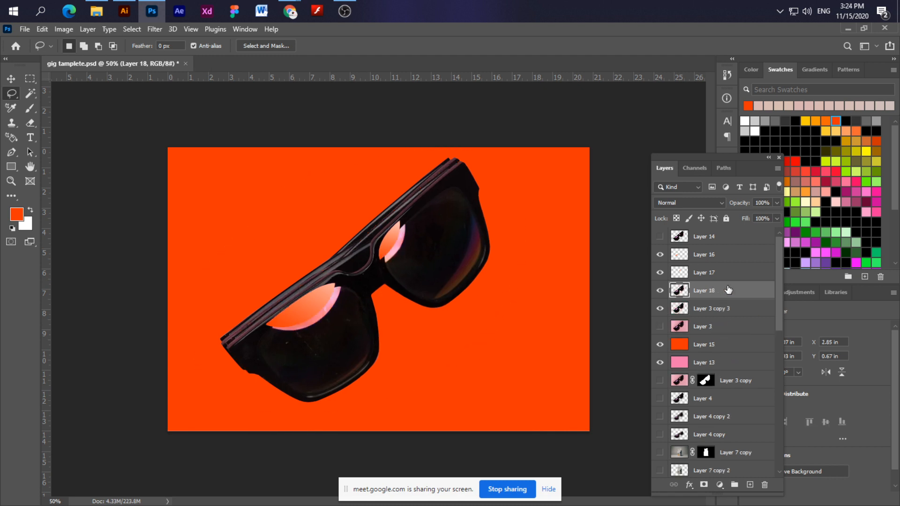
# Try moving Layer 18 away from the sunglasses beneath it, and undo the move while keeping the copied layer.
pyautogui.click(10, 82)
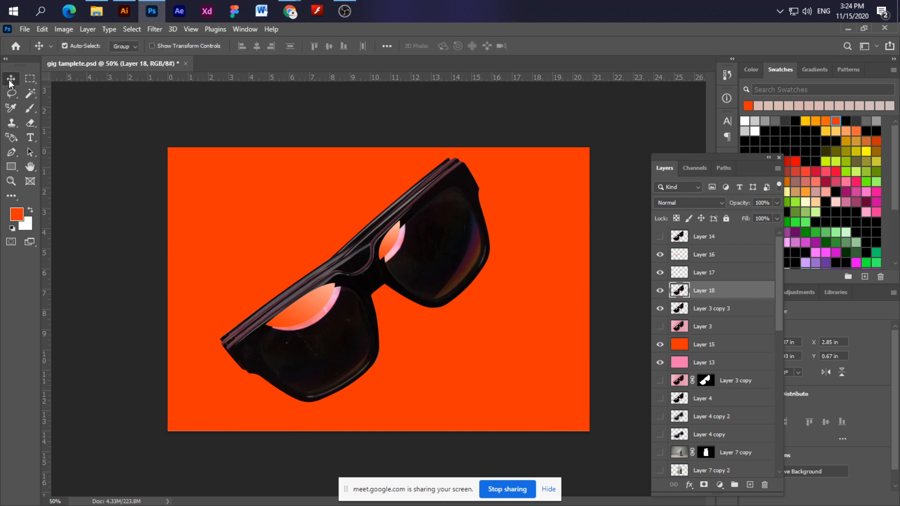
pyautogui.moveTo(472, 291); pyautogui.dragTo(460, 221)
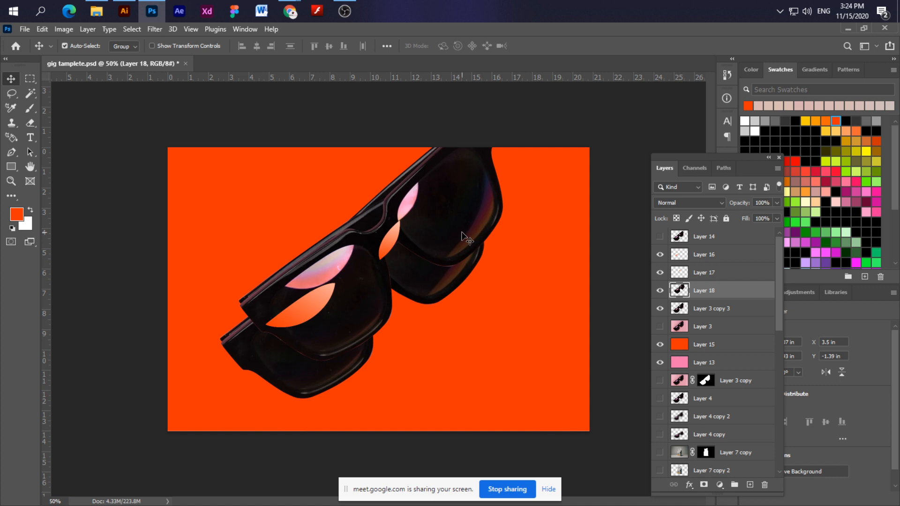
pyautogui.hotkey('ctrl', 'z')
pyautogui.hotkey('ctrl', 'shift', 'z')
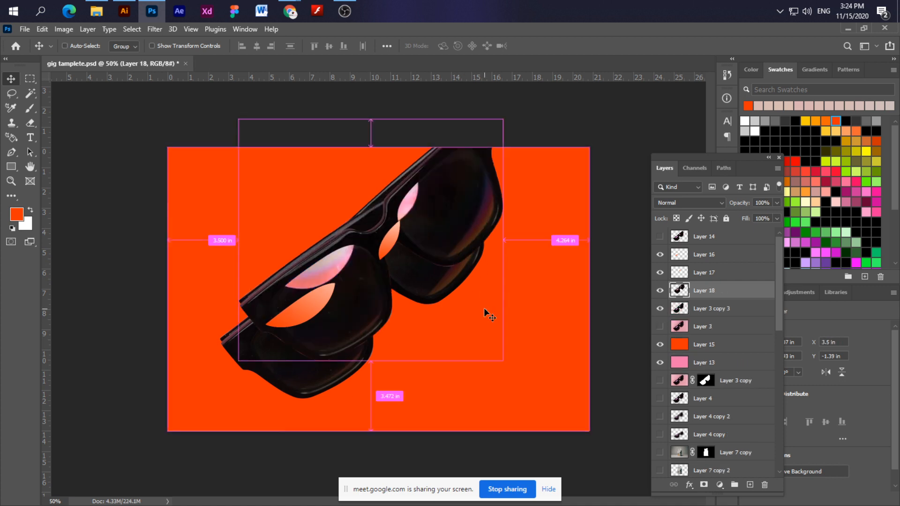
pyautogui.hotkey('ctrl', 'z')
pyautogui.hotkey('ctrl', 'z')
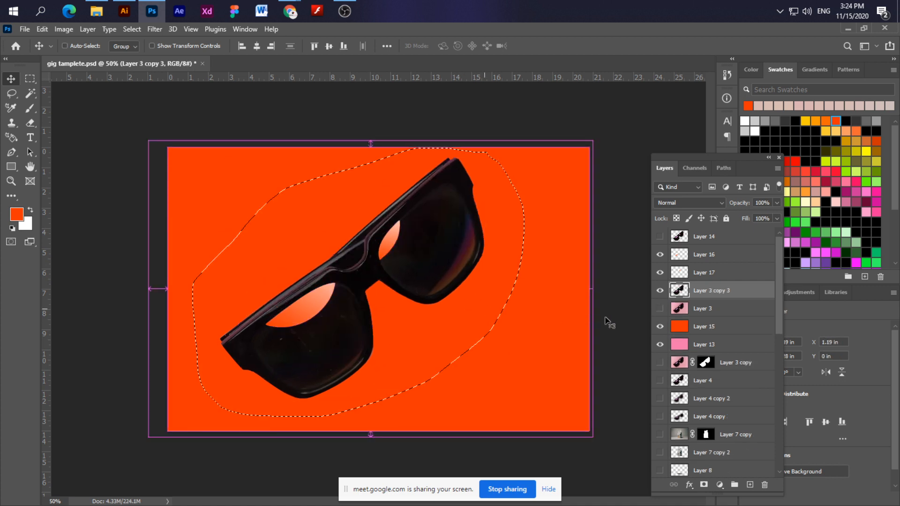
pyautogui.hotkey('ctrl', 'shift', 'z')
pyautogui.hotkey('ctrl', 'shift', 'z')
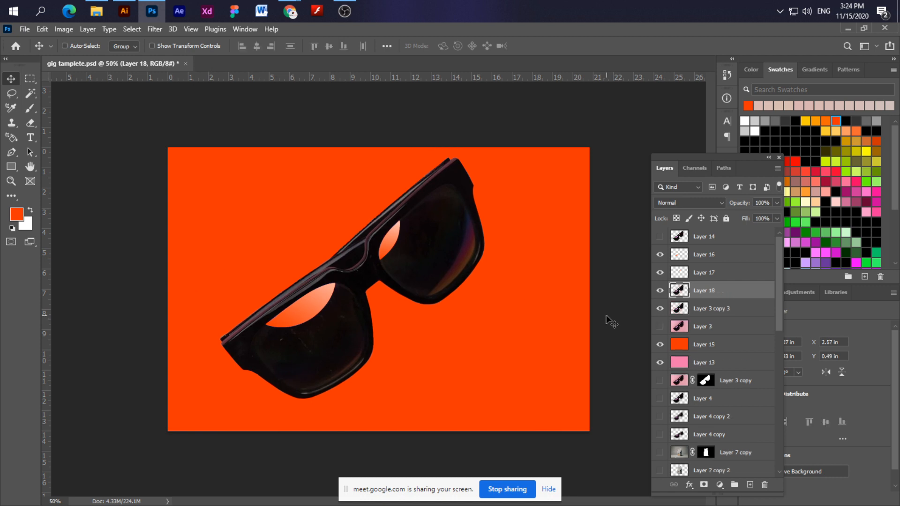
# Delete Layer 3 copy 3, select Layer 18, and look through the lower layers of the stack.
pyautogui.click(715, 310)
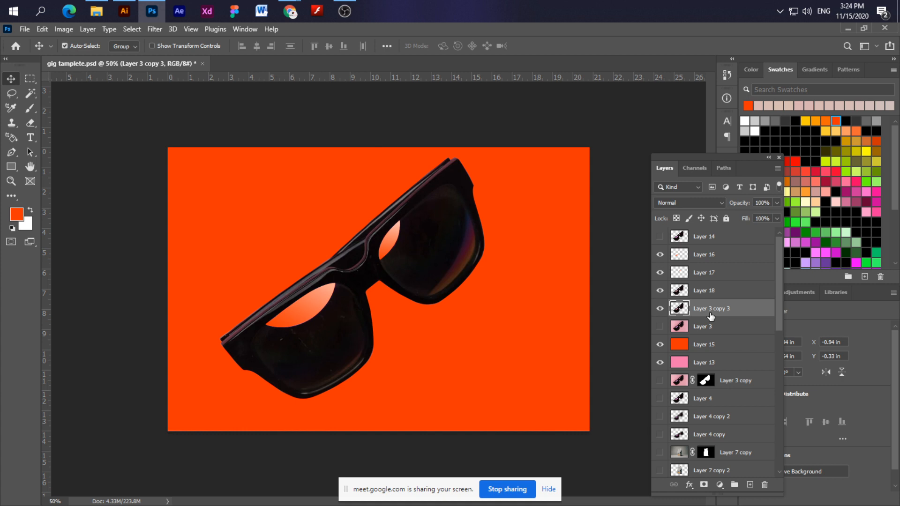
pyautogui.press('Delete')
pyautogui.click(718, 291)
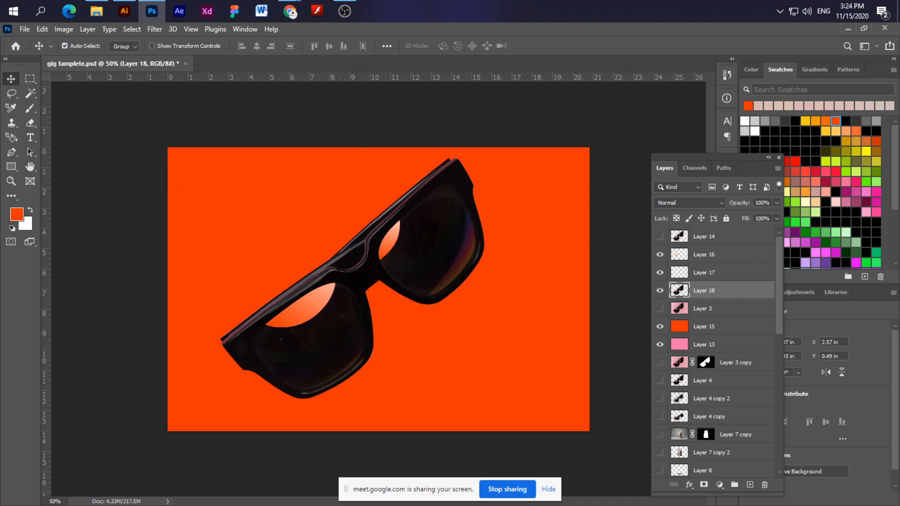
pyautogui.scroll(-9, 698, 440)
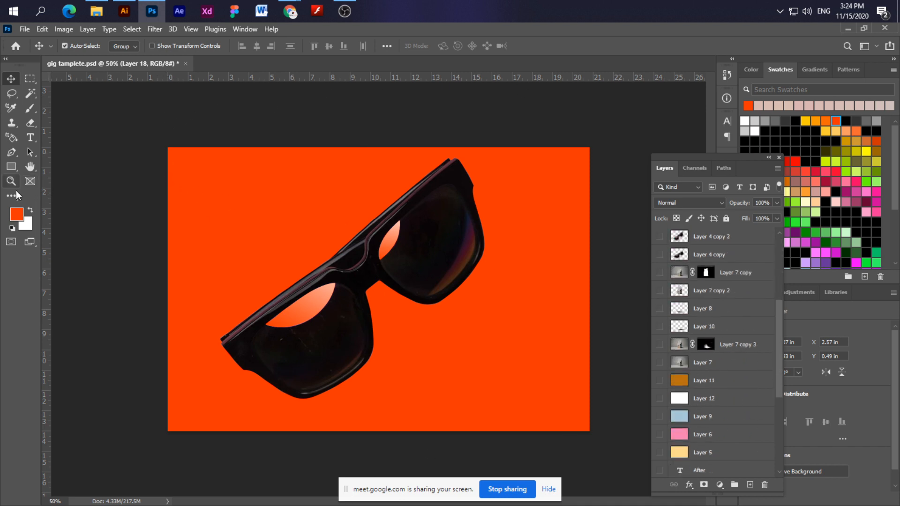
# Crop the document to its current canvas bounds with Delete Cropped Pixels enabled.
pyautogui.press('i')
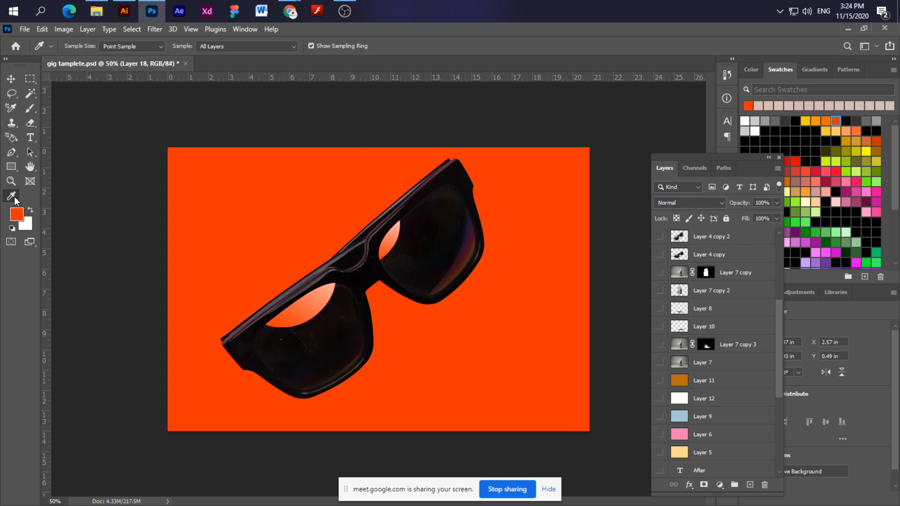
pyautogui.rightClick(15, 199)
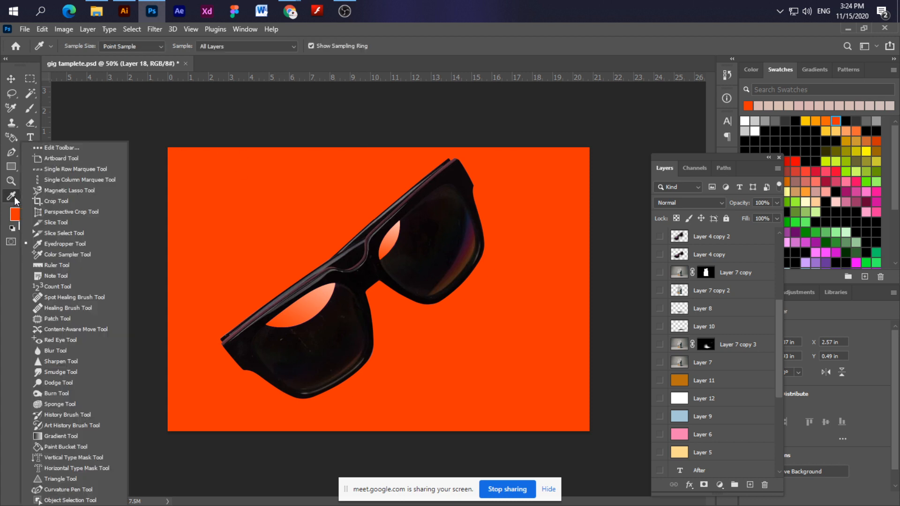
pyautogui.click(58, 201)
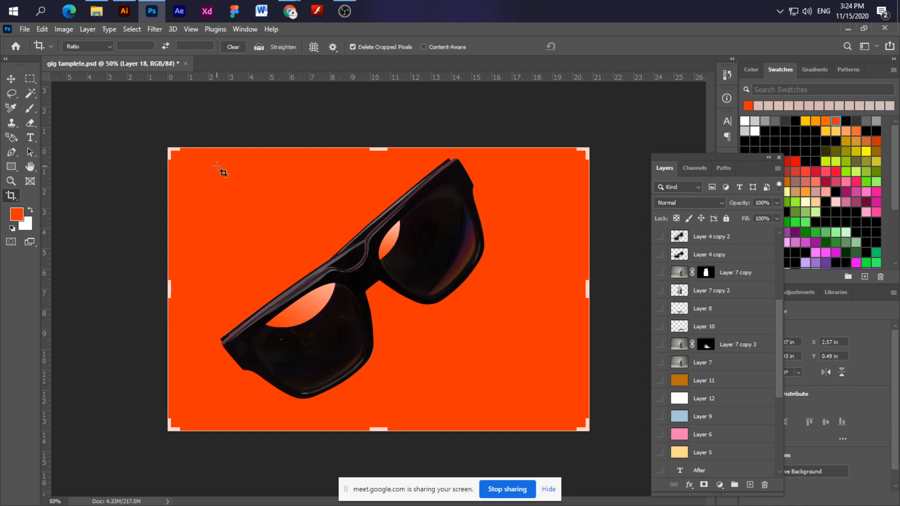
pyautogui.click(266, 234)
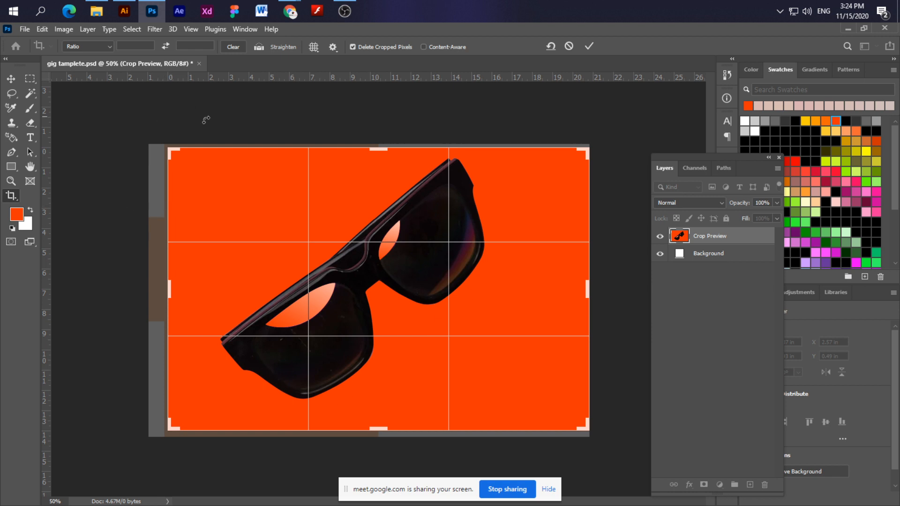
pyautogui.press('Return')
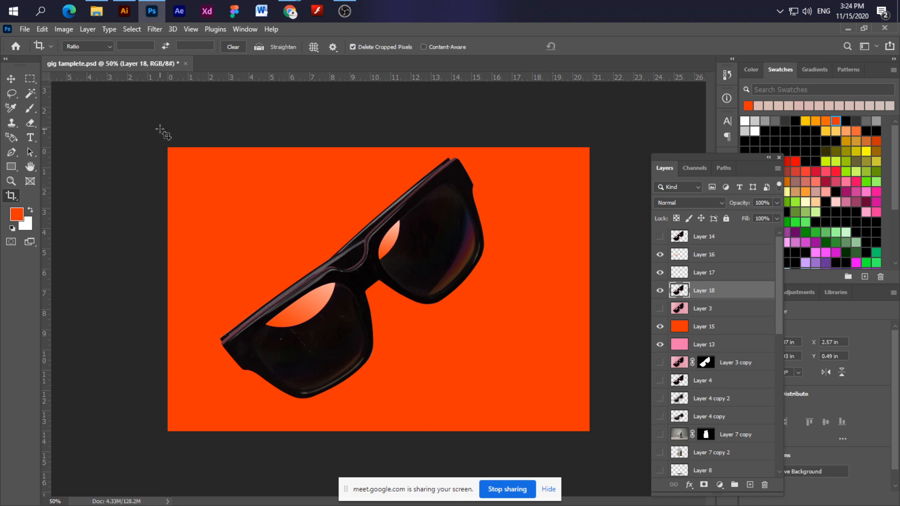
pyautogui.click(196, 186)
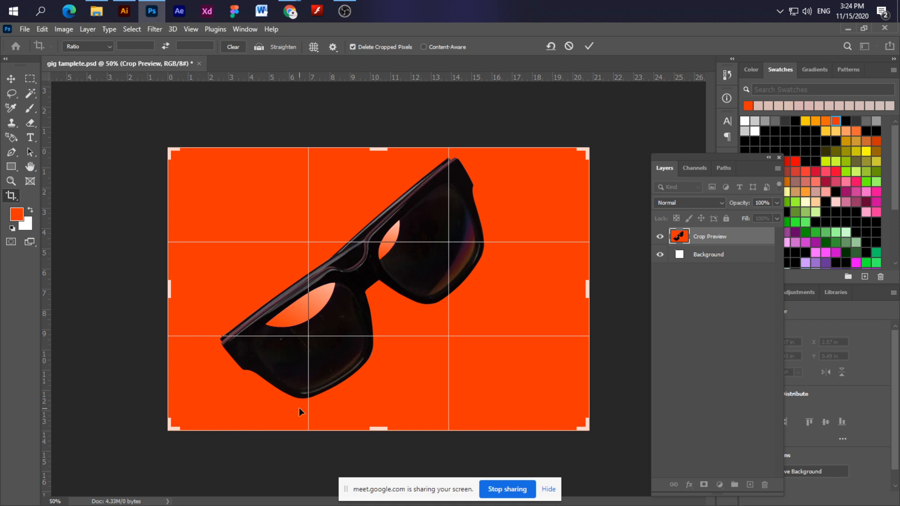
pyautogui.press('Return')
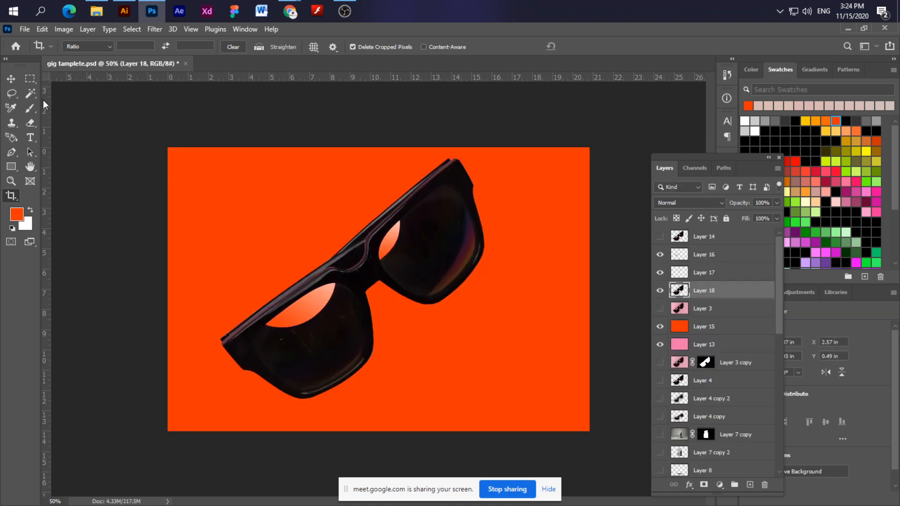
# Duplicate Layer 18 and place the copy directly beneath the original sunglasses layer.
pyautogui.click(10, 76)
pyautogui.click(533, 316)
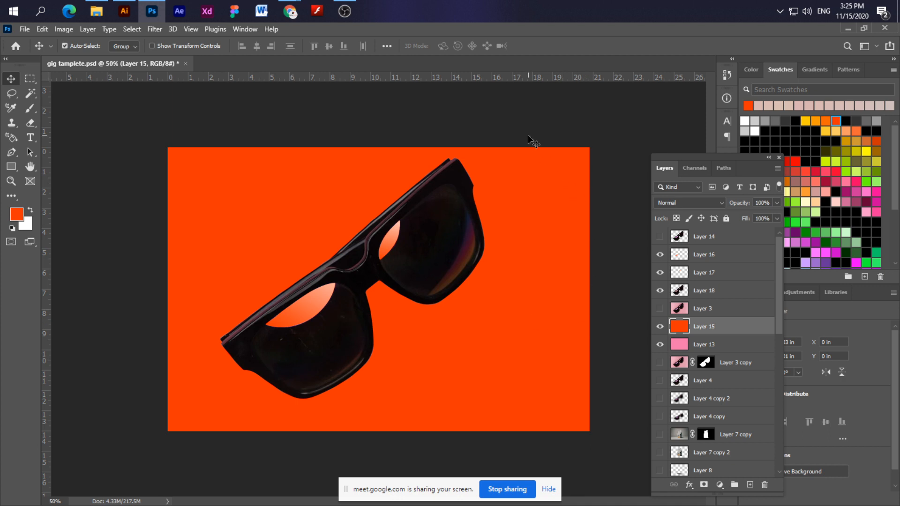
pyautogui.click(415, 256)
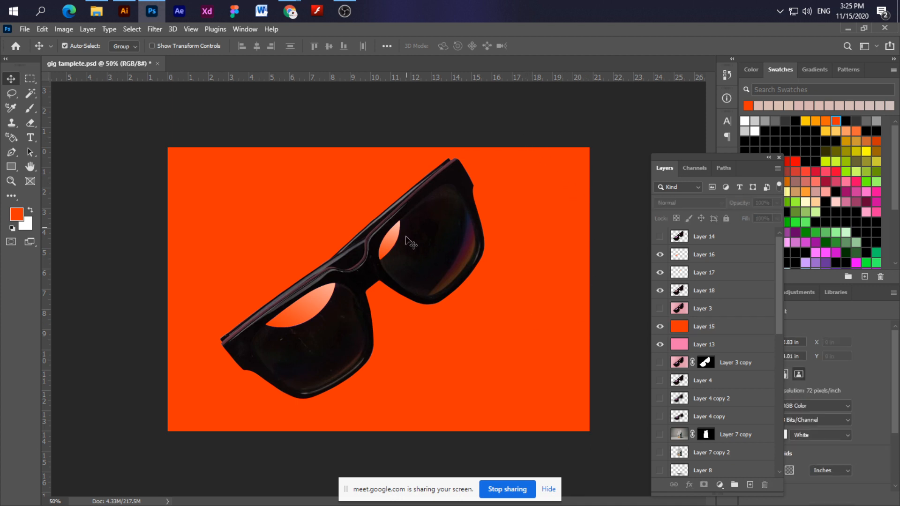
pyautogui.click(660, 291)
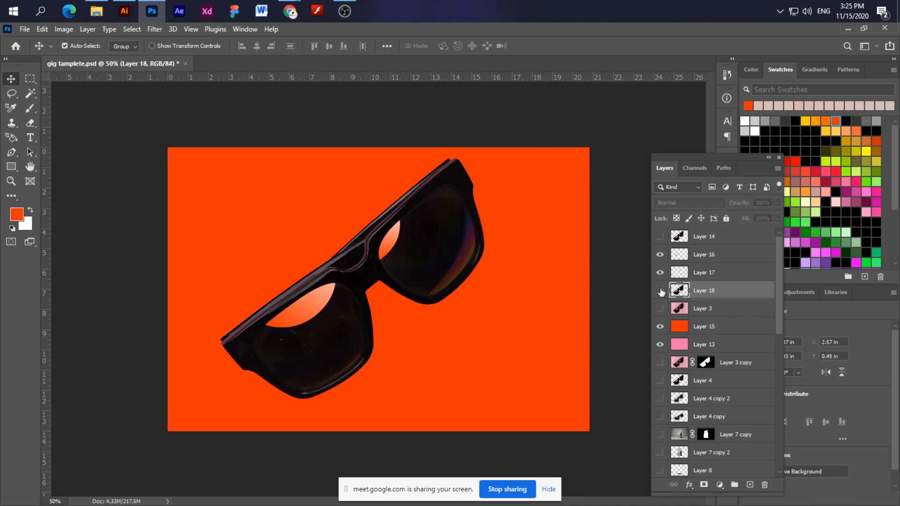
pyautogui.click(660, 291)
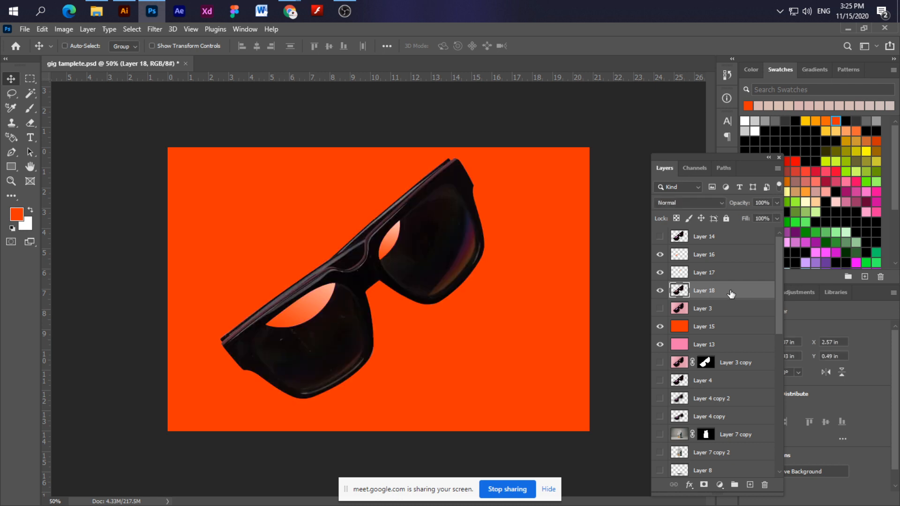
pyautogui.hotkey('ctrl', 'j')
pyautogui.moveTo(729, 293); pyautogui.dragTo(729, 319)
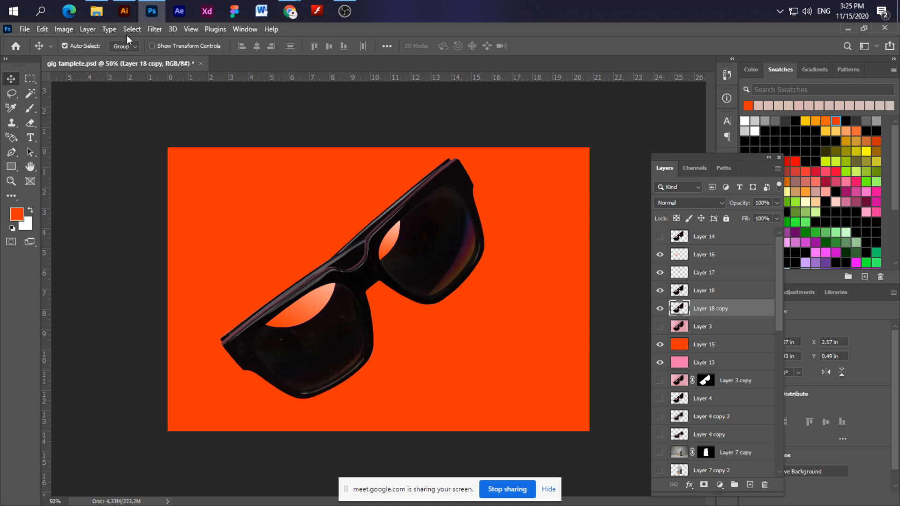
# Apply a Gaussian Blur with a radius of 41.5 pixels to Layer 18 copy and check it with Layer 18 temporarily hidden.
pyautogui.click(153, 30)
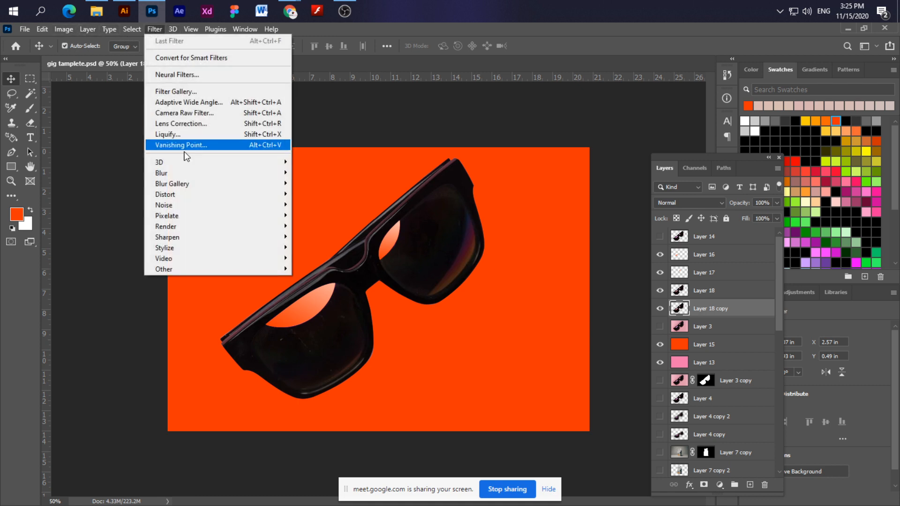
pyautogui.moveTo(187, 173)
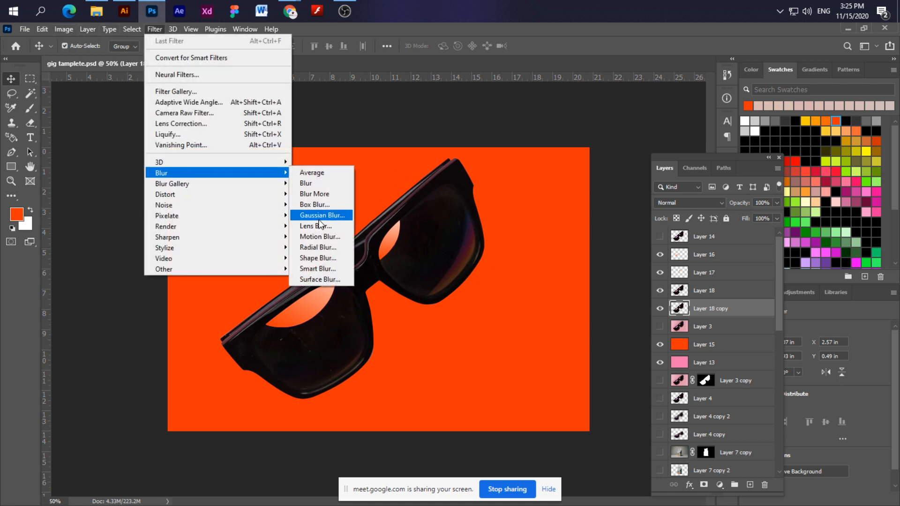
pyautogui.click(320, 216)
pyautogui.moveTo(535, 127); pyautogui.dragTo(559, 279)
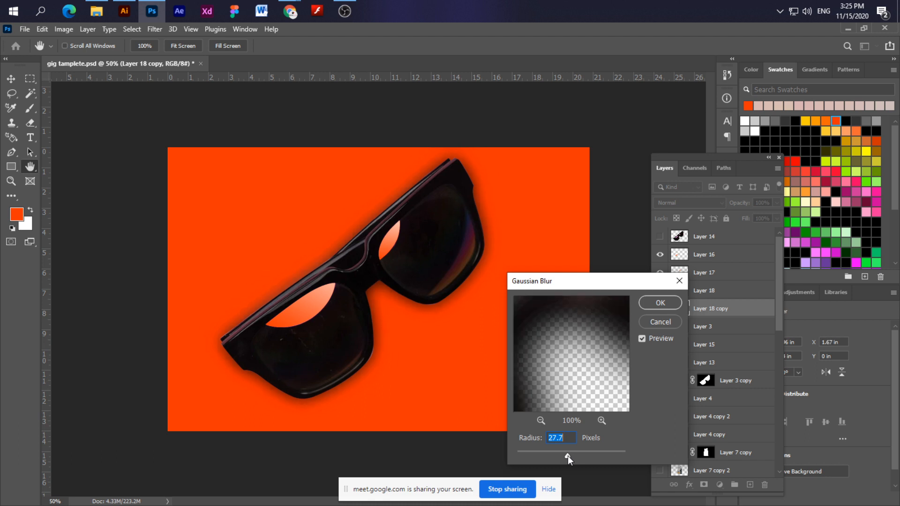
pyautogui.moveTo(567, 455)
pyautogui.mouseDown()
pyautogui.moveTo(550, 454)
pyautogui.moveTo(607, 454)
pyautogui.moveTo(553, 452)
pyautogui.moveTo(572, 455)
pyautogui.mouseUp()
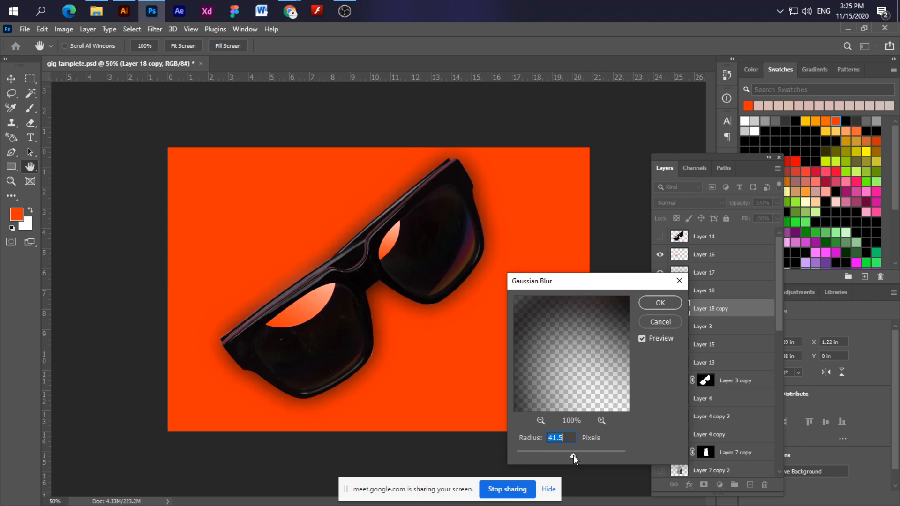
pyautogui.click(660, 303)
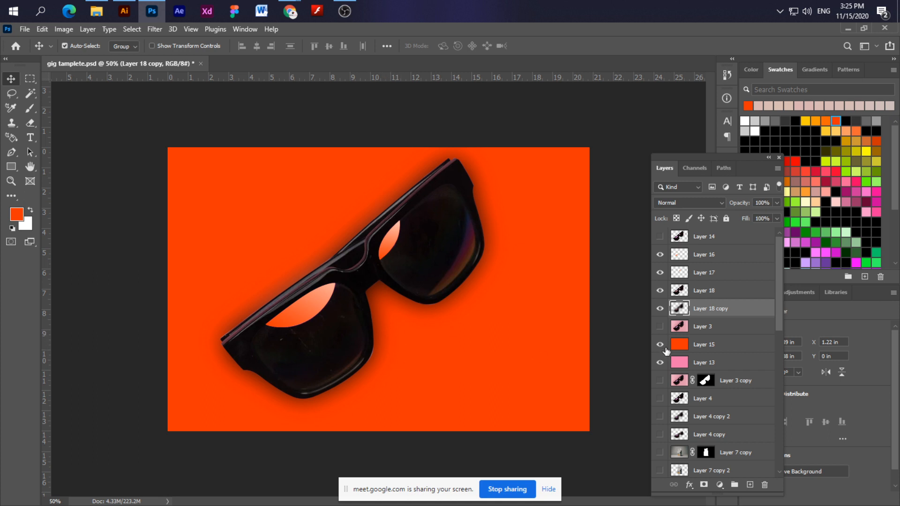
pyautogui.click(660, 290)
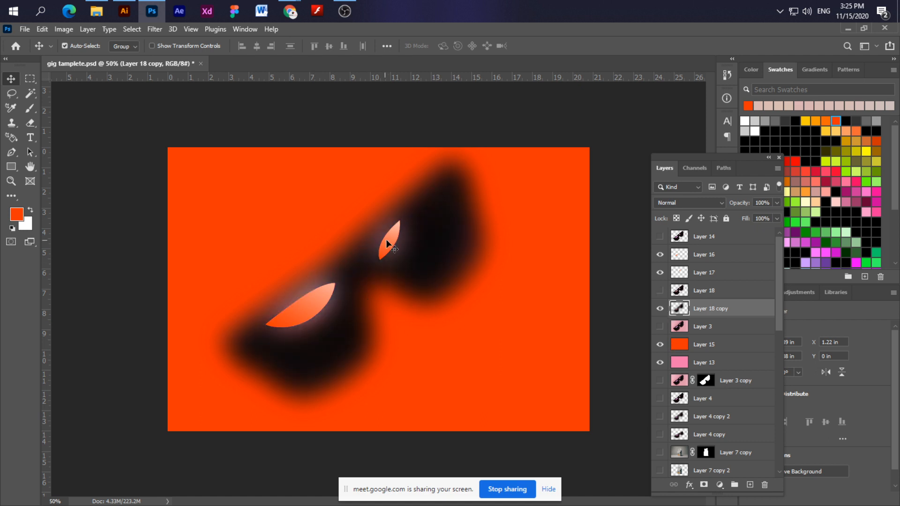
pyautogui.click(660, 291)
pyautogui.press('ctrl')
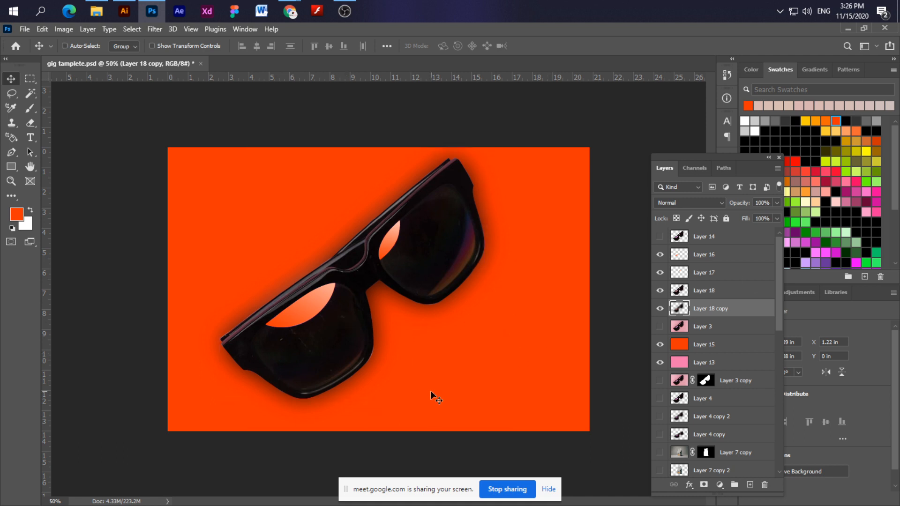
pyautogui.hotkey('ctrl', 't')
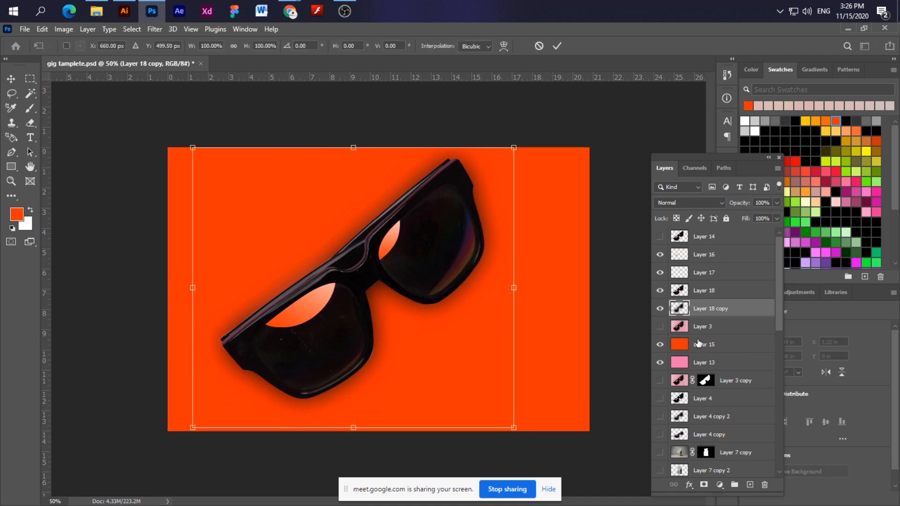
pyautogui.press('Escape')
# Rename the blurred Layer 18 copy as "shadow".
pyautogui.doubleClick(702, 309)
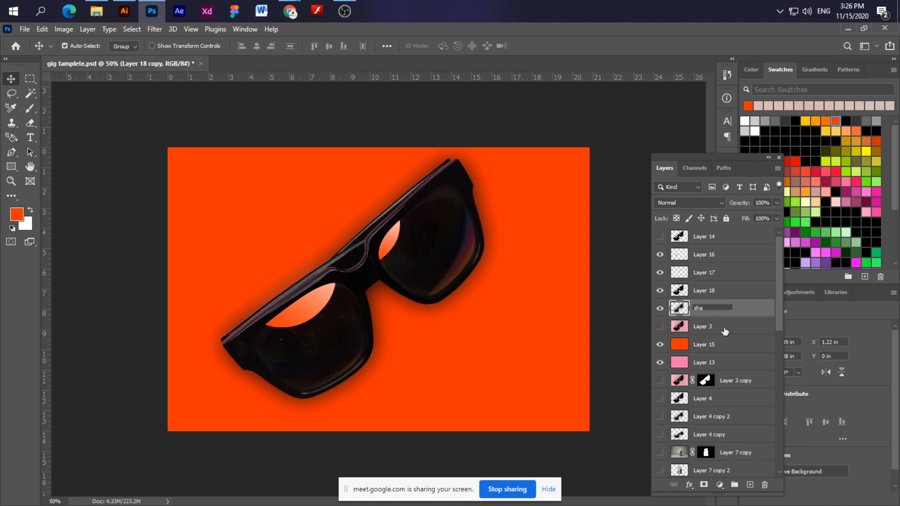
pyautogui.write('dow')
pyautogui.press('Return')
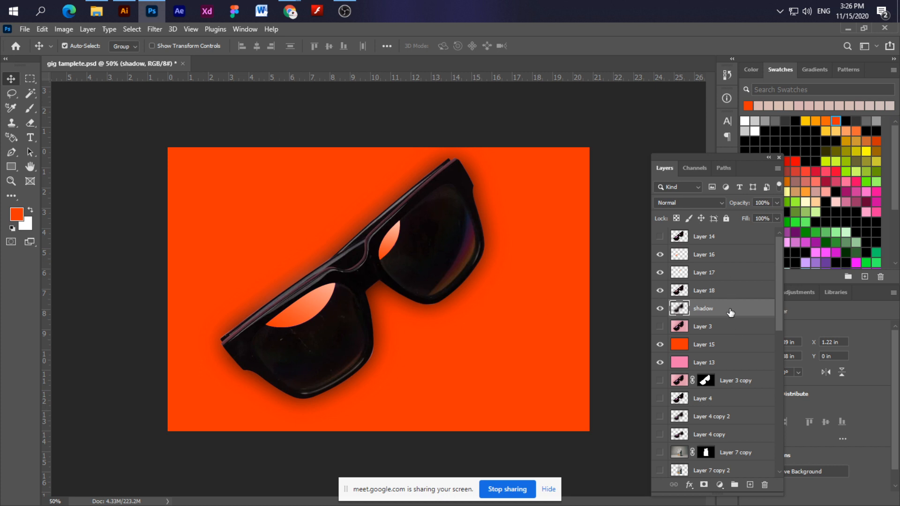
pyautogui.hotkey('ctrl', 't')
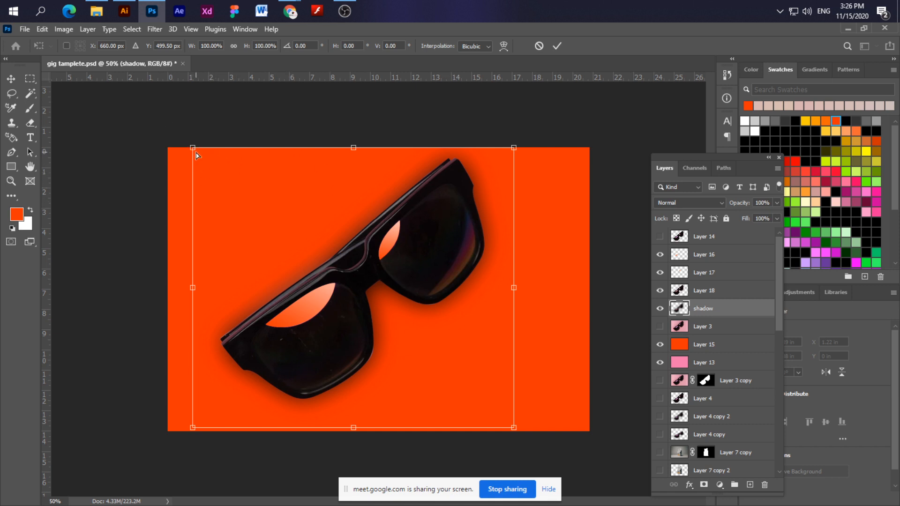
pyautogui.moveTo(194, 149); pyautogui.dragTo(150, 96)
pyautogui.press('Return')
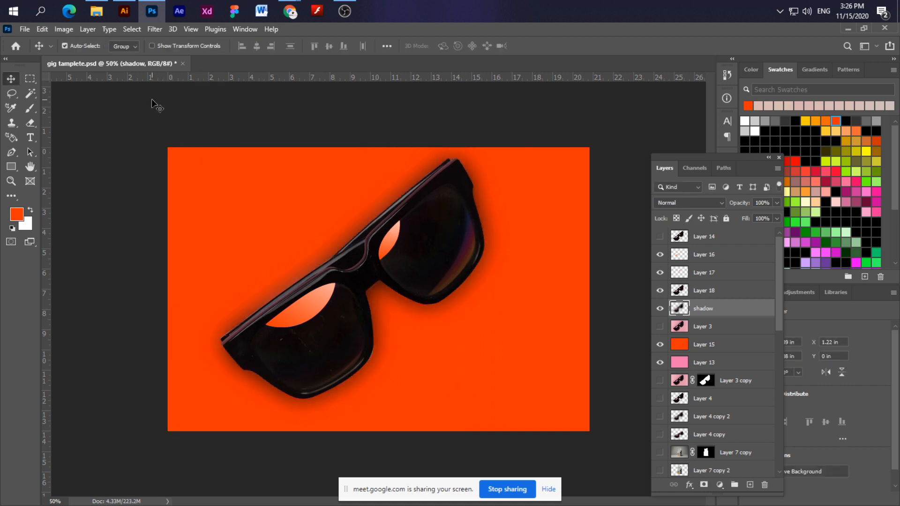
# Distort the shadow layer by pulling its lower-left, upper-left and upper-right corners inward with Free Transform.
pyautogui.hotkey('ctrl', 't')
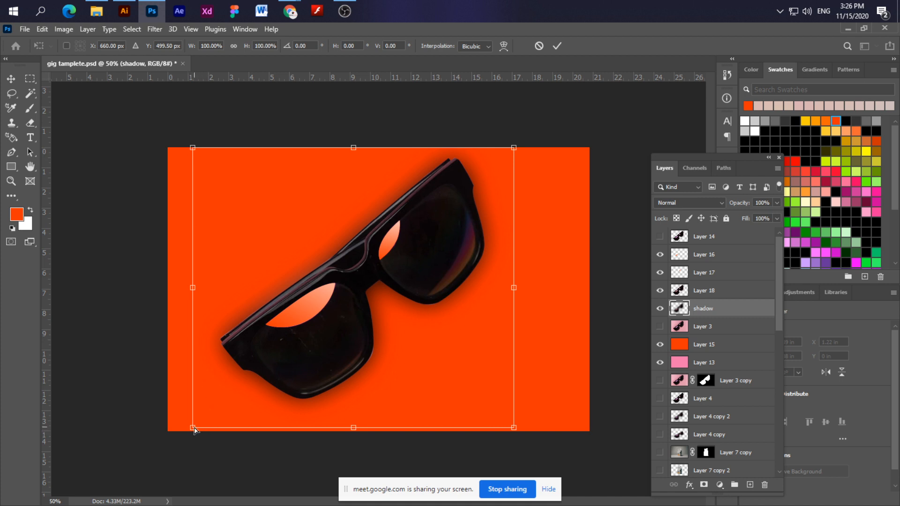
pyautogui.moveTo(194, 428); pyautogui.dragTo(200, 420)
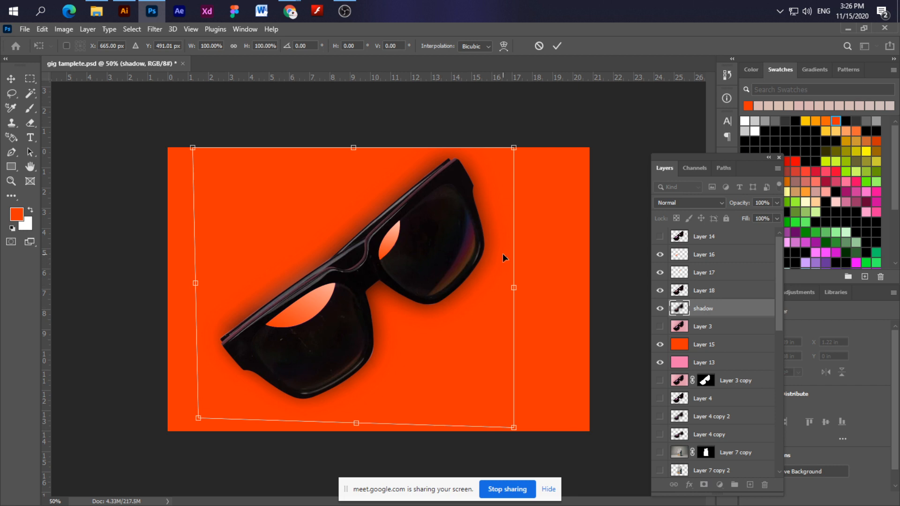
pyautogui.moveTo(193, 148); pyautogui.dragTo(209, 164)
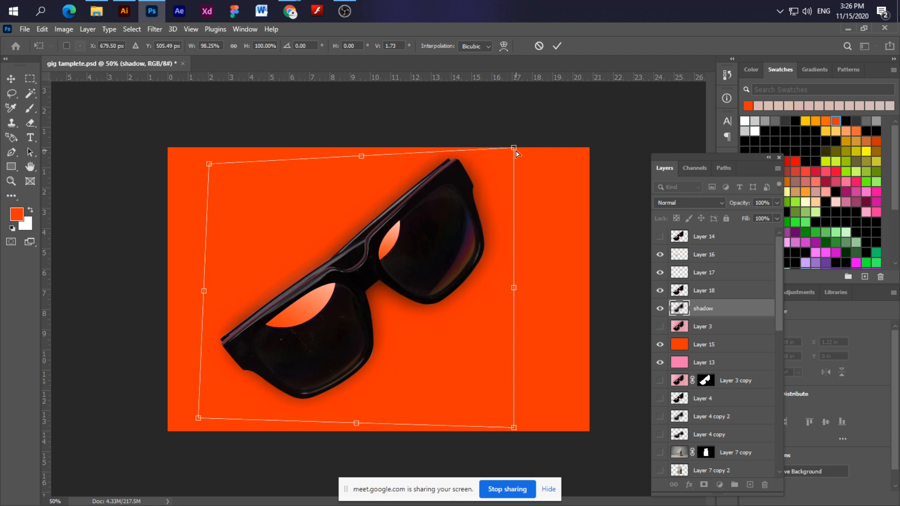
pyautogui.moveTo(517, 153); pyautogui.dragTo(508, 176)
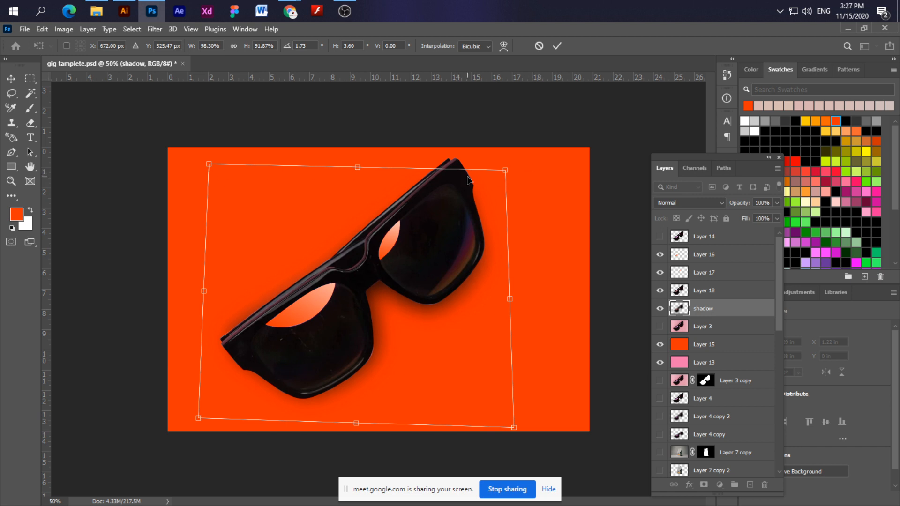
pyautogui.press('Return')
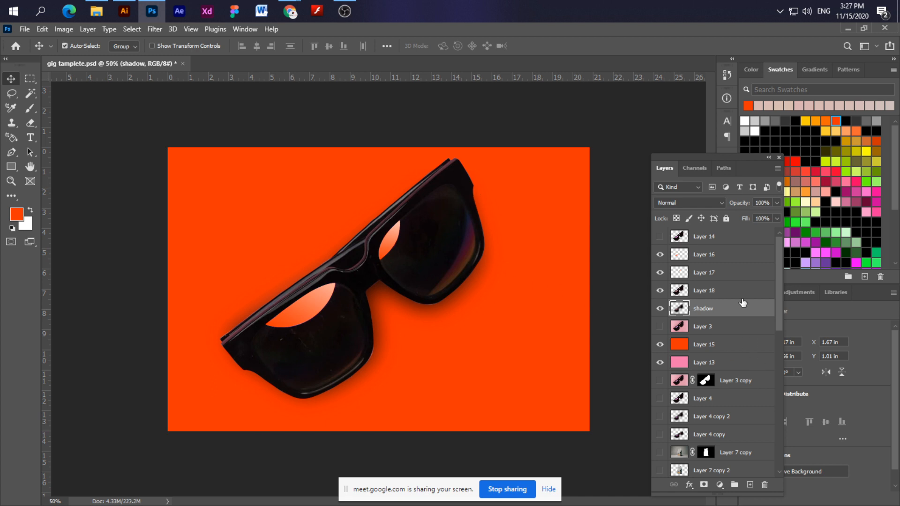
pyautogui.press('ctrl')
pyautogui.hotkey('ctrl', 't')
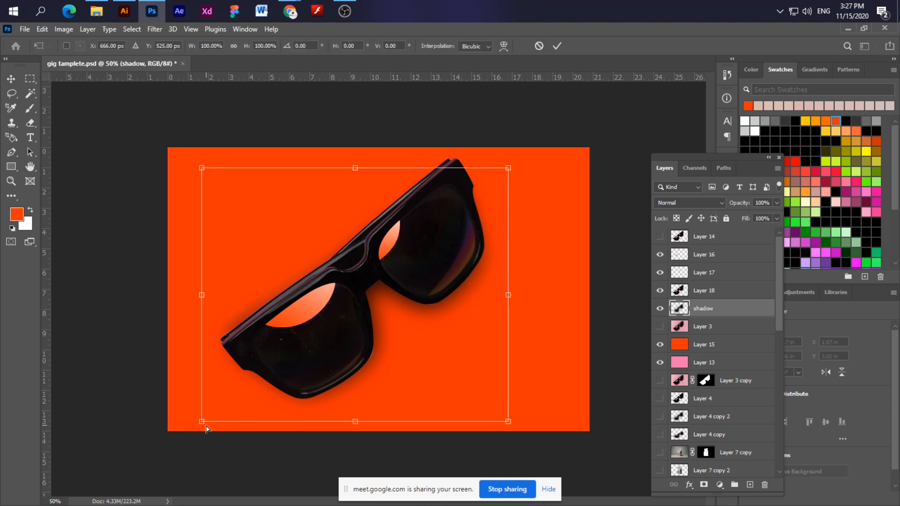
pyautogui.press('Return')
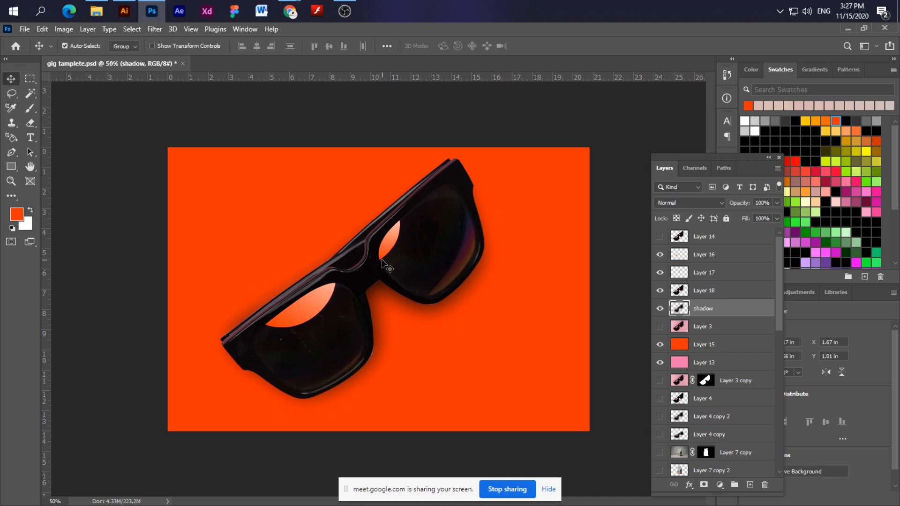
# Add a new layer directly above Layer 15 and fill it with dark olive from the swatches.
pyautogui.click(717, 344)
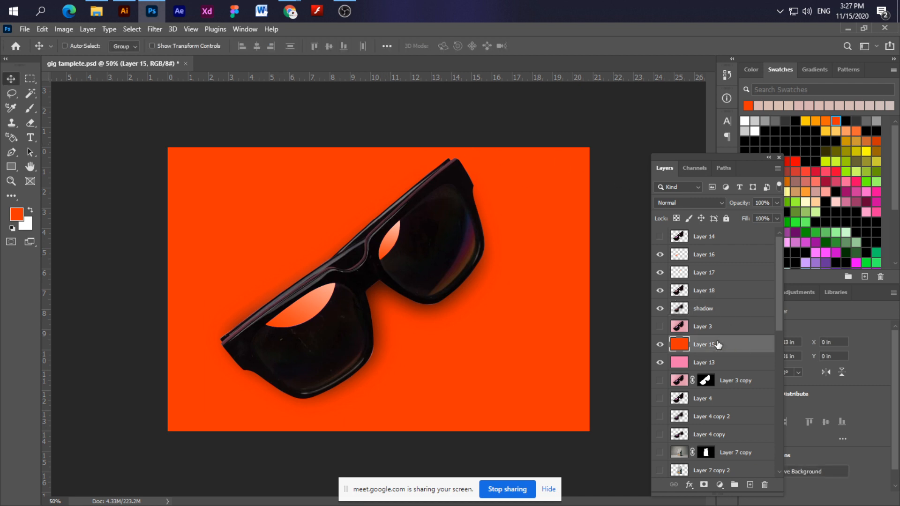
pyautogui.hotkey('ctrl', 'shift', 'n')
pyautogui.press('Return')
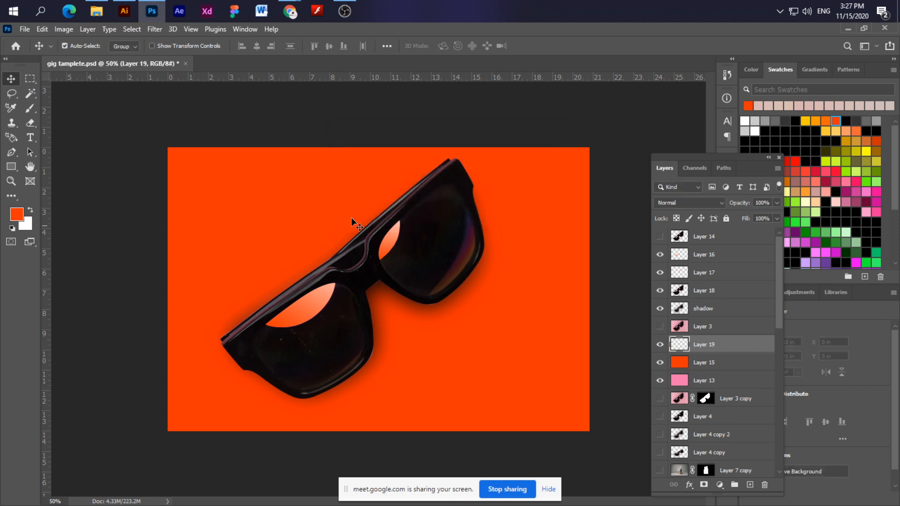
pyautogui.click(836, 151)
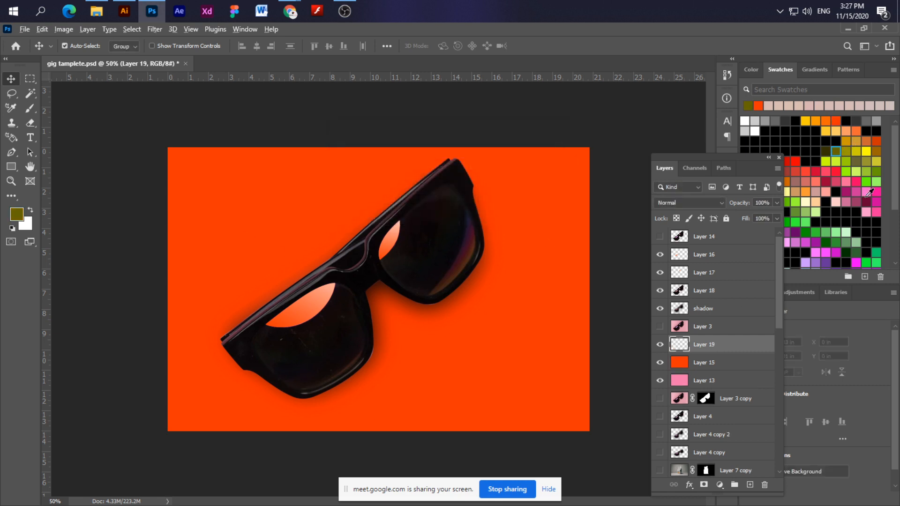
pyautogui.hotkey('alt', 'BackSpace')
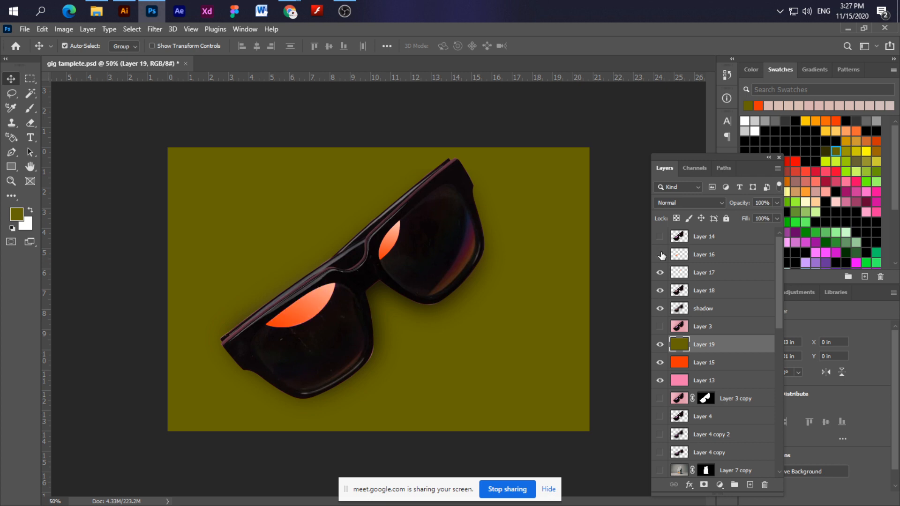
# Hide all the sunglasses, shadow and background colour layers from Layer 14 down to Layer 13.
pyautogui.click(660, 326)
pyautogui.click(660, 236)
pyautogui.click(660, 272)
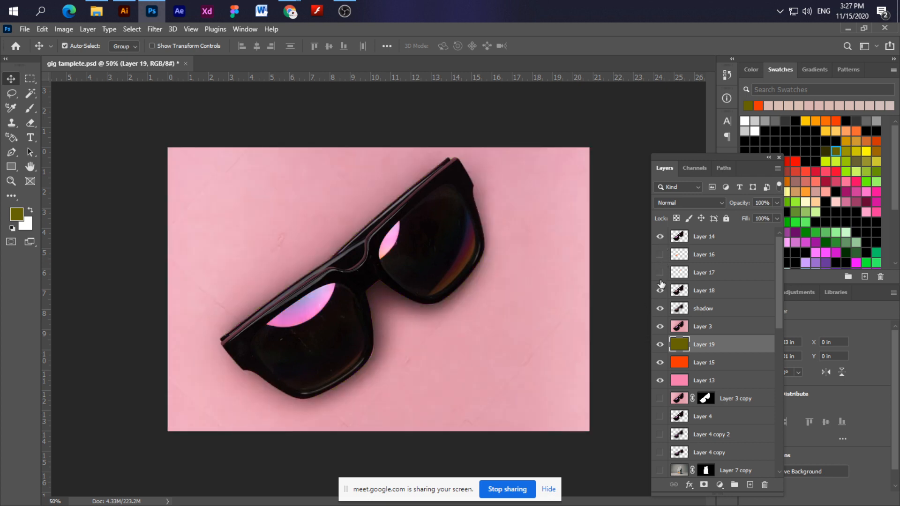
pyautogui.click(660, 236)
pyautogui.click(660, 291)
pyautogui.click(660, 308)
pyautogui.click(660, 327)
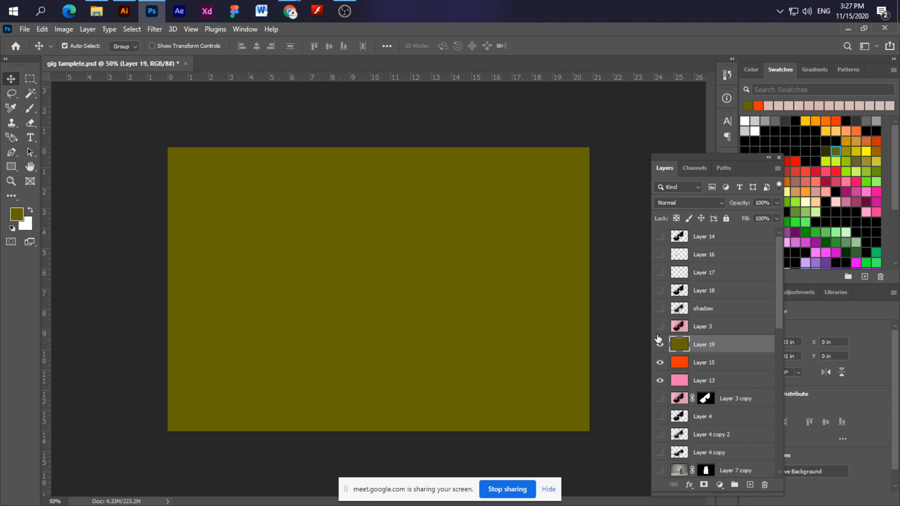
pyautogui.click(660, 345)
pyautogui.click(660, 363)
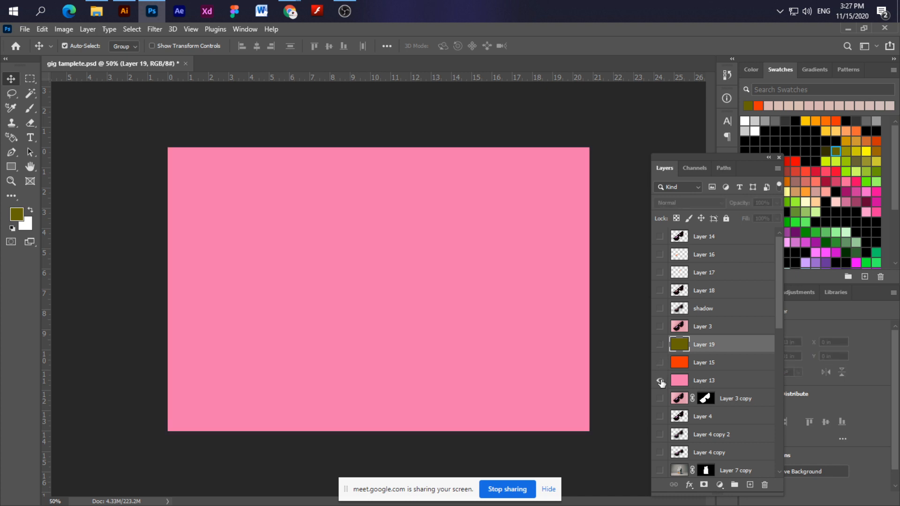
pyautogui.click(660, 380)
# Select Layer 7 with the coffee bag photo and make it visible.
pyautogui.scroll(-2, 731, 394)
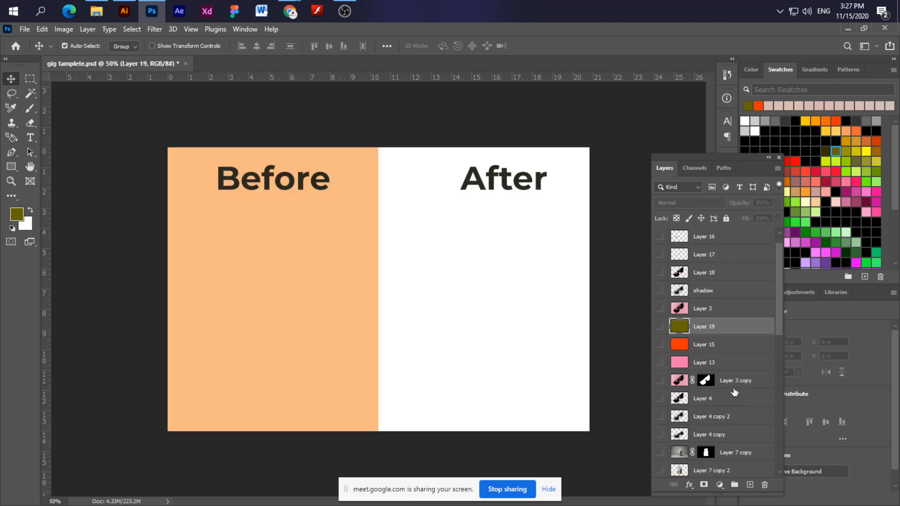
pyautogui.scroll(-8, 734, 392)
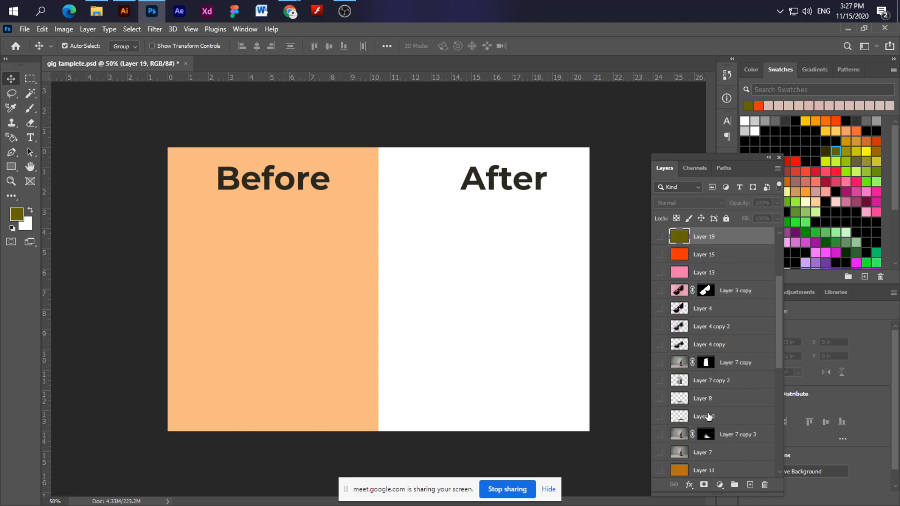
pyautogui.click(731, 384)
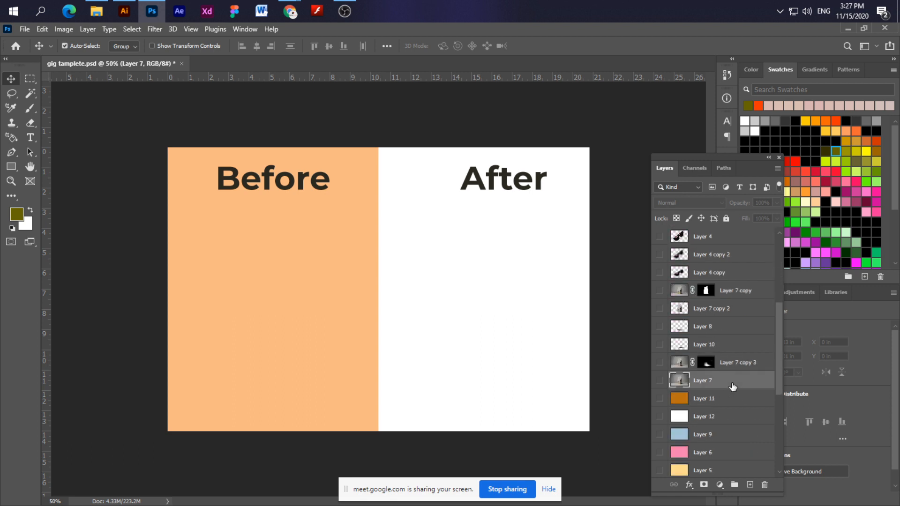
pyautogui.click(660, 380)
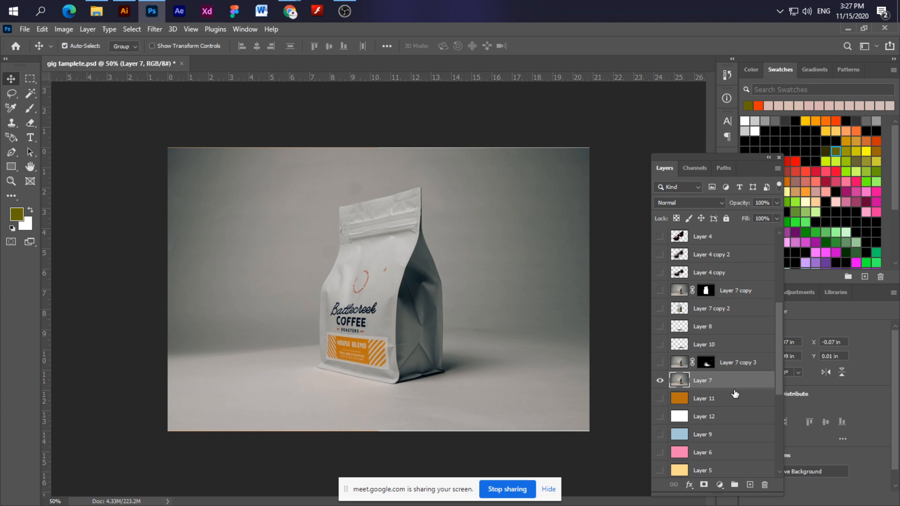
pyautogui.scroll(-2, 734, 393)
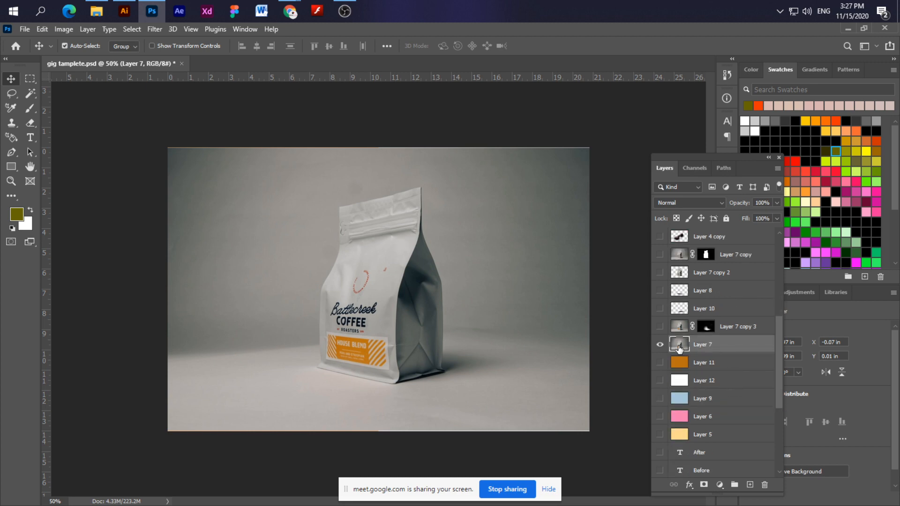
# Activate the saved "paper bag" path and inspect its anchor points around the coffee bag.
pyautogui.click(378, 344)
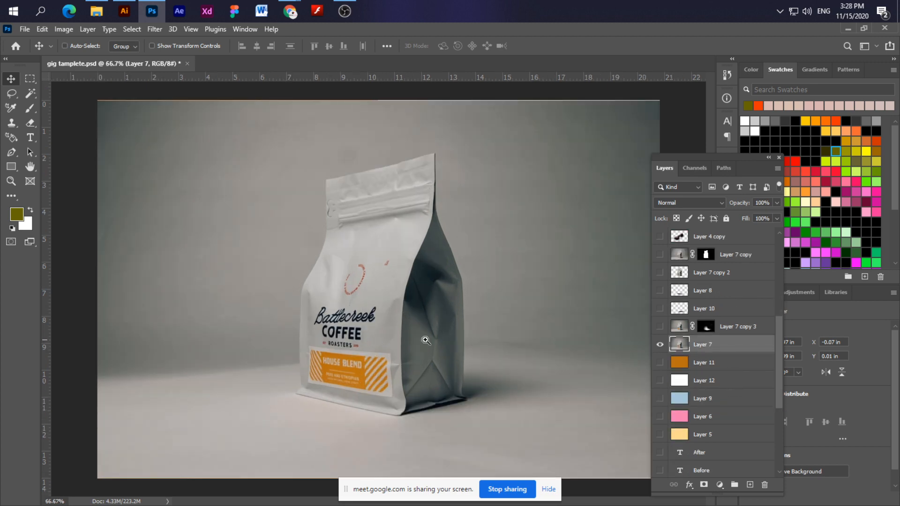
pyautogui.click(12, 155)
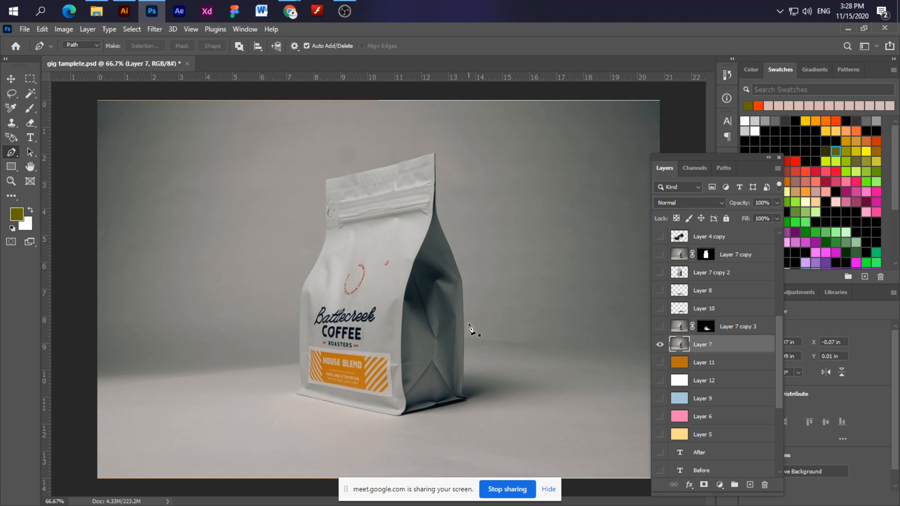
pyautogui.click(9, 80)
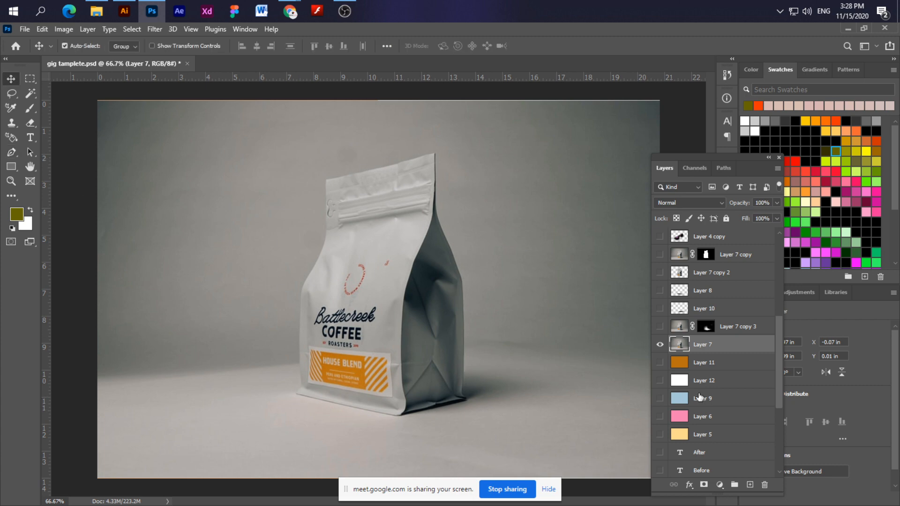
pyautogui.click(724, 169)
pyautogui.click(698, 206)
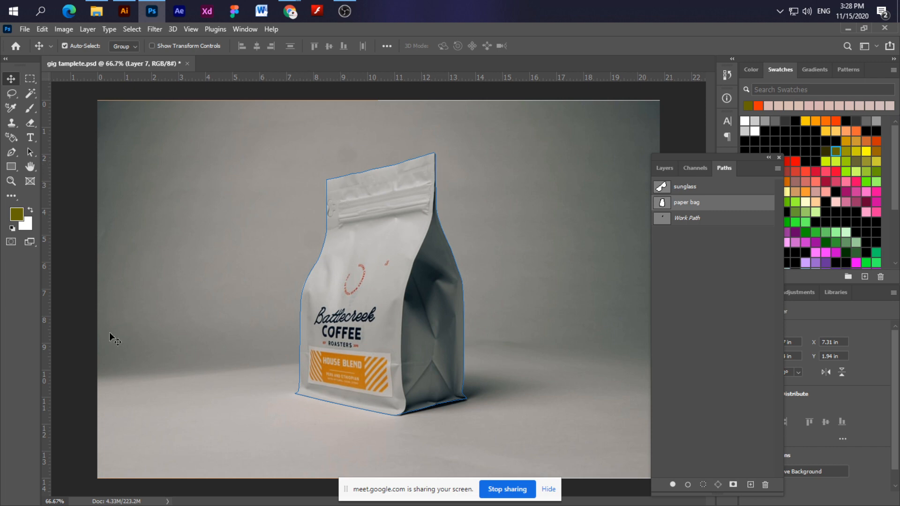
pyautogui.click(29, 150)
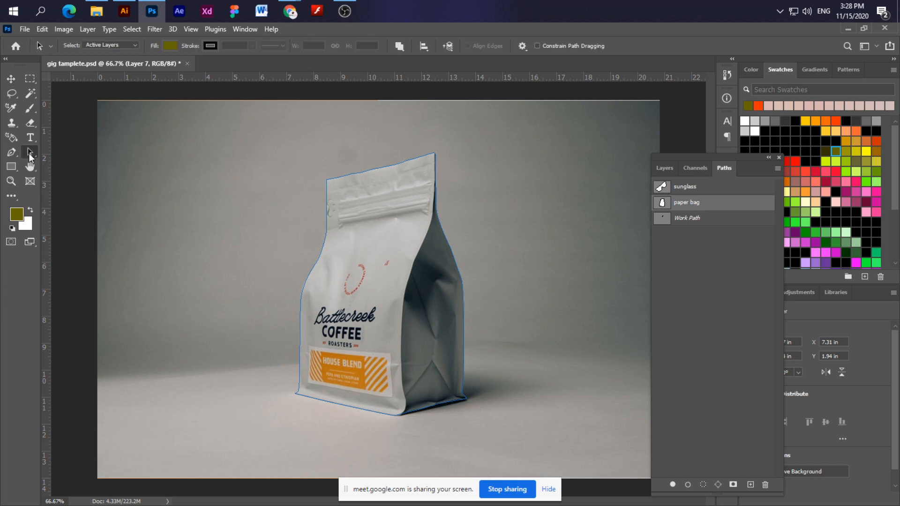
pyautogui.click(332, 176)
pyautogui.scroll(2, 380, 398)
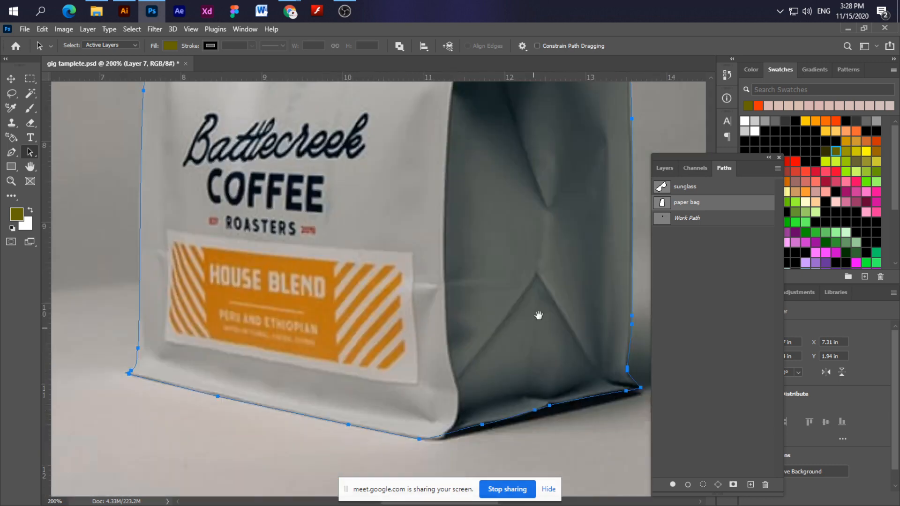
pyautogui.scroll(-2, 460, 458)
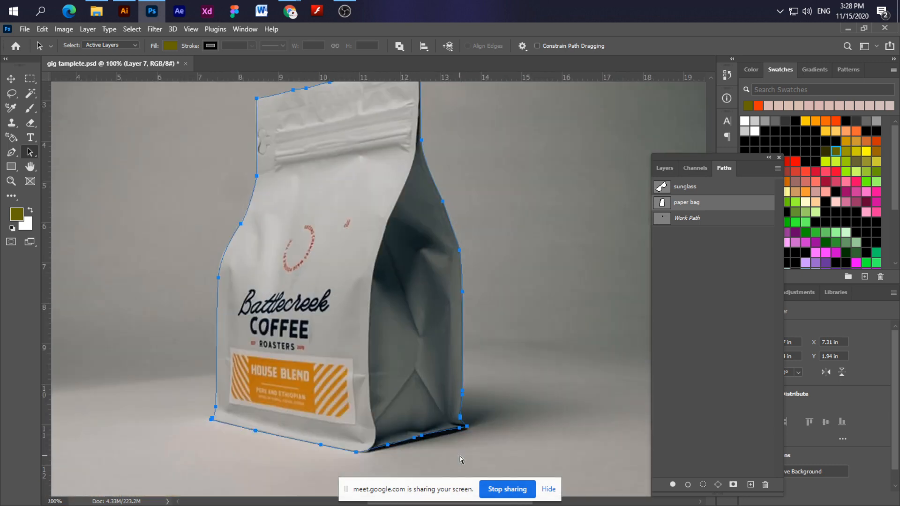
pyautogui.scroll(-1, 460, 459)
# Convert the paper bag path to a selection, copy the bag from Layer 7 to a new layer and hide Layer 7.
pyautogui.click(665, 168)
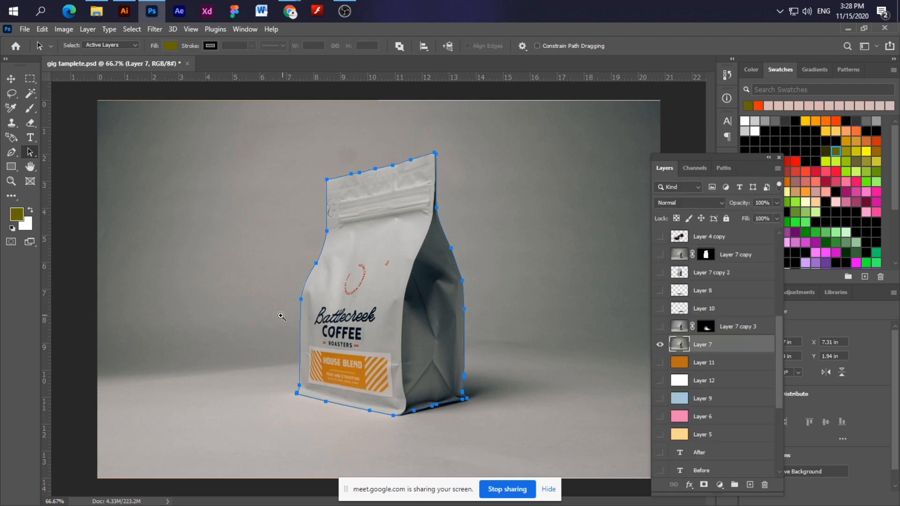
pyautogui.scroll(2, 295, 328)
pyautogui.scroll(-2, 311, 344)
pyautogui.hotkey('ctrl', 'Return')
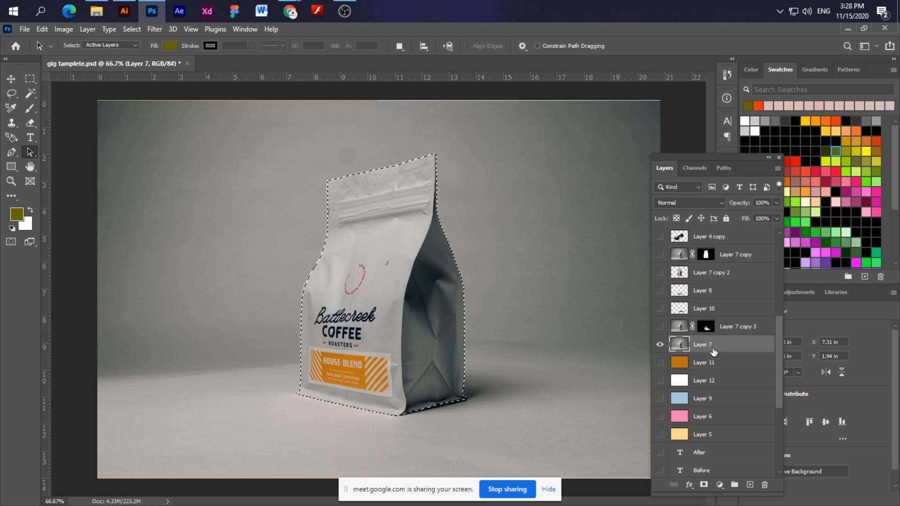
pyautogui.hotkey('ctrl', 'j')
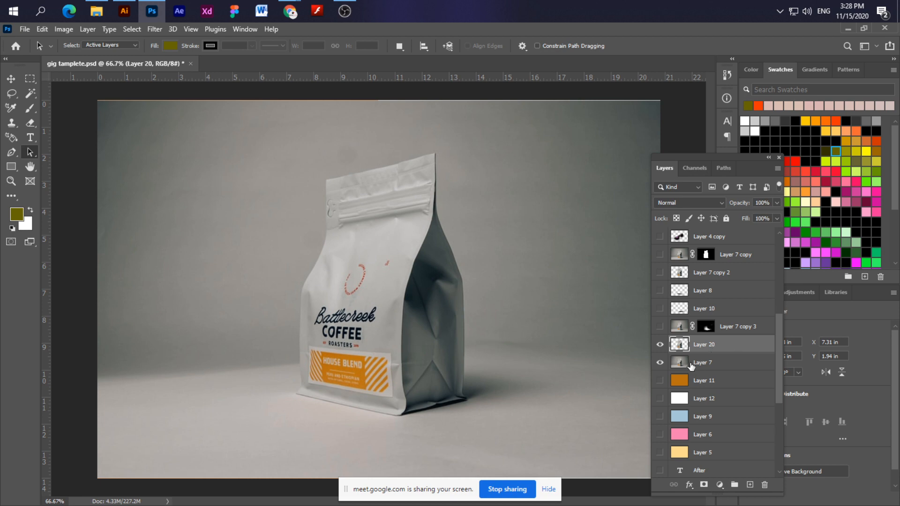
pyautogui.click(660, 363)
pyautogui.click(660, 363)
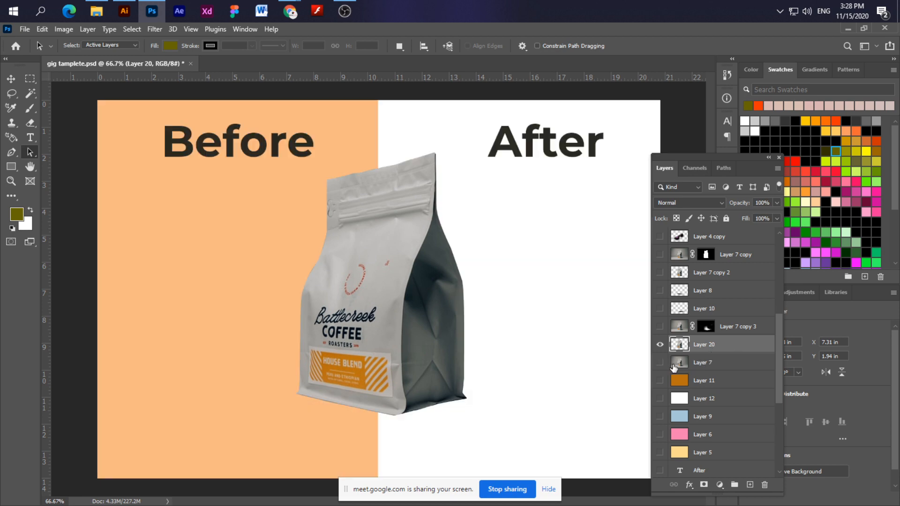
# Add a new layer directly above Layer 7 and fill it with bright orange from the swatches.
pyautogui.click(701, 365)
pyautogui.hotkey('ctrl', 'shift', 'n')
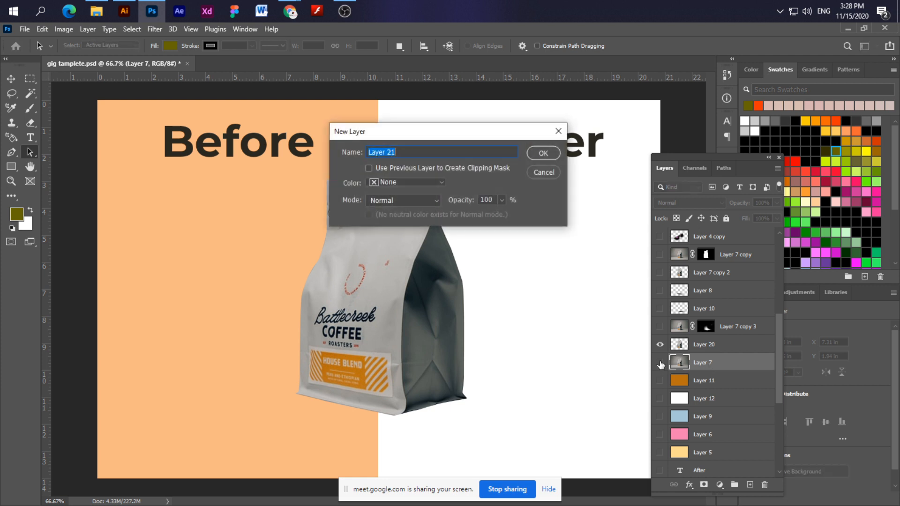
pyautogui.press('Return')
pyautogui.click(660, 364)
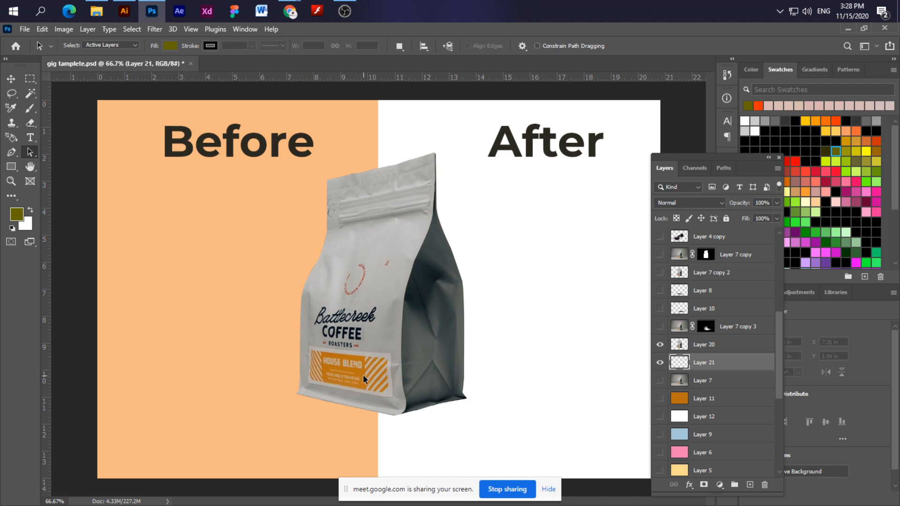
pyautogui.click(816, 121)
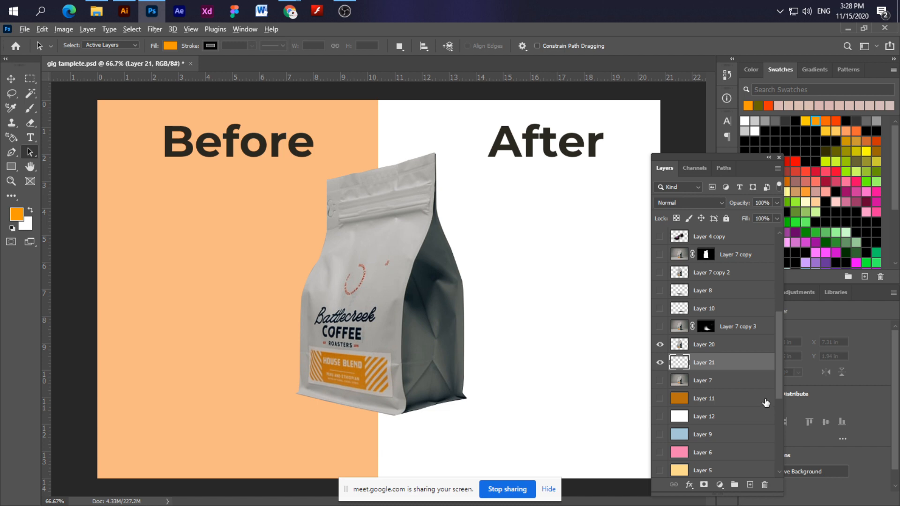
pyautogui.hotkey('alt', 'BackSpace')
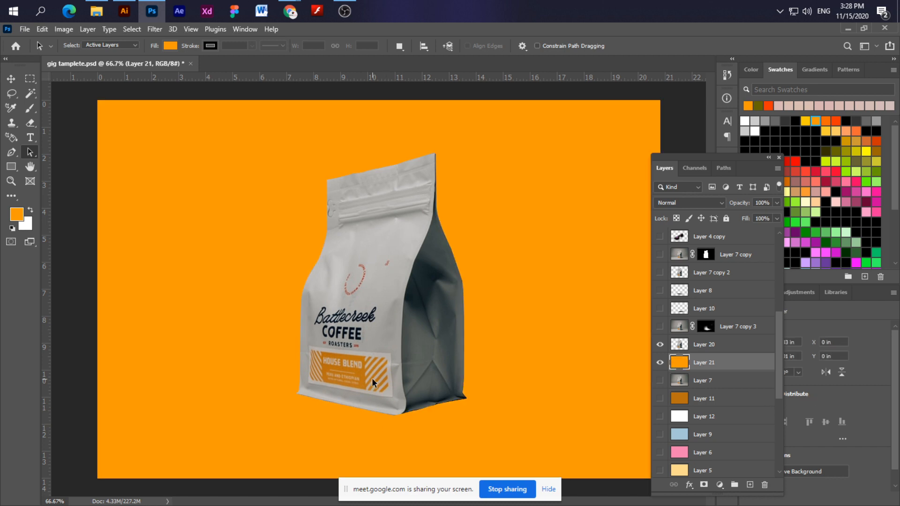
# Sample a darker orange from the bag's House Blend label with the Eyedropper and refill Layer 21 with it.
pyautogui.press('i')
pyautogui.click(11, 195)
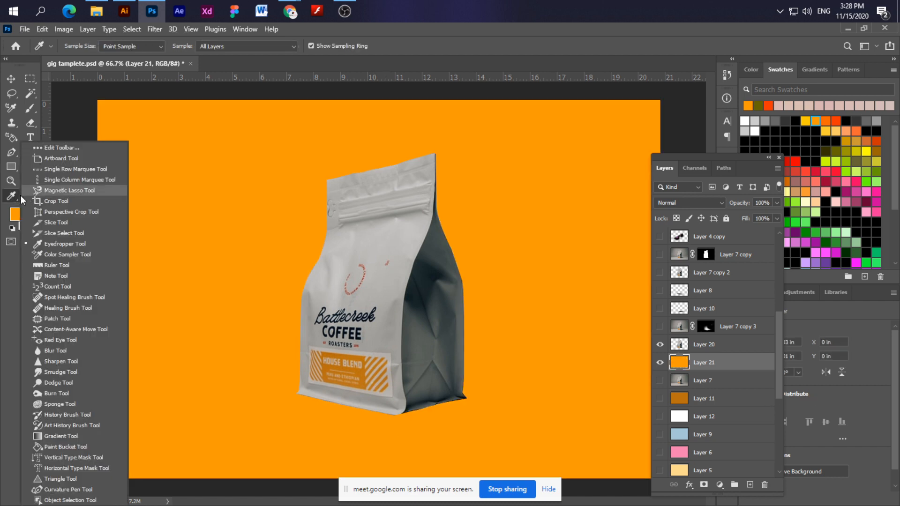
pyautogui.click(64, 245)
pyautogui.click(345, 357)
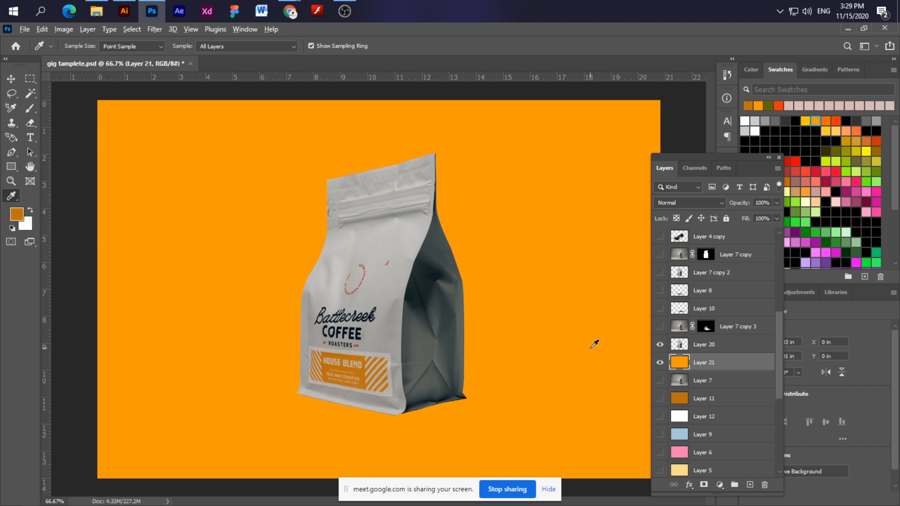
pyautogui.hotkey('alt', 'BackSpace')
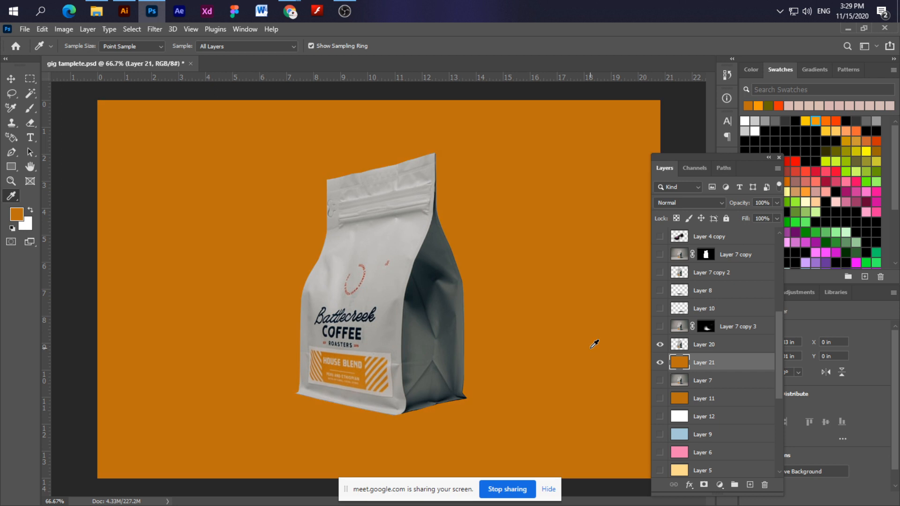
pyautogui.click(11, 79)
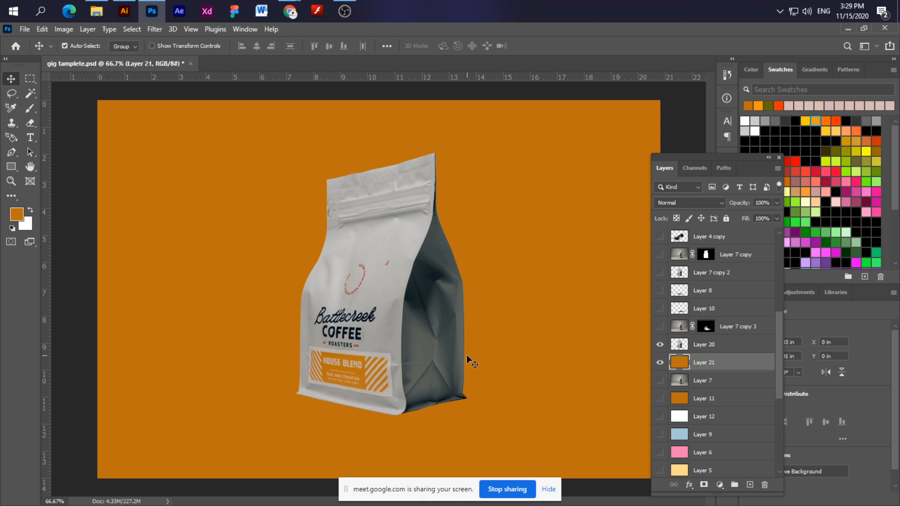
# Examine the cut-out bag against the orange background, temporarily hiding Layer 20 for comparison.
pyautogui.hotkey('ctrl', '-')
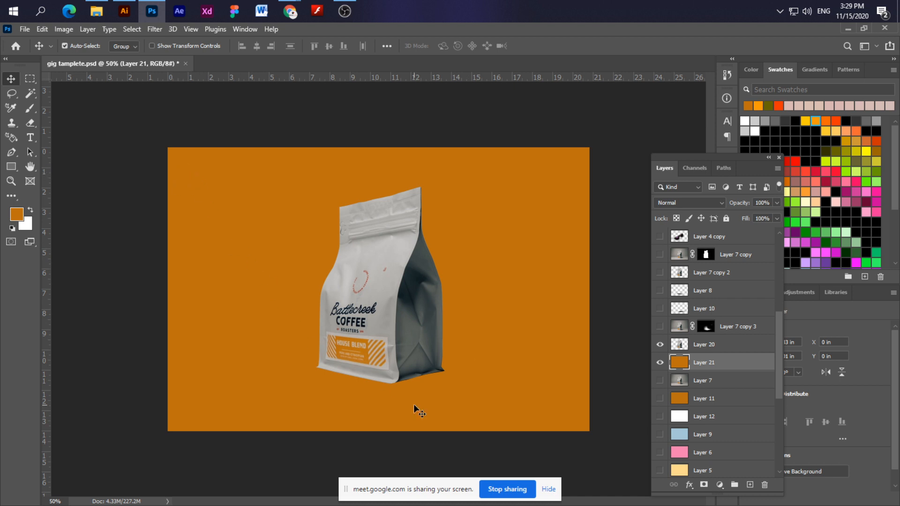
pyautogui.hotkey('ctrl', '+')
pyautogui.hotkey('ctrl', '-')
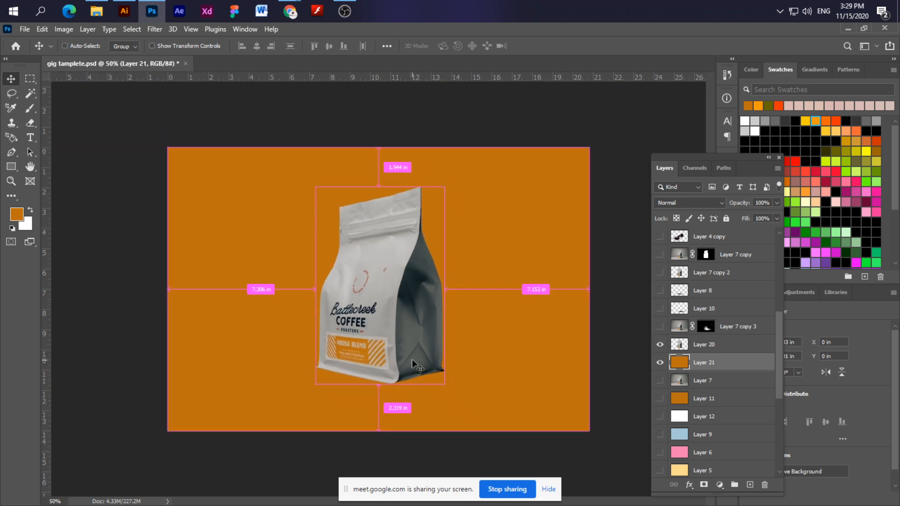
pyautogui.hotkey('ctrl', '+')
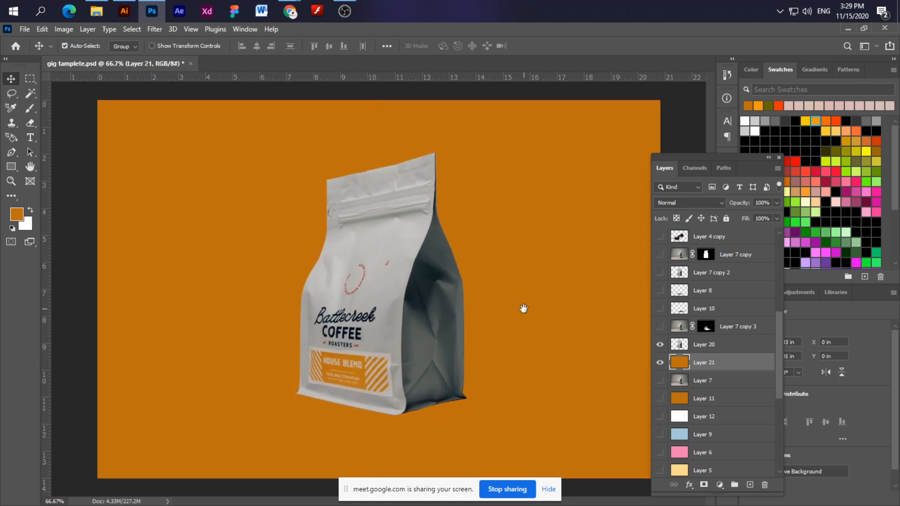
pyautogui.hotkey('ctrl', '-')
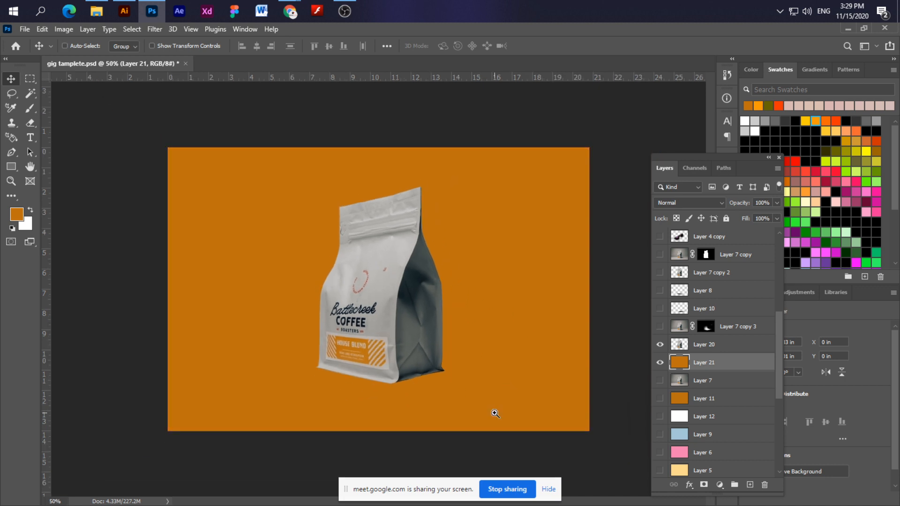
pyautogui.click(671, 346)
pyautogui.click(660, 345)
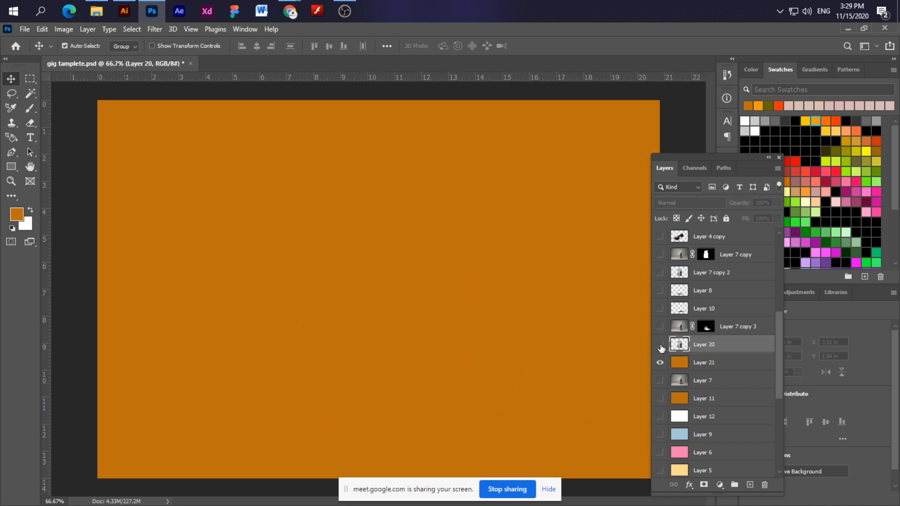
pyautogui.click(660, 346)
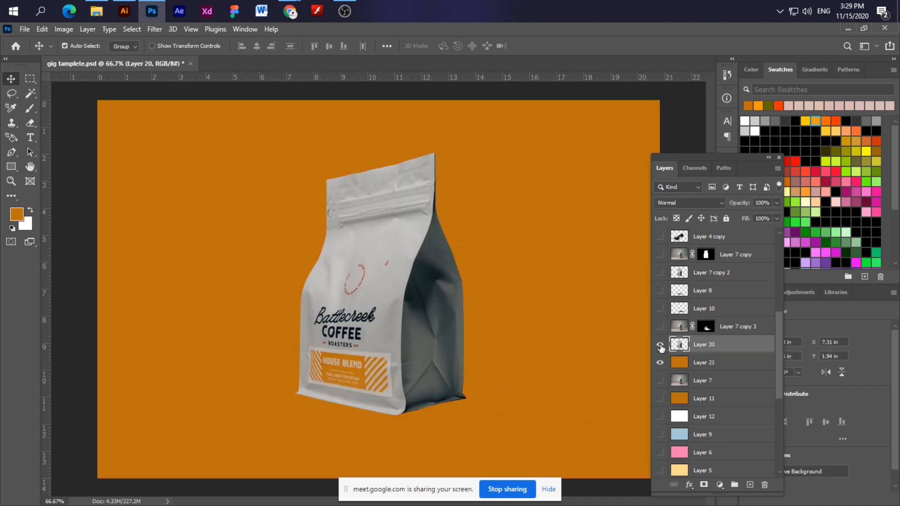
# Add a new empty layer directly above Layer 21, beneath the cut-out bag.
pyautogui.click(703, 364)
pyautogui.hotkey('ctrl', 'shift', 'n')
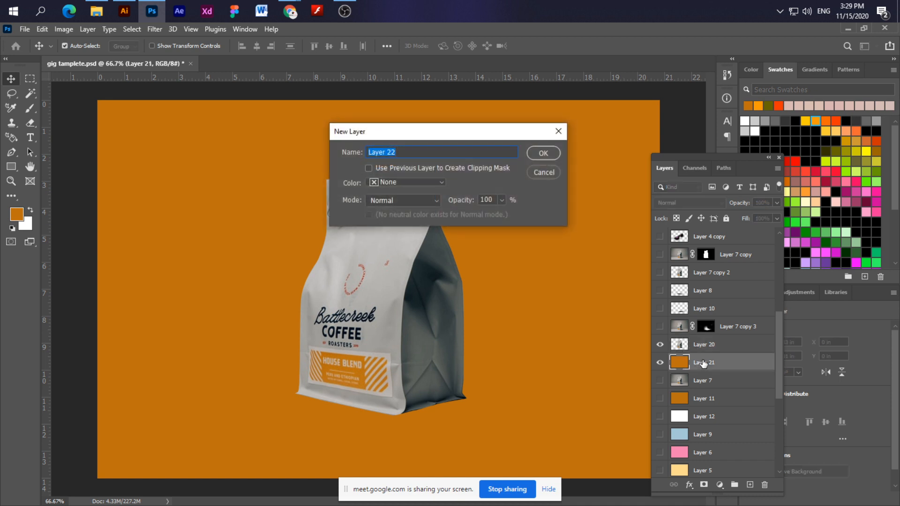
pyautogui.press('Return')
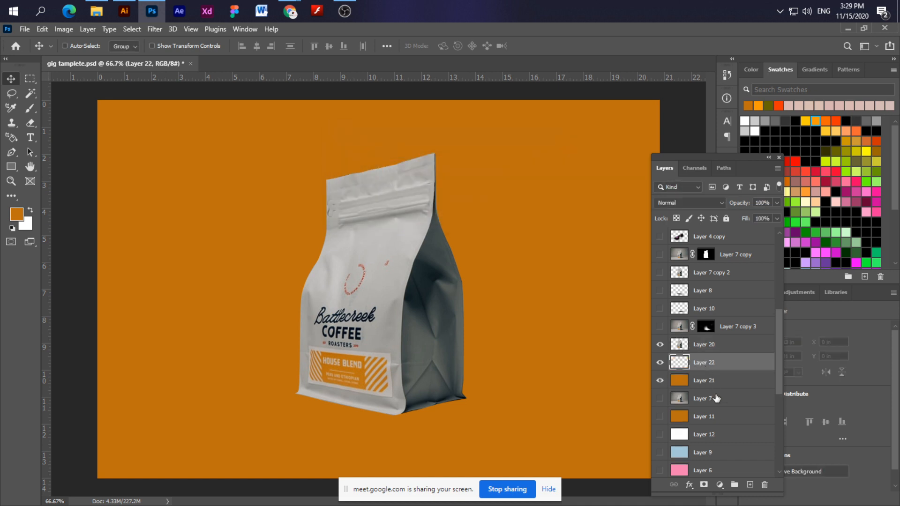
# Undo and recreate the empty layer directly above Layer 21, and activate the Elliptical Marquee tool.
pyautogui.hotkey('ctrl', 'z')
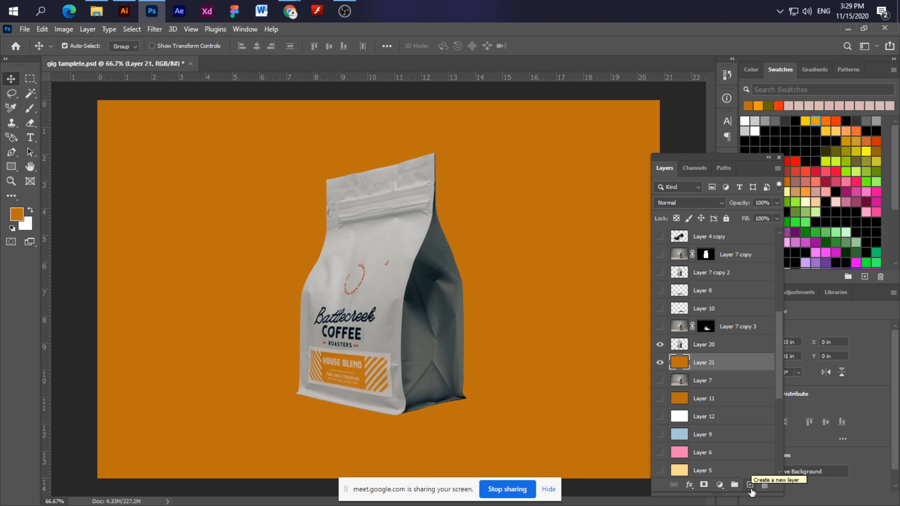
pyautogui.click(751, 487)
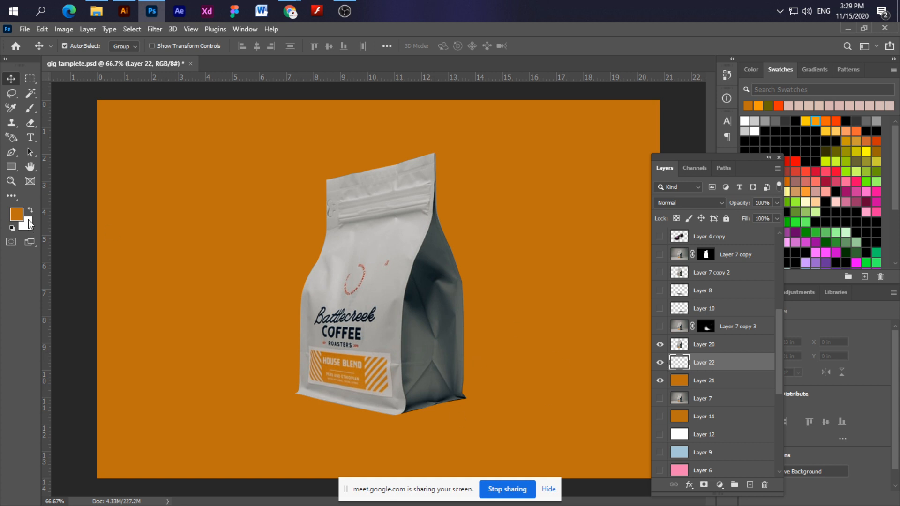
pyautogui.click(27, 81)
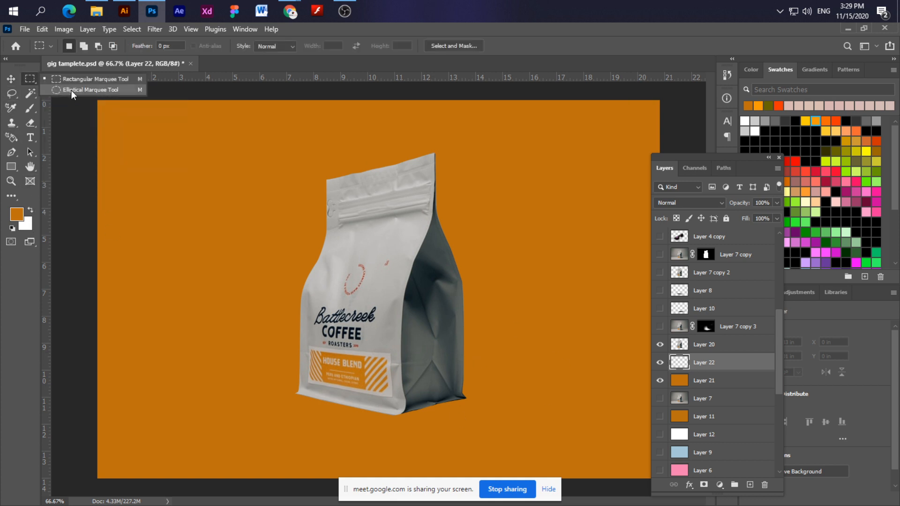
pyautogui.click(92, 91)
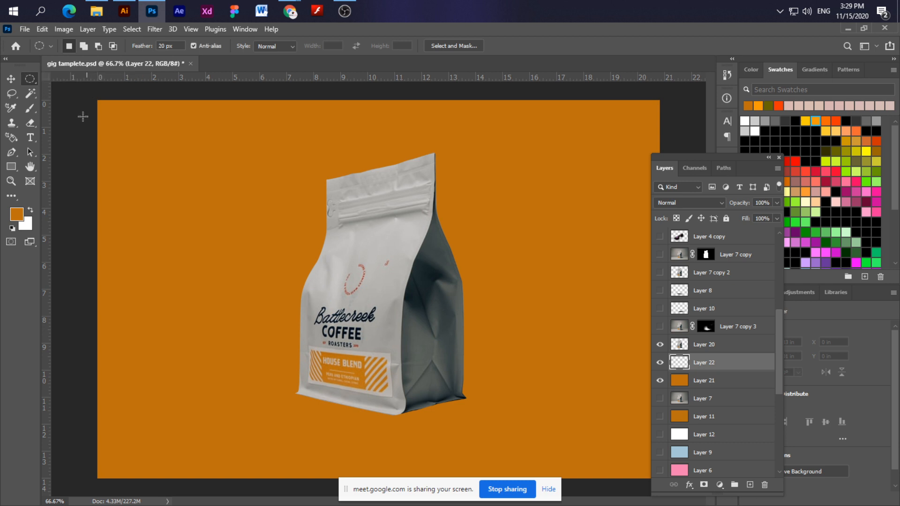
pyautogui.click(12, 168)
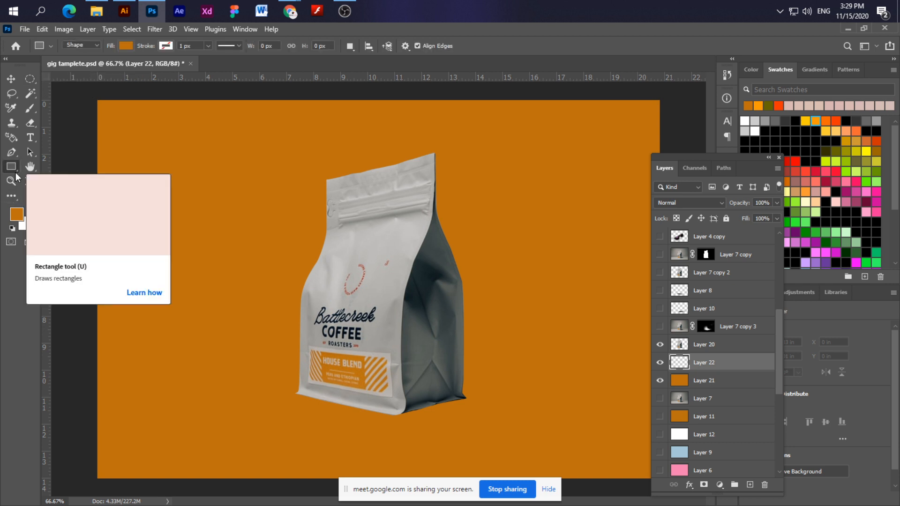
pyautogui.click(14, 180)
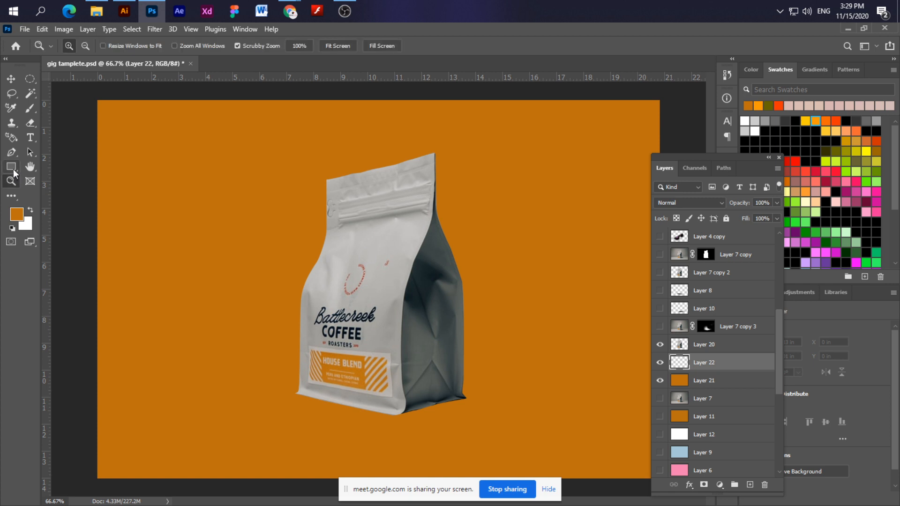
pyautogui.click(12, 166)
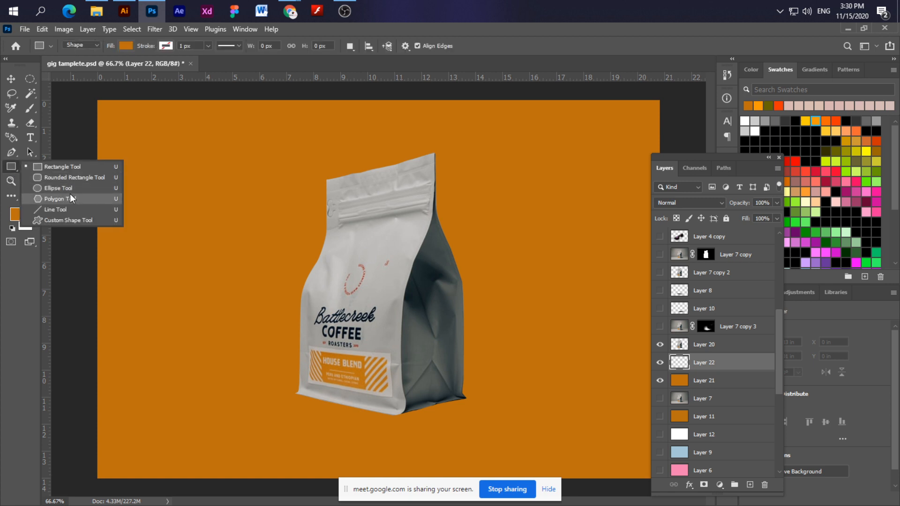
pyautogui.click(36, 80)
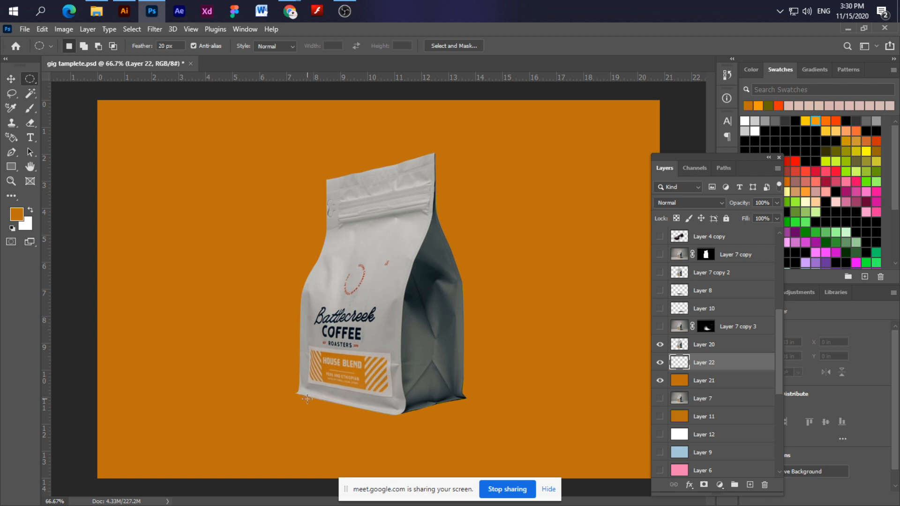
pyautogui.moveTo(307, 399); pyautogui.dragTo(535, 419)
pyautogui.hotkey('ctrl', 'd')
pyautogui.moveTo(298, 395); pyautogui.dragTo(543, 421)
pyautogui.moveTo(526, 331)
pyautogui.mouseDown()
pyautogui.moveTo(577, 344)
pyautogui.moveTo(629, 412)
pyautogui.moveTo(597, 245)
pyautogui.mouseUp()
pyautogui.moveTo(150, 147); pyautogui.dragTo(471, 346)
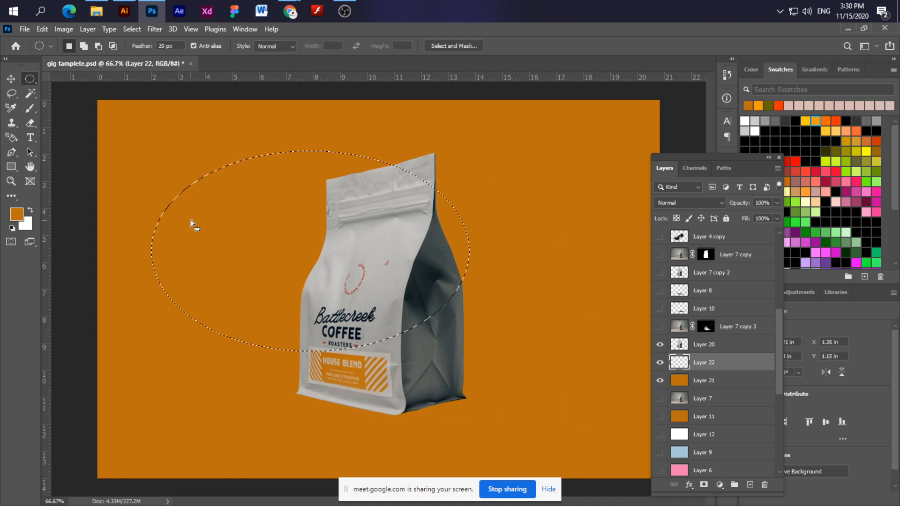
pyautogui.moveTo(193, 225); pyautogui.dragTo(405, 385)
pyautogui.click(339, 318)
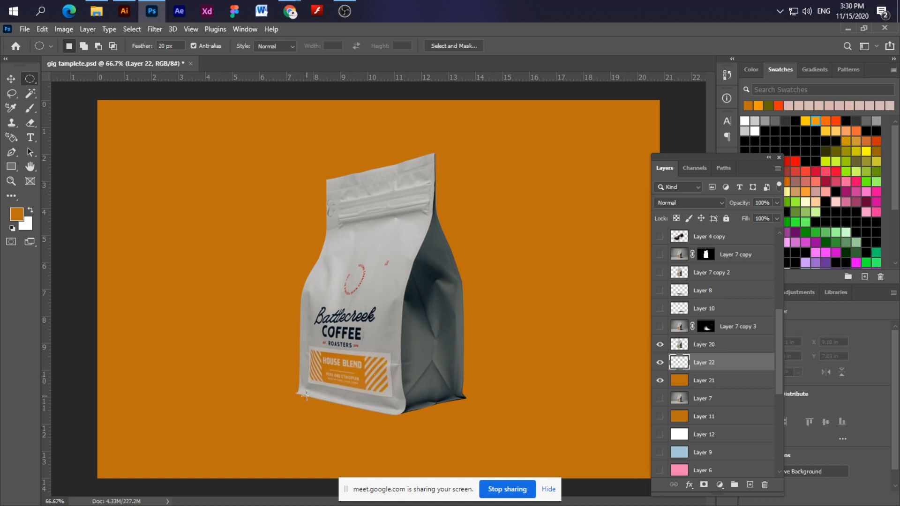
# Draw a thin elliptical selection around the bag's base, extending past its right edge, and choose the black swatch as foreground colour.
pyautogui.moveTo(316, 392); pyautogui.dragTo(469, 393)
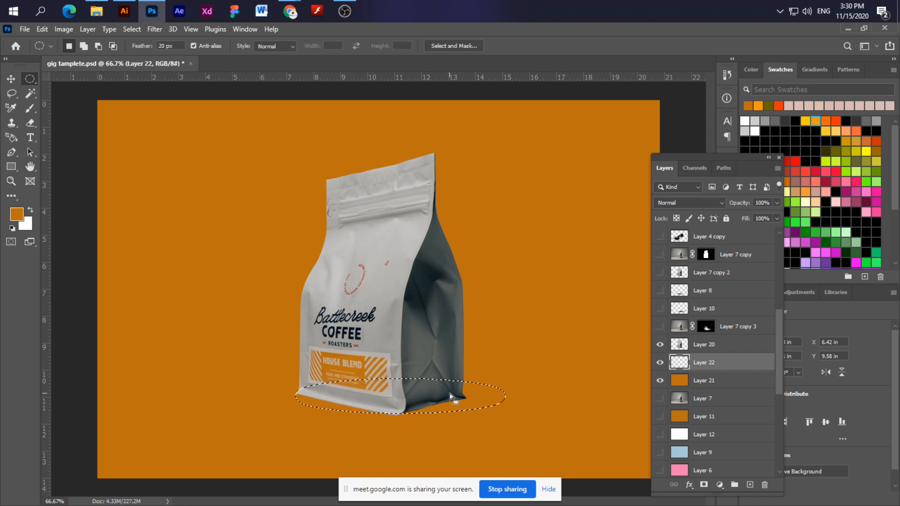
pyautogui.click(795, 121)
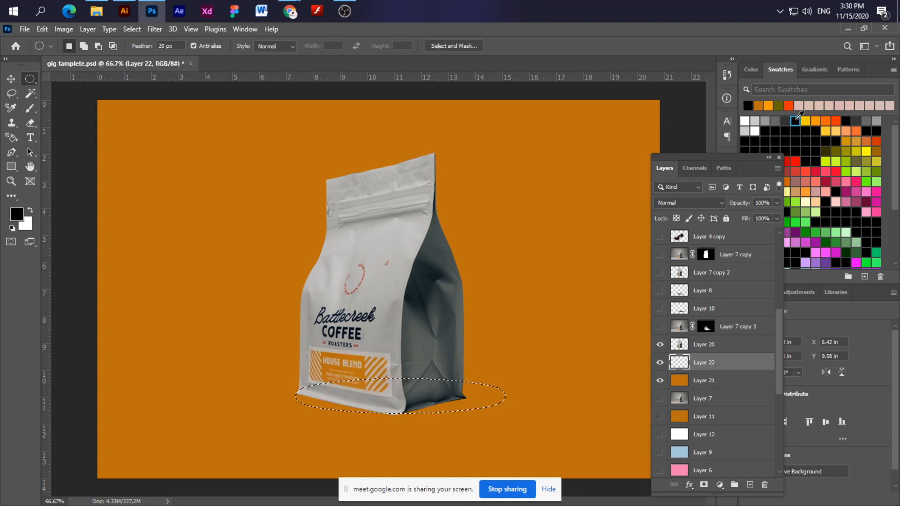
# Try out several foreground colours in the Color Picker, ranging from dusty pink and dark brown to bright red f61515.
pyautogui.click(752, 70)
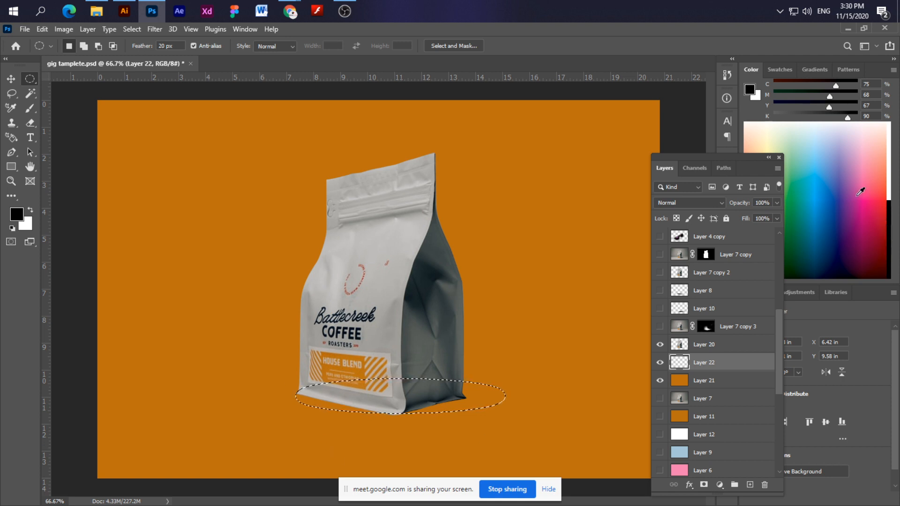
pyautogui.click(749, 89)
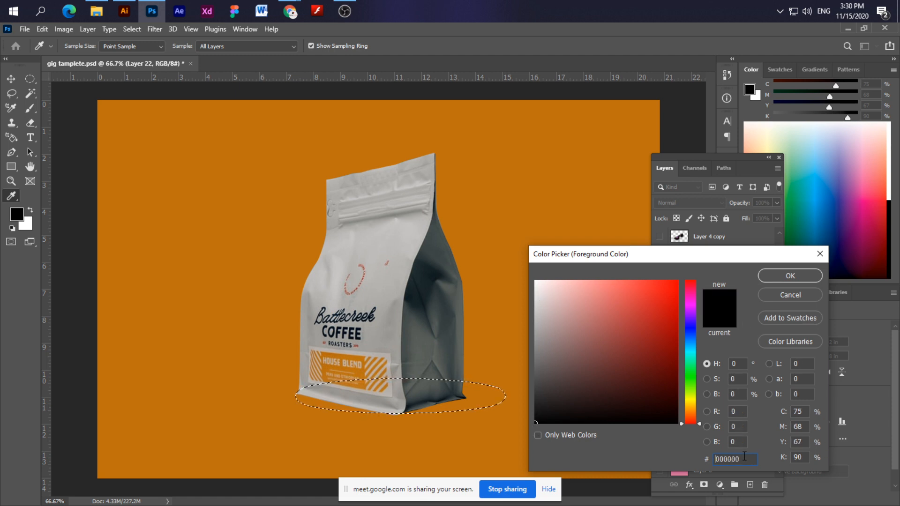
pyautogui.doubleClick(745, 458)
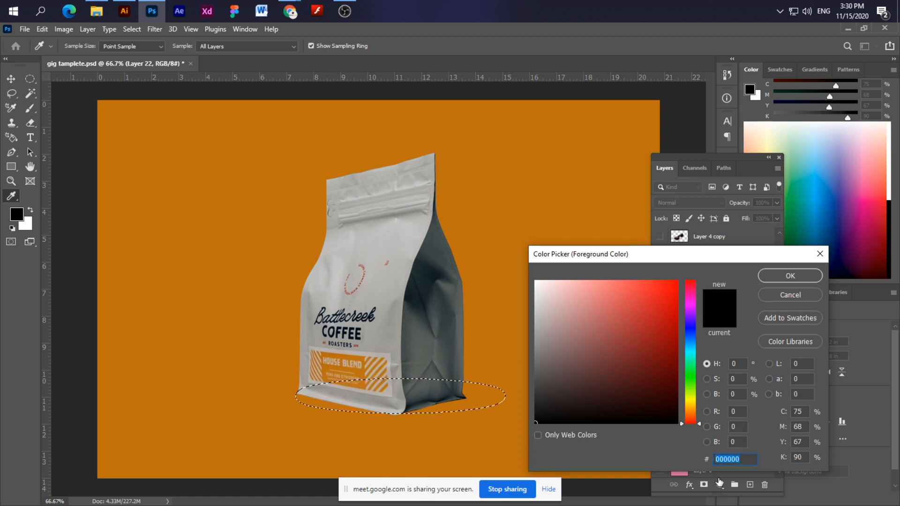
pyautogui.write('0000')
pyautogui.click(565, 322)
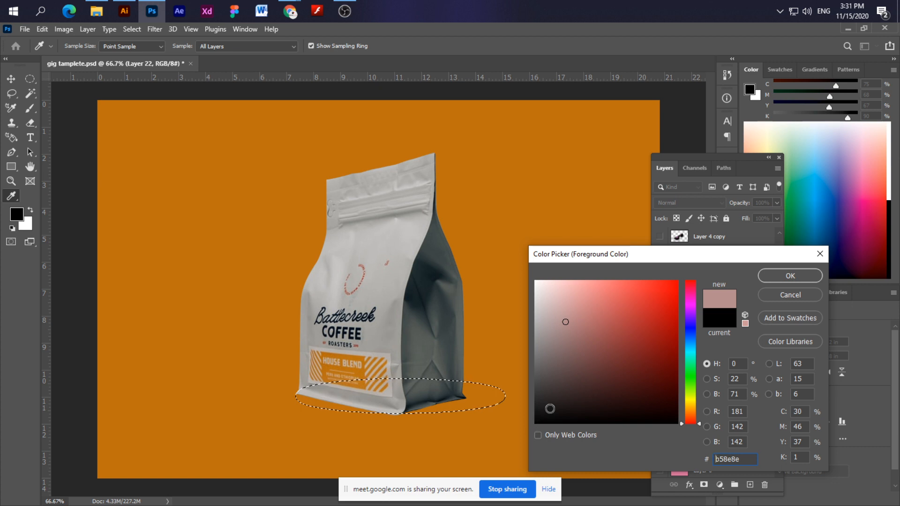
pyautogui.click(579, 380)
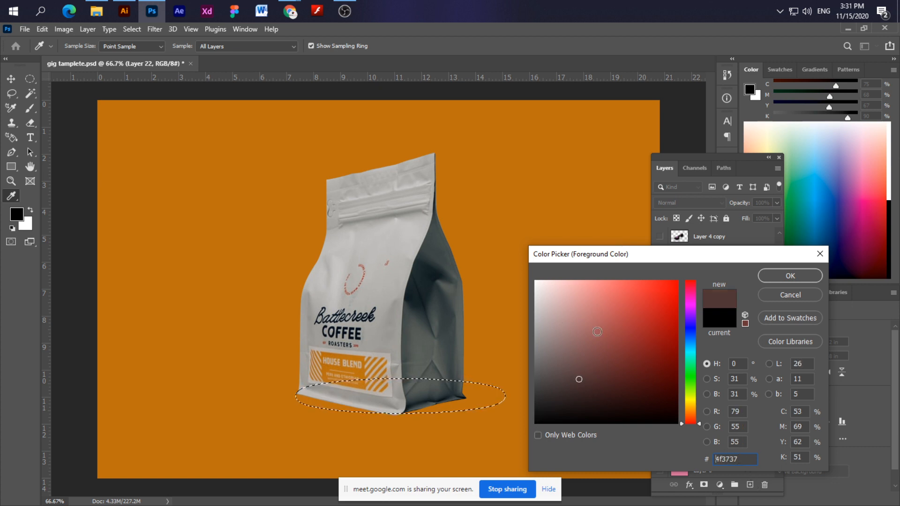
pyautogui.click(597, 331)
pyautogui.click(645, 298)
pyautogui.click(665, 285)
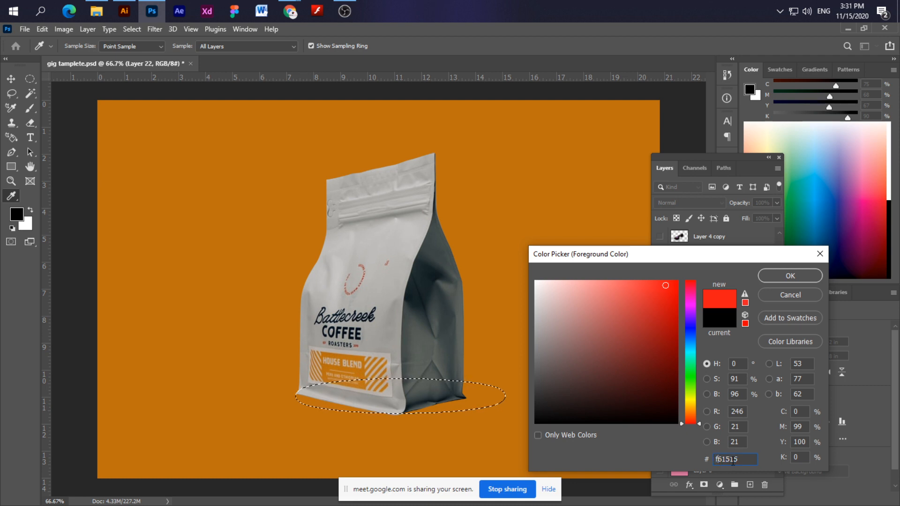
# Copy the hex code f61515, pick other shades such as a11d1d and 161515, and paste the copied code back.
pyautogui.doubleClick(732, 459)
pyautogui.hotkey('ctrl', 'c')
pyautogui.write('a11d1d')
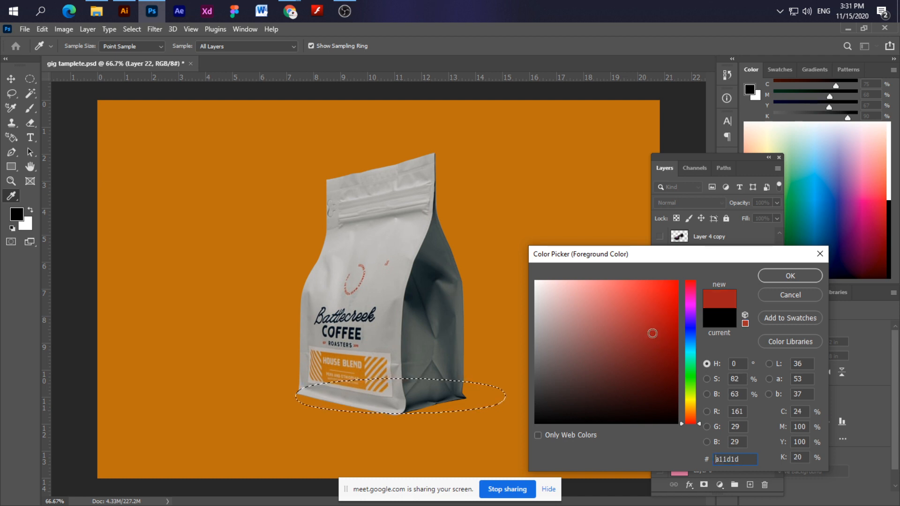
pyautogui.click(557, 406)
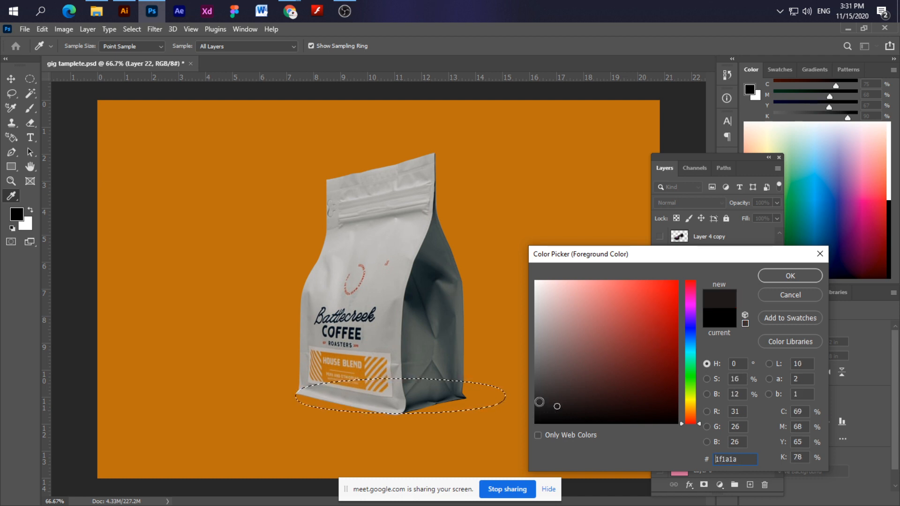
pyautogui.click(544, 411)
pyautogui.doubleClick(732, 456)
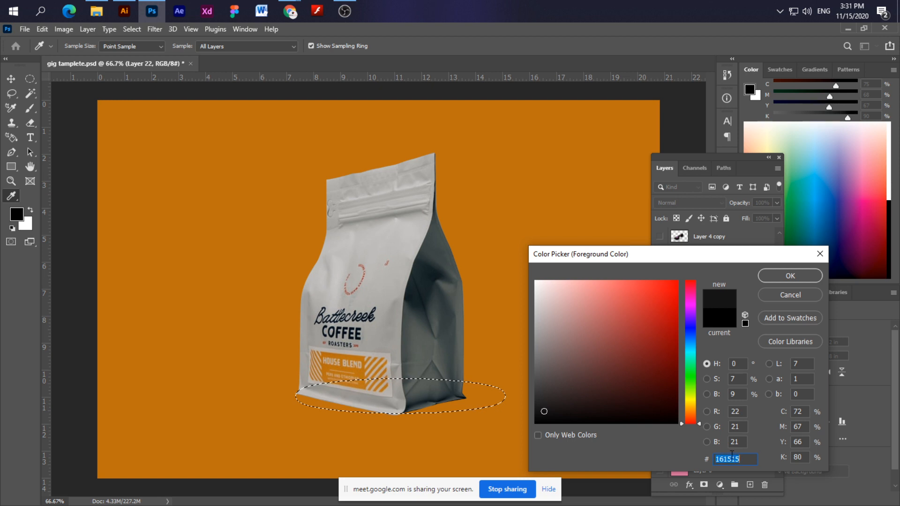
pyautogui.hotkey('ctrl', 'v')
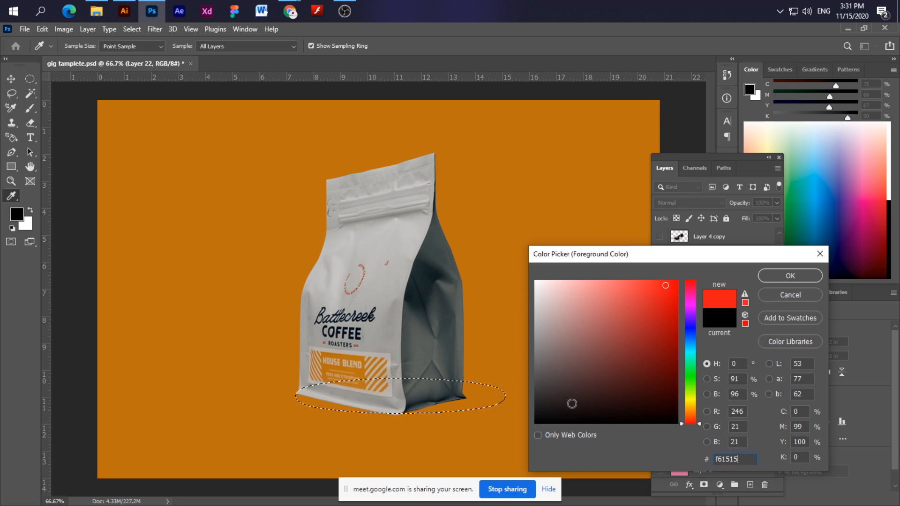
# Set the foreground colour to pure black, fill the feathered elliptical selection on Layer 22 with it, and deselect.
pyautogui.click(535, 423)
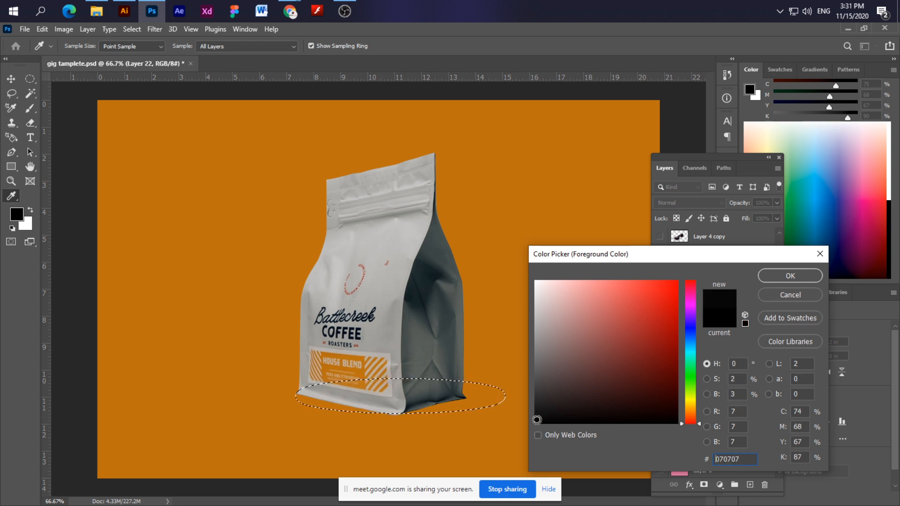
pyautogui.click(791, 276)
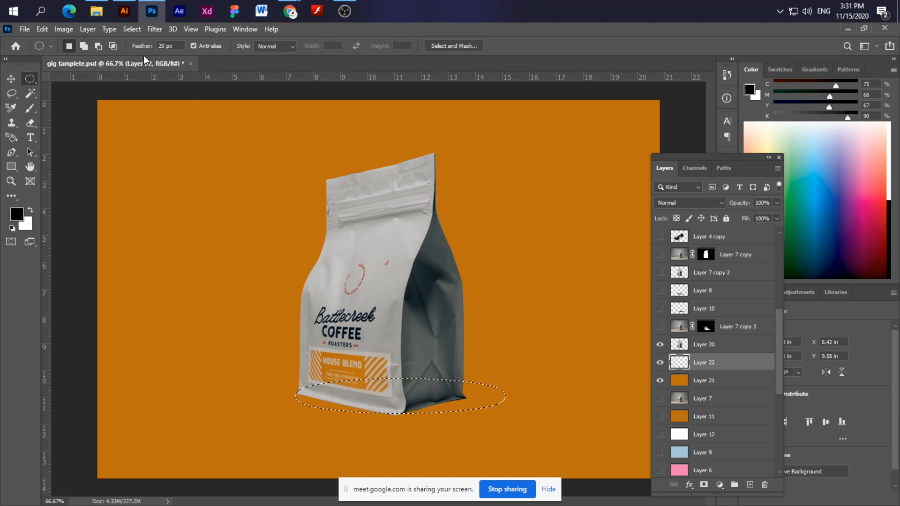
pyautogui.click(131, 29)
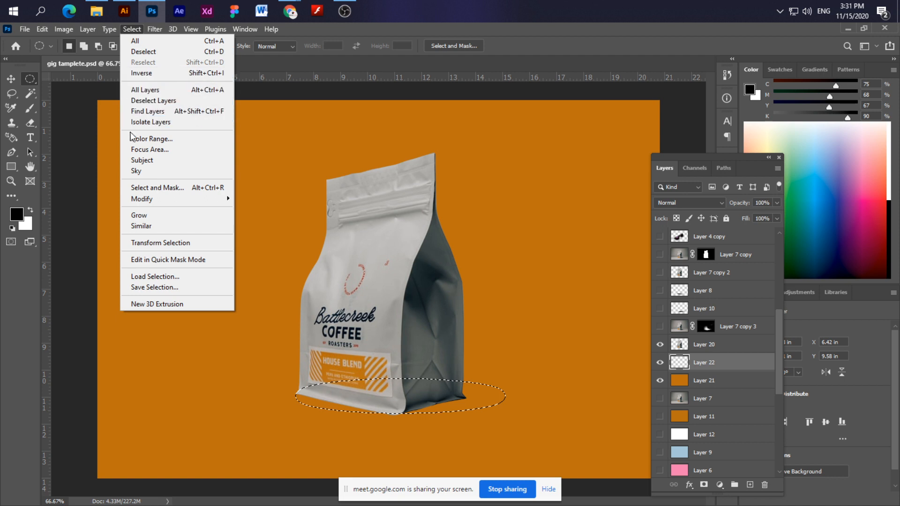
pyautogui.click(405, 39)
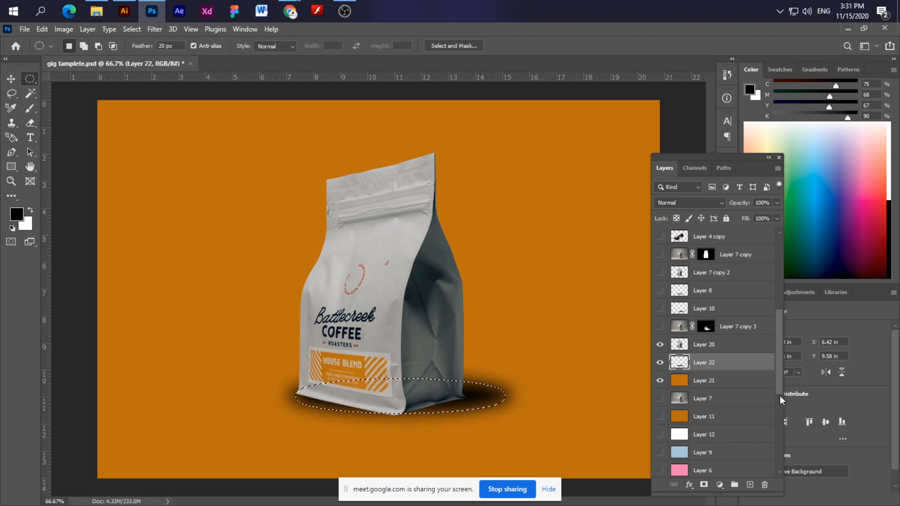
pyautogui.hotkey('ctrl', 'd')
# Add a new layer directly above Layer 22 and set the Elliptical Marquee's feather to 0 px.
pyautogui.hotkey('ctrl', 'shift', 'n')
pyautogui.press('Return')
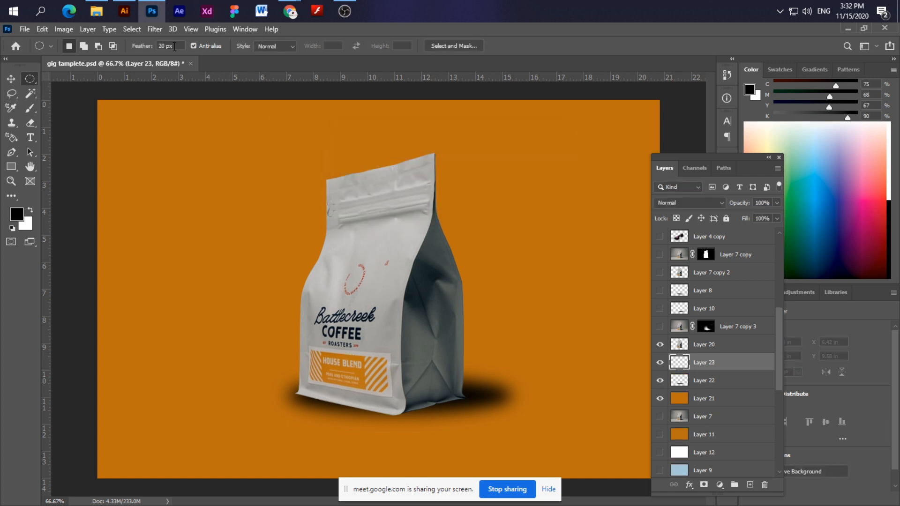
pyautogui.click(140, 47)
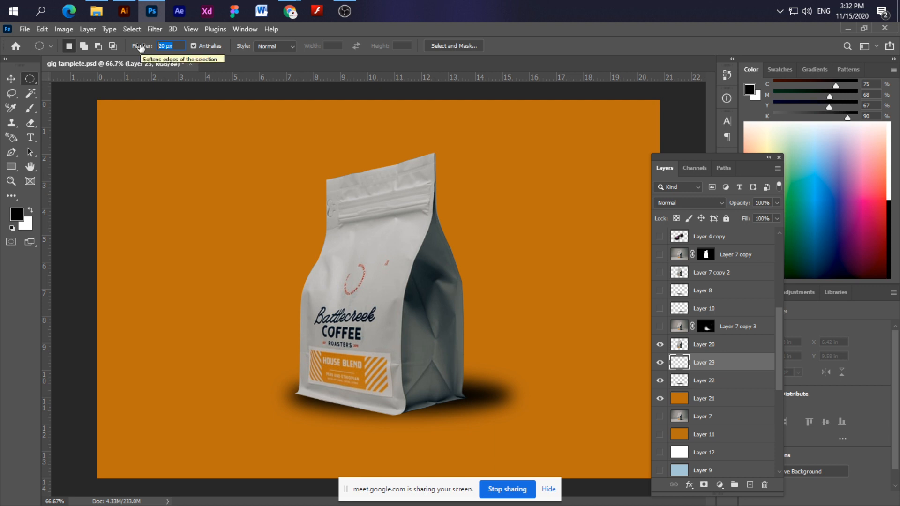
pyautogui.write('0')
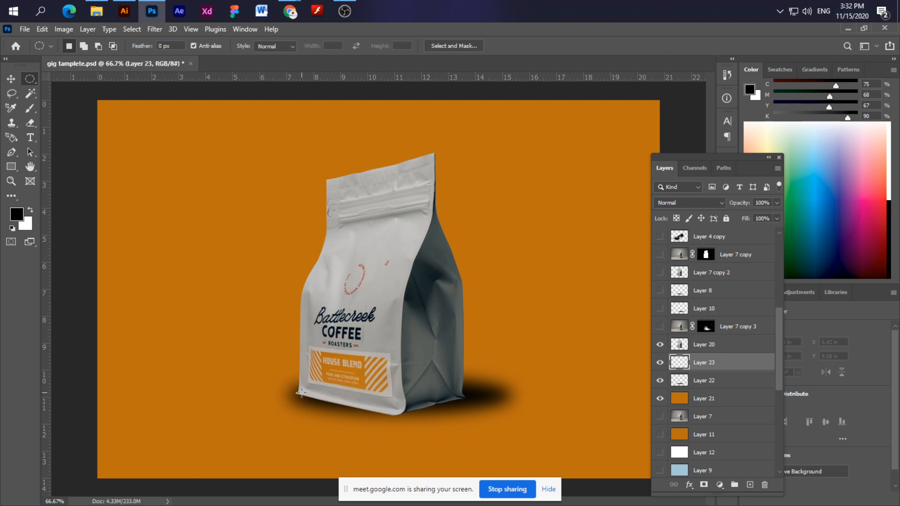
# Select a thin hard-edged ellipse across the bag's base on Layer 23, fill it with black and deselect.
pyautogui.moveTo(301, 392); pyautogui.dragTo(528, 412)
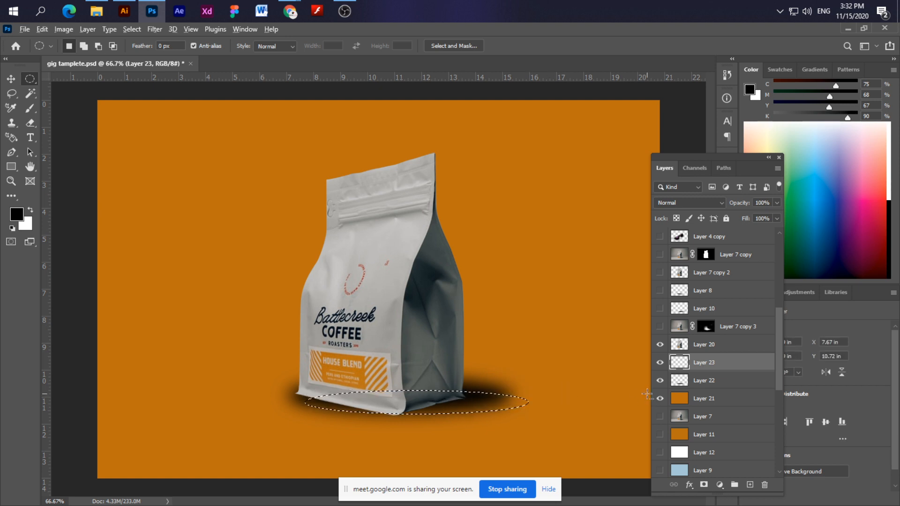
pyautogui.hotkey('alt', 'BackSpace')
pyautogui.hotkey('ctrl', 'd')
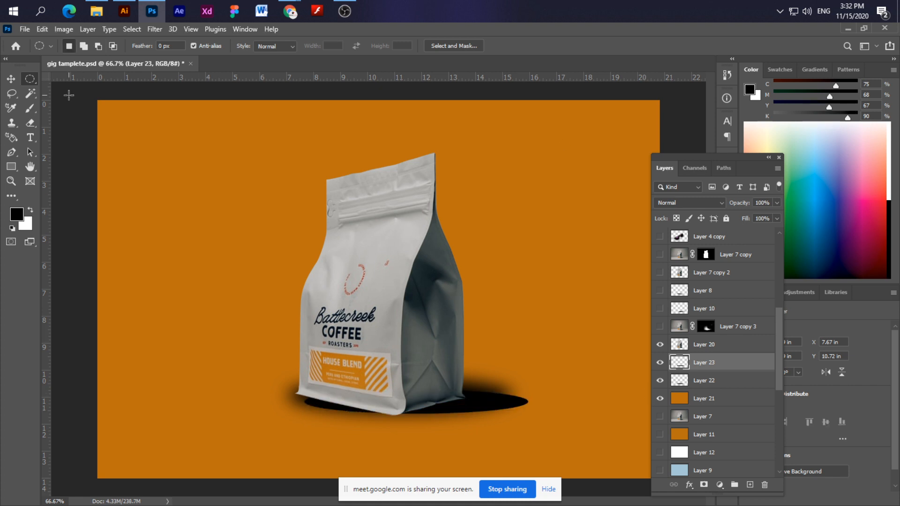
# Place the hard-edged ellipse and a duplicate of the soft shadow on the canvas's upper left, and hide the bag on Layer 20.
pyautogui.click(10, 79)
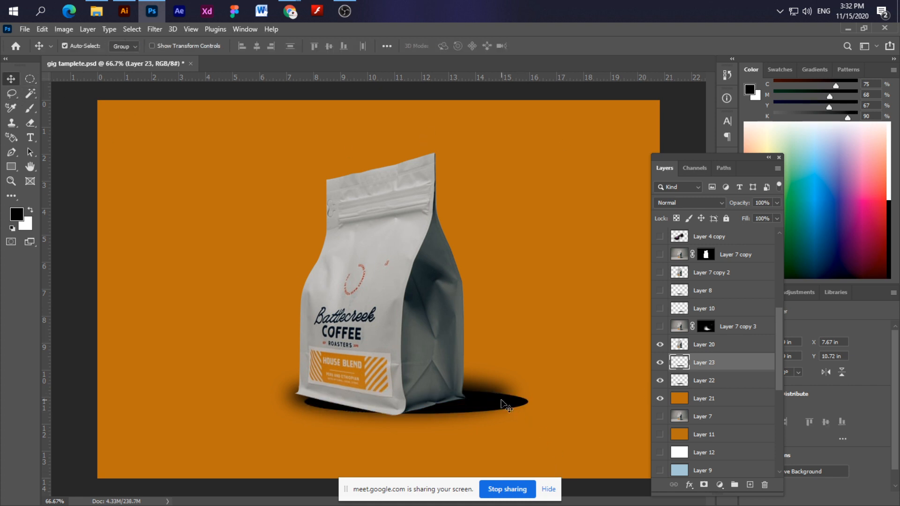
pyautogui.moveTo(505, 404); pyautogui.dragTo(576, 253)
pyautogui.click(495, 394)
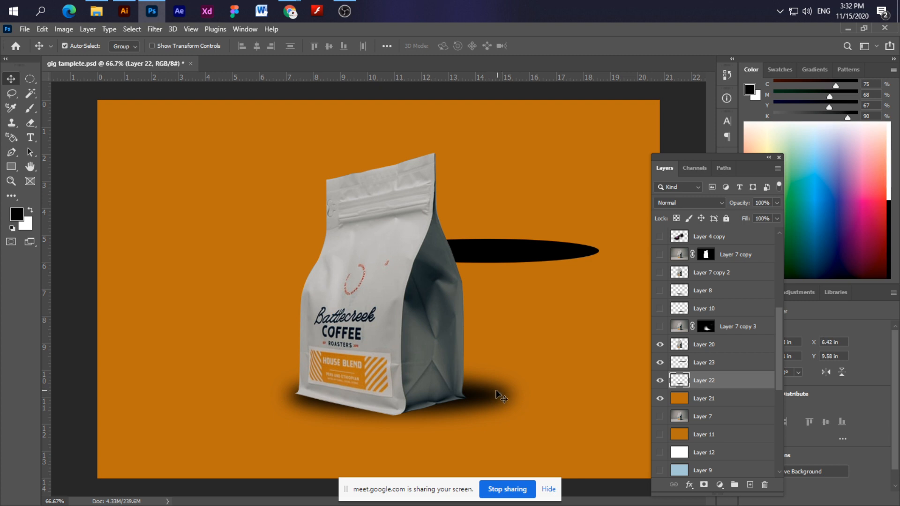
pyautogui.moveTo(490, 397); pyautogui.dragTo(305, 257)
pyautogui.moveTo(500, 256); pyautogui.dragTo(173, 204)
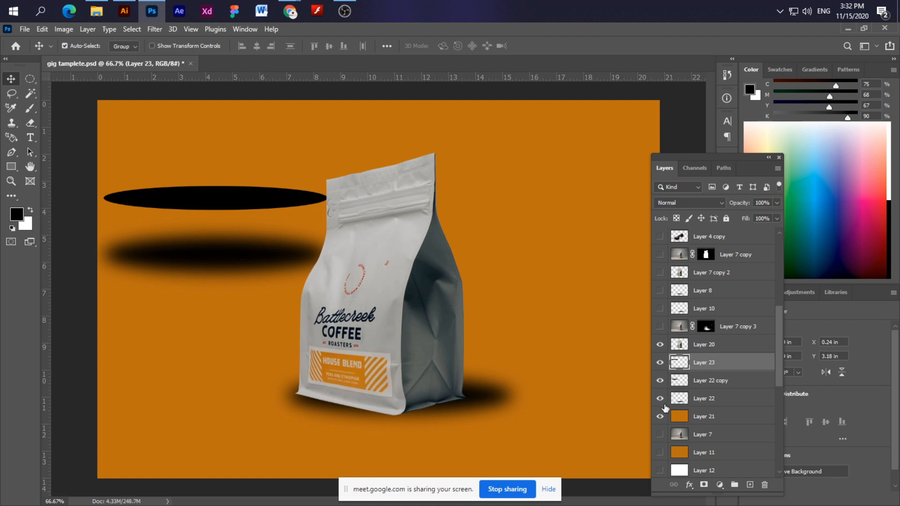
pyautogui.click(660, 345)
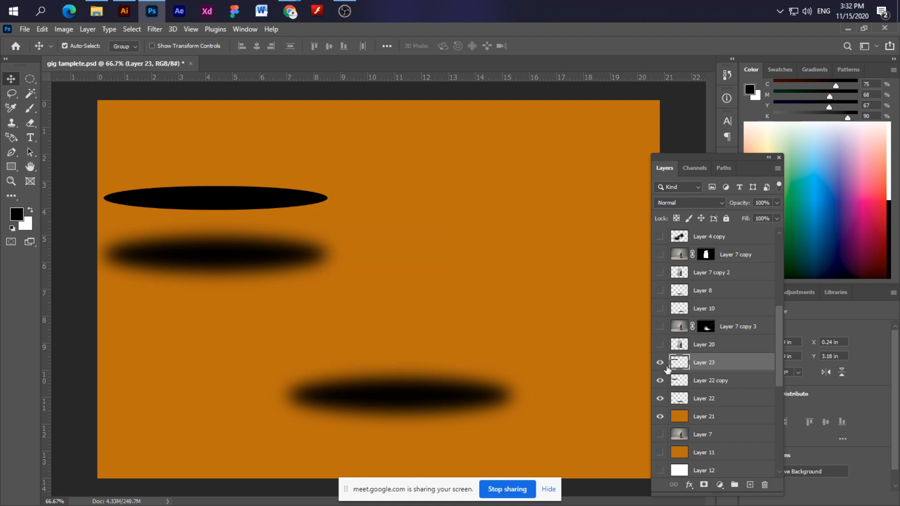
# Move the hard-edged ellipse and the soft shadow copy toward the canvas centre and scale the copy down to about 80%.
pyautogui.moveTo(225, 255); pyautogui.dragTo(370, 268)
pyautogui.click(483, 175)
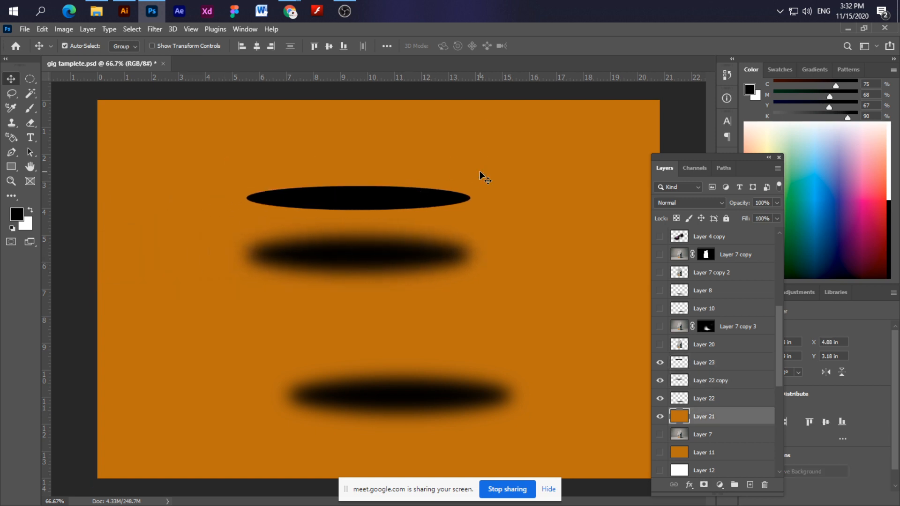
pyautogui.click(372, 207)
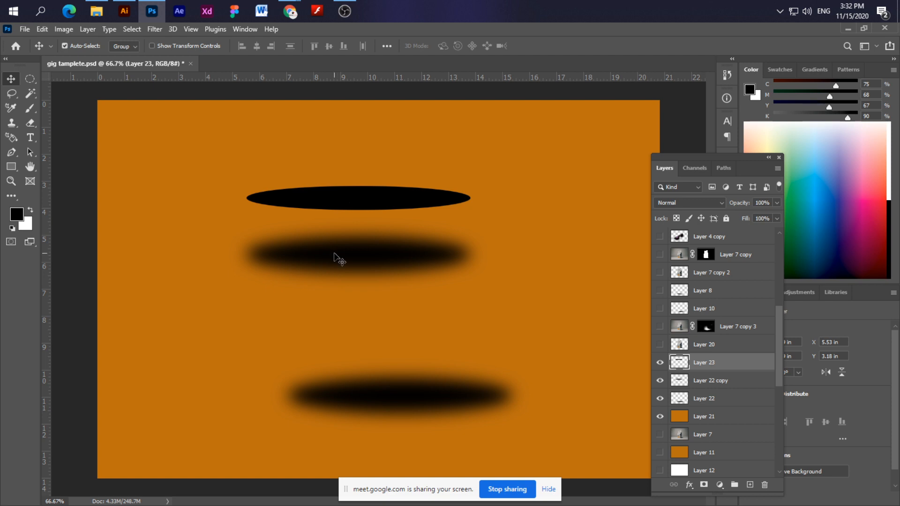
pyautogui.click(339, 259)
pyautogui.press('ctrl')
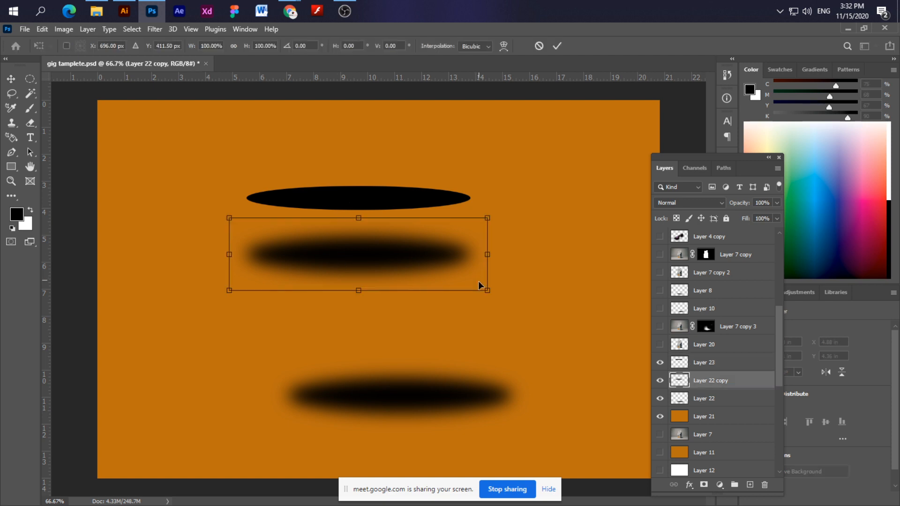
pyautogui.moveTo(491, 292); pyautogui.dragTo(460, 302)
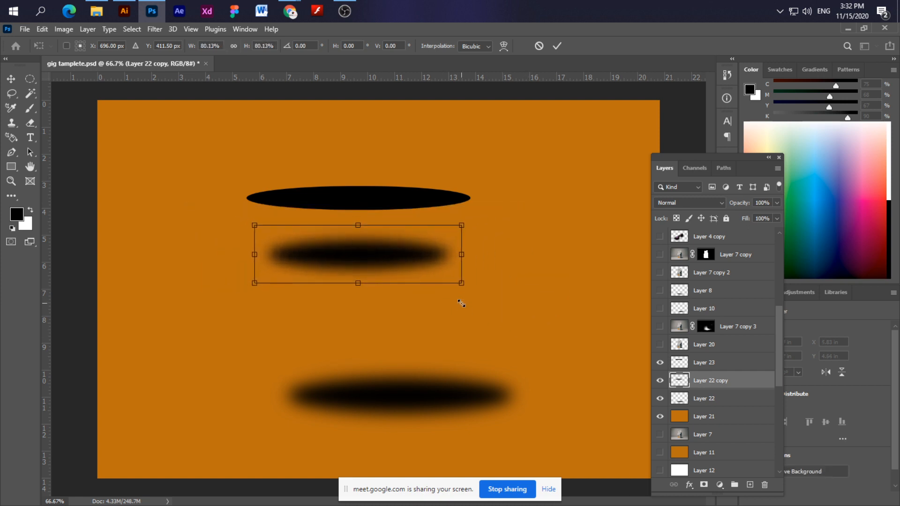
pyautogui.doubleClick(362, 265)
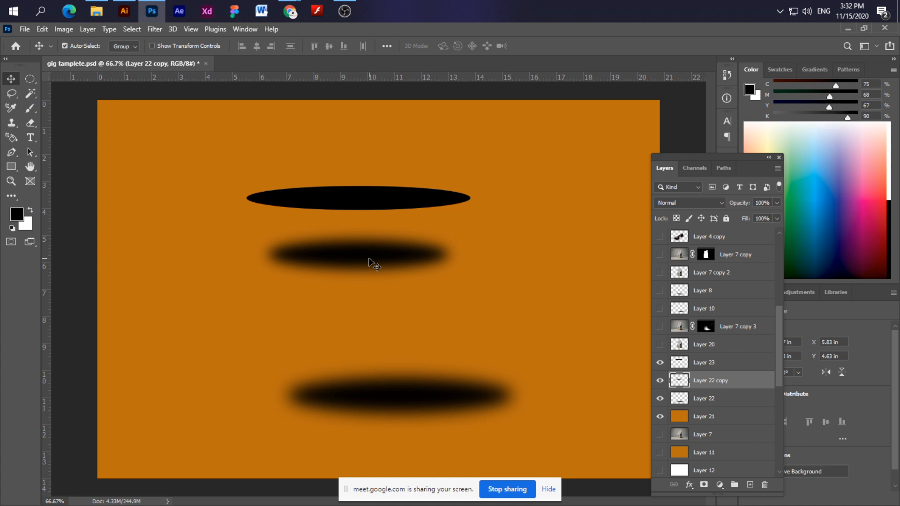
pyautogui.moveTo(359, 206)
pyautogui.mouseDown()
pyautogui.moveTo(361, 187)
pyautogui.moveTo(358, 237)
pyautogui.moveTo(372, 240)
pyautogui.moveTo(365, 217)
pyautogui.mouseUp()
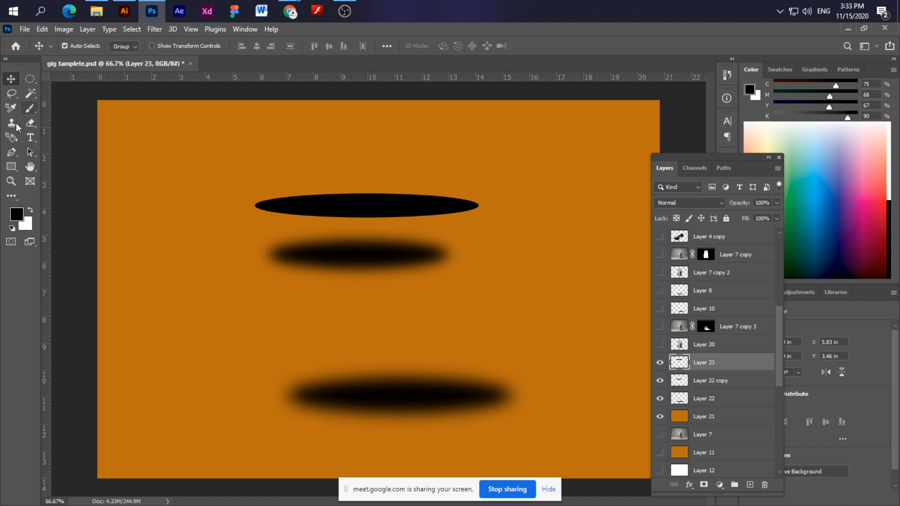
# Delete the hard-edged ellipse on Layer 23 and the scaled soft shadow on Layer 22 copy.
pyautogui.click(26, 80)
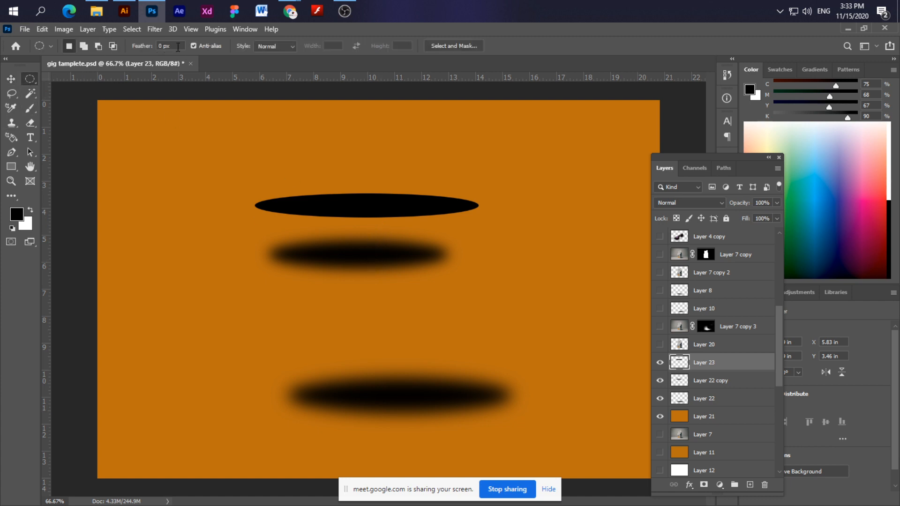
pyautogui.click(159, 49)
pyautogui.click(7, 81)
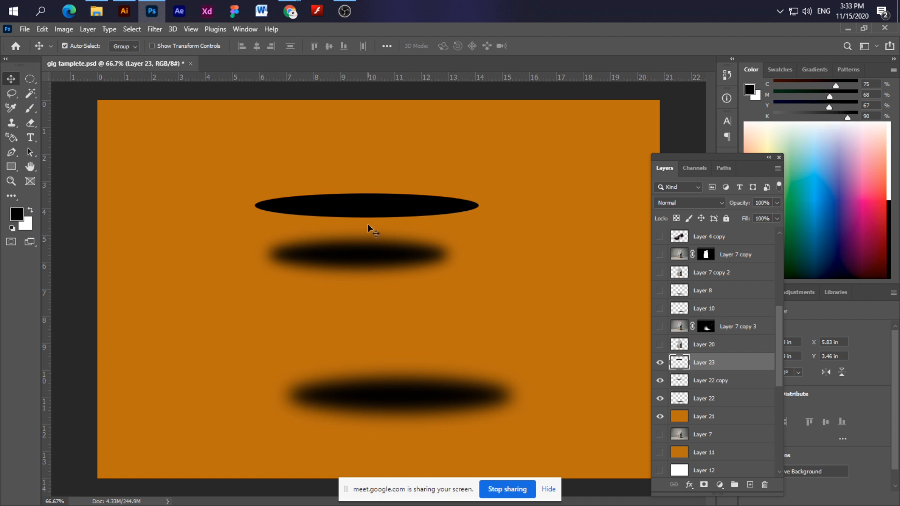
pyautogui.press('Delete')
pyautogui.press('Delete')
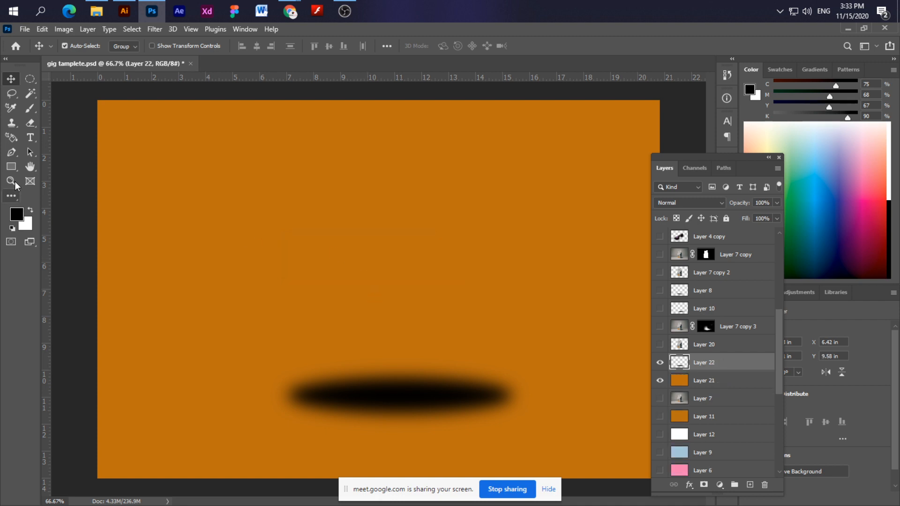
# Hide the soft shadow on Layer 22 and show the coffee bag on Layer 20.
pyautogui.click(28, 79)
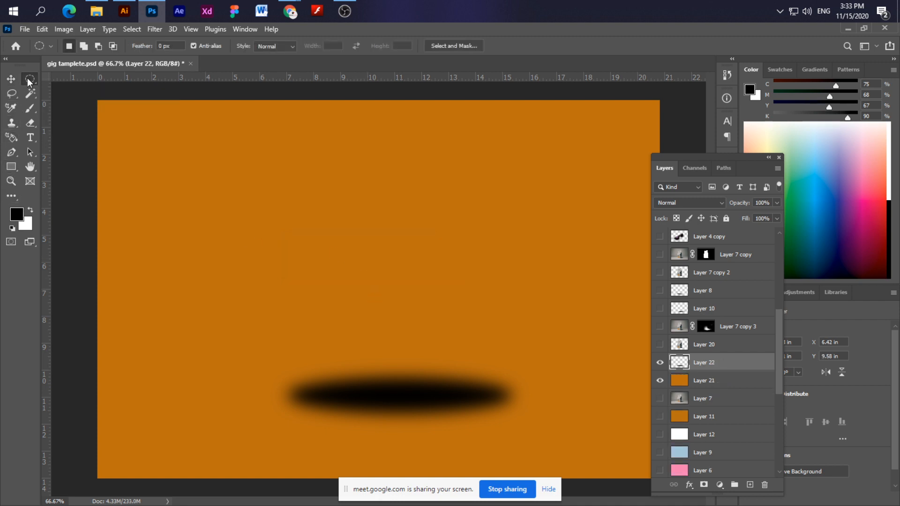
pyautogui.click(660, 362)
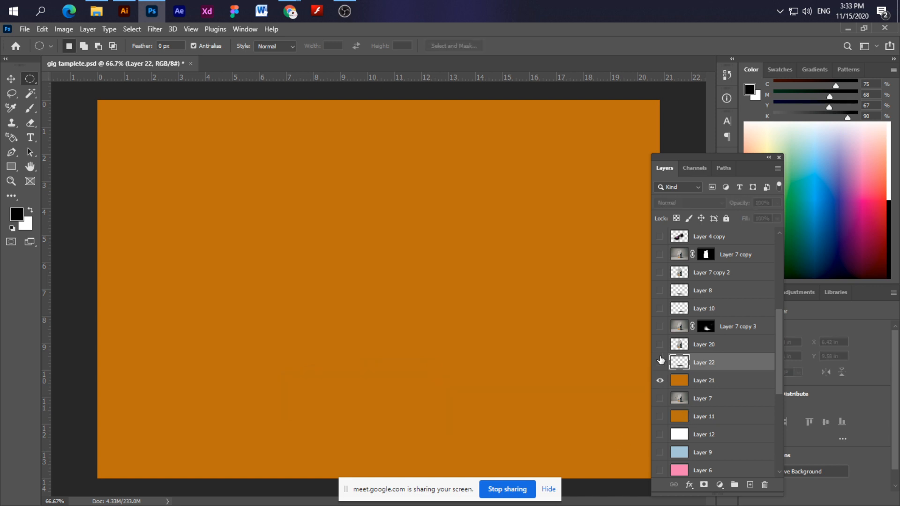
pyautogui.click(659, 346)
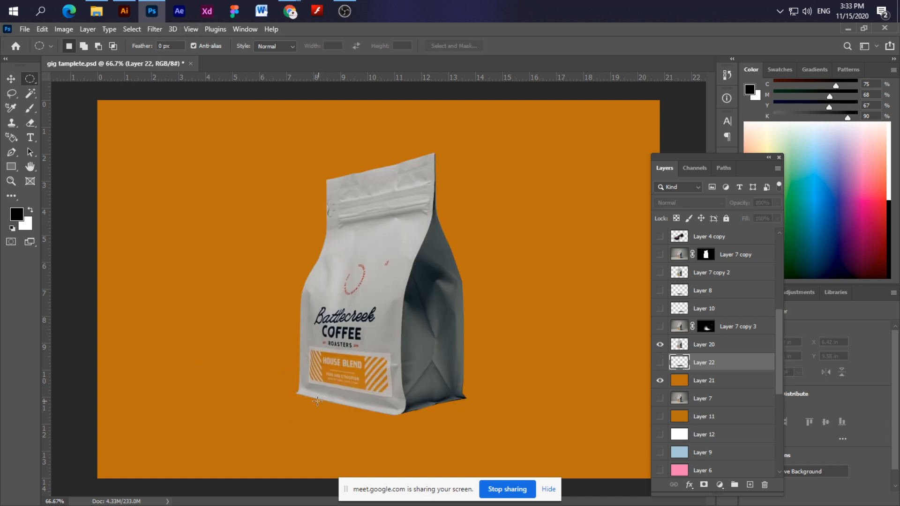
# Draw a thin elliptical selection across the bag's base, extending past its right side, and add a new layer above Layer 22.
pyautogui.moveTo(535, 415); pyautogui.dragTo(546, 415)
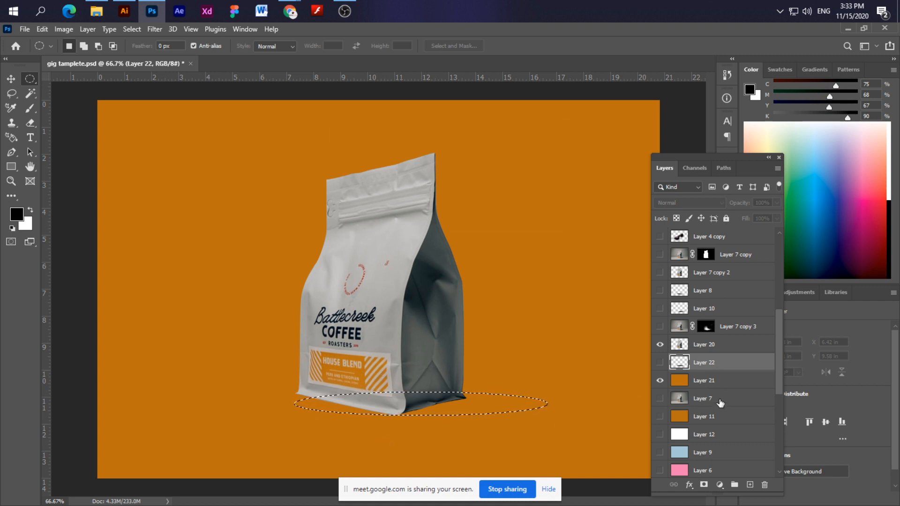
pyautogui.hotkey('ctrl', 'shift', 'n')
pyautogui.press('Return')
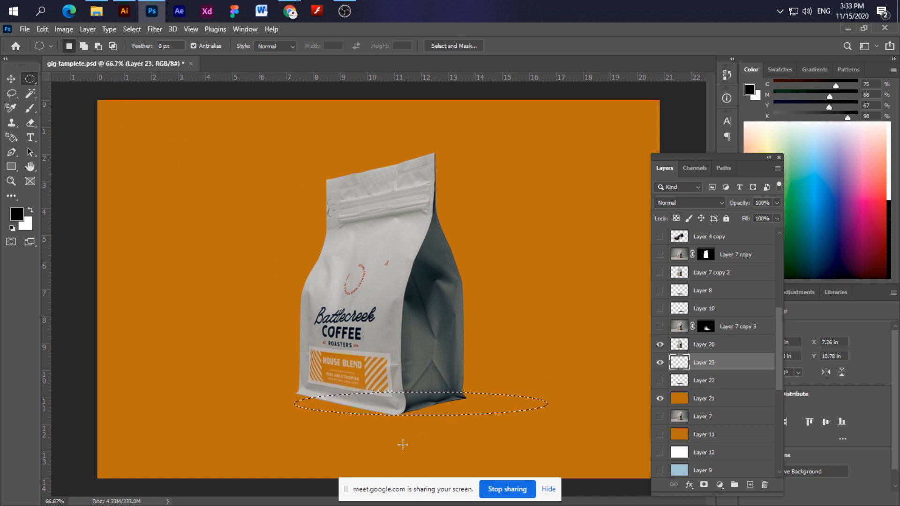
# Feather the elliptical selection by 25 pixels, fill it with black on Layer 23 and deselect.
pyautogui.click(133, 27)
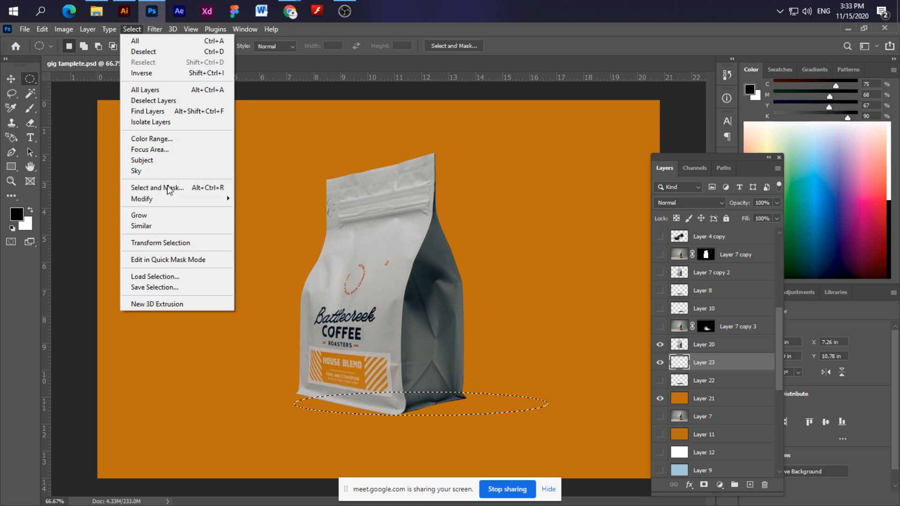
pyautogui.moveTo(164, 200)
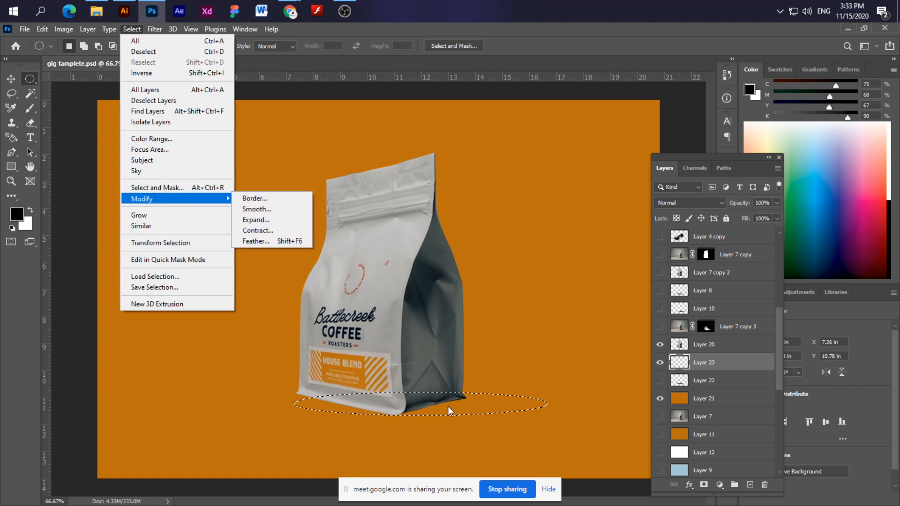
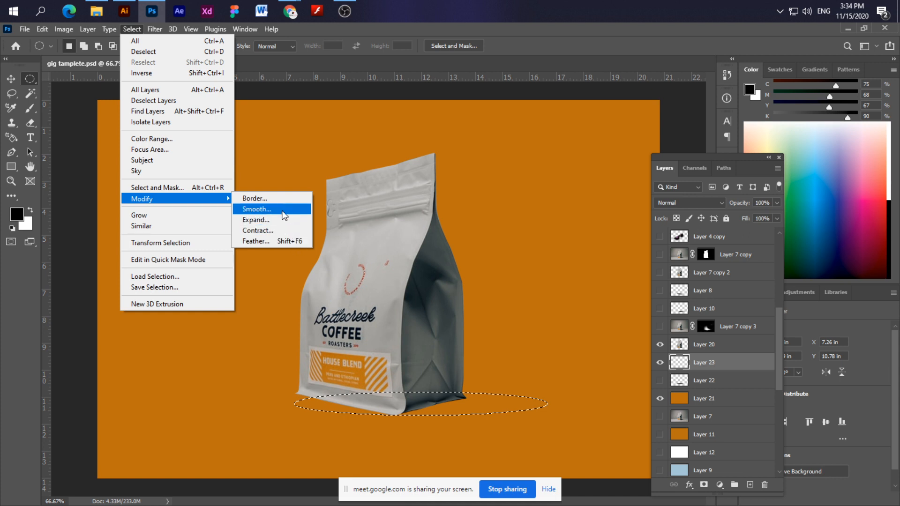
pyautogui.click(272, 243)
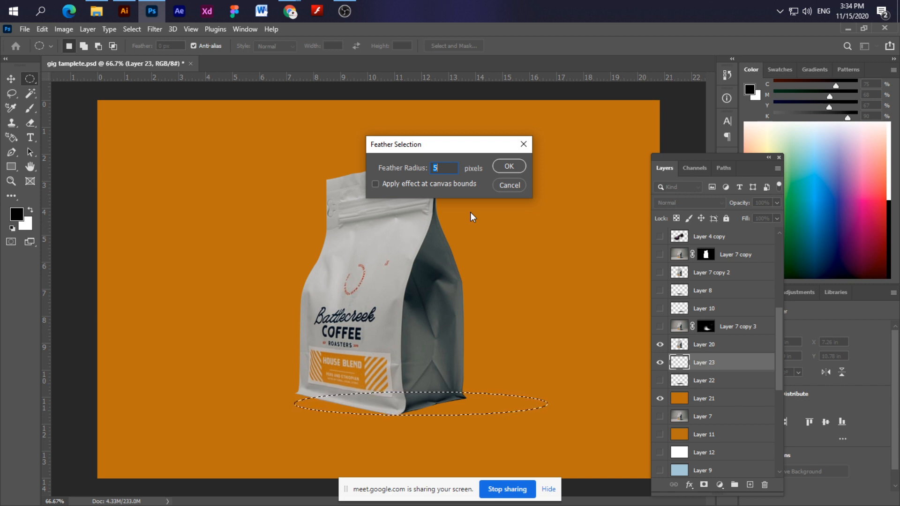
pyautogui.write('25')
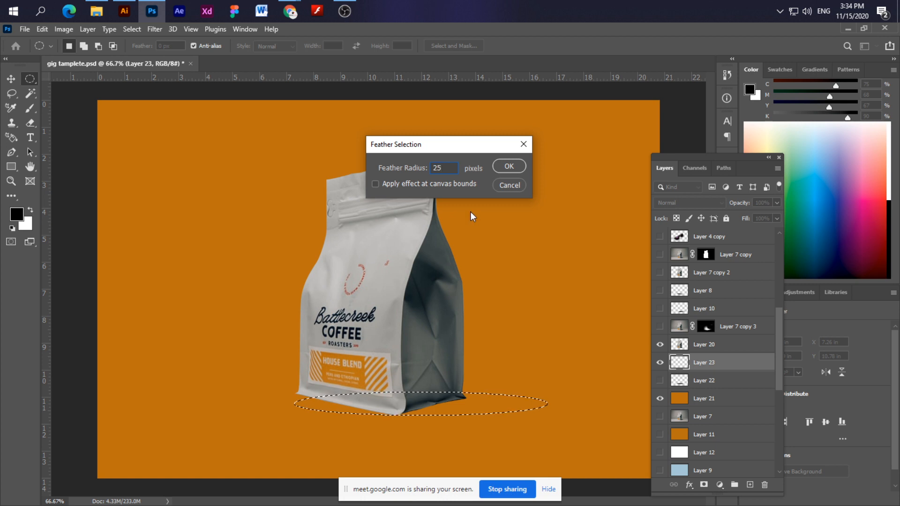
pyautogui.click(509, 167)
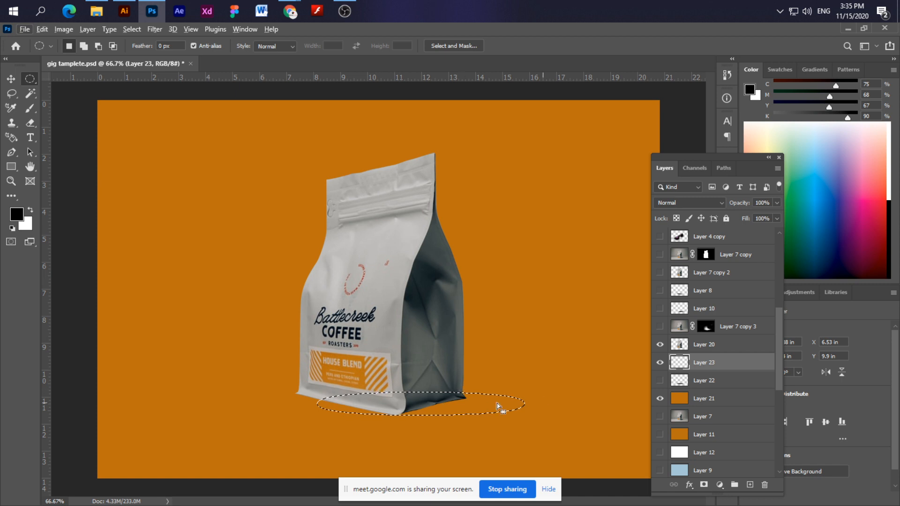
pyautogui.hotkey('alt', 'BackSpace')
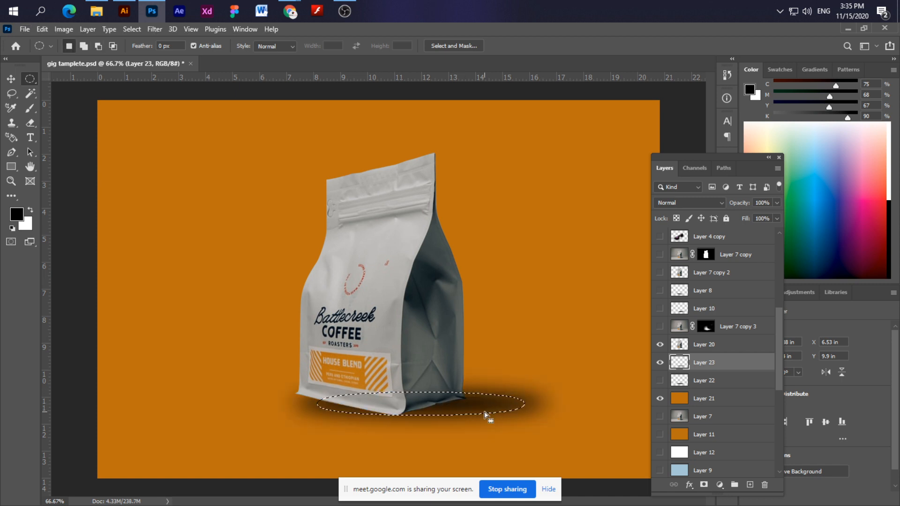
pyautogui.click(489, 444)
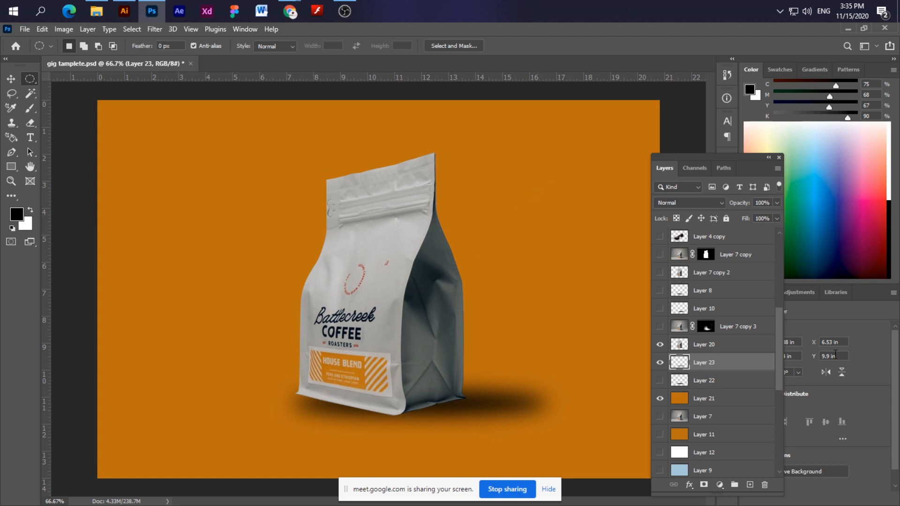
# Nudge the shadow on Layer 23 slightly left, then distort it so its right side stretches up and outward from the bag.
pyautogui.click(12, 79)
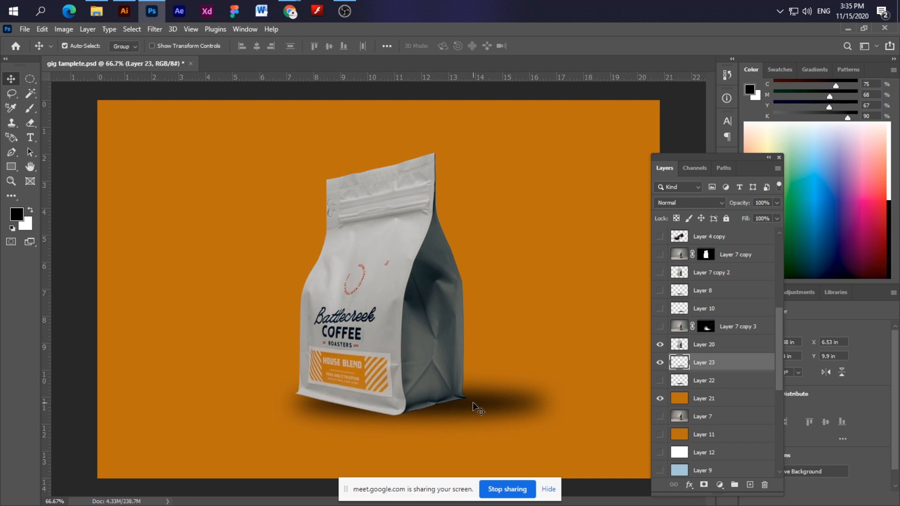
pyautogui.moveTo(473, 403); pyautogui.dragTo(464, 408)
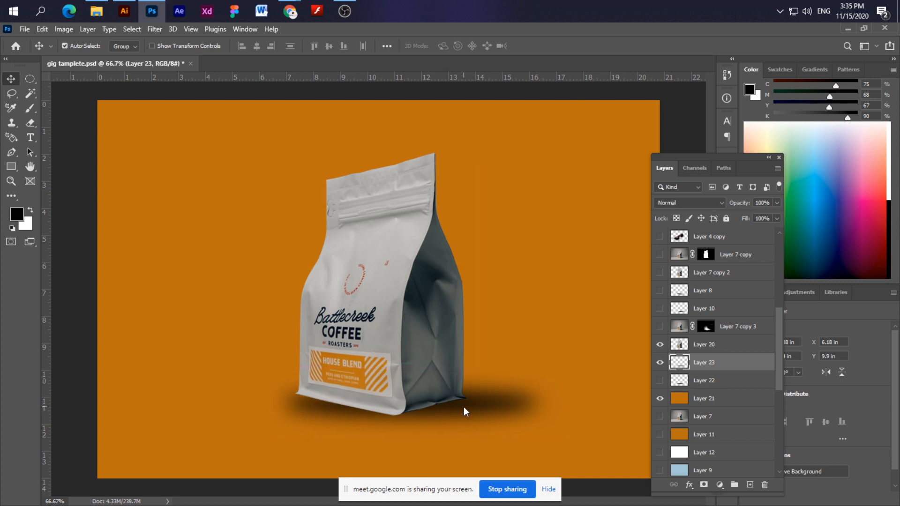
pyautogui.hotkey('ctrl', 't')
pyautogui.moveTo(264, 401)
pyautogui.mouseDown()
pyautogui.moveTo(275, 402)
pyautogui.moveTo(262, 393)
pyautogui.mouseUp()
pyautogui.moveTo(415, 433); pyautogui.dragTo(404, 445)
pyautogui.moveTo(267, 359); pyautogui.dragTo(271, 349)
pyautogui.moveTo(559, 370); pyautogui.dragTo(638, 330)
pyautogui.moveTo(553, 442)
pyautogui.mouseDown()
pyautogui.moveTo(564, 381)
pyautogui.moveTo(562, 432)
pyautogui.moveTo(571, 444)
pyautogui.mouseUp()
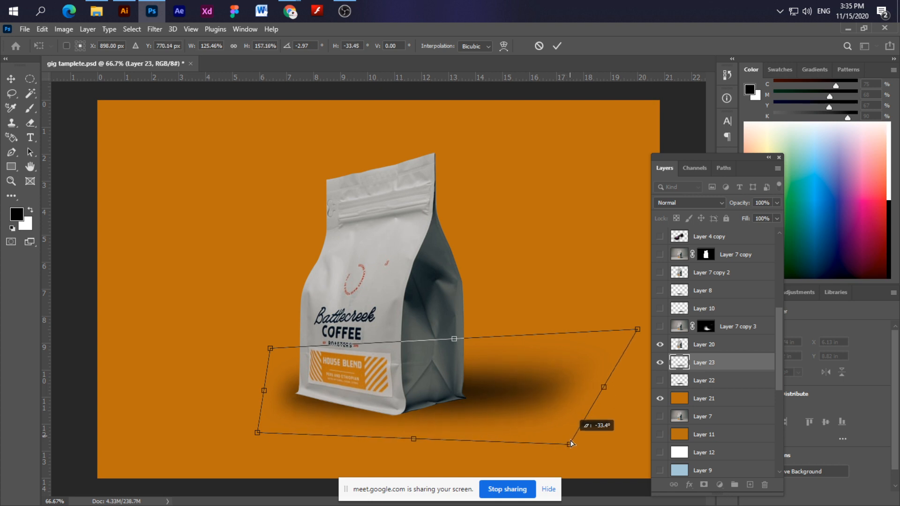
# Pull the shadow's left corners in toward the bag and its lower edge down at the right, then apply the transform.
pyautogui.moveTo(269, 392); pyautogui.dragTo(284, 393)
pyautogui.moveTo(423, 443); pyautogui.dragTo(423, 453)
pyautogui.moveTo(273, 444)
pyautogui.mouseDown()
pyautogui.moveTo(289, 428)
pyautogui.moveTo(275, 427)
pyautogui.mouseUp()
pyautogui.moveTo(429, 443)
pyautogui.mouseDown()
pyautogui.moveTo(422, 446)
pyautogui.moveTo(430, 440)
pyautogui.mouseUp()
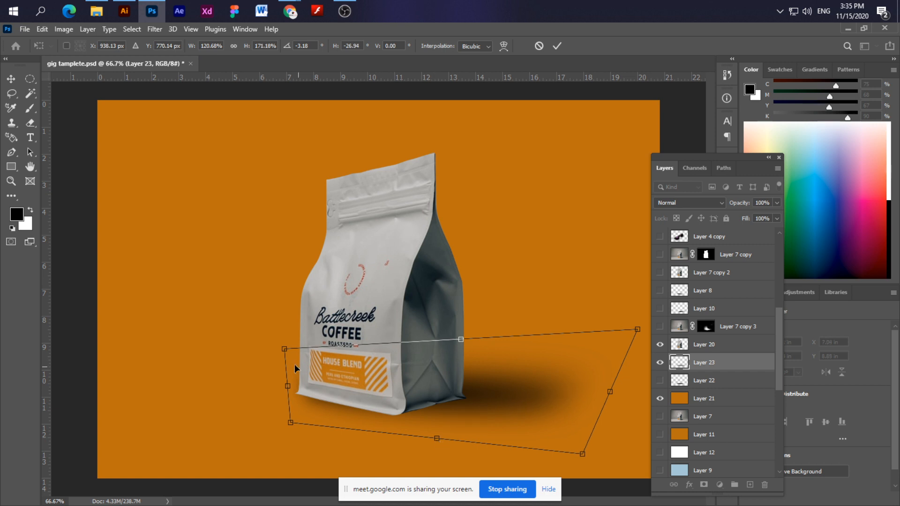
pyautogui.moveTo(289, 354)
pyautogui.mouseDown()
pyautogui.moveTo(281, 360)
pyautogui.moveTo(288, 366)
pyautogui.mouseUp()
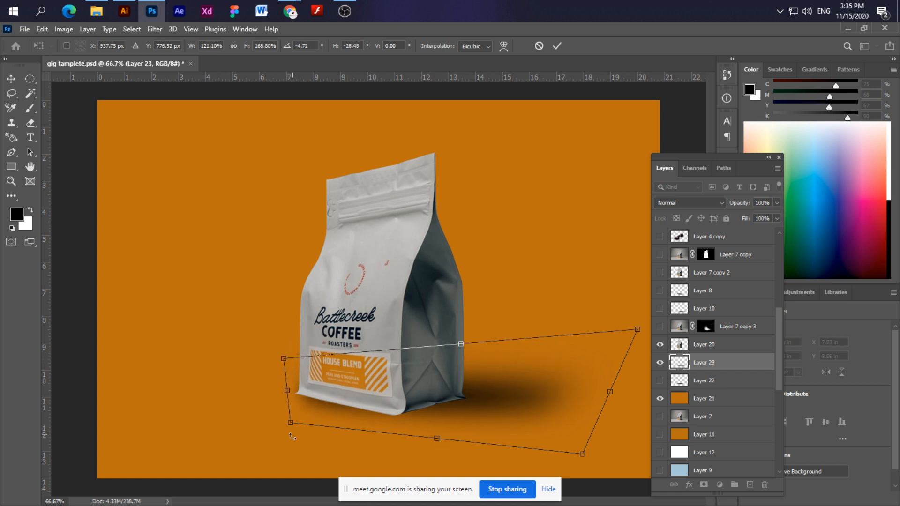
pyautogui.moveTo(292, 427); pyautogui.dragTo(297, 419)
pyautogui.moveTo(436, 435); pyautogui.dragTo(435, 436)
pyautogui.press('Return')
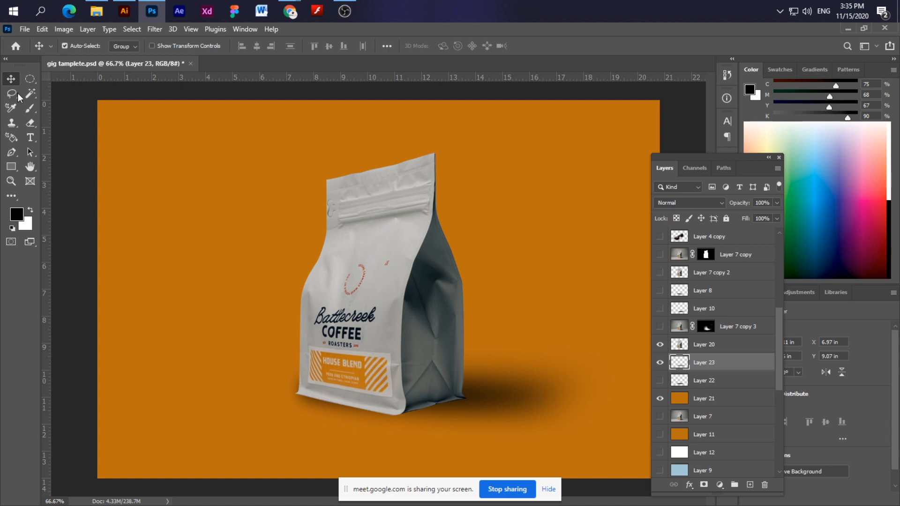
# Draw an elliptical selection about 6.03 by 0.85 in along the bag's base and add a new layer above Layer 23.
pyautogui.click(29, 80)
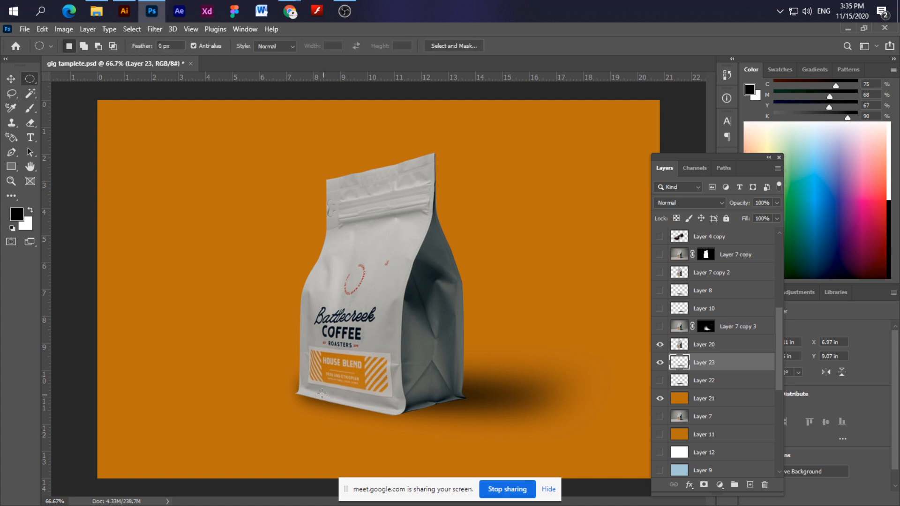
pyautogui.moveTo(304, 390); pyautogui.dragTo(471, 388)
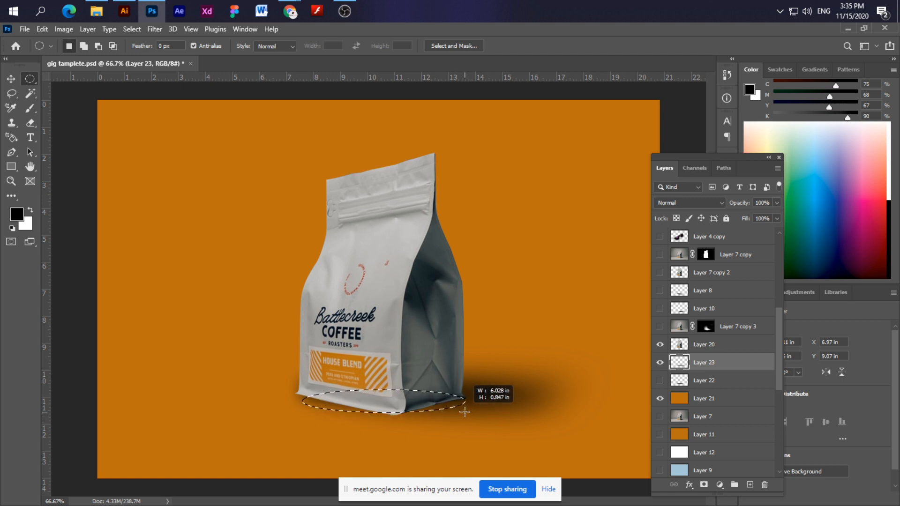
pyautogui.hotkey('ctrl', 'd')
pyautogui.hotkey('ctrl', 'z')
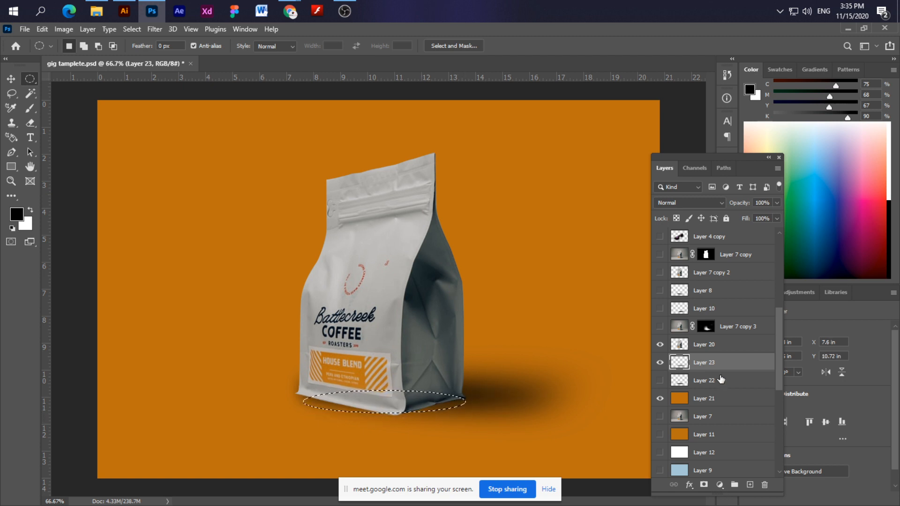
pyautogui.hotkey('ctrl', 'shift', 'n')
pyautogui.press('Return')
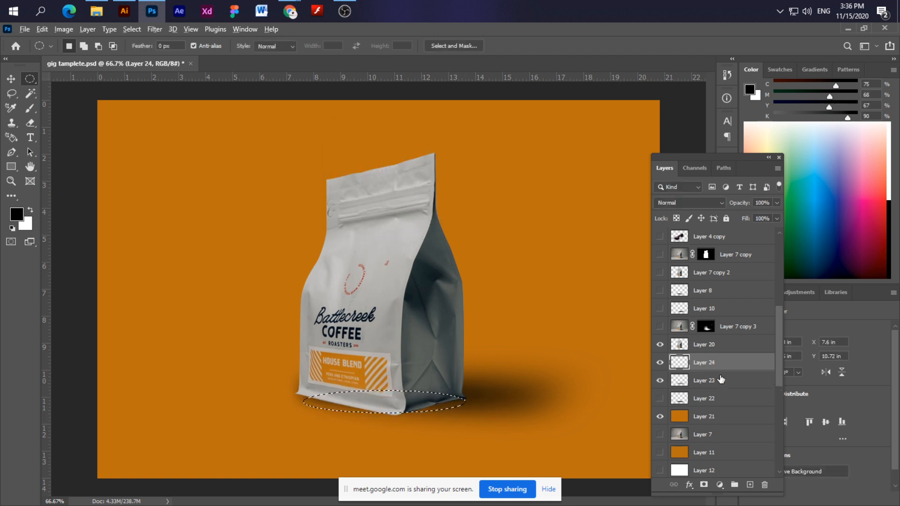
# Try a 25-pixel-feathered black fill on Layer 24, shifted slightly toward the bag's shaded side, and delete that layer.
pyautogui.hotkey('shift', 'F6')
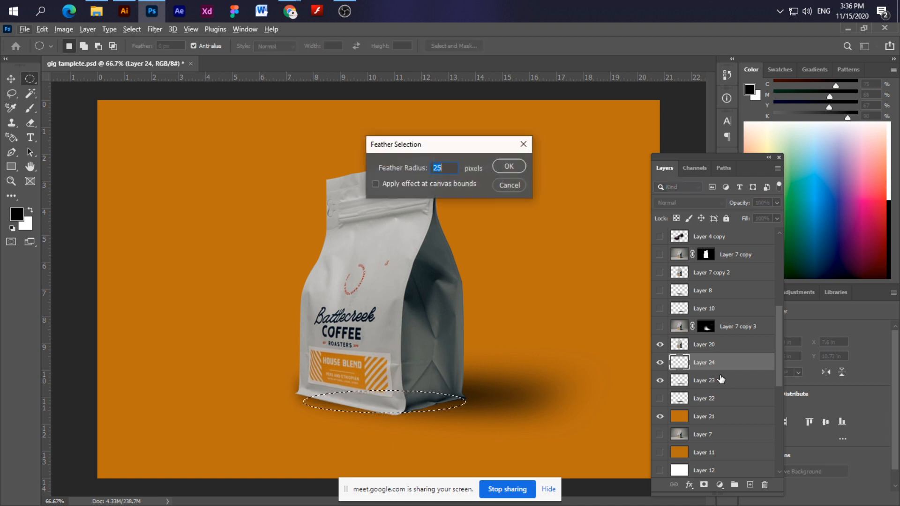
pyautogui.press('Return')
pyautogui.hotkey('alt', 'BackSpace')
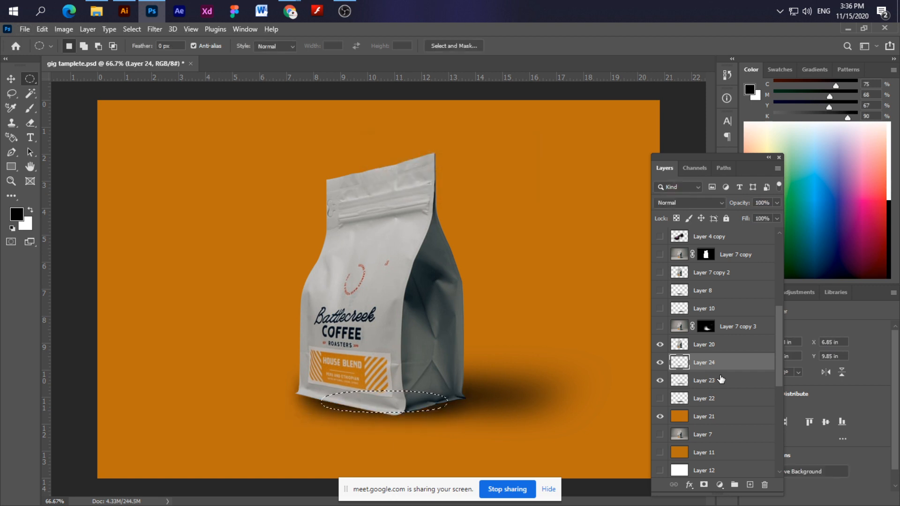
pyautogui.hotkey('ctrl', 't')
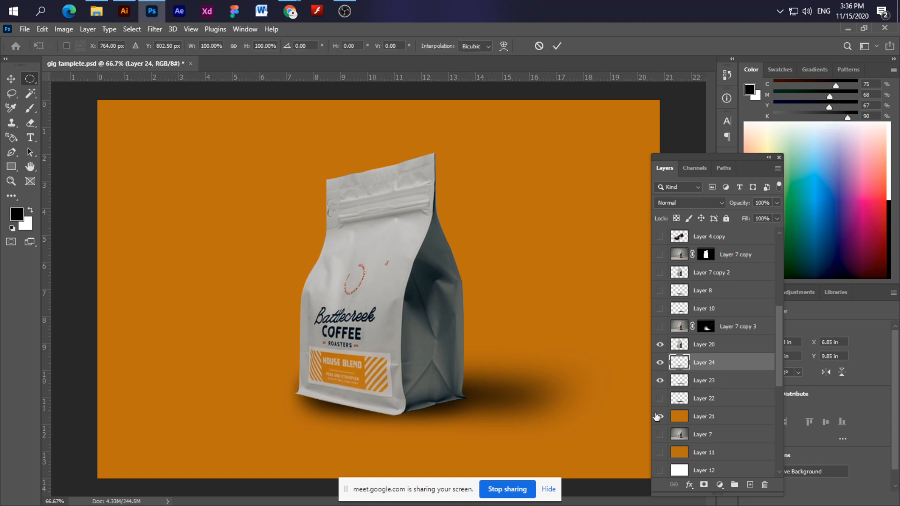
pyautogui.moveTo(335, 404); pyautogui.dragTo(349, 410)
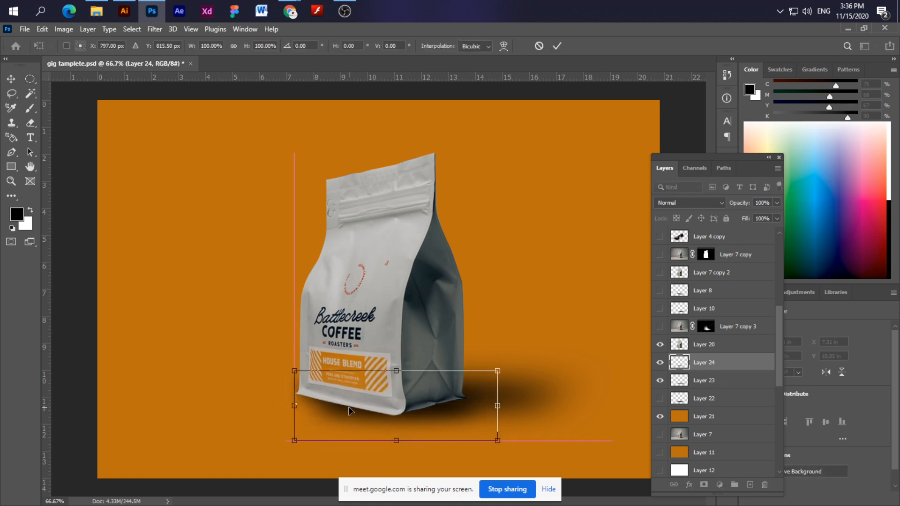
pyautogui.press('Return')
pyautogui.press('Delete')
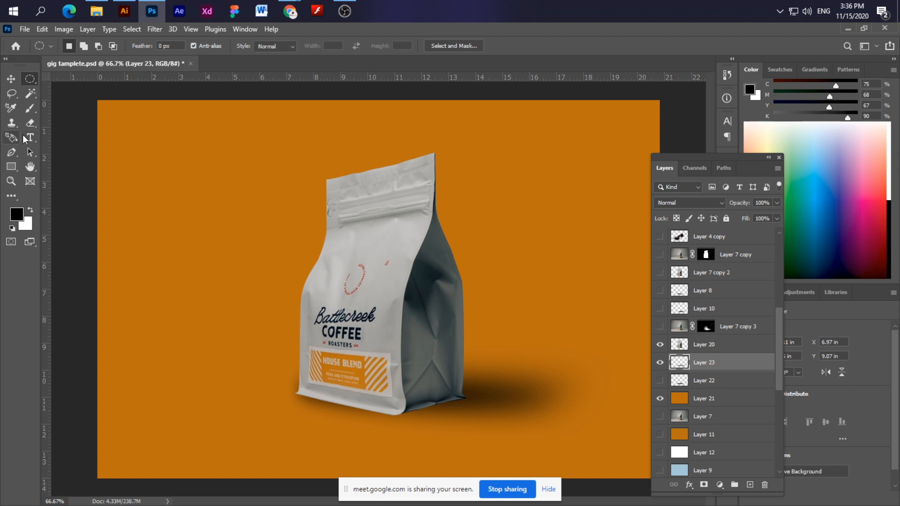
# Draw a closed four-cornered Pen path around the bag's base and convert it to a selection.
pyautogui.click(11, 96)
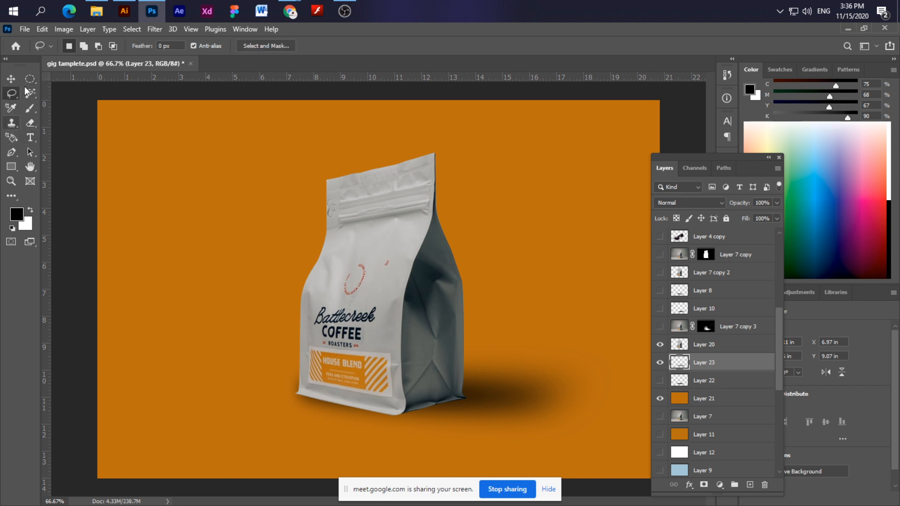
pyautogui.click(30, 93)
pyautogui.click(12, 152)
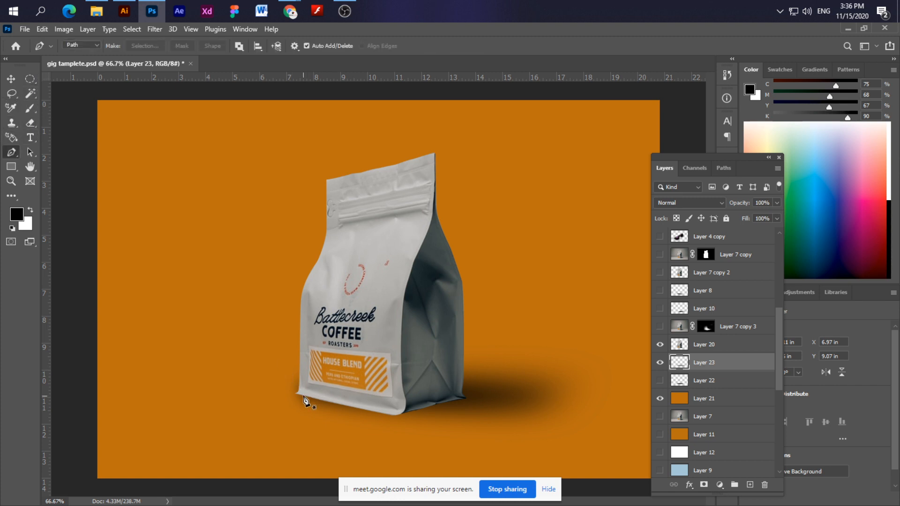
pyautogui.click(289, 389)
pyautogui.click(395, 426)
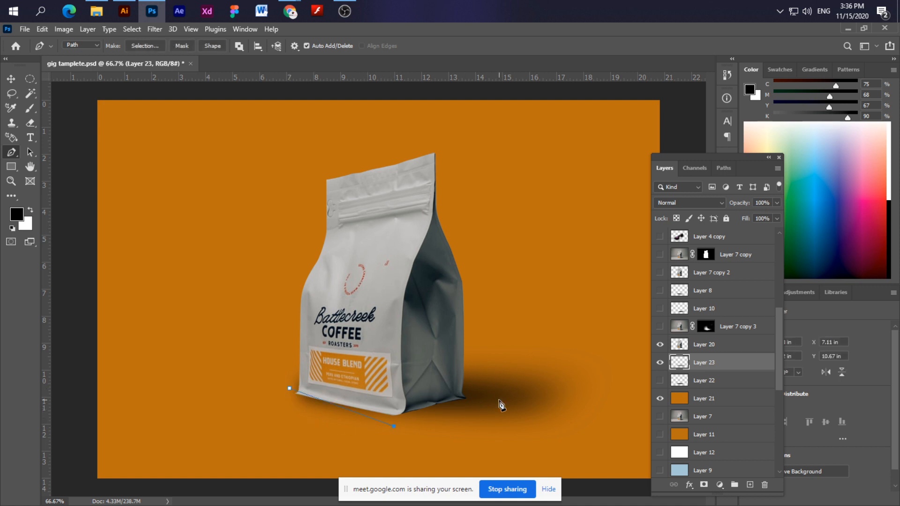
pyautogui.click(504, 398)
pyautogui.click(369, 373)
pyautogui.click(290, 389)
pyautogui.hotkey('ctrl', 'Return')
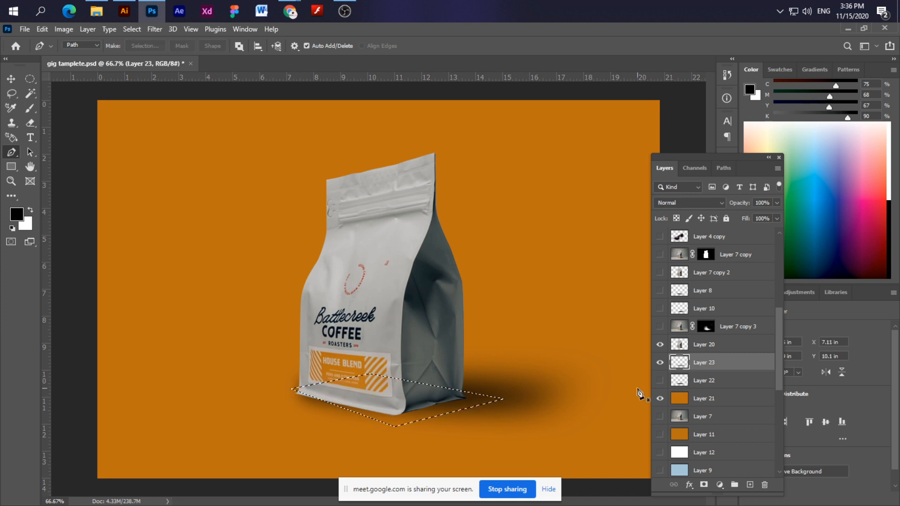
# Feather the four-cornered selection by 25 pixels, fill it with black on a new layer above Layer 23 and deselect.
pyautogui.hotkey('shift', 'F6')
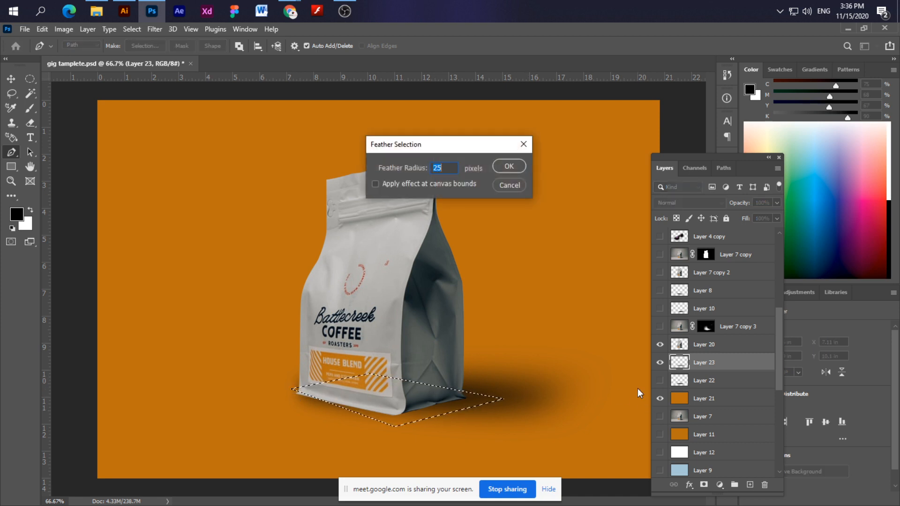
pyautogui.press('Return')
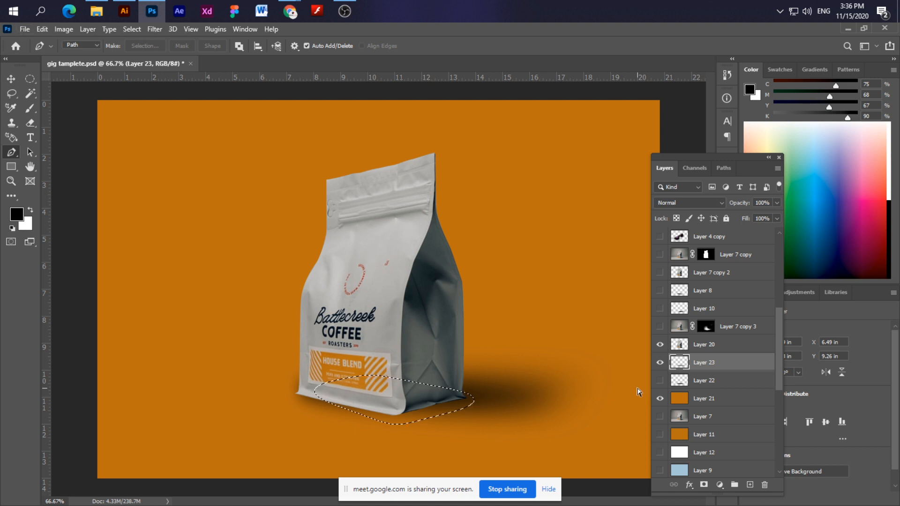
pyautogui.hotkey('ctrl', 'shift', 'n')
pyautogui.press('Return')
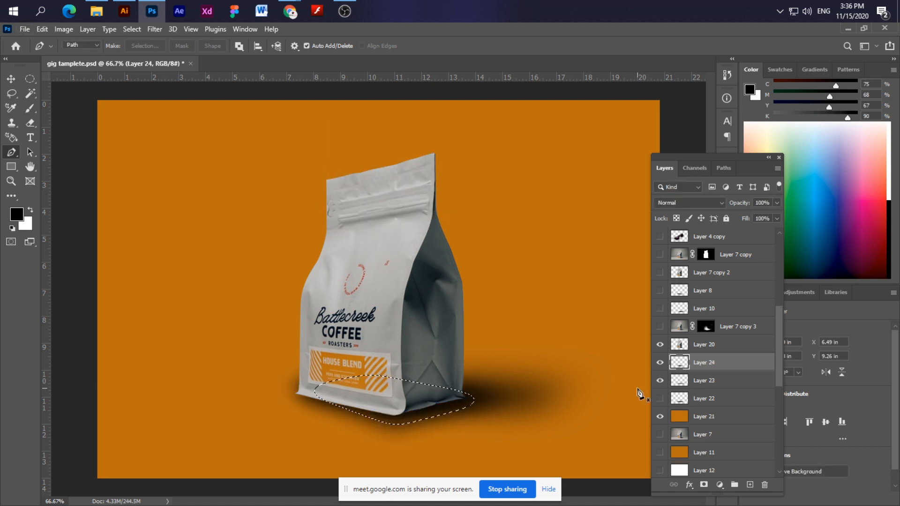
pyautogui.hotkey('ctrl', 'd')
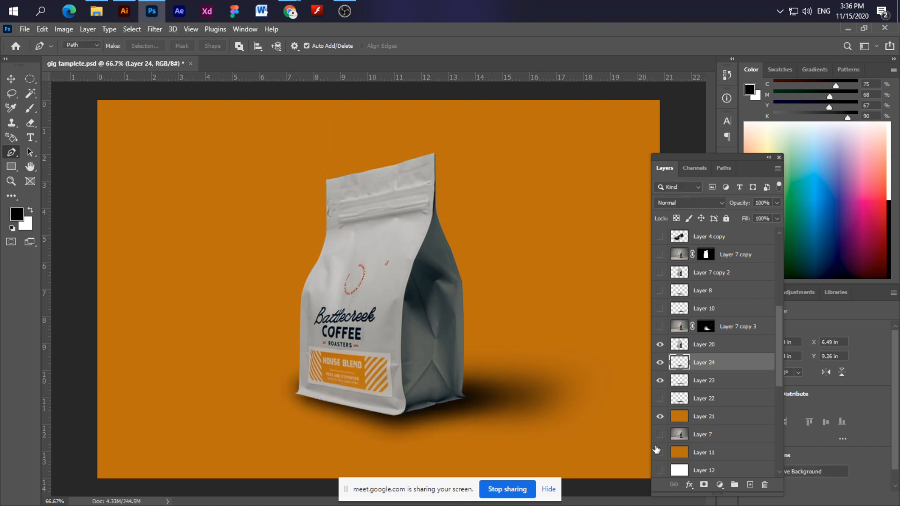
# Set Layer 24's opacity to 66% and its blend mode to Multiply.
pyautogui.click(10, 80)
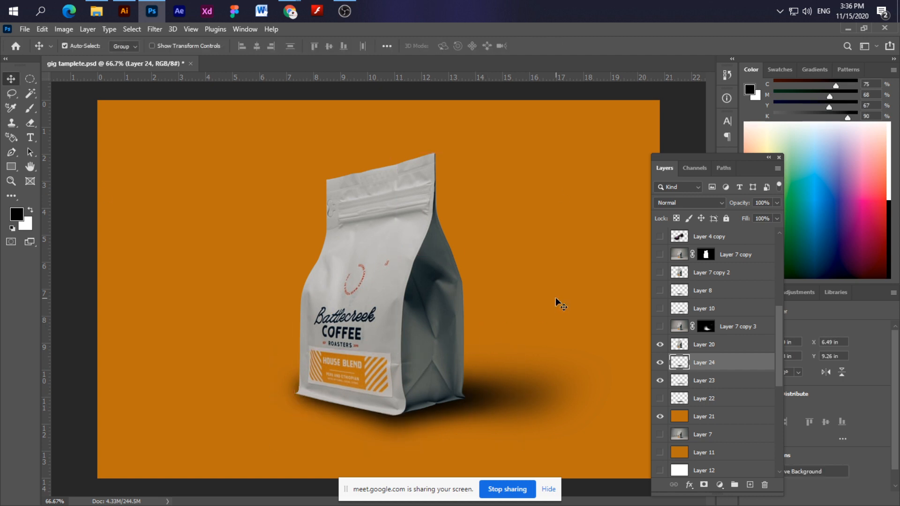
pyautogui.click(776, 204)
pyautogui.click(759, 214)
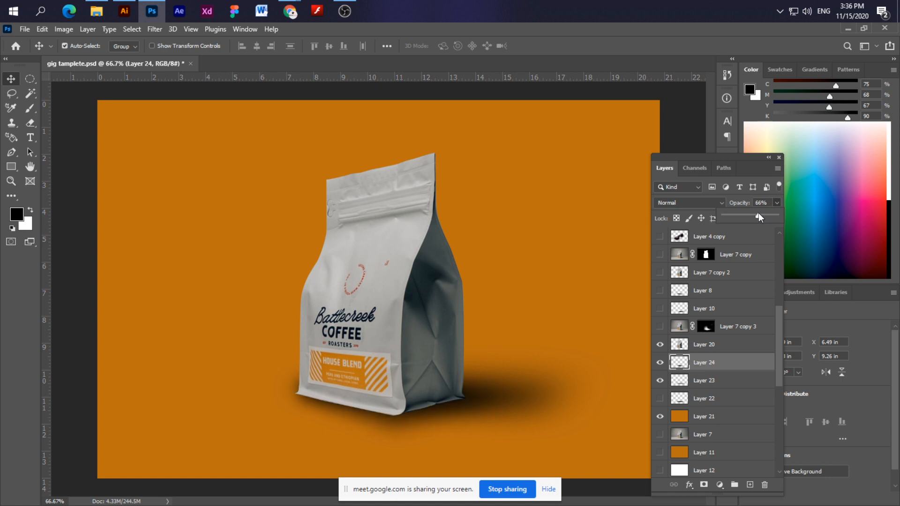
pyautogui.click(689, 202)
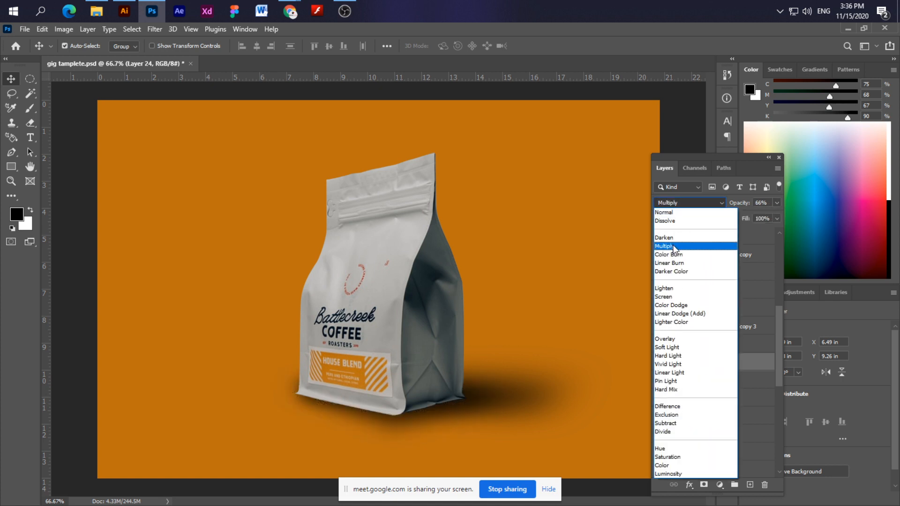
pyautogui.click(673, 246)
# Set the blend mode of the shadow on Layer 23 to Multiply.
pyautogui.click(720, 384)
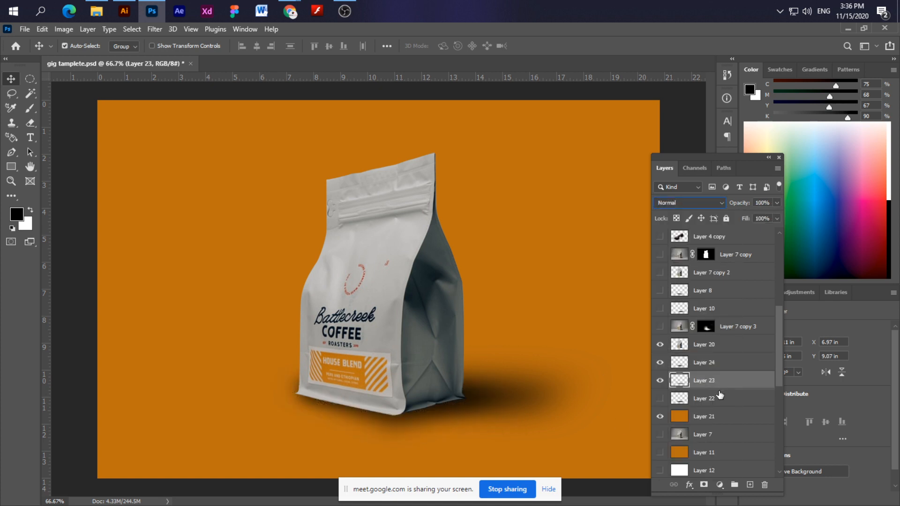
pyautogui.click(690, 203)
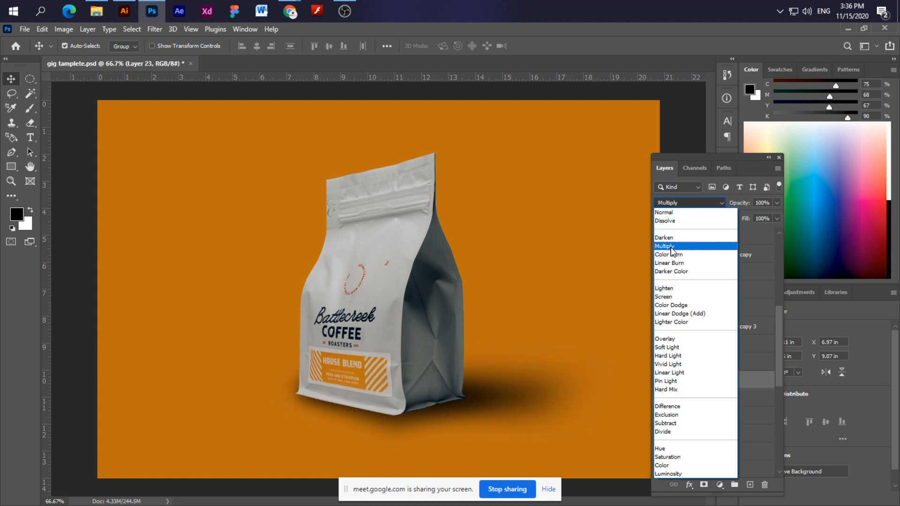
pyautogui.click(673, 246)
# Show and hide Layer 22 to compare its shadow with those on Layers 23 and 24.
pyautogui.click(709, 398)
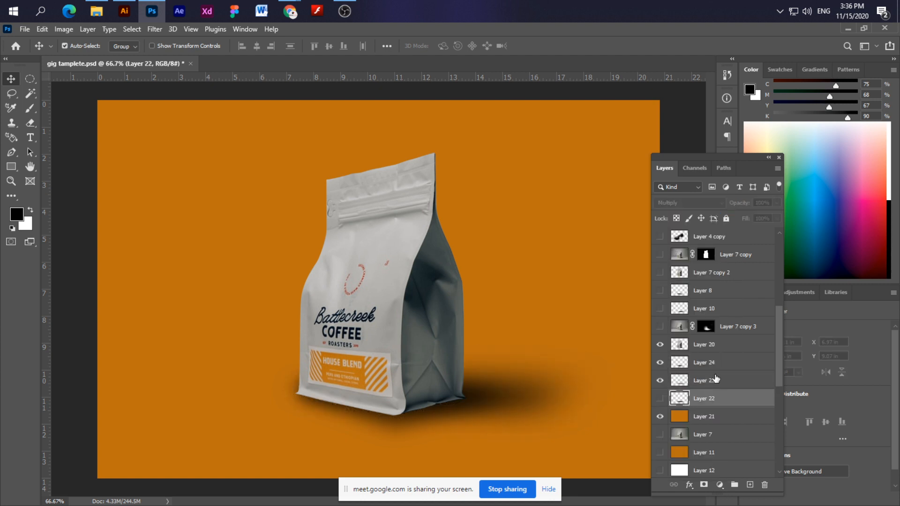
pyautogui.click(716, 380)
pyautogui.click(675, 399)
pyautogui.click(660, 399)
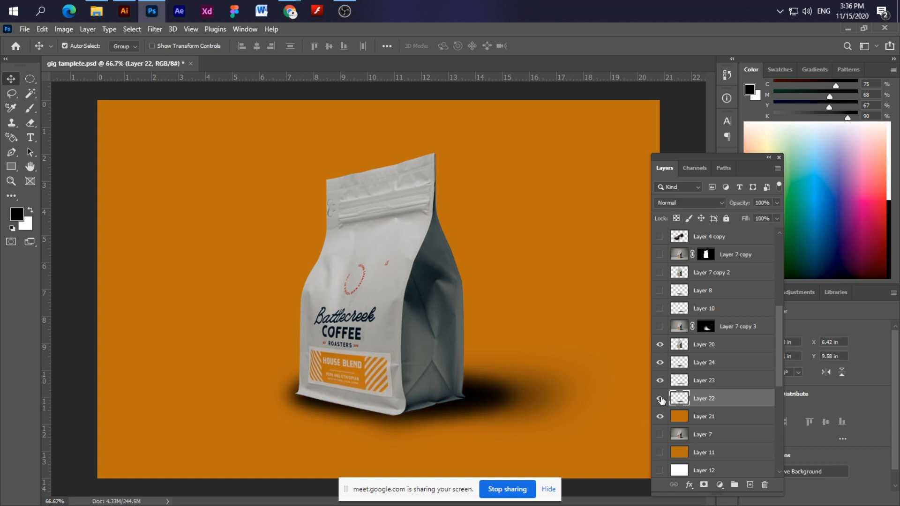
pyautogui.click(660, 399)
pyautogui.click(487, 424)
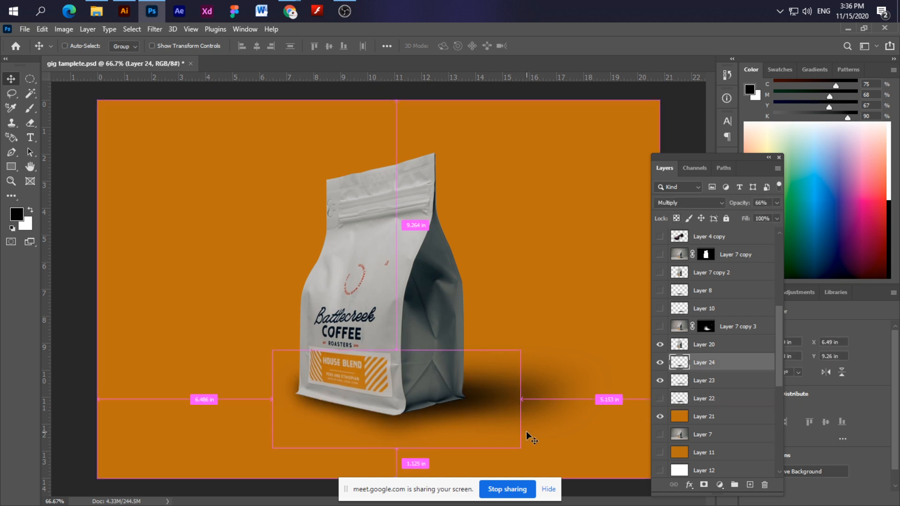
pyautogui.hotkey('ctrl', '-')
pyautogui.hotkey('ctrl', '-')
pyautogui.hotkey('ctrl', '+')
pyautogui.hotkey('ctrl', '+')
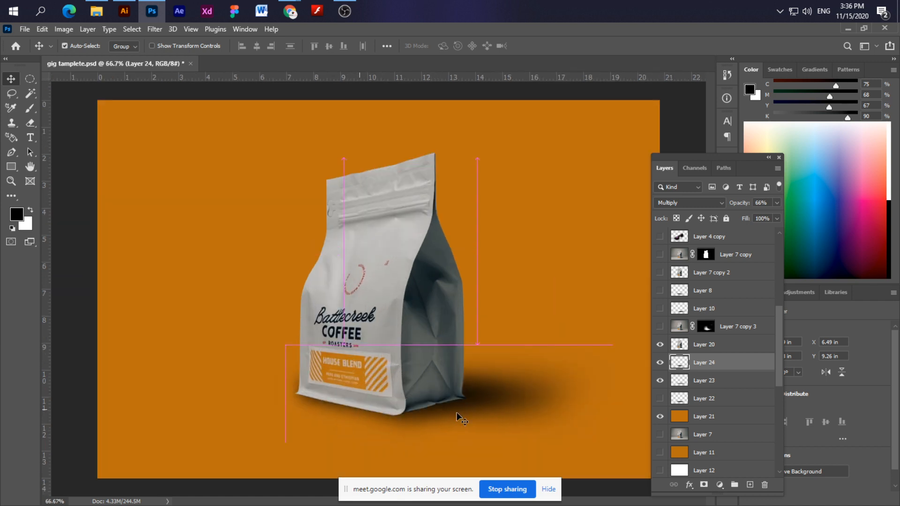
pyautogui.click(523, 395)
pyautogui.click(746, 370)
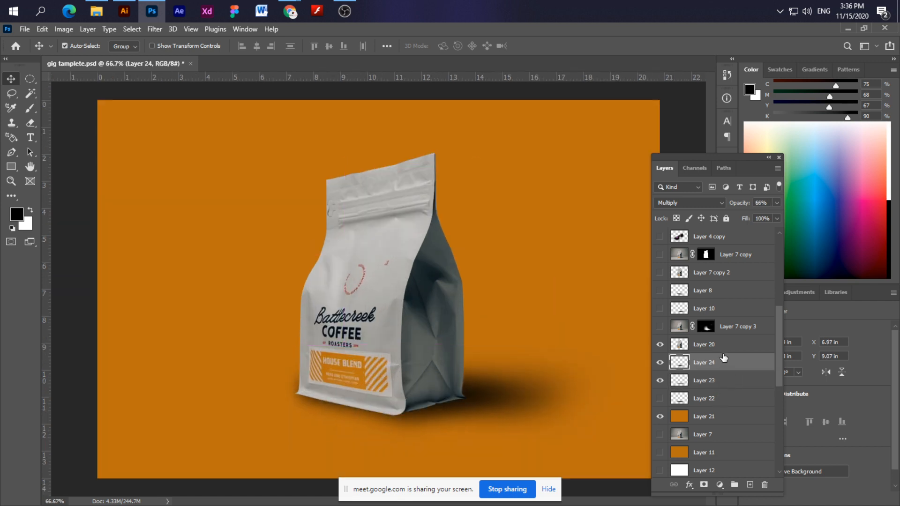
# Hide Layers 24 and 23, and place a visible duplicate of the original photo on Layer 7 directly above Layer 21.
pyautogui.moveTo(660, 362); pyautogui.dragTo(655, 397)
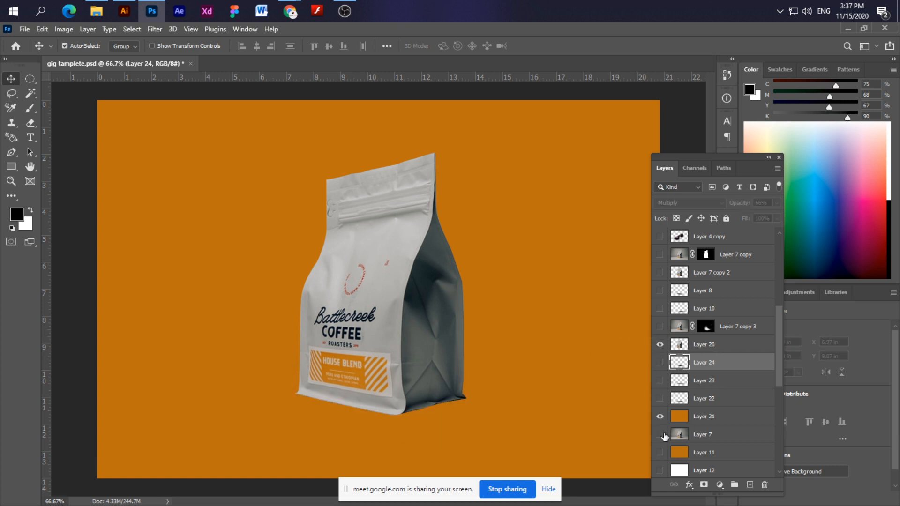
pyautogui.click(706, 436)
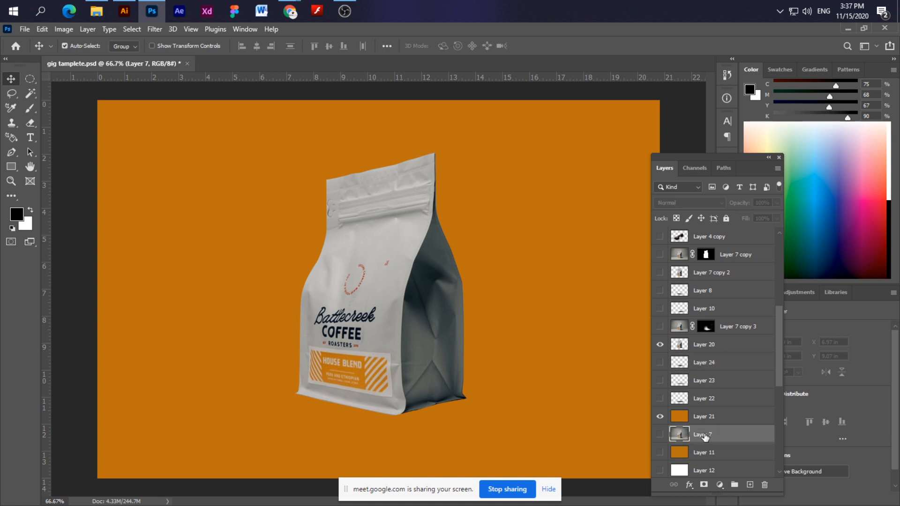
pyautogui.moveTo(710, 437); pyautogui.dragTo(705, 407)
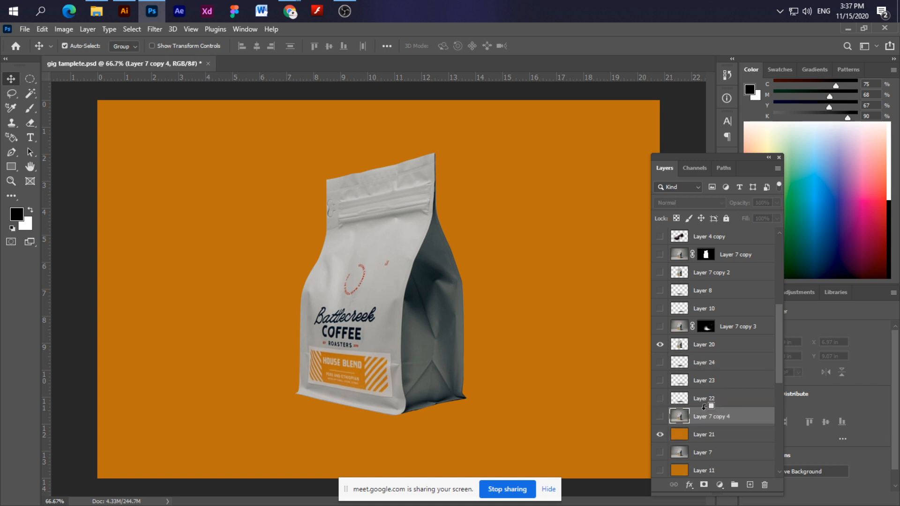
pyautogui.click(660, 417)
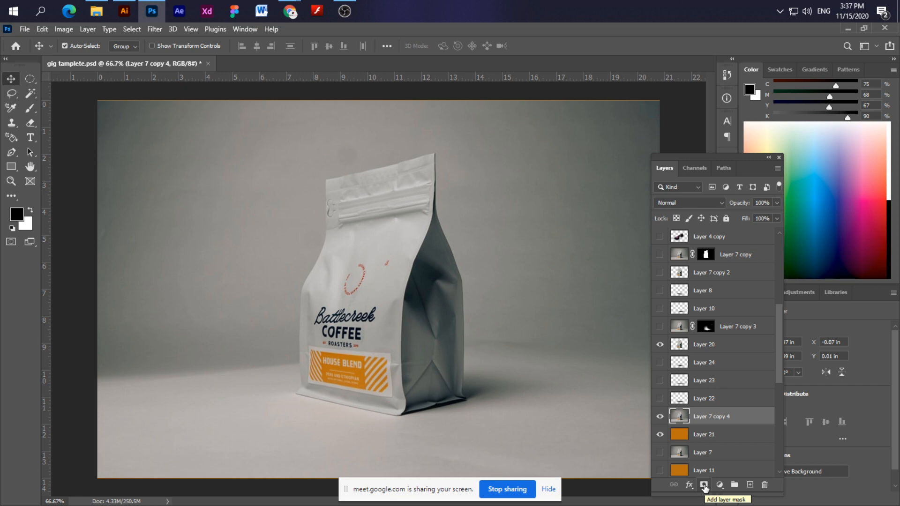
# Add a white layer mask to the Layer 7 duplicate and ready the Brush tool with black as the foreground colour.
pyautogui.click(704, 485)
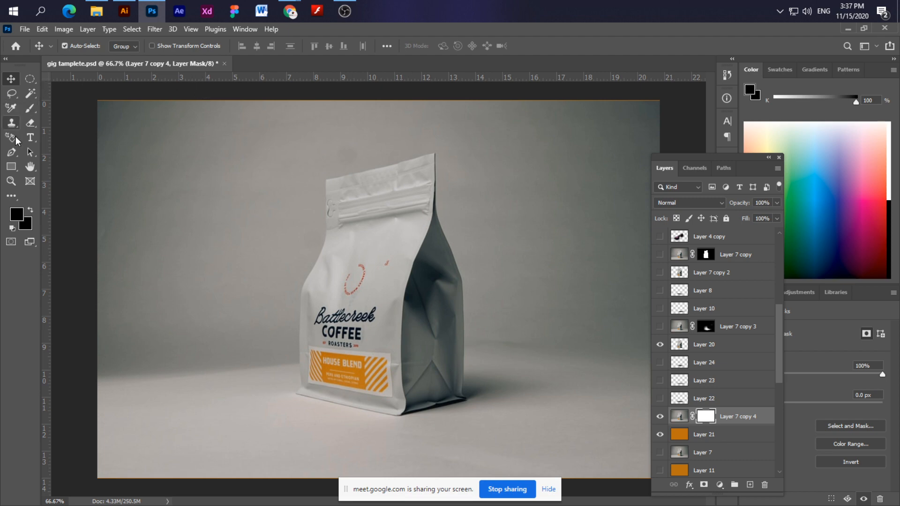
pyautogui.click(29, 109)
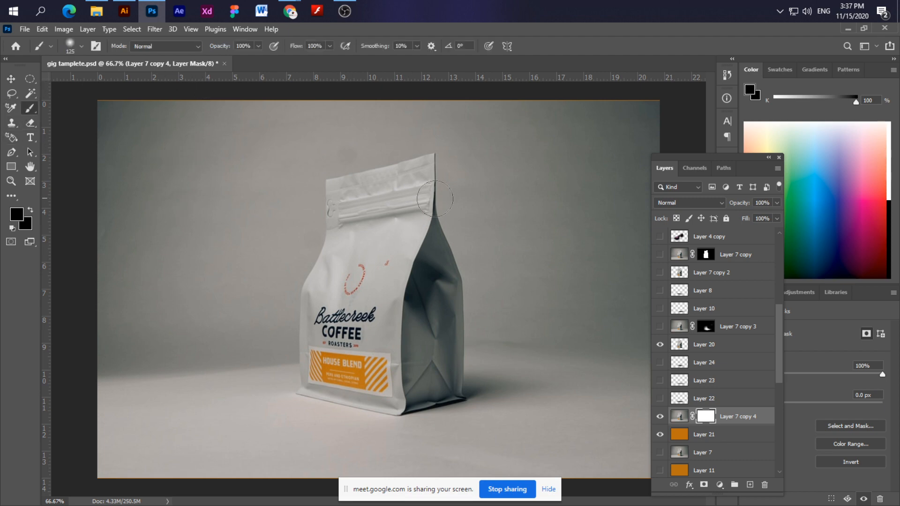
pyautogui.moveTo(854, 102)
pyautogui.mouseDown()
pyautogui.moveTo(730, 109)
pyautogui.moveTo(864, 100)
pyautogui.mouseUp()
# Try soft 200-pixel black brush dabs on the mask near the photo's upper-left corner and undo each one.
pyautogui.moveTo(112, 117); pyautogui.dragTo(107, 112)
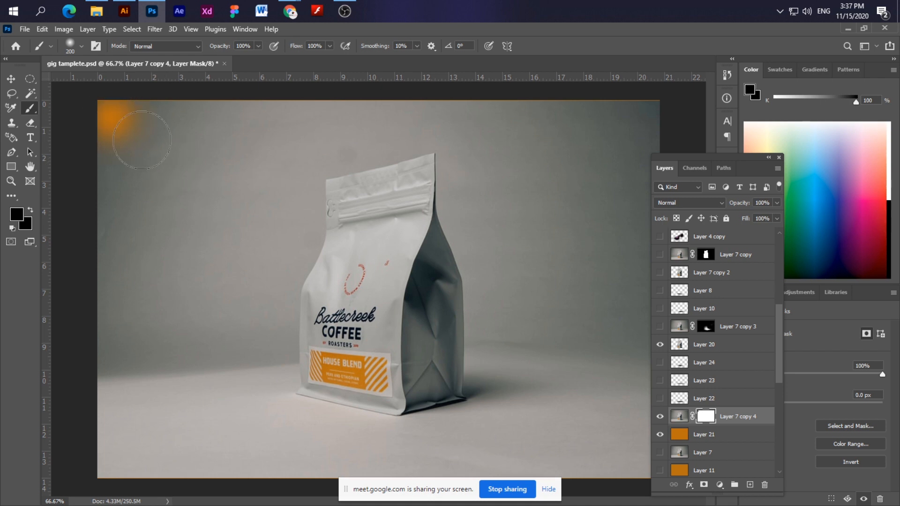
pyautogui.hotkey('ctrl', 'z')
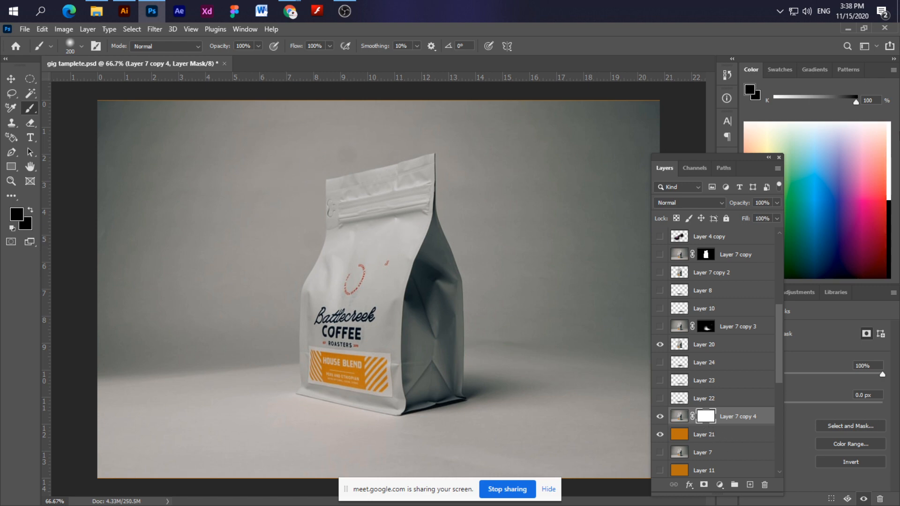
pyautogui.moveTo(141, 112); pyautogui.dragTo(148, 121)
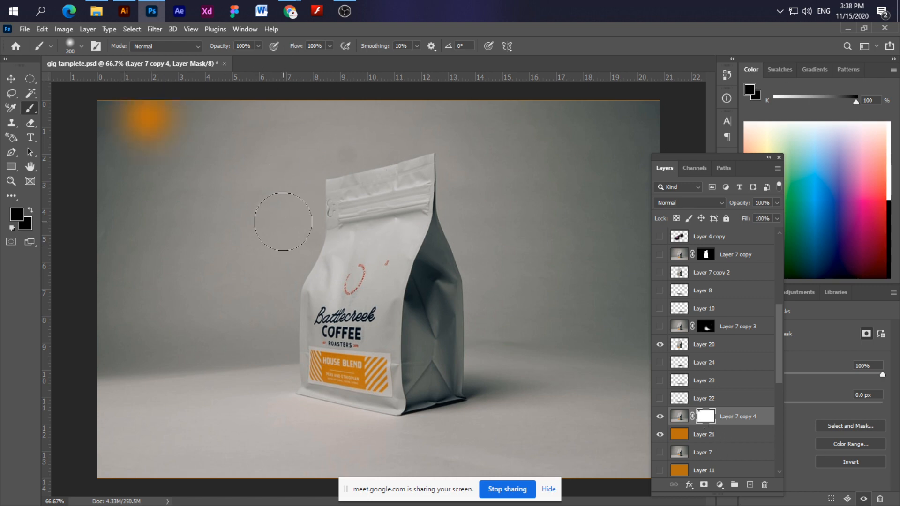
pyautogui.hotkey('ctrl', 'z')
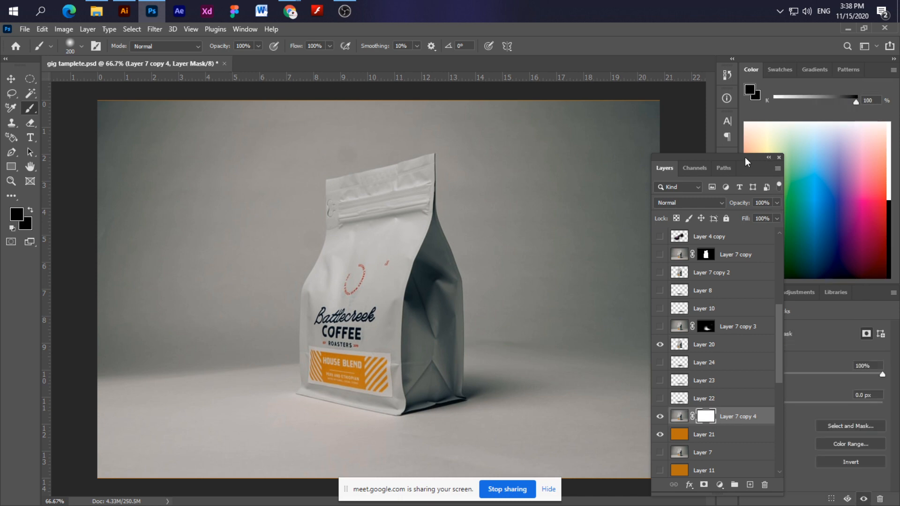
# Move the floating Layers panel clear of the Color and Properties panels.
pyautogui.moveTo(745, 158); pyautogui.dragTo(661, 155)
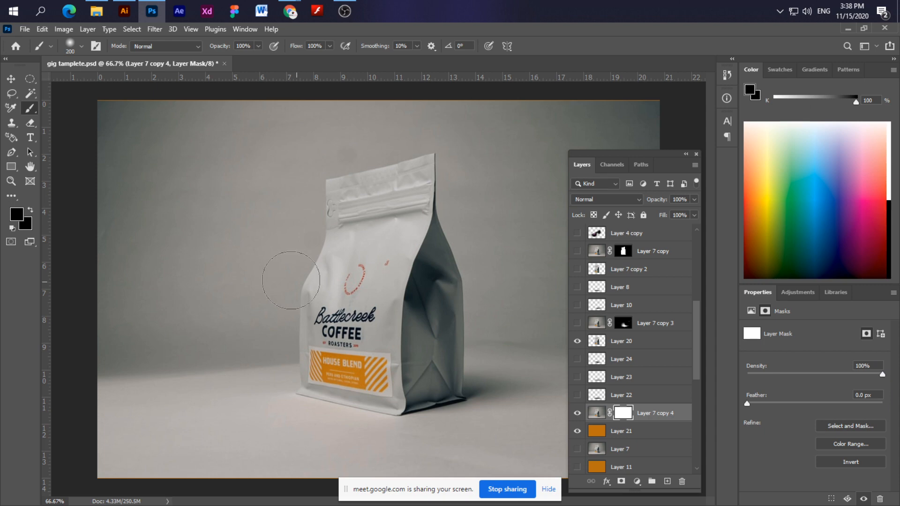
pyautogui.click(232, 225)
pyautogui.hotkey('ctrl', 'z')
pyautogui.click(893, 70)
pyautogui.click(893, 71)
# Paint black on Layer 7 copy 4's mask to hide the grey background left of, above and below the coffee bag.
pyautogui.moveTo(110, 101)
pyautogui.mouseDown()
pyautogui.moveTo(101, 249)
pyautogui.moveTo(138, 101)
pyautogui.moveTo(154, 221)
pyautogui.mouseUp()
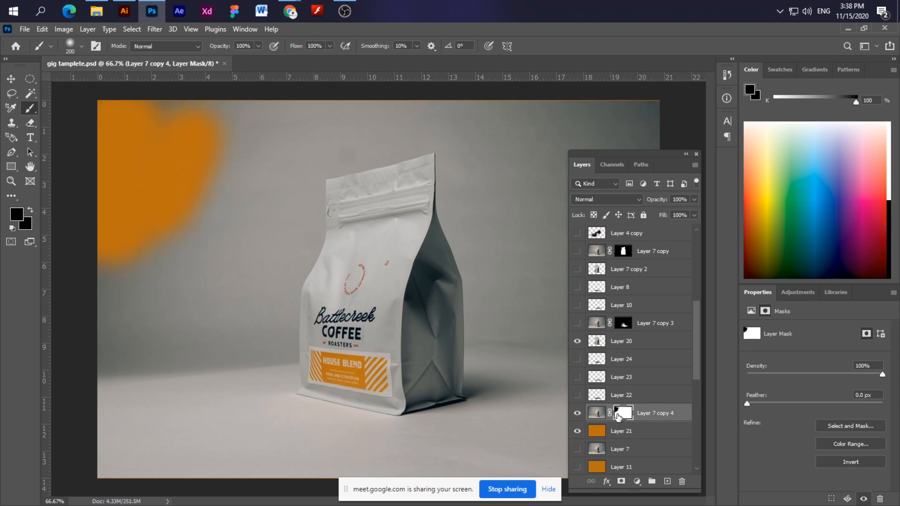
pyautogui.moveTo(373, 79)
pyautogui.mouseDown()
pyautogui.moveTo(237, 162)
pyautogui.moveTo(262, 202)
pyautogui.moveTo(305, 235)
pyautogui.moveTo(187, 277)
pyautogui.moveTo(106, 333)
pyautogui.moveTo(225, 333)
pyautogui.moveTo(52, 453)
pyautogui.moveTo(211, 408)
pyautogui.mouseUp()
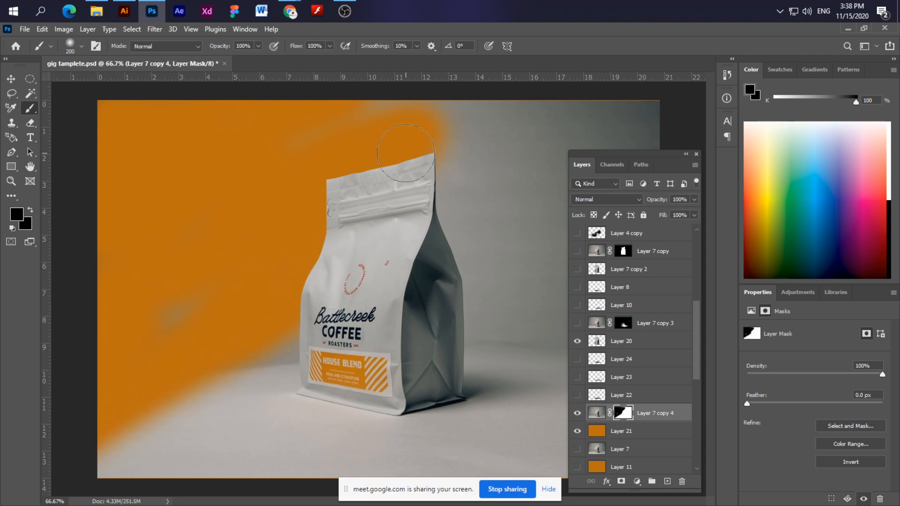
pyautogui.moveTo(422, 159)
pyautogui.mouseDown()
pyautogui.moveTo(505, 97)
pyautogui.moveTo(547, 143)
pyautogui.moveTo(469, 178)
pyautogui.moveTo(450, 207)
pyautogui.mouseUp()
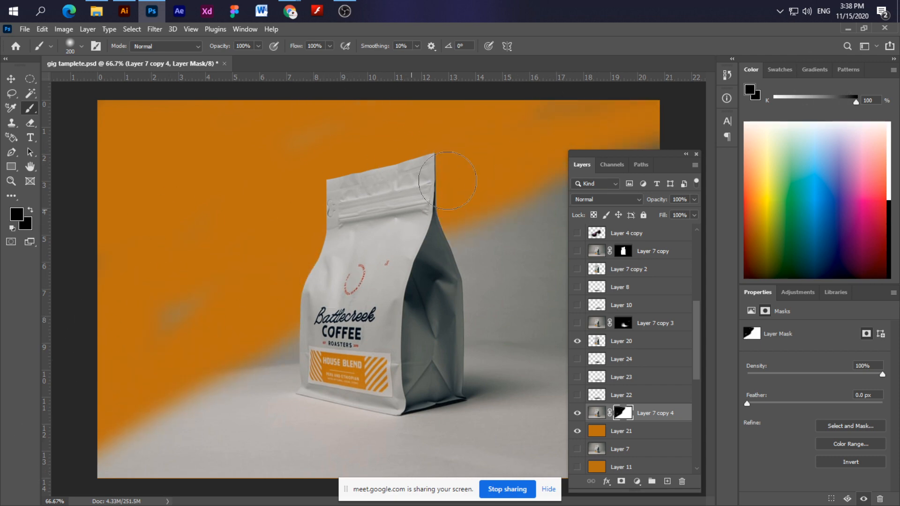
pyautogui.moveTo(75, 465)
pyautogui.mouseDown()
pyautogui.moveTo(248, 403)
pyautogui.moveTo(183, 462)
pyautogui.mouseUp()
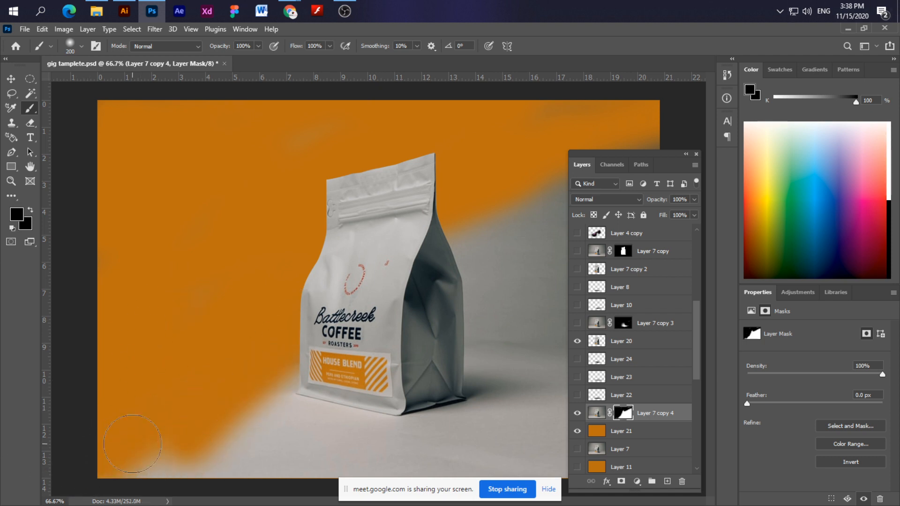
pyautogui.moveTo(117, 471)
pyautogui.mouseDown()
pyautogui.moveTo(253, 408)
pyautogui.moveTo(298, 361)
pyautogui.moveTo(263, 418)
pyautogui.moveTo(225, 450)
pyautogui.moveTo(253, 478)
pyautogui.moveTo(275, 403)
pyautogui.moveTo(288, 464)
pyautogui.moveTo(312, 439)
pyautogui.moveTo(307, 412)
pyautogui.moveTo(375, 453)
pyautogui.moveTo(397, 450)
pyautogui.mouseUp()
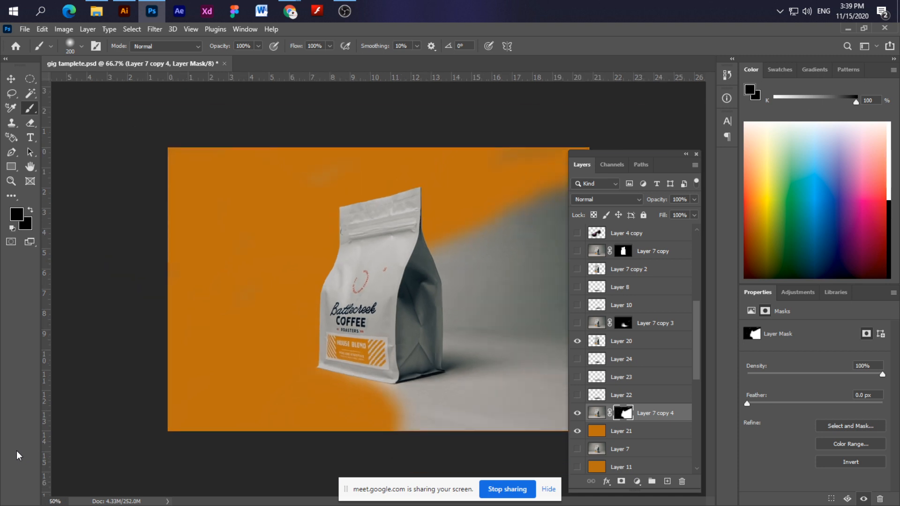
# Mask out the remaining grey background on the image's right side, keeping only the area around the bag's shadow.
pyautogui.hotkey('ctrl', '-')
pyautogui.keyDown('ctrl'); pyautogui.click(454, 323); pyautogui.keyUp('ctrl')
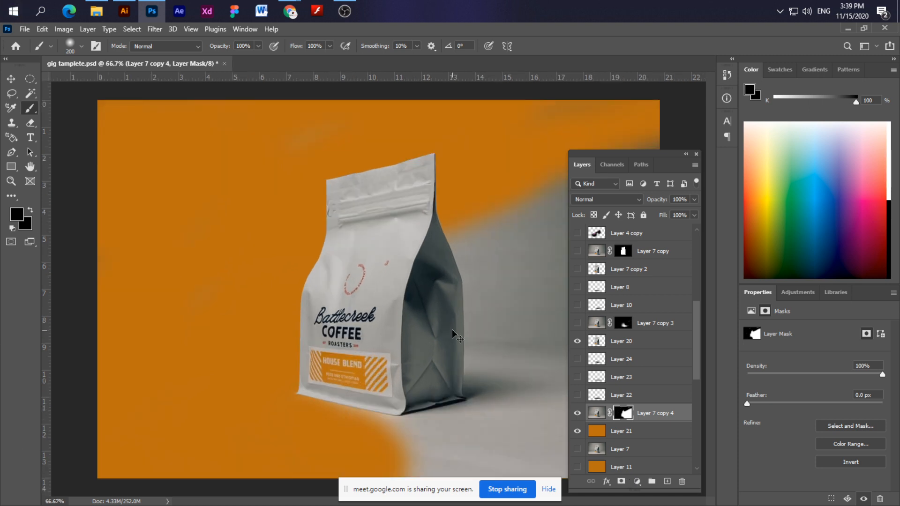
pyautogui.hotkey('ctrl', '-')
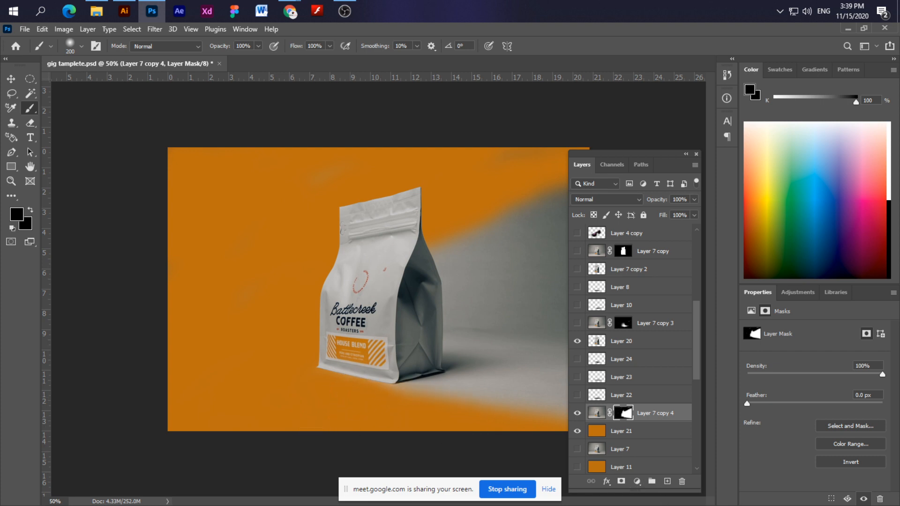
pyautogui.hotkey('ctrl', '-')
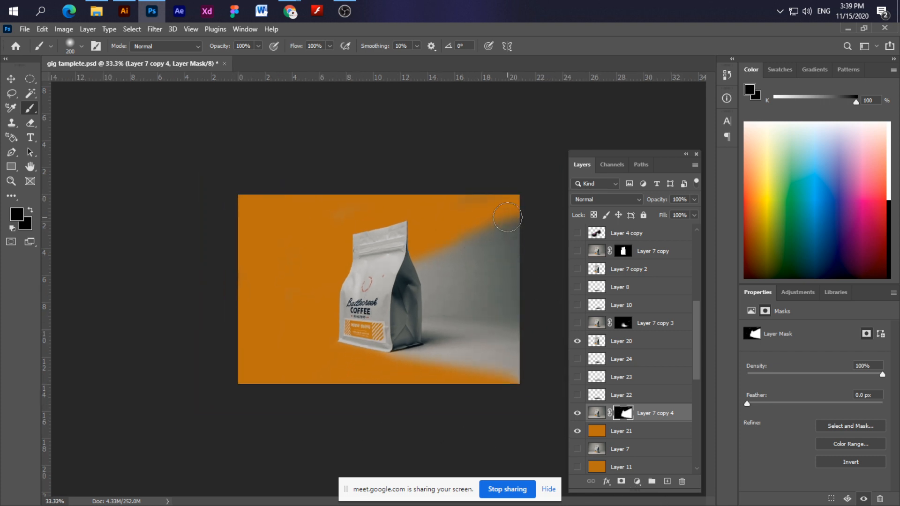
pyautogui.moveTo(439, 207)
pyautogui.mouseDown()
pyautogui.moveTo(397, 259)
pyautogui.moveTo(547, 231)
pyautogui.moveTo(415, 268)
pyautogui.moveTo(543, 228)
pyautogui.moveTo(421, 277)
pyautogui.moveTo(513, 259)
pyautogui.moveTo(408, 286)
pyautogui.moveTo(496, 272)
pyautogui.moveTo(380, 315)
pyautogui.moveTo(541, 265)
pyautogui.moveTo(466, 278)
pyautogui.moveTo(546, 244)
pyautogui.moveTo(507, 280)
pyautogui.mouseUp()
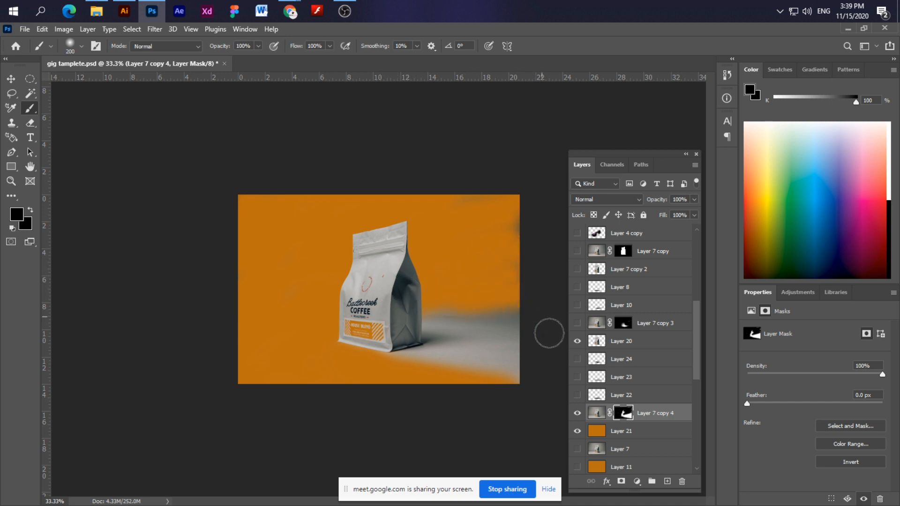
pyautogui.moveTo(540, 383)
pyautogui.mouseDown()
pyautogui.moveTo(517, 329)
pyautogui.moveTo(518, 307)
pyautogui.moveTo(537, 305)
pyautogui.mouseUp()
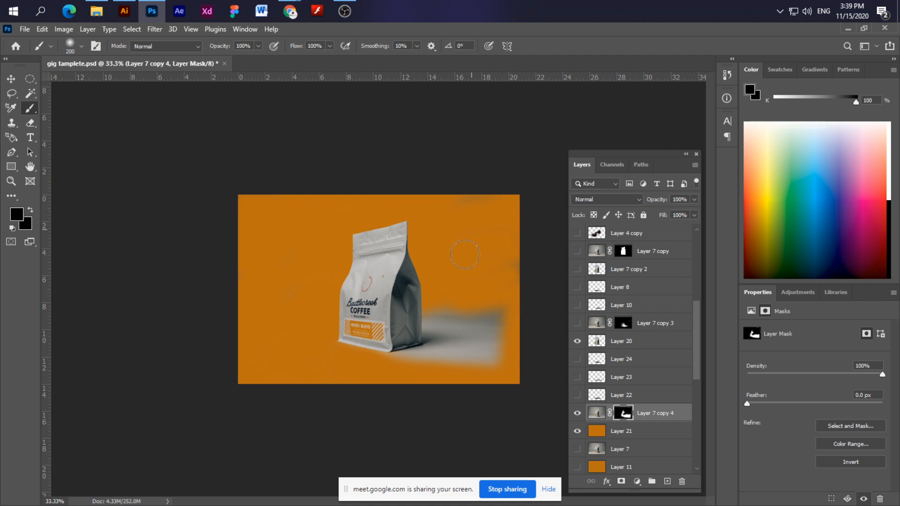
# Try the Multiply blend mode on Layer 7 copy 4 and return the layer to Normal.
pyautogui.hotkey('ctrl', '=')
pyautogui.hotkey('ctrl', '=')
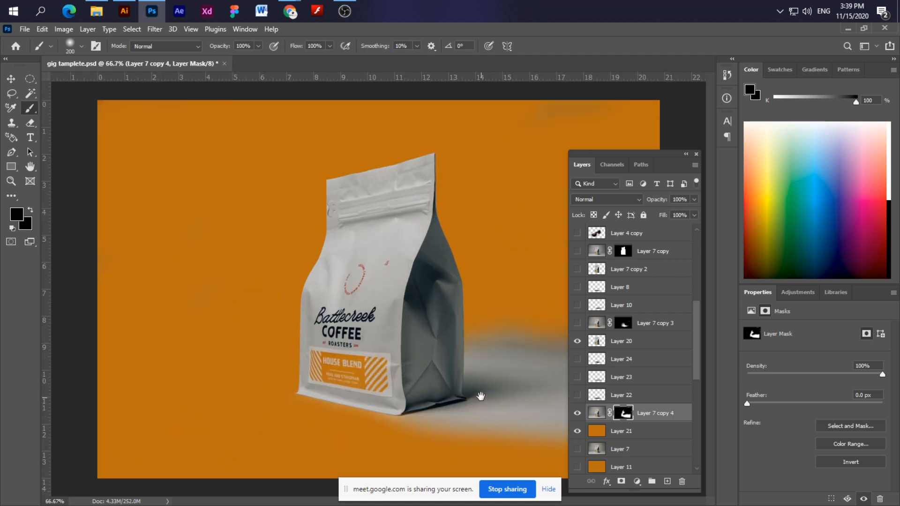
pyautogui.hotkey('ctrl', '-')
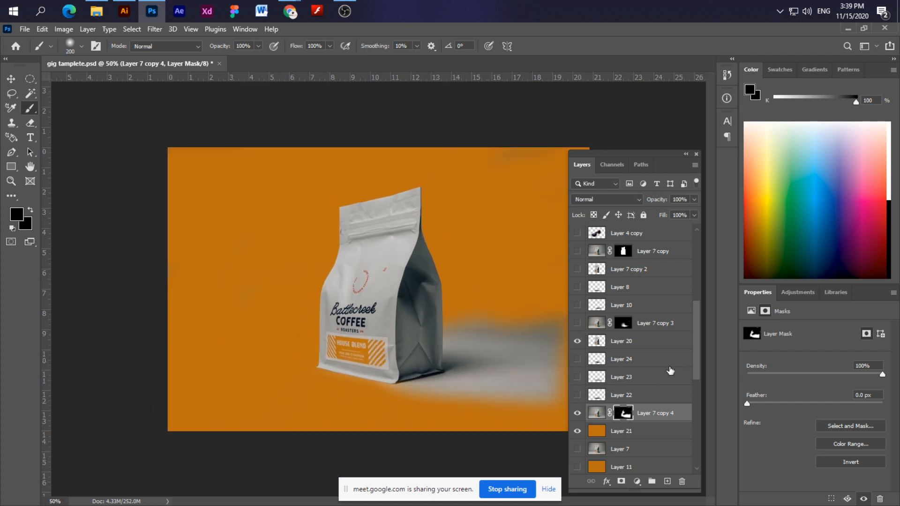
pyautogui.hotkey('ctrl', '-')
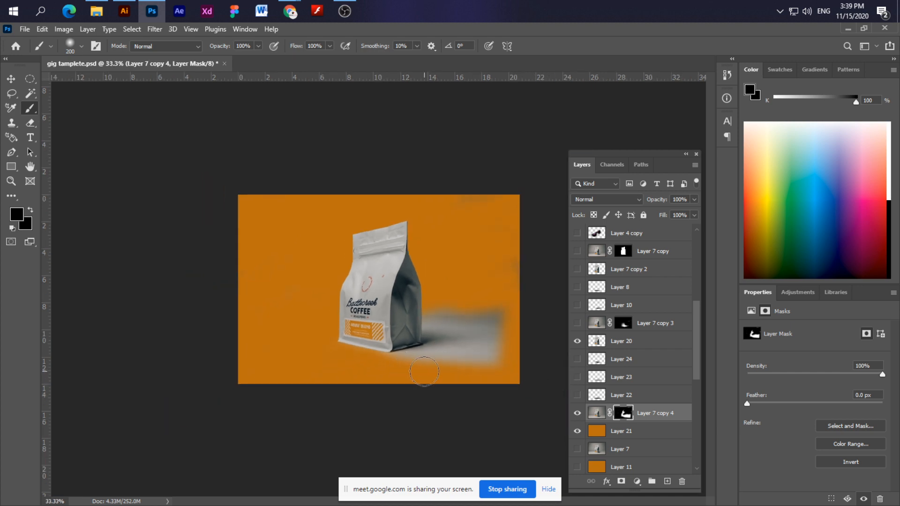
pyautogui.click(11, 79)
pyautogui.click(592, 410)
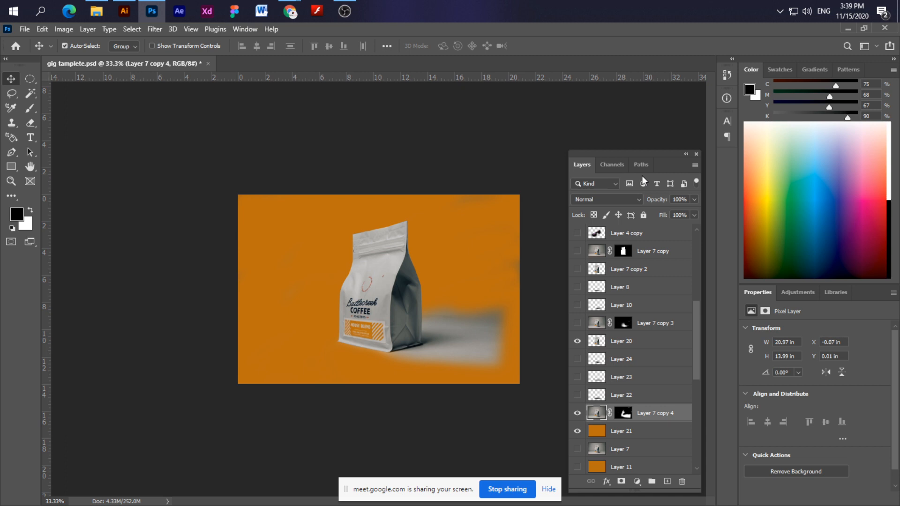
pyautogui.click(605, 199)
pyautogui.click(600, 251)
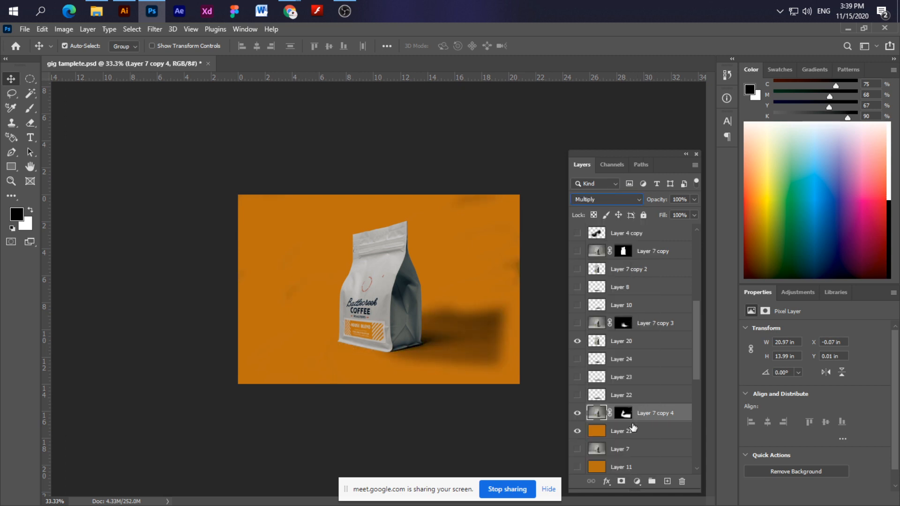
pyautogui.click(592, 198)
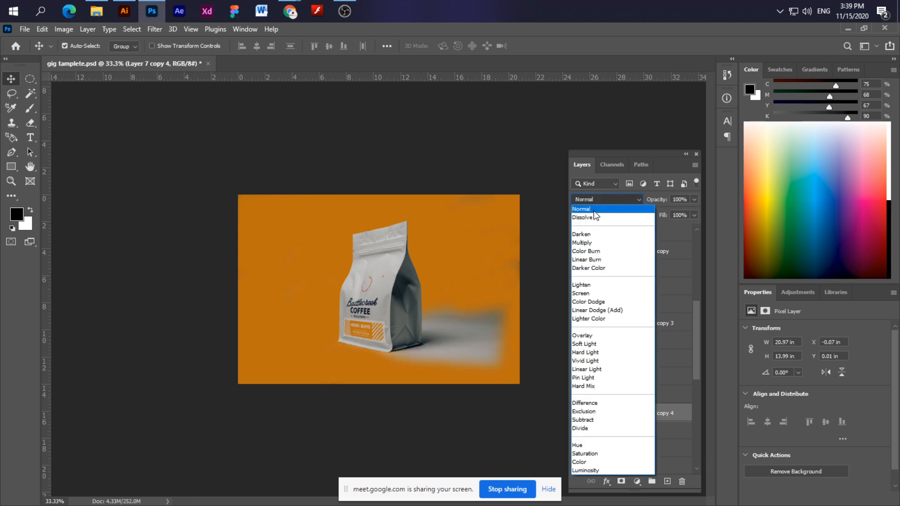
pyautogui.click(590, 210)
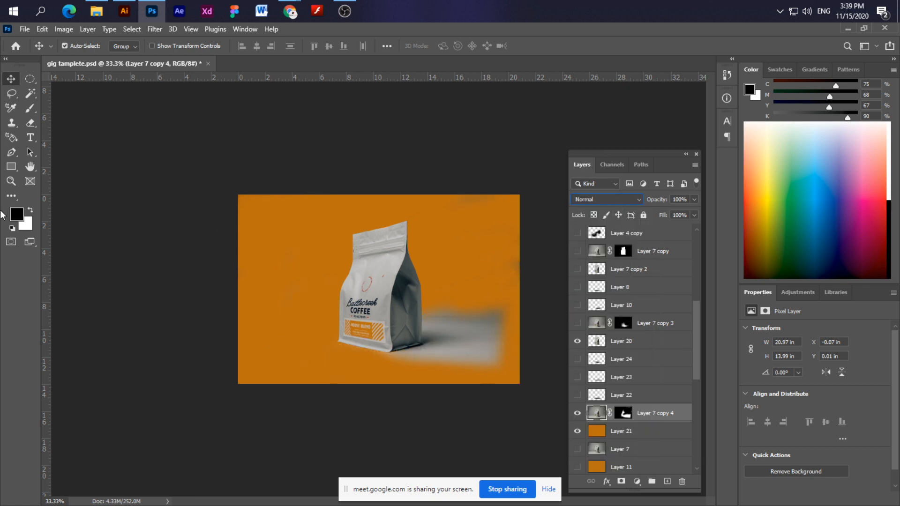
# Paint black on Layer 7 copy 4's mask around the bag's shadow, trimming it to a narrow, tapering shape.
pyautogui.click(30, 108)
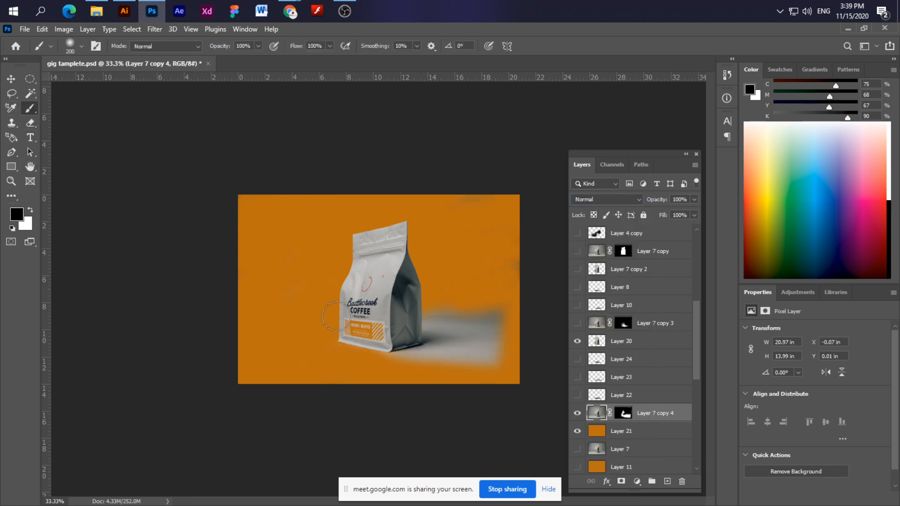
pyautogui.press(']')
pyautogui.click(623, 415)
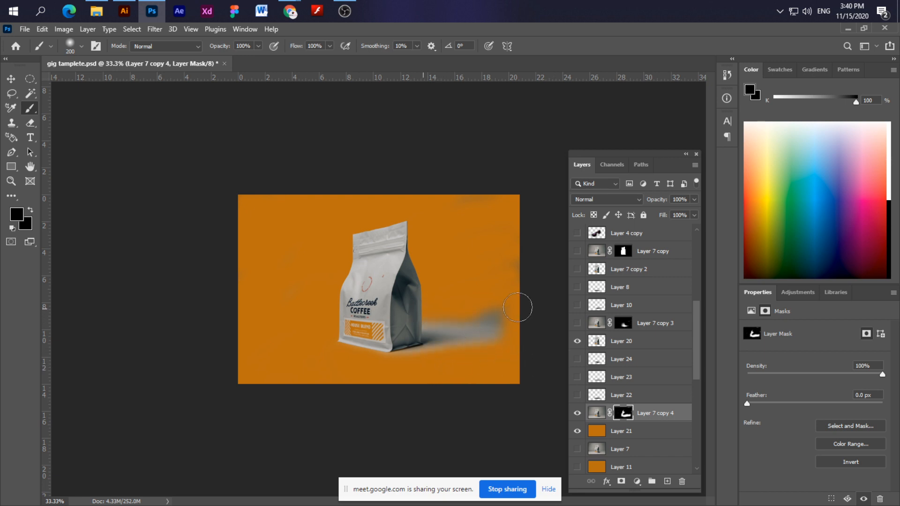
pyautogui.moveTo(526, 305); pyautogui.dragTo(495, 314)
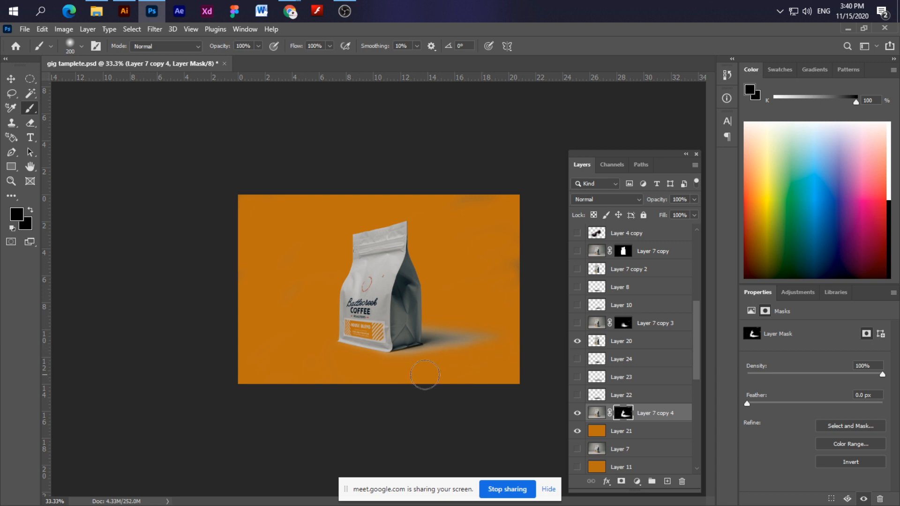
# Set the blend mode of Layer 7 copy 4's image to Multiply.
pyautogui.click(10, 79)
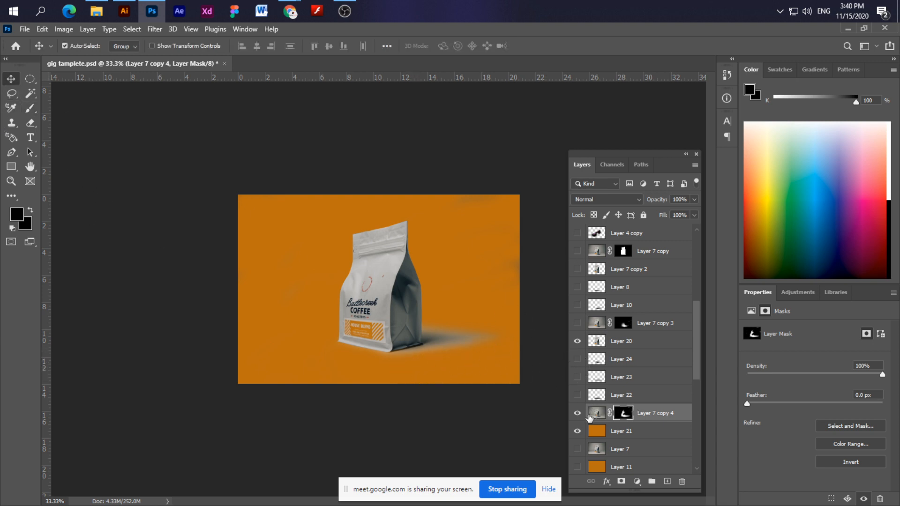
pyautogui.click(592, 414)
pyautogui.click(605, 199)
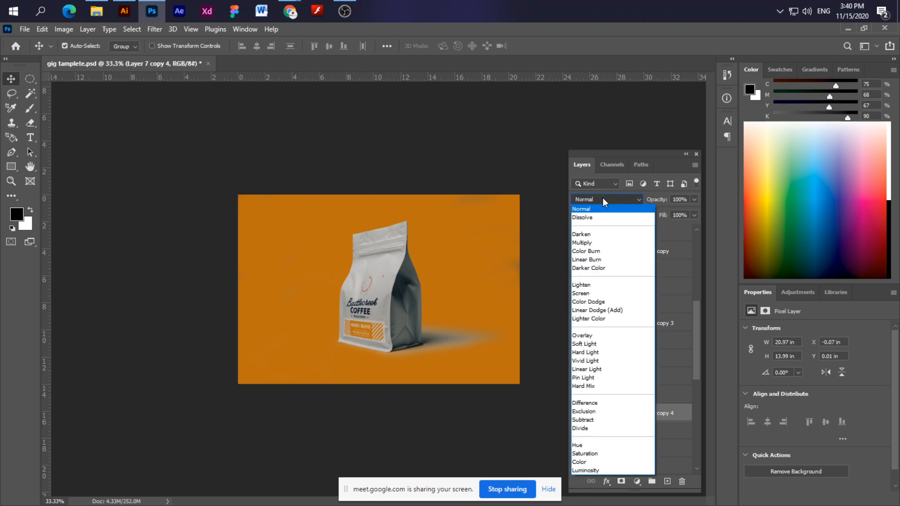
pyautogui.click(593, 243)
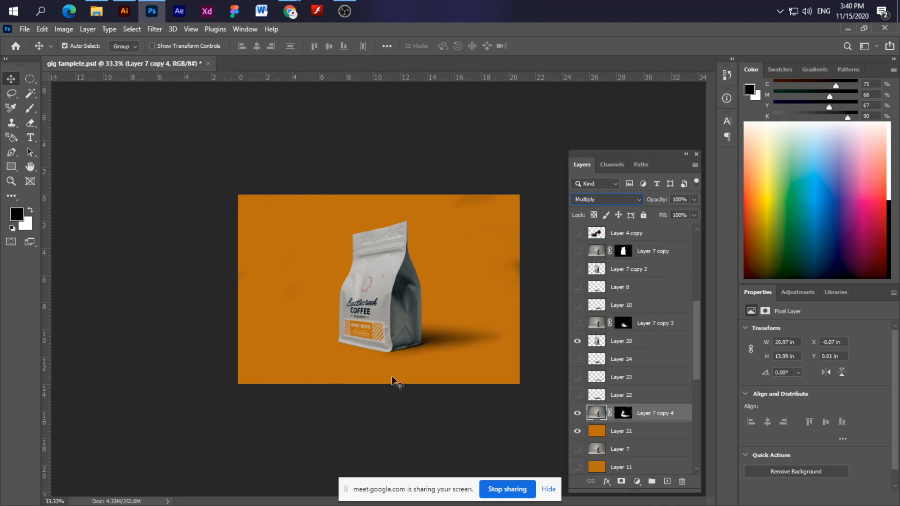
# Lower the opacity of Layer 7 copy 4 to 78% to soften the bag's shadow.
pyautogui.scroll(3, 412, 351)
pyautogui.moveTo(449, 274); pyautogui.dragTo(255, 263)
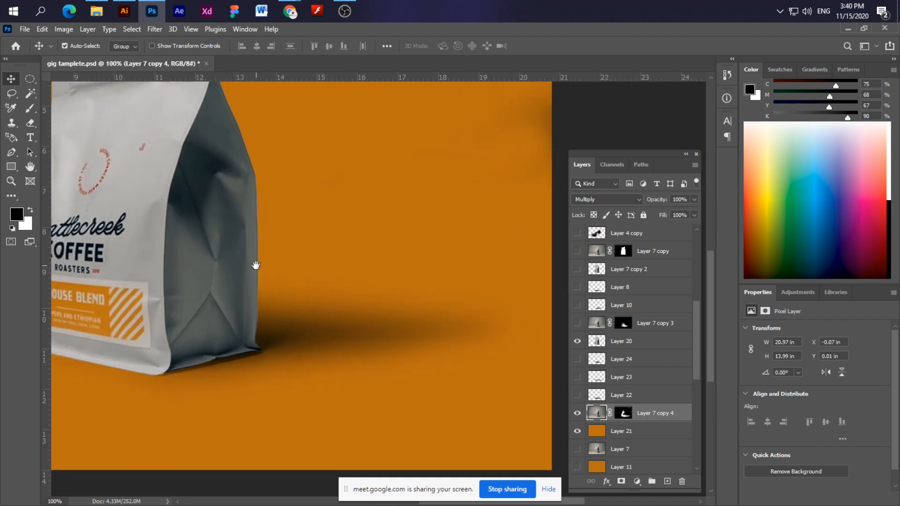
pyautogui.scroll(3, 301, 263)
pyautogui.hotkey('ctrl', '0')
pyautogui.press('ctrl')
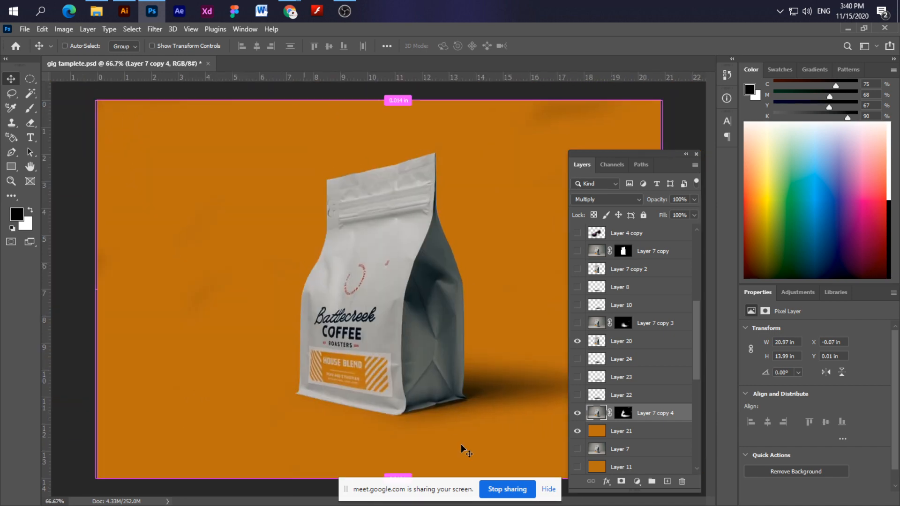
pyautogui.press('ctrl')
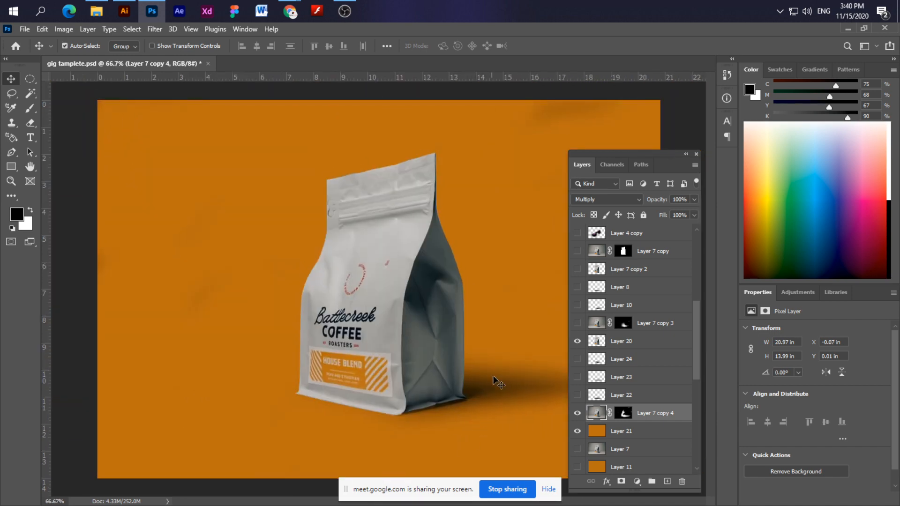
pyautogui.click(693, 199)
pyautogui.click(683, 212)
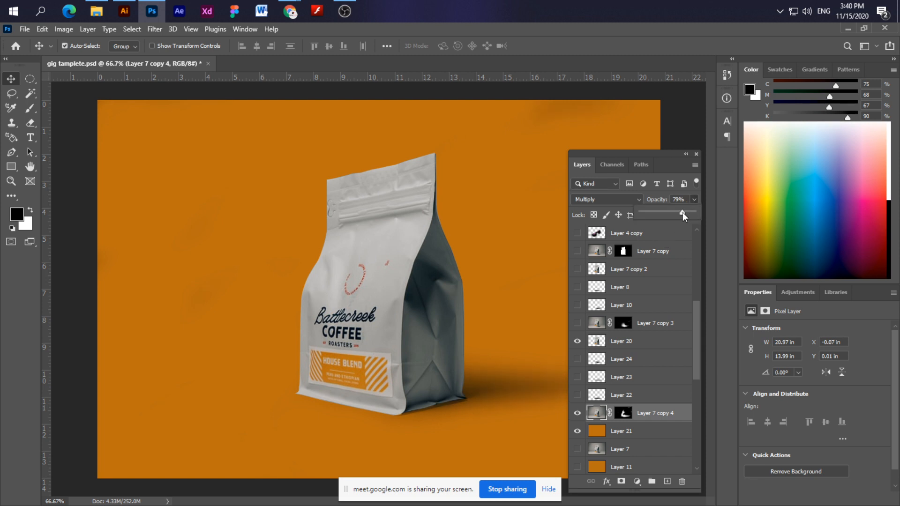
pyautogui.click(547, 249)
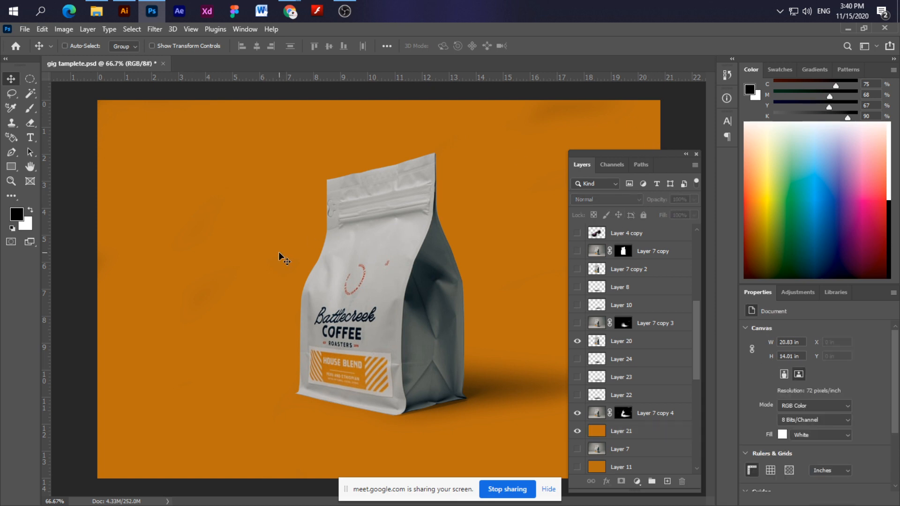
# Paint black on Layer 7 copy 4's mask over the leftover dark smudges along the image's upper and right edges.
pyautogui.hotkey('ctrl', '-')
pyautogui.hotkey('ctrl', '-')
pyautogui.hotkey('ctrl', '-')
pyautogui.hotkey('ctrl', '+')
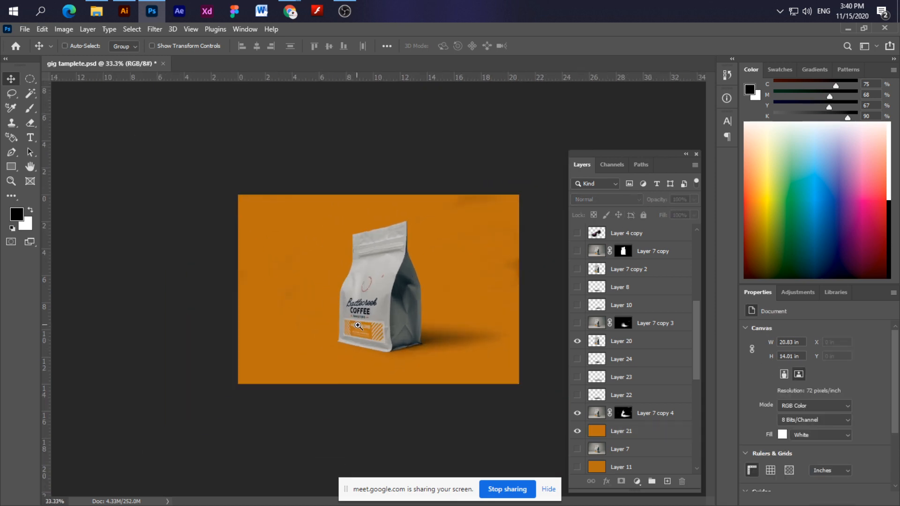
pyautogui.keyDown('ctrl'); pyautogui.click(468, 201); pyautogui.keyUp('ctrl')
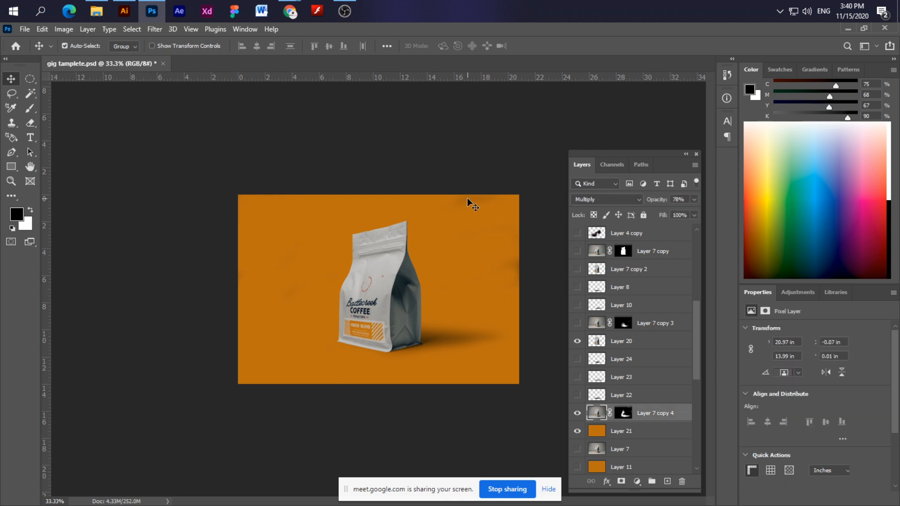
pyautogui.click(625, 415)
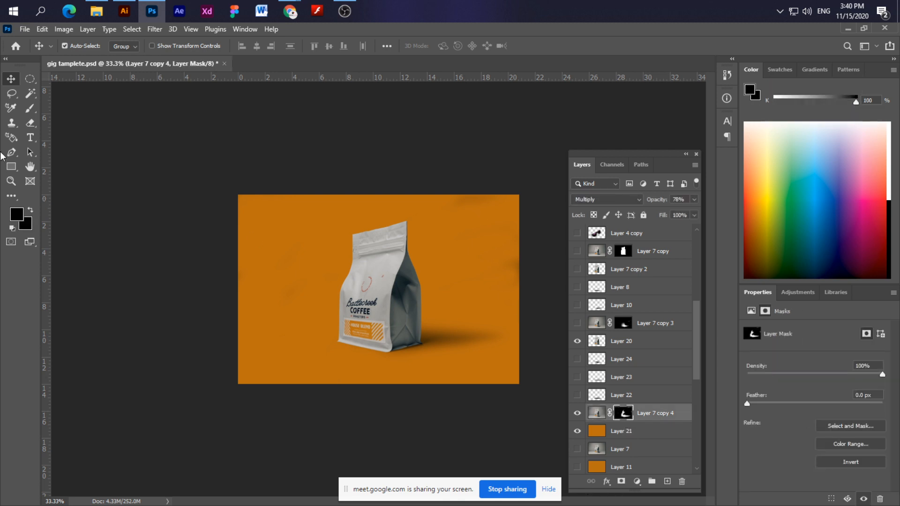
pyautogui.click(30, 108)
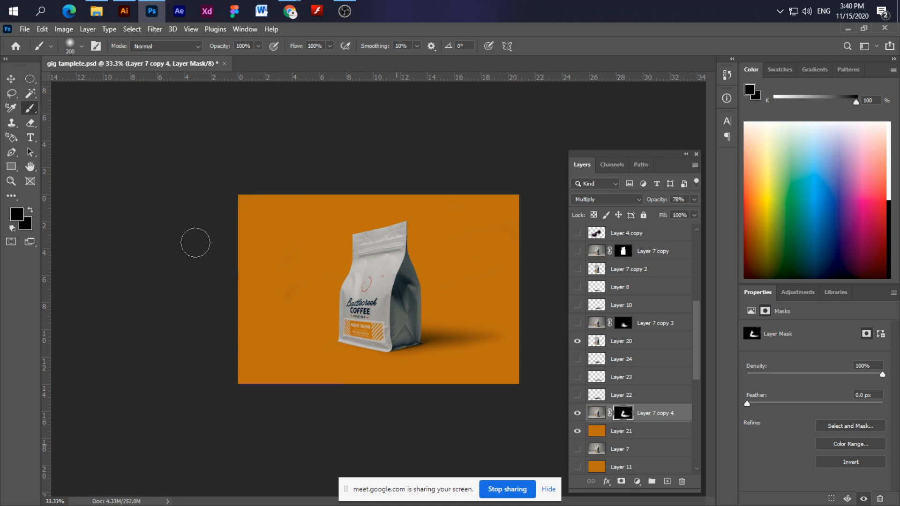
# Duplicate Layer 7 and place the visible copy directly above Layer 21, with Layer 7 copy 4 hidden.
pyautogui.click(11, 78)
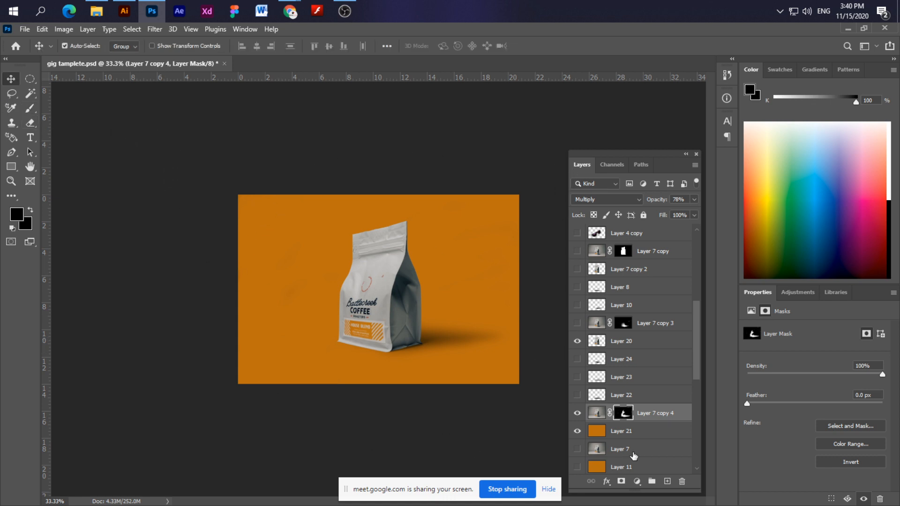
pyautogui.click(631, 454)
pyautogui.hotkey('ctrl', 'j')
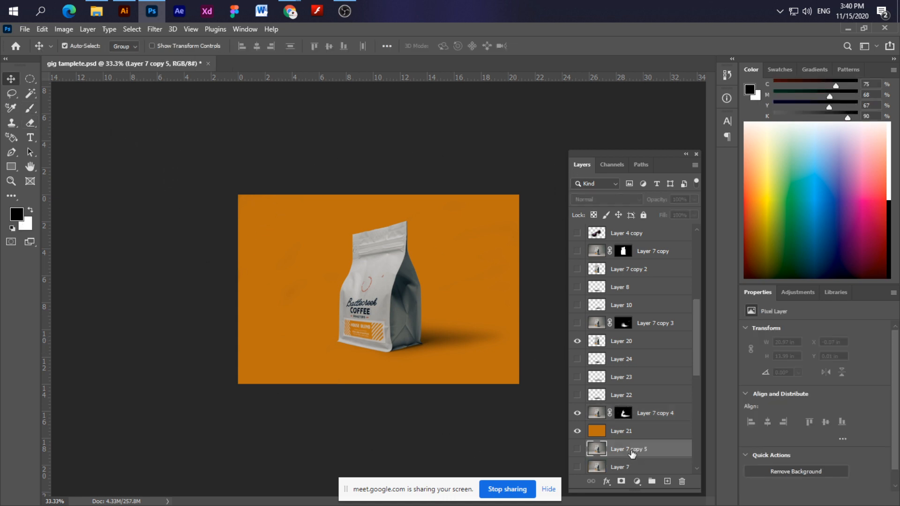
pyautogui.moveTo(631, 454); pyautogui.dragTo(586, 424)
pyautogui.click(577, 430)
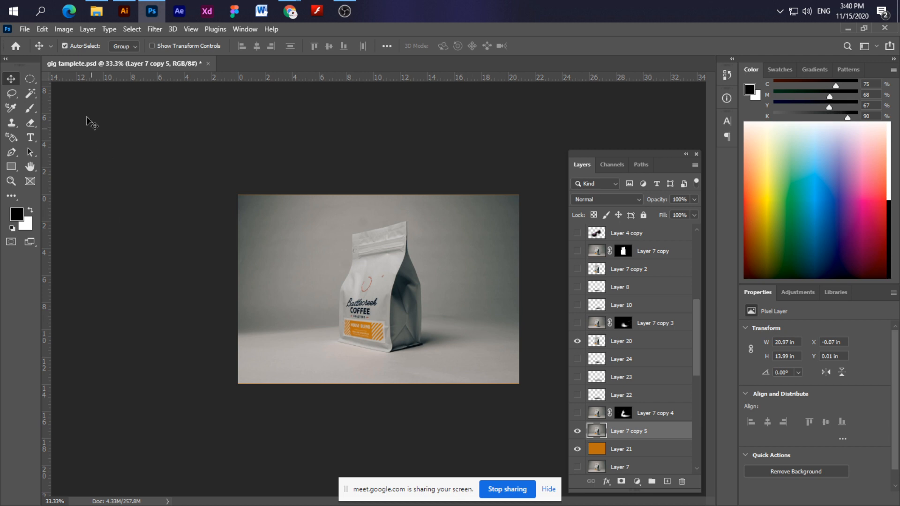
# Draw a freehand Lasso selection around the bag's base and its cast shadow on Layer 7 copy 5.
pyautogui.click(12, 98)
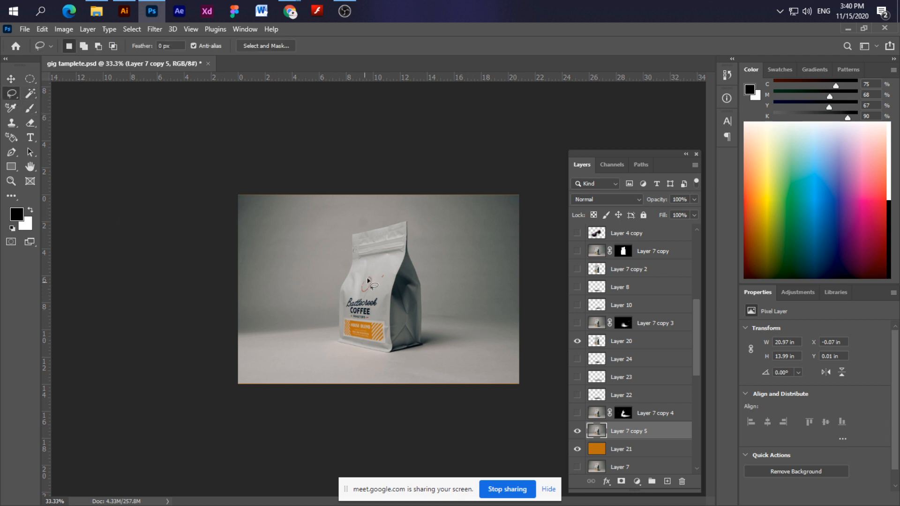
pyautogui.moveTo(331, 324)
pyautogui.mouseDown()
pyautogui.moveTo(448, 313)
pyautogui.moveTo(467, 329)
pyautogui.moveTo(471, 347)
pyautogui.mouseUp()
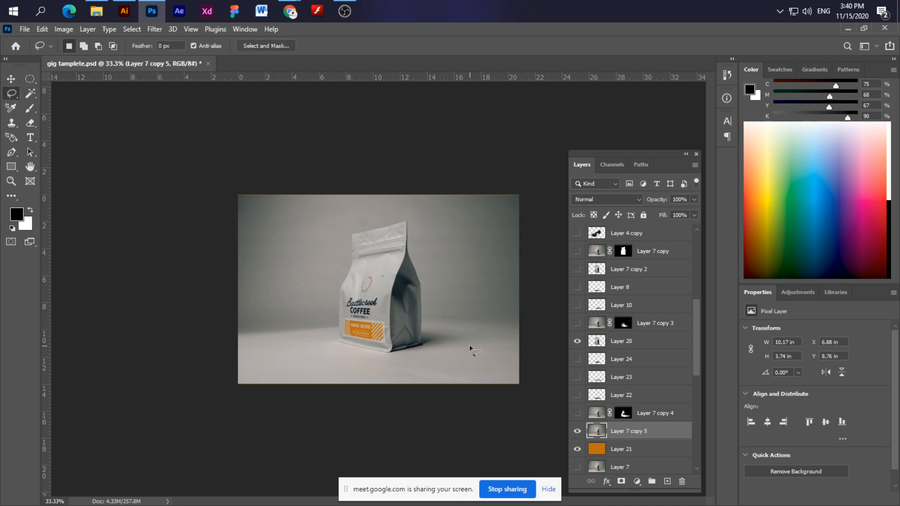
pyautogui.moveTo(328, 331)
pyautogui.mouseDown()
pyautogui.moveTo(375, 320)
pyautogui.moveTo(494, 312)
pyautogui.moveTo(512, 331)
pyautogui.moveTo(503, 350)
pyautogui.moveTo(464, 369)
pyautogui.moveTo(369, 383)
pyautogui.moveTo(330, 368)
pyautogui.moveTo(330, 334)
pyautogui.mouseUp()
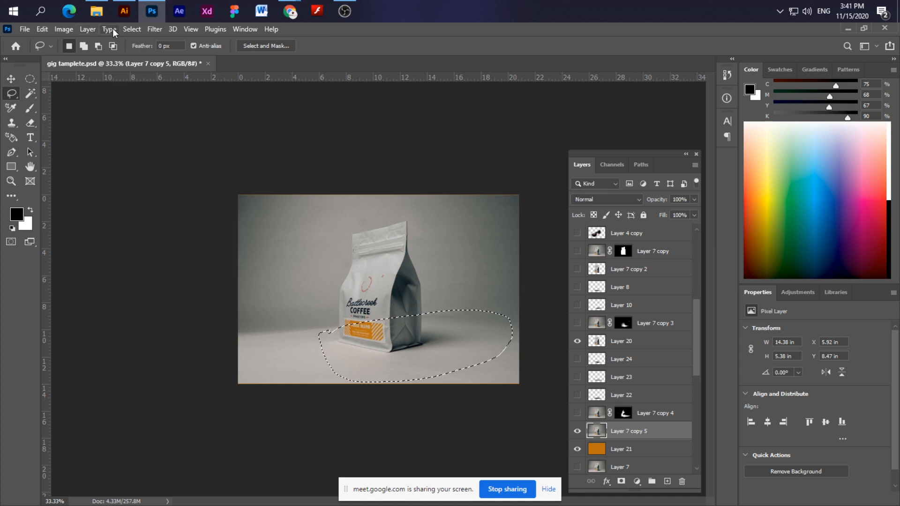
pyautogui.click(131, 29)
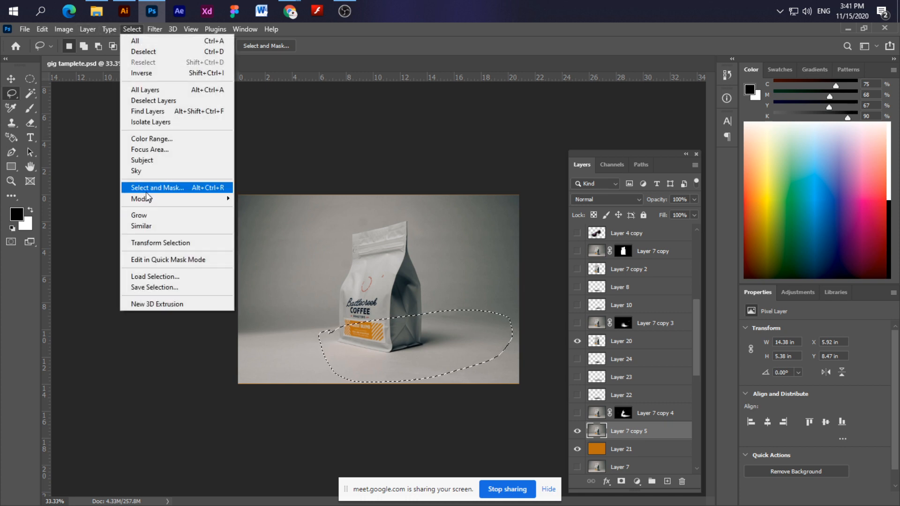
pyautogui.click(392, 45)
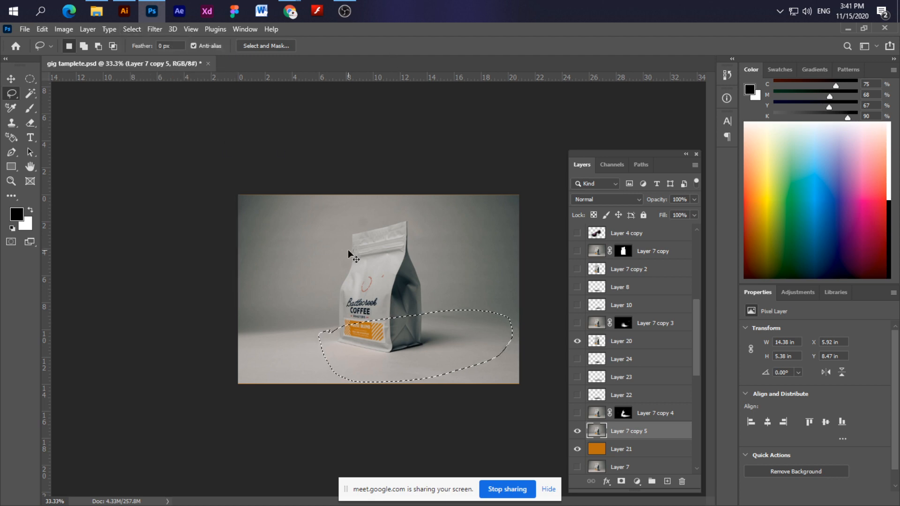
pyautogui.hotkey('ctrl', 'alt', 'r')
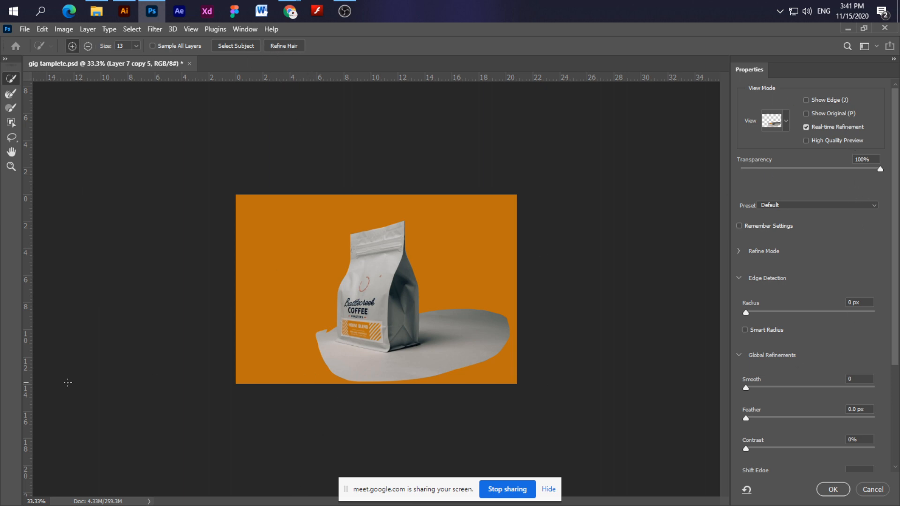
pyautogui.click(883, 494)
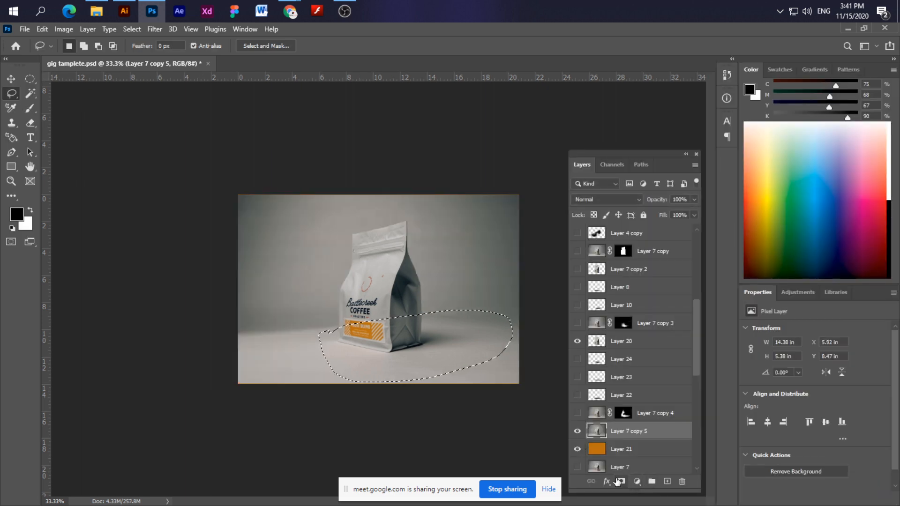
# Mask Layer 7 copy 5 to the selection and paint black on the mask around the shadow to fade its edges.
pyautogui.click(621, 482)
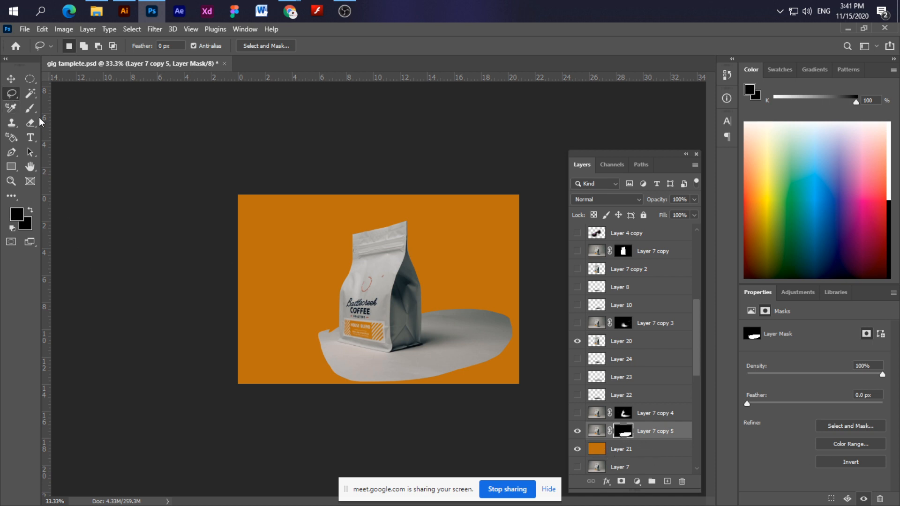
pyautogui.click(30, 108)
pyautogui.moveTo(321, 332)
pyautogui.mouseDown()
pyautogui.moveTo(354, 372)
pyautogui.moveTo(318, 365)
pyautogui.moveTo(441, 400)
pyautogui.mouseUp()
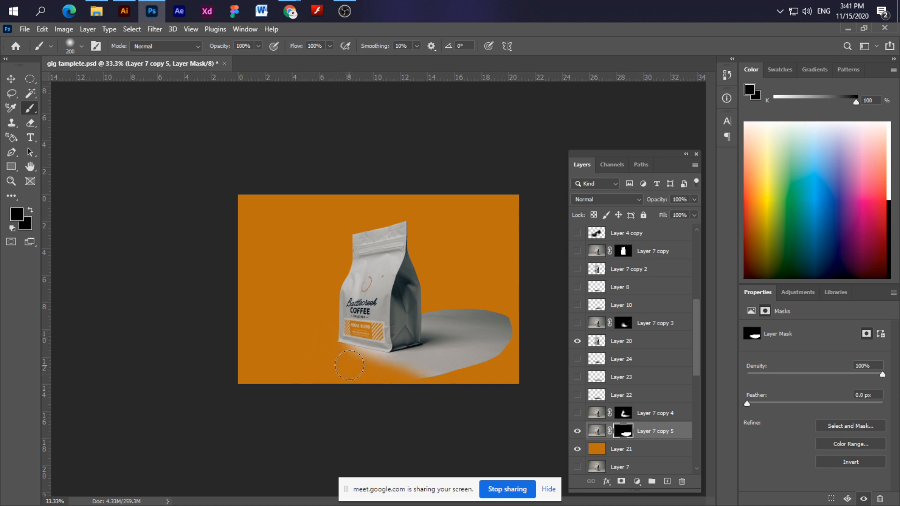
pyautogui.moveTo(353, 361)
pyautogui.mouseDown()
pyautogui.moveTo(479, 397)
pyautogui.moveTo(339, 366)
pyautogui.moveTo(536, 388)
pyautogui.mouseUp()
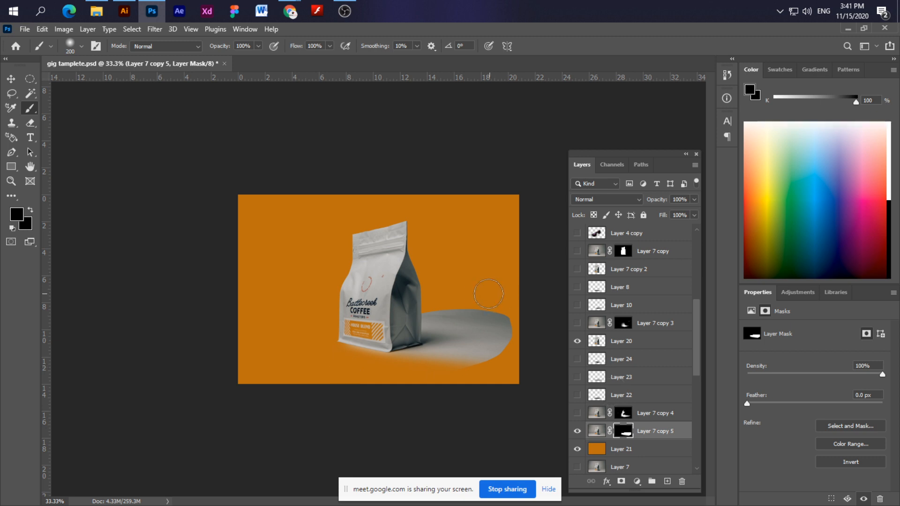
pyautogui.moveTo(448, 305); pyautogui.dragTo(540, 305)
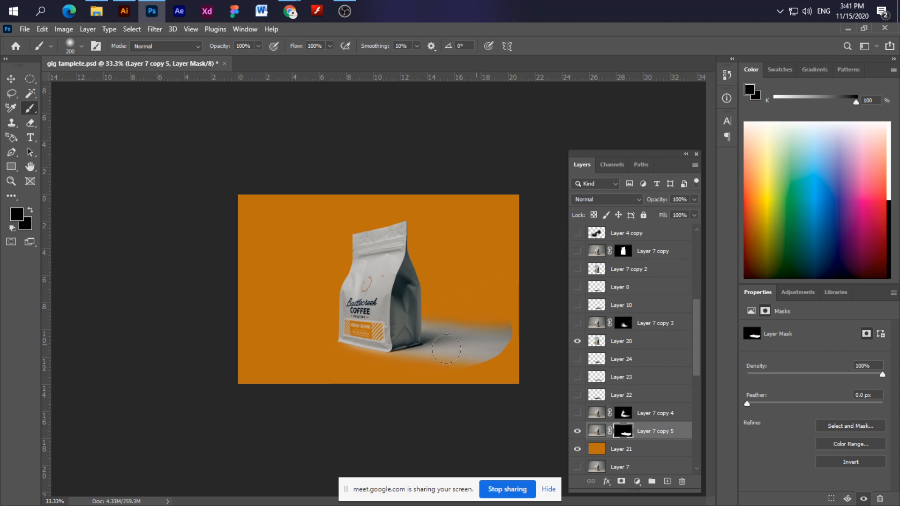
pyautogui.moveTo(462, 357)
pyautogui.mouseDown()
pyautogui.moveTo(511, 359)
pyautogui.moveTo(489, 349)
pyautogui.mouseUp()
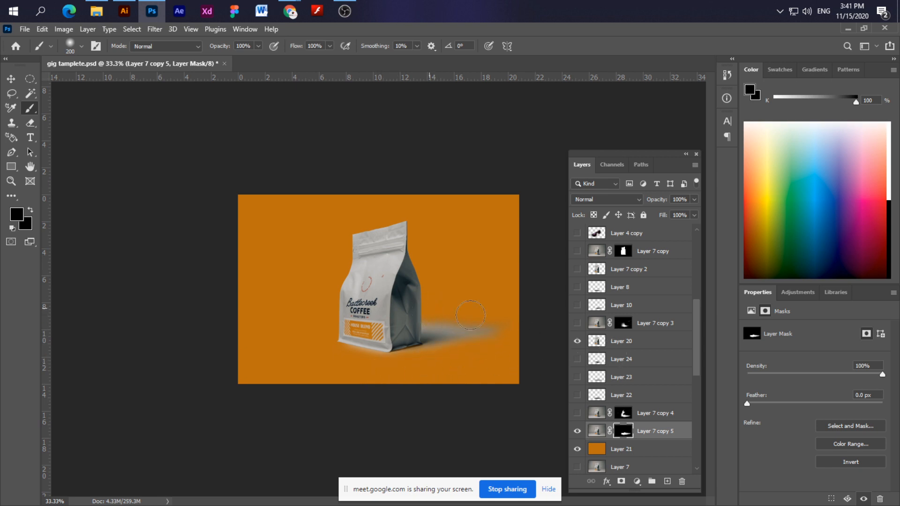
# Set Layer 7 copy 5 to the Multiply blend mode at 76% opacity and save the document.
pyautogui.click(10, 79)
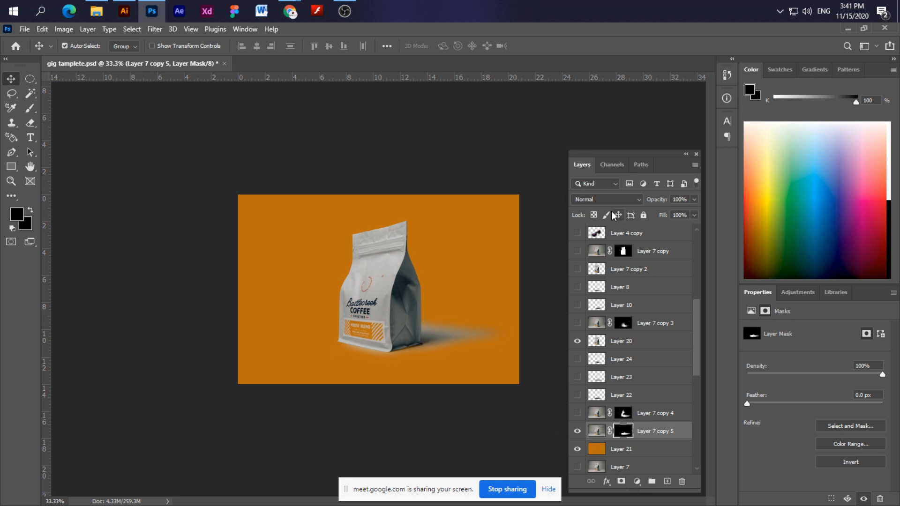
pyautogui.click(606, 200)
pyautogui.click(598, 243)
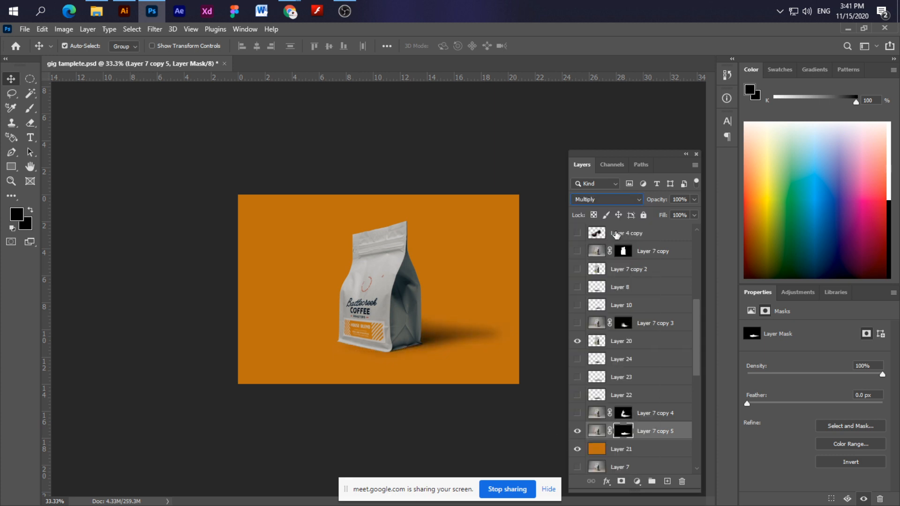
pyautogui.click(693, 200)
pyautogui.click(681, 210)
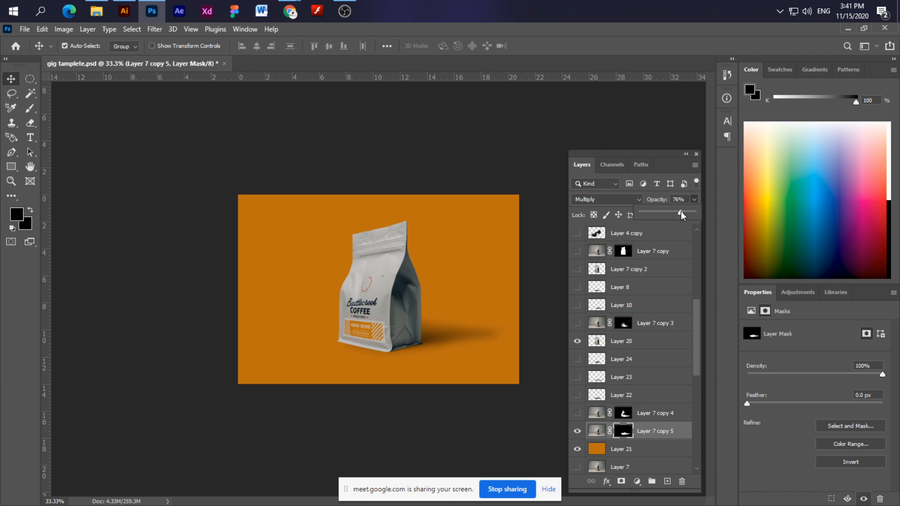
pyautogui.click(551, 306)
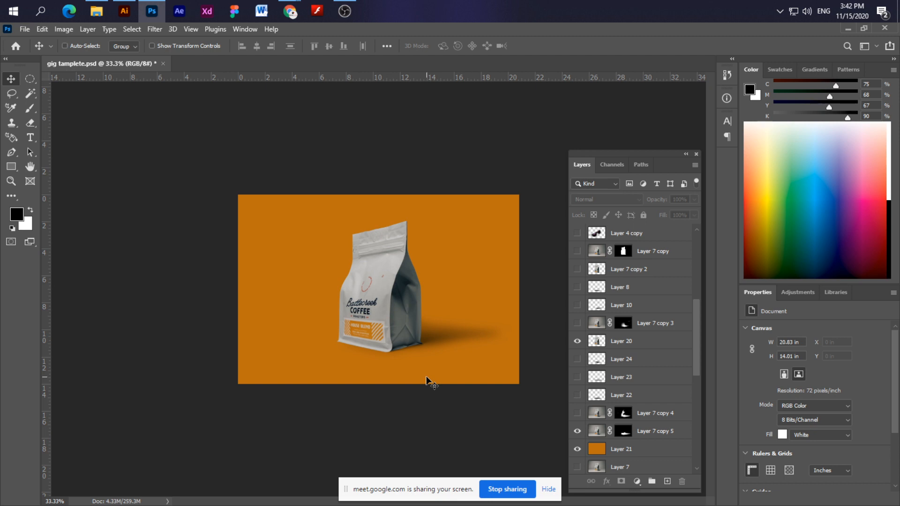
pyautogui.hotkey('ctrl', 's')
# Duplicate the coffee bag's Layer 20 and leave only the duplicate visible.
pyautogui.keyDown('ctrl'); pyautogui.click(374, 344); pyautogui.keyUp('ctrl')
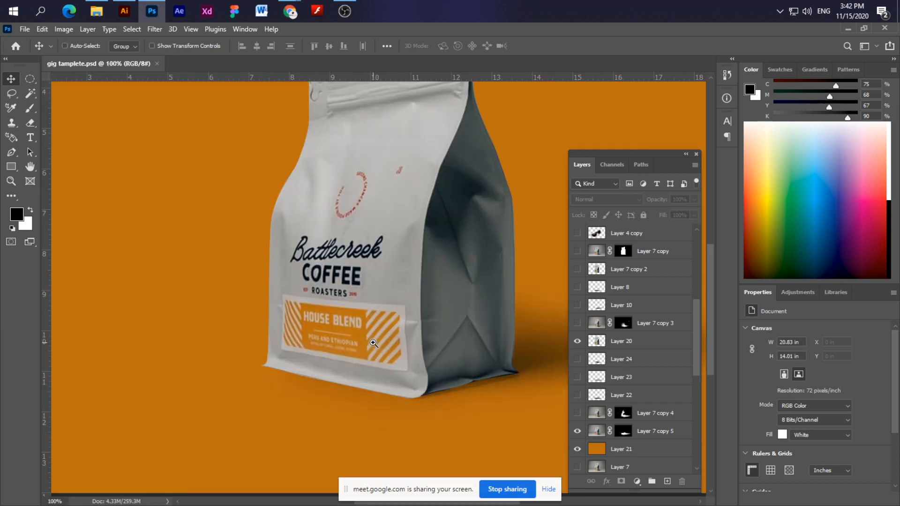
pyautogui.scroll(-2, 373, 343)
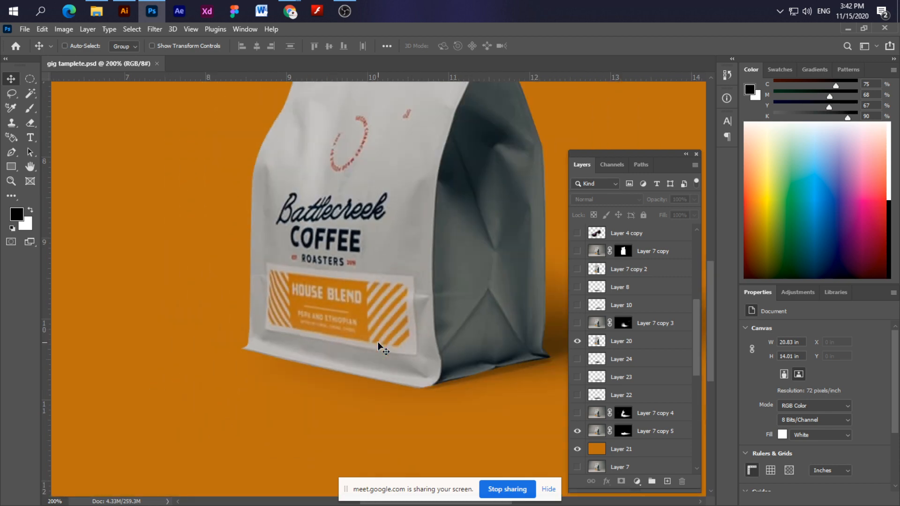
pyautogui.scroll(1, 377, 367)
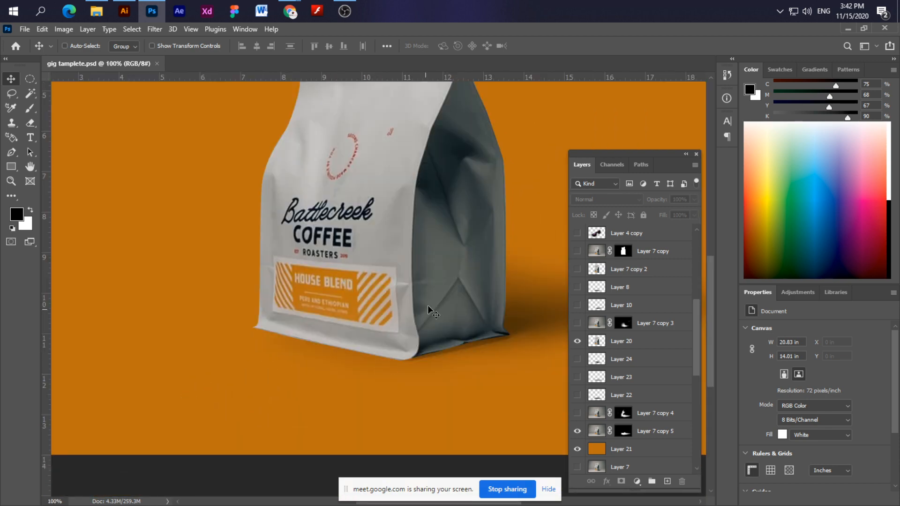
pyautogui.scroll(-1, 432, 300)
pyautogui.scroll(1, 433, 300)
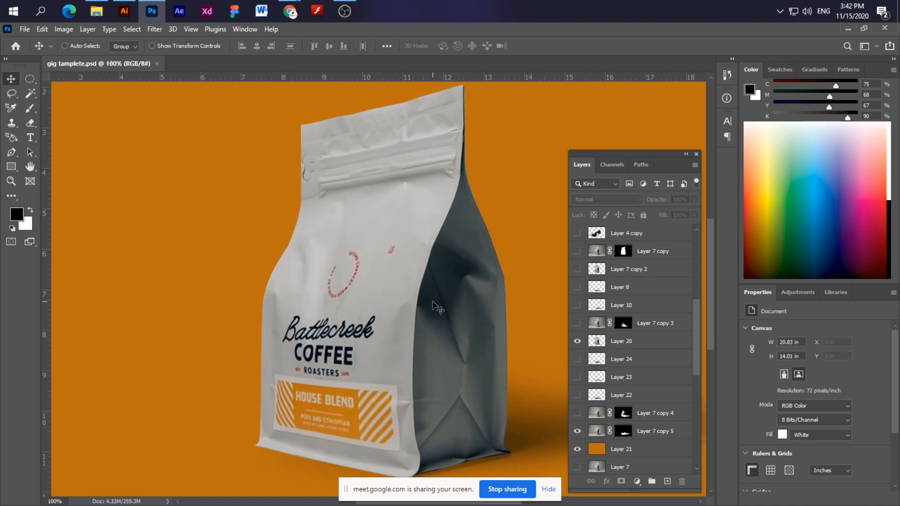
pyautogui.scroll(-1, 432, 300)
pyautogui.keyDown('ctrl'); pyautogui.click(446, 330); pyautogui.keyUp('ctrl')
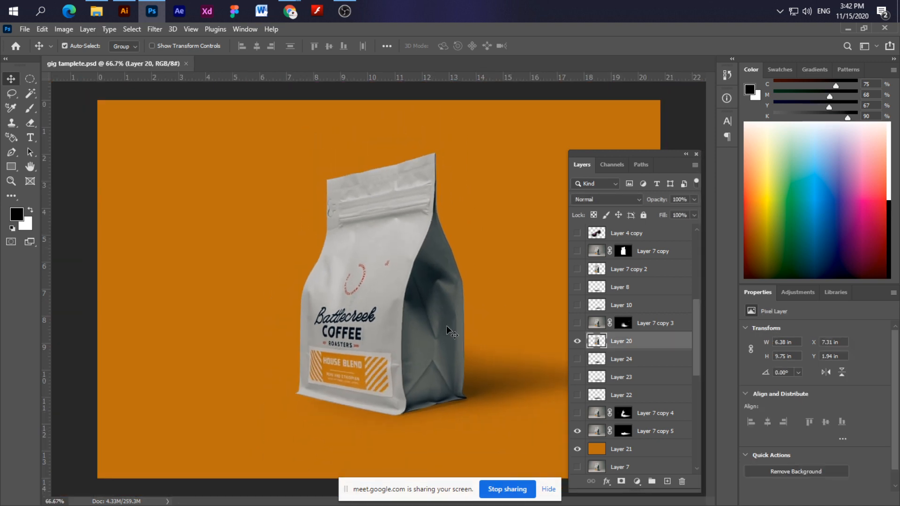
pyautogui.hotkey('ctrl', 'j')
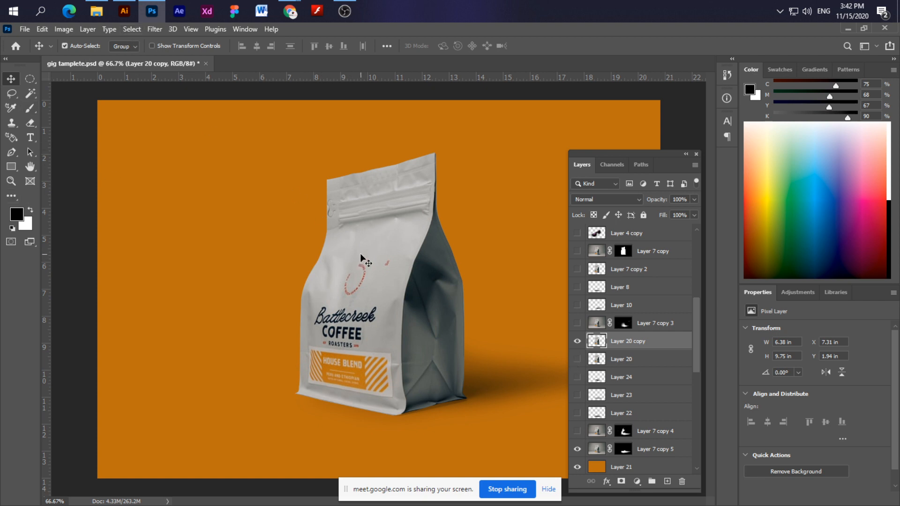
pyautogui.press('ctrl')
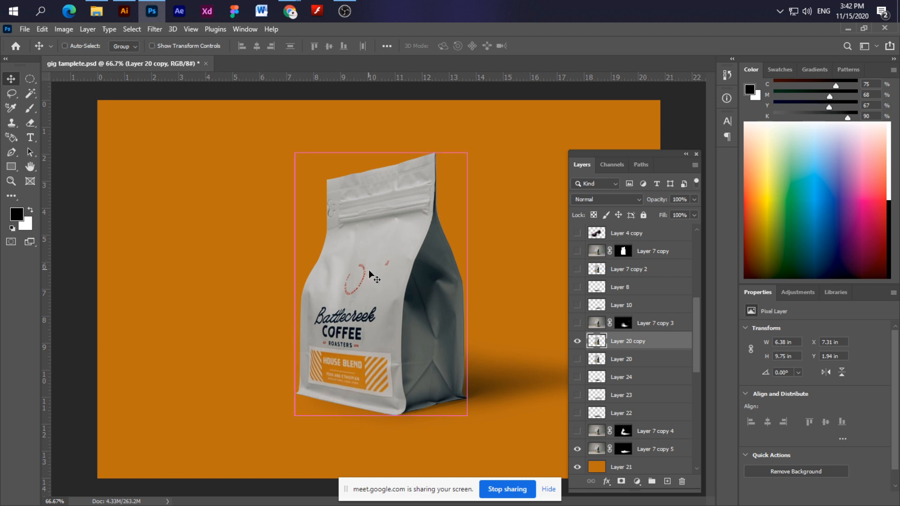
# Recolor the bag on Layer 20 copy with Hue/Saturation, setting Hue to -80 for a magenta label.
pyautogui.hotkey('ctrl', 'u')
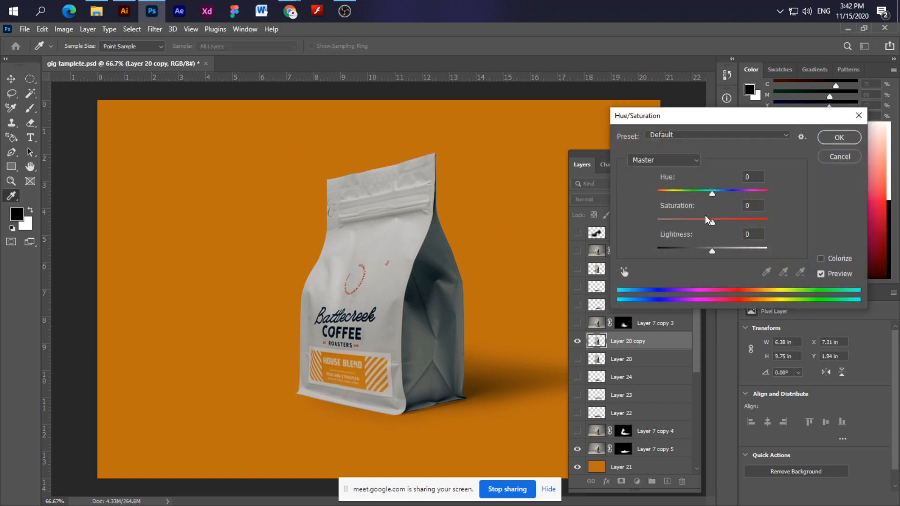
pyautogui.moveTo(712, 195)
pyautogui.mouseDown()
pyautogui.moveTo(694, 194)
pyautogui.moveTo(745, 197)
pyautogui.moveTo(724, 195)
pyautogui.mouseUp()
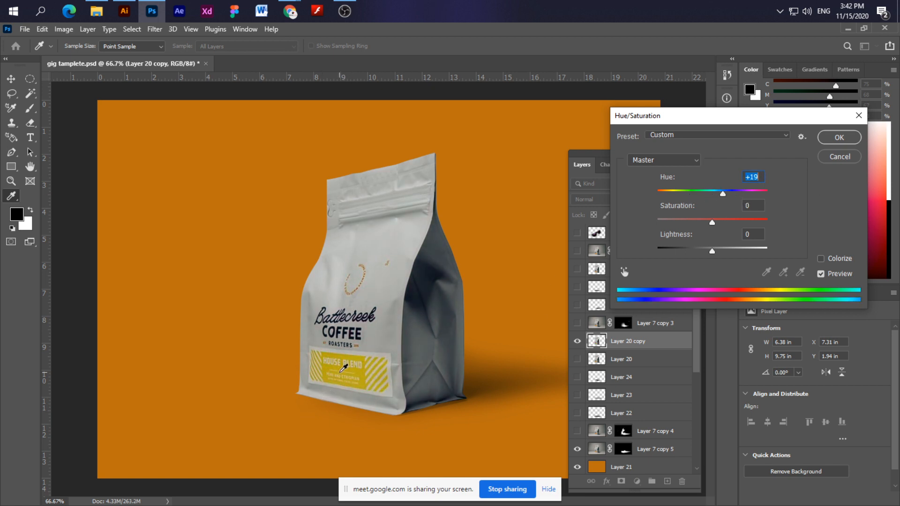
pyautogui.moveTo(723, 196); pyautogui.dragTo(689, 206)
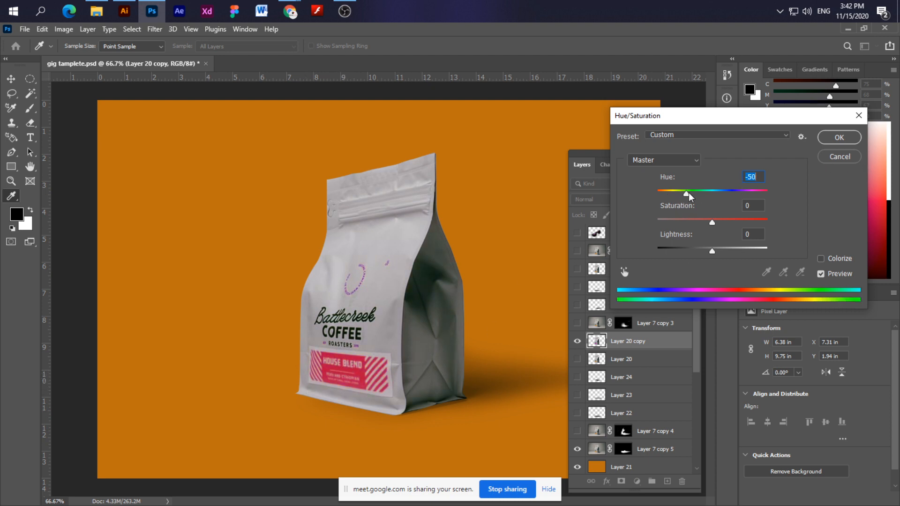
pyautogui.moveTo(689, 197); pyautogui.dragTo(666, 203)
pyautogui.moveTo(656, 207); pyautogui.dragTo(682, 206)
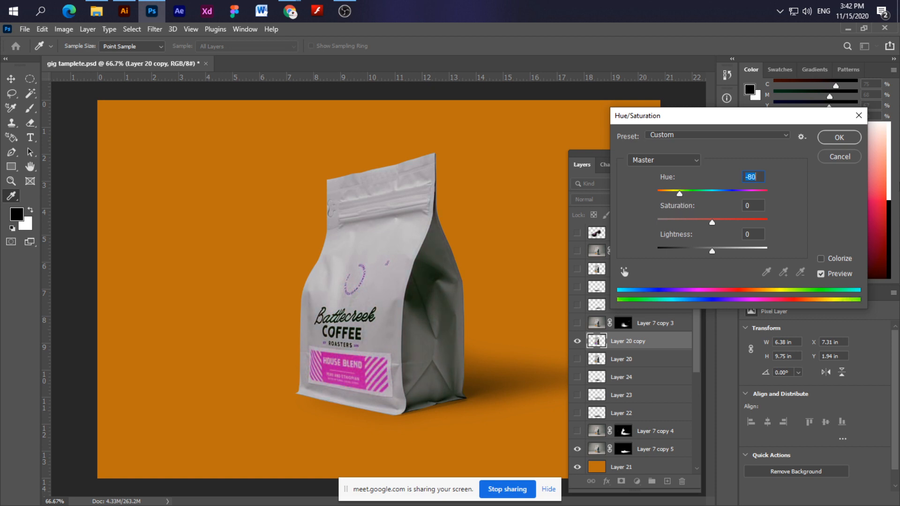
pyautogui.click(834, 143)
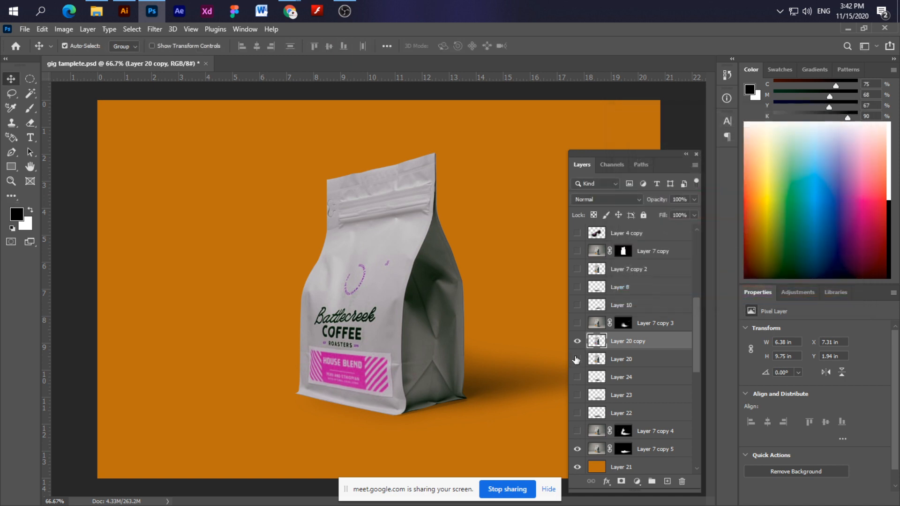
# Duplicate Layer 20 again, showing the new duplicate and hiding the magenta-label version.
pyautogui.click(628, 361)
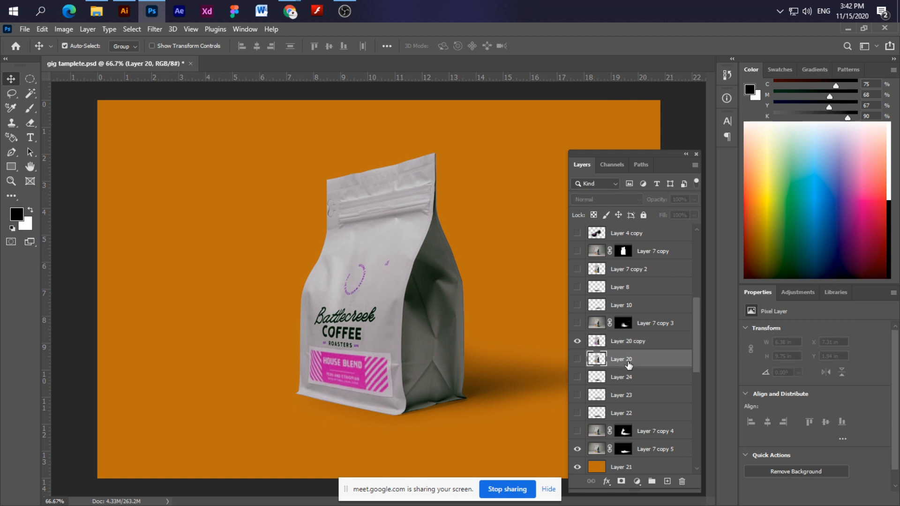
pyautogui.hotkey('ctrl', 'j')
pyautogui.click(577, 359)
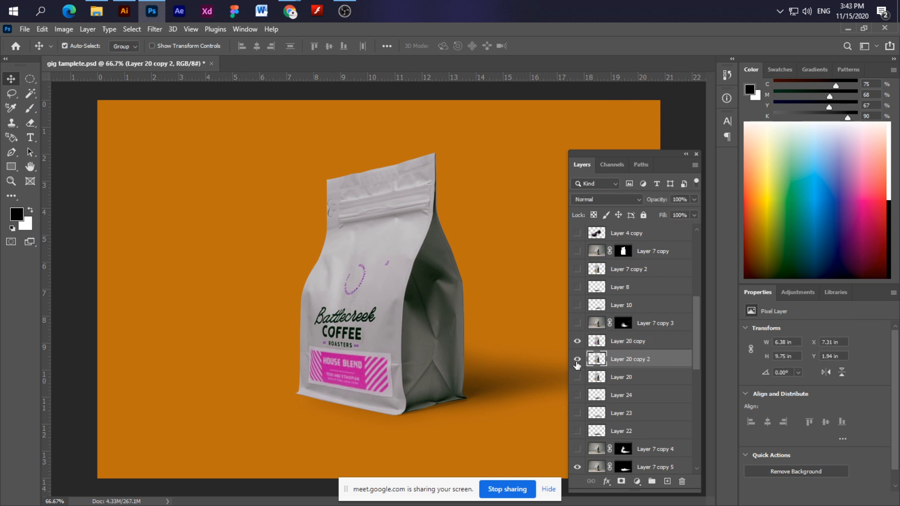
pyautogui.click(577, 341)
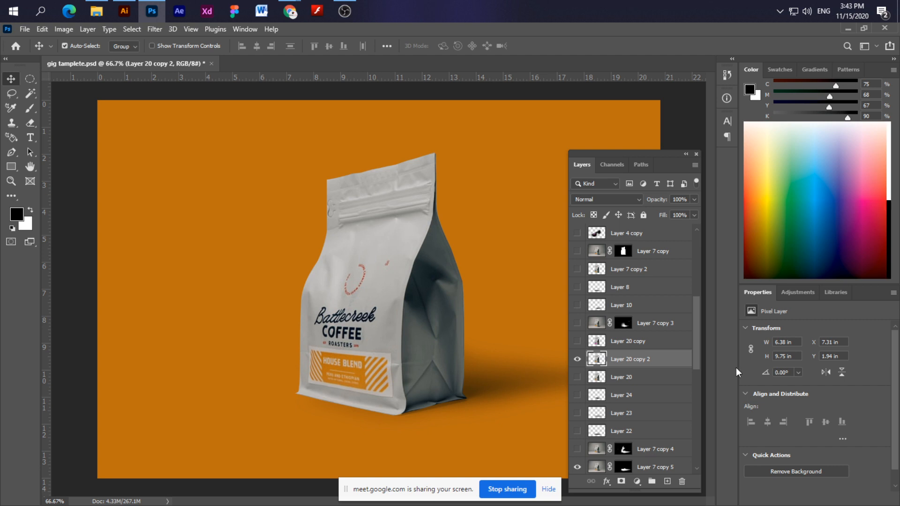
# Recolor the bag on Layer 20 copy 2 with Hue/Saturation, setting Hue to about -37 for a red label.
pyautogui.press('ctrl')
pyautogui.hotkey('ctrl', 'u')
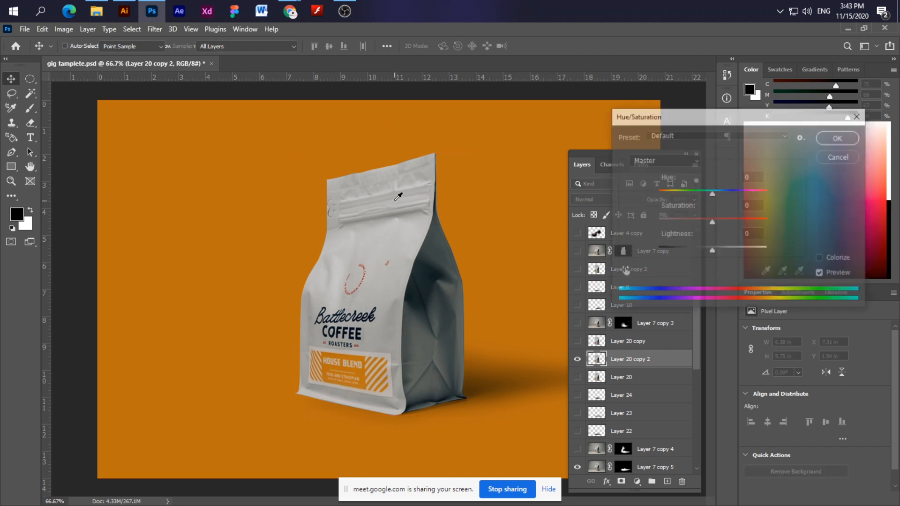
pyautogui.moveTo(711, 194); pyautogui.dragTo(692, 196)
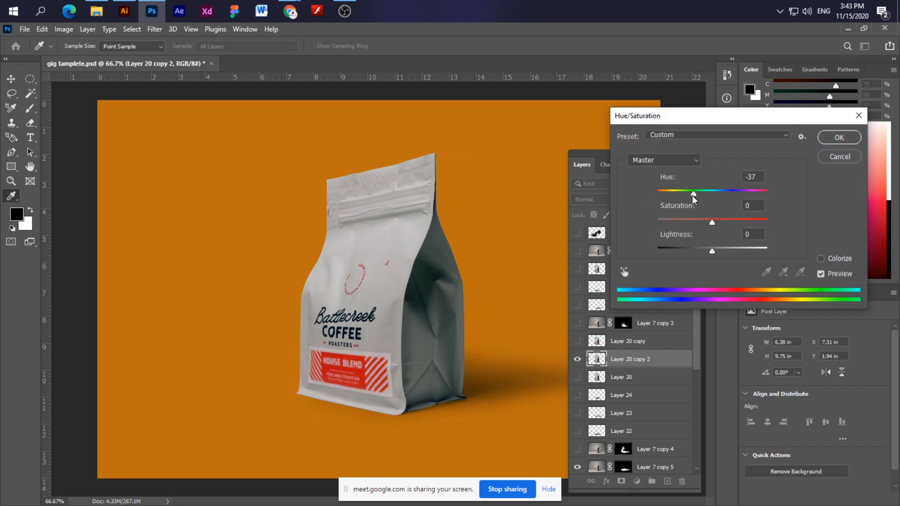
pyautogui.click(839, 138)
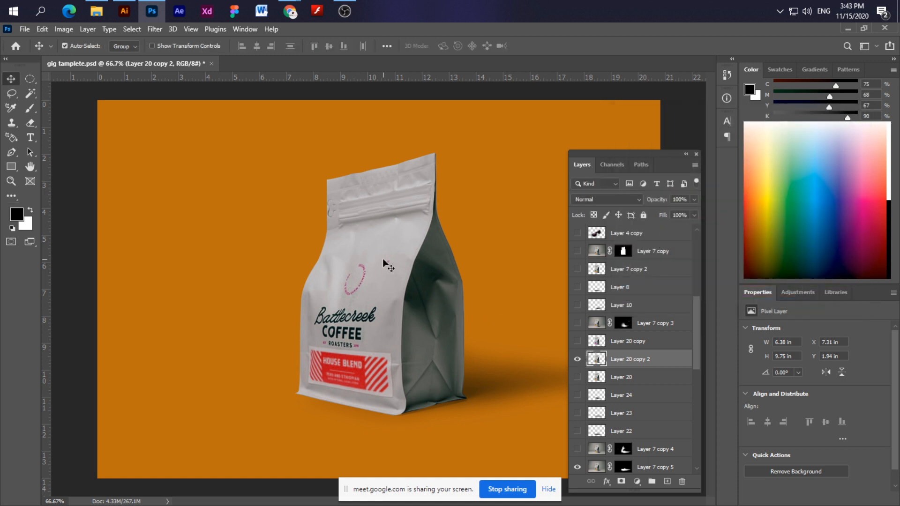
pyautogui.moveTo(383, 259); pyautogui.dragTo(281, 263)
pyautogui.hotkey('ctrl', 'z')
pyautogui.hotkey('ctrl', 'z')
pyautogui.hotkey('ctrl', 'shift', 'z')
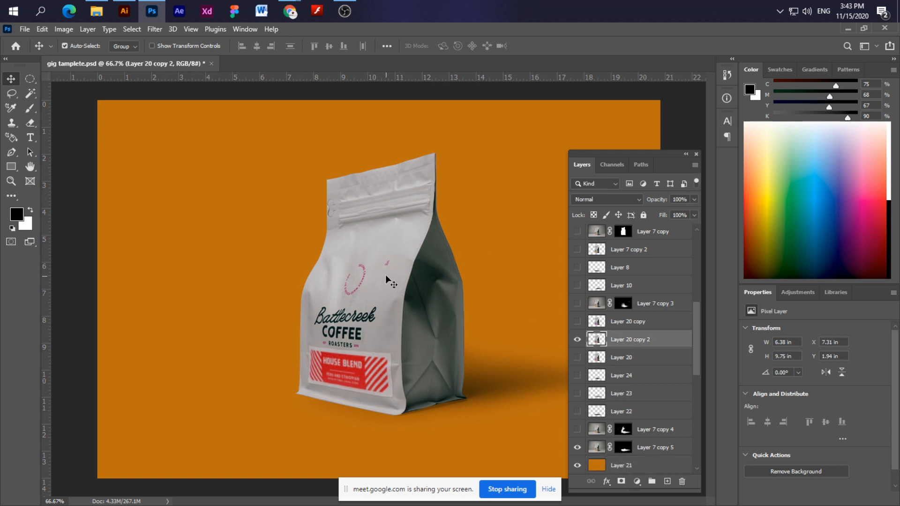
# Make the magenta-label bag on Layer 20 copy visible again, undoing the trial moves of both bags.
pyautogui.moveTo(392, 279); pyautogui.dragTo(247, 268)
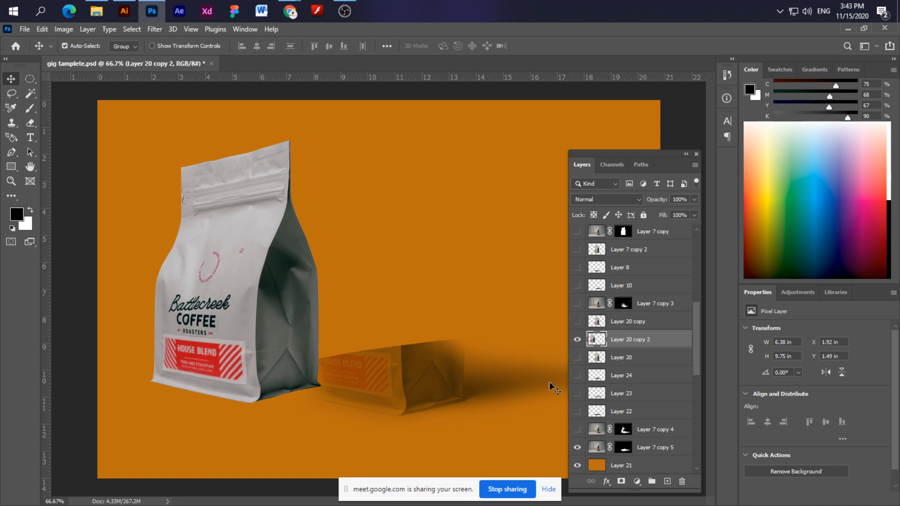
pyautogui.hotkey('ctrl', 'z')
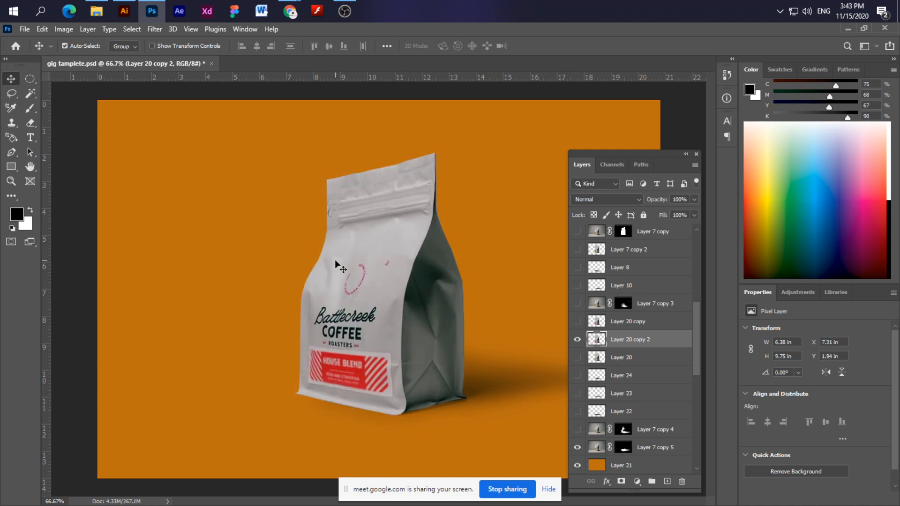
pyautogui.click(577, 322)
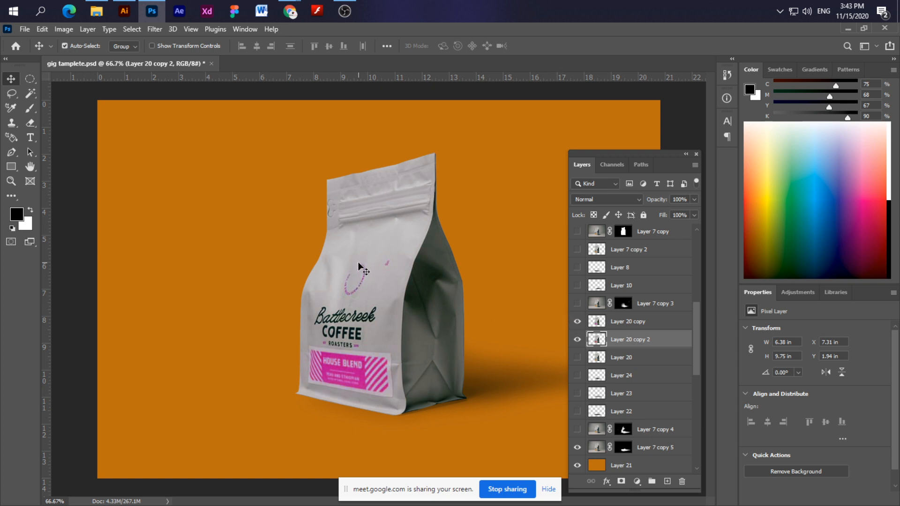
pyautogui.moveTo(362, 262); pyautogui.dragTo(231, 267)
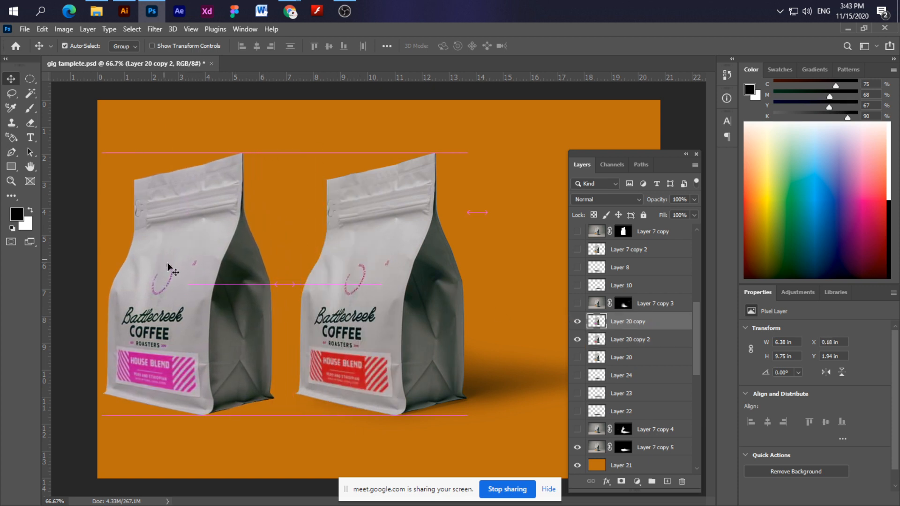
pyautogui.hotkey('ctrl', 'z')
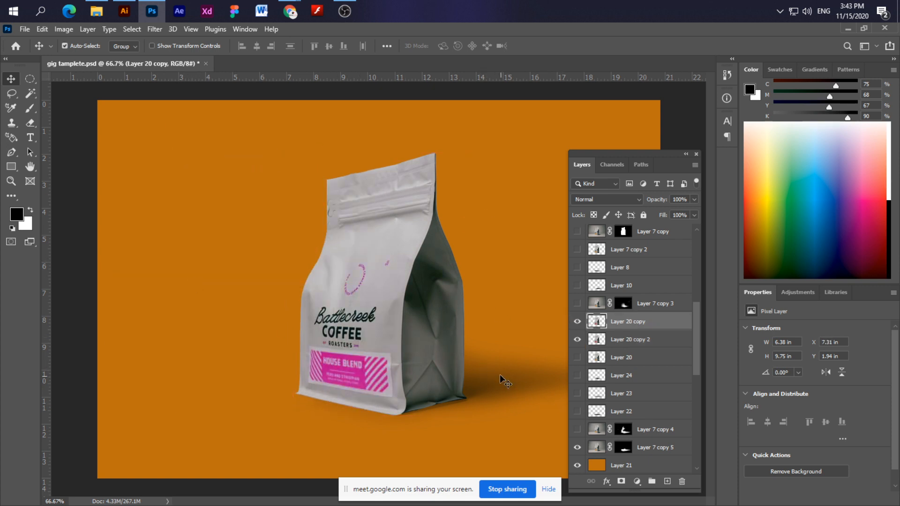
# Duplicate the bag's shadow layer, Layer 7 copy 5.
pyautogui.click(500, 375)
pyautogui.hotkey('ctrl', 'z')
pyautogui.click(495, 373)
pyautogui.hotkey('ctrl', 'j')
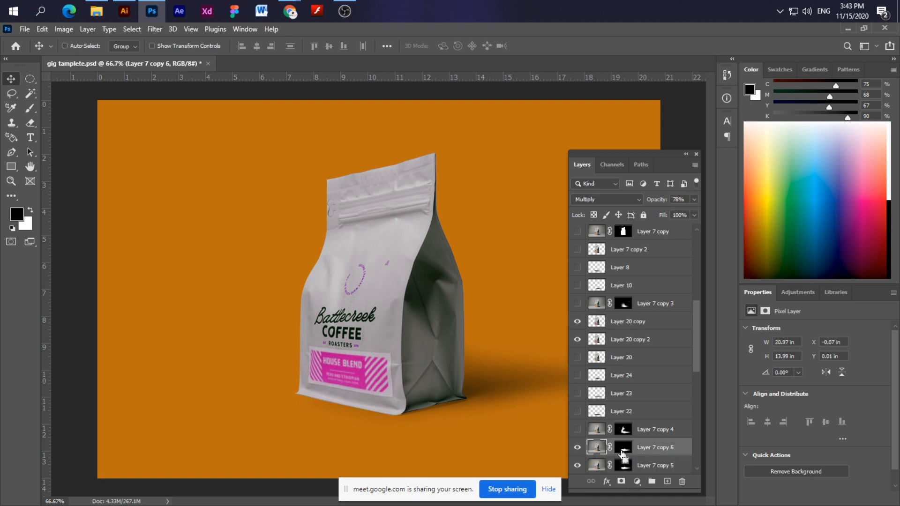
# Move the magenta-label bag together with the duplicated shadow to the left of the red-label bag and raise them.
pyautogui.press('ctrl')
pyautogui.moveTo(431, 313); pyautogui.dragTo(196, 277)
pyautogui.keyDown('shift'); pyautogui.click(195, 277); pyautogui.keyUp('shift')
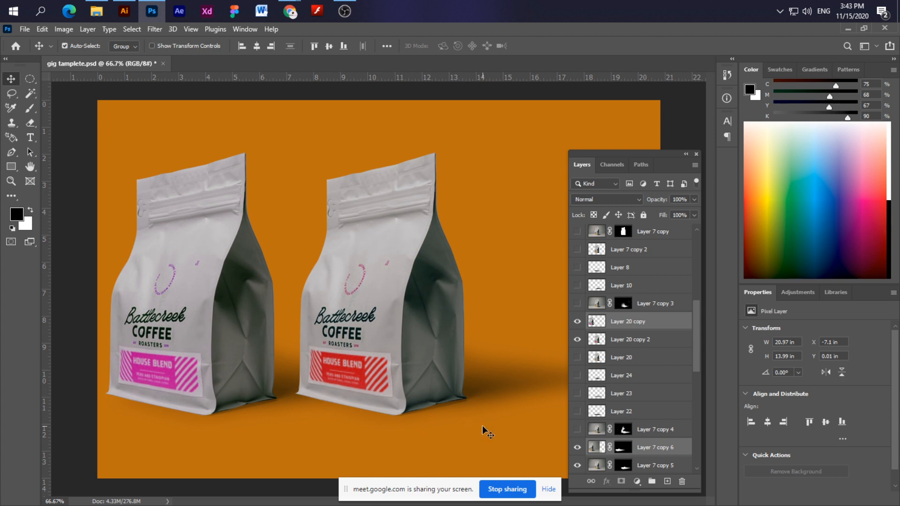
pyautogui.moveTo(212, 249); pyautogui.dragTo(215, 204)
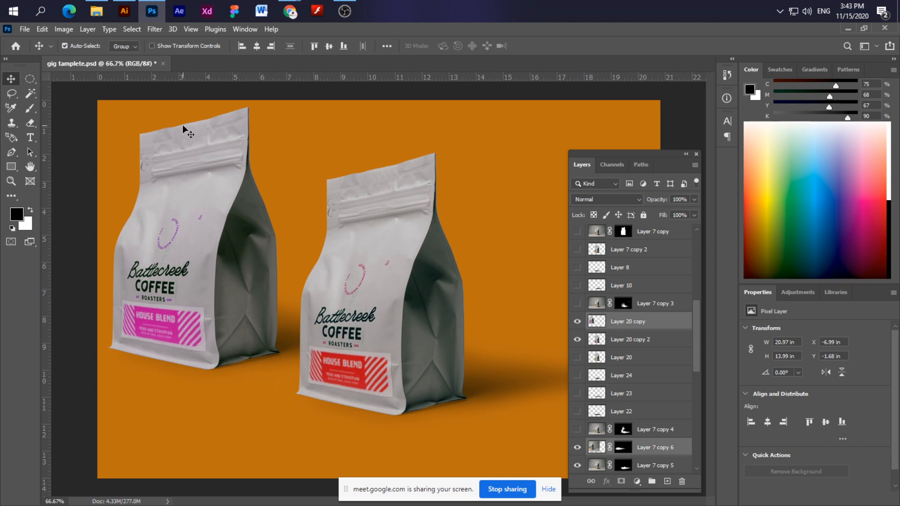
# Scale the magenta-label bag and its shadow down together to about three quarters with Free Transform, keeping them left of the red-label bag.
pyautogui.press('ctrl')
pyautogui.hotkey('ctrl', 't')
pyautogui.hotkey('ctrl', '-')
pyautogui.hotkey('ctrl', '-')
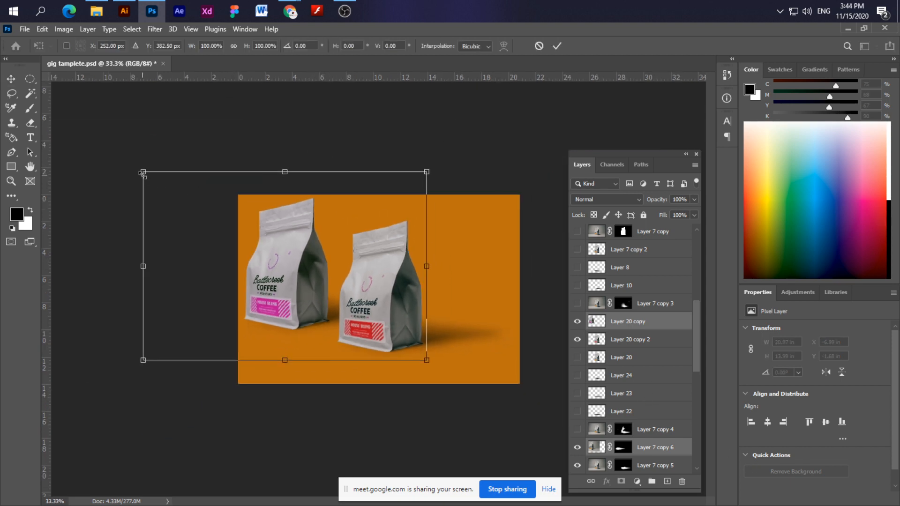
pyautogui.moveTo(143, 174); pyautogui.dragTo(172, 206)
pyautogui.moveTo(284, 245); pyautogui.dragTo(289, 255)
pyautogui.press('Return')
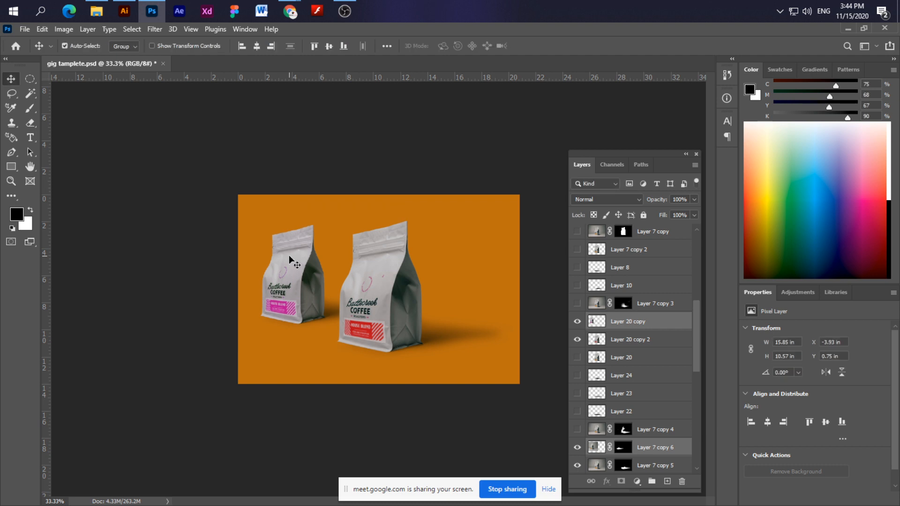
# Lower the smaller magenta-label bag and its shadow so its base sits slightly above the red-label bag's base.
pyautogui.hotkey('ctrl', '+')
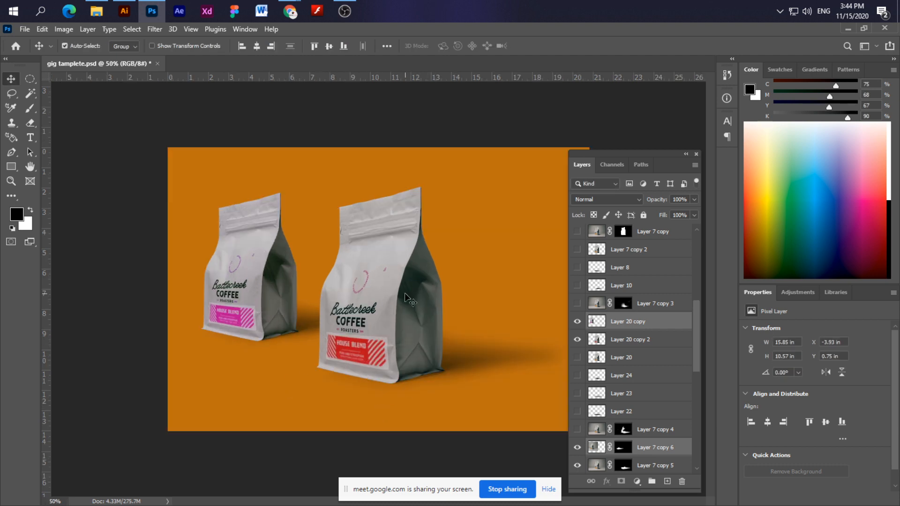
pyautogui.moveTo(257, 277); pyautogui.dragTo(253, 284)
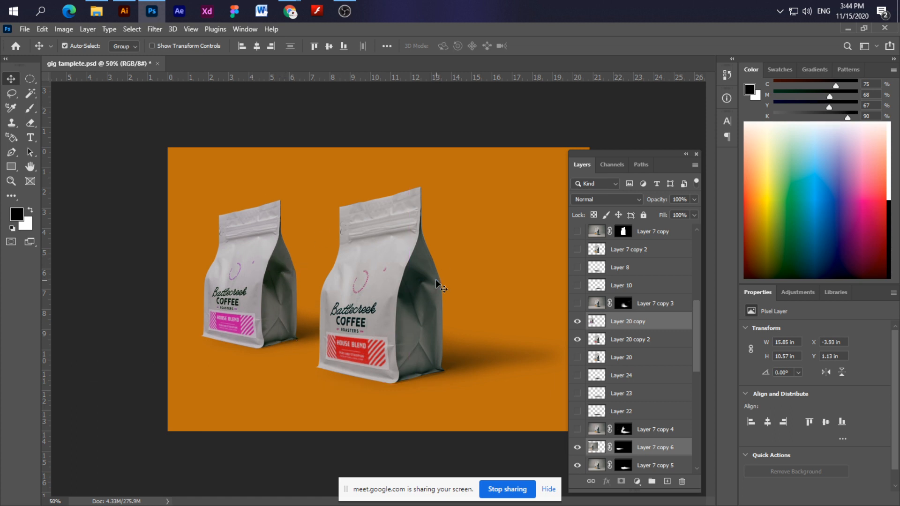
pyautogui.moveTo(261, 263); pyautogui.dragTo(247, 294)
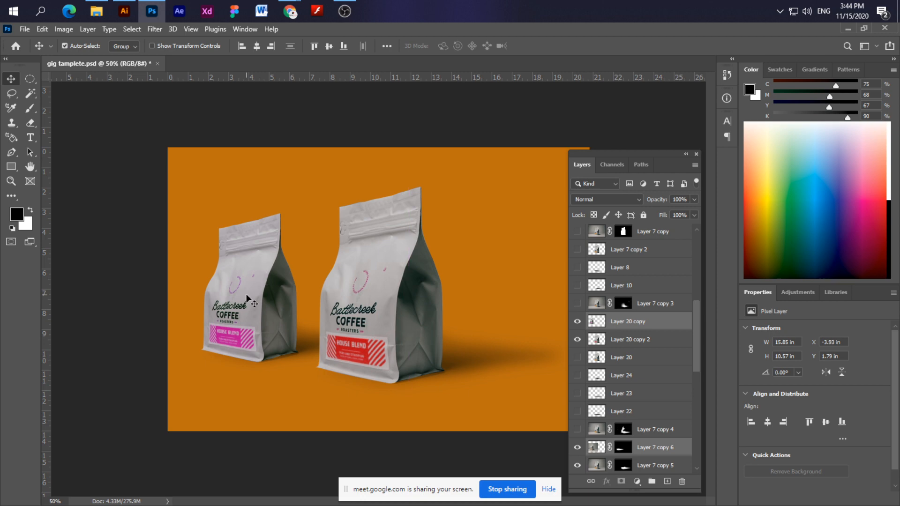
# Rename the red-label bag's layer, Layer 20 copy 2, as red.
pyautogui.scroll(3, 353, 317)
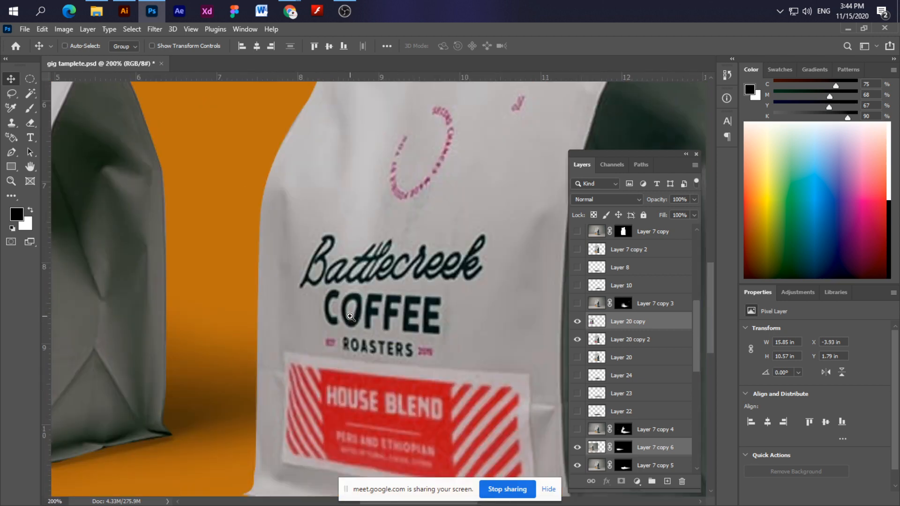
pyautogui.scroll(-3, 358, 315)
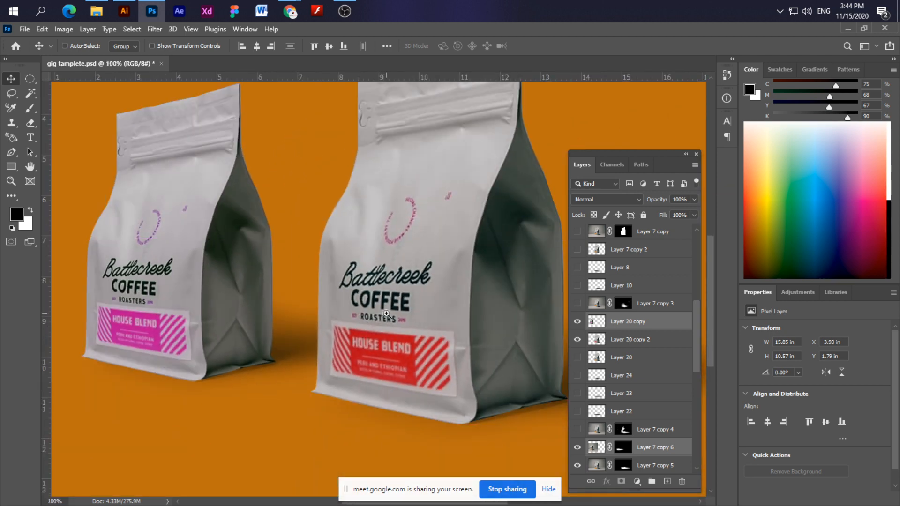
pyautogui.scroll(3, 387, 313)
pyautogui.scroll(-3, 386, 313)
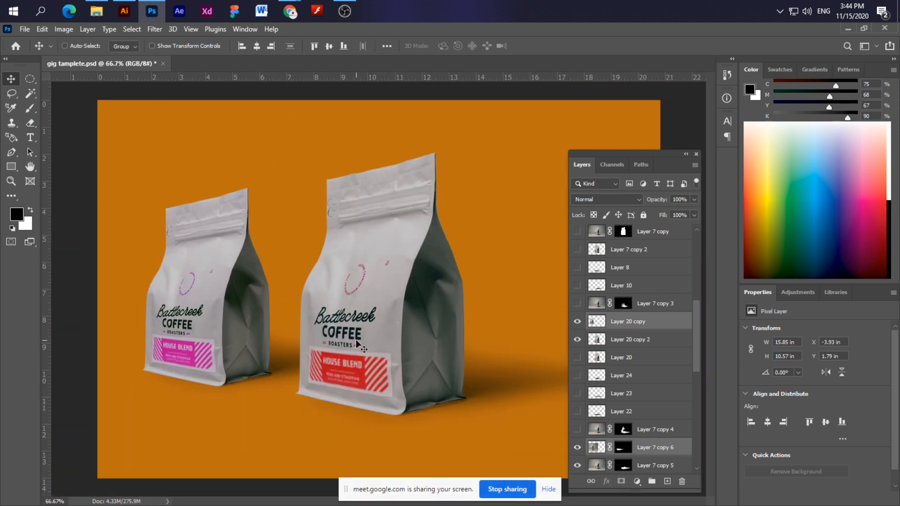
pyautogui.scroll(2, 357, 341)
pyautogui.click(357, 341)
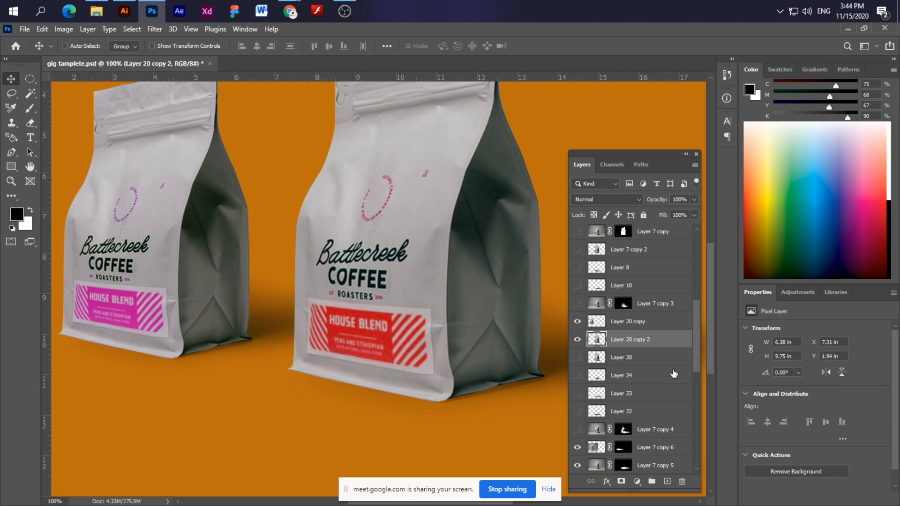
pyautogui.press('ctrl')
pyautogui.doubleClick(620, 340)
pyautogui.write('red')
pyautogui.press('Return')
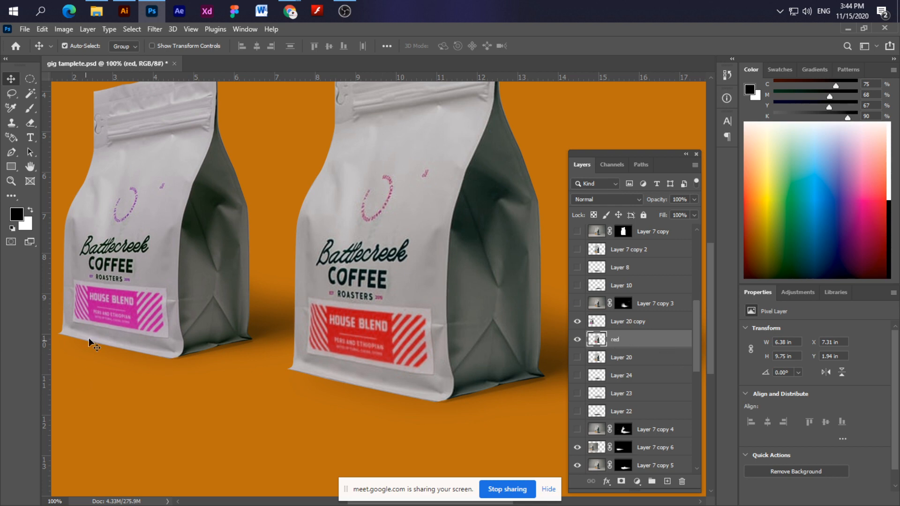
# Rename the magenta-label bag's layer, Layer 20 copy, as pink.
pyautogui.click(626, 322)
pyautogui.doubleClick(625, 321)
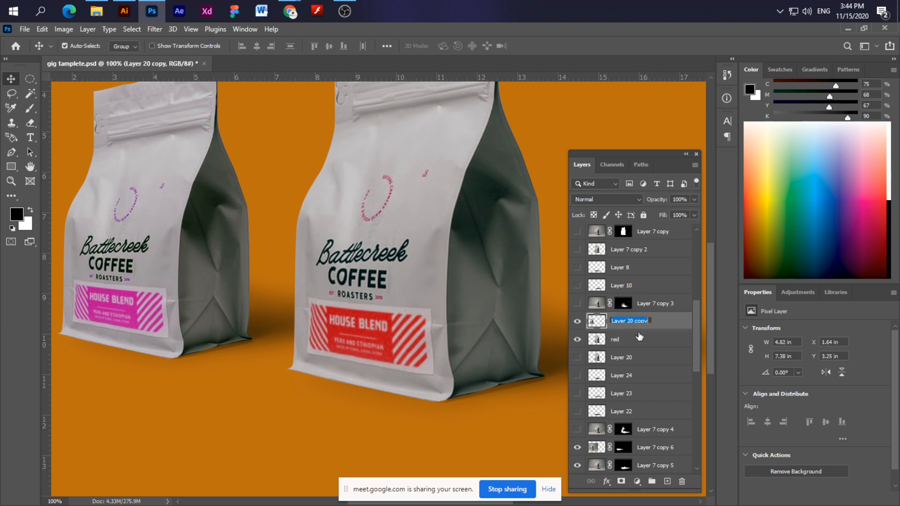
pyautogui.write('pink')
pyautogui.press('Return')
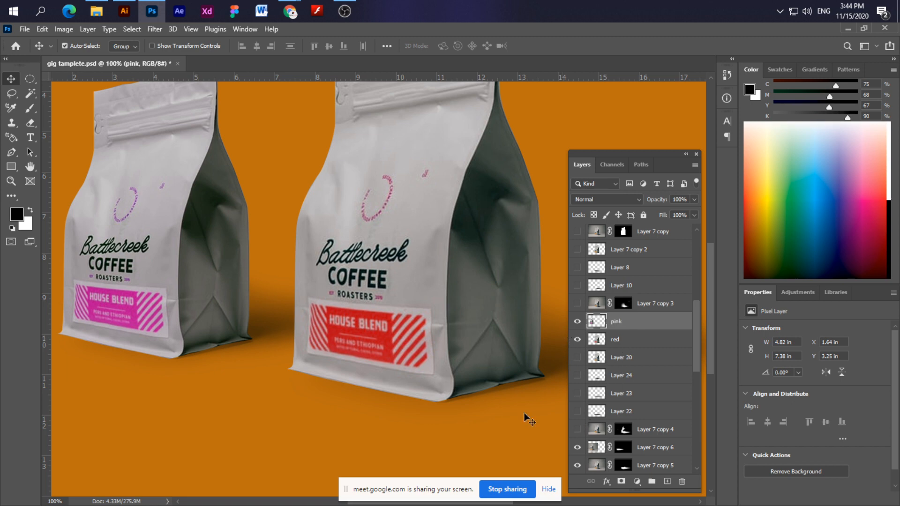
# Group the pink bag layer with its shadow layer, Layer 7 copy 6.
pyautogui.click(323, 395)
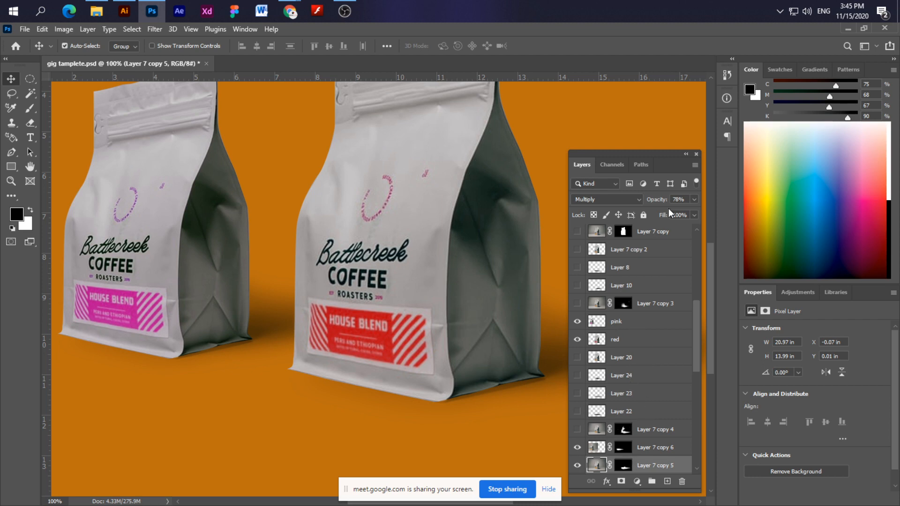
pyautogui.click(112, 312)
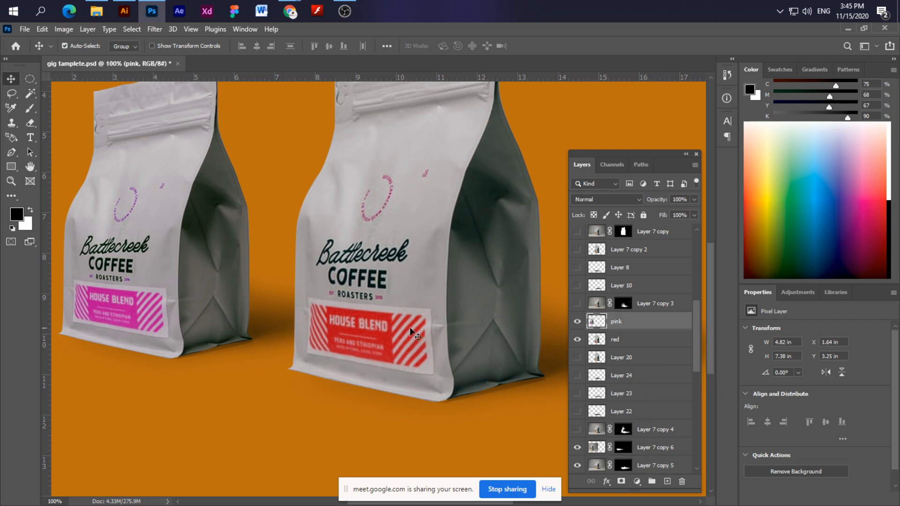
pyautogui.scroll(5, 630, 375)
pyautogui.scroll(-5, 629, 375)
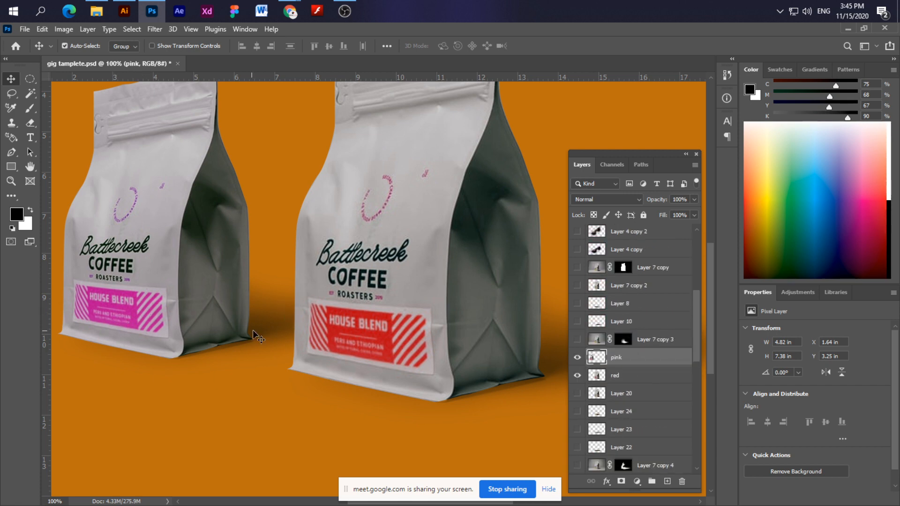
pyautogui.scroll(-5, 693, 385)
pyautogui.keyDown('ctrl'); pyautogui.click(692, 390); pyautogui.keyUp('ctrl')
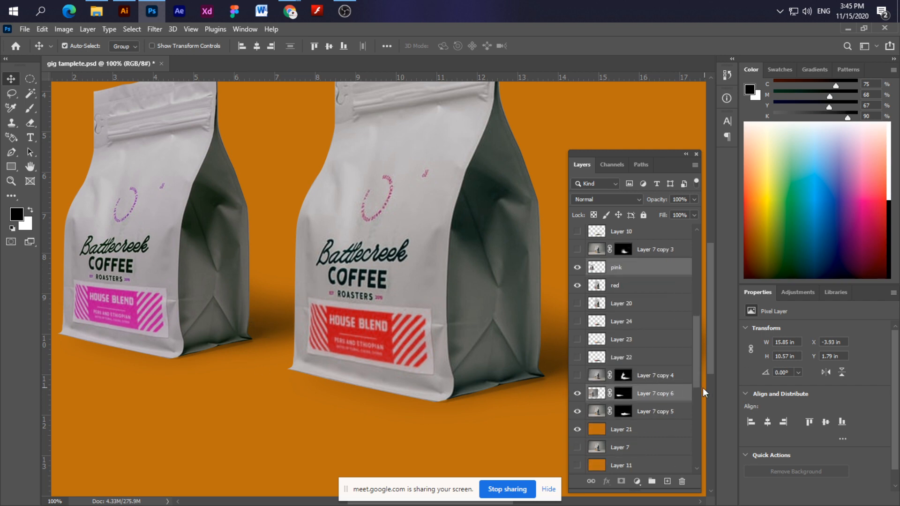
pyautogui.scroll(2, 650, 392)
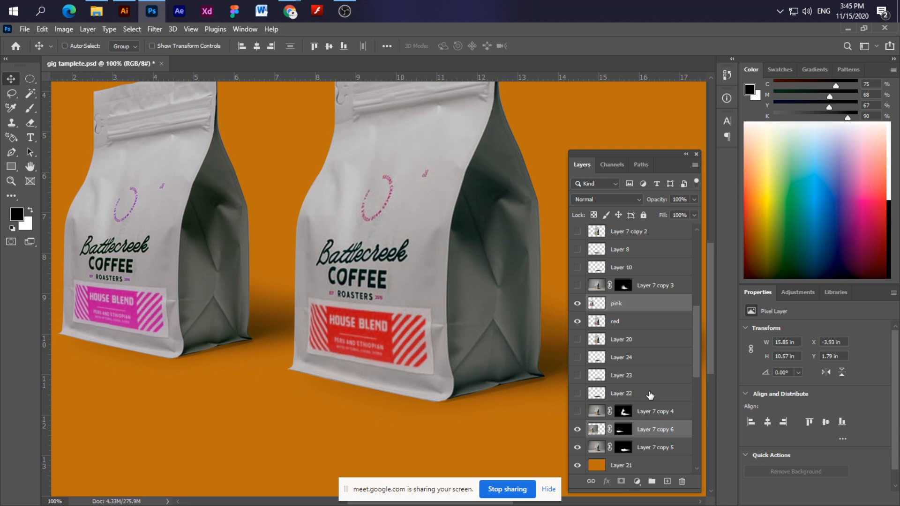
pyautogui.hotkey('ctrl', 'g')
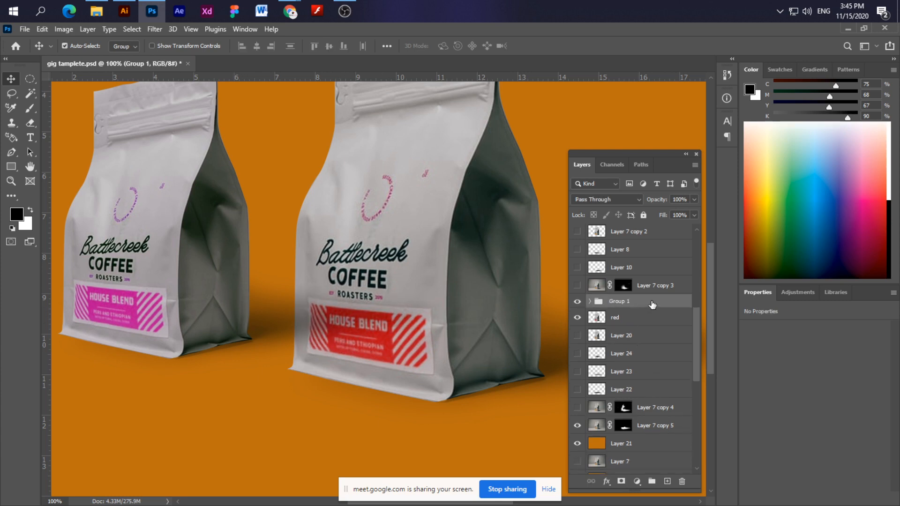
# Place the new group between Layer 7 copy 5 and the orange Layer 21, and name it pink.
pyautogui.moveTo(652, 302); pyautogui.dragTo(672, 433)
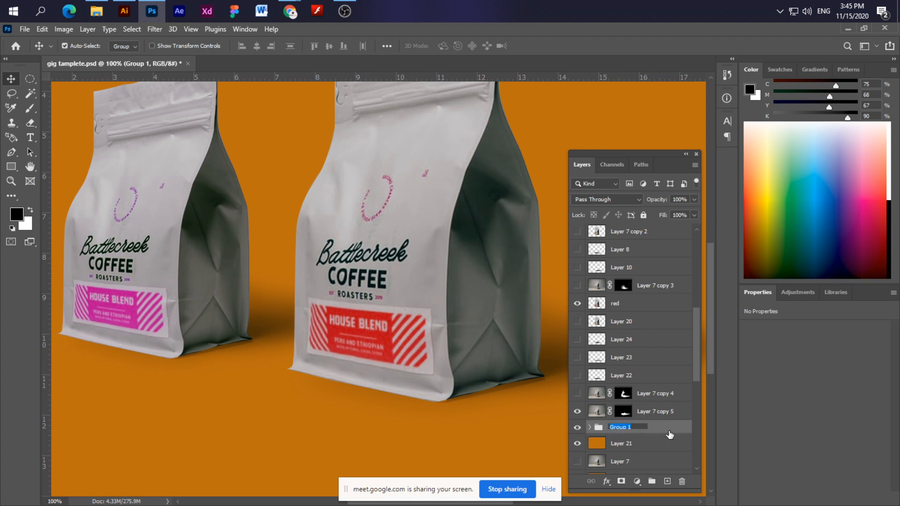
pyautogui.write('pink')
pyautogui.press('Return')
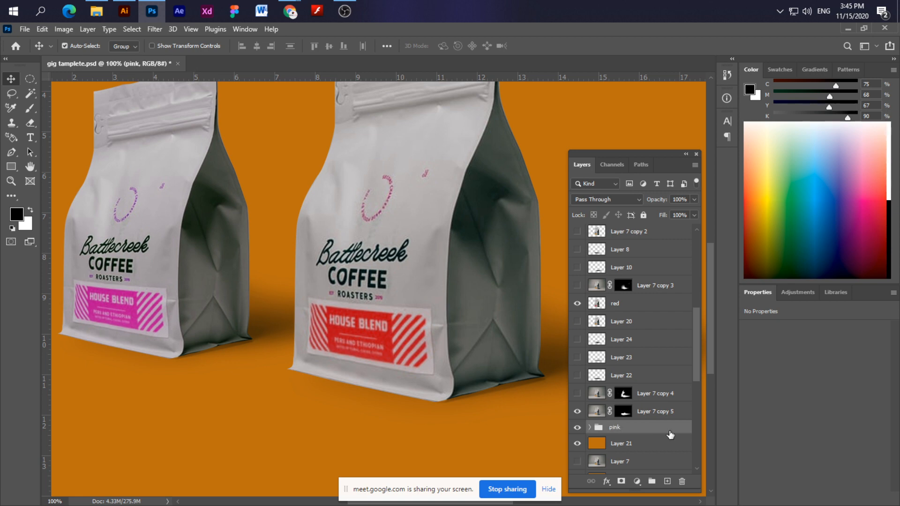
# Group the red bag layer with its shadow layer, Layer 7 copy 5, and name the group red.
pyautogui.click(366, 343)
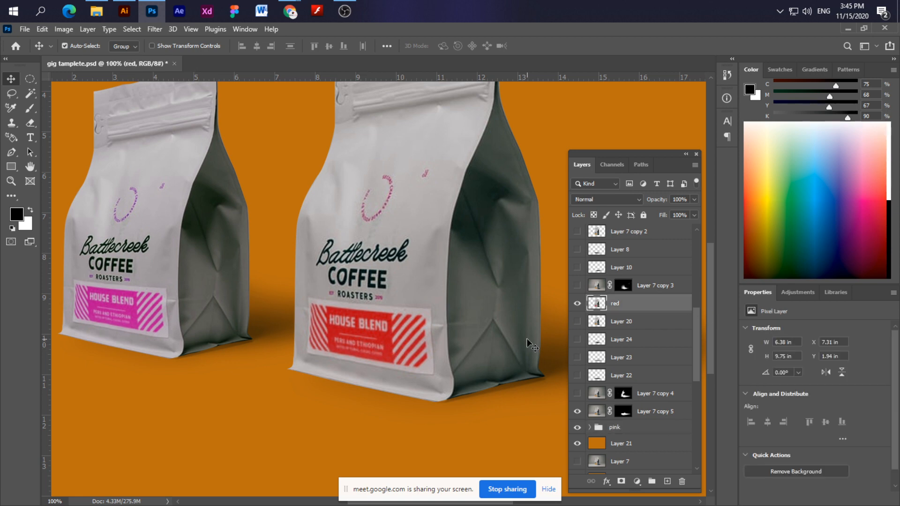
pyautogui.keyDown('shift'); pyautogui.click(550, 371); pyautogui.keyUp('shift')
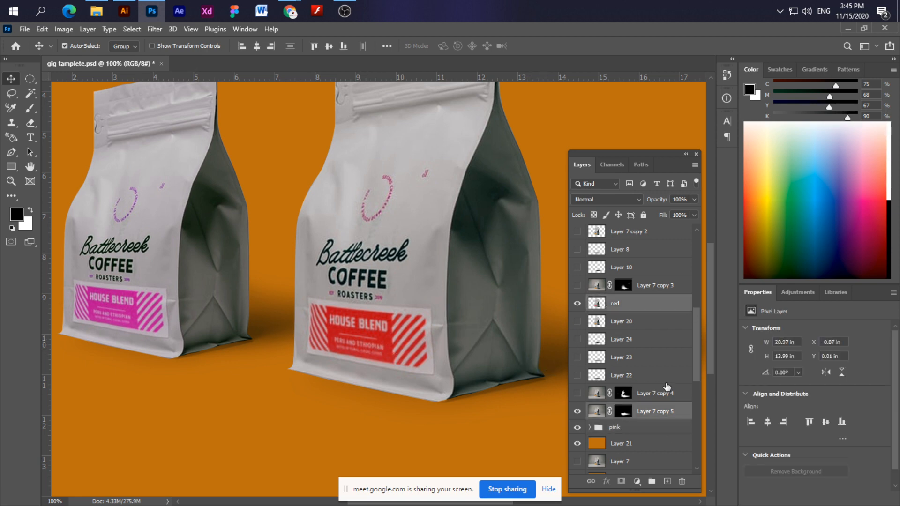
pyautogui.hotkey('ctrl', 'g')
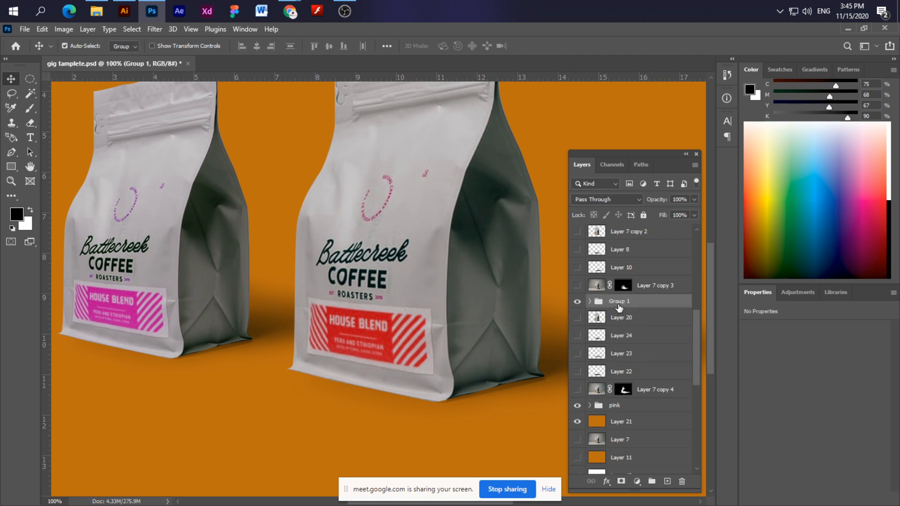
pyautogui.doubleClick(617, 301)
pyautogui.write('red')
pyautogui.press('Return')
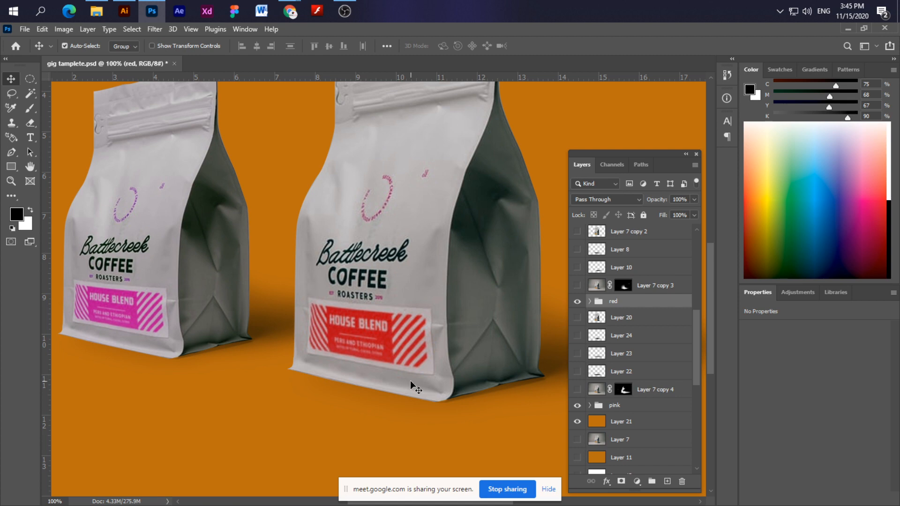
pyautogui.hotkey('ctrl', '-')
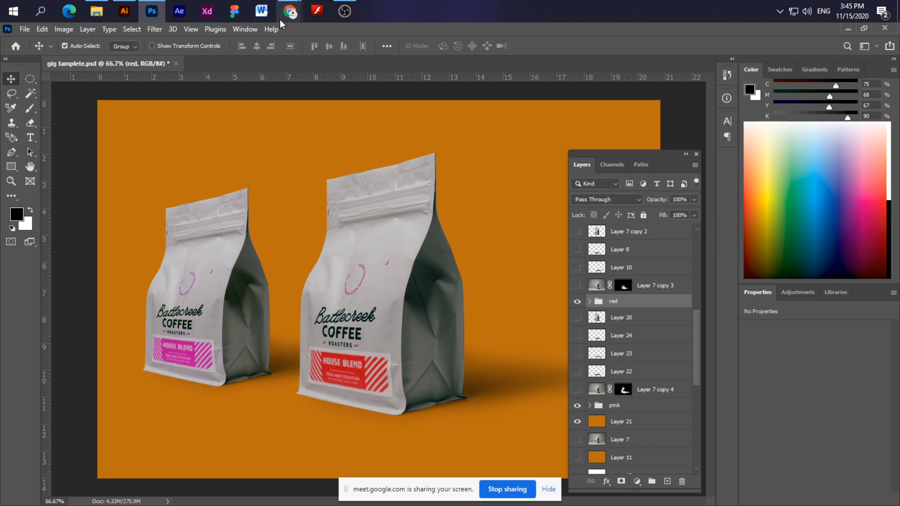
pyautogui.moveTo(285, 19)
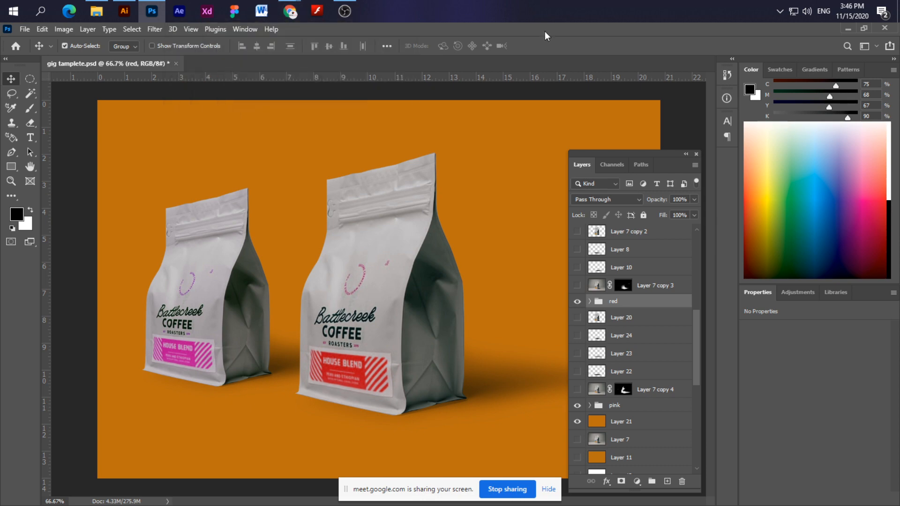
pyautogui.click(344, 11)
pyautogui.hotkey('ctrl', '-')
pyautogui.hotkey('ctrl', '-')
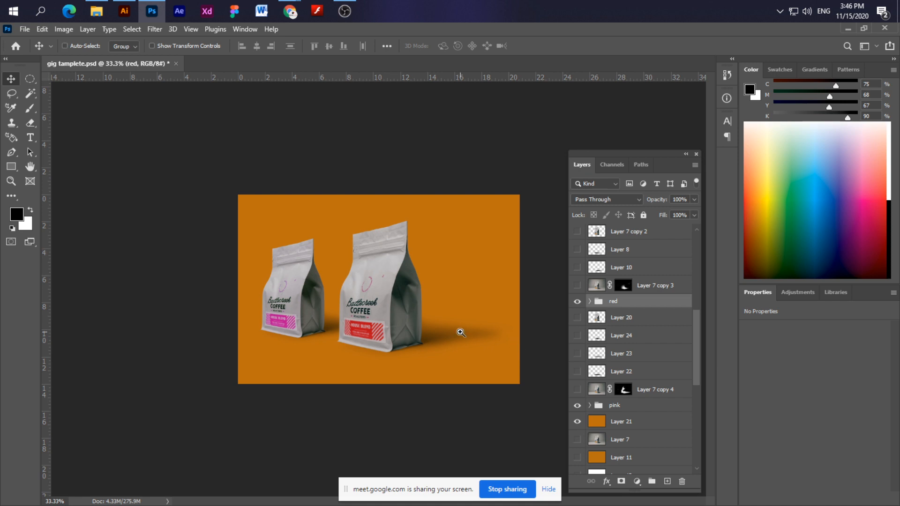
# Duplicate the red bag layer inside the red group and hide the original red layer beneath the copy.
pyautogui.click(461, 333)
pyautogui.click(328, 338)
pyautogui.click(361, 334)
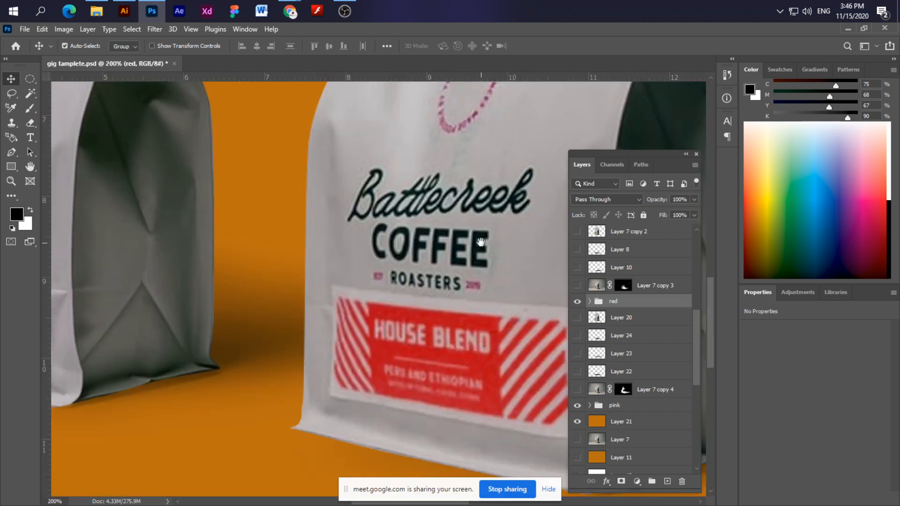
pyautogui.moveTo(375, 223); pyautogui.dragTo(188, 281)
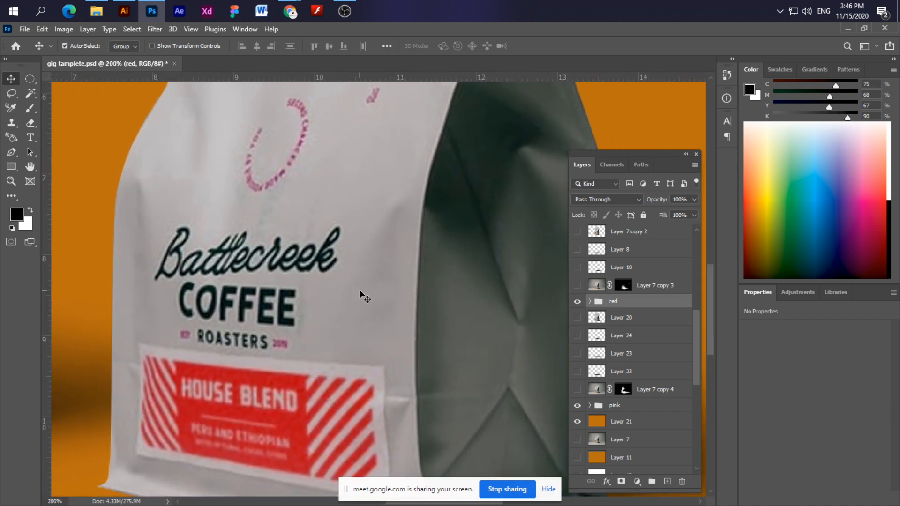
pyautogui.click(589, 301)
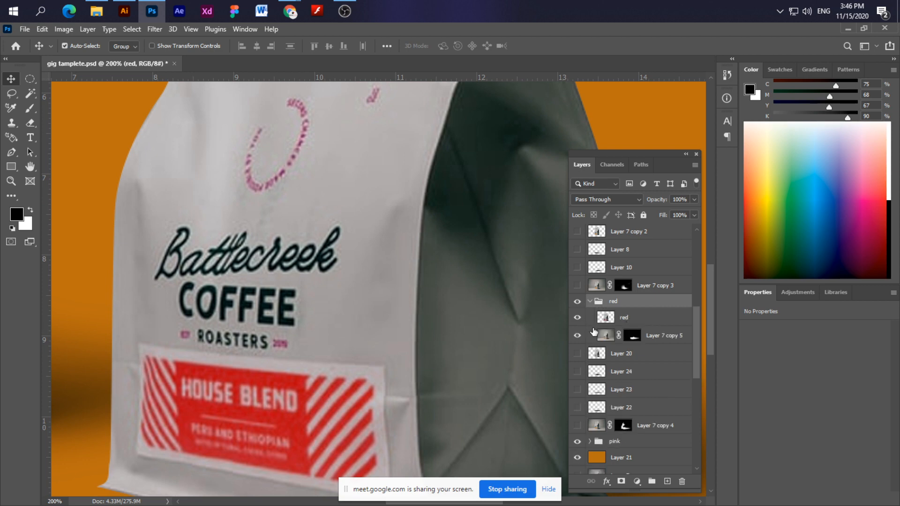
pyautogui.click(655, 319)
pyautogui.press('ctrl')
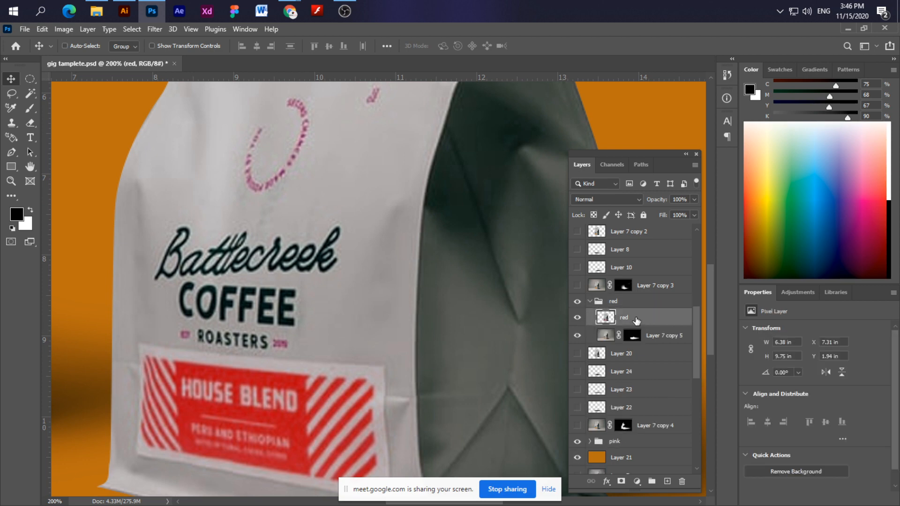
pyautogui.hotkey('ctrl', 'j')
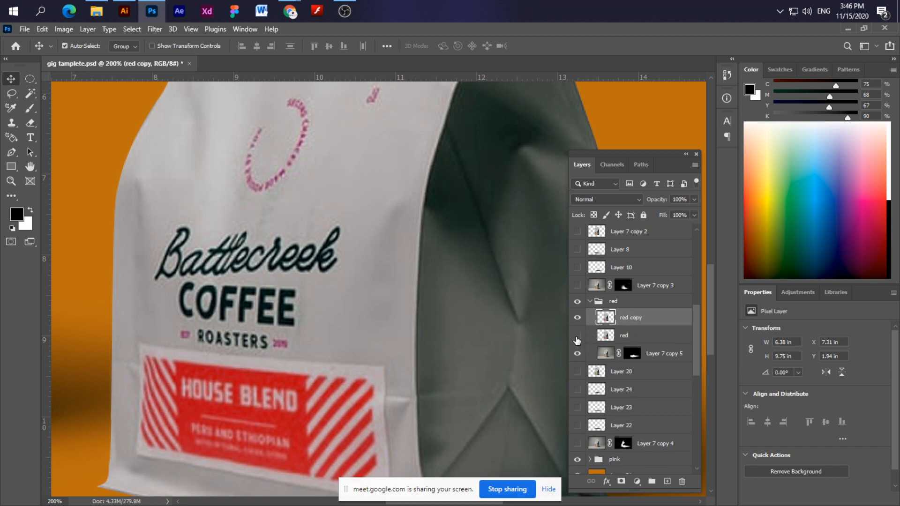
pyautogui.click(577, 336)
# Try to recolor the dark COFFEE lettering on the red copy layer using Replace Color with fuzziness 27, hue +63, saturation +88 and lightness +75.
pyautogui.click(62, 30)
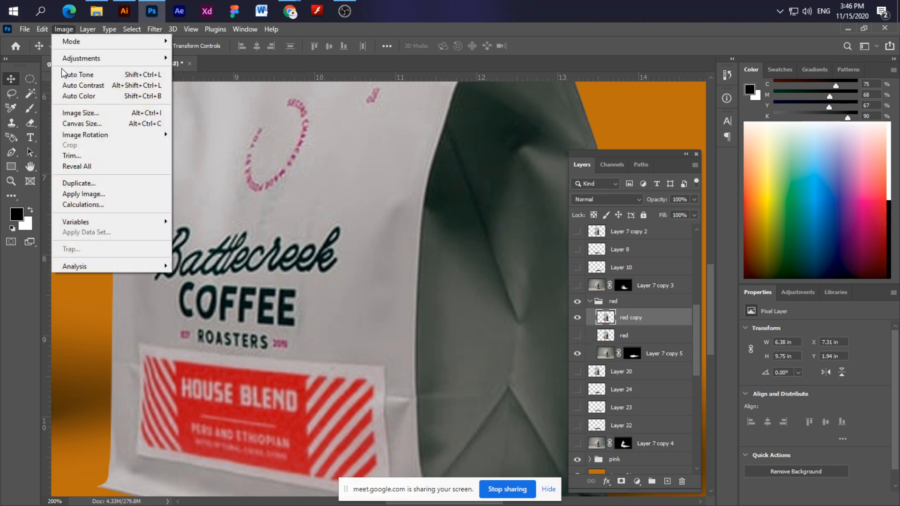
pyautogui.moveTo(75, 58)
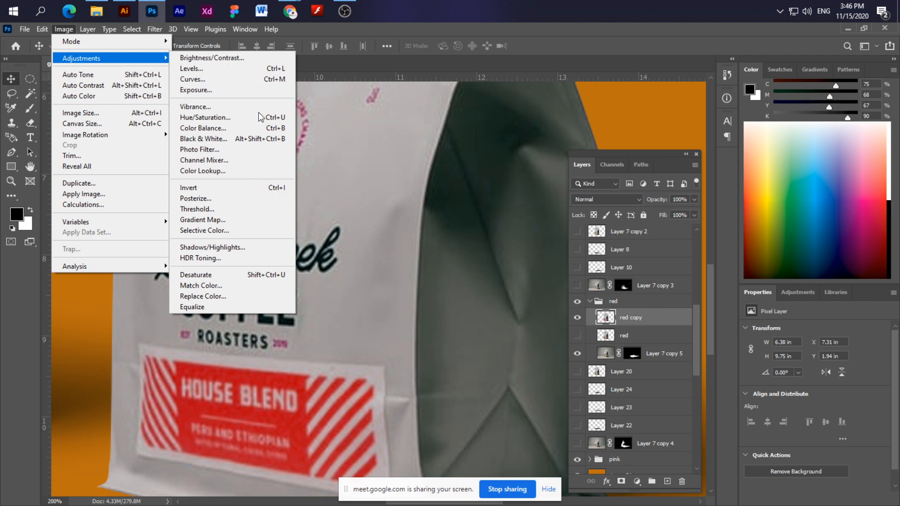
pyautogui.click(216, 297)
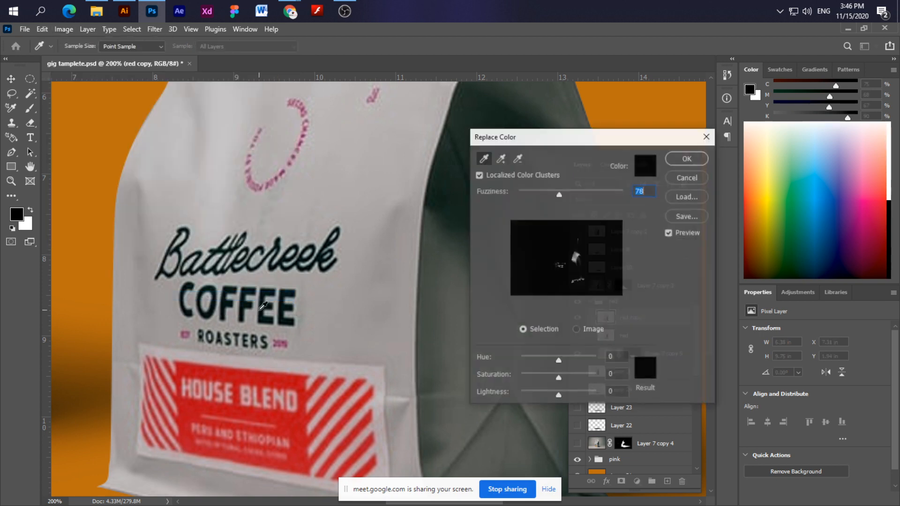
pyautogui.click(248, 296)
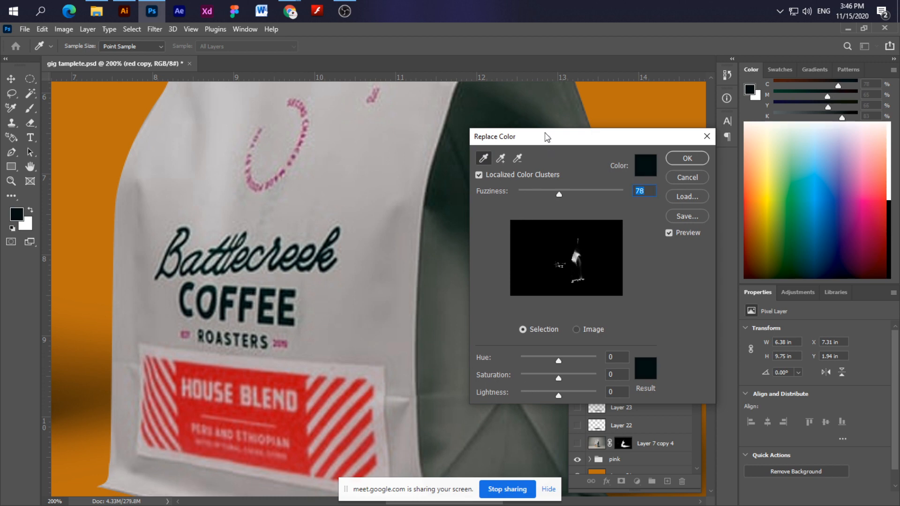
pyautogui.moveTo(546, 137); pyautogui.dragTo(532, 201)
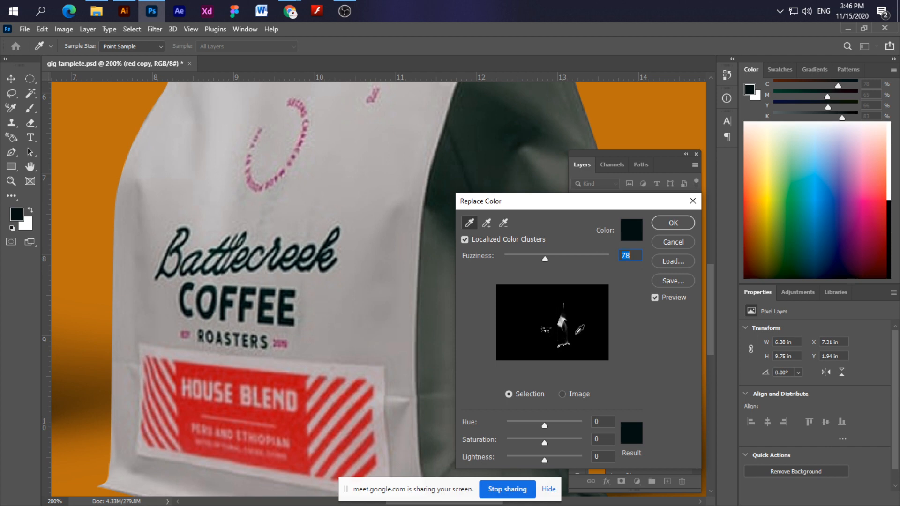
pyautogui.moveTo(545, 259); pyautogui.dragTo(558, 260)
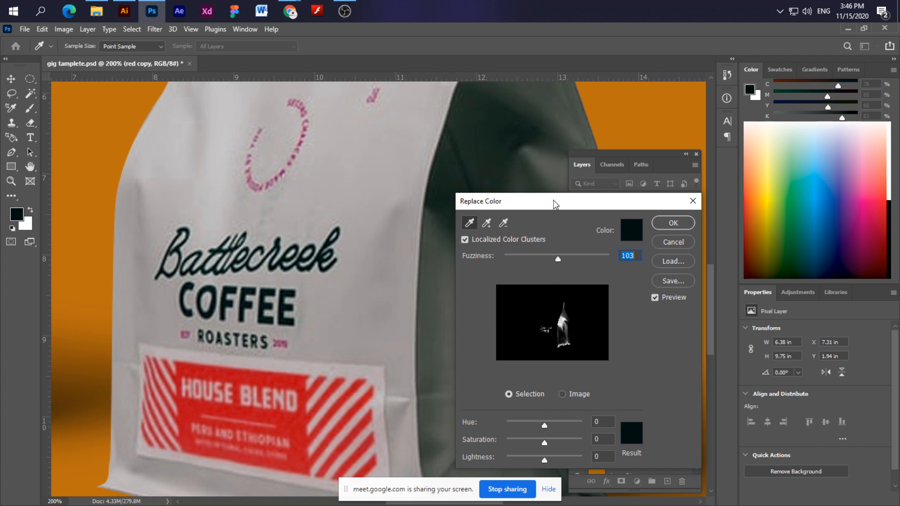
pyautogui.moveTo(555, 204); pyautogui.dragTo(554, 171)
pyautogui.moveTo(558, 226); pyautogui.dragTo(518, 228)
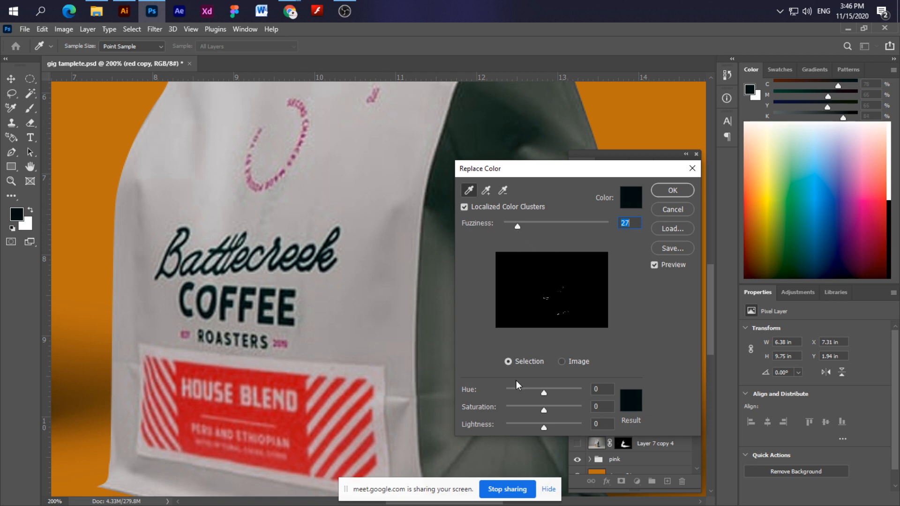
pyautogui.moveTo(542, 392)
pyautogui.mouseDown()
pyautogui.moveTo(513, 393)
pyautogui.moveTo(548, 391)
pyautogui.mouseUp()
pyautogui.moveTo(544, 428); pyautogui.dragTo(559, 385)
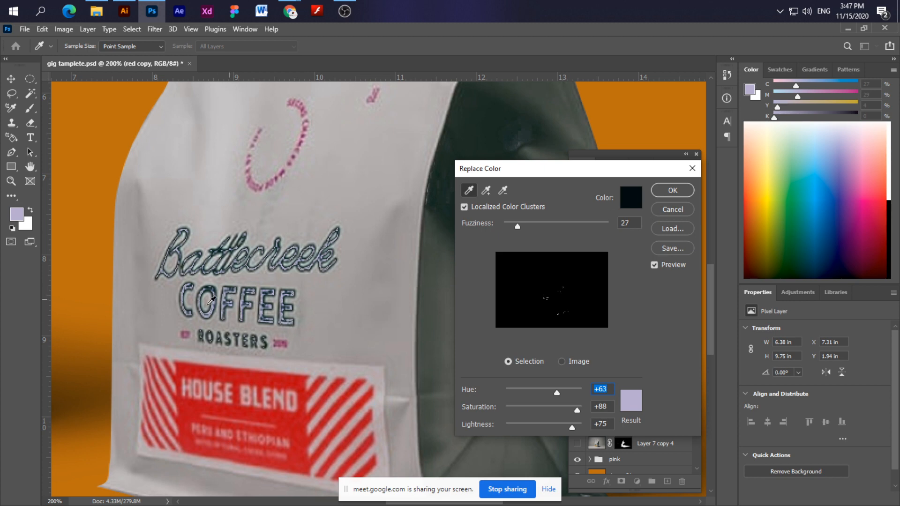
pyautogui.click(674, 209)
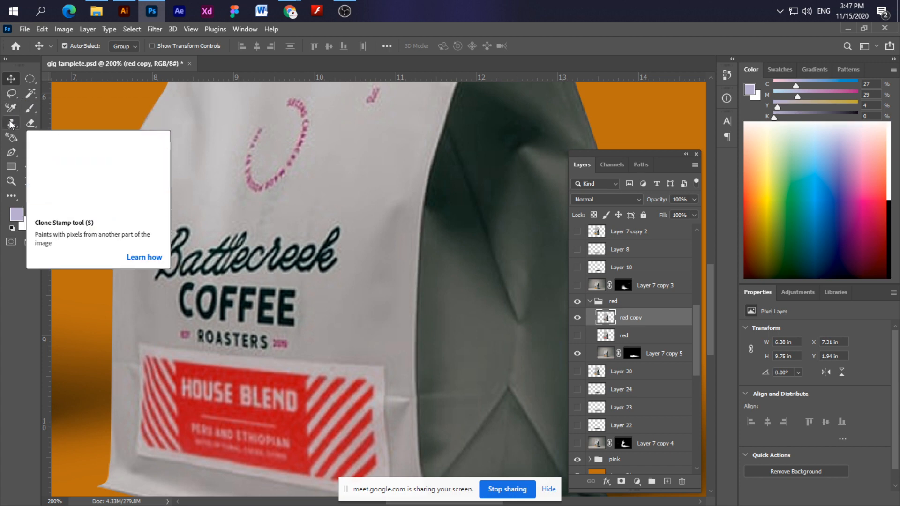
# Trace a closed Pen path around the word COFFEE on the red copy layer and convert it to a selection.
pyautogui.click(11, 152)
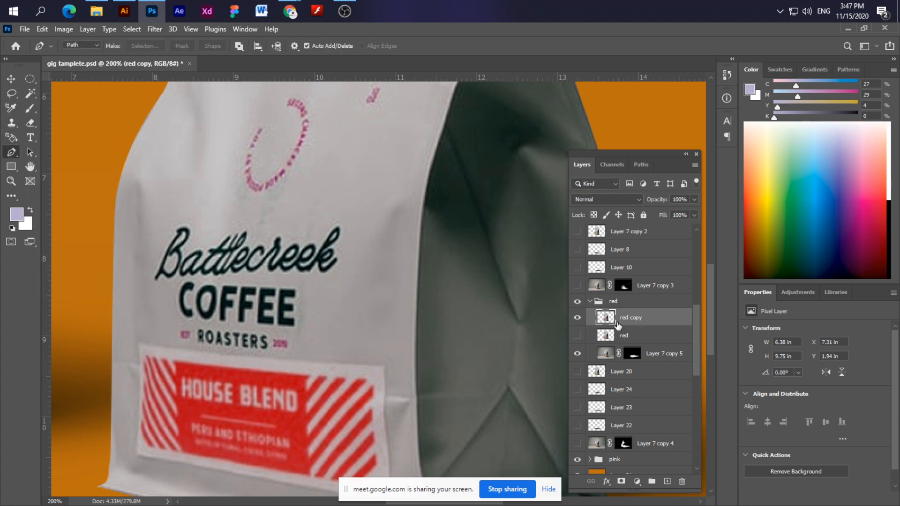
pyautogui.click(164, 286)
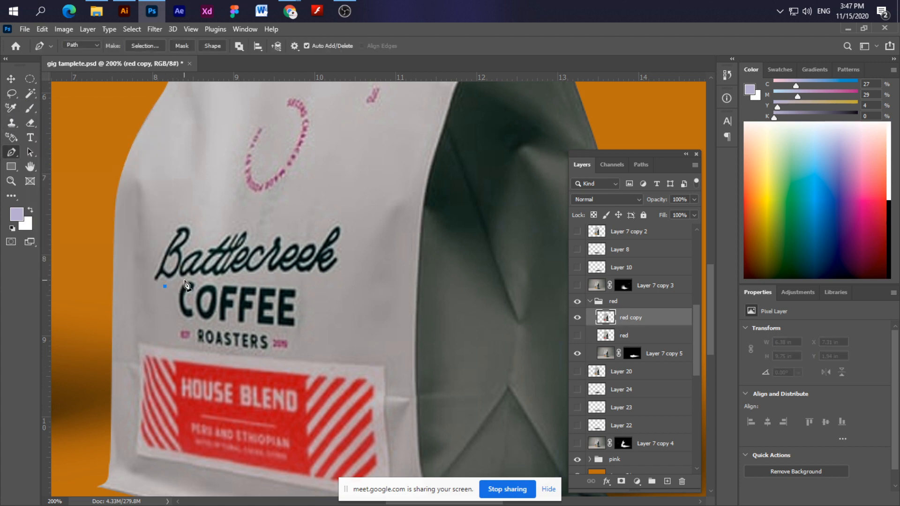
pyautogui.click(192, 277)
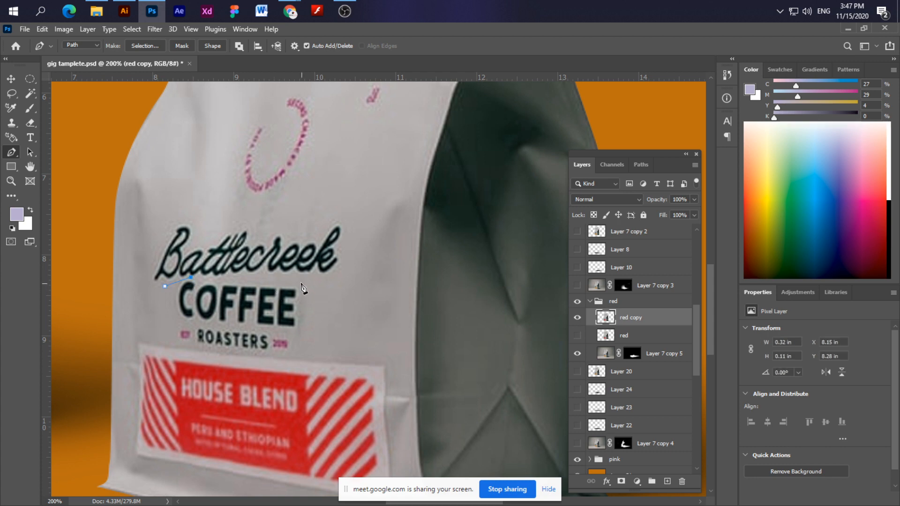
pyautogui.click(301, 283)
pyautogui.click(309, 328)
pyautogui.click(299, 334)
pyautogui.click(175, 323)
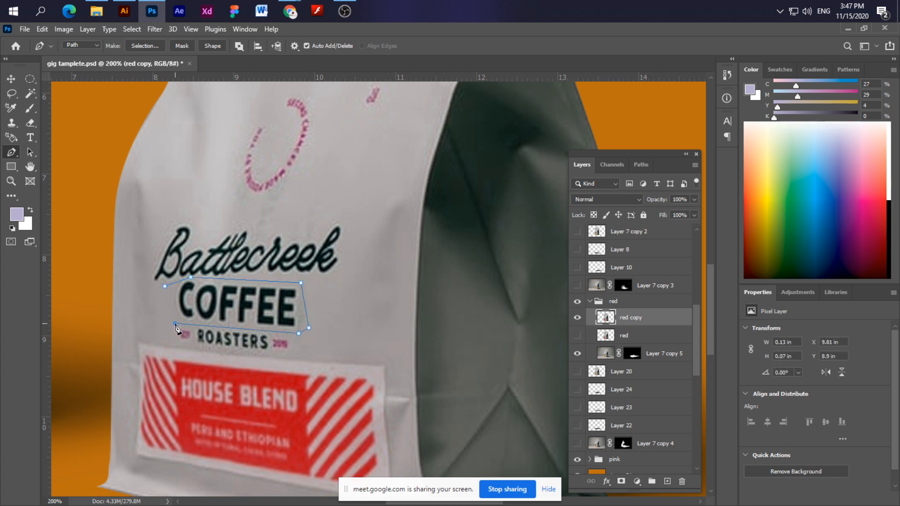
pyautogui.click(165, 286)
pyautogui.hotkey('ctrl', 'Return')
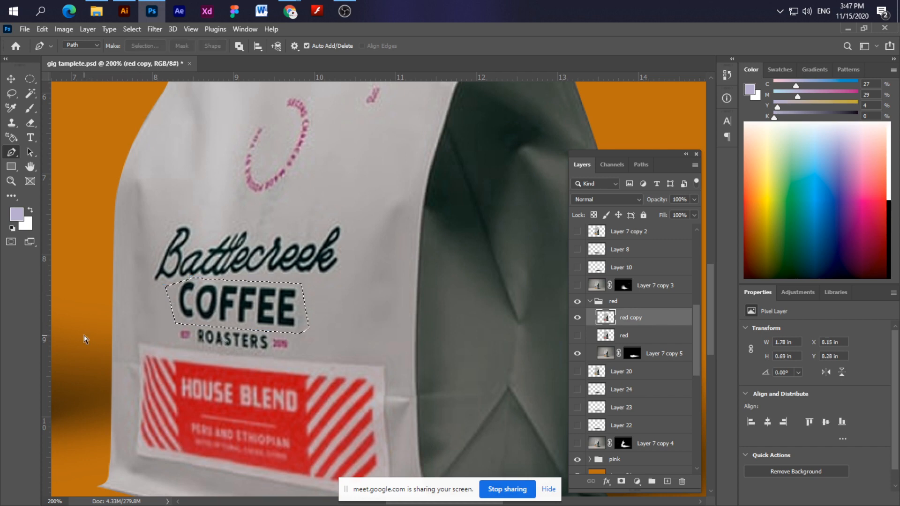
# Copy the selected COFFEE lettering onto its own new layer above red copy.
pyautogui.hotkey('ctrl', 'j')
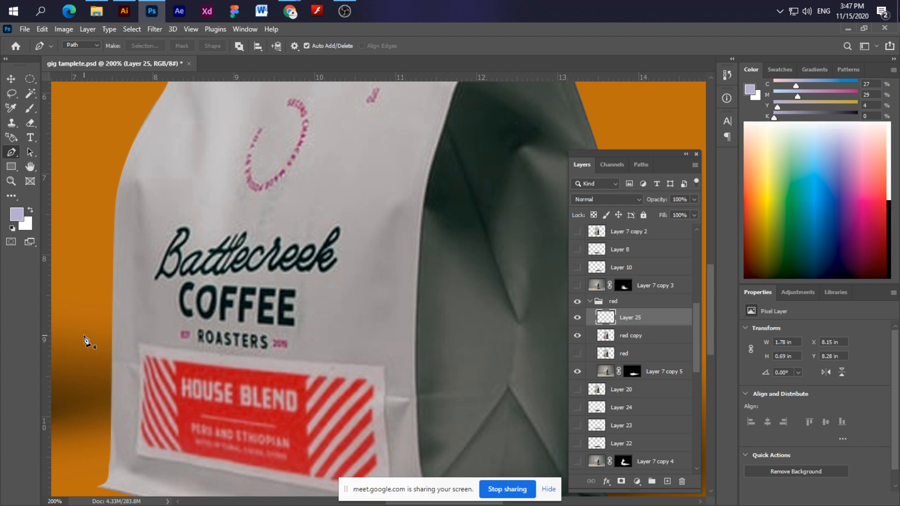
pyautogui.click(577, 336)
pyautogui.click(577, 336)
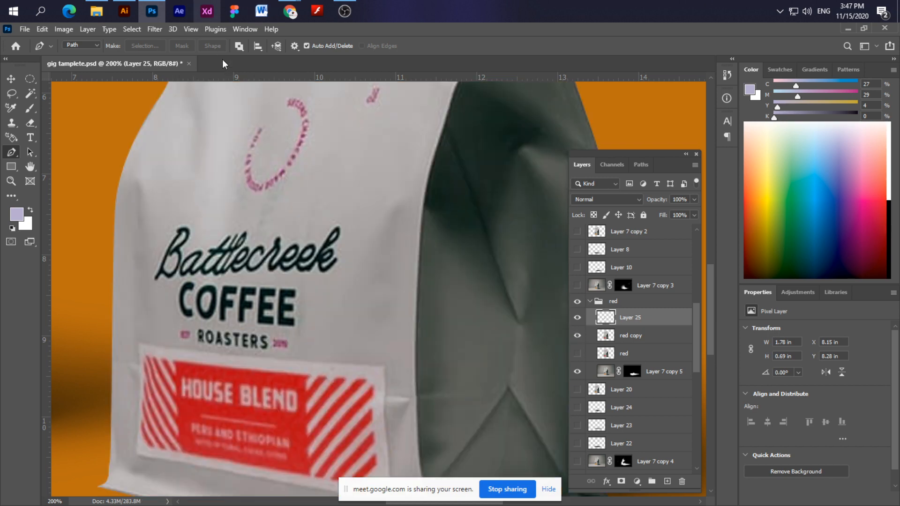
pyautogui.click(10, 78)
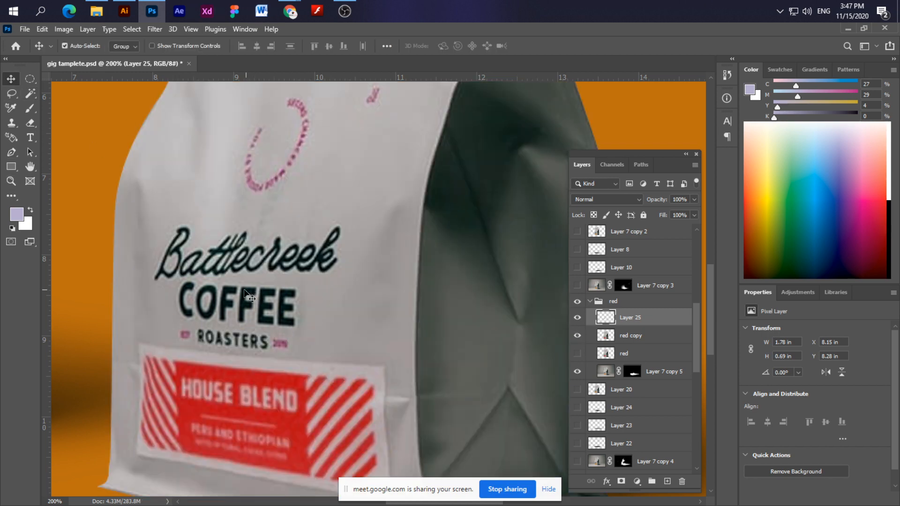
pyautogui.click(245, 291)
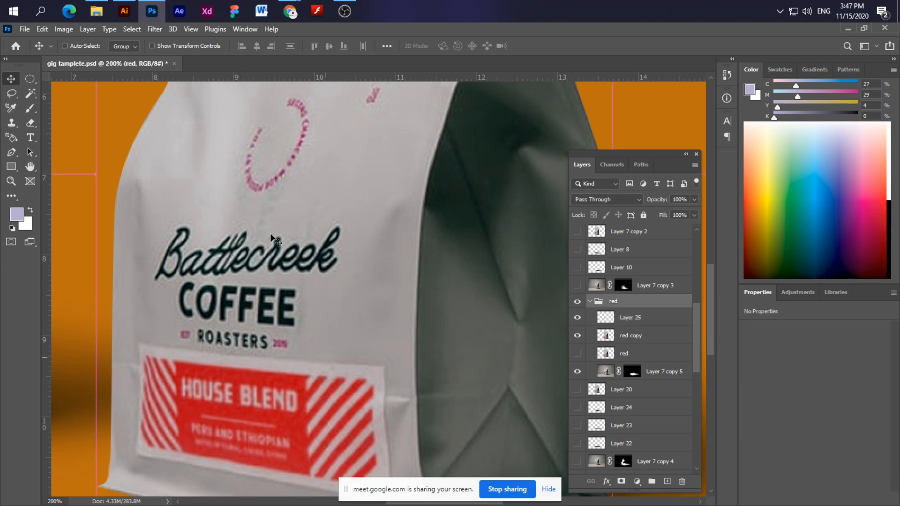
pyautogui.click(62, 30)
pyautogui.click(283, 131)
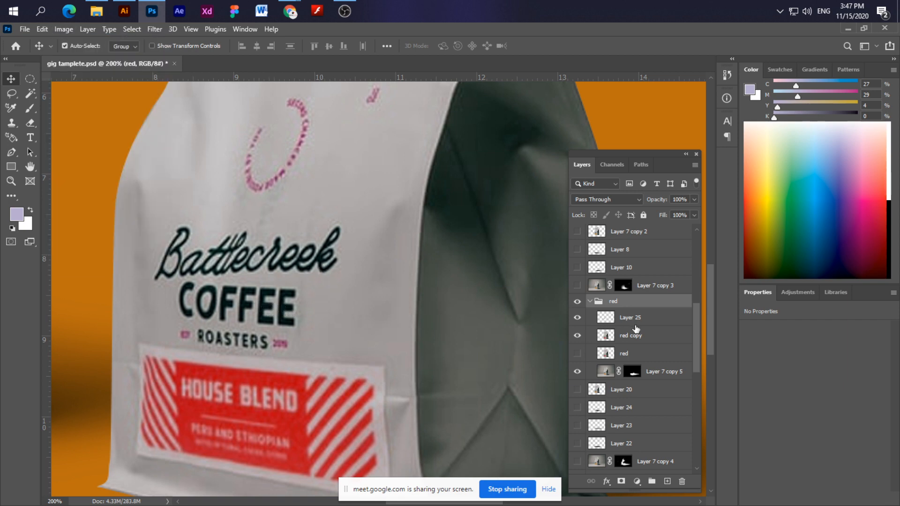
# Try to recolor the COFFEE lettering on Layer 25 using Hue/Saturation with hue +27, lightness +39 and different saturation amounts.
pyautogui.click(642, 323)
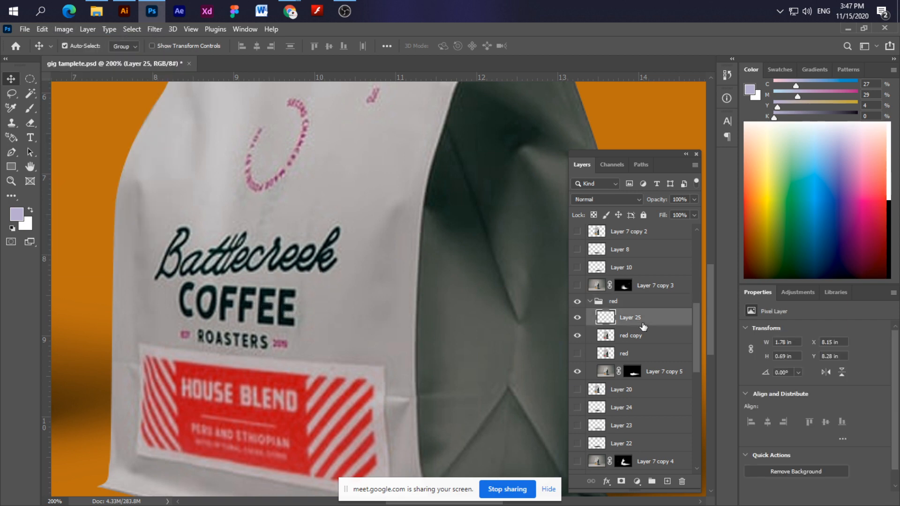
pyautogui.click(64, 30)
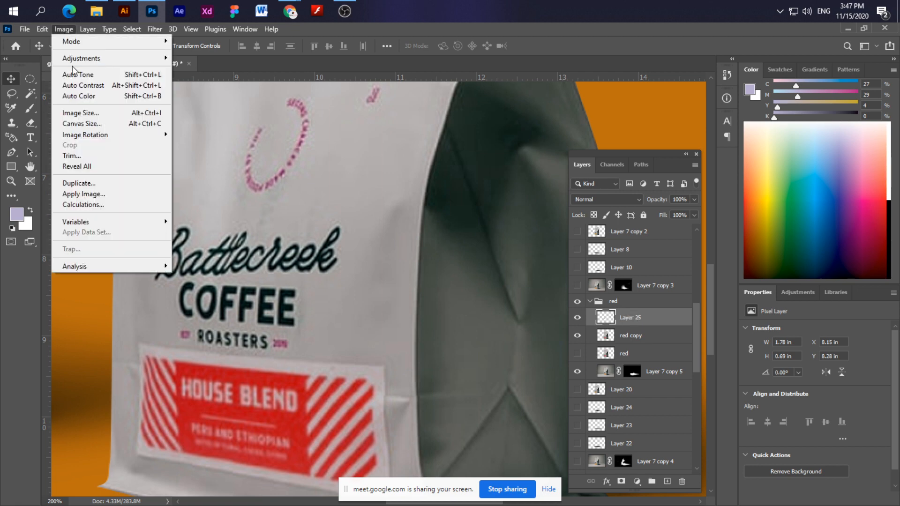
pyautogui.moveTo(78, 60)
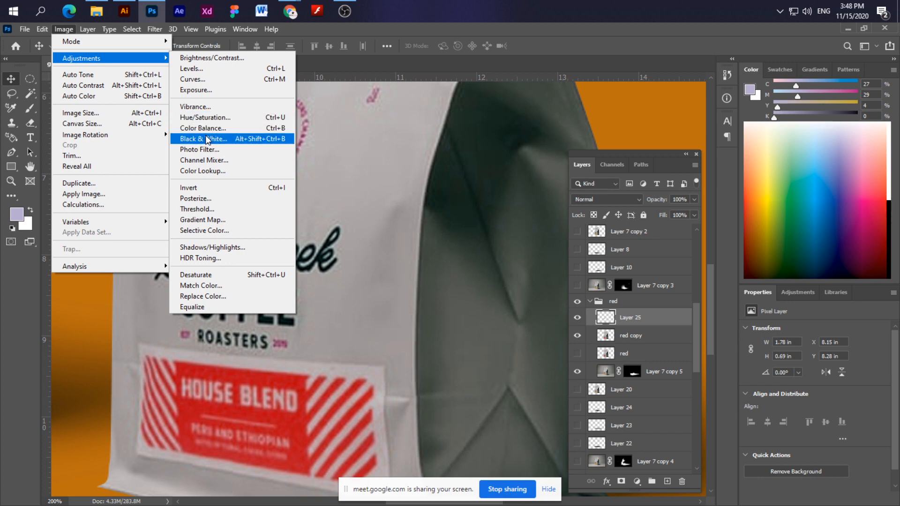
pyautogui.click(205, 121)
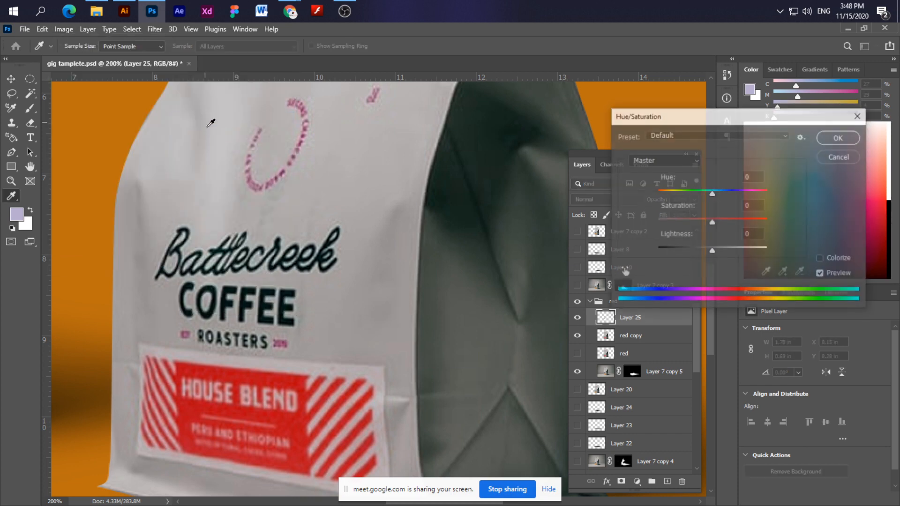
pyautogui.moveTo(720, 197); pyautogui.dragTo(791, 217)
pyautogui.moveTo(711, 254); pyautogui.dragTo(733, 250)
pyautogui.click(693, 222)
pyautogui.click(727, 192)
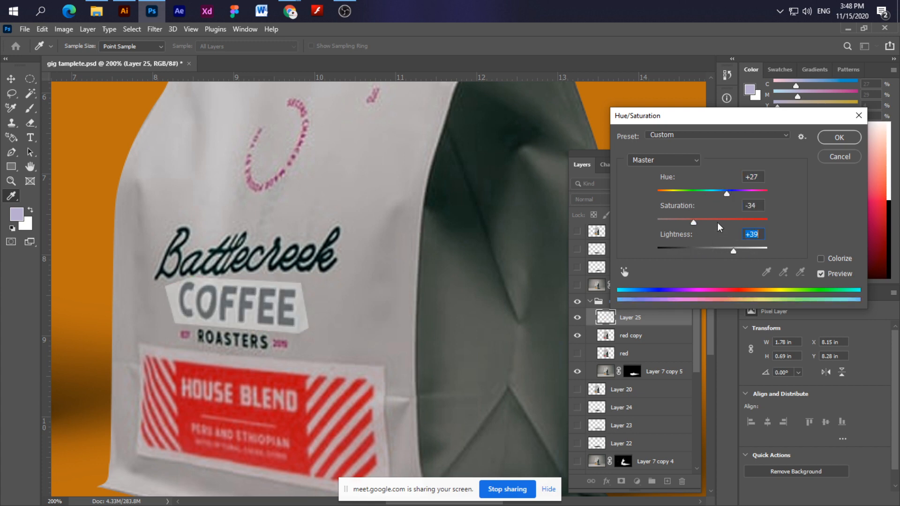
pyautogui.moveTo(693, 222); pyautogui.dragTo(742, 221)
pyautogui.click(842, 162)
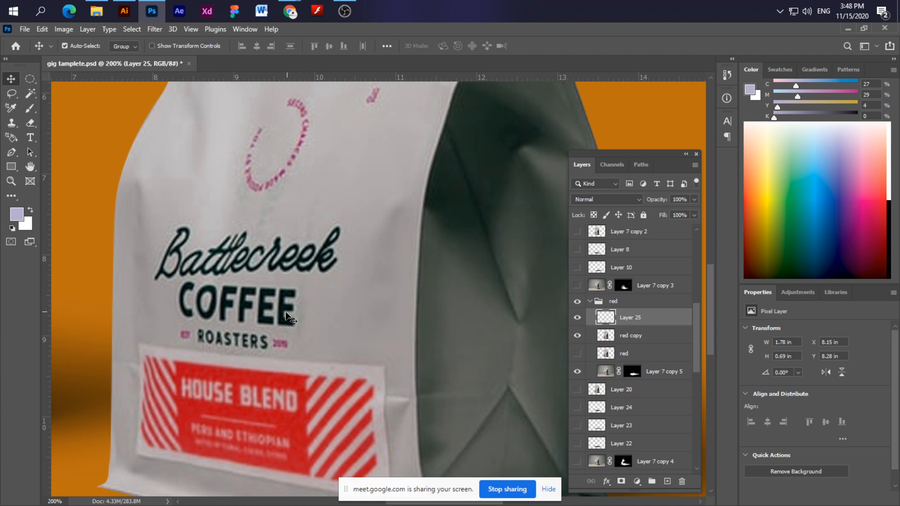
pyautogui.keyDown('alt'); pyautogui.scroll(1, 288, 317); pyautogui.keyUp('alt')
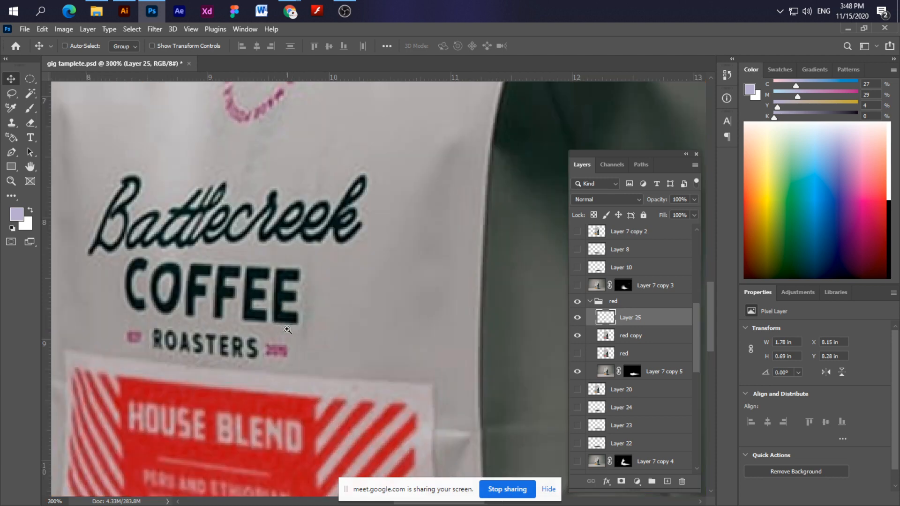
pyautogui.click(199, 304)
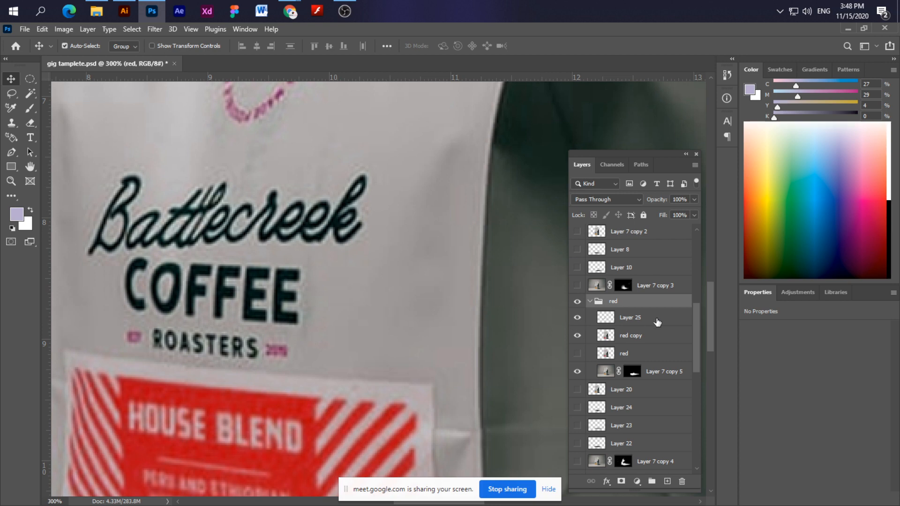
pyautogui.click(658, 322)
pyautogui.click(67, 30)
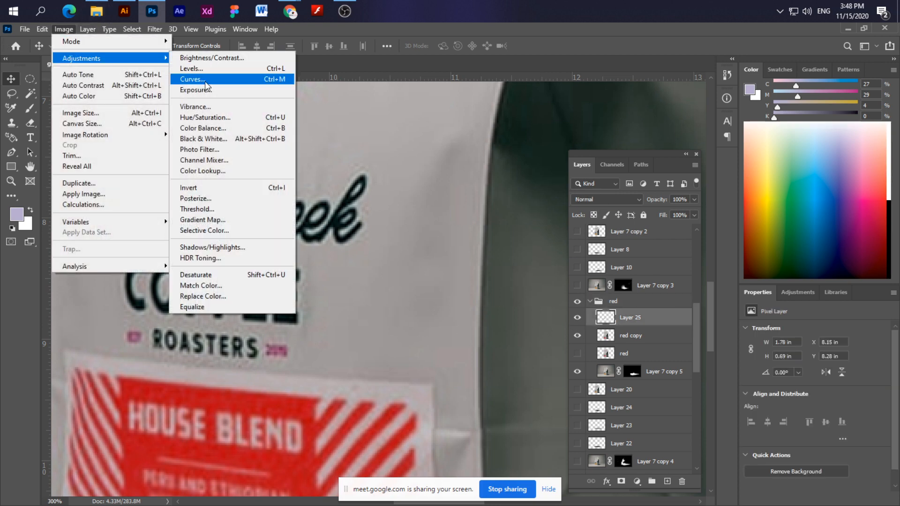
pyautogui.click(192, 69)
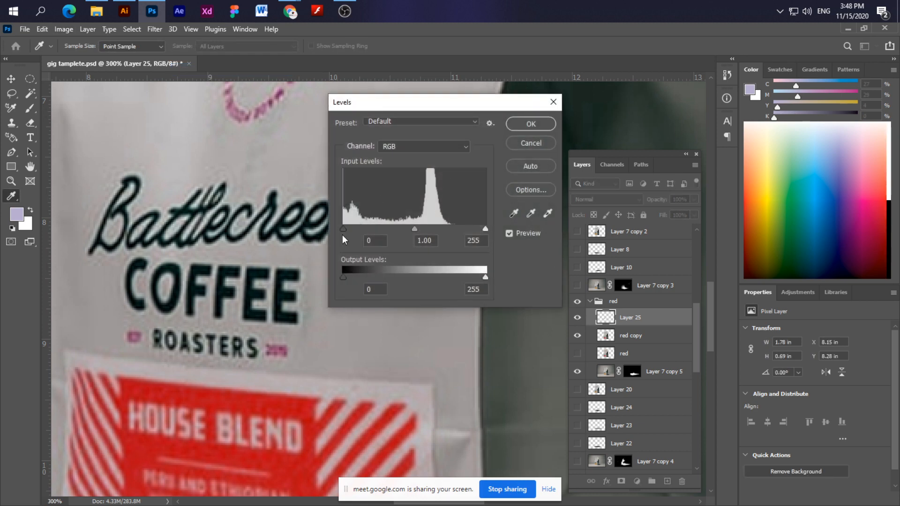
pyautogui.moveTo(344, 236); pyautogui.dragTo(352, 234)
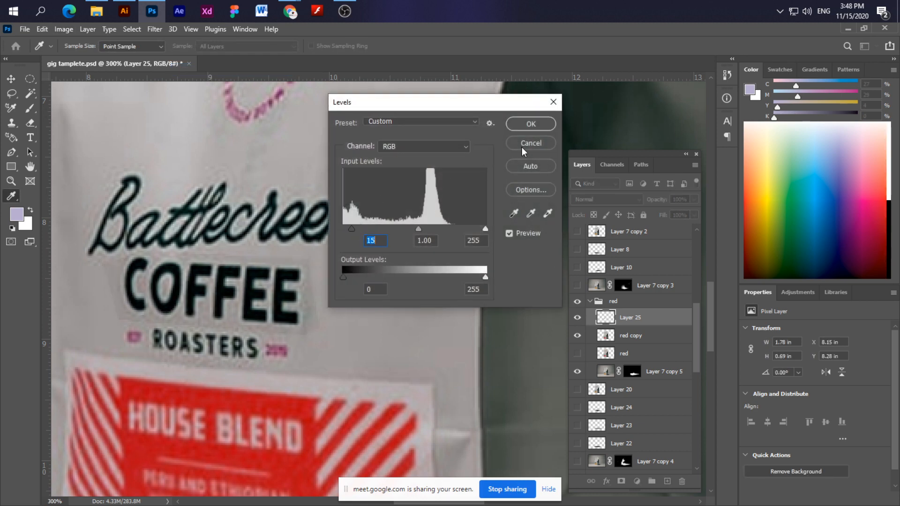
pyautogui.click(522, 148)
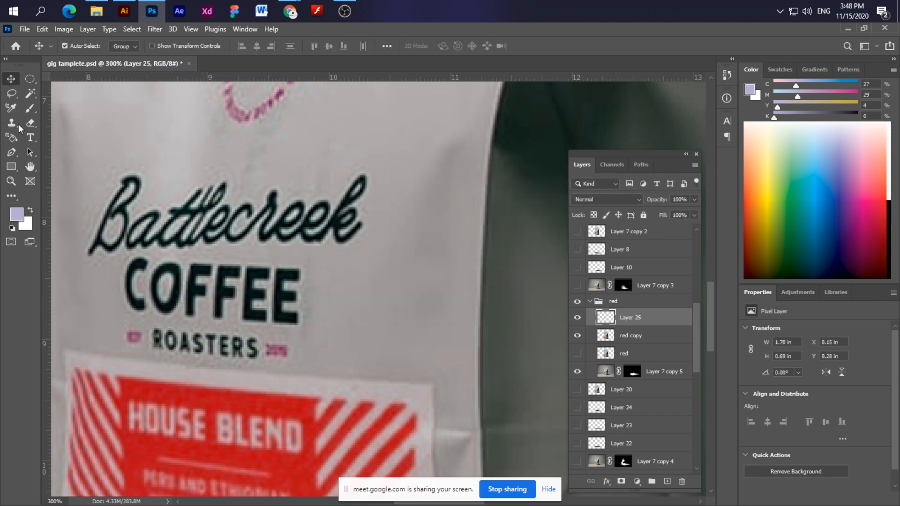
# Start Replace Color on Layer 25, sample the dark COFFEE lettering as the source color and set fuzziness to 90.
pyautogui.click(63, 29)
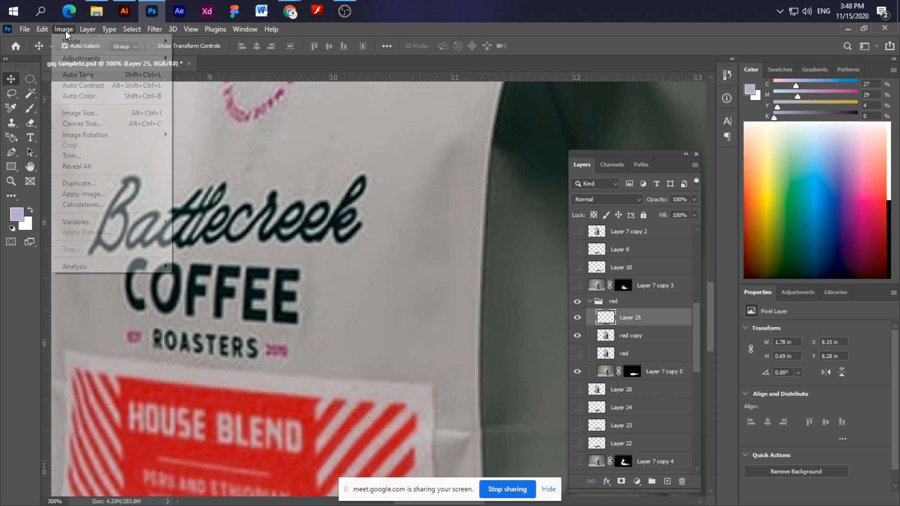
pyautogui.moveTo(159, 135)
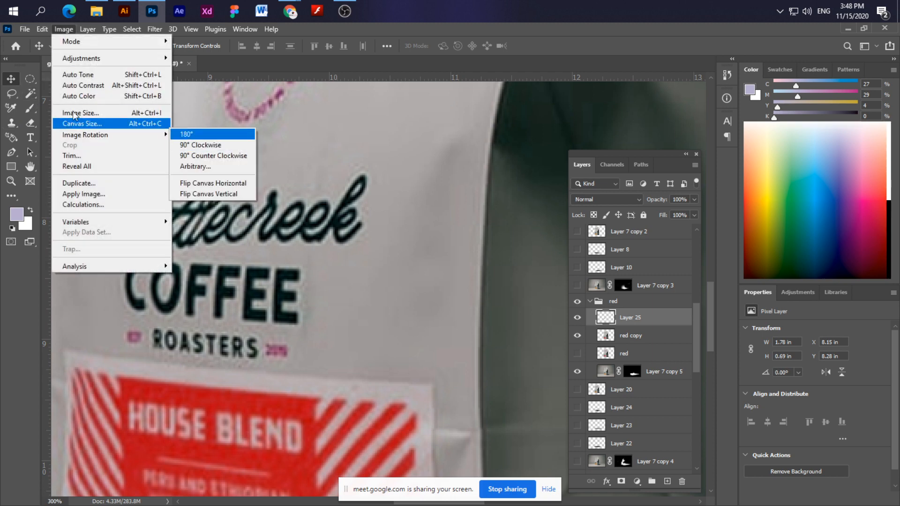
pyautogui.click(64, 29)
pyautogui.click(66, 29)
pyautogui.moveTo(69, 58)
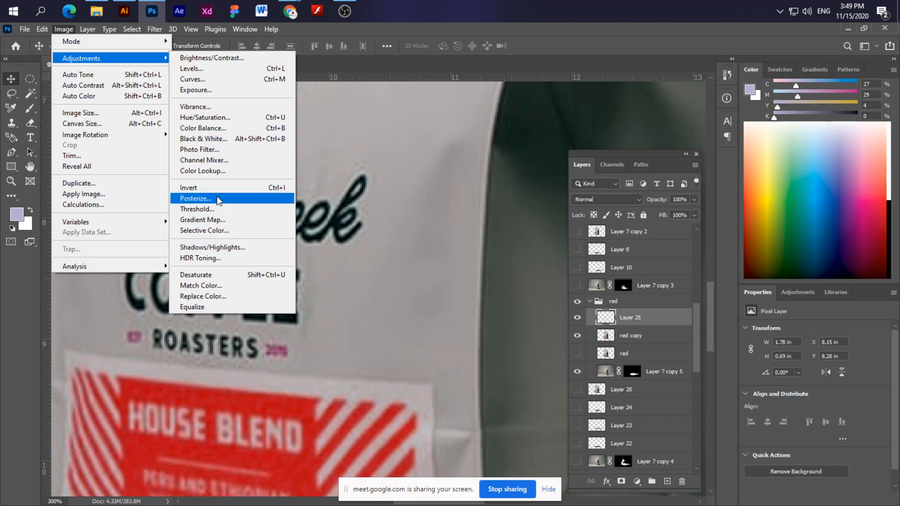
pyautogui.click(220, 296)
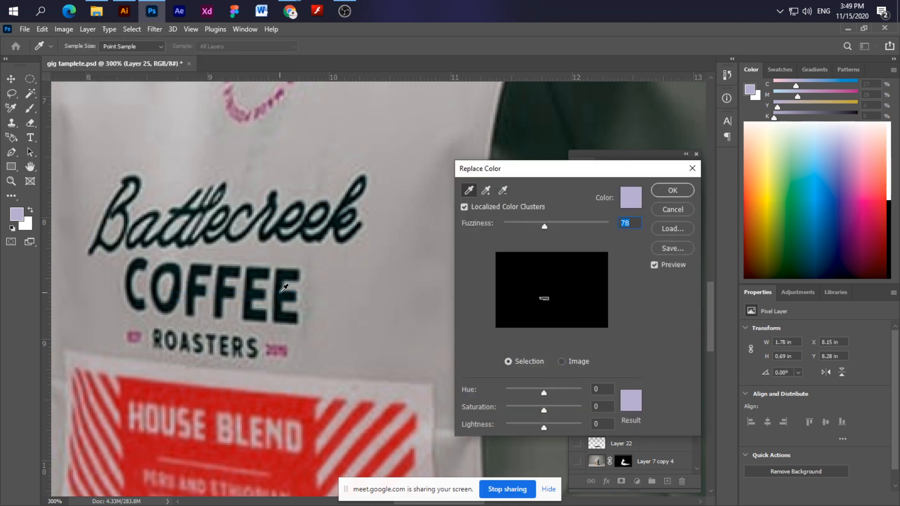
pyautogui.click(281, 291)
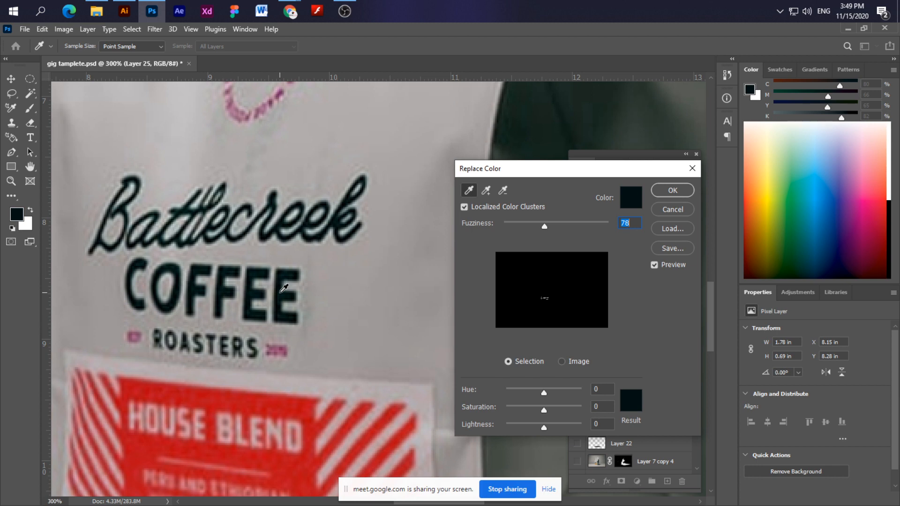
pyautogui.click(249, 296)
pyautogui.moveTo(545, 227); pyautogui.dragTo(551, 226)
# Recolor the sampled COFFEE lettering dark maroon by shifting its hue, with saturation +78, lightness +11 and fuzziness 200.
pyautogui.moveTo(545, 391); pyautogui.dragTo(587, 387)
pyautogui.moveTo(545, 411); pyautogui.dragTo(518, 397)
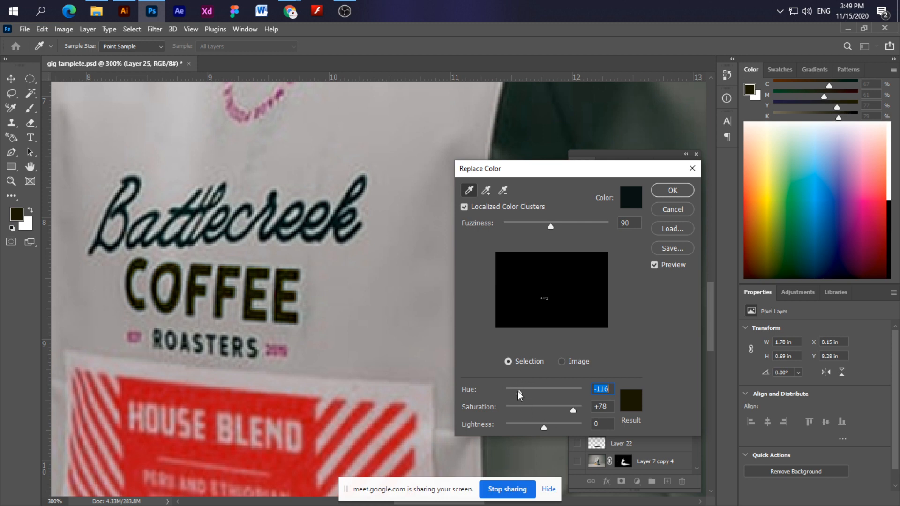
pyautogui.moveTo(518, 395); pyautogui.dragTo(532, 391)
pyautogui.moveTo(545, 428)
pyautogui.mouseDown()
pyautogui.moveTo(557, 431)
pyautogui.moveTo(550, 430)
pyautogui.mouseUp()
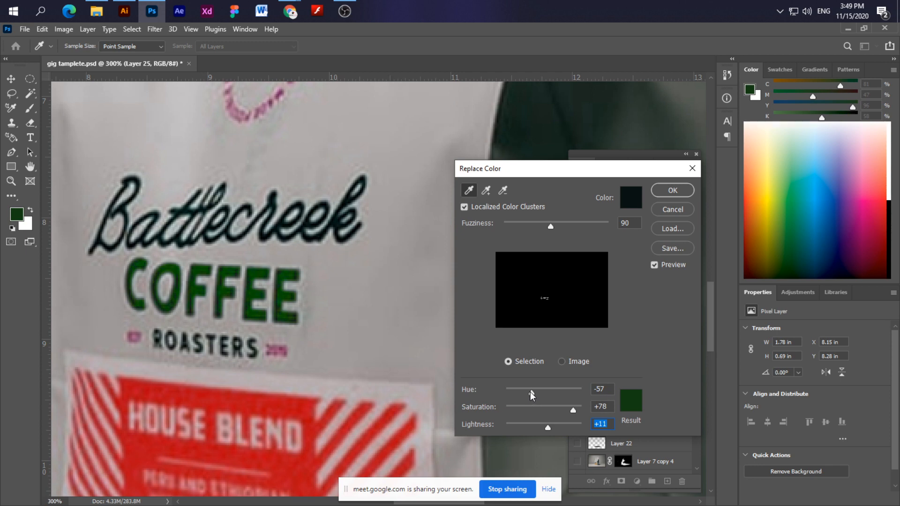
pyautogui.moveTo(532, 393); pyautogui.dragTo(528, 392)
pyautogui.moveTo(552, 229); pyautogui.dragTo(609, 227)
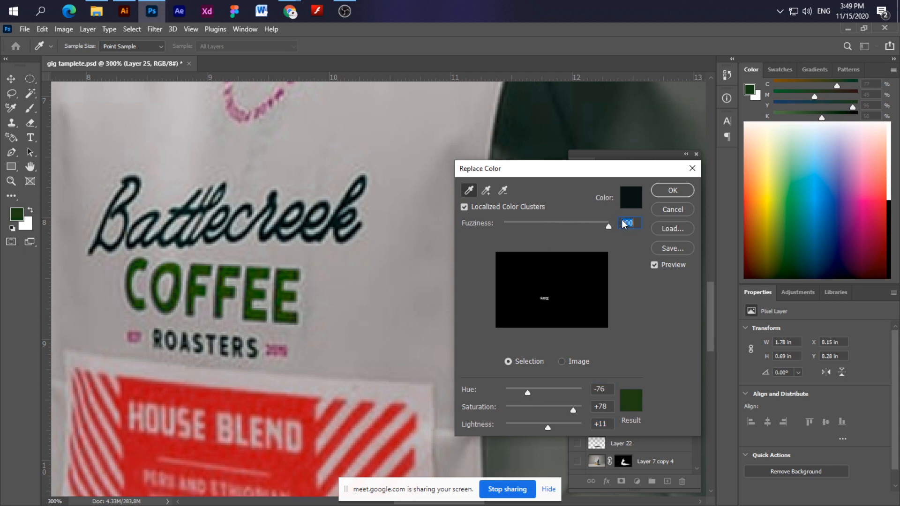
pyautogui.moveTo(526, 394); pyautogui.dragTo(575, 396)
pyautogui.click(673, 191)
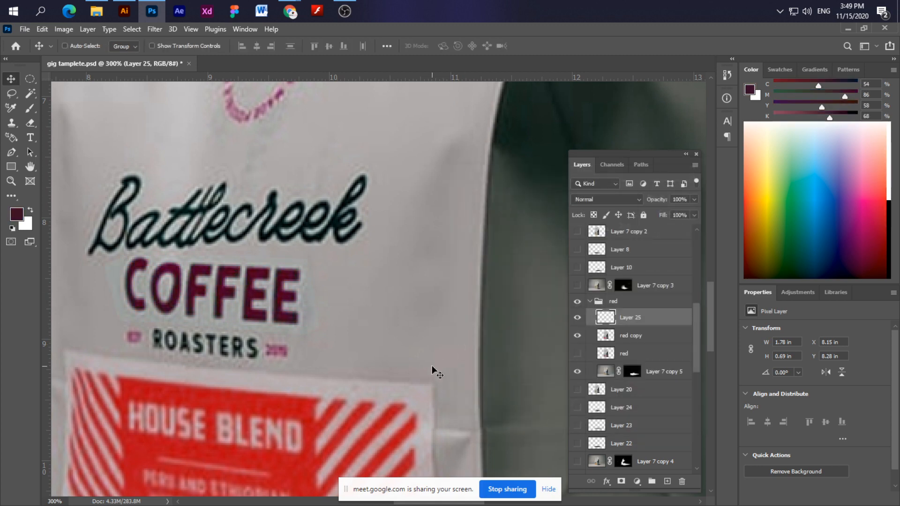
# Shift the COFFEE lettering on Layer 25 to purple using Hue/Saturation with hue -43.
pyautogui.scroll(-8, 432, 369)
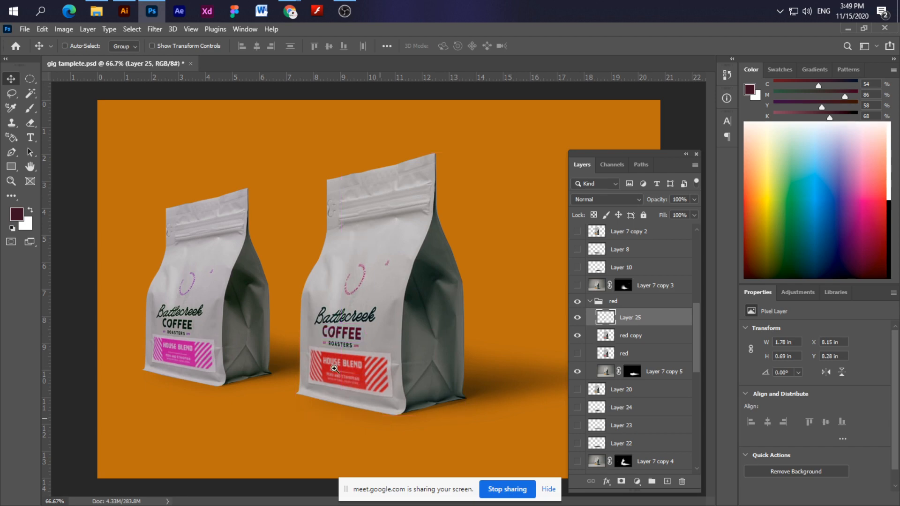
pyautogui.scroll(8, 334, 369)
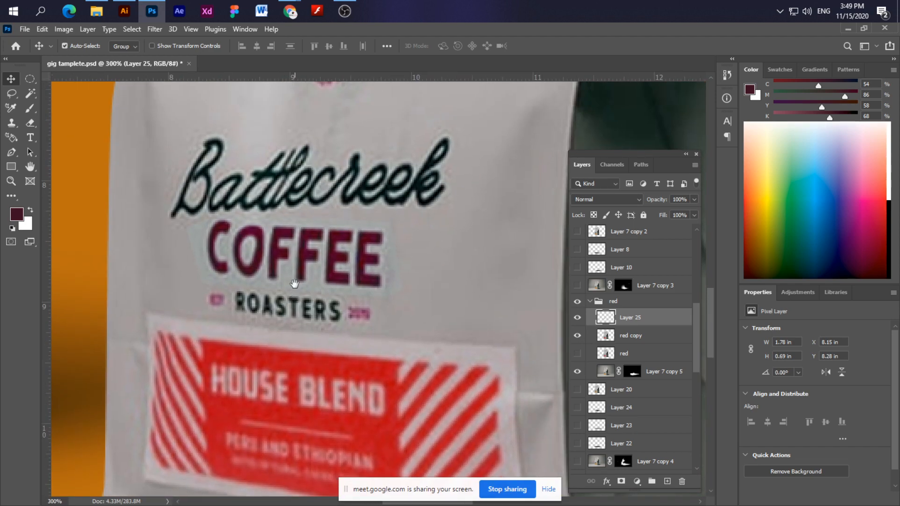
pyautogui.click(64, 30)
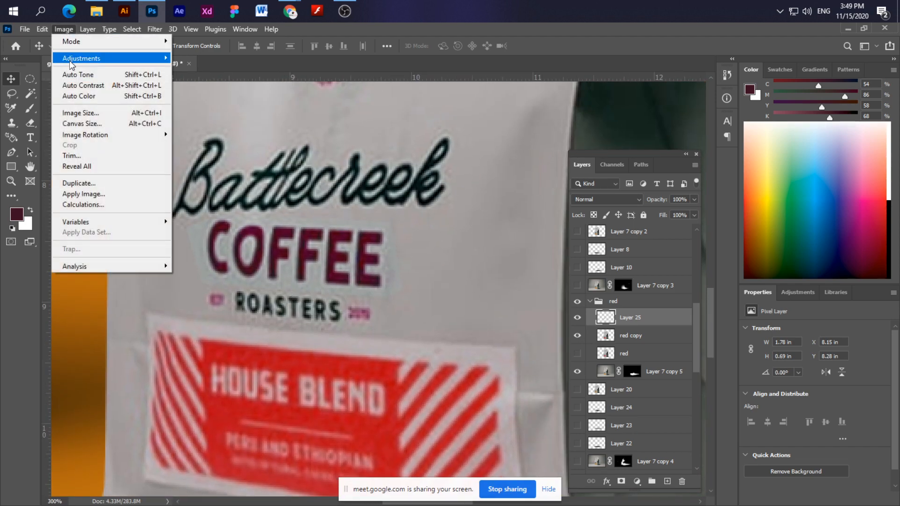
pyautogui.click(72, 31)
pyautogui.press('ctrl')
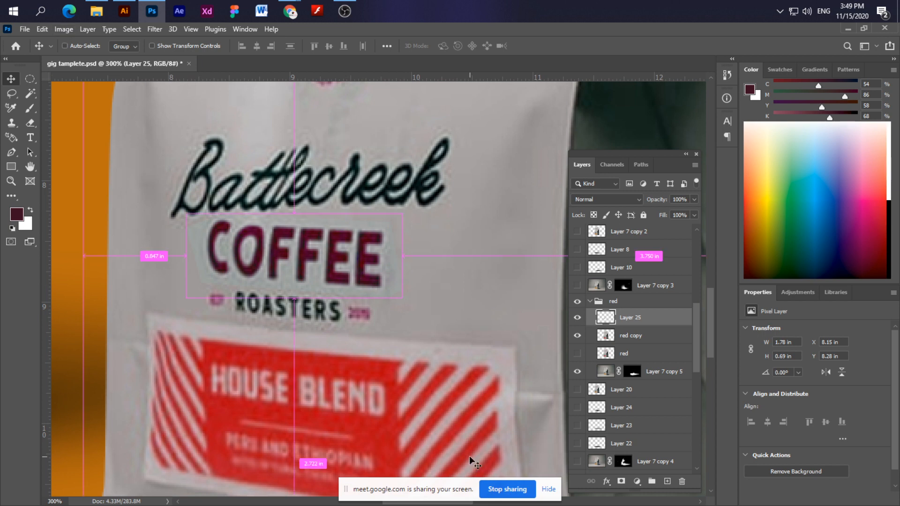
pyautogui.hotkey('ctrl', 'u')
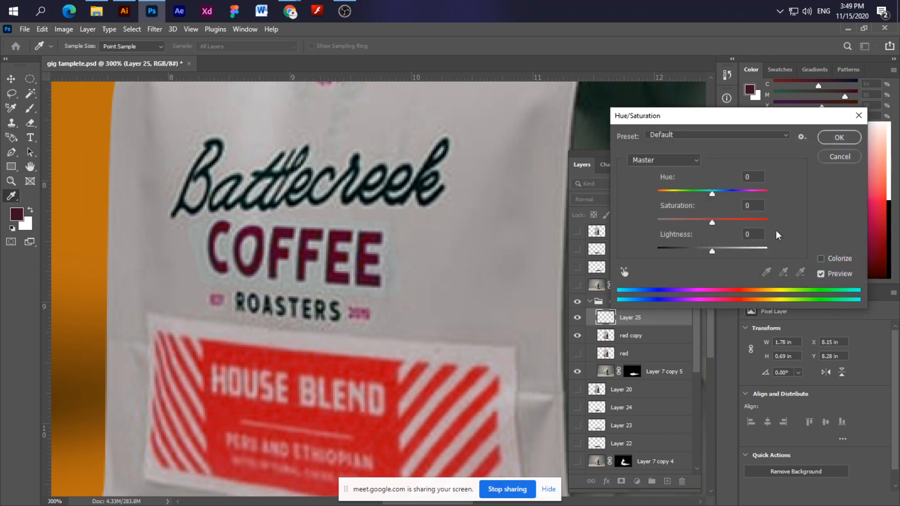
pyautogui.moveTo(716, 197); pyautogui.dragTo(689, 200)
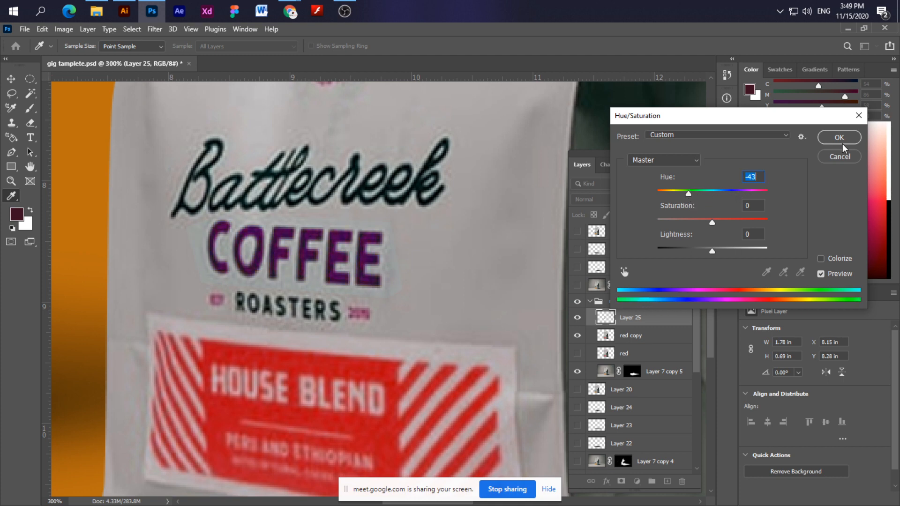
pyautogui.click(843, 140)
pyautogui.hotkey('ctrl', '-')
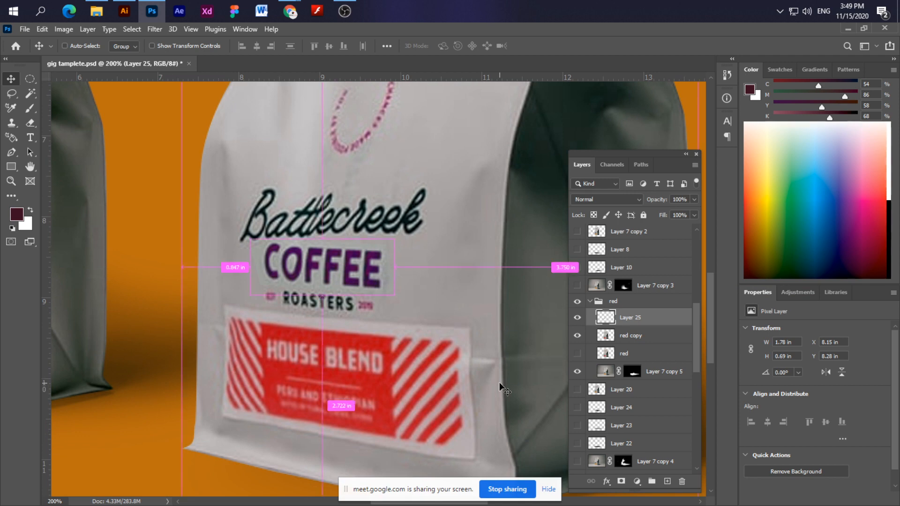
pyautogui.click(64, 29)
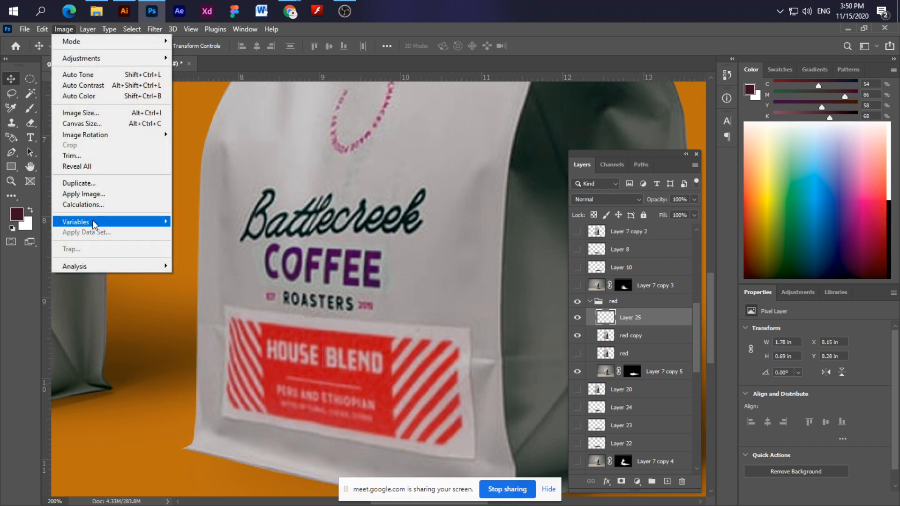
pyautogui.click(88, 29)
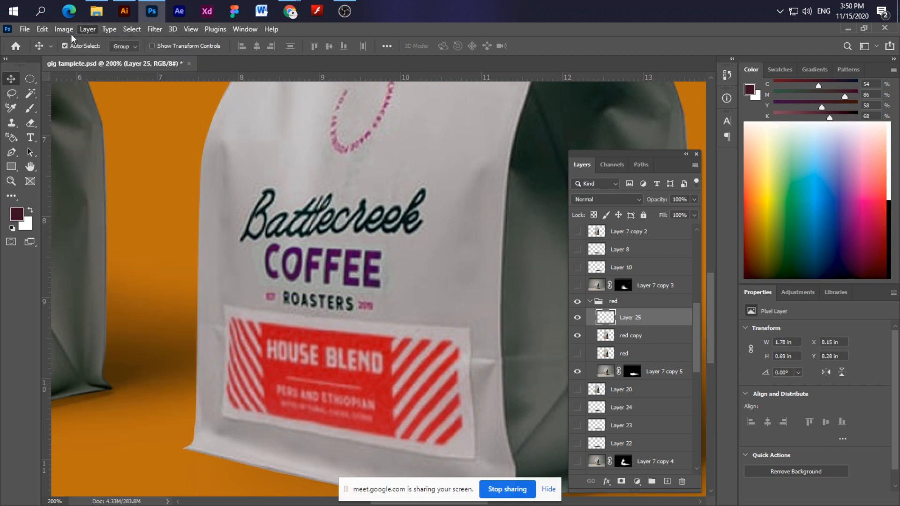
pyautogui.click(64, 29)
pyautogui.moveTo(77, 58)
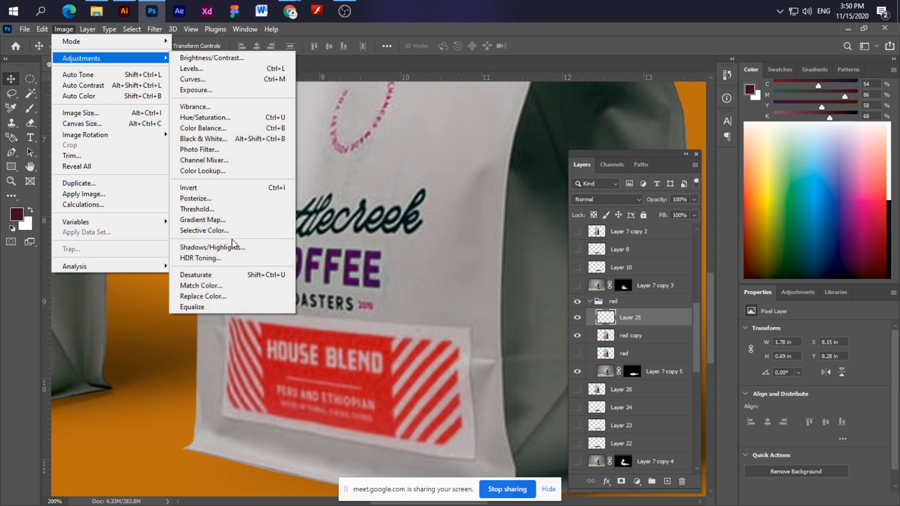
pyautogui.click(209, 301)
pyautogui.click(673, 210)
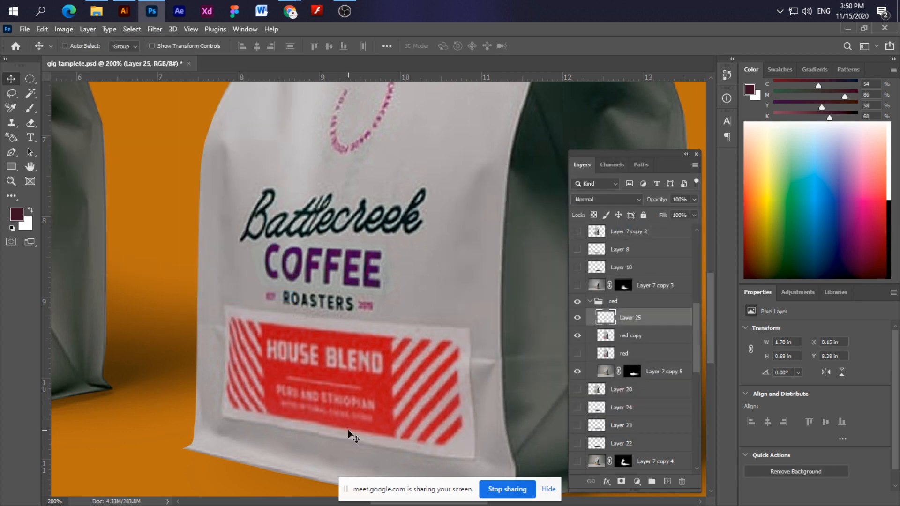
# Fit the whole composition in view and save the gig tamplete.psd document.
pyautogui.hotkey('ctrl', '-')
pyautogui.hotkey('ctrl', '-')
pyautogui.hotkey('ctrl', '-')
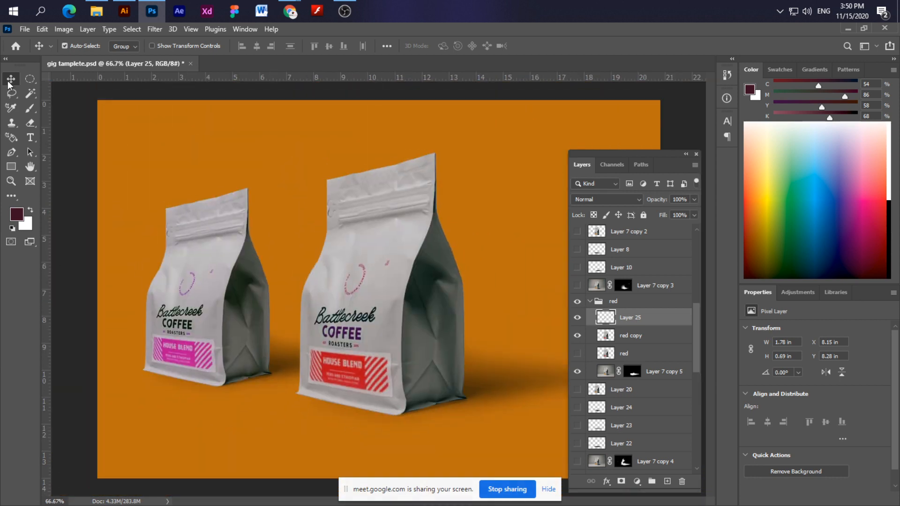
pyautogui.hotkey('ctrl', 's')
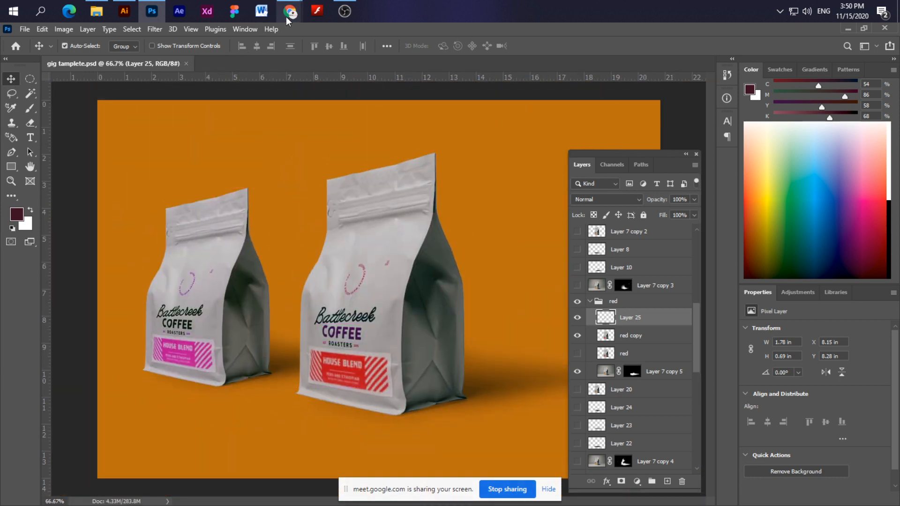
# Switch to Chrome, open Google Images in the new tab and search for "tshirt" pictures.
pyautogui.moveTo(291, 11)
pyautogui.click(229, 66)
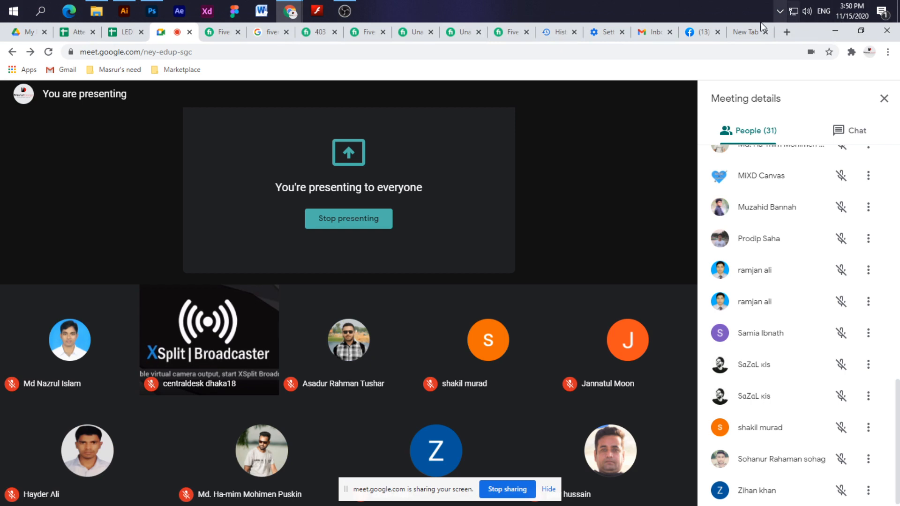
pyautogui.click(745, 32)
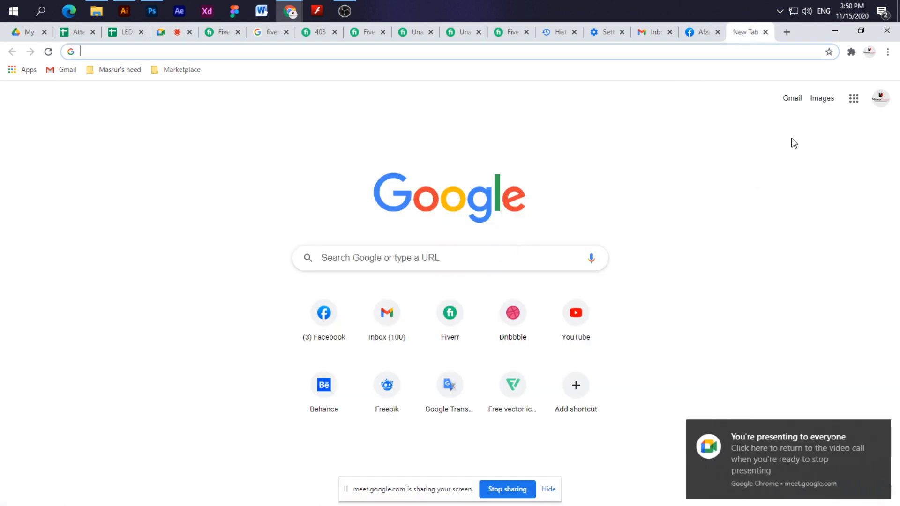
pyautogui.click(825, 100)
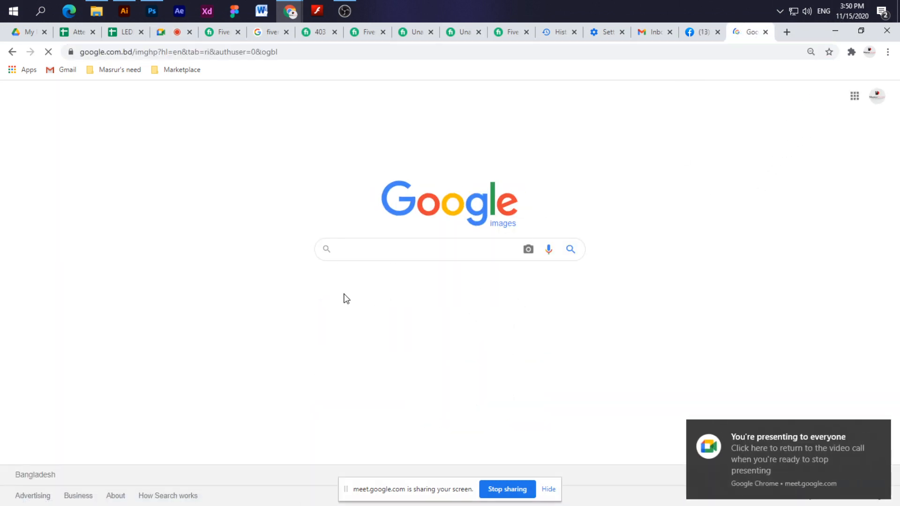
pyautogui.click(854, 96)
pyautogui.click(377, 251)
pyautogui.click(378, 251)
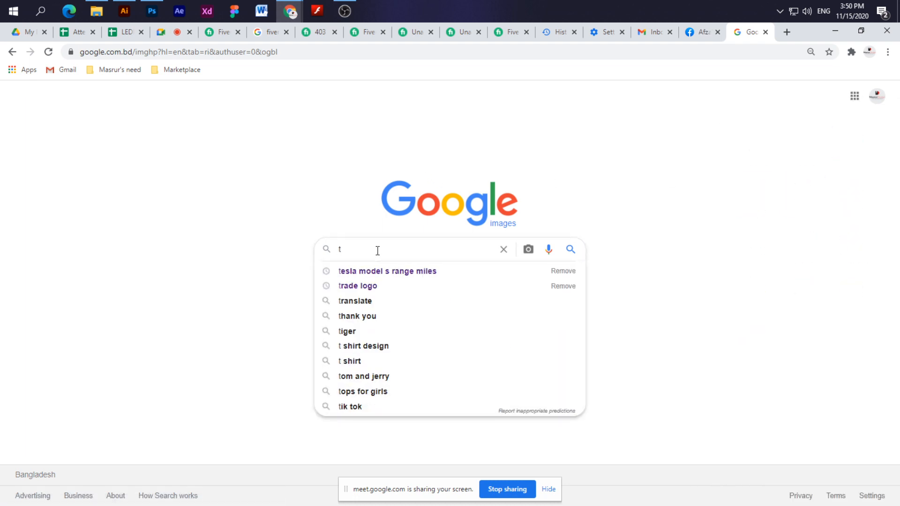
pyautogui.write('ts')
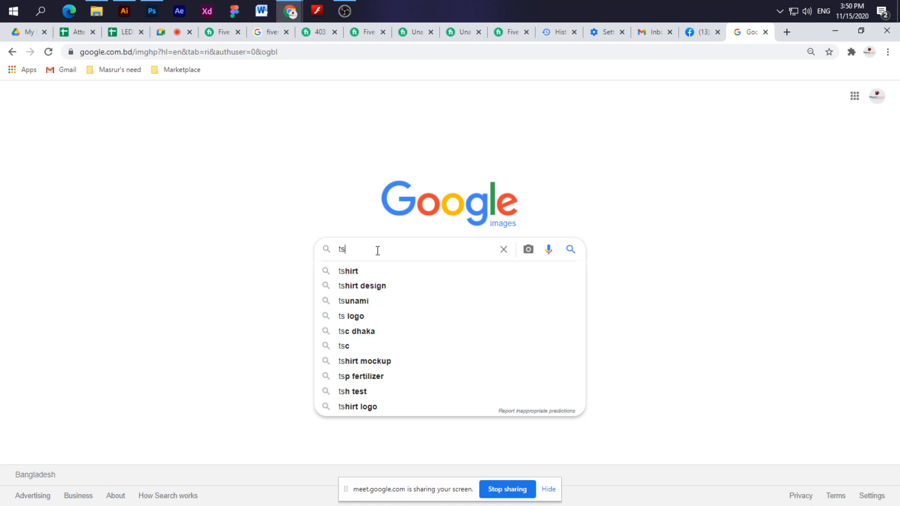
pyautogui.click(382, 270)
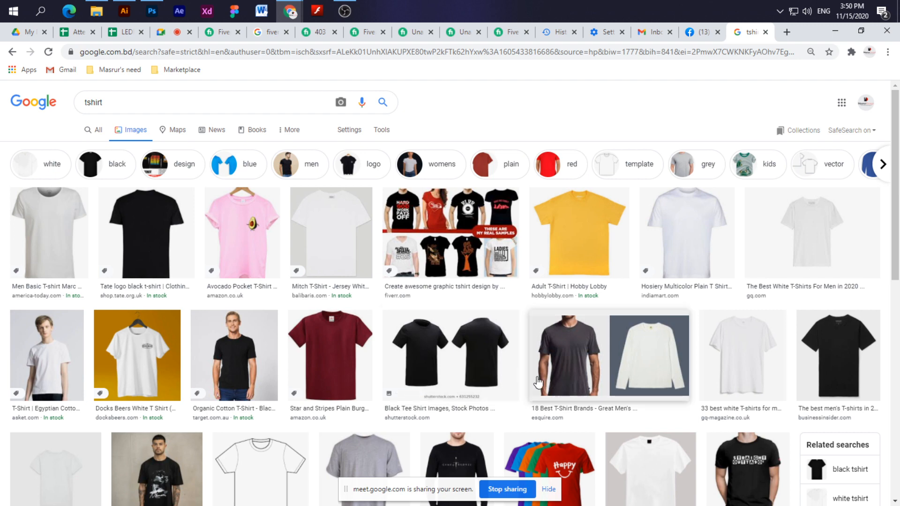
pyautogui.scroll(-1, 538, 382)
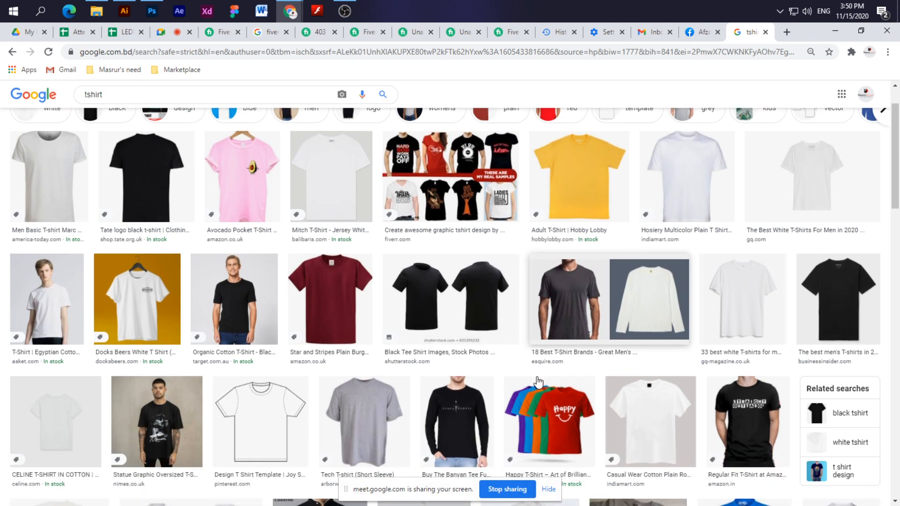
# Open the yellow Hobby Lobby Adult T-Shirt result and copy its image.
pyautogui.click(596, 185)
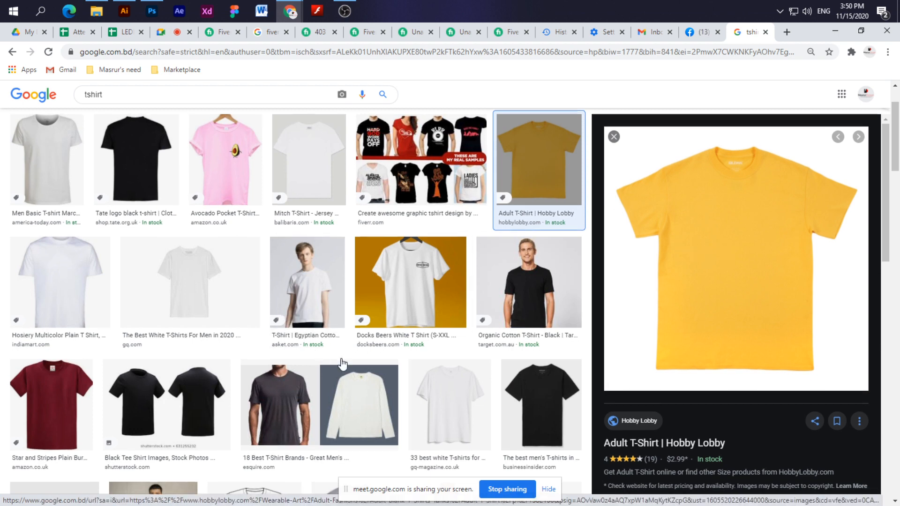
pyautogui.scroll(-3, 328, 357)
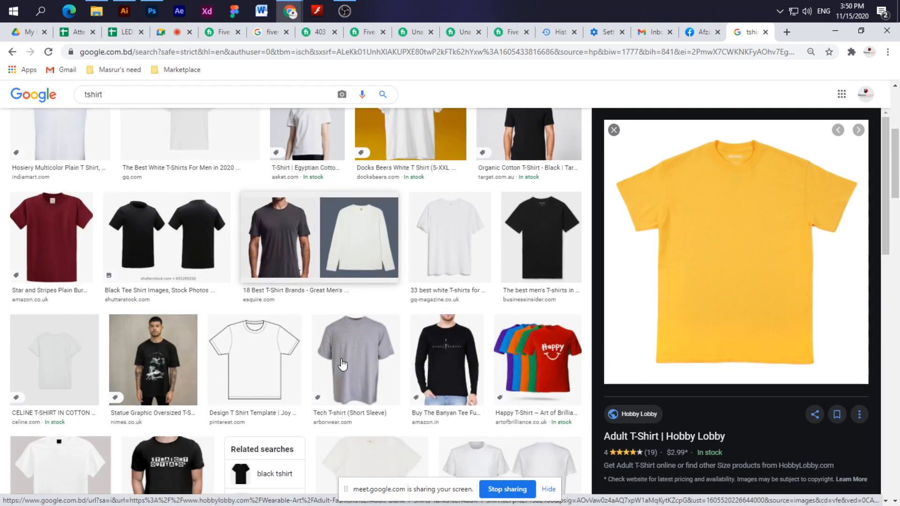
pyautogui.rightClick(700, 218)
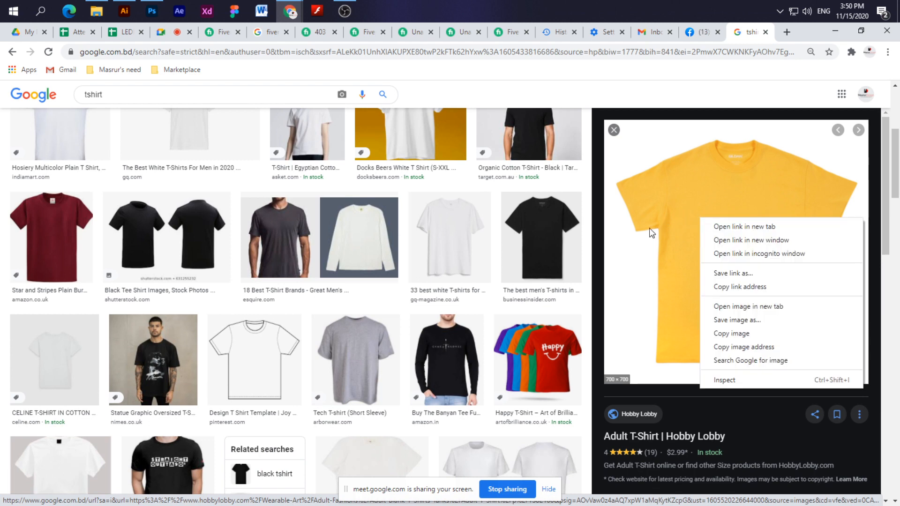
pyautogui.scroll(-4, 385, 392)
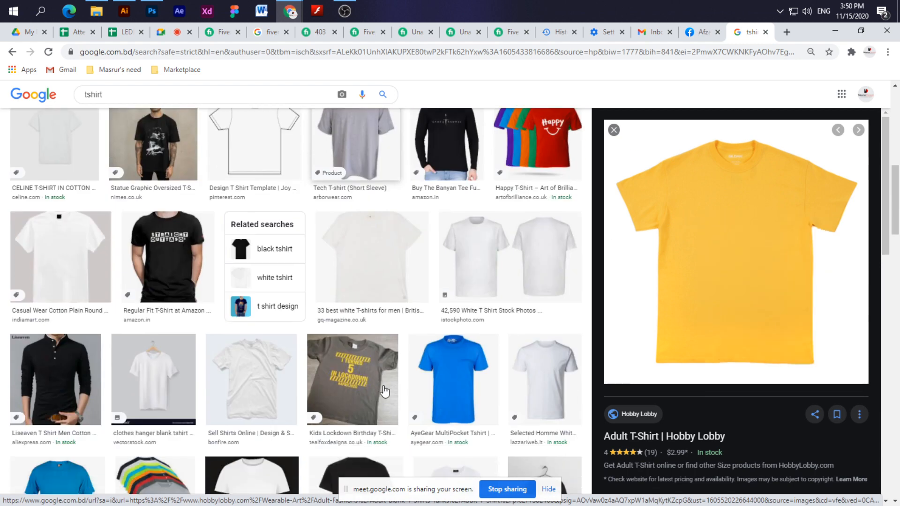
pyautogui.rightClick(739, 263)
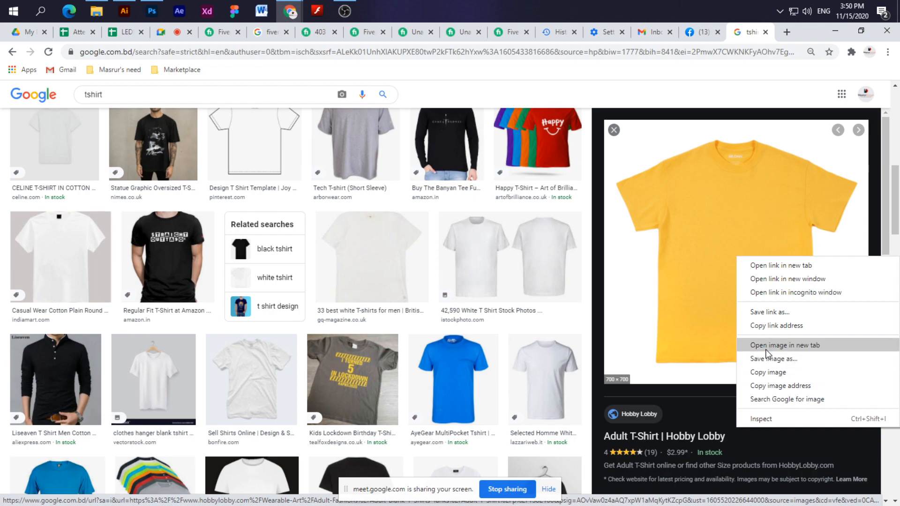
pyautogui.click(774, 372)
# Switch to Photoshop, create a 700 x 700 px document at 72 ppi and paste the t-shirt image into it.
pyautogui.hotkey('alt', 'Tab')
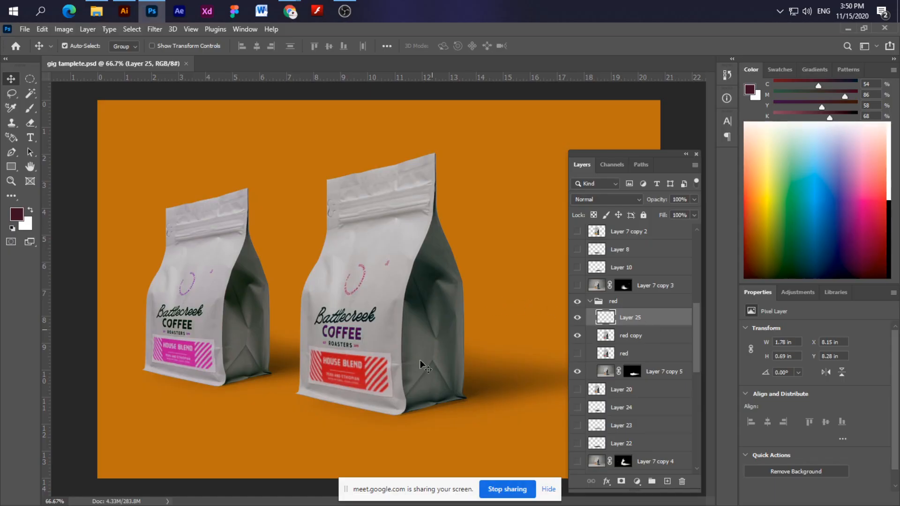
pyautogui.hotkey('ctrl', '-')
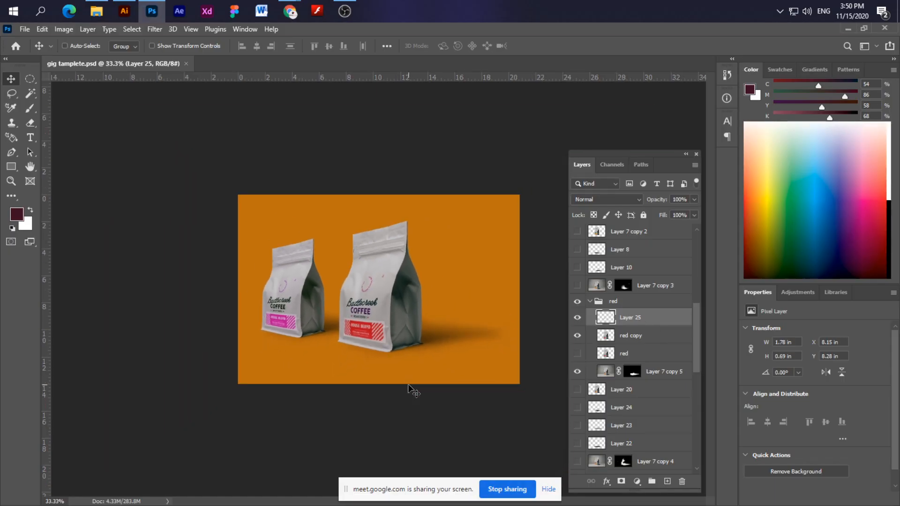
pyautogui.hotkey('ctrl', 'n')
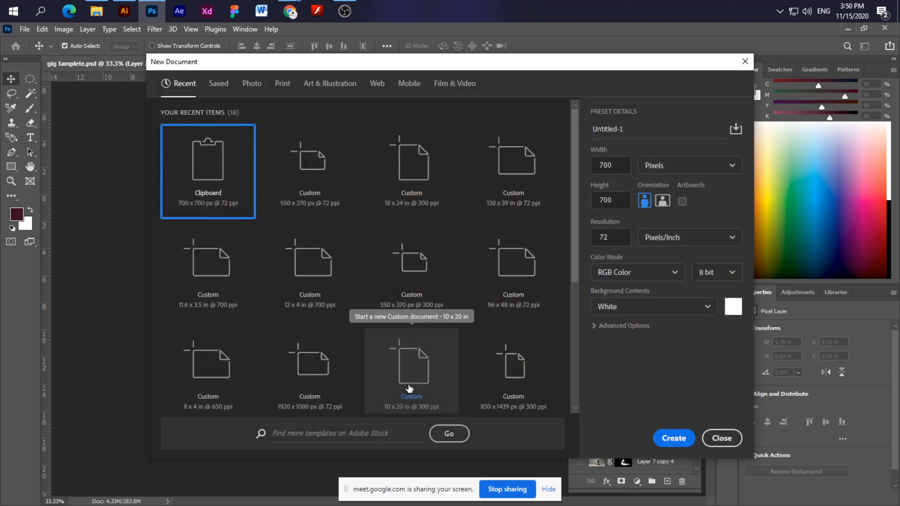
pyautogui.press('Return')
pyautogui.hotkey('ctrl', 'v')
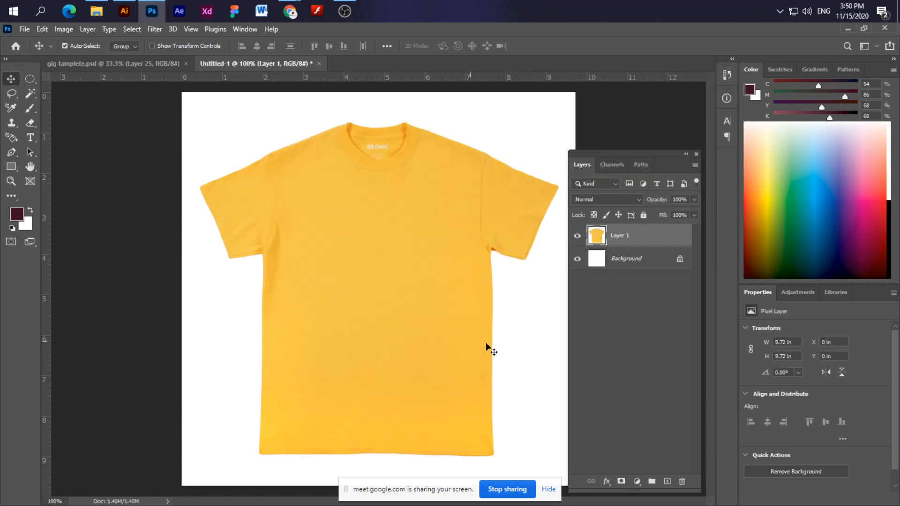
# Duplicate the t-shirt layer with the original hidden, and delete the copy's white background using the Magic Wand at tolerance 50.
pyautogui.hotkey('ctrl', 'j')
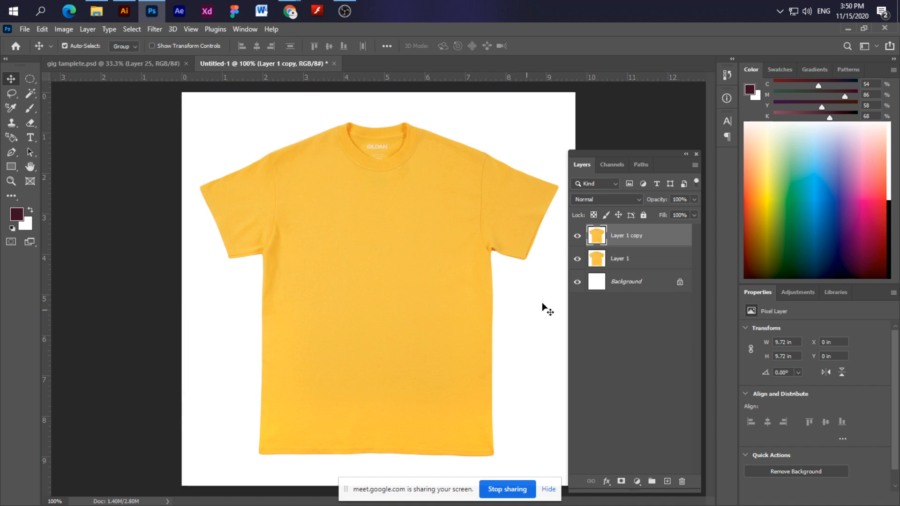
pyautogui.click(578, 260)
pyautogui.press('w')
pyautogui.click(277, 135)
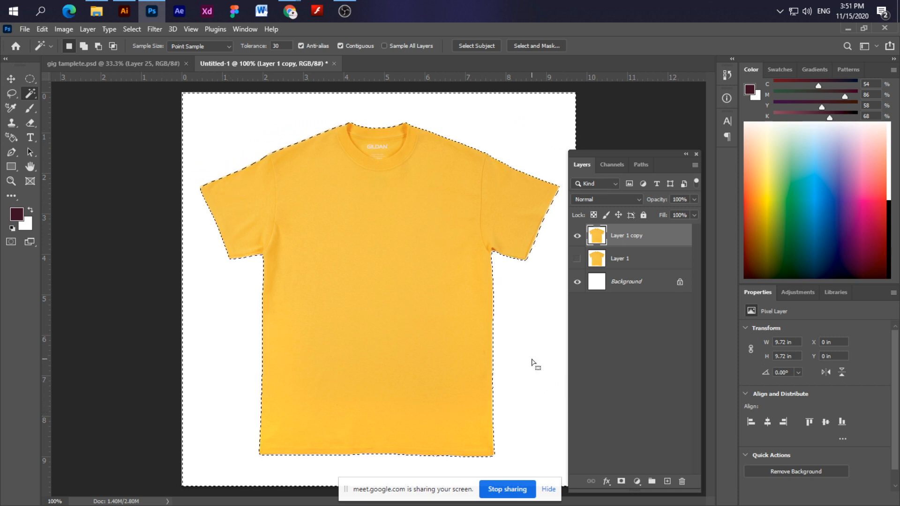
pyautogui.hotkey('ctrl', 'd')
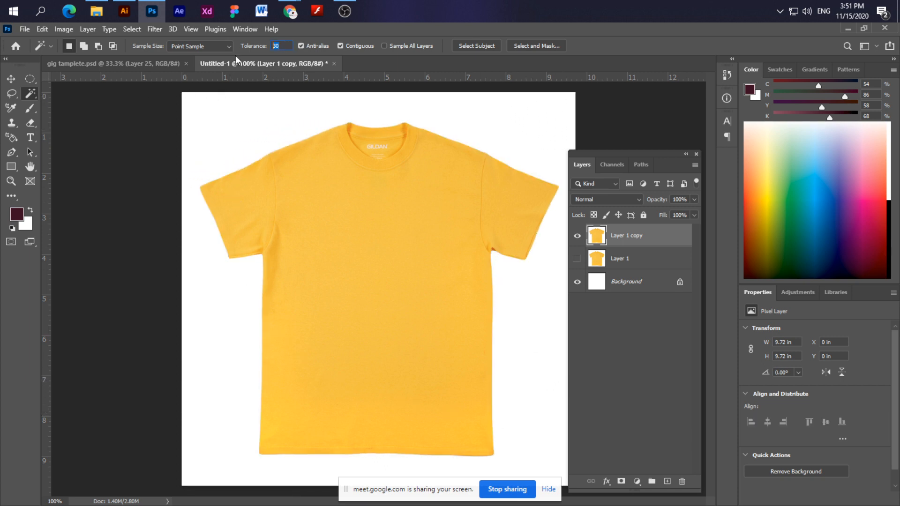
pyautogui.write('50')
pyautogui.click(249, 126)
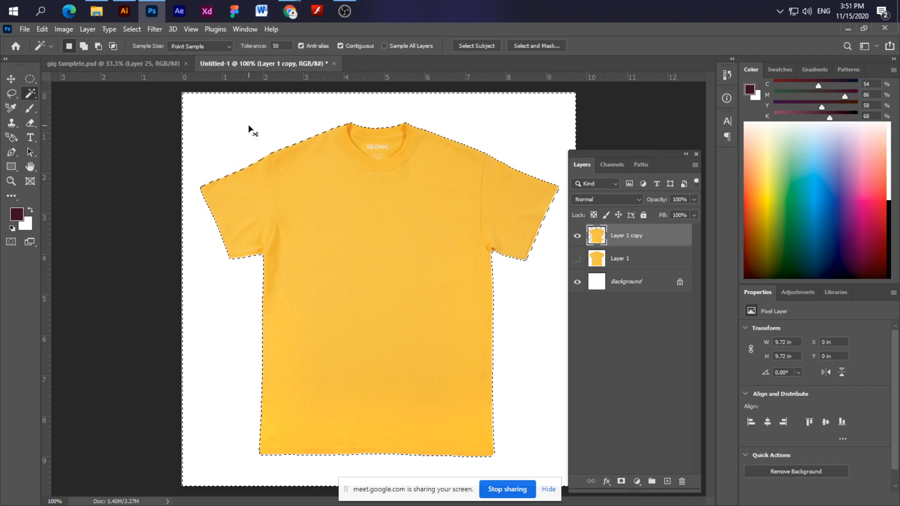
pyautogui.press('Delete')
pyautogui.hotkey('ctrl', 'd')
# Add a new layer directly above the Background and fill it with the dark maroon foreground color.
pyautogui.click(639, 288)
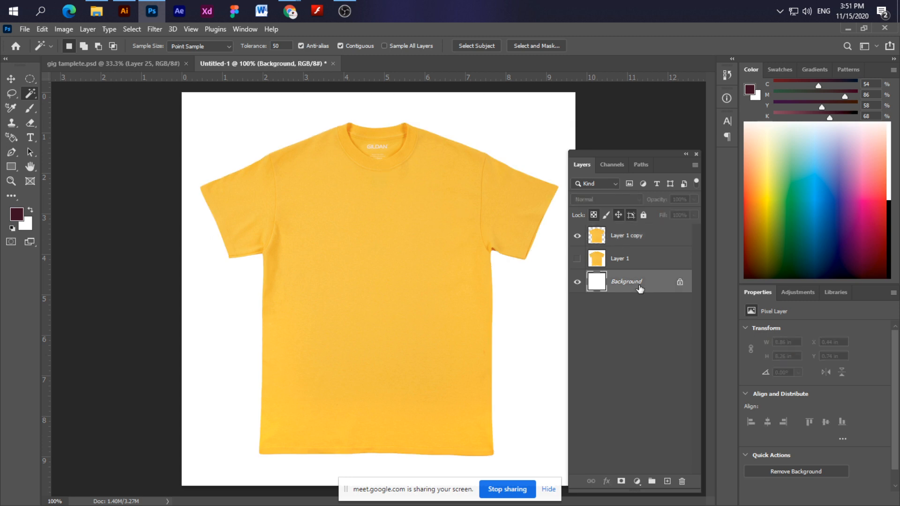
pyautogui.hotkey('ctrl', 'shift', 'n')
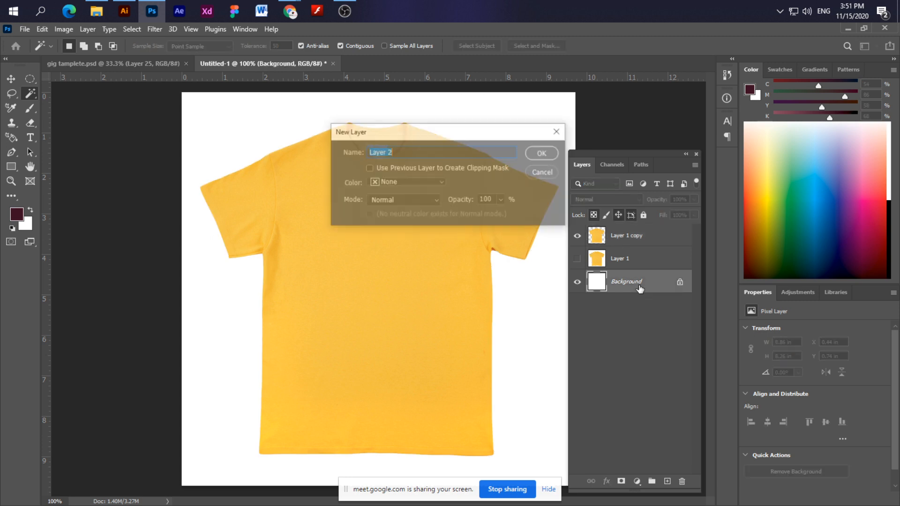
pyautogui.press('Return')
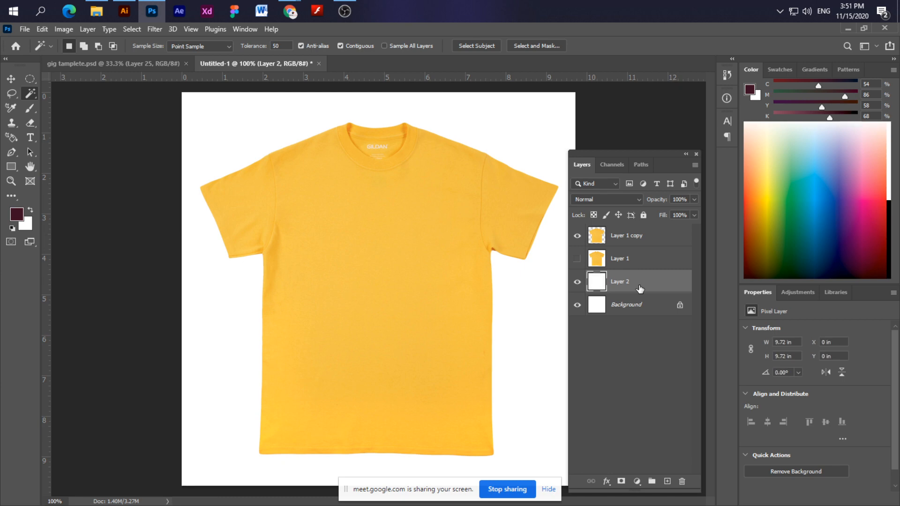
pyautogui.hotkey('alt', 'BackSpace')
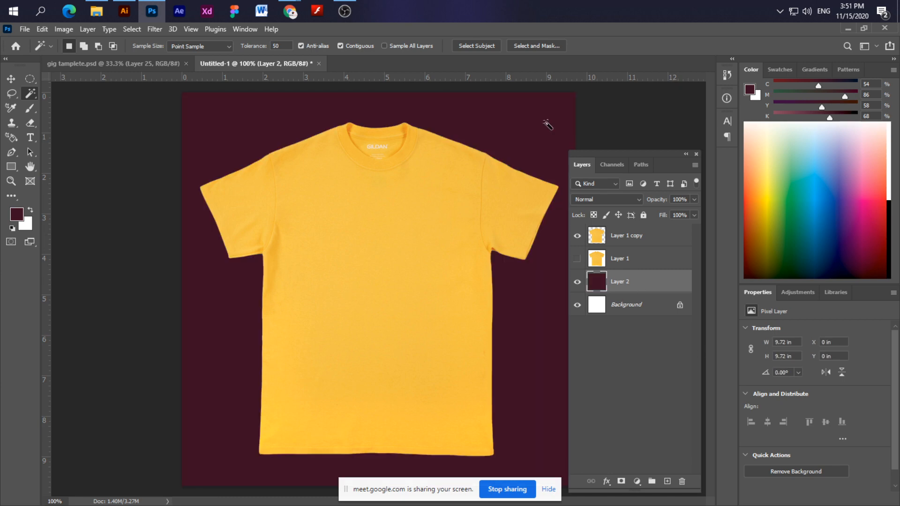
# Duplicate the cut-out t-shirt layer and hide the cut-out layer beneath the new copy.
pyautogui.click(10, 79)
pyautogui.click(275, 194)
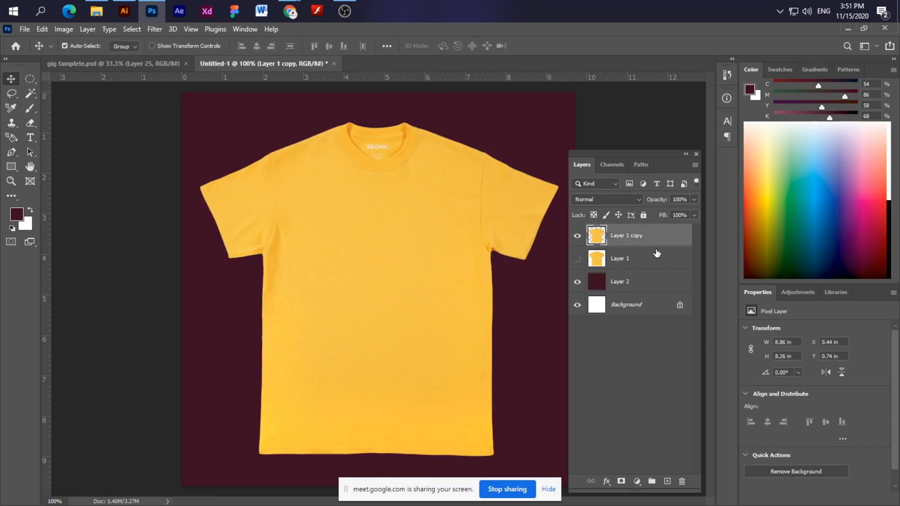
pyautogui.hotkey('ctrl', 'j')
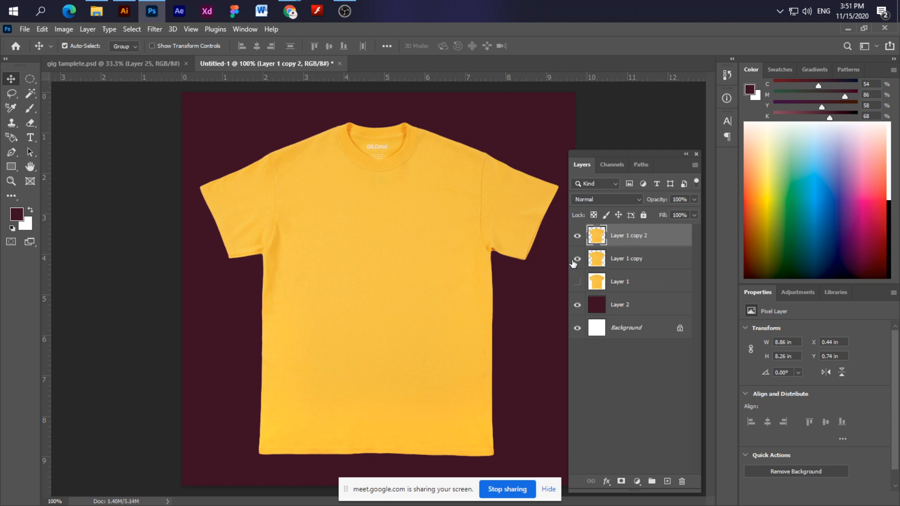
pyautogui.click(577, 258)
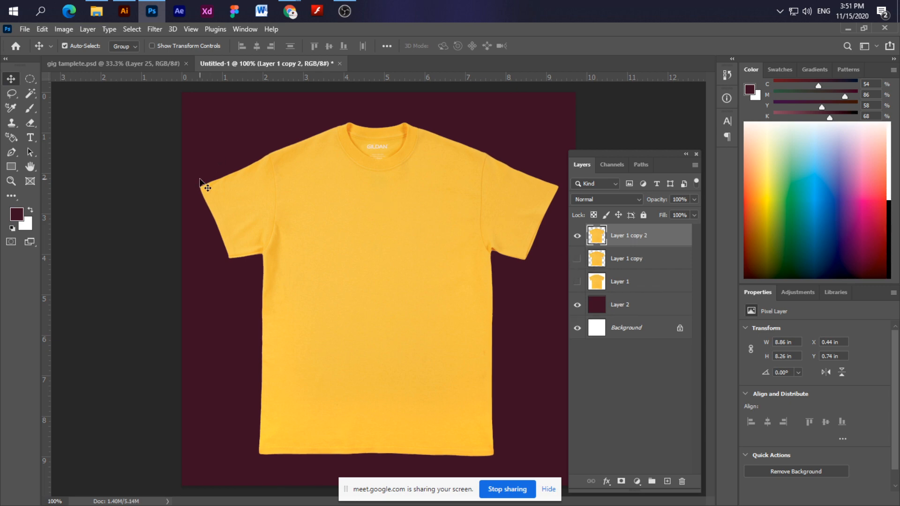
# Start Replace Color on the visible t-shirt copy, sampling the shirt's yellow with fuzziness 37.
pyautogui.click(65, 29)
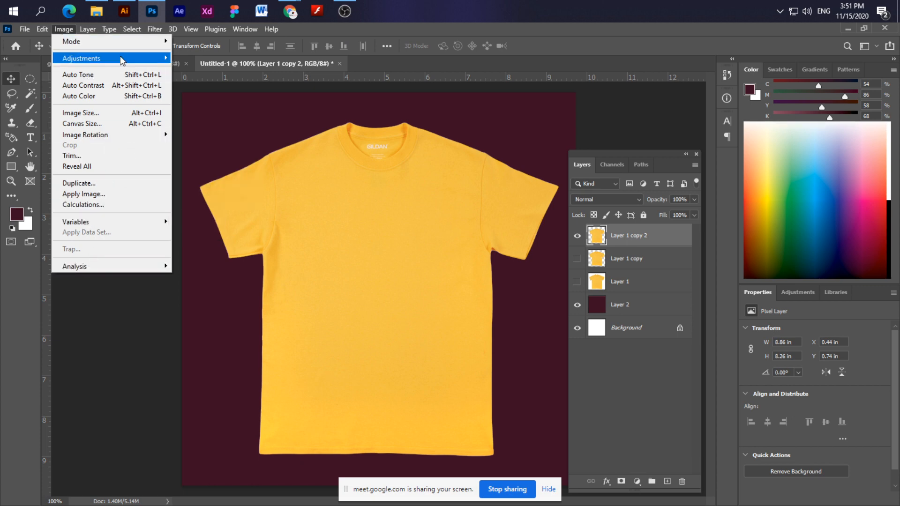
pyautogui.moveTo(121, 60)
pyautogui.click(231, 296)
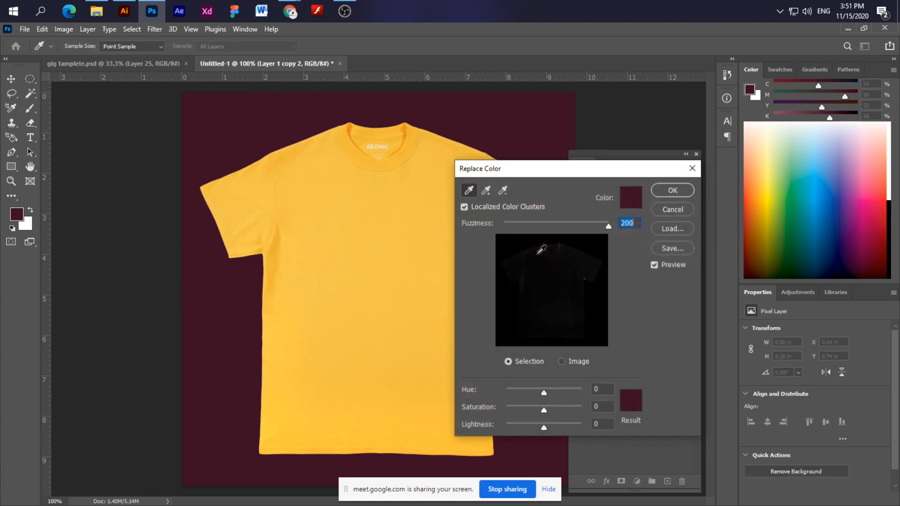
pyautogui.click(373, 231)
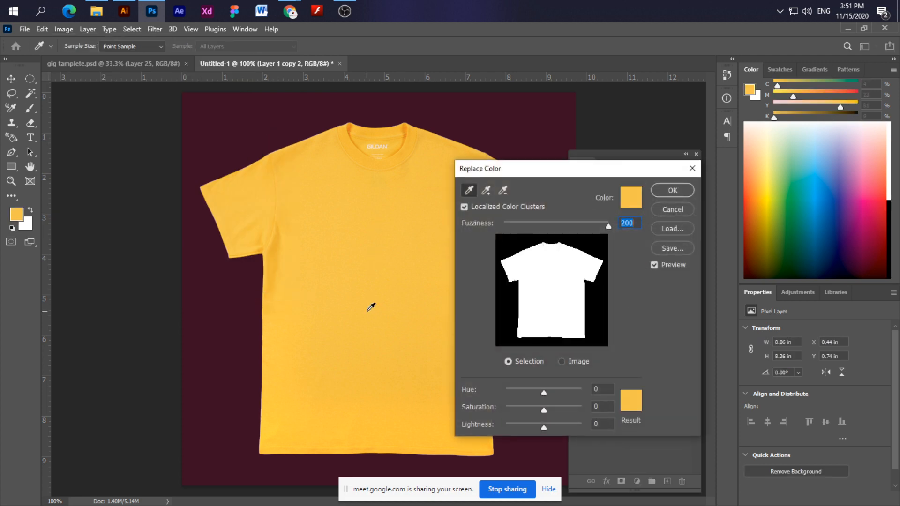
pyautogui.moveTo(608, 229); pyautogui.dragTo(527, 230)
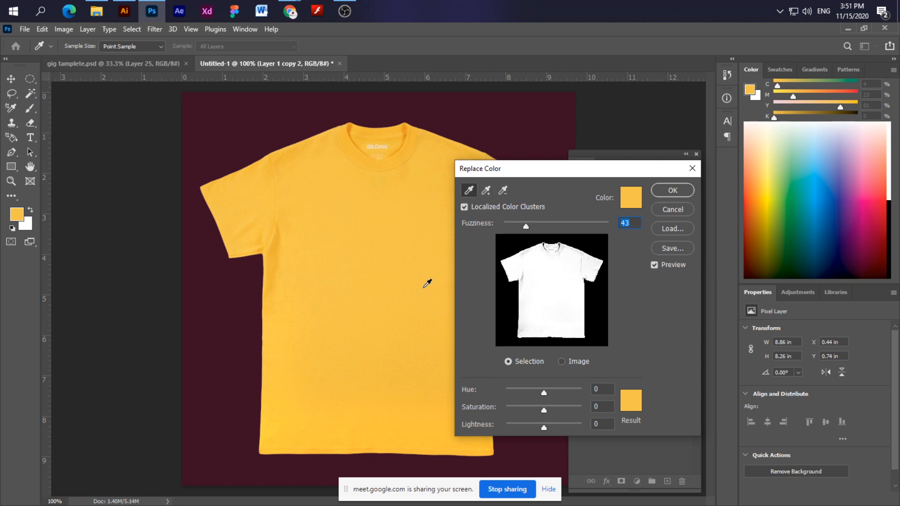
pyautogui.click(384, 277)
pyautogui.moveTo(526, 228); pyautogui.dragTo(524, 228)
# Recolor the sampled shirt orange with hue -23, saturation +32, lightness -8 and fuzziness about 84.
pyautogui.moveTo(543, 393); pyautogui.dragTo(539, 393)
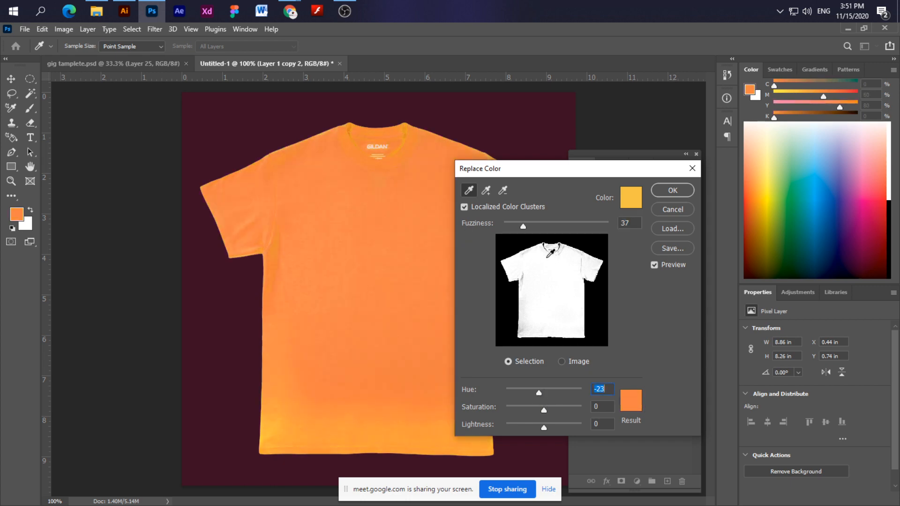
pyautogui.moveTo(521, 228); pyautogui.dragTo(531, 225)
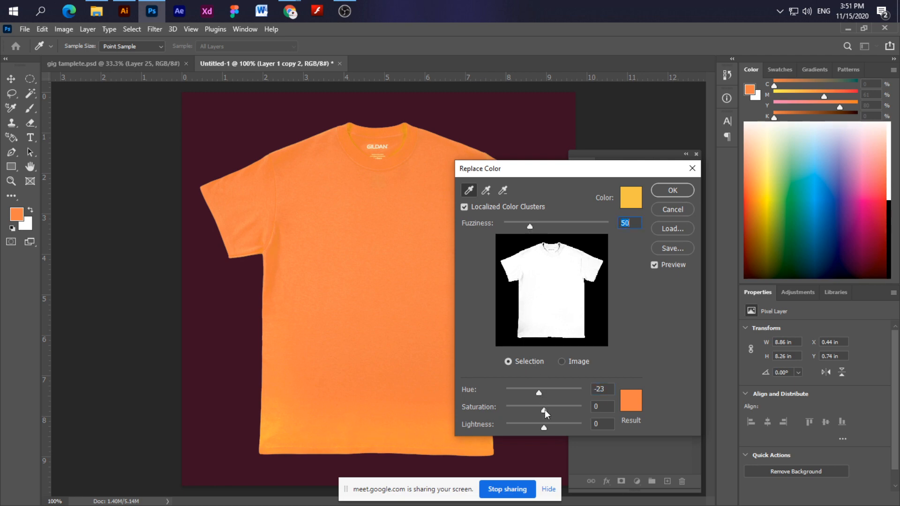
pyautogui.moveTo(545, 407)
pyautogui.mouseDown()
pyautogui.moveTo(565, 408)
pyautogui.moveTo(548, 426)
pyautogui.moveTo(563, 410)
pyautogui.moveTo(533, 413)
pyautogui.moveTo(556, 409)
pyautogui.moveTo(547, 424)
pyautogui.mouseUp()
pyautogui.moveTo(528, 226); pyautogui.dragTo(529, 227)
pyautogui.moveTo(545, 427); pyautogui.dragTo(541, 427)
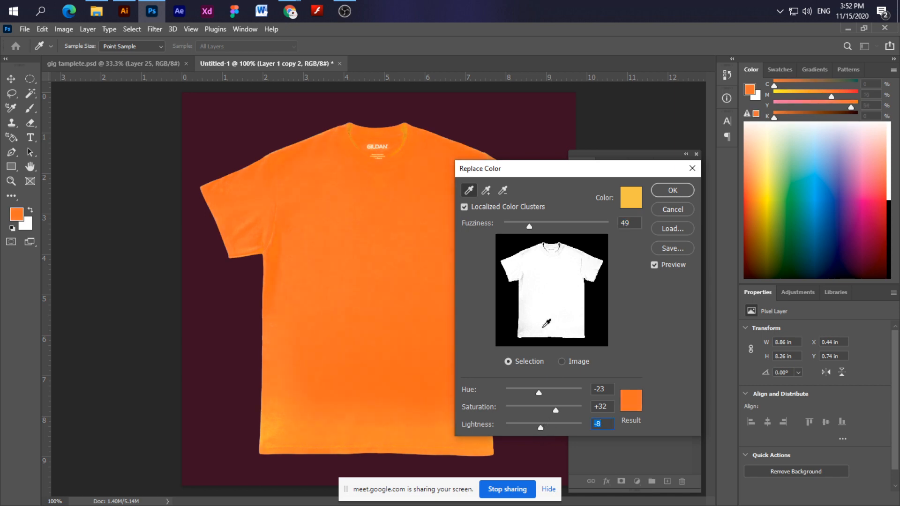
pyautogui.moveTo(530, 227); pyautogui.dragTo(542, 227)
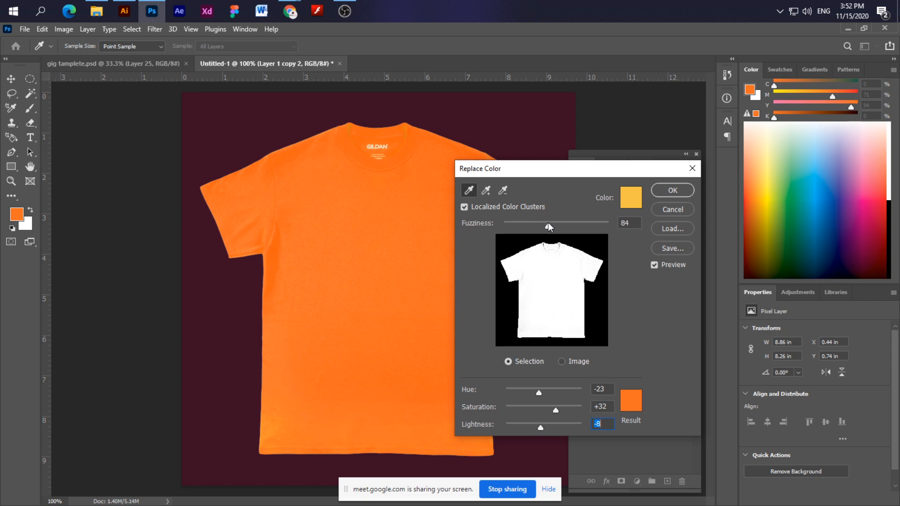
pyautogui.moveTo(549, 227); pyautogui.dragTo(550, 227)
pyautogui.click(665, 193)
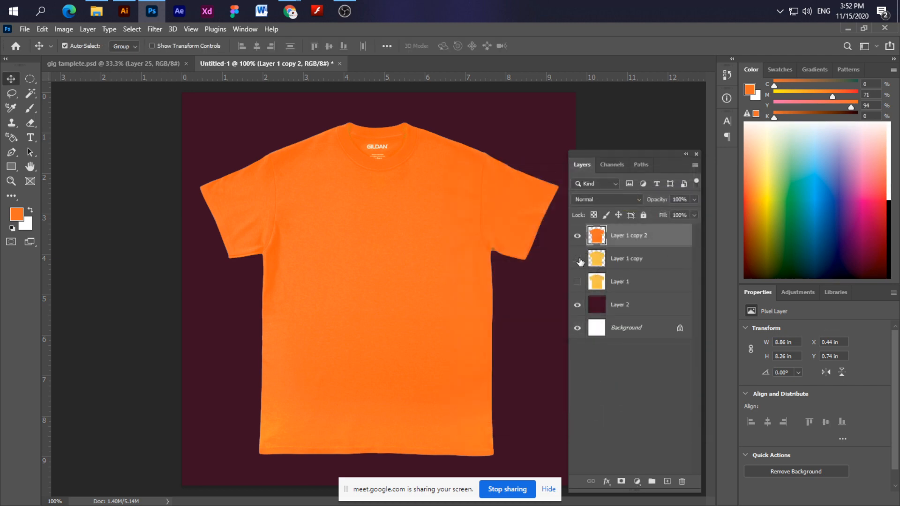
# Compare the orange t-shirt with the yellow cut-out by toggling the layers' visibility.
pyautogui.click(577, 257)
pyautogui.click(577, 236)
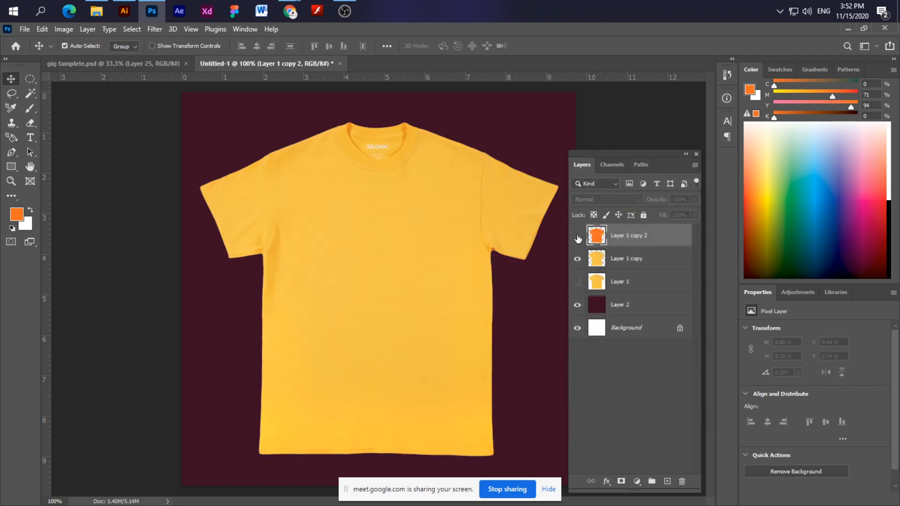
pyautogui.click(577, 237)
pyautogui.click(577, 236)
pyautogui.click(578, 237)
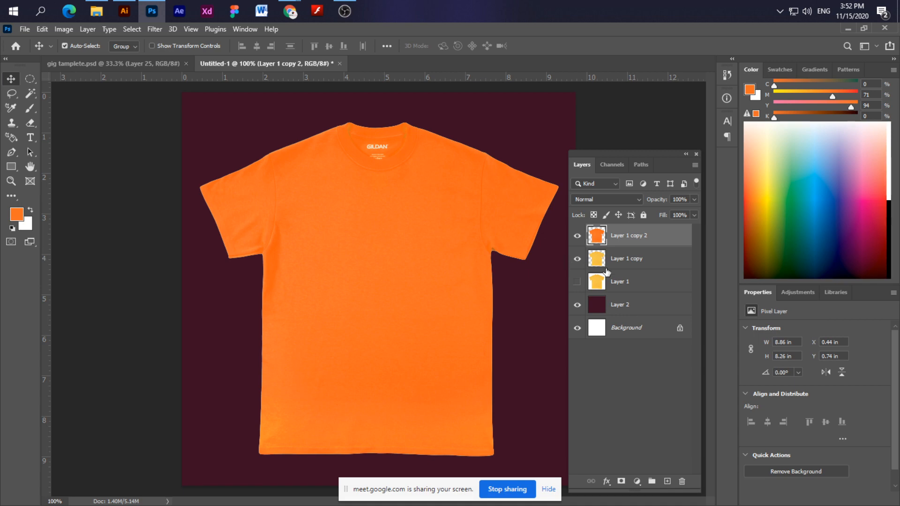
# Duplicate the yellow cut-out layer Layer 1 copy and leave only the new duplicate visible among the shirt layers.
pyautogui.click(629, 265)
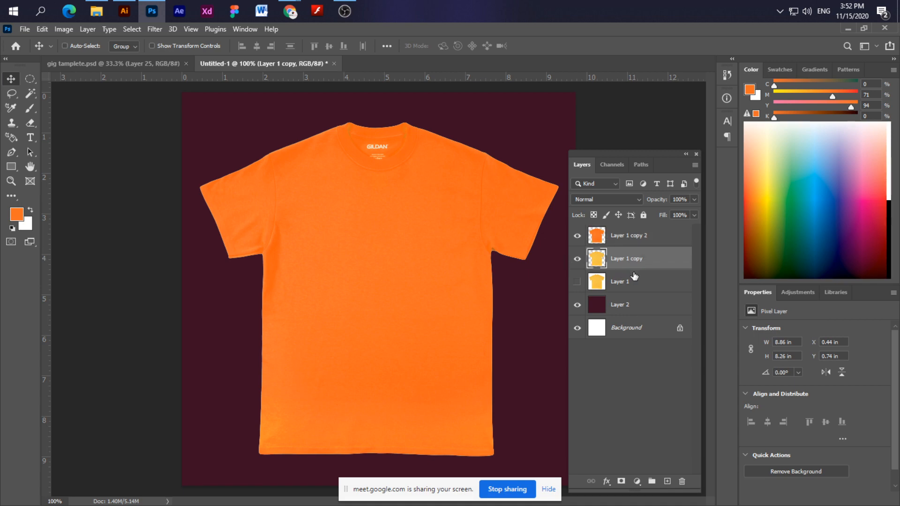
pyautogui.hotkey('ctrl', 'j')
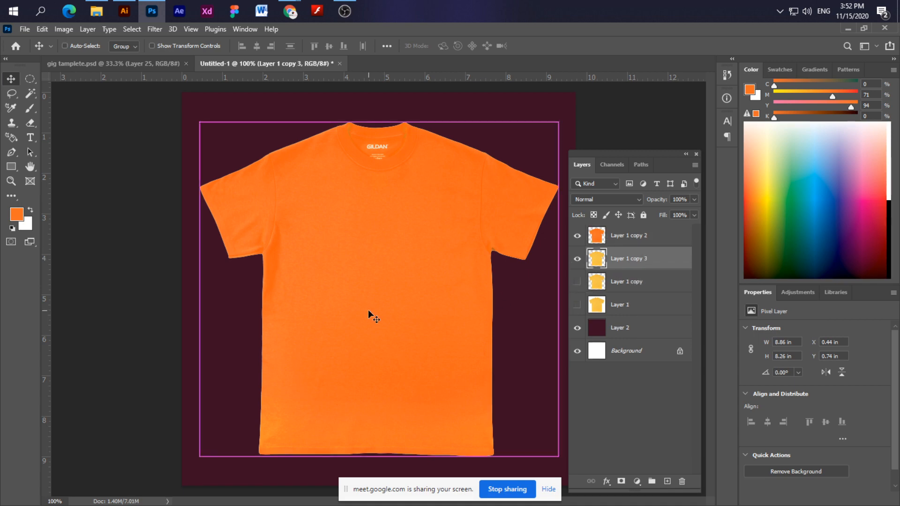
pyautogui.click(578, 236)
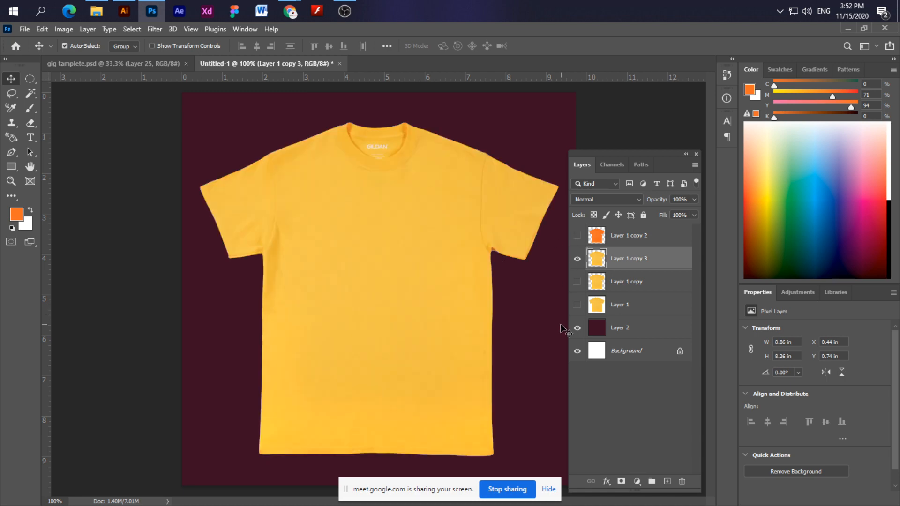
pyautogui.press('ctrl')
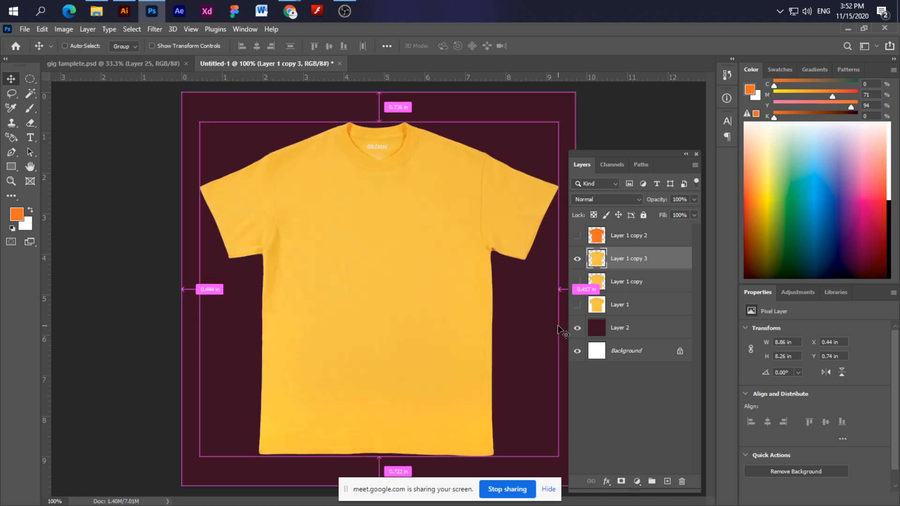
# Recolor the visible yellow t-shirt duplicate blue using Hue/Saturation with hue -180.
pyautogui.hotkey('ctrl', 'u')
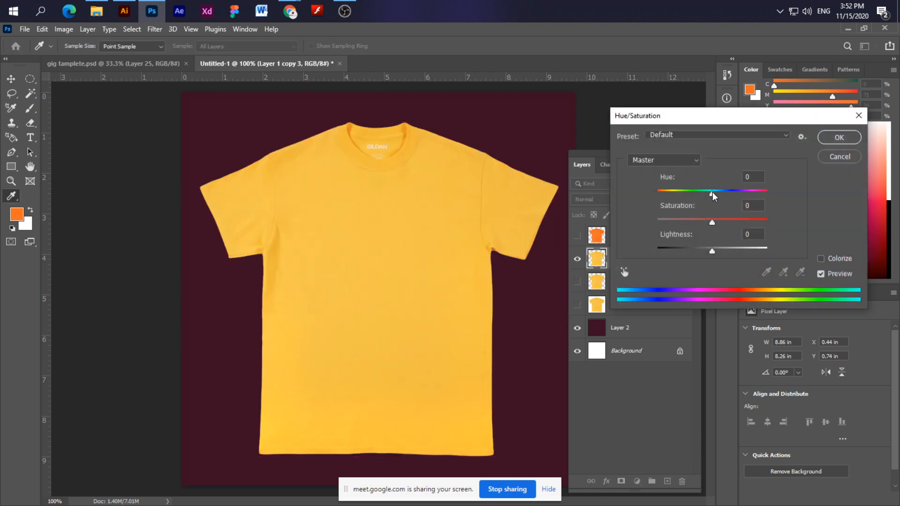
pyautogui.moveTo(713, 196); pyautogui.dragTo(648, 222)
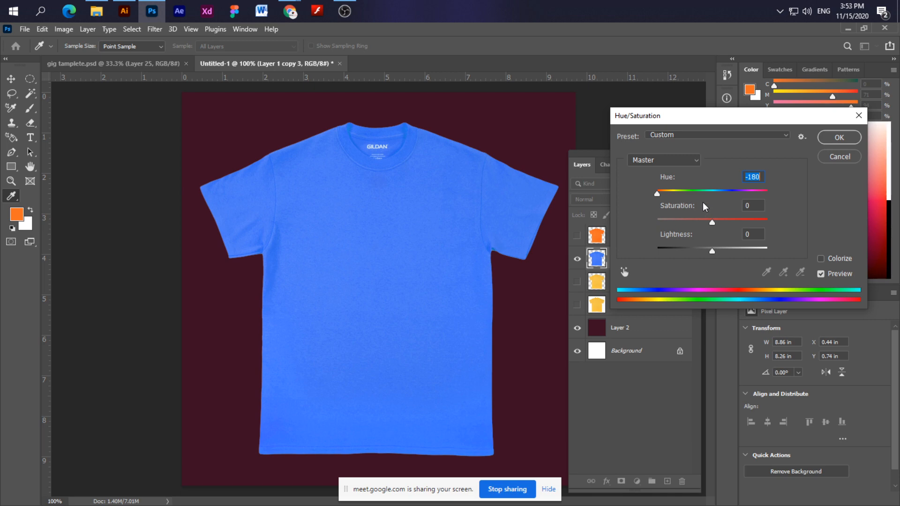
pyautogui.click(852, 140)
# Duplicate the blue t-shirt layer, hide the original, and recolor the duplicate pink using Hue/Saturation with hue +105.
pyautogui.hotkey('ctrl', 'j')
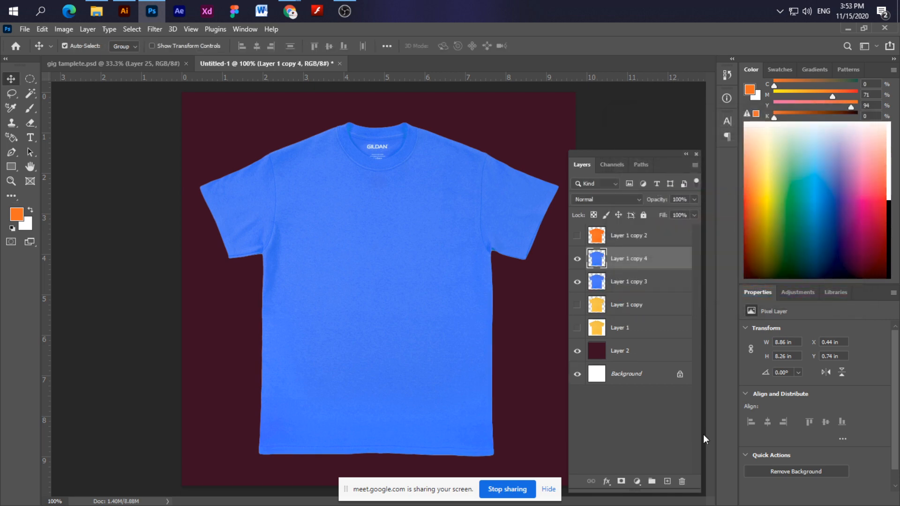
pyautogui.click(578, 282)
pyautogui.hotkey('ctrl', 'u')
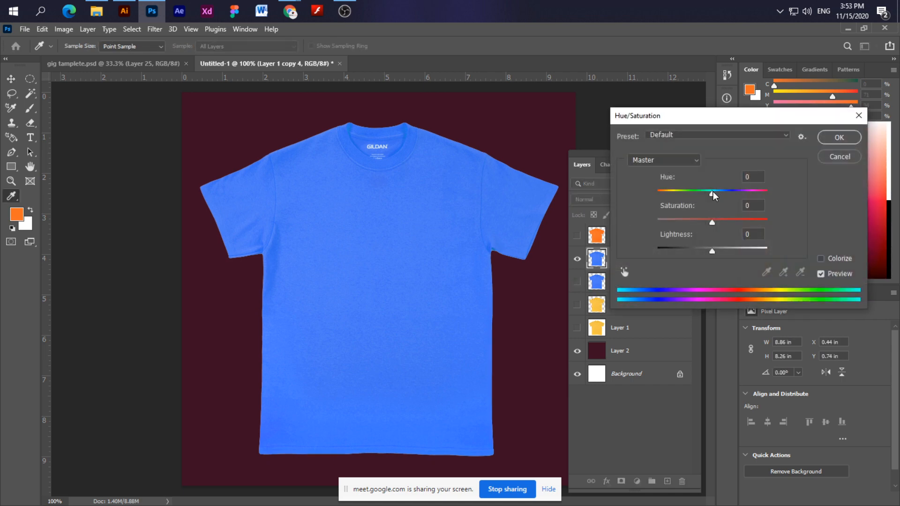
pyautogui.moveTo(712, 195); pyautogui.dragTo(752, 193)
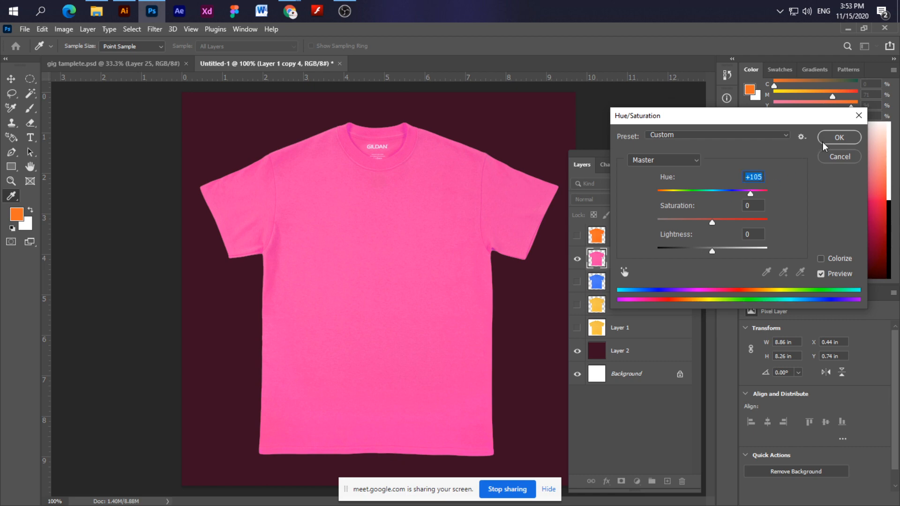
pyautogui.click(839, 137)
# Duplicate the pink t-shirt layer and hide the original pink layer beneath it.
pyautogui.press('v')
pyautogui.hotkey('ctrl', 'j')
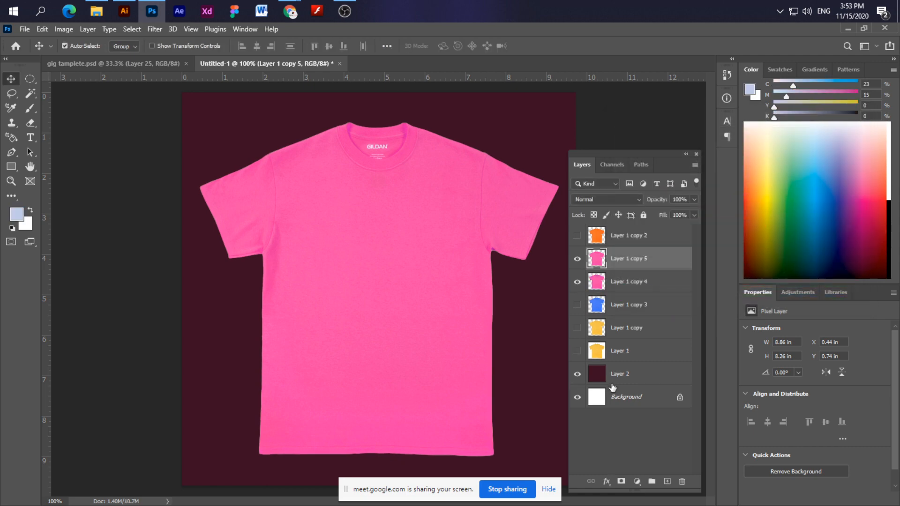
pyautogui.click(577, 283)
# Try recoloring the new pink duplicate red using Hue/Saturation with hue +19, saturation +100 and lightness -28.
pyautogui.hotkey('ctrl', 'u')
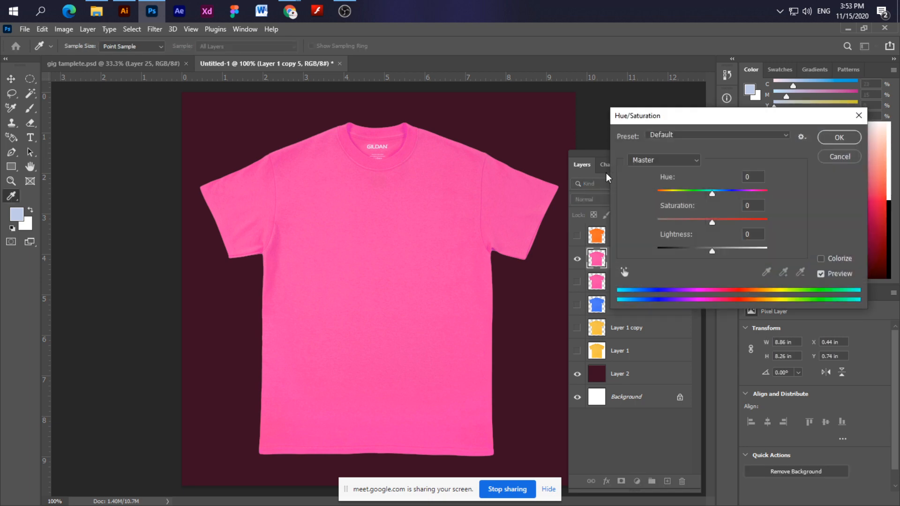
pyautogui.moveTo(713, 194); pyautogui.dragTo(752, 196)
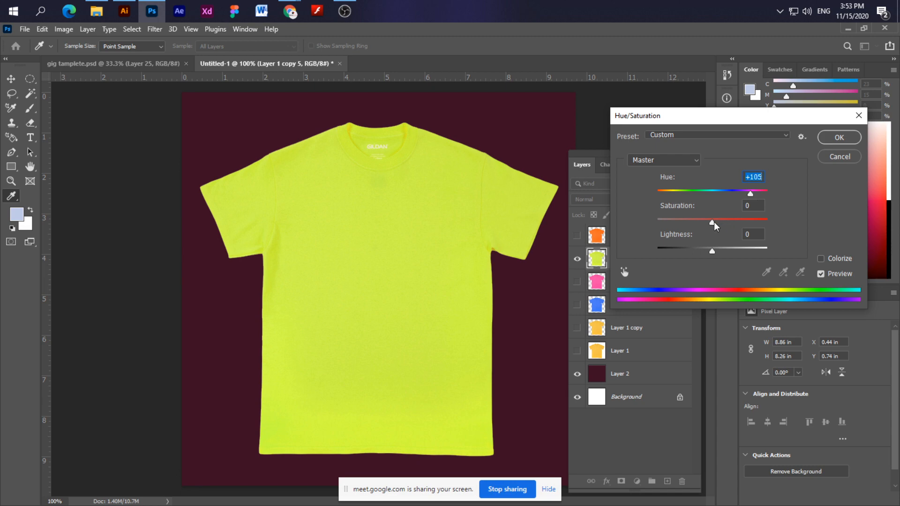
pyautogui.moveTo(713, 221); pyautogui.dragTo(744, 193)
pyautogui.click(760, 207)
pyautogui.moveTo(712, 251); pyautogui.dragTo(694, 250)
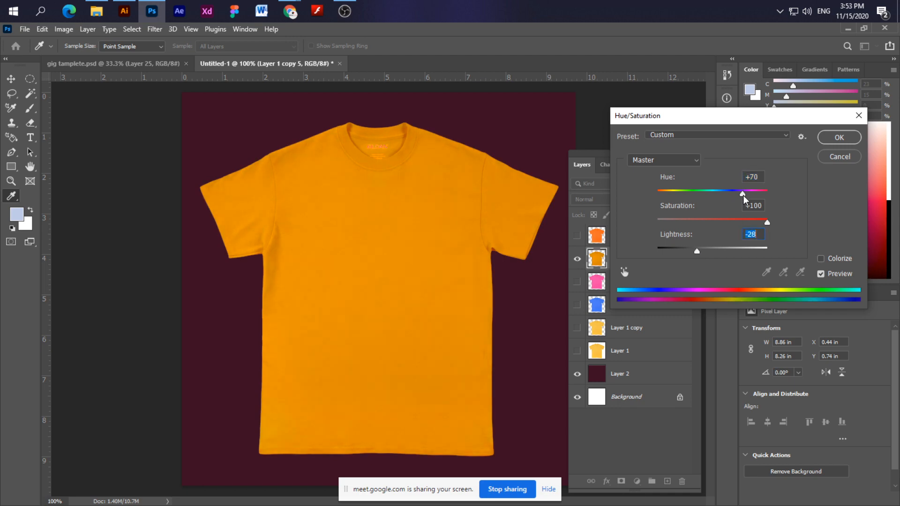
pyautogui.moveTo(743, 194); pyautogui.dragTo(724, 198)
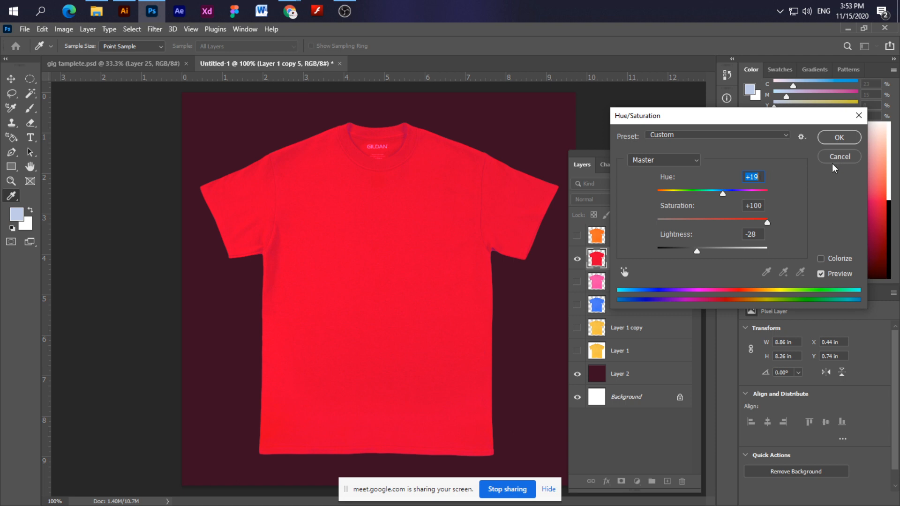
pyautogui.click(838, 158)
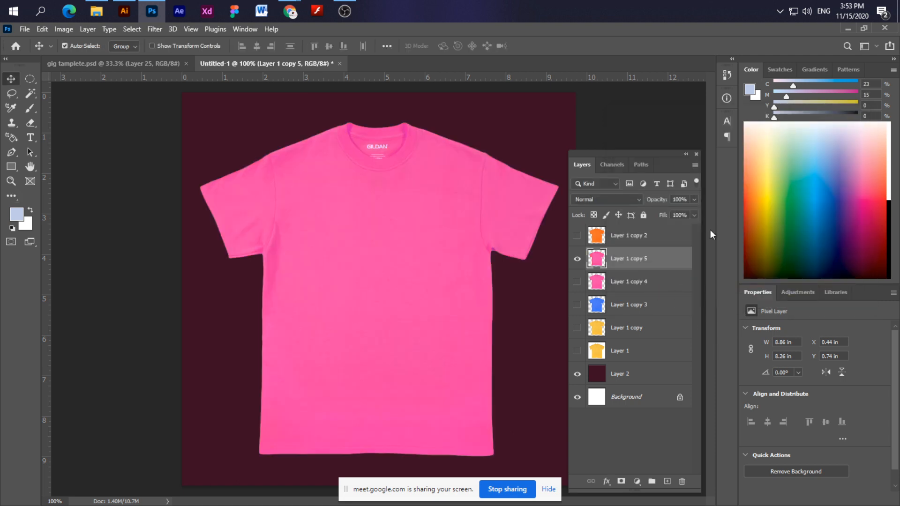
# Try recoloring the pink duplicate light purple using Replace Color with fuzziness 106, hue -39, saturation +47 and lightness +30.
pyautogui.click(65, 29)
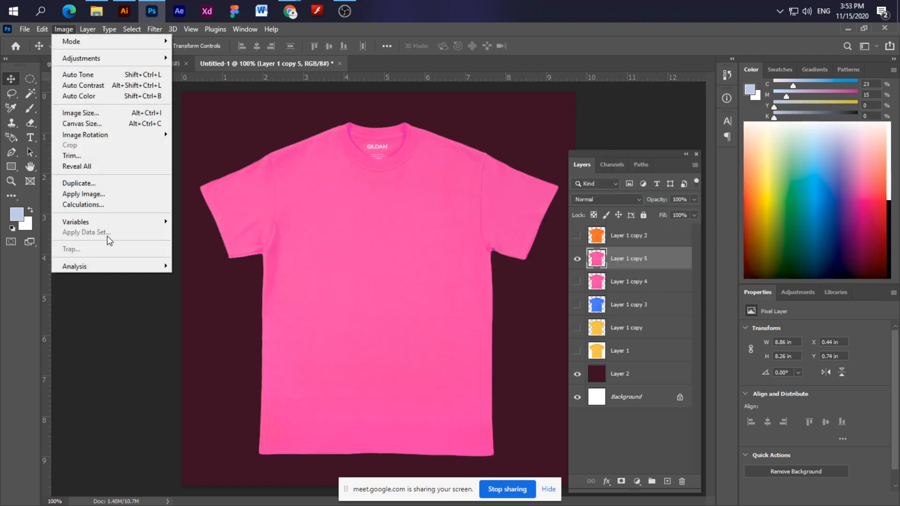
pyautogui.moveTo(84, 47)
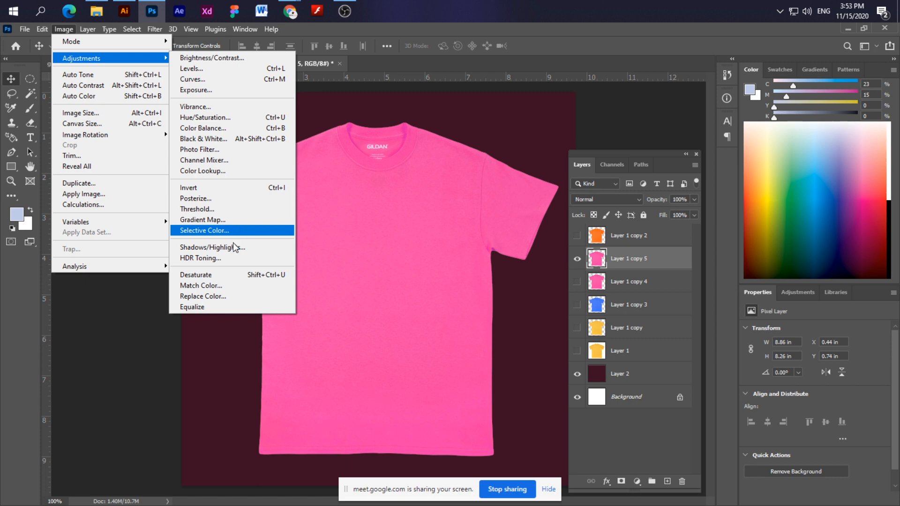
pyautogui.click(226, 296)
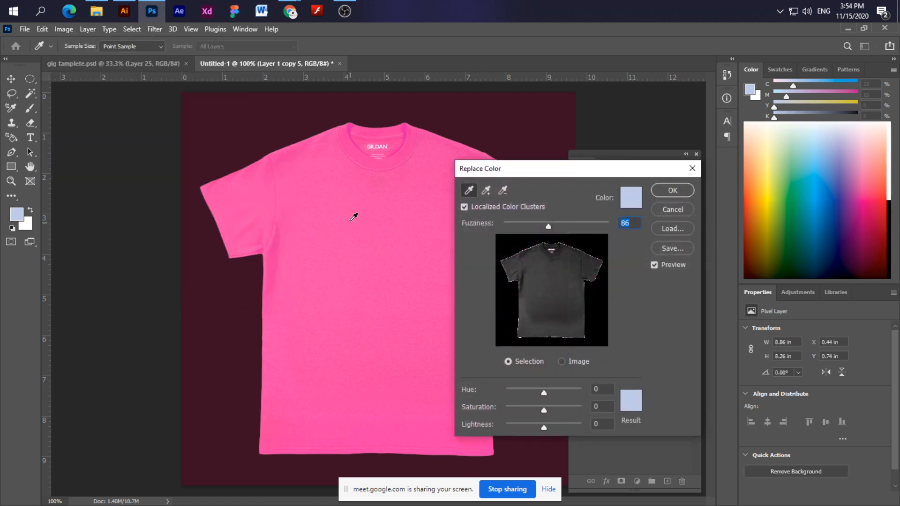
pyautogui.click(349, 208)
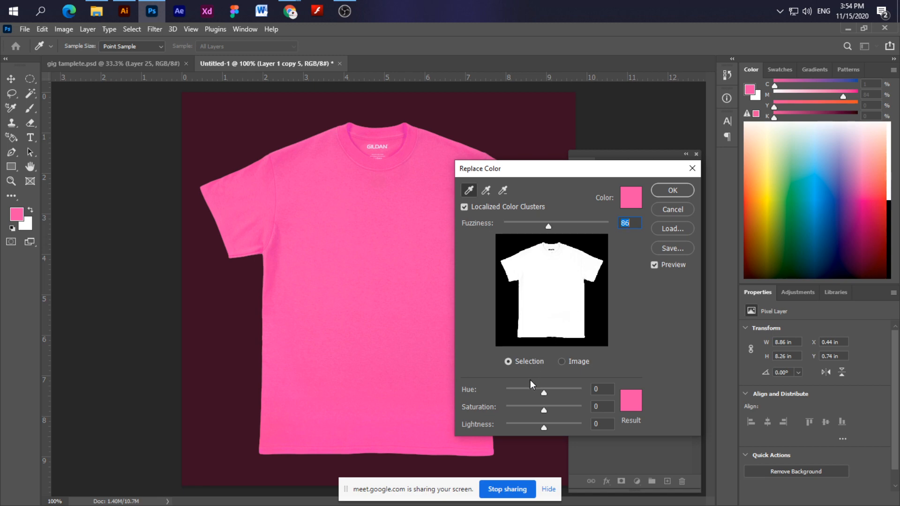
pyautogui.moveTo(543, 389); pyautogui.dragTo(555, 388)
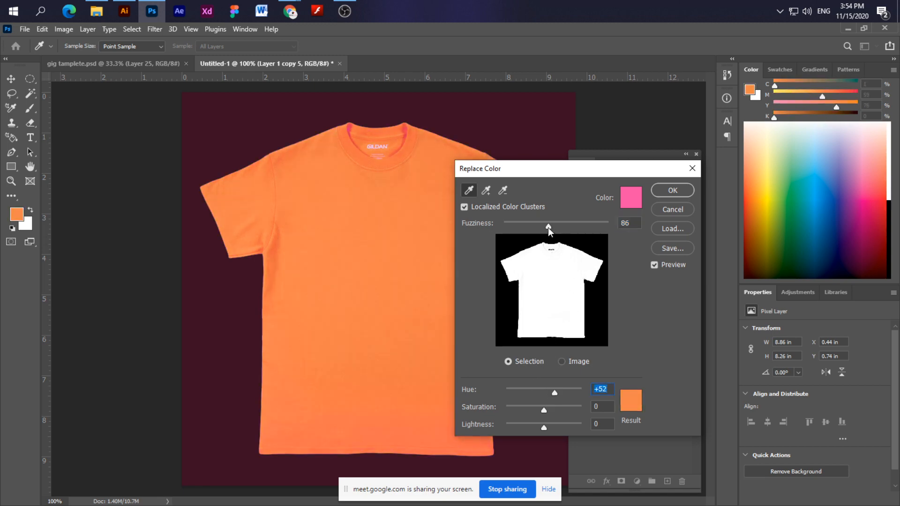
pyautogui.moveTo(548, 227); pyautogui.dragTo(545, 226)
pyautogui.moveTo(558, 390); pyautogui.dragTo(589, 390)
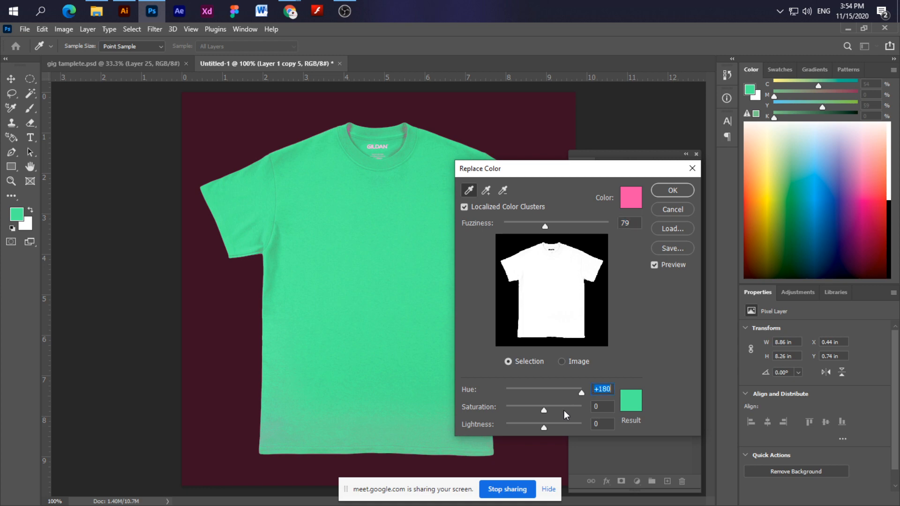
pyautogui.moveTo(543, 227); pyautogui.dragTo(559, 227)
pyautogui.moveTo(569, 397); pyautogui.dragTo(535, 393)
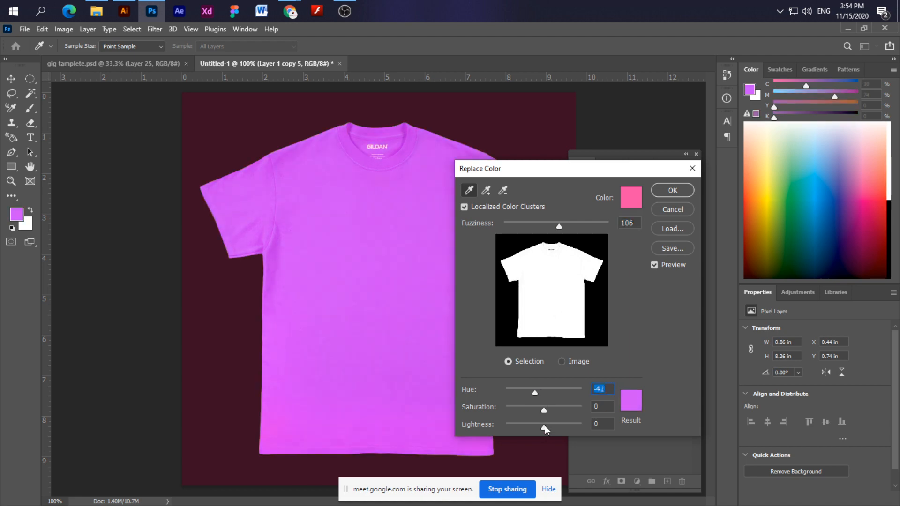
pyautogui.moveTo(545, 426); pyautogui.dragTo(556, 425)
pyautogui.moveTo(544, 410); pyautogui.dragTo(536, 388)
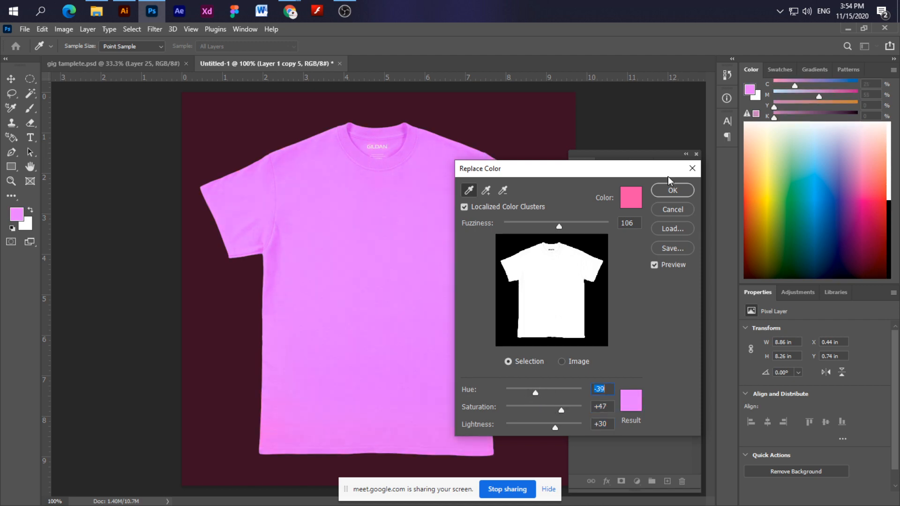
pyautogui.click(680, 210)
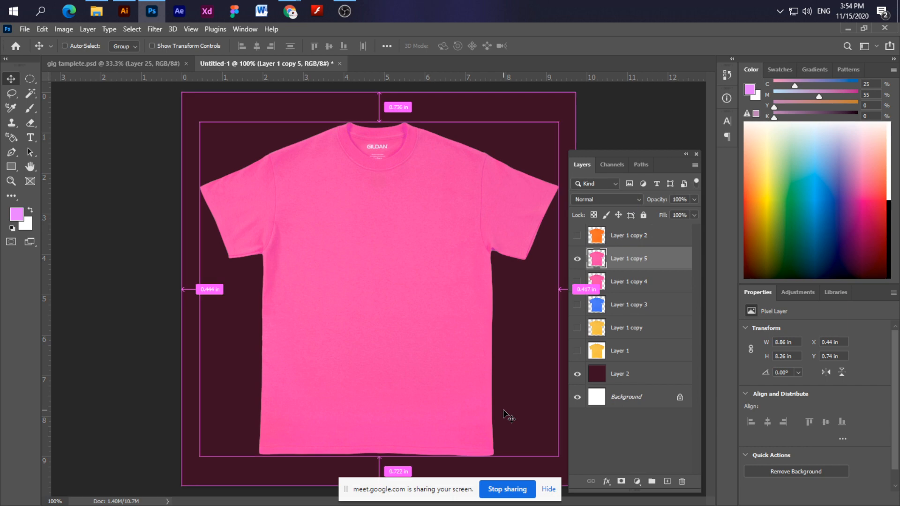
# Start saving the t-shirt document on the computer and create a folder named calass 13 inside graphic design for it.
pyautogui.hotkey('ctrl', '-')
pyautogui.hotkey('ctrl', '-')
pyautogui.keyDown('ctrl'); pyautogui.click(459, 315); pyautogui.keyUp('ctrl')
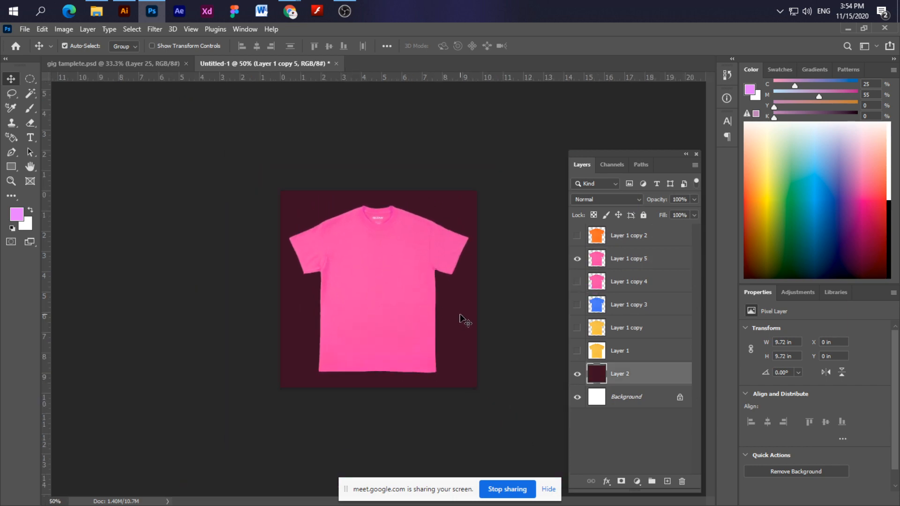
pyautogui.hotkey('ctrl', '+')
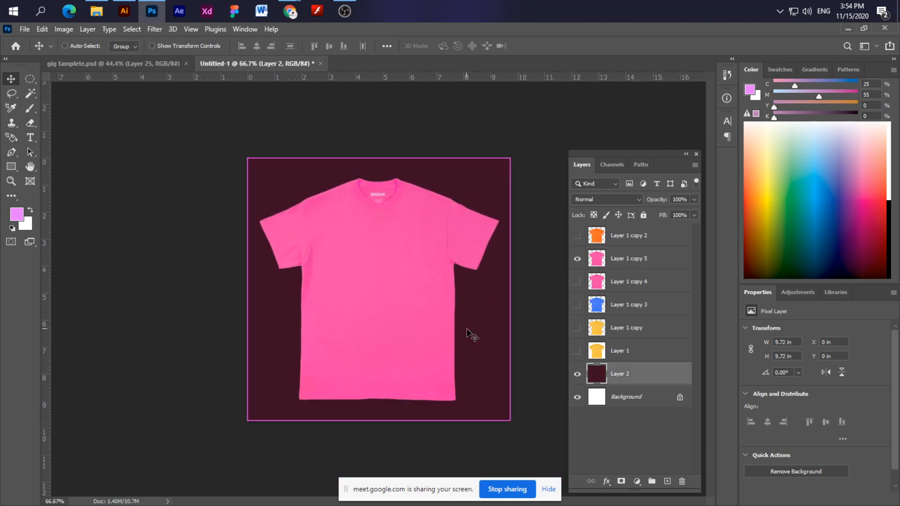
pyautogui.hotkey('ctrl', 's')
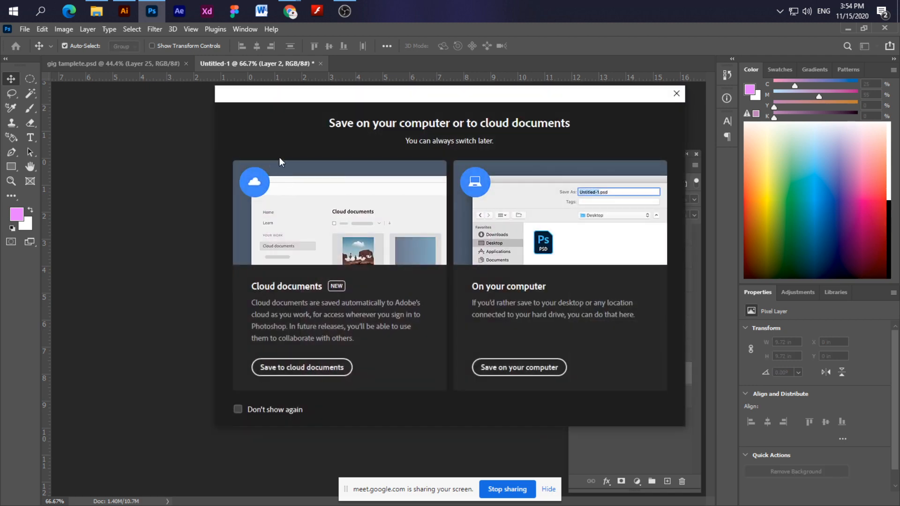
pyautogui.click(505, 358)
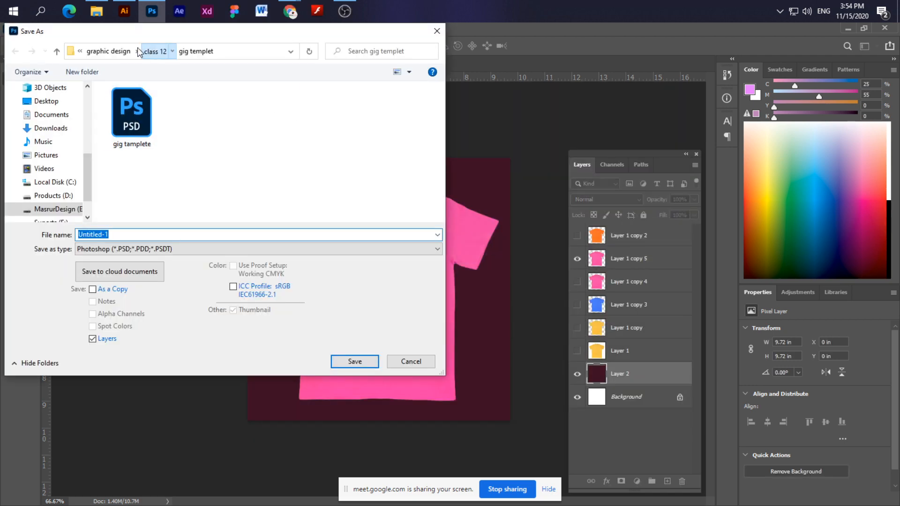
pyautogui.click(153, 50)
pyautogui.click(125, 51)
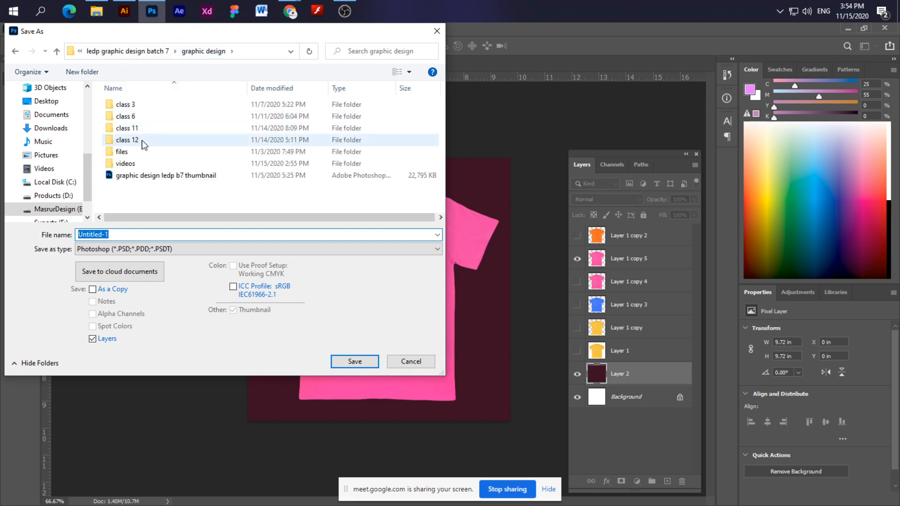
pyautogui.click(82, 72)
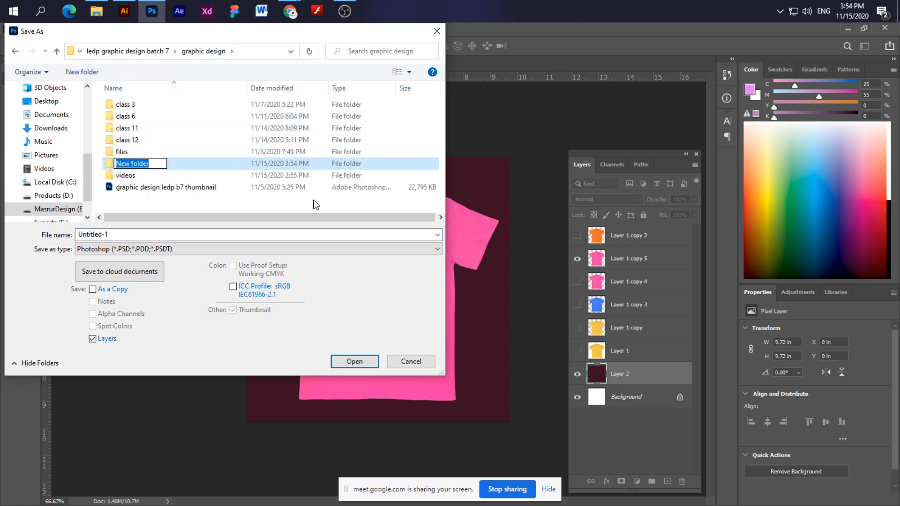
pyautogui.write('calass')
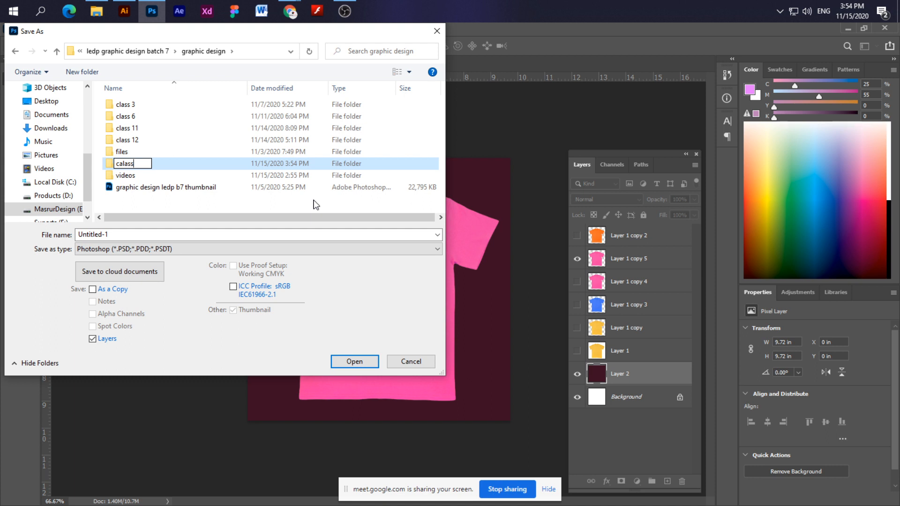
pyautogui.write(' 13')
pyautogui.press('Return')
pyautogui.press('Return')
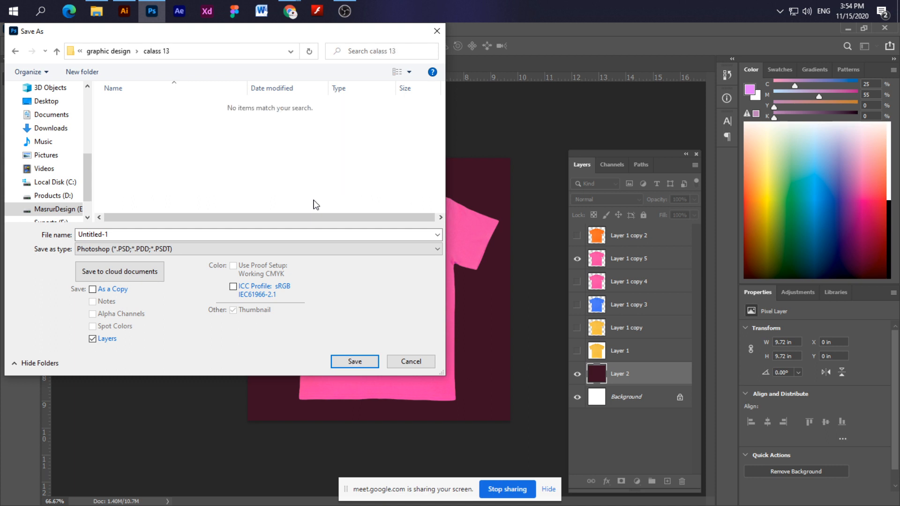
# Save the document in the calass 13 folder as a Photoshop file named color changing, with Maximize Compatibility enabled.
pyautogui.click(287, 235)
pyautogui.write('color chang')
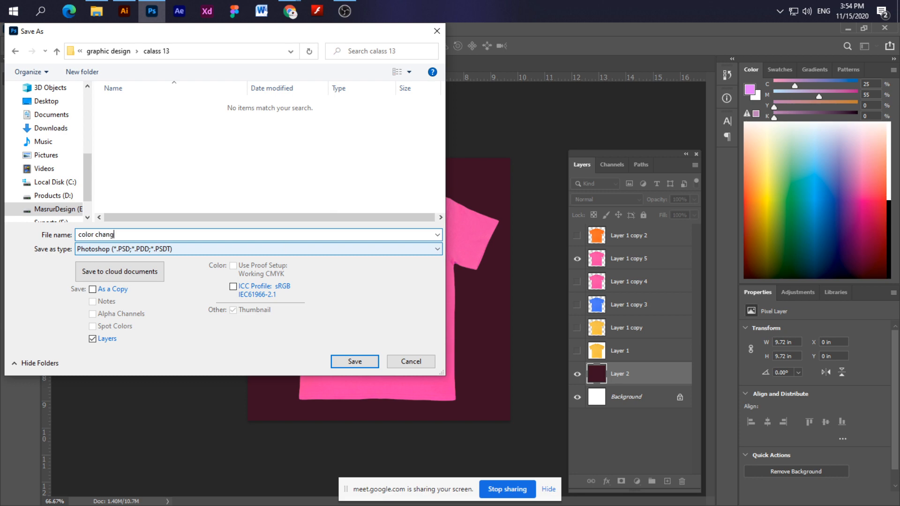
pyautogui.write('ing')
pyautogui.press('Return')
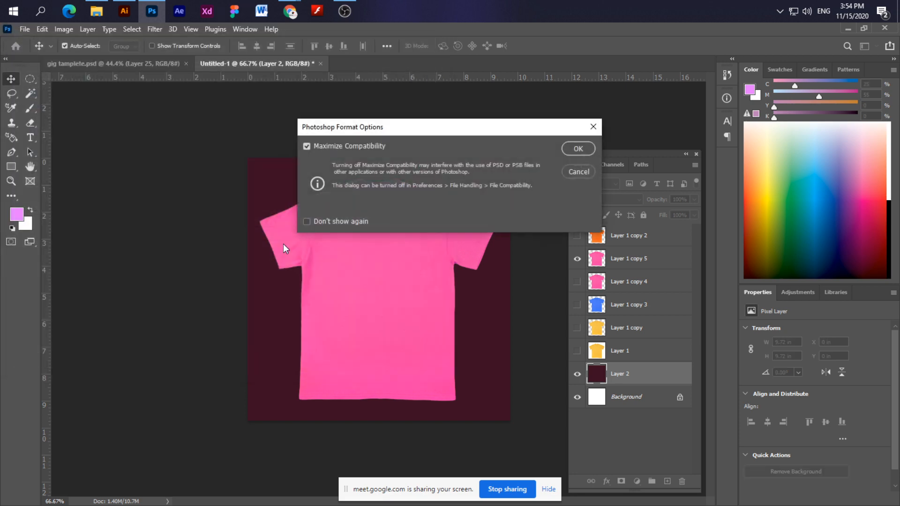
pyautogui.press('Return')
pyautogui.hotkey('ctrl', 't')
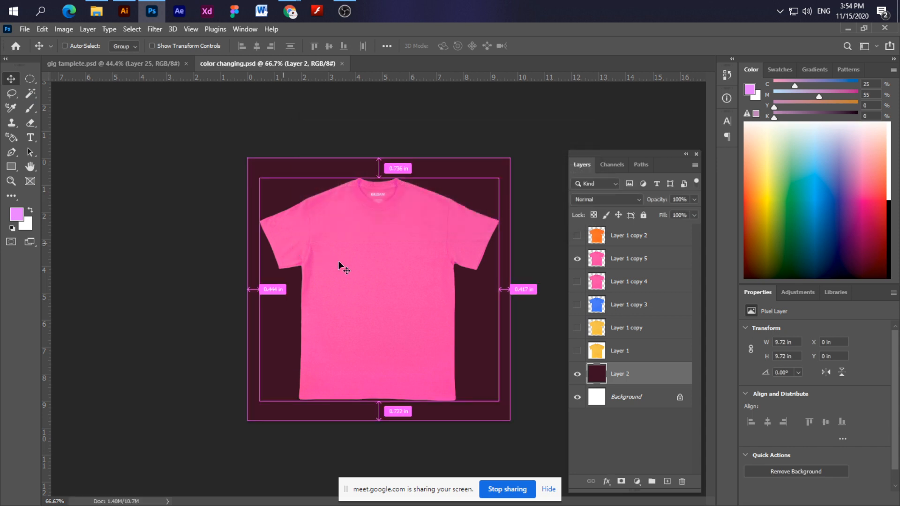
pyautogui.press('Escape')
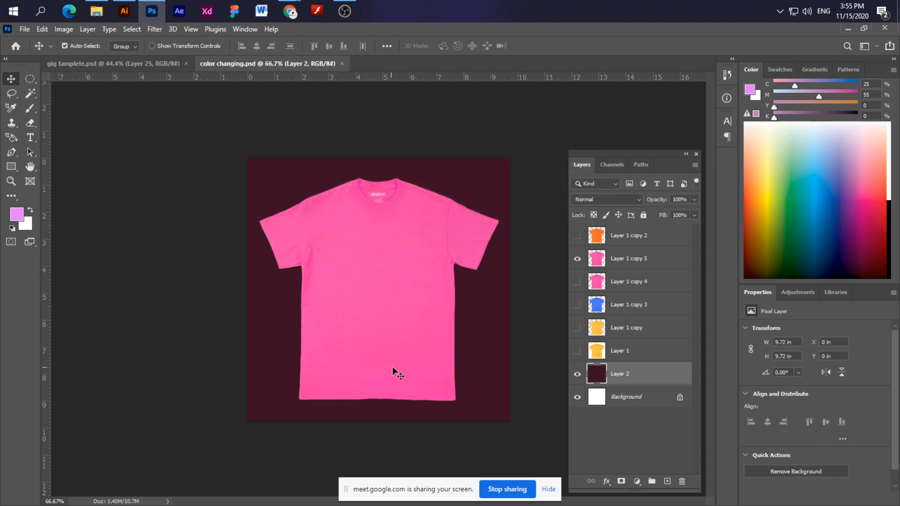
# Switch to the gig tamplete.psd document and examine the two coffee bags on the orange background.
pyautogui.click(112, 64)
pyautogui.click(274, 64)
pyautogui.click(133, 68)
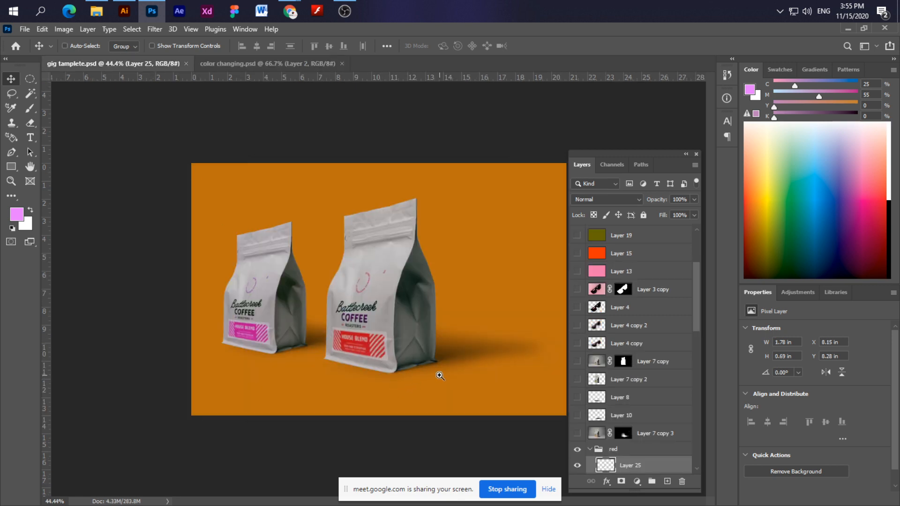
pyautogui.keyDown('ctrl'); pyautogui.click(437, 373); pyautogui.keyUp('ctrl')
pyautogui.hotkey('ctrl', '-')
pyautogui.hotkey('ctrl', '-')
pyautogui.hotkey('ctrl', '-')
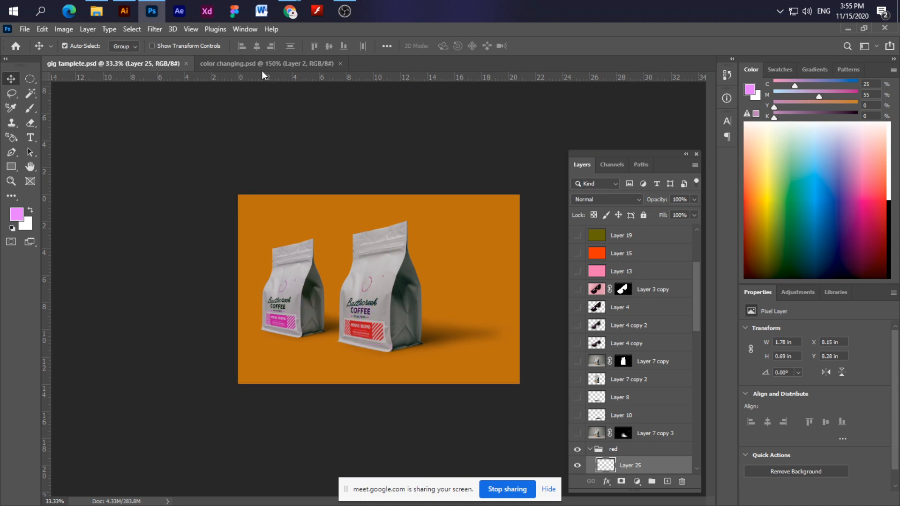
pyautogui.hotkey('ctrl', '+')
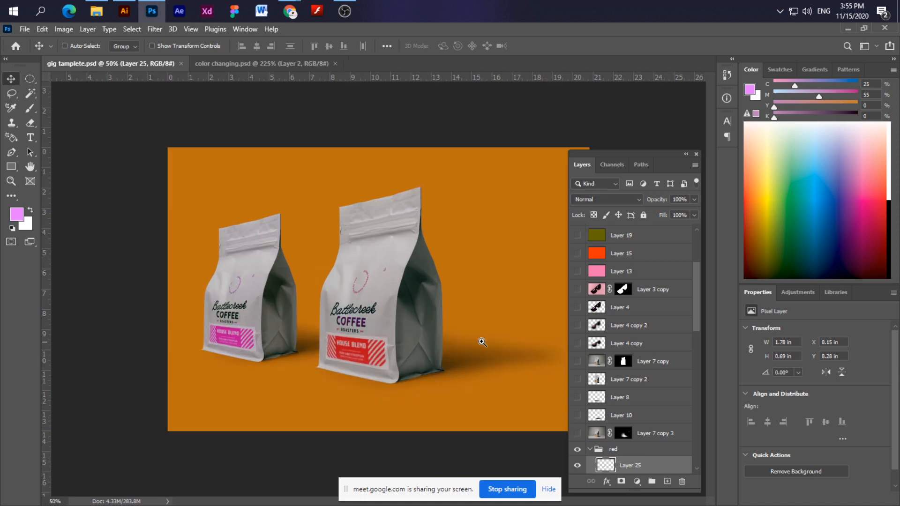
pyautogui.hotkey('ctrl', '+')
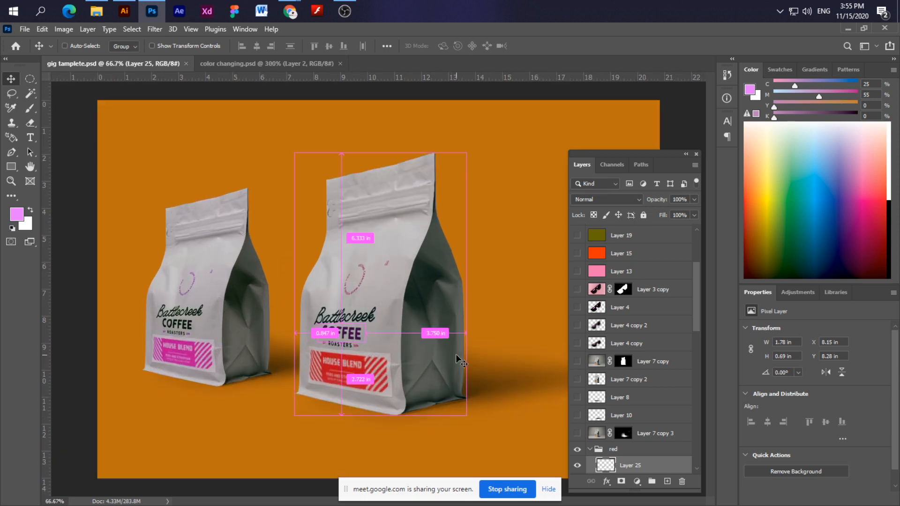
pyautogui.hotkey('ctrl', '-')
pyautogui.hotkey('ctrl', '-')
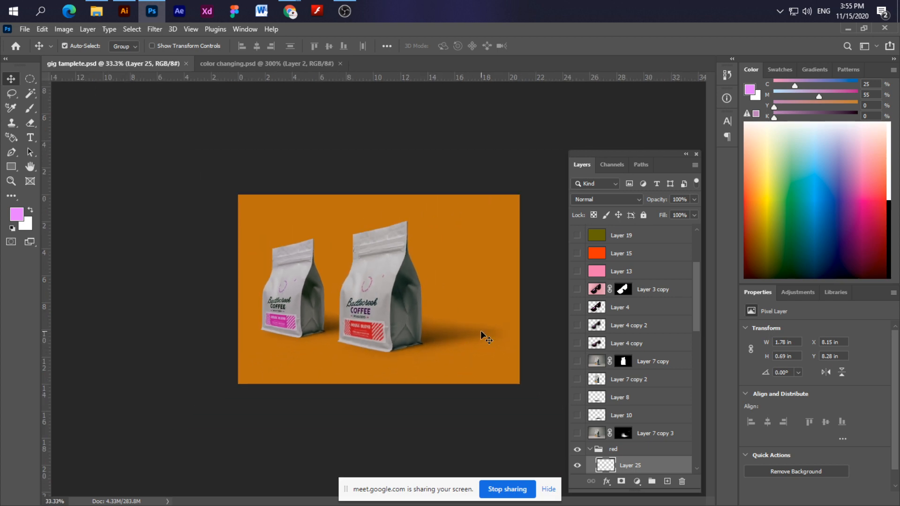
pyautogui.hotkey('ctrl', 'Tab')
pyautogui.hotkey('ctrl', 'Tab')
pyautogui.hotkey('ctrl', 'Tab')
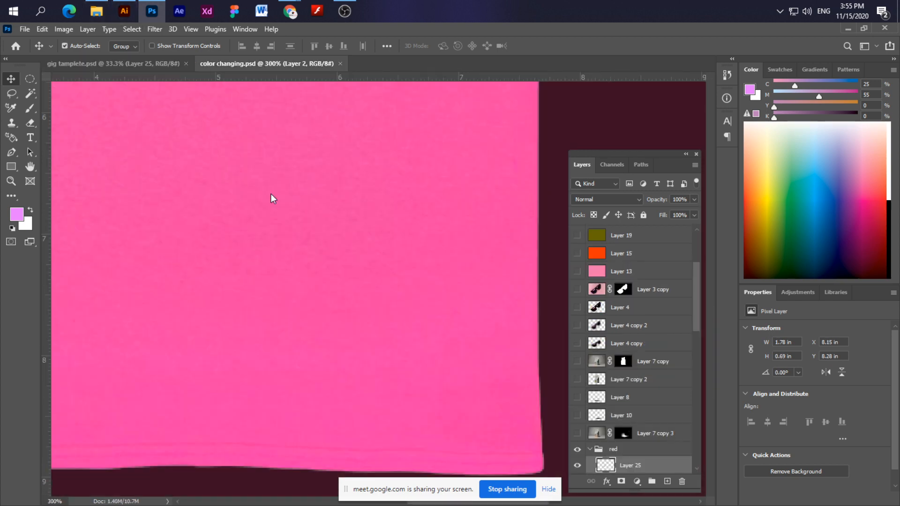
pyautogui.click(119, 64)
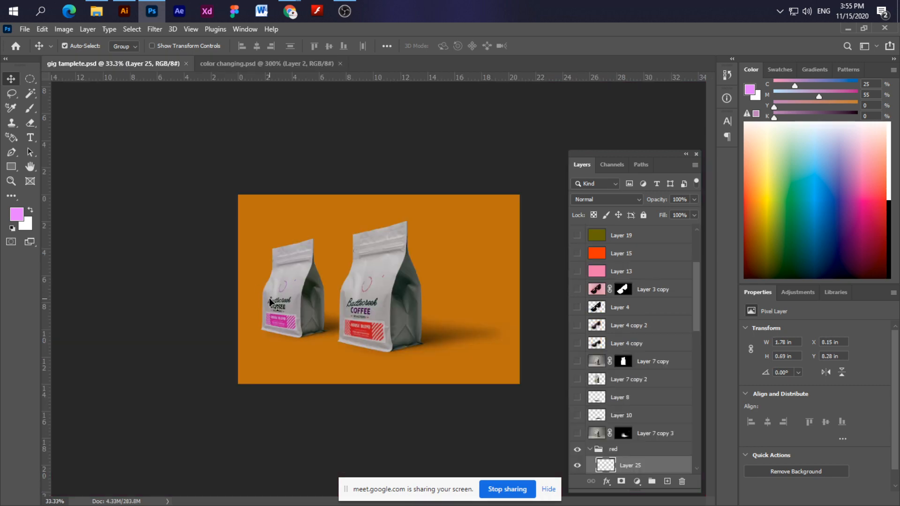
pyautogui.hotkey('ctrl', '-')
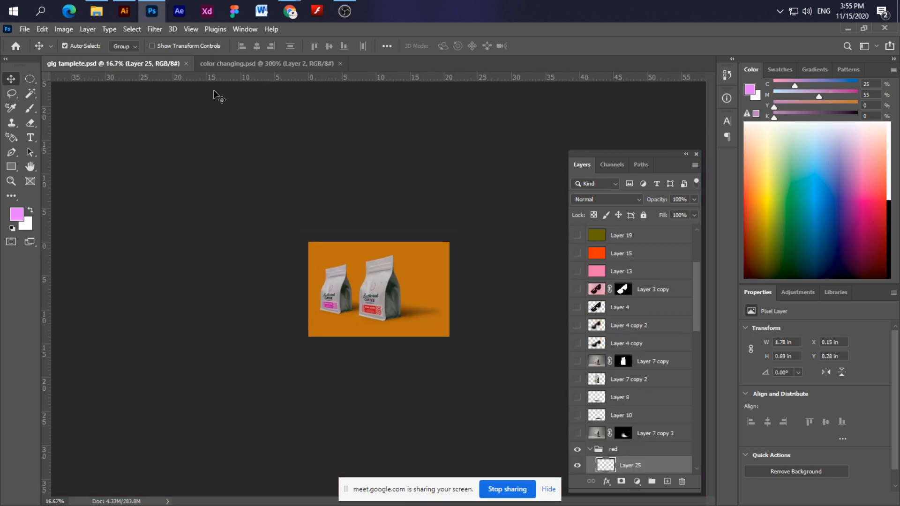
# Switch to the Chrome browser and search Google for "fiverr forbidden 403".
pyautogui.moveTo(289, 14)
pyautogui.click(239, 55)
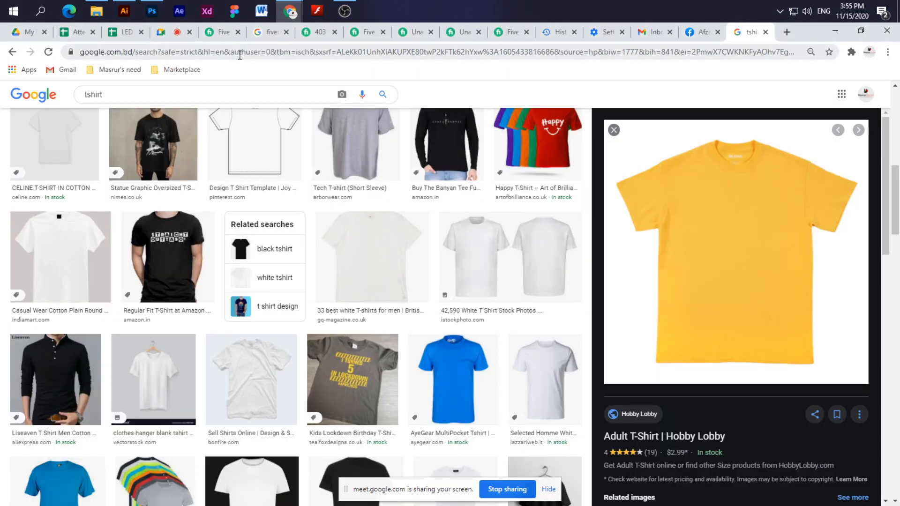
pyautogui.click(169, 32)
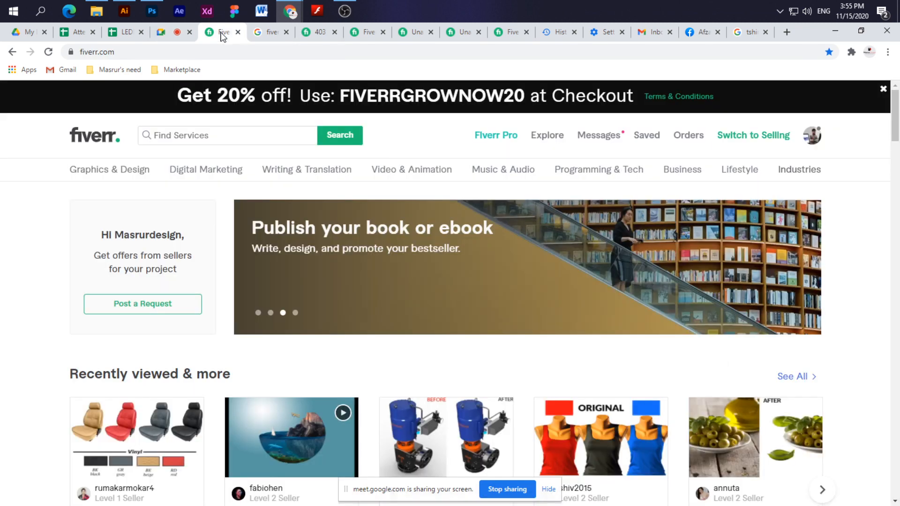
pyautogui.click(224, 32)
pyautogui.click(264, 32)
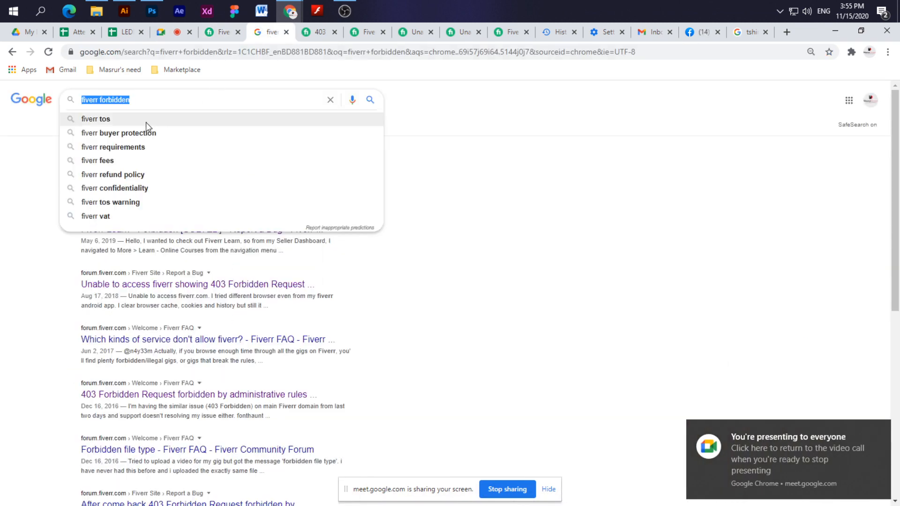
pyautogui.click(207, 97)
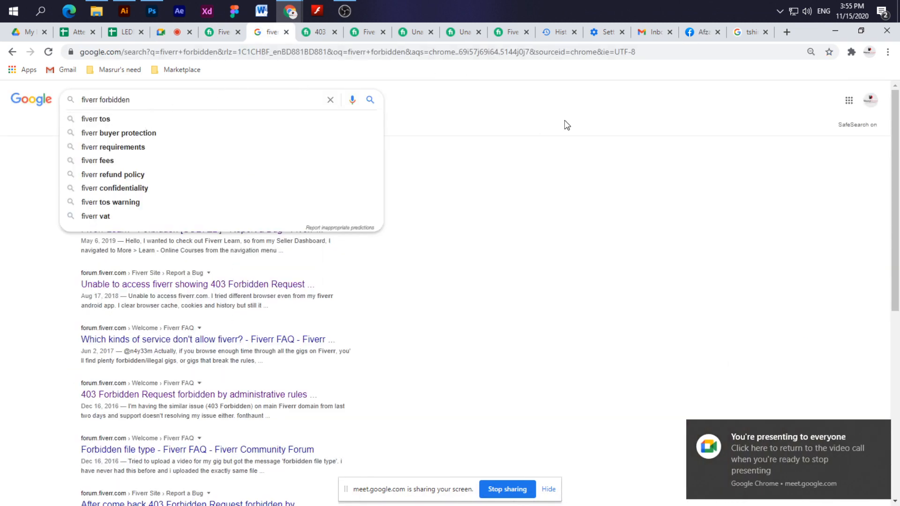
pyautogui.click(58, 120)
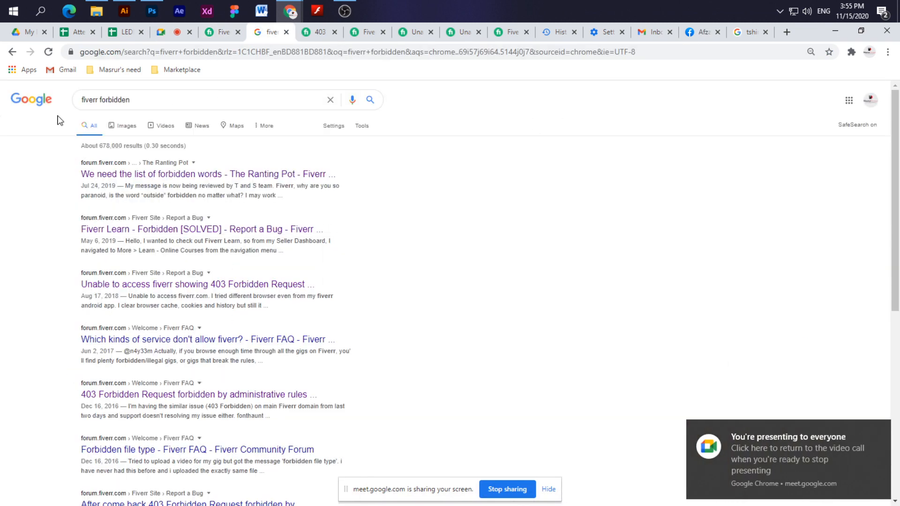
pyautogui.doubleClick(95, 100)
pyautogui.click(131, 102)
pyautogui.write('40')
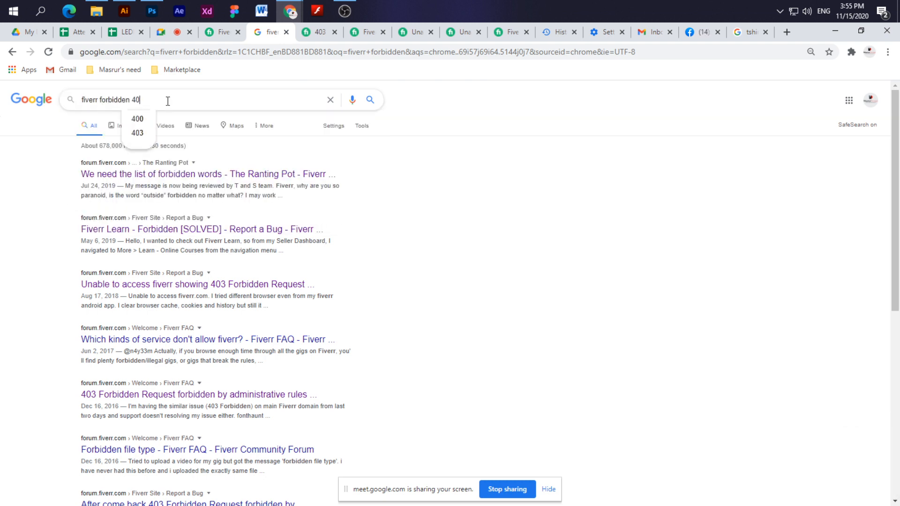
pyautogui.write('3')
pyautogui.press('Return')
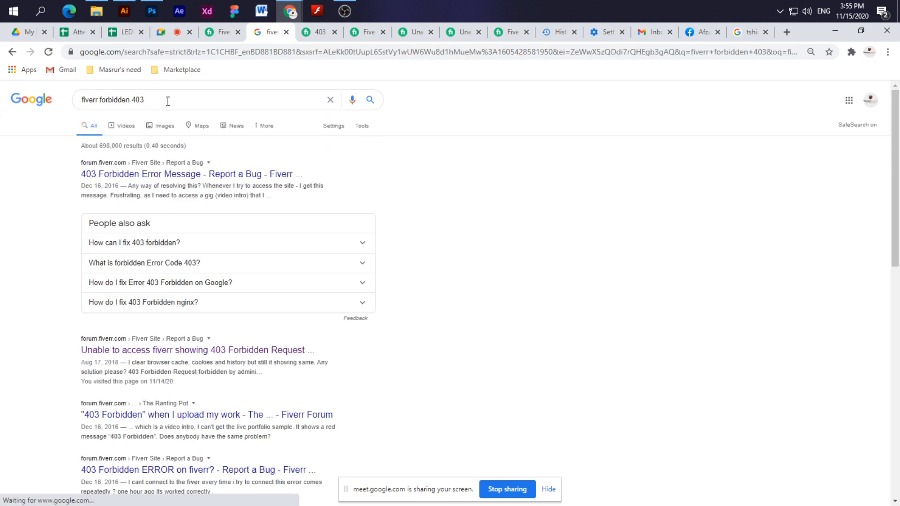
# Open the Fiverr forum result "403 Forbidden Error Message" in a separate browser tab and read its replies.
pyautogui.middleClick(166, 181)
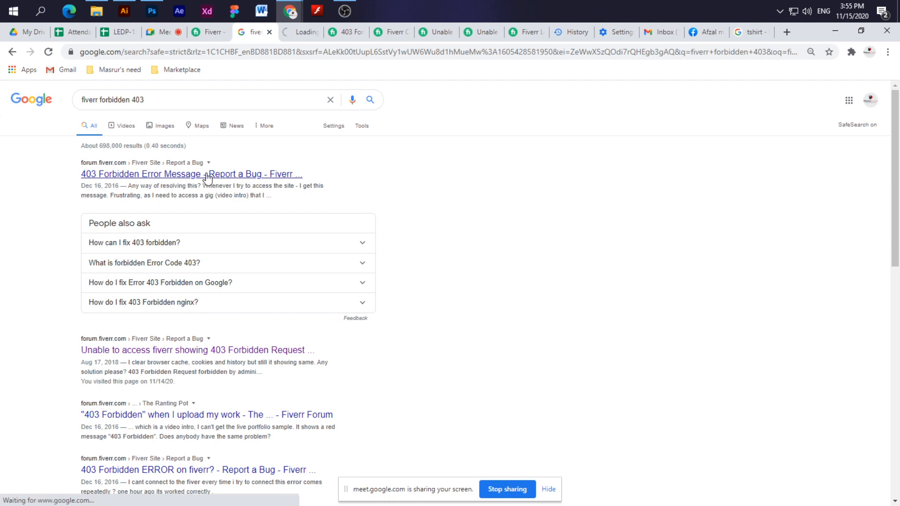
pyautogui.click(297, 33)
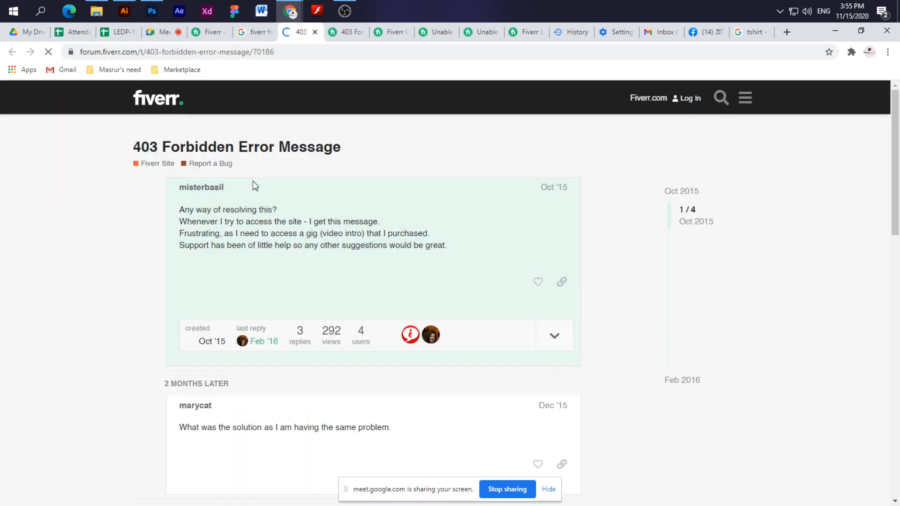
pyautogui.scroll(-1, 267, 271)
pyautogui.scroll(-15, 270, 272)
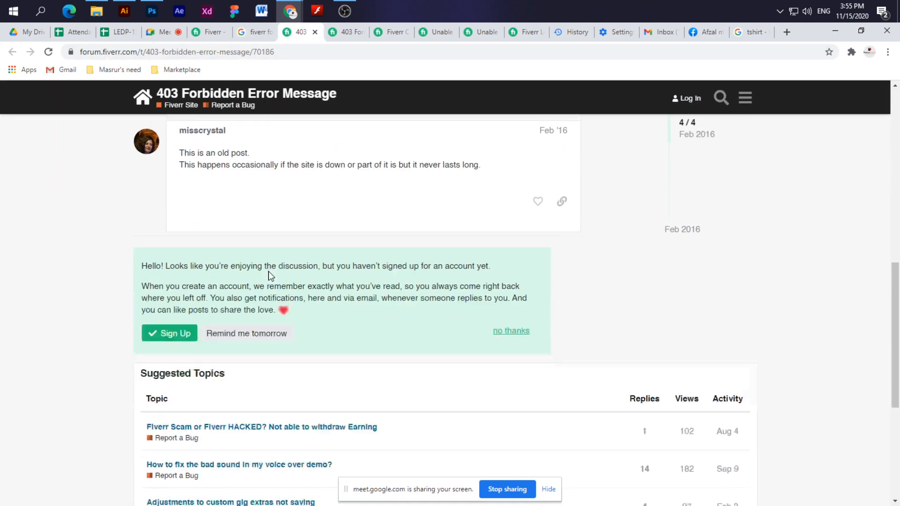
pyautogui.scroll(7, 270, 278)
pyautogui.scroll(2, 270, 278)
pyautogui.scroll(-2, 267, 277)
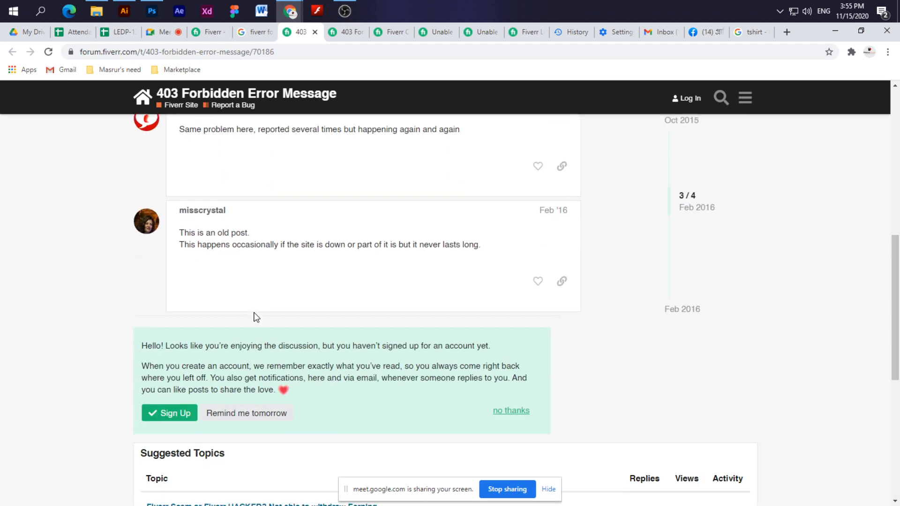
pyautogui.scroll(9, 255, 316)
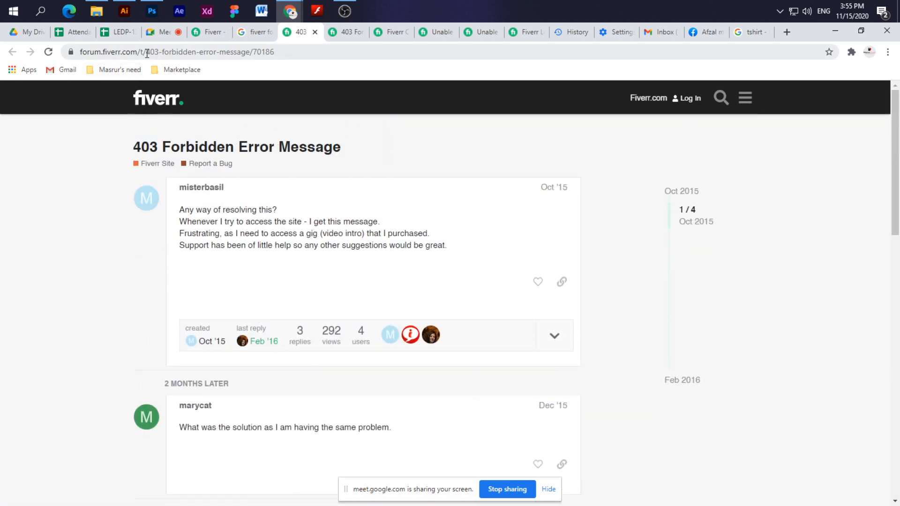
# Go to the Fiverr Community Forum home page at forum.fiverr.com.
pyautogui.moveTo(165, 52); pyautogui.dragTo(398, 40)
pyautogui.press('BackSpace')
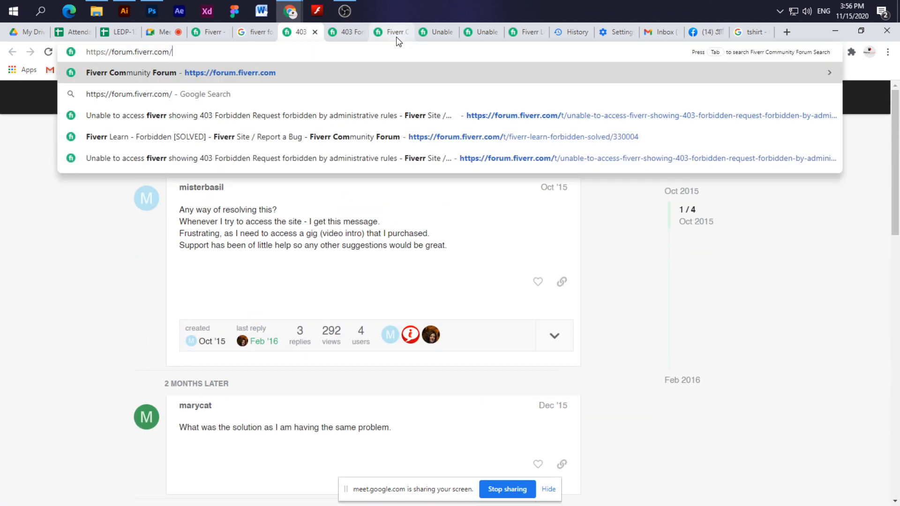
pyautogui.press('Return')
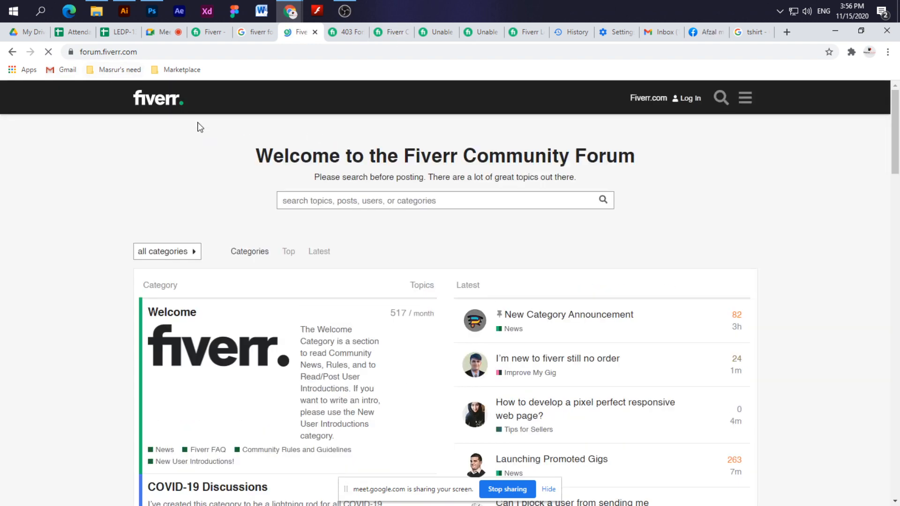
# Search the Fiverr forum for 403 and look through the matching topics.
pyautogui.click(339, 198)
pyautogui.write('403')
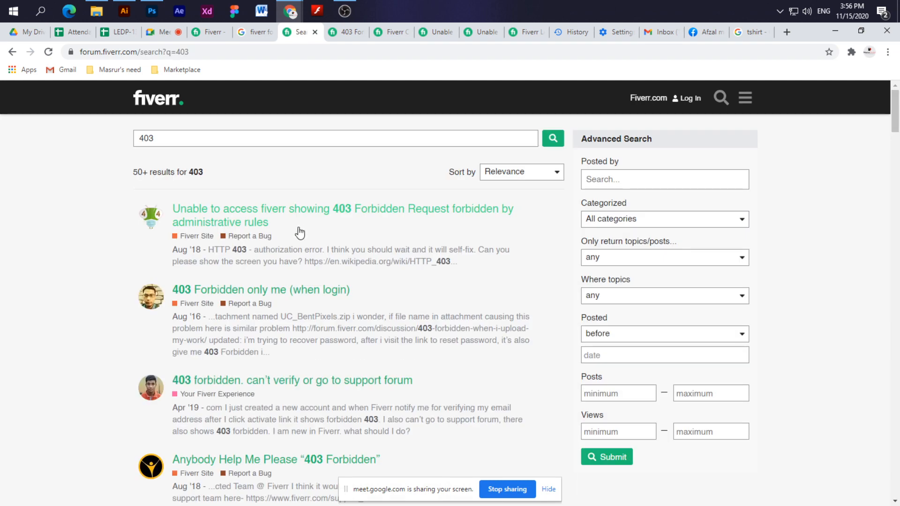
pyautogui.scroll(-1, 130, 256)
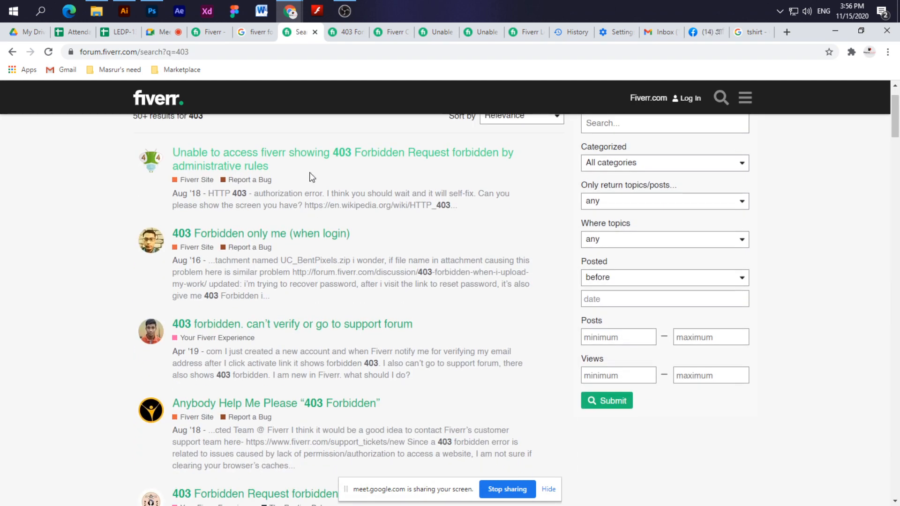
pyautogui.scroll(-2, 282, 309)
pyautogui.scroll(-20, 290, 314)
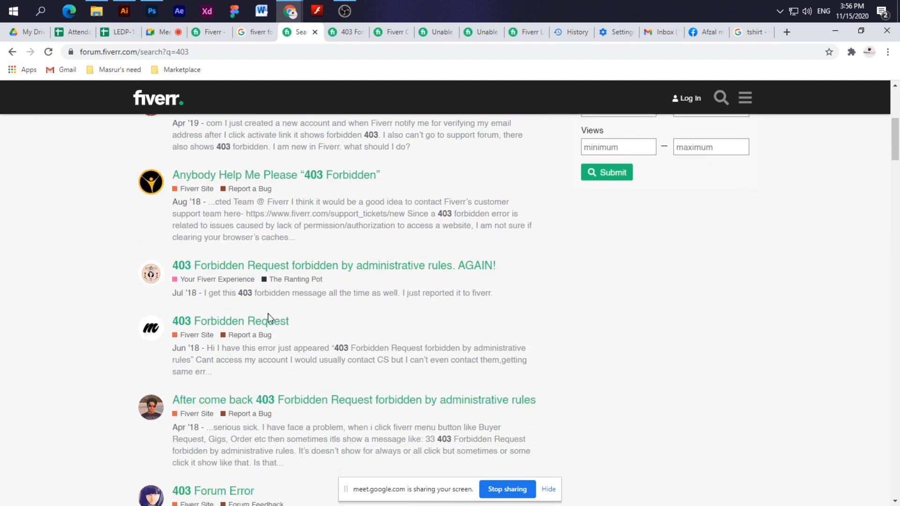
pyautogui.scroll(-20, 256, 321)
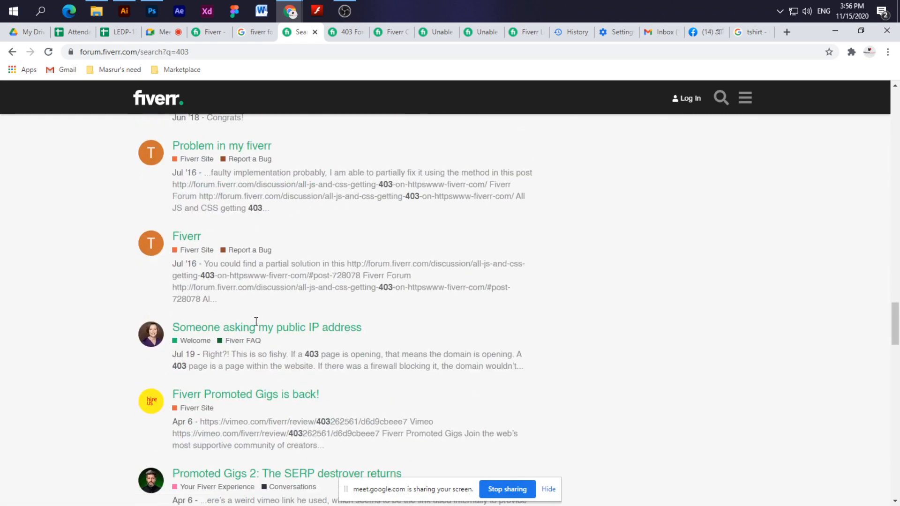
pyautogui.scroll(20, 254, 322)
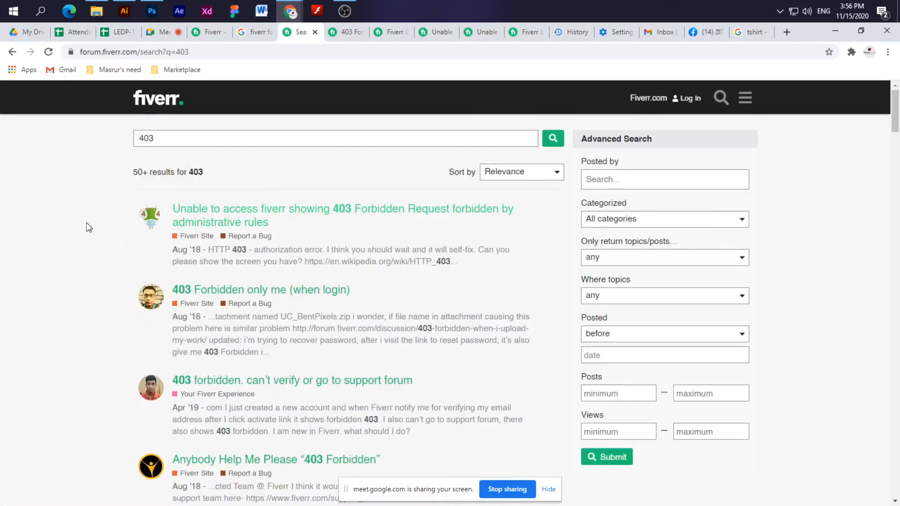
# Return to the Google Meet call and look through the list of participants.
pyautogui.click(160, 36)
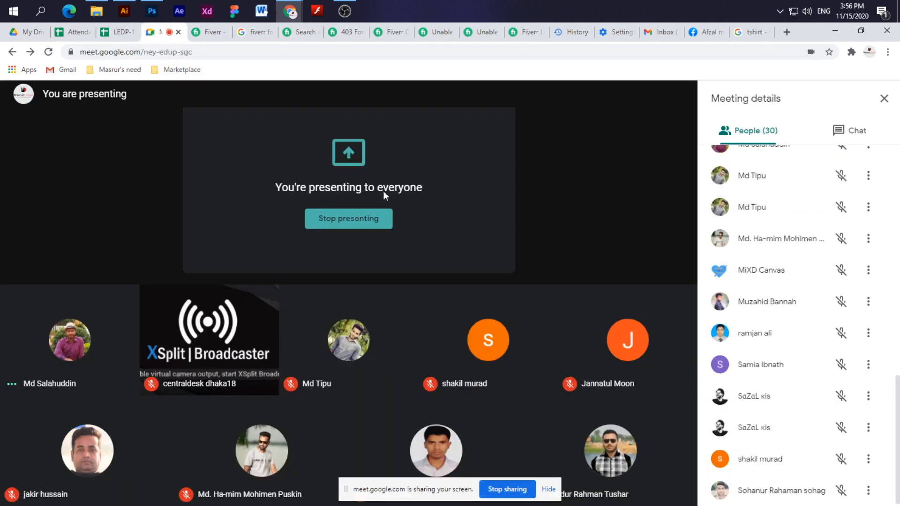
pyautogui.click(258, 33)
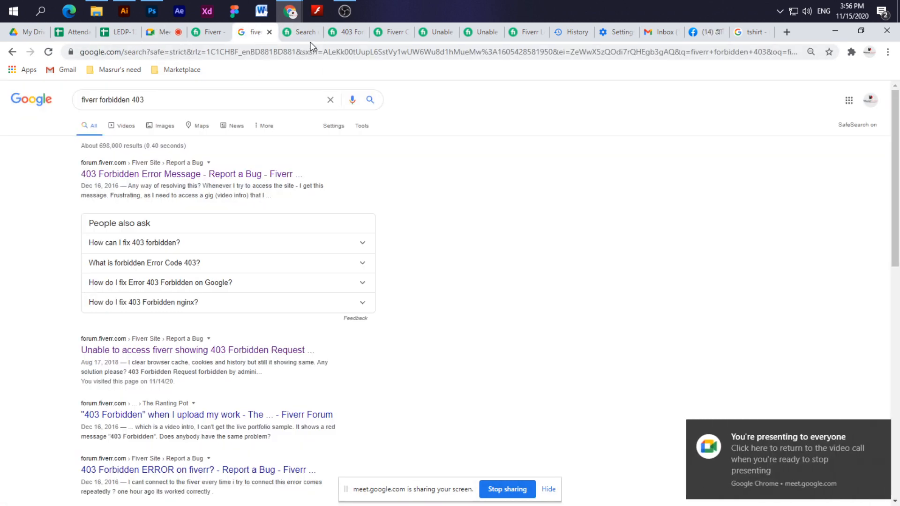
pyautogui.click(300, 33)
pyautogui.click(172, 35)
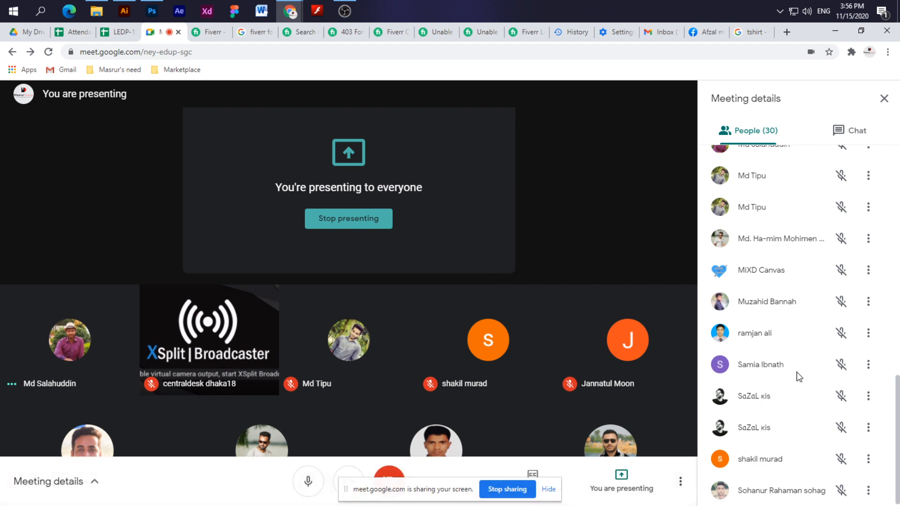
pyautogui.scroll(15, 798, 376)
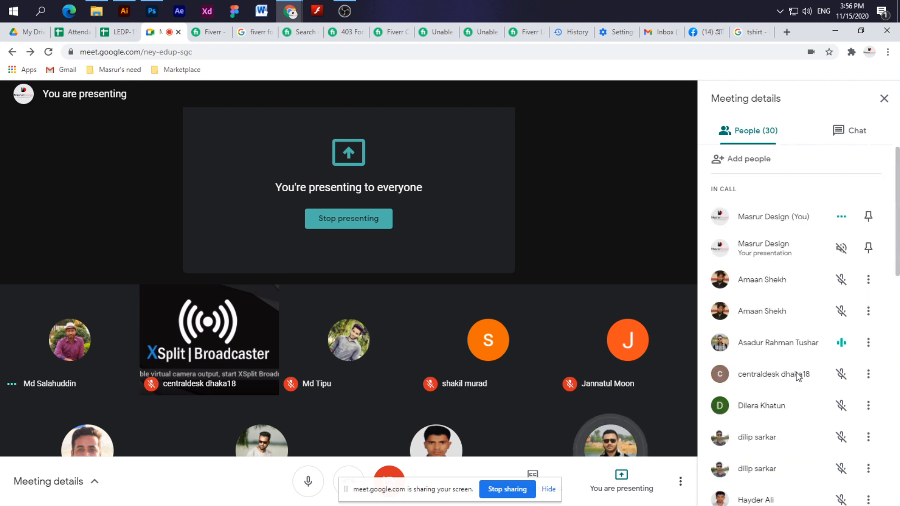
pyautogui.scroll(-15, 797, 376)
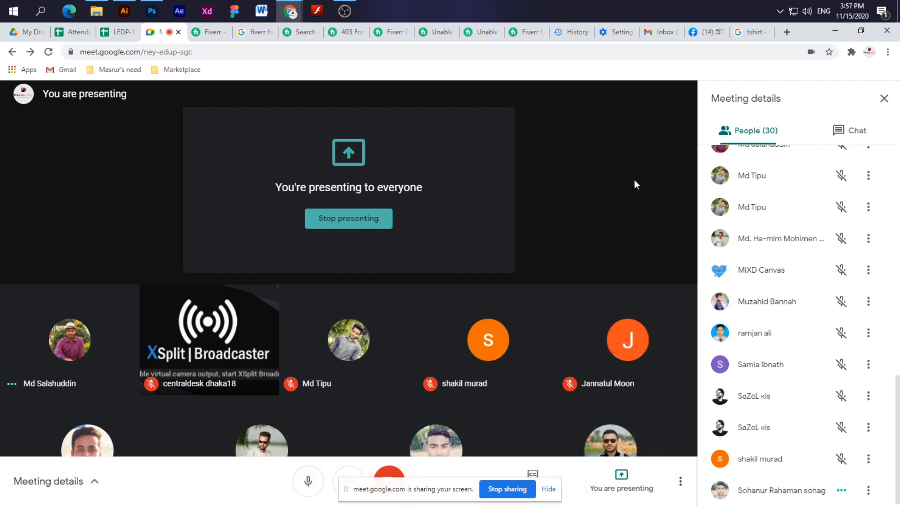
pyautogui.scroll(15, 790, 418)
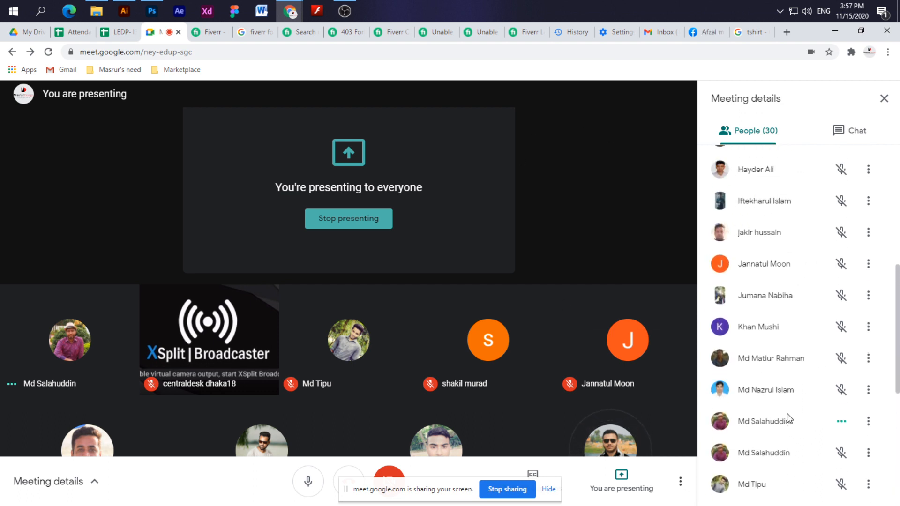
pyautogui.scroll(-15, 790, 417)
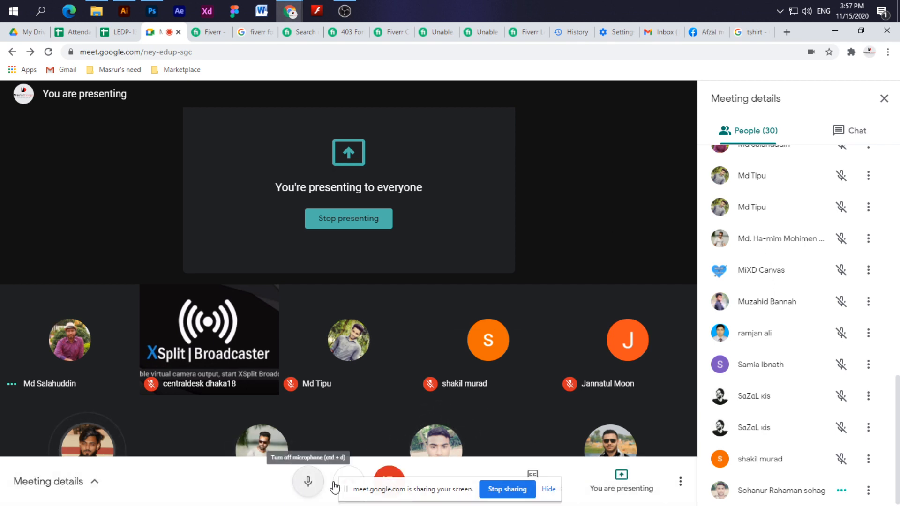
# Turn off the microphone in the Google Meet call and switch to OBS.
pyautogui.click(308, 485)
pyautogui.click(344, 11)
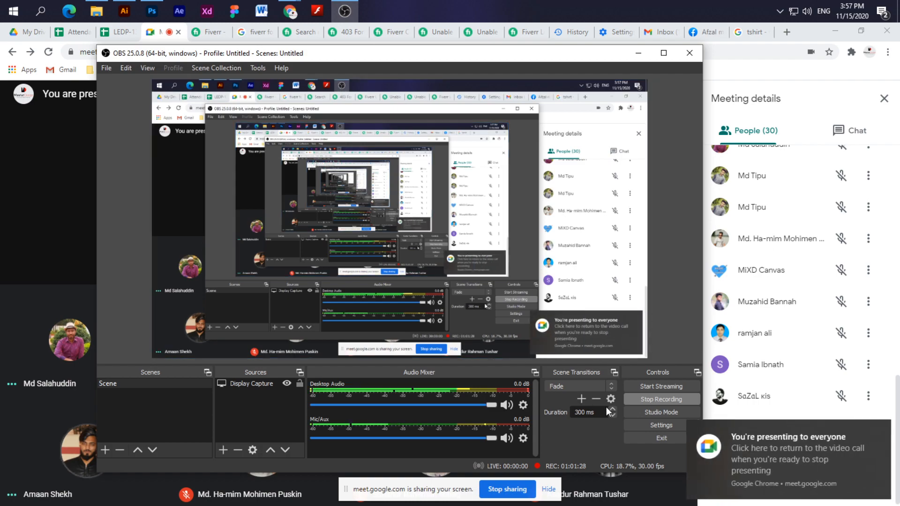